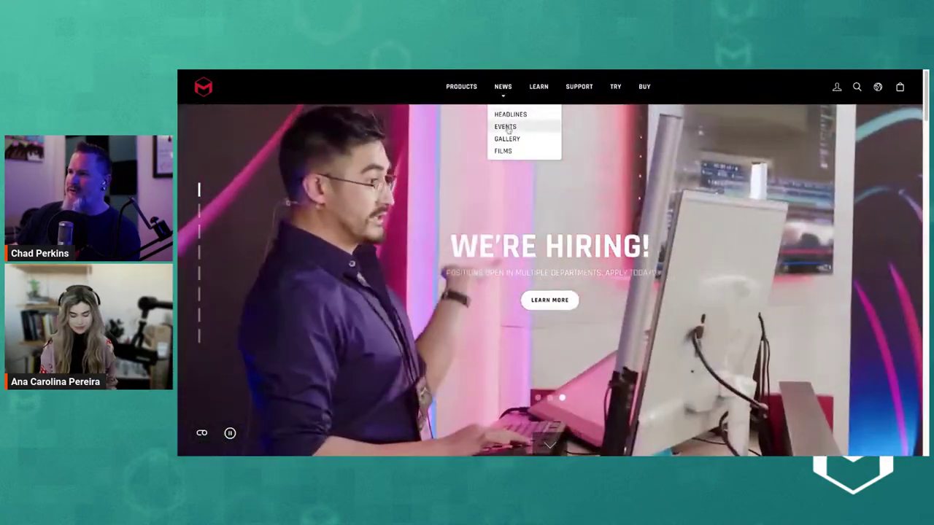
- Go to the Maxon Events page and scroll down to the grid of upcoming event cards
left_click(509, 128)
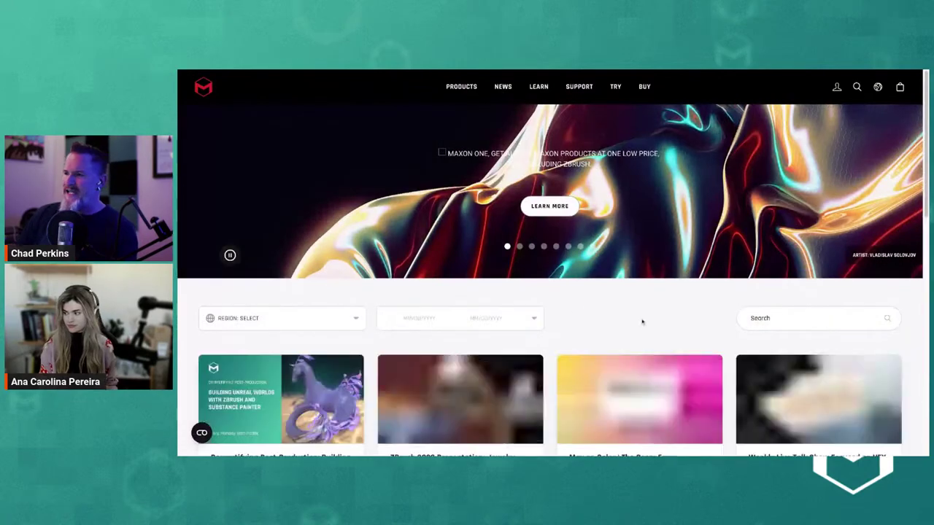
scroll(643, 318, "down", 2)
scroll(642, 319, "down", 1)
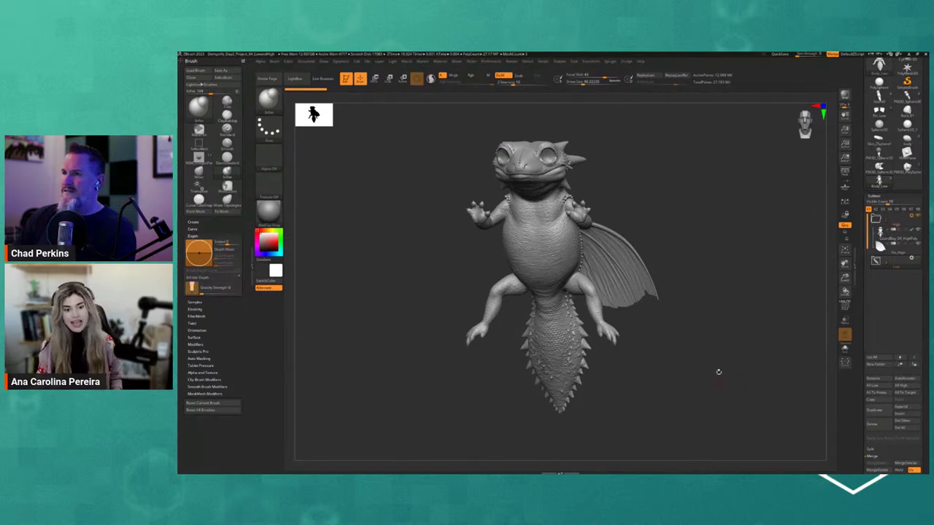
mouse_move(719, 372)
left_mouse_down()
mouse_move(701, 265)
mouse_move(720, 264)
left_mouse_up()
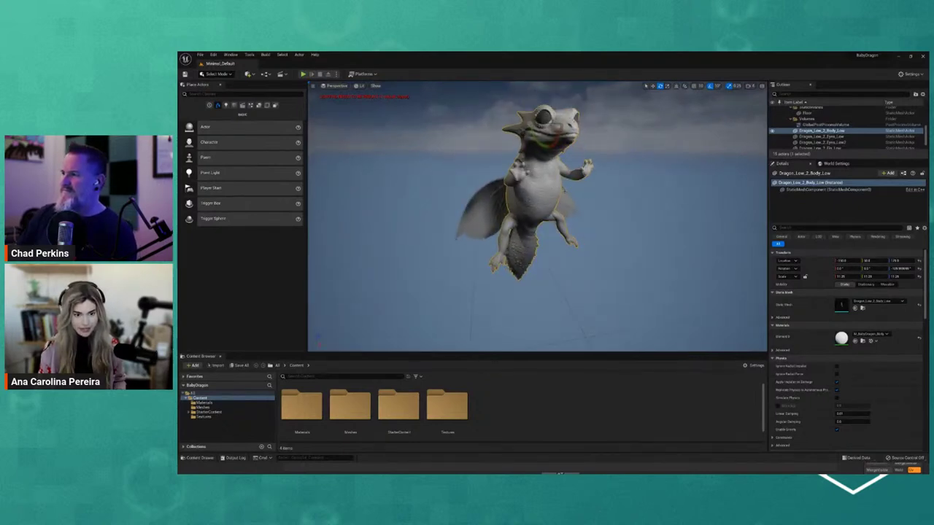
- Orbit around the low-poly dragon in the Unreal level, then return to ZBrush's frontal sculpt view
mouse_move(554, 212)
left_mouse_down("alt")
mouse_move(522, 210)
mouse_move(666, 188)
mouse_move(591, 190)
mouse_move(599, 165)
left_mouse_up("alt")
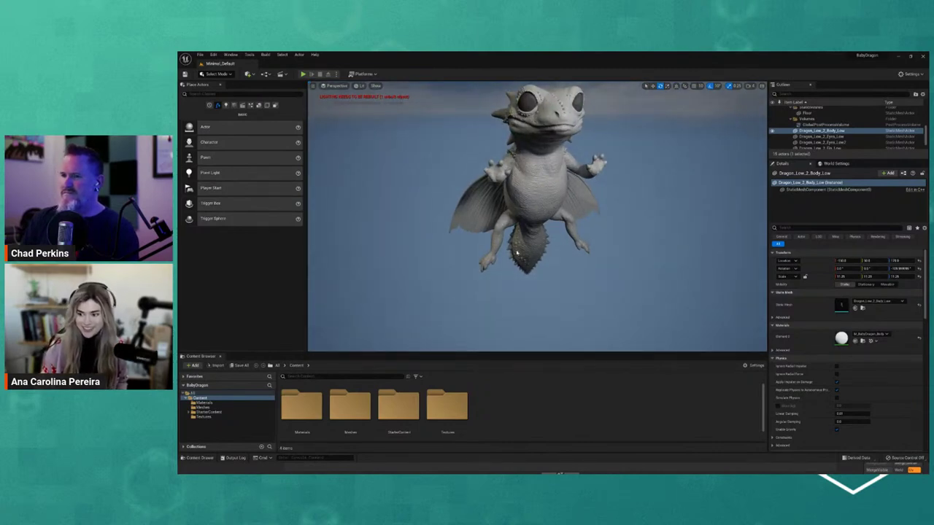
left_click_drag(516, 252, 545, 248, "alt")
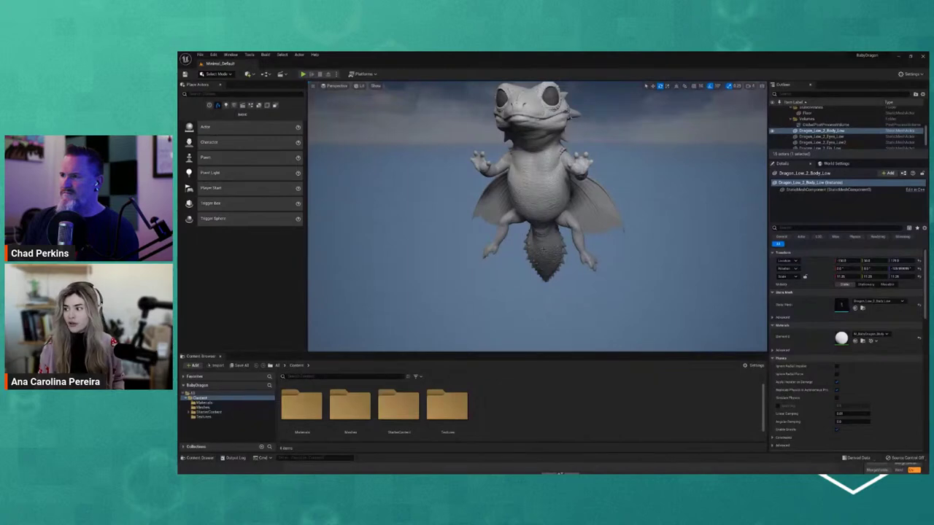
key("alt+Tab")
mouse_move(694, 240)
left_mouse_down()
mouse_move(698, 260)
mouse_move(740, 260)
mouse_move(711, 248)
left_mouse_up()
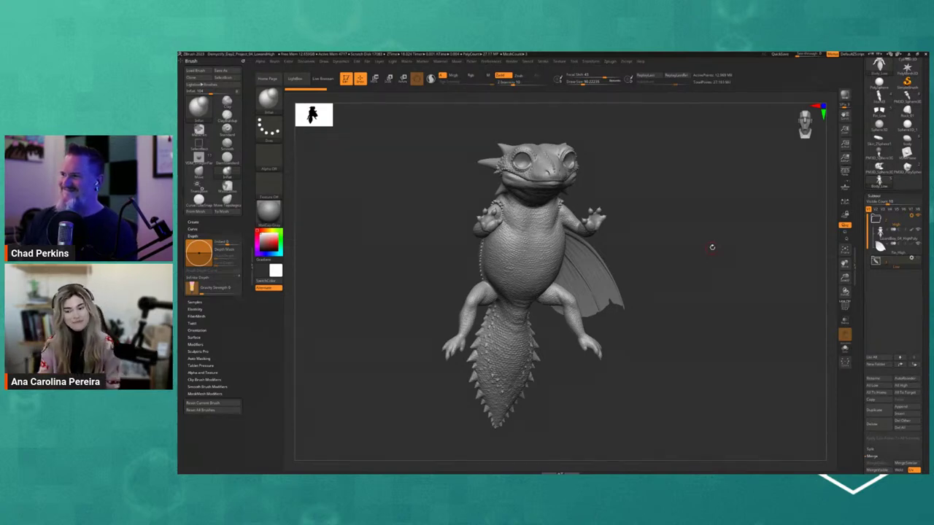
mouse_move(712, 246)
left_mouse_down()
mouse_move(681, 244)
mouse_move(729, 252)
mouse_move(718, 254)
left_mouse_up()
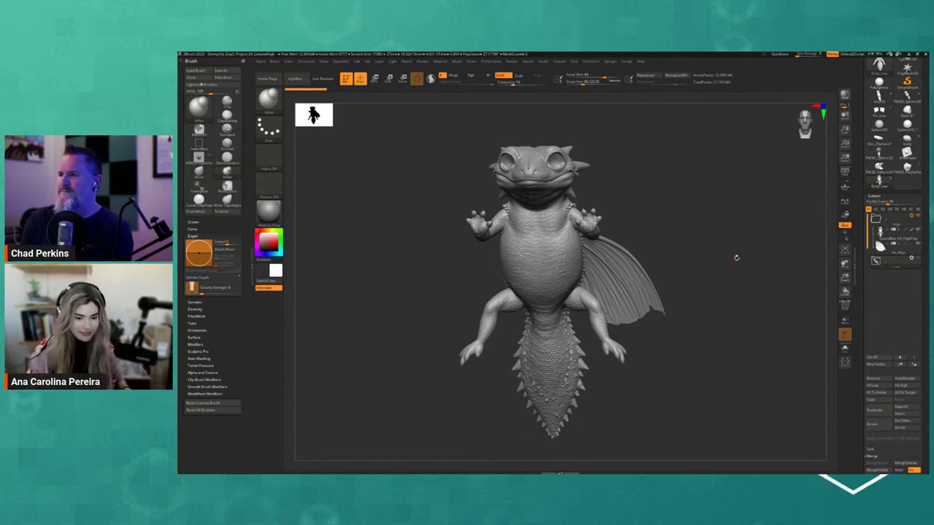
mouse_move(620, 227)
left_mouse_down()
mouse_move(609, 217)
mouse_move(701, 229)
mouse_move(740, 224)
mouse_move(663, 219)
mouse_move(688, 229)
left_mouse_up()
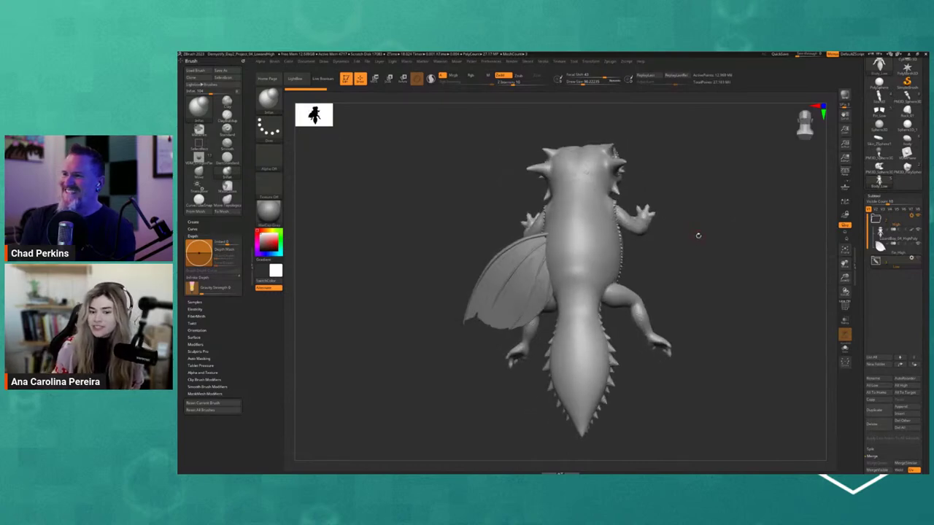
mouse_move(698, 236)
left_mouse_down()
mouse_move(755, 236)
mouse_move(705, 263)
left_mouse_up()
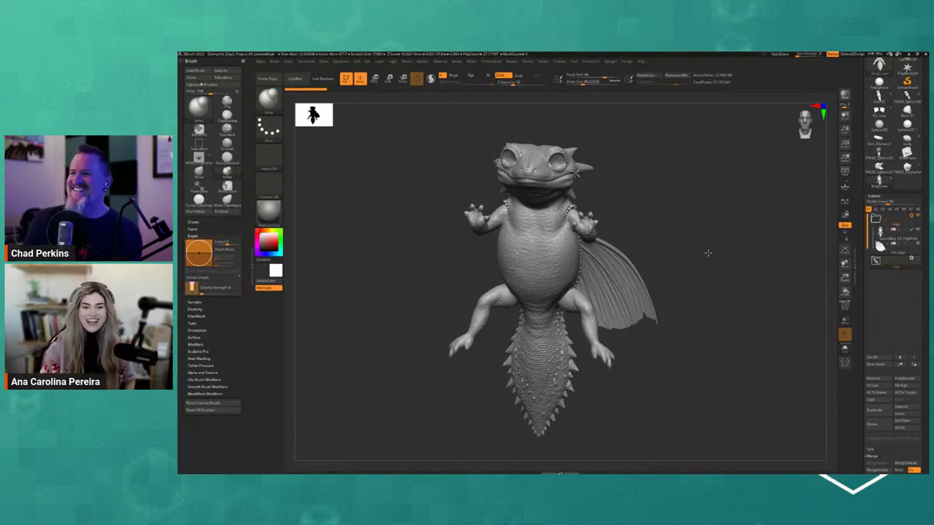
mouse_move(706, 253)
left_mouse_down()
mouse_move(711, 264)
mouse_move(698, 264)
mouse_move(708, 253)
mouse_move(718, 261)
left_mouse_up()
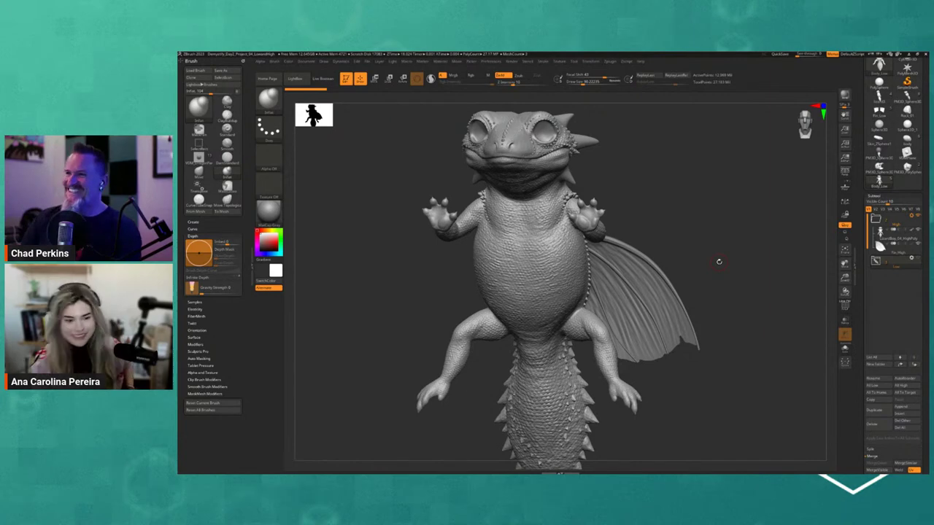
mouse_move(718, 261)
left_mouse_down()
mouse_move(673, 207)
mouse_move(699, 441)
mouse_move(728, 310)
mouse_move(700, 308)
mouse_move(749, 401)
mouse_move(727, 396)
mouse_move(641, 239)
mouse_move(678, 242)
left_mouse_up()
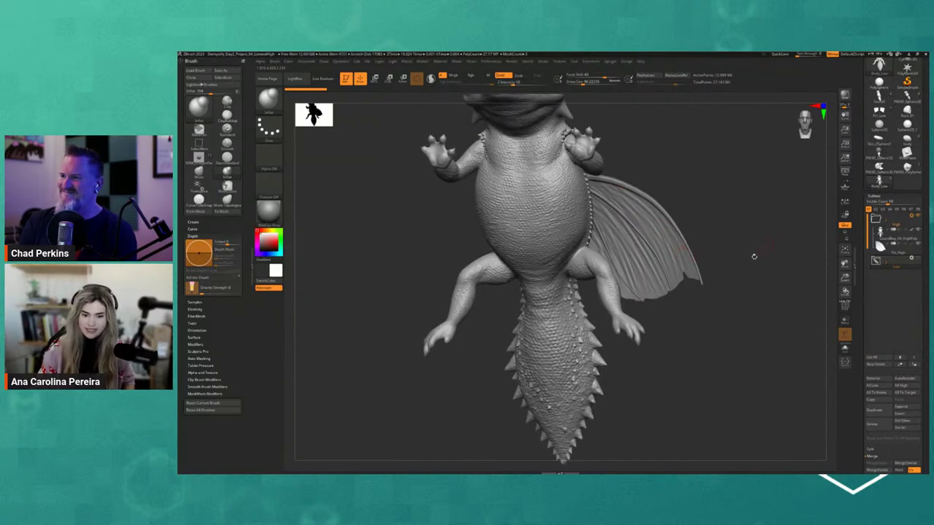
mouse_move(754, 256)
left_mouse_down()
mouse_move(713, 292)
mouse_move(715, 306)
mouse_move(520, 235)
left_mouse_up()
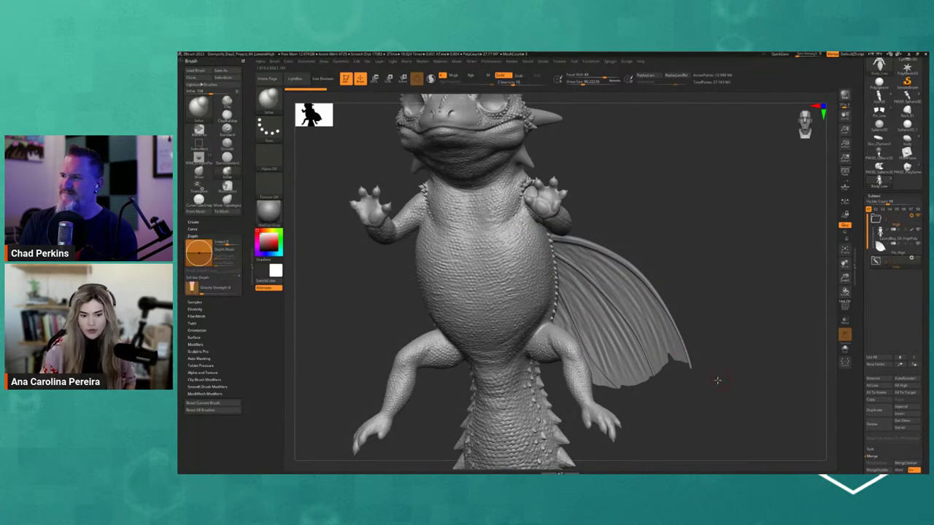
- Orbit and zoom around the dragon to inspect its belly, chest, arms and hands
mouse_move(717, 380)
left_mouse_down()
mouse_move(703, 379)
mouse_move(625, 271)
left_mouse_up()
mouse_move(741, 395)
left_mouse_down()
mouse_move(654, 288)
mouse_move(601, 267)
mouse_move(673, 296)
mouse_move(662, 296)
mouse_move(676, 267)
left_mouse_up()
mouse_move(642, 306)
left_mouse_down()
mouse_move(657, 319)
mouse_move(752, 261)
mouse_move(744, 233)
left_mouse_up()
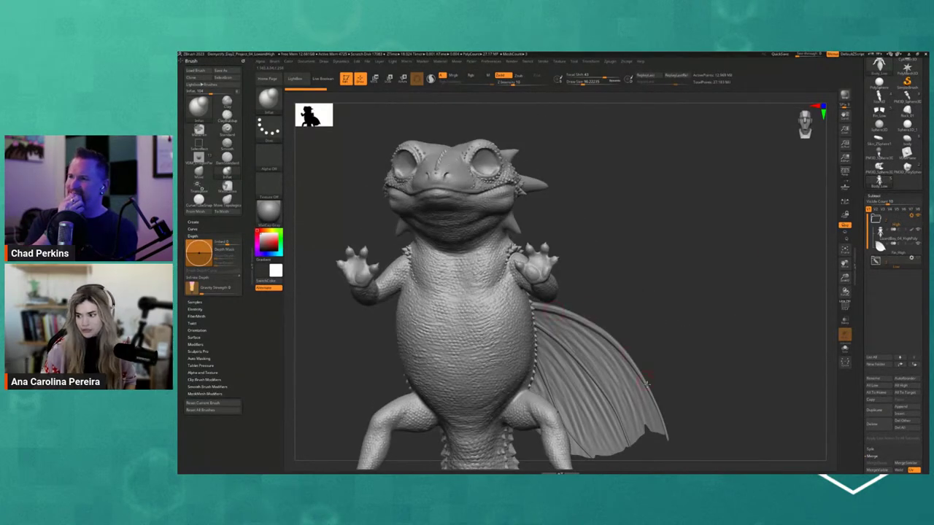
left_click_drag(573, 317, 571, 291, "alt")
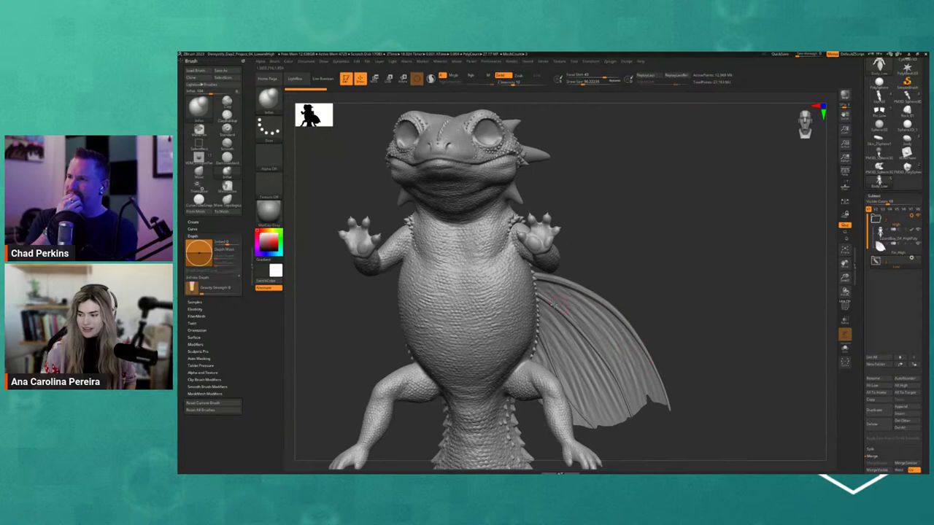
mouse_move(594, 243)
left_mouse_down("alt")
mouse_move(625, 260)
mouse_move(576, 252)
left_mouse_up("alt")
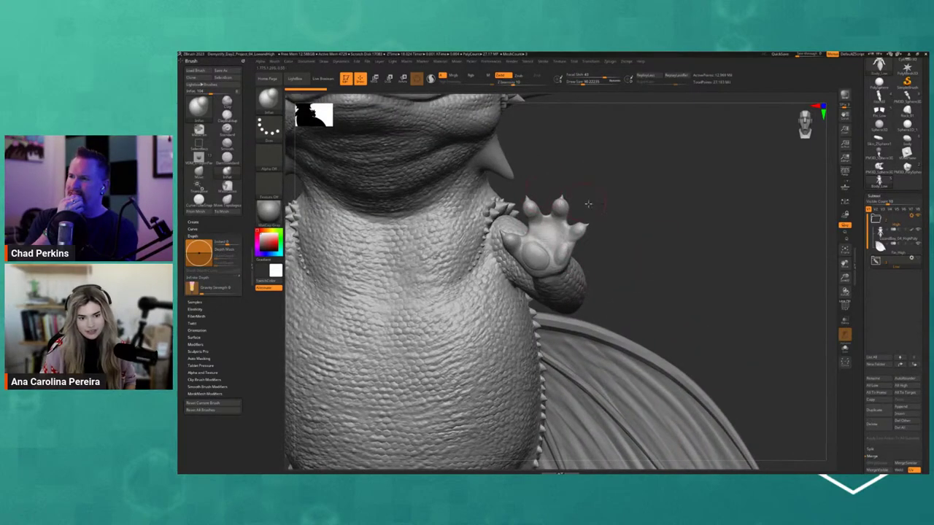
left_click_drag(588, 204, 696, 292, "alt")
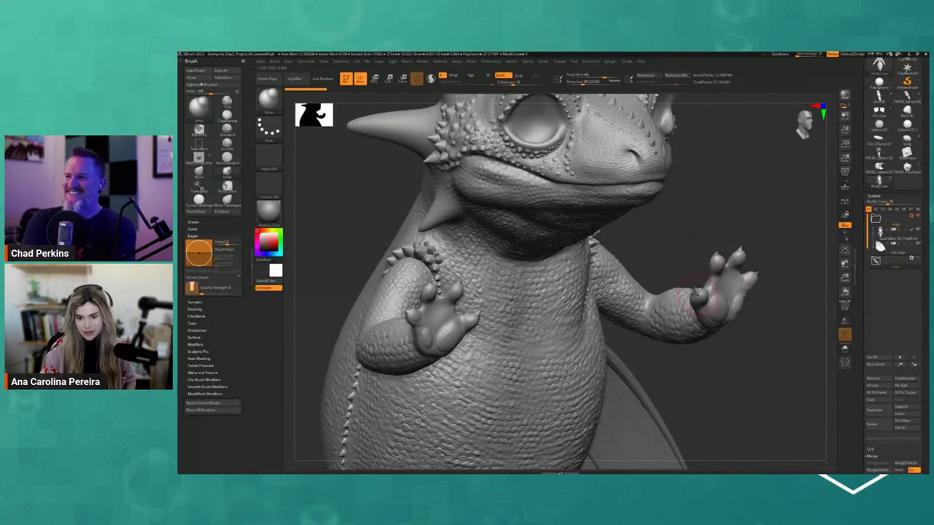
- Fit the whole dragon in view with F and rotate it upright to face front
right_click(699, 292)
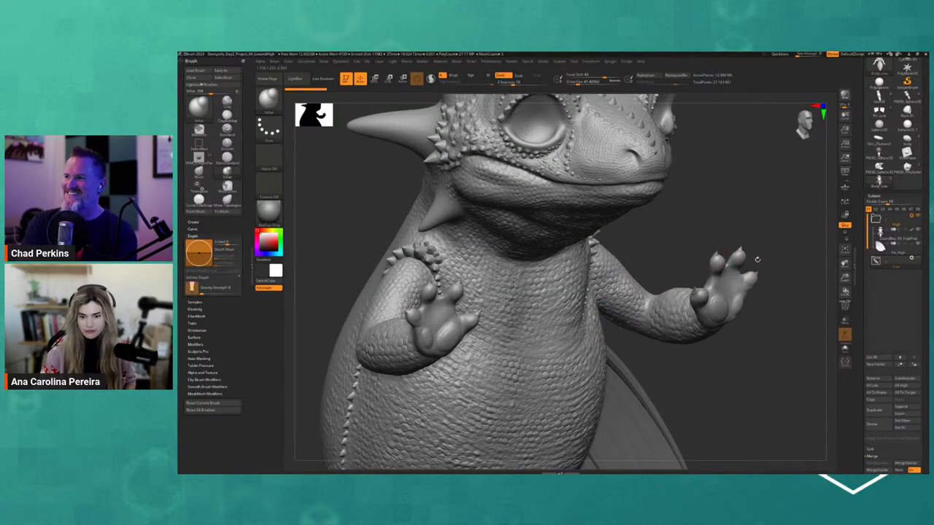
mouse_move(749, 258)
left_mouse_down()
mouse_move(650, 272)
mouse_move(759, 266)
left_mouse_up()
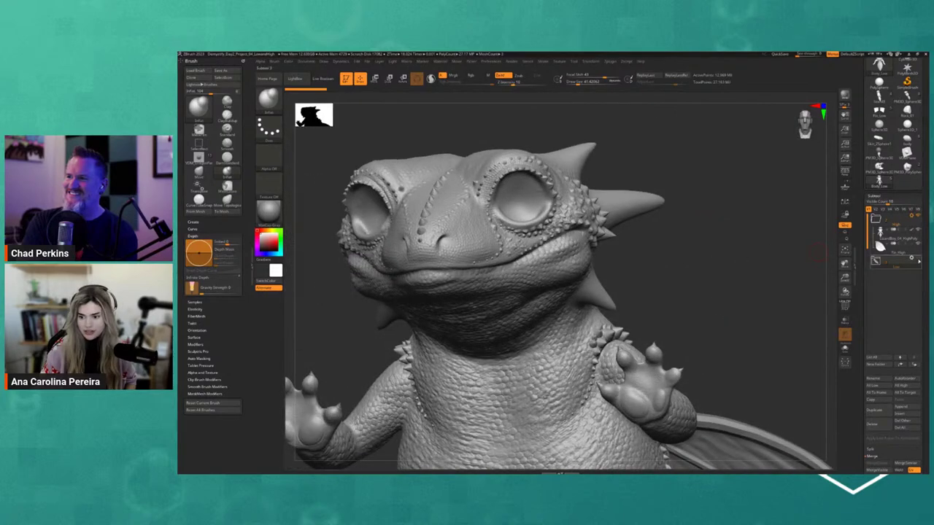
left_click(911, 259)
left_click_drag(777, 307, 757, 334)
key("f")
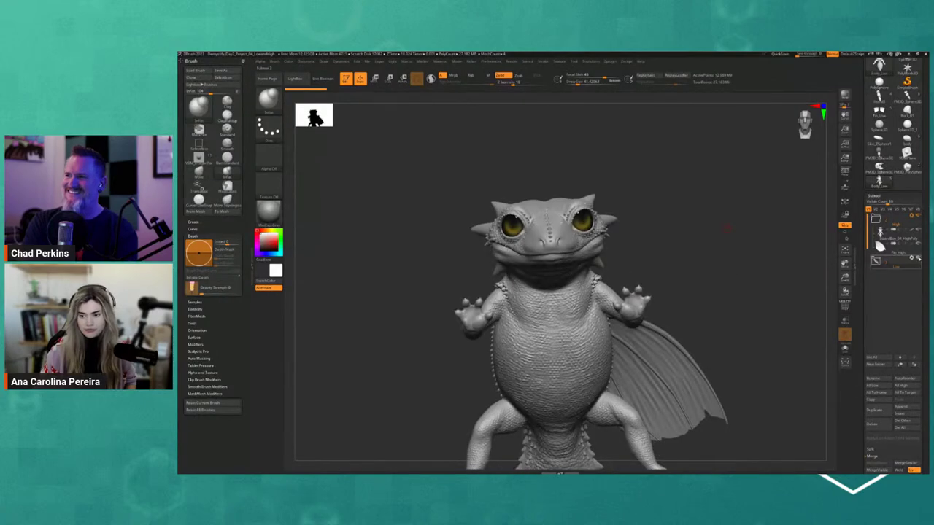
mouse_move(671, 289)
left_mouse_down()
mouse_move(709, 267)
mouse_move(696, 191)
mouse_move(715, 199)
left_mouse_up()
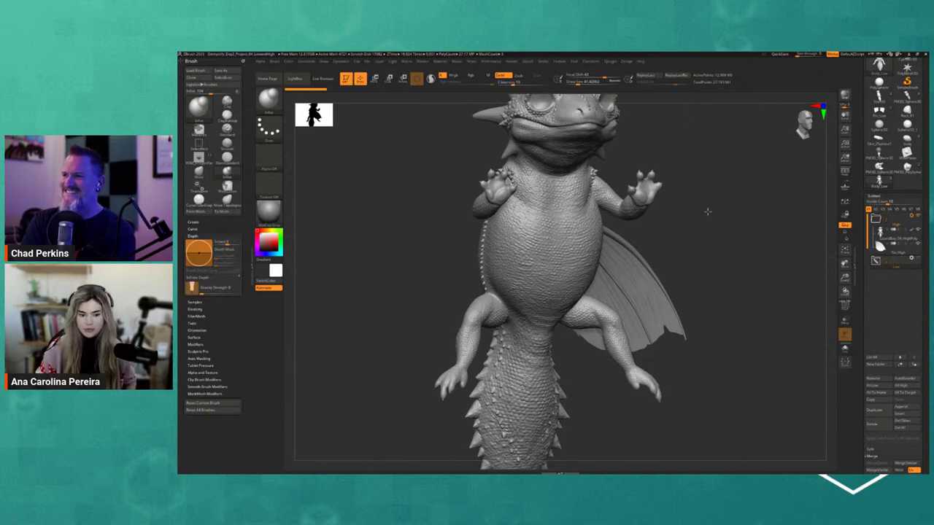
mouse_move(711, 209)
left_mouse_down()
mouse_move(707, 294)
mouse_move(721, 300)
left_mouse_up()
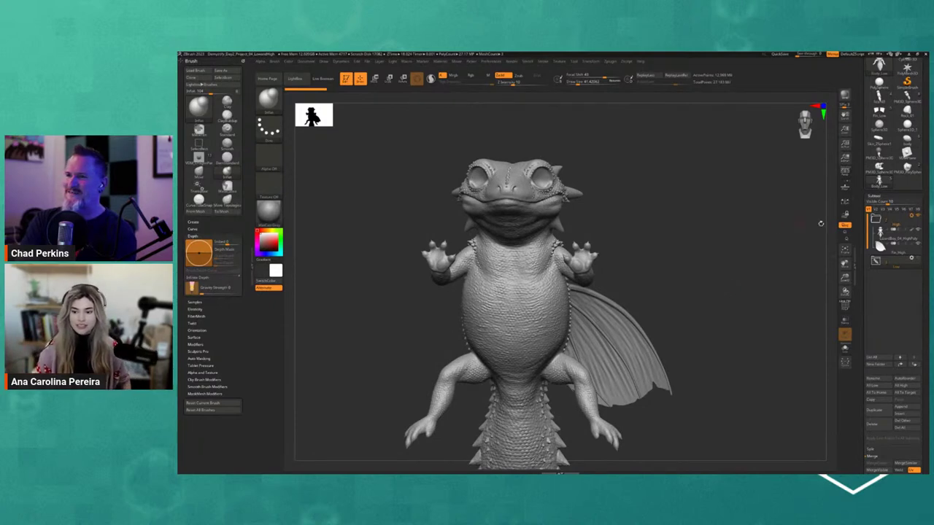
left_click(911, 260)
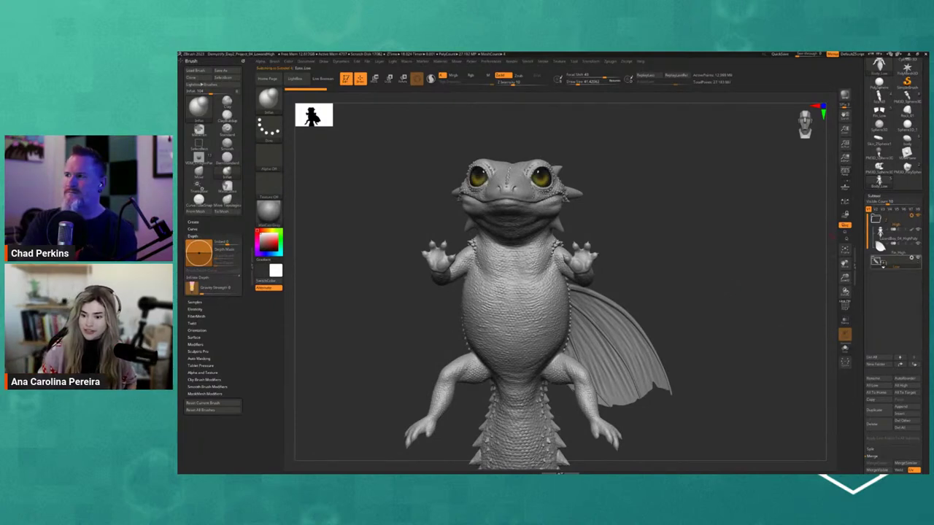
left_click(875, 260)
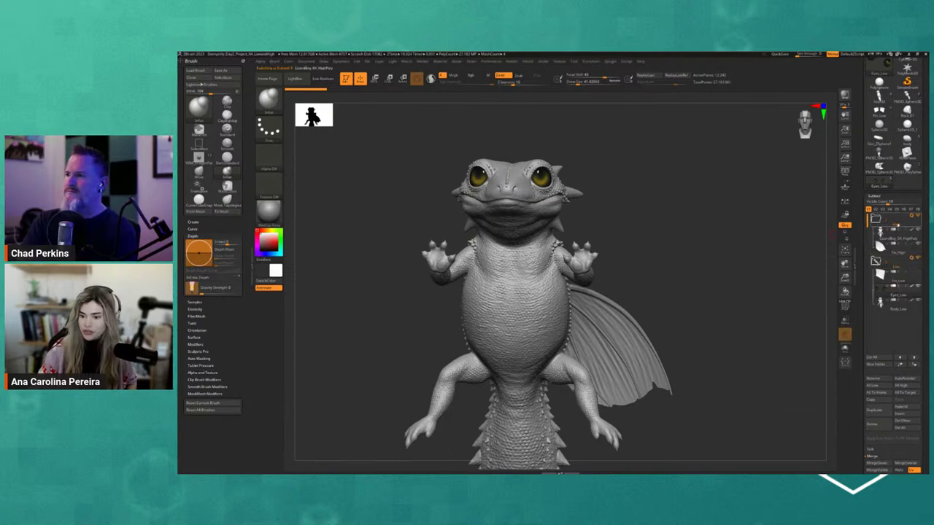
left_click(895, 271)
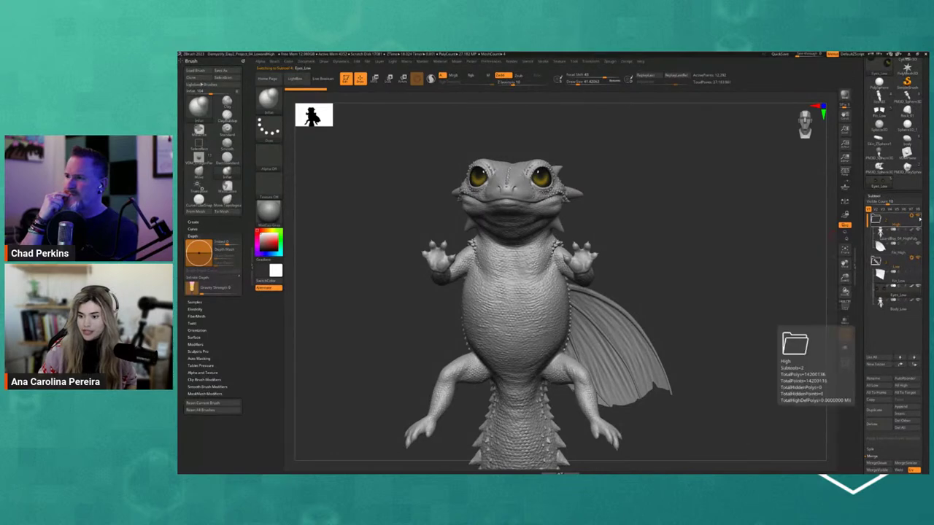
left_click(886, 276)
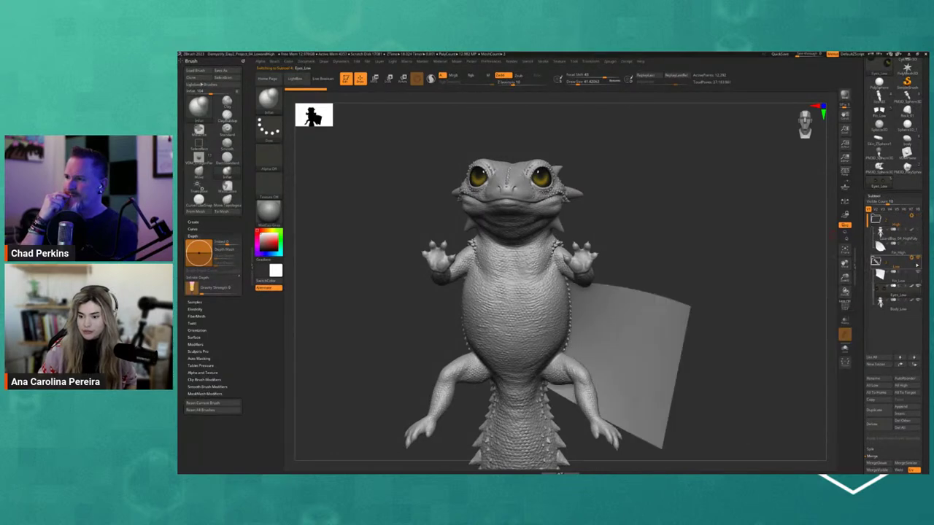
mouse_move(790, 273)
left_mouse_down()
mouse_move(762, 276)
mouse_move(750, 258)
left_mouse_up()
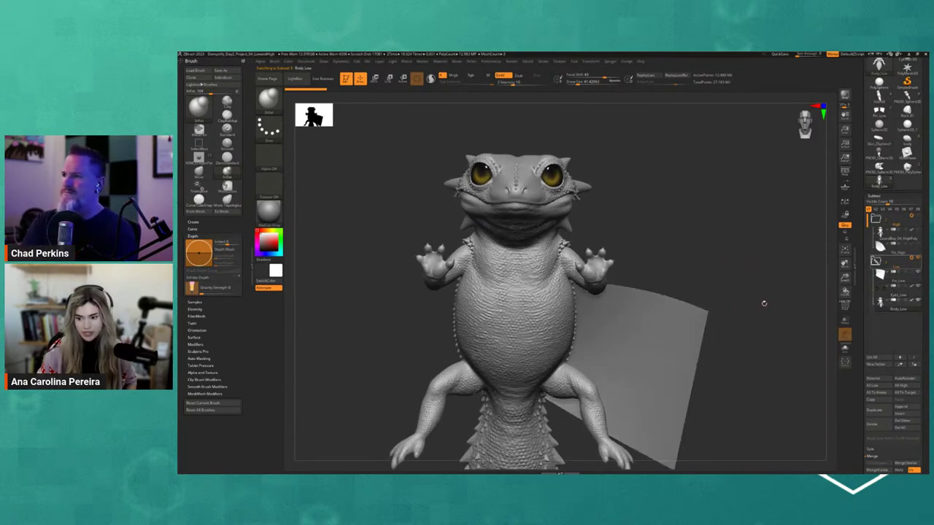
mouse_move(763, 304)
left_mouse_down()
mouse_move(737, 305)
mouse_move(751, 264)
mouse_move(744, 291)
mouse_move(771, 305)
mouse_move(759, 305)
left_mouse_up()
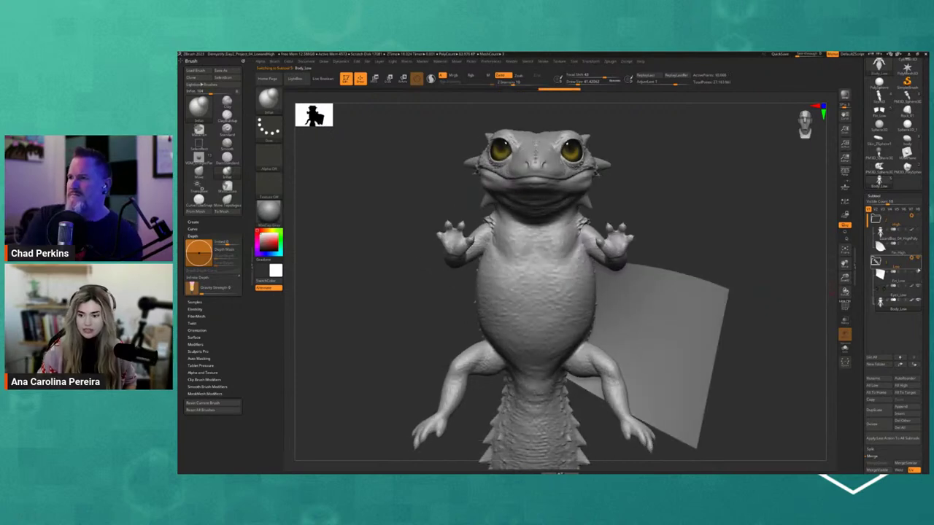
left_click(844, 334)
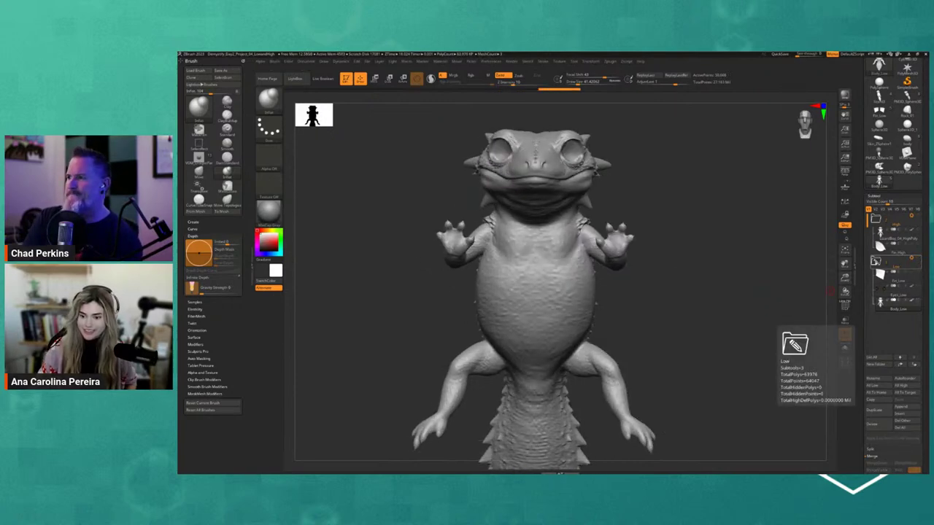
left_click(875, 262)
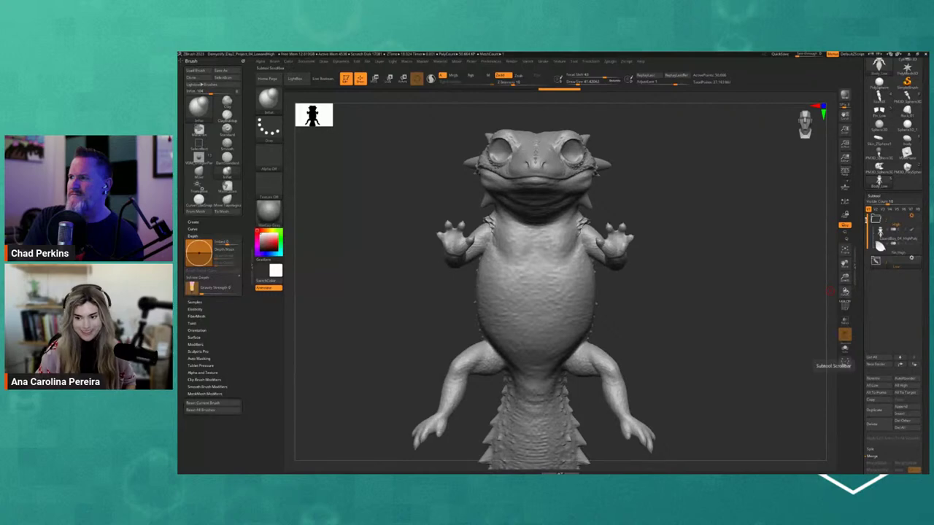
- Select the HighPoly subtool and orbit to inspect the fine scales on its belly and limbs
mouse_move(830, 292)
left_mouse_down()
mouse_move(824, 299)
mouse_move(782, 292)
left_mouse_up()
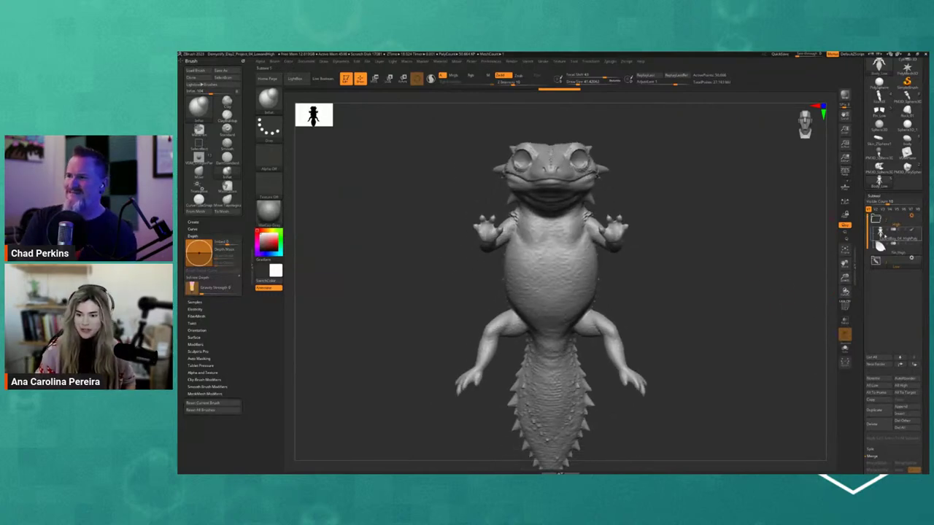
left_click(879, 234)
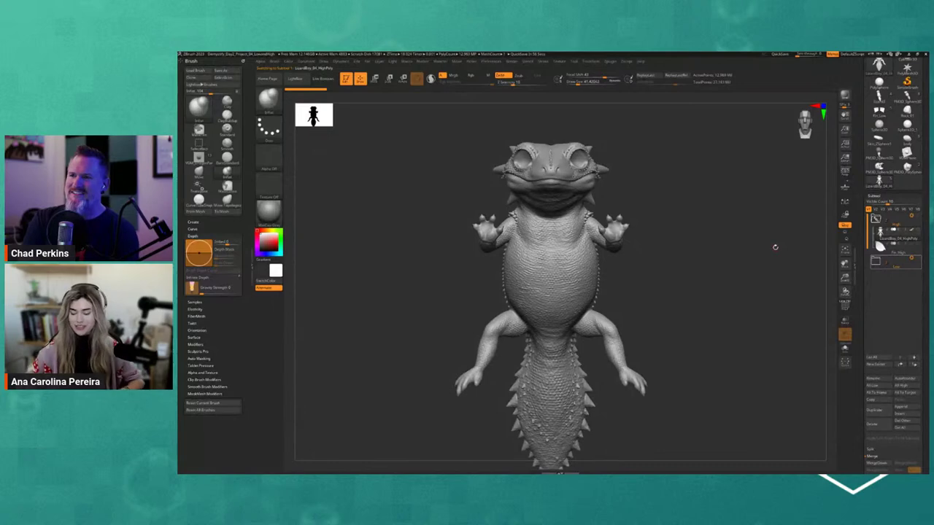
mouse_move(775, 250)
left_mouse_down()
mouse_move(744, 277)
mouse_move(756, 275)
mouse_move(761, 286)
left_mouse_up()
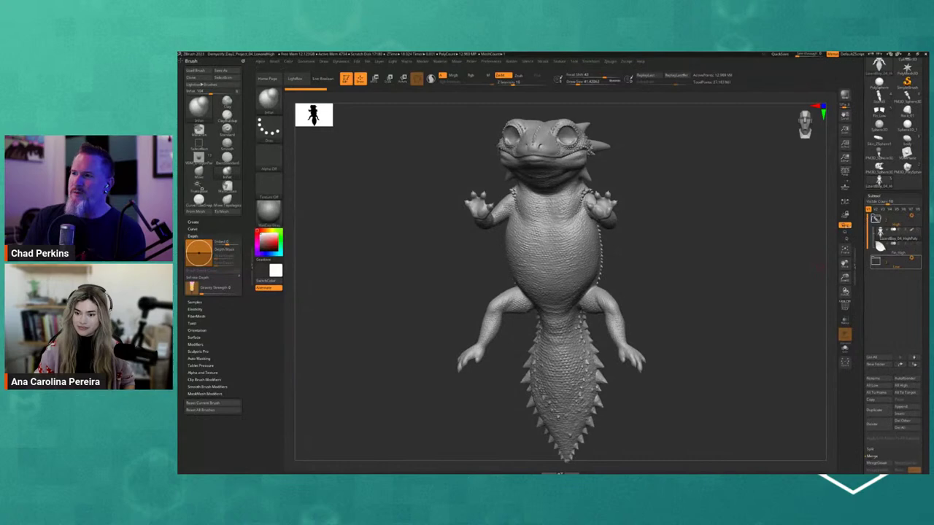
left_click_drag(746, 240, 742, 241, "shift")
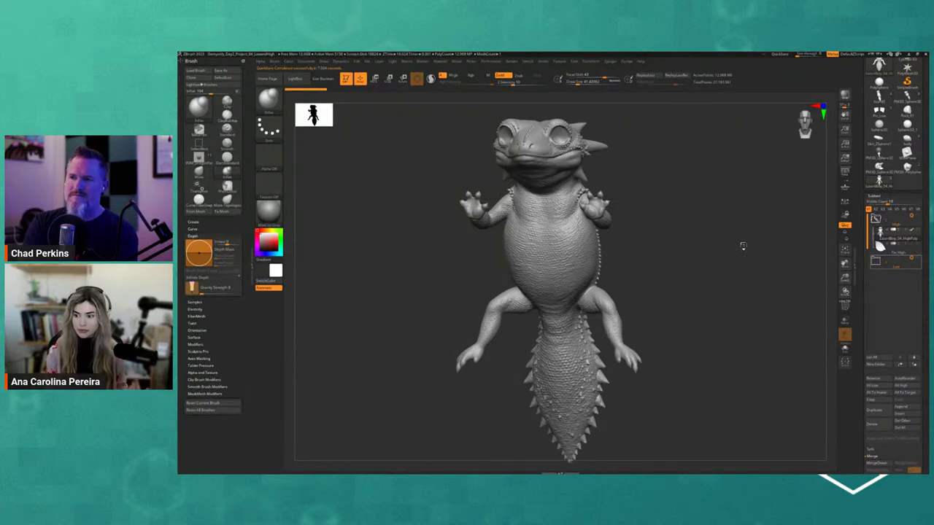
mouse_move(679, 245)
left_mouse_down()
mouse_move(665, 253)
mouse_move(677, 271)
left_mouse_up()
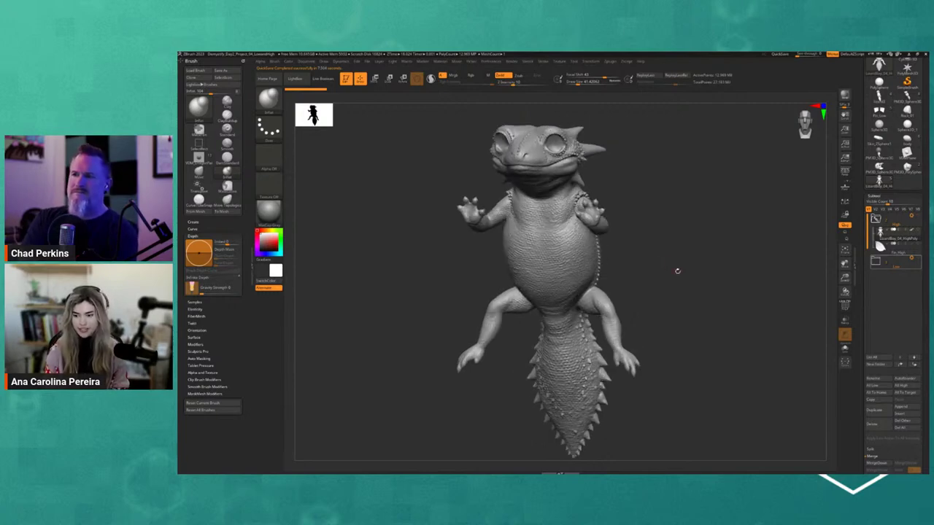
mouse_move(686, 274)
left_mouse_down()
mouse_move(691, 264)
mouse_move(725, 285)
mouse_move(712, 291)
left_mouse_up()
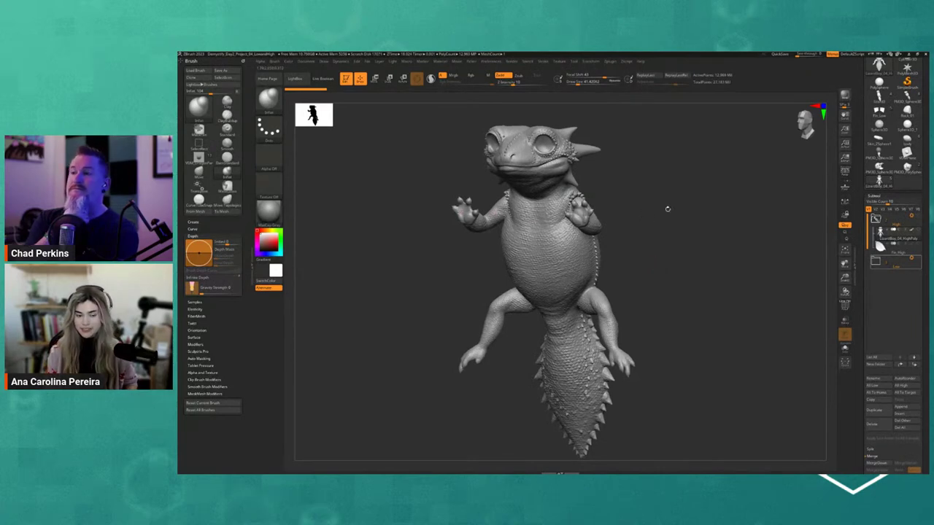
left_click_drag(667, 208, 673, 209, "shift")
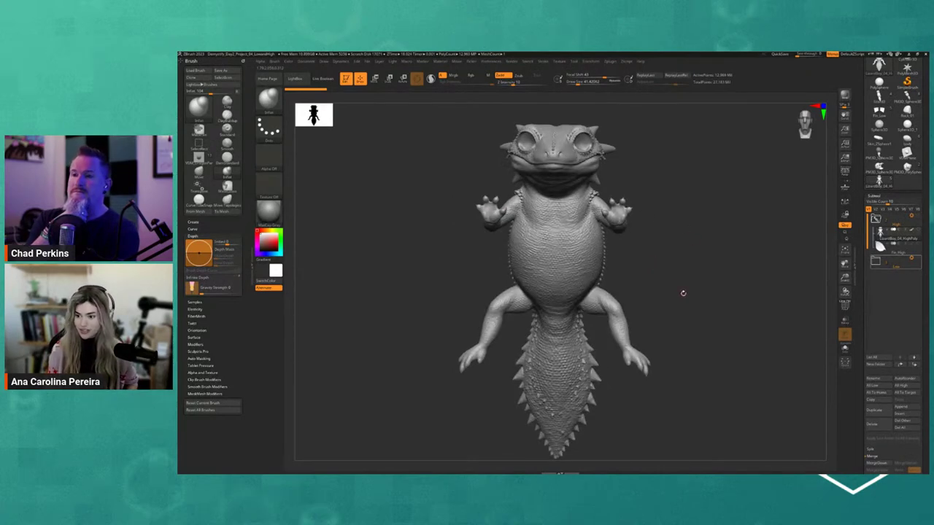
left_click_drag(683, 293, 591, 285)
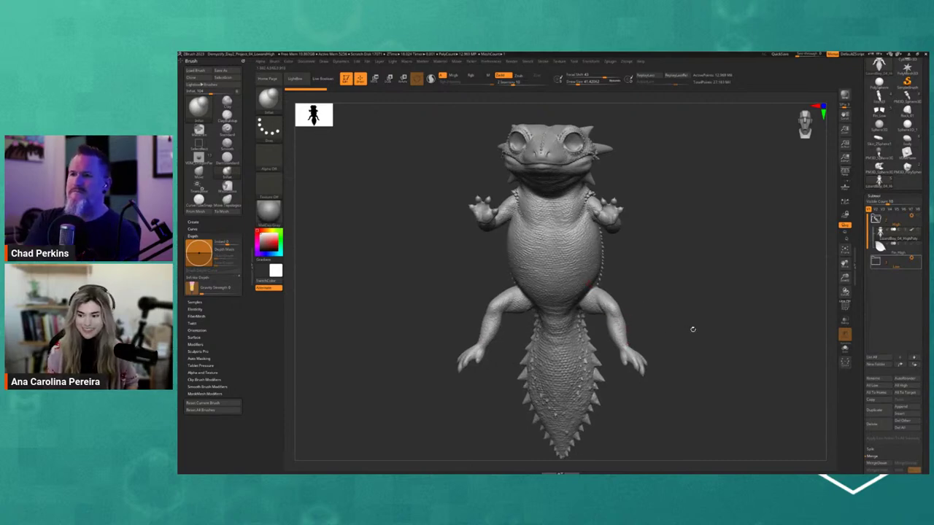
left_click_drag(692, 329, 692, 319)
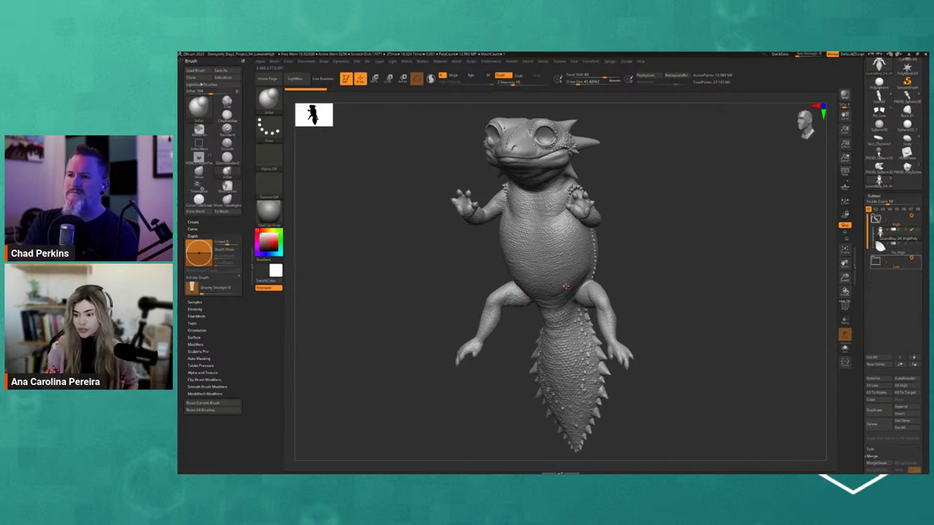
mouse_move(668, 292)
left_mouse_down()
mouse_move(646, 285)
mouse_move(663, 280)
mouse_move(652, 284)
left_mouse_up()
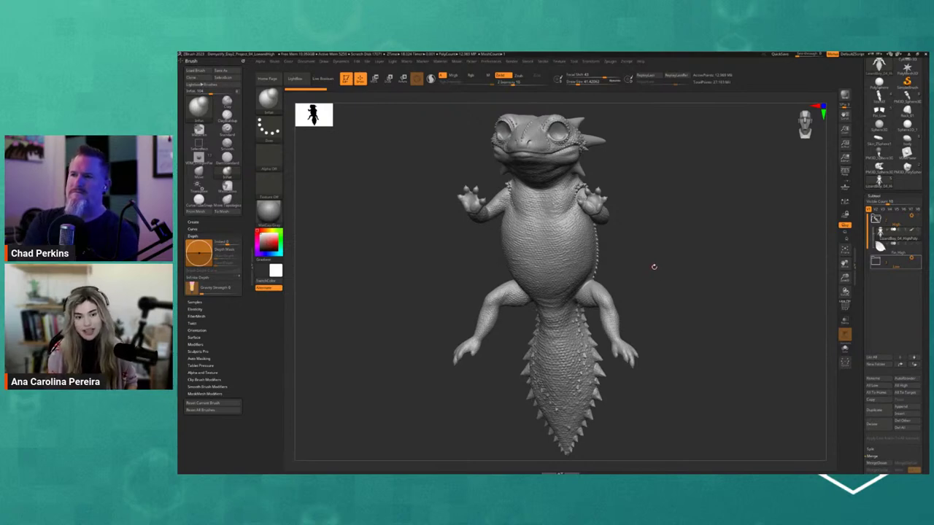
mouse_move(653, 265)
left_mouse_down()
mouse_move(683, 273)
mouse_move(671, 278)
left_mouse_up()
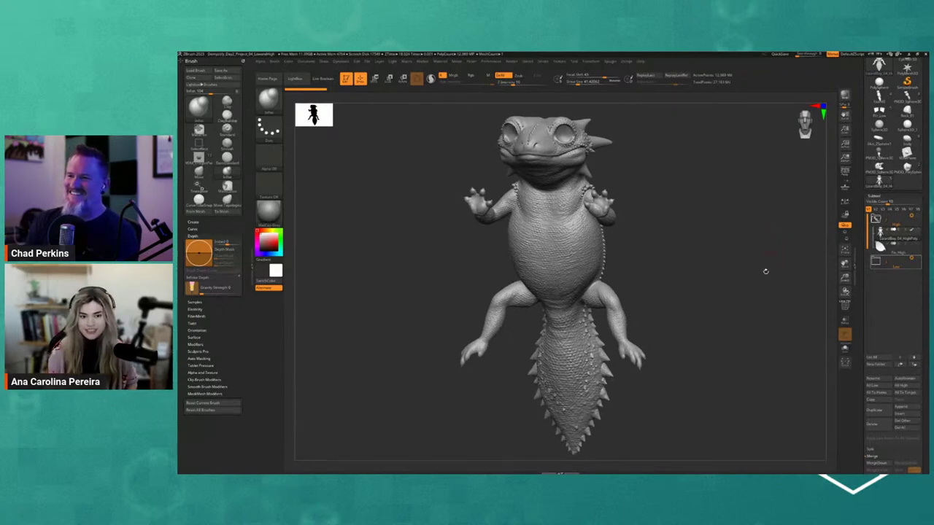
mouse_move(763, 269)
left_mouse_down()
mouse_move(778, 281)
mouse_move(770, 285)
left_mouse_up()
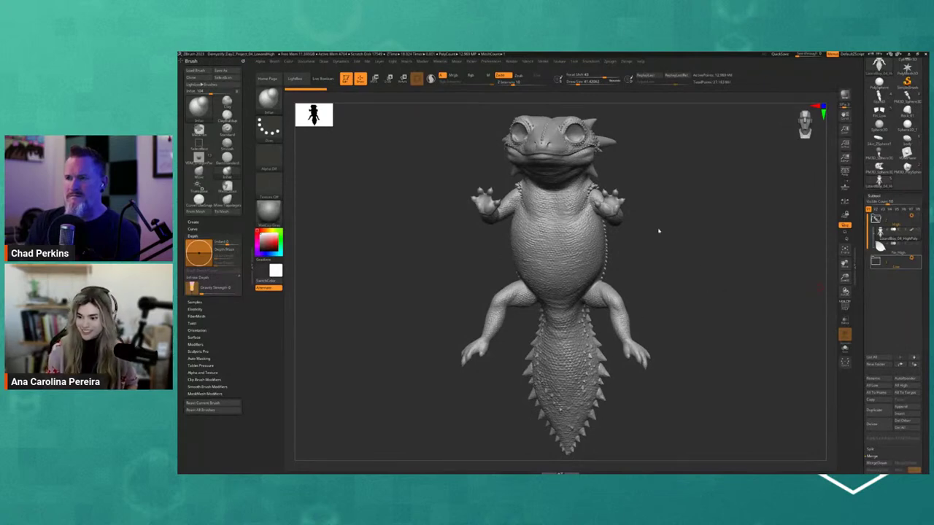
mouse_move(681, 232)
left_mouse_down()
mouse_move(700, 281)
mouse_move(711, 264)
left_mouse_up()
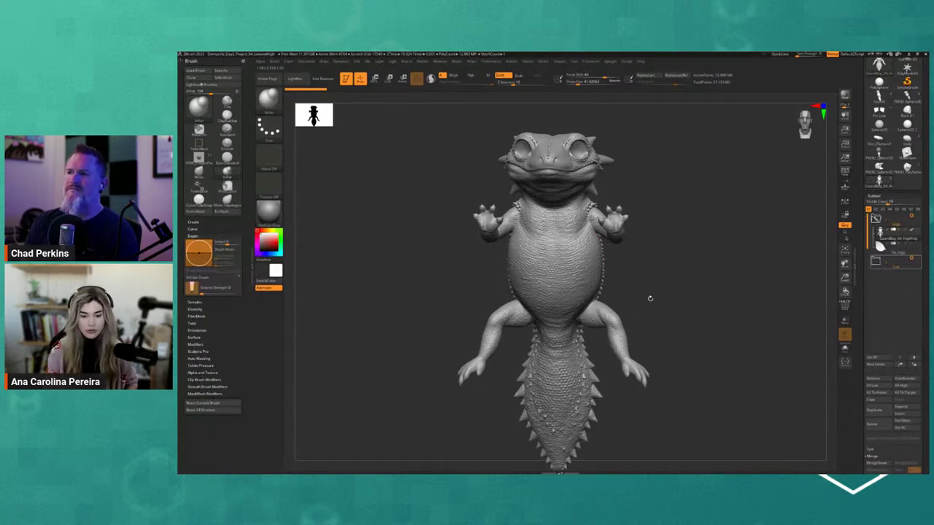
key("shift+d")
key("d")
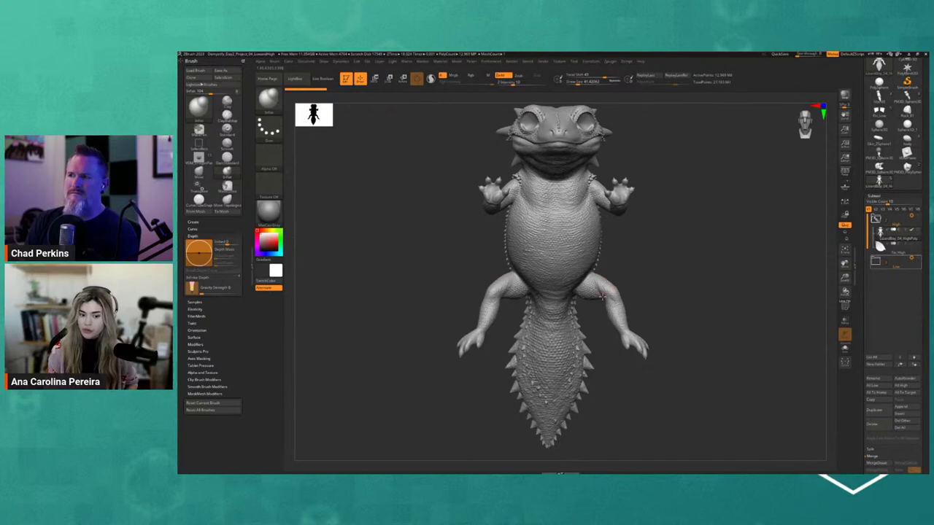
mouse_move(721, 291)
left_mouse_down()
mouse_move(708, 292)
mouse_move(720, 298)
left_mouse_up()
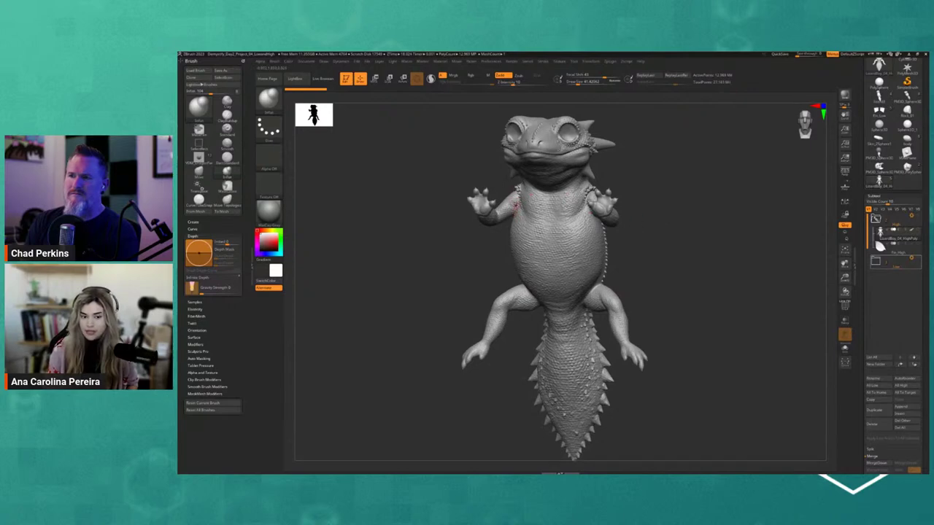
left_click_drag(640, 195, 615, 197)
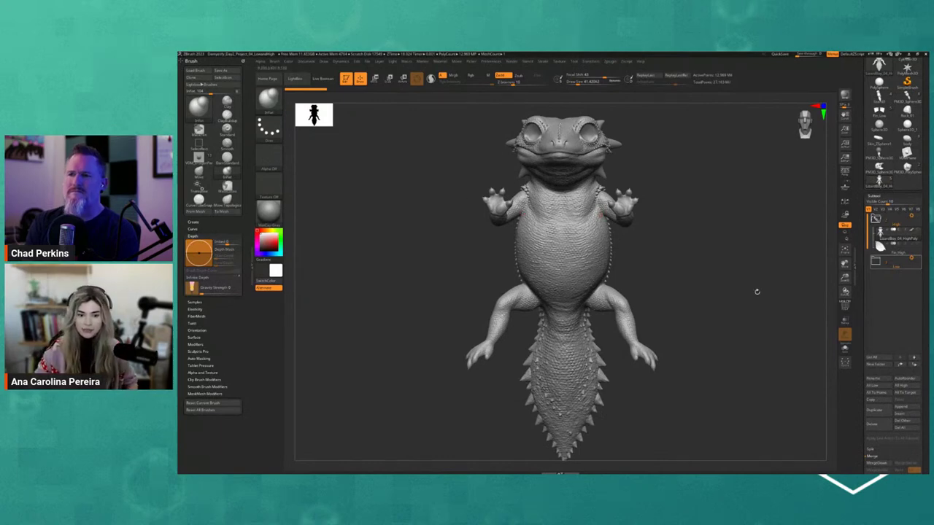
left_click_drag(730, 285, 760, 299)
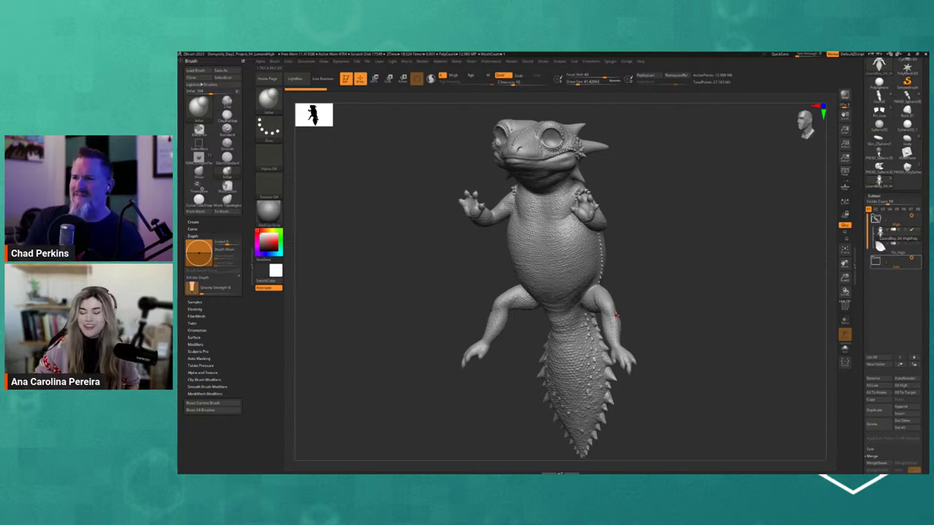
left_click_drag(694, 276, 700, 273)
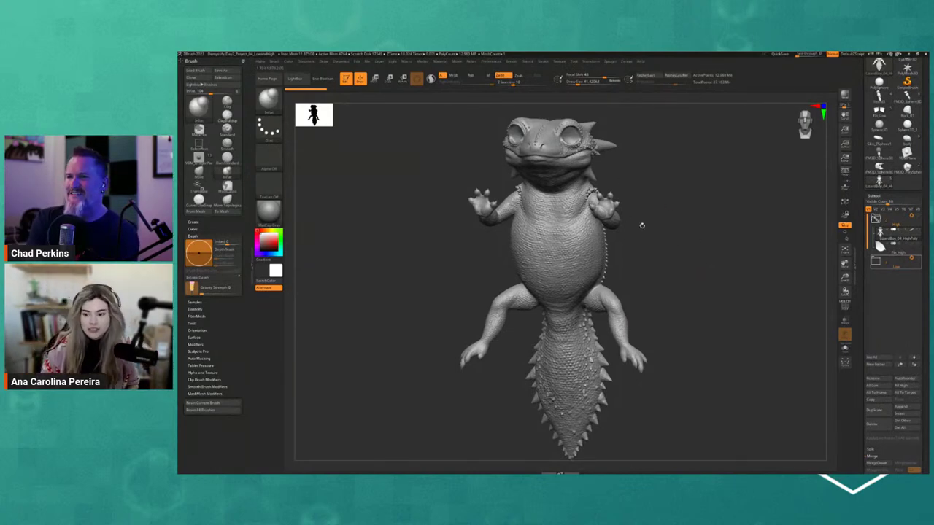
left_click_drag(719, 304, 712, 303)
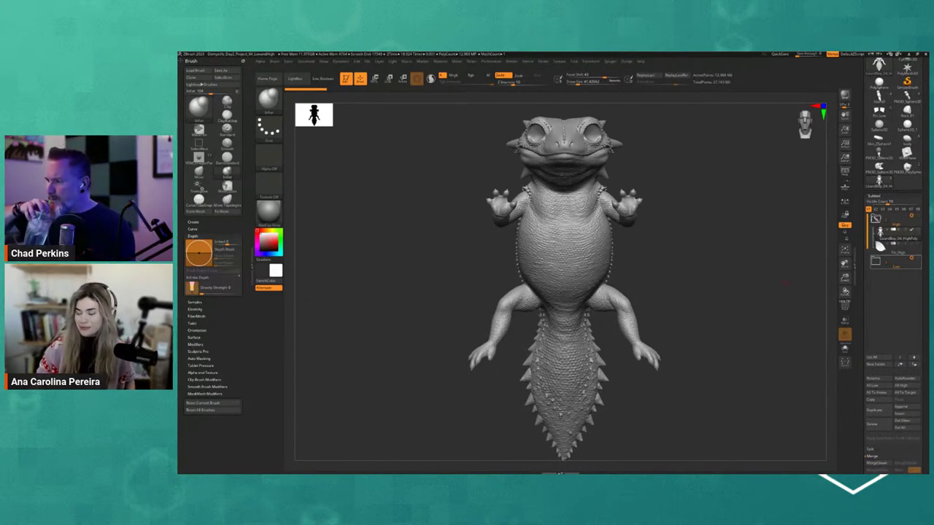
left_click_drag(828, 264, 736, 258)
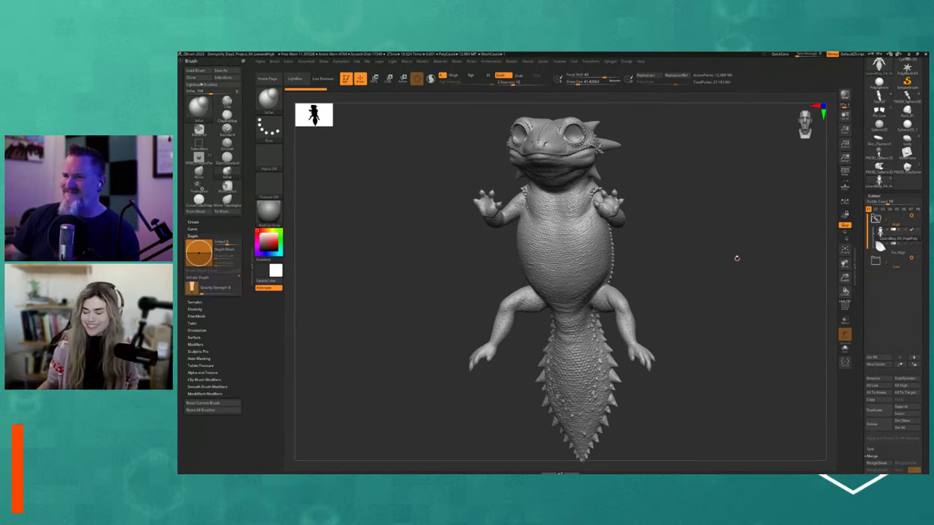
key("shift+d")
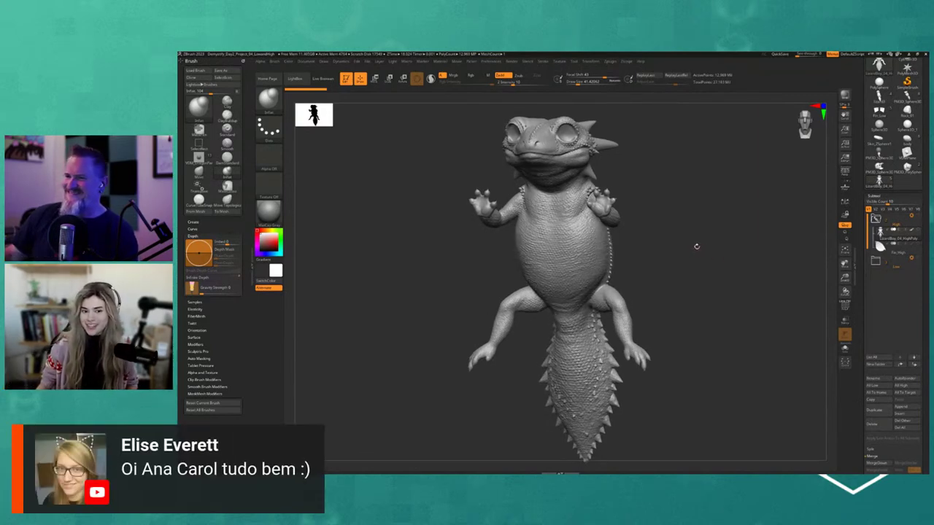
key("shift+d")
key("d")
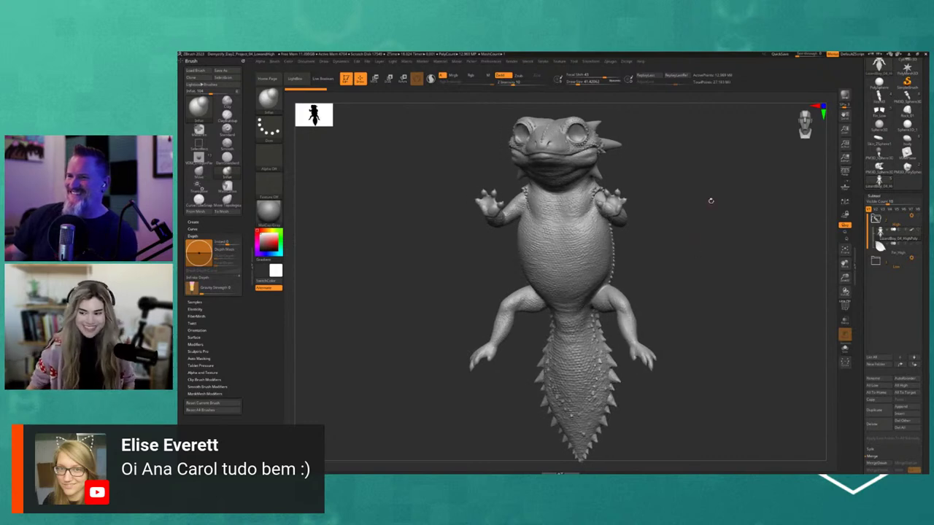
left_click_drag(695, 177, 693, 200)
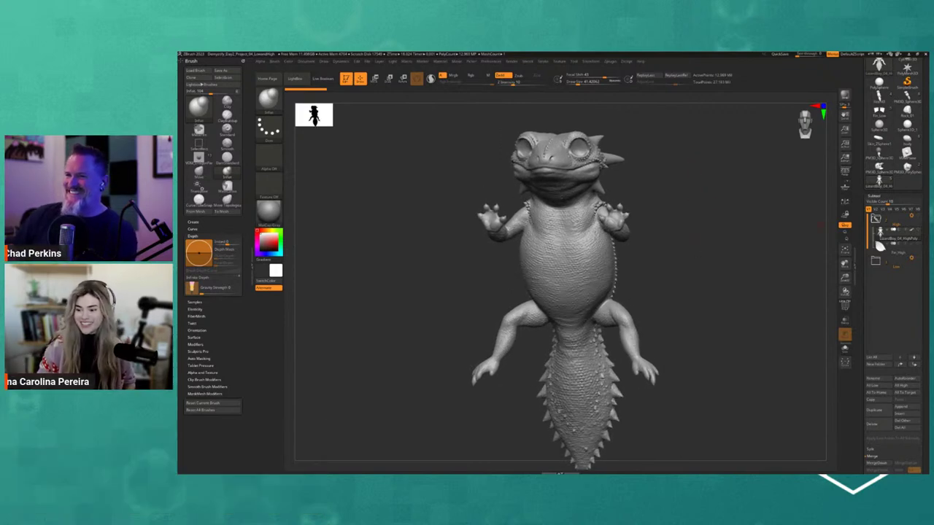
key("shift+d")
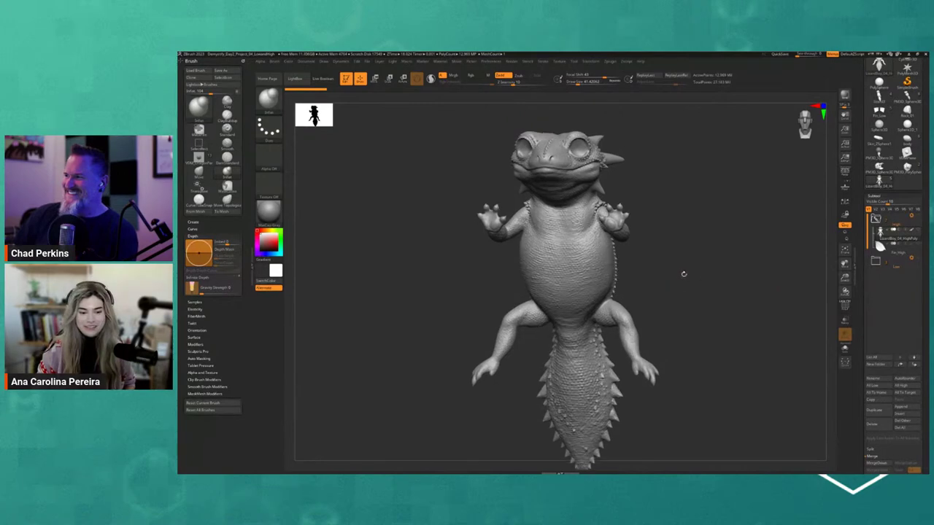
left_click_drag(682, 278, 671, 283)
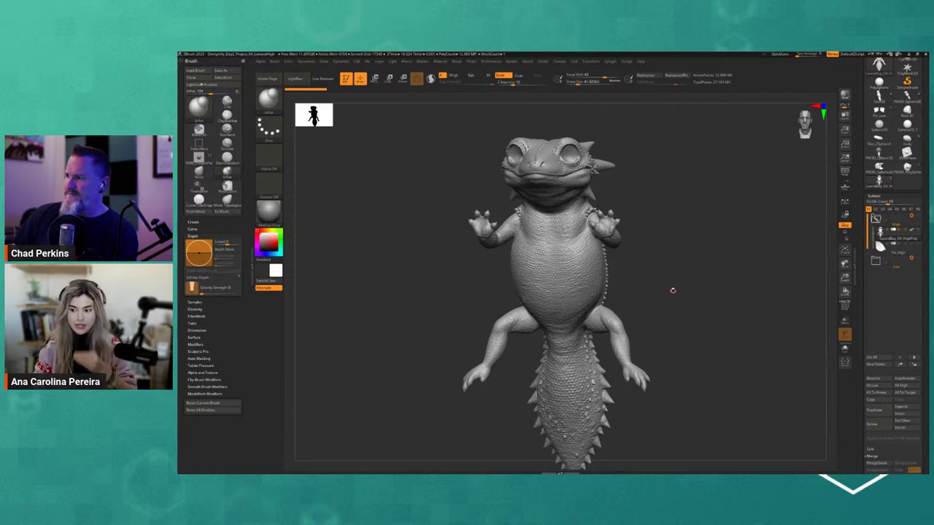
left_click_drag(685, 304, 674, 306)
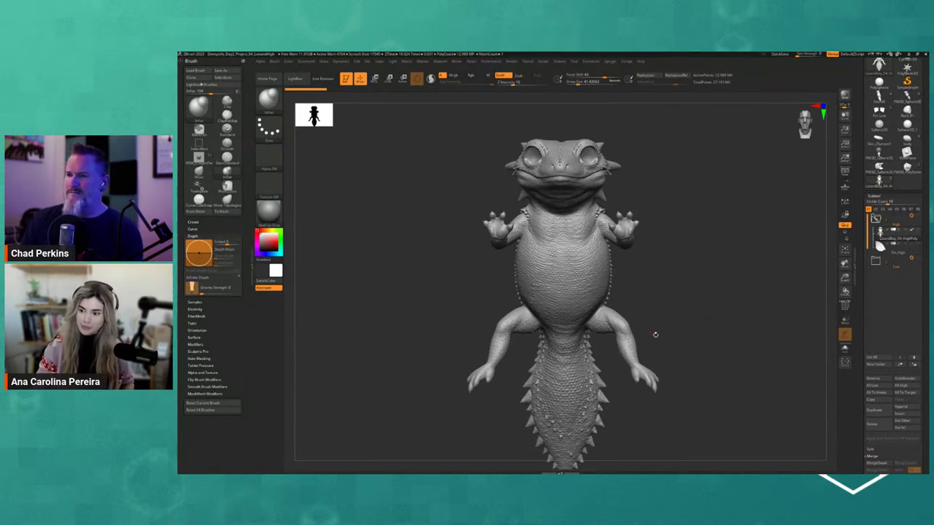
left_click_drag(699, 336, 694, 338)
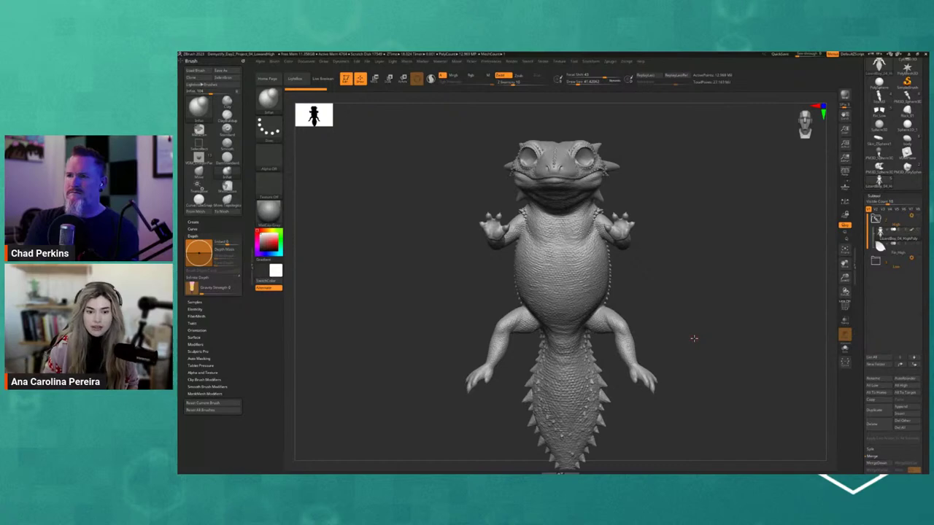
left_click_drag(694, 339, 722, 243)
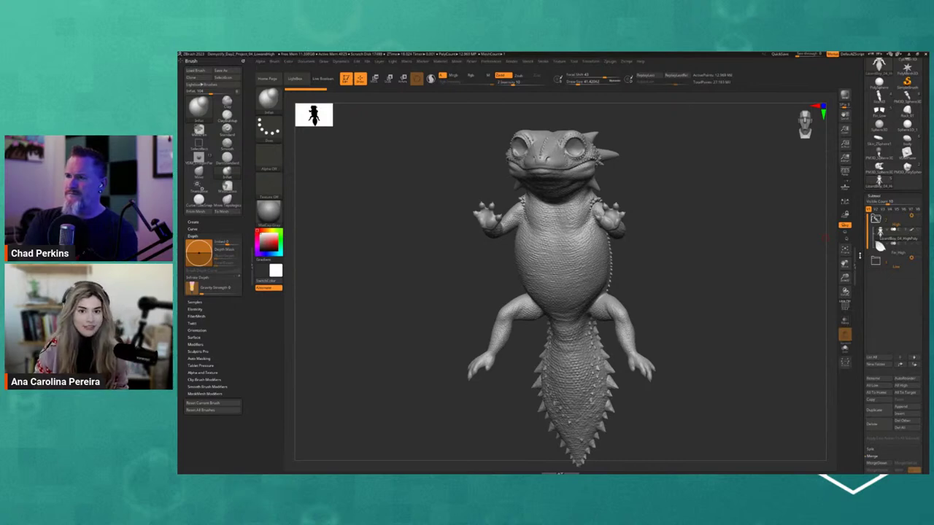
mouse_move(859, 255)
left_mouse_down()
mouse_move(850, 216)
mouse_move(859, 216)
mouse_move(859, 377)
left_mouse_up()
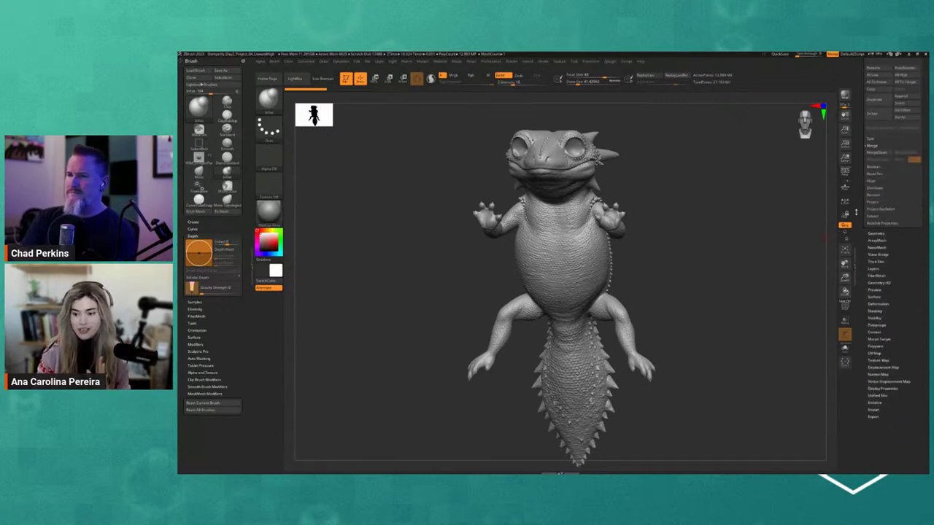
- Review the dragon's sculpt layer list, then show the Subtool list with the high-poly body
left_click(874, 269)
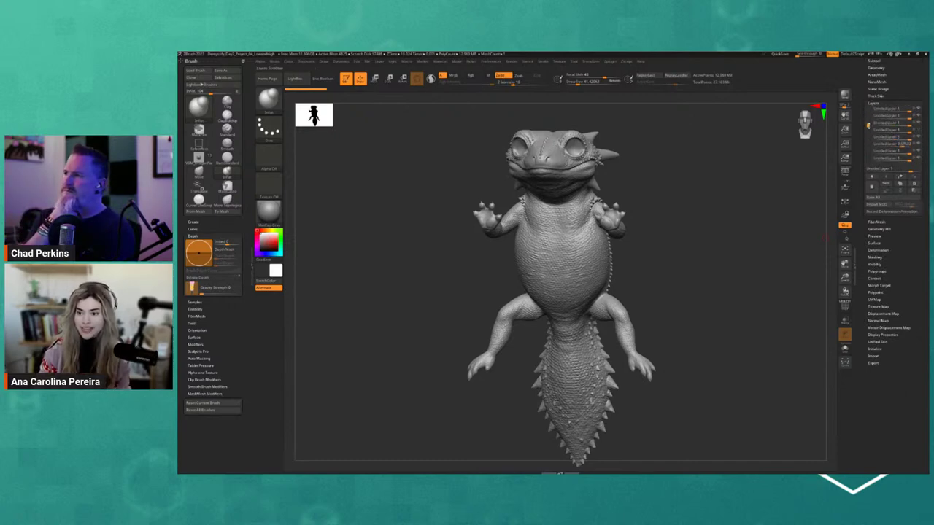
left_click_drag(868, 126, 868, 149)
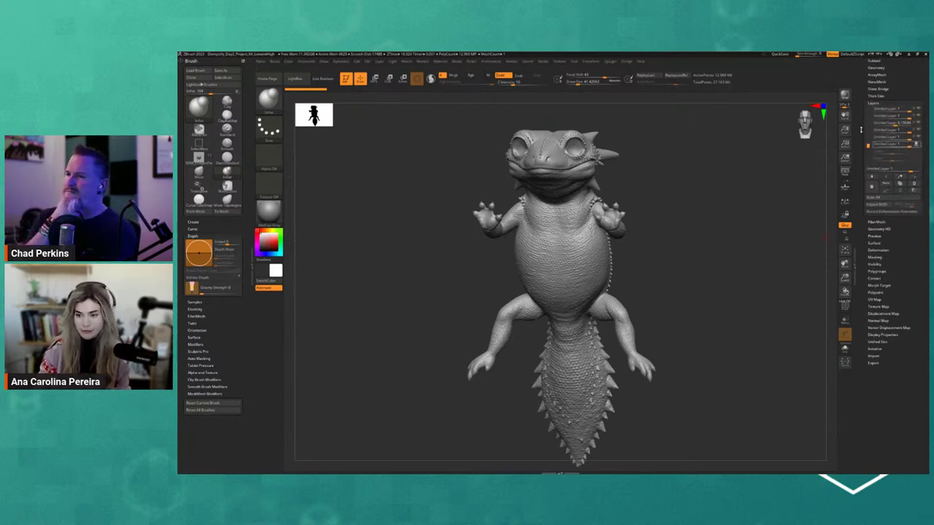
scroll(861, 129, "up", 3)
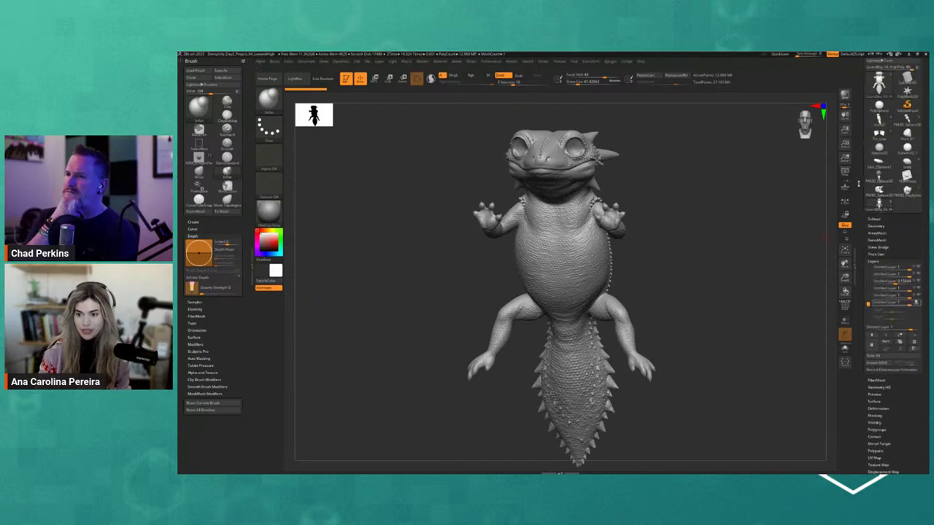
left_click(875, 221)
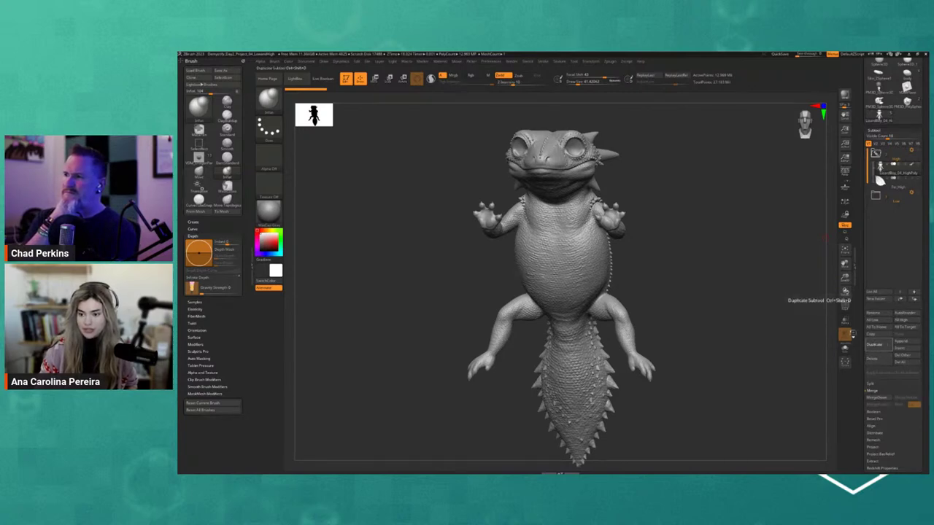
- Duplicate the high-poly subtool, naming the copy Body_Low and the original Body_High
left_click(874, 343)
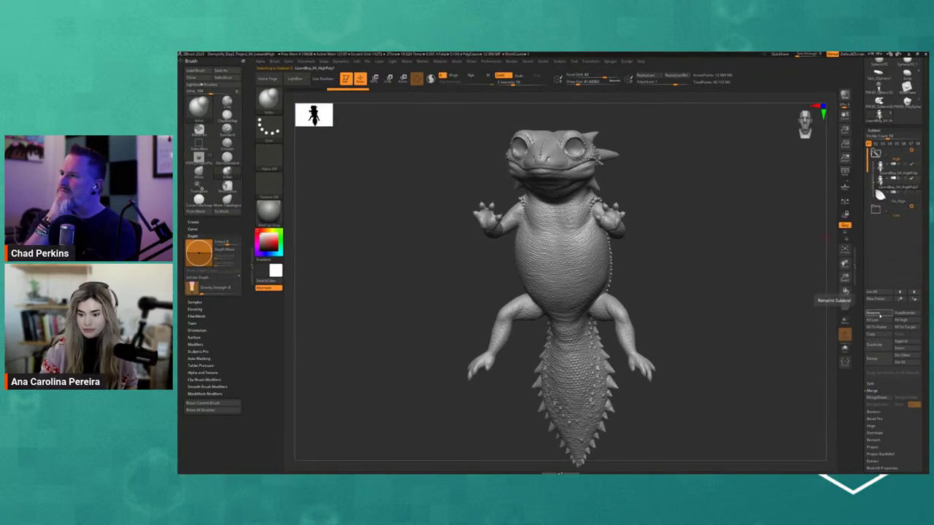
left_click(878, 312)
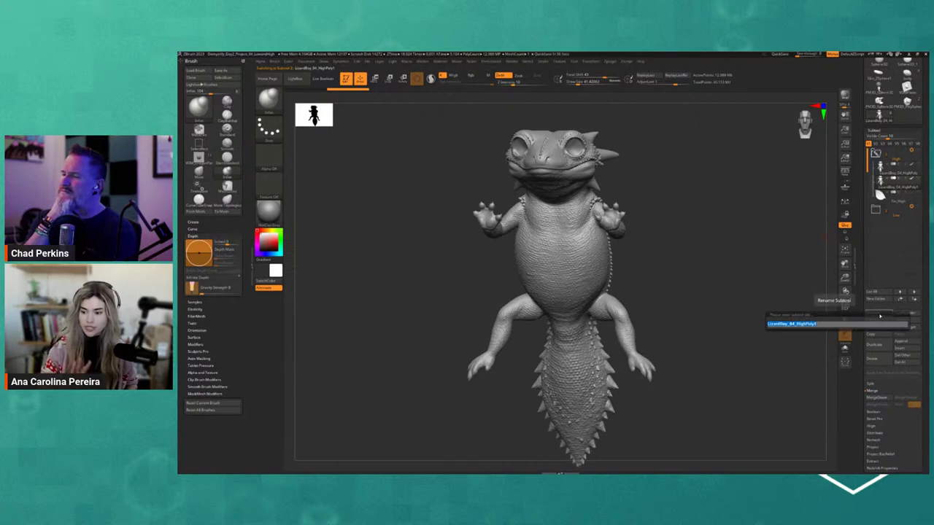
type("B")
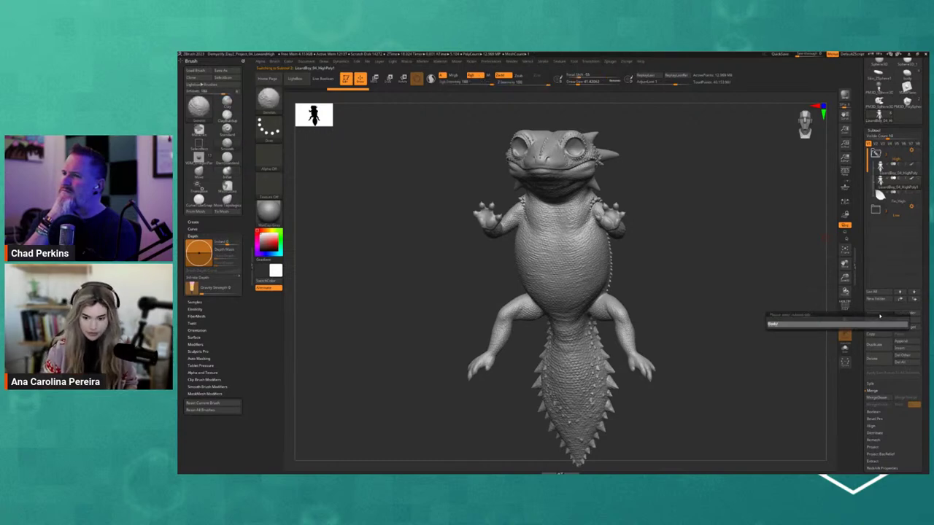
type("ody")
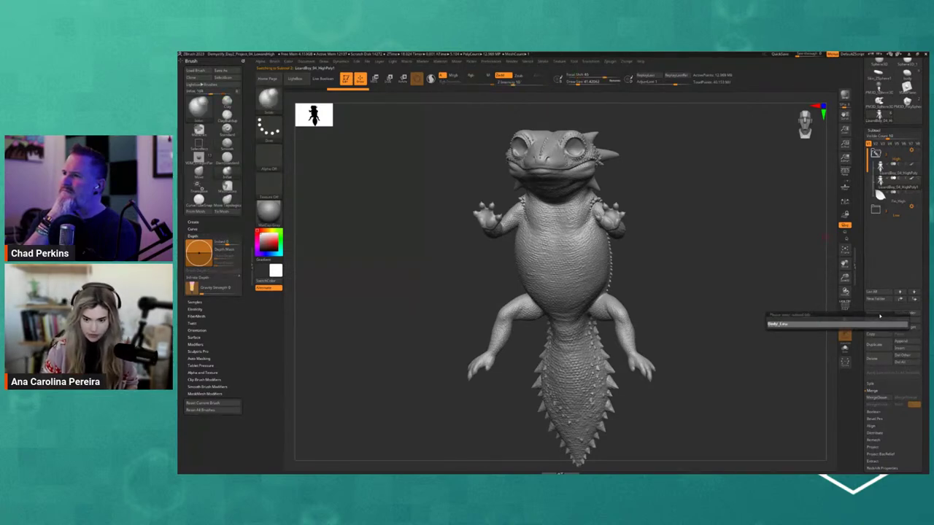
key("Return")
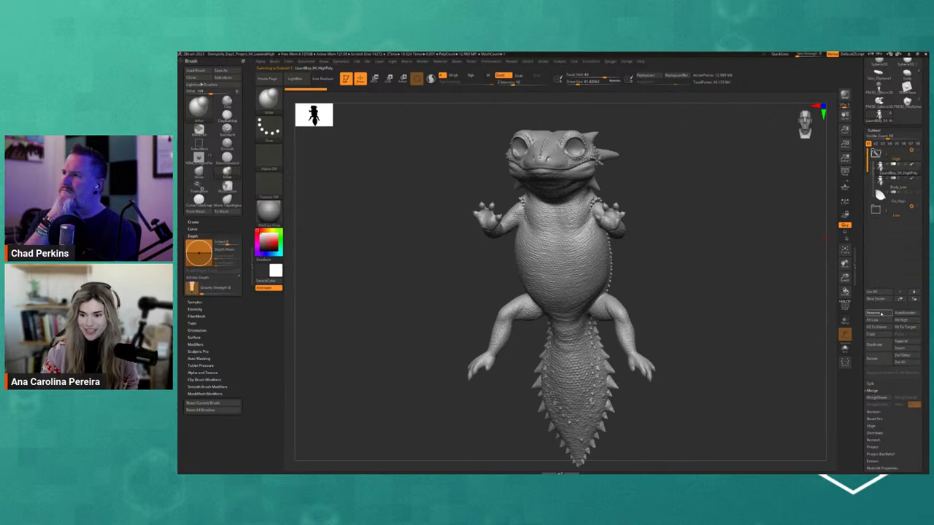
left_click(880, 314)
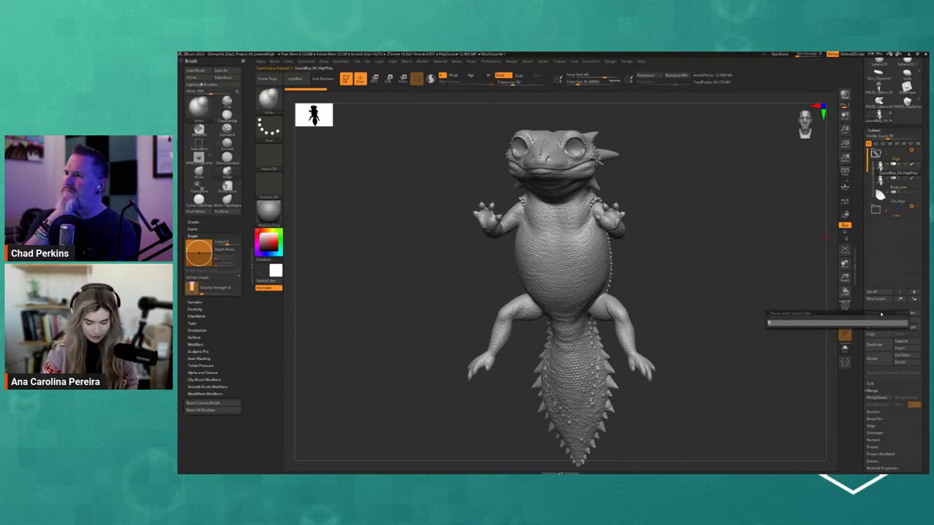
type("Body_High")
key("Return")
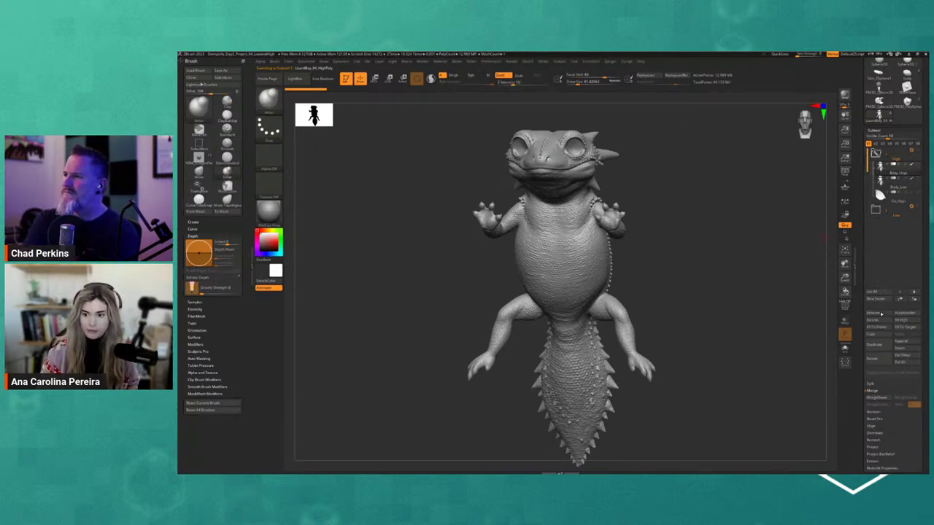
mouse_move(896, 187)
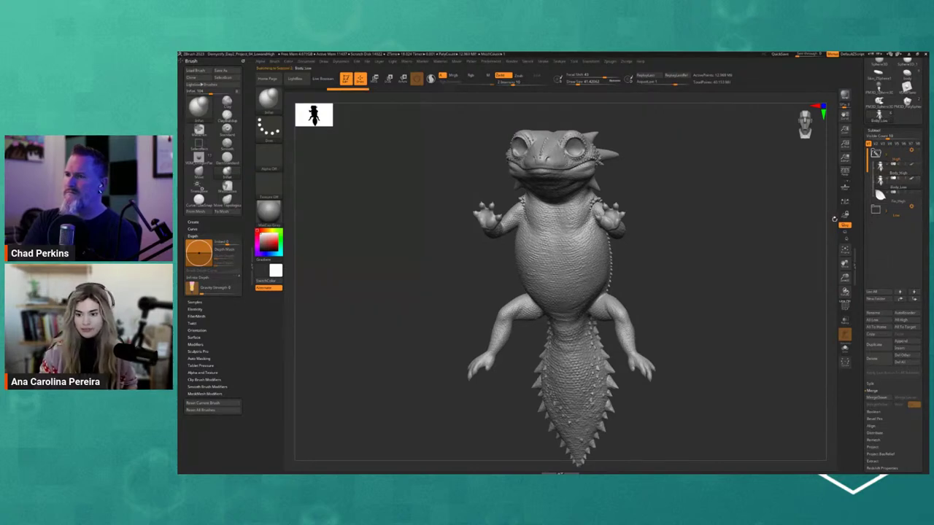
scroll(857, 195, "down", 3)
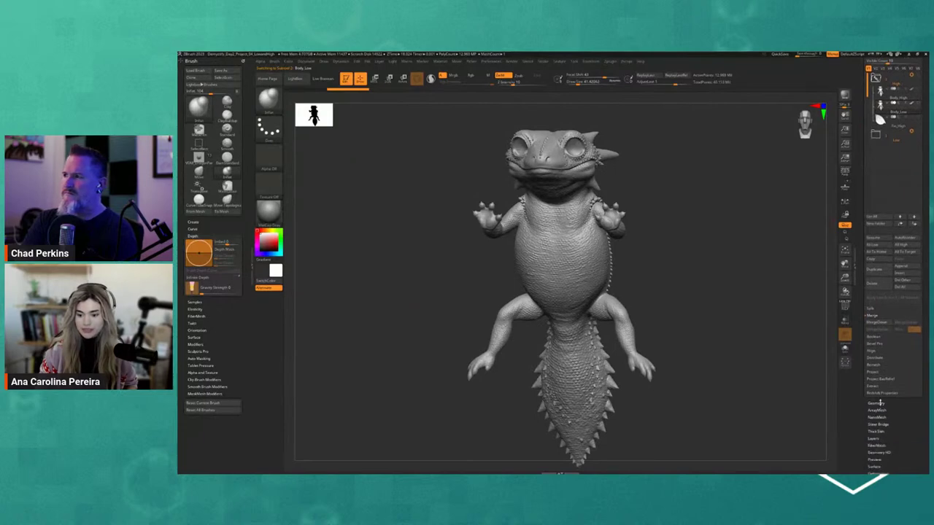
- Turn the dragon forward and run ZRemesher from Geometry to make Body_Low low-poly
left_click_drag(742, 372, 650, 251)
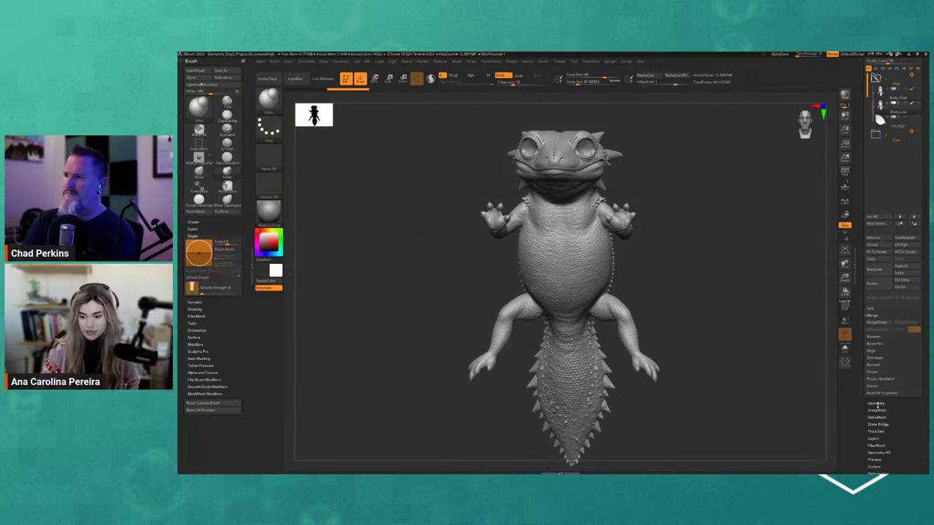
left_click(876, 403)
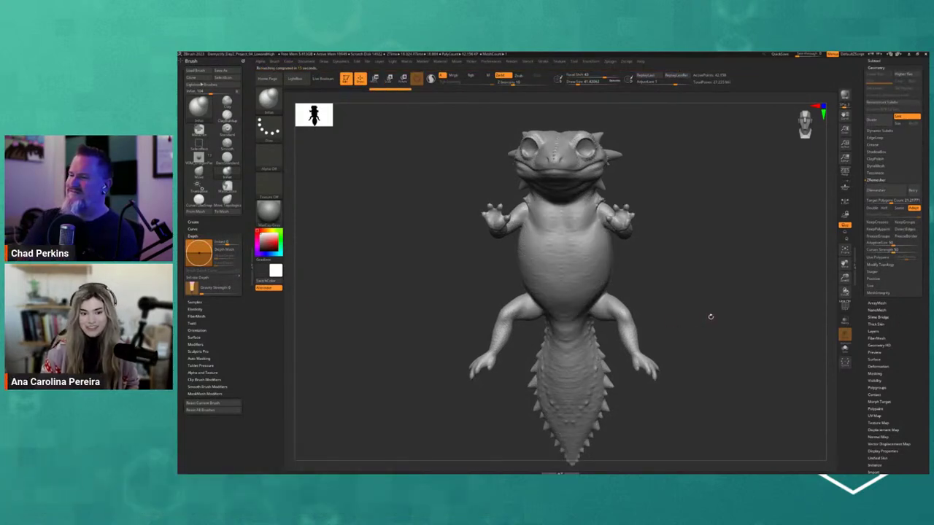
- Hide the fin subtool and expand Subtool > Project for transferring Body_High's detail
mouse_move(710, 317)
left_mouse_down()
mouse_move(746, 313)
mouse_move(729, 314)
left_mouse_up()
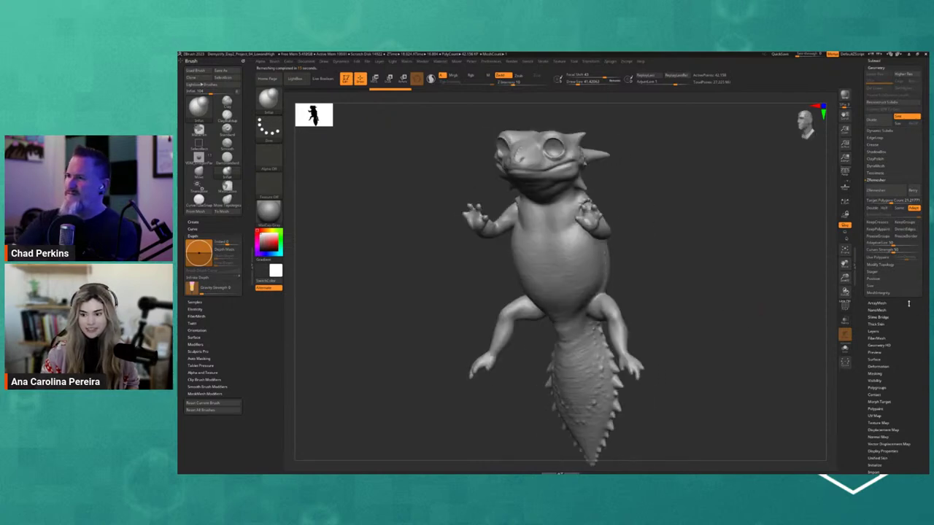
left_click_drag(681, 229, 688, 229, "shift")
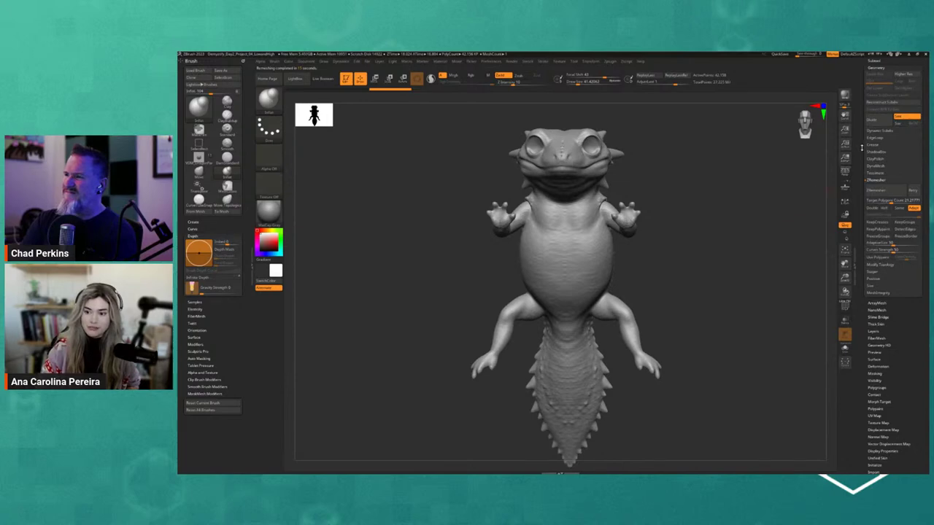
left_click(874, 61)
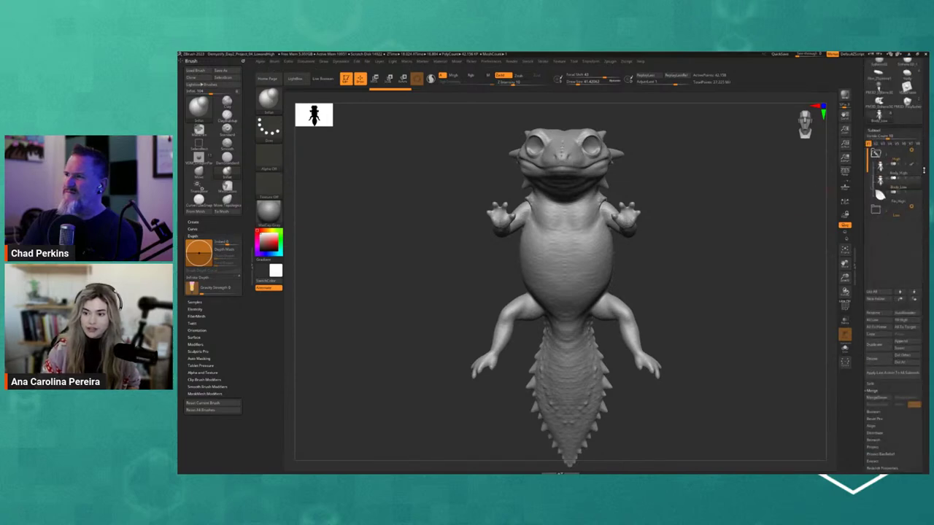
left_click(913, 177)
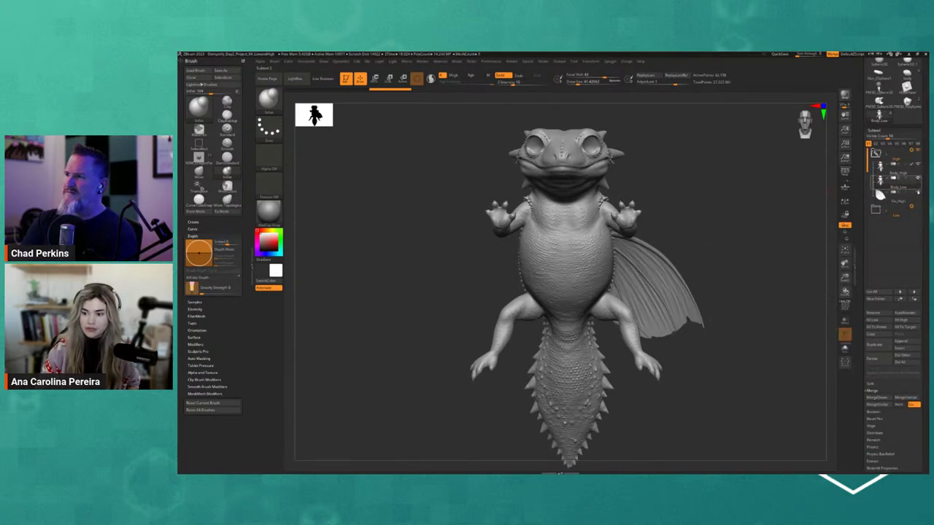
left_click(913, 177)
left_click_drag(642, 234, 681, 228)
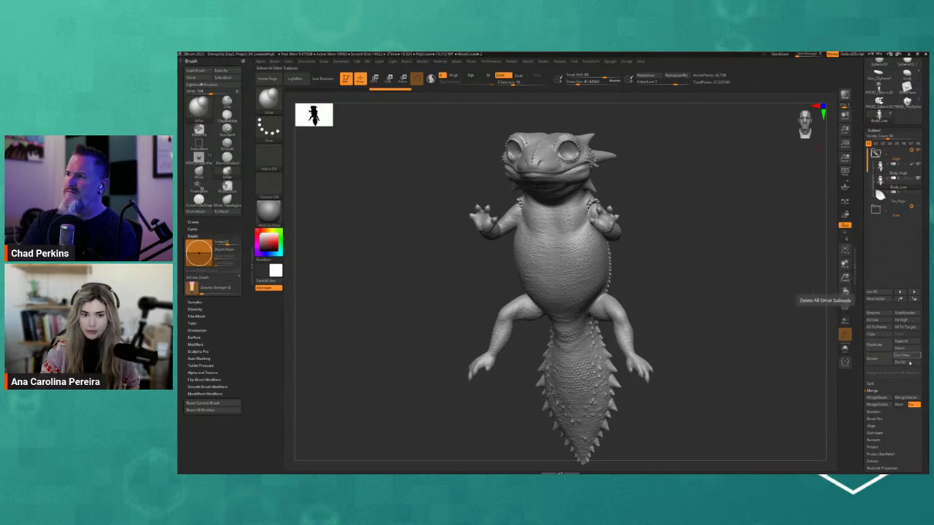
left_click_drag(854, 328, 854, 369)
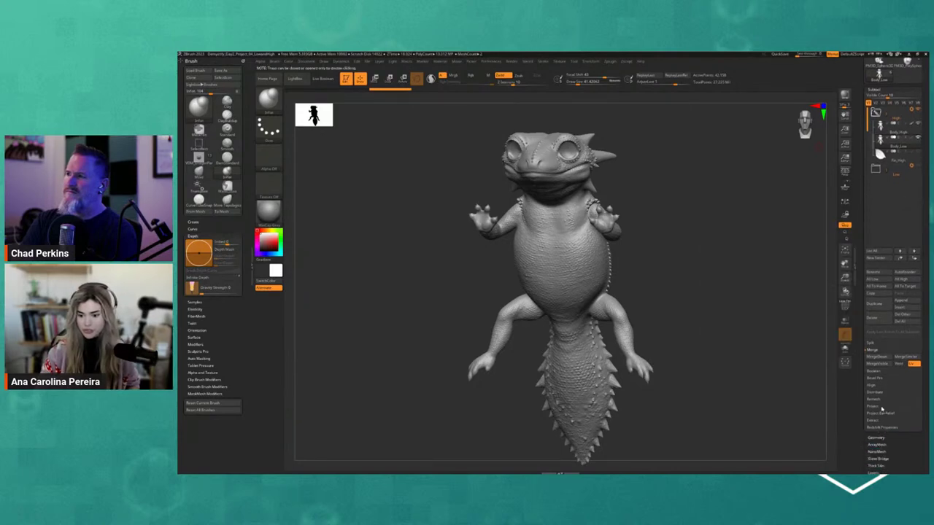
left_click(881, 408)
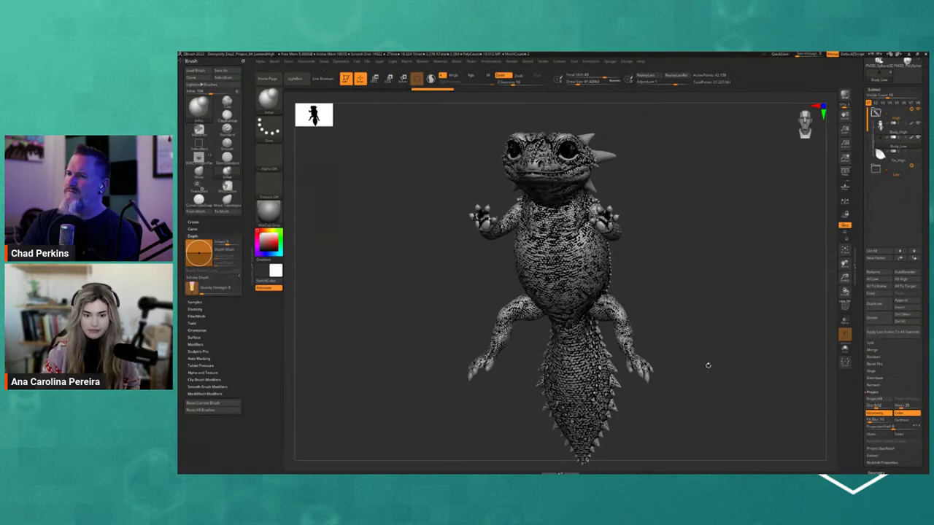
- Frame the projected head and belly, dismiss the undo memory warning, and clear the mask
mouse_move(708, 365)
left_mouse_down()
mouse_move(773, 191)
mouse_move(761, 192)
mouse_move(788, 183)
mouse_move(757, 187)
mouse_move(767, 163)
mouse_move(772, 358)
mouse_move(771, 329)
mouse_move(756, 323)
left_mouse_up()
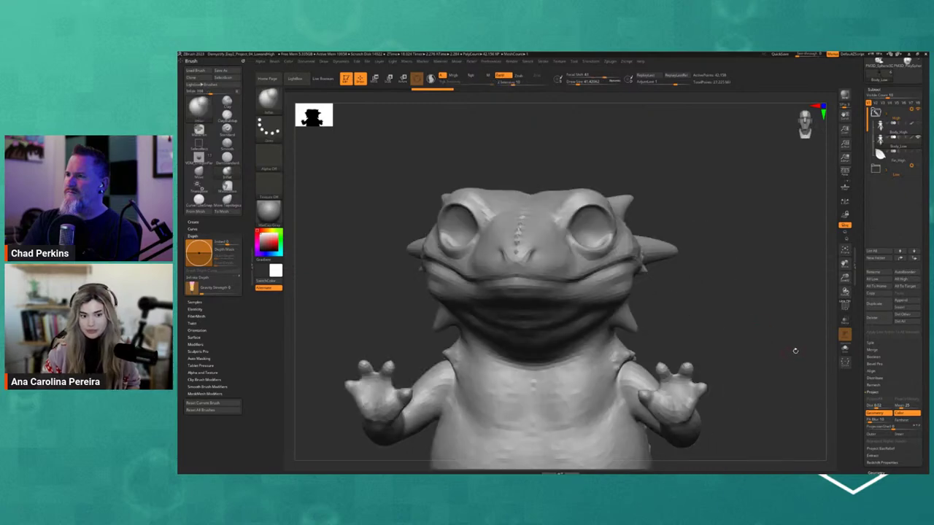
mouse_move(795, 351)
left_mouse_down("alt")
mouse_move(766, 211)
mouse_move(751, 209)
left_mouse_up("alt")
key("ctrl")
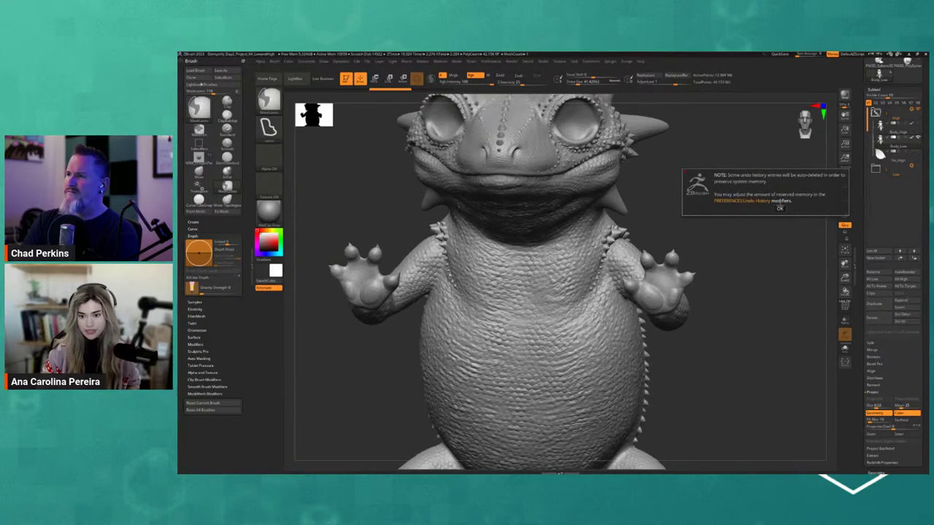
left_click(779, 208)
key("ctrl+shift")
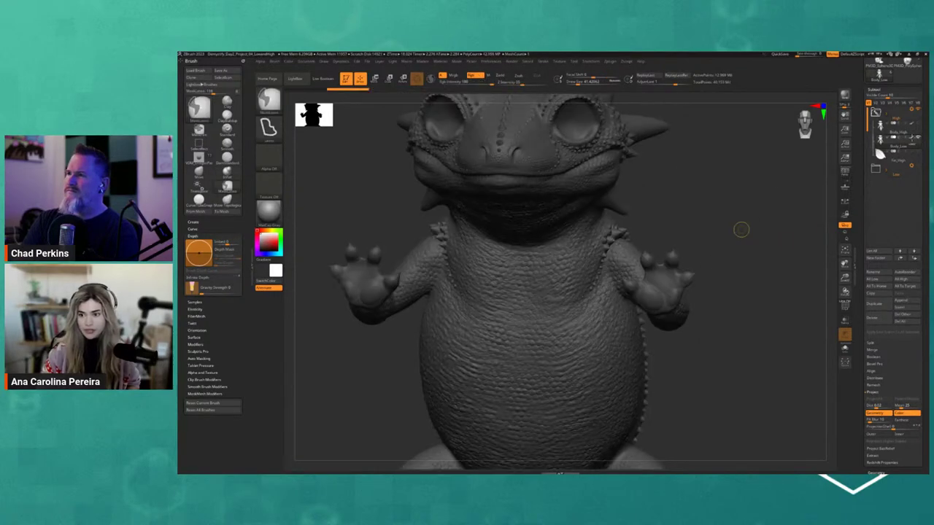
left_click(741, 229, "ctrl")
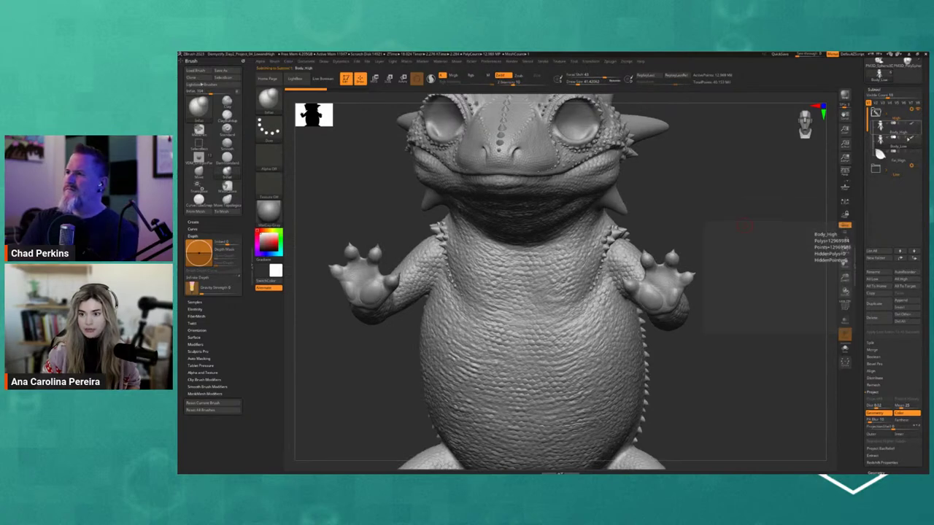
scroll(884, 319, "down", 5)
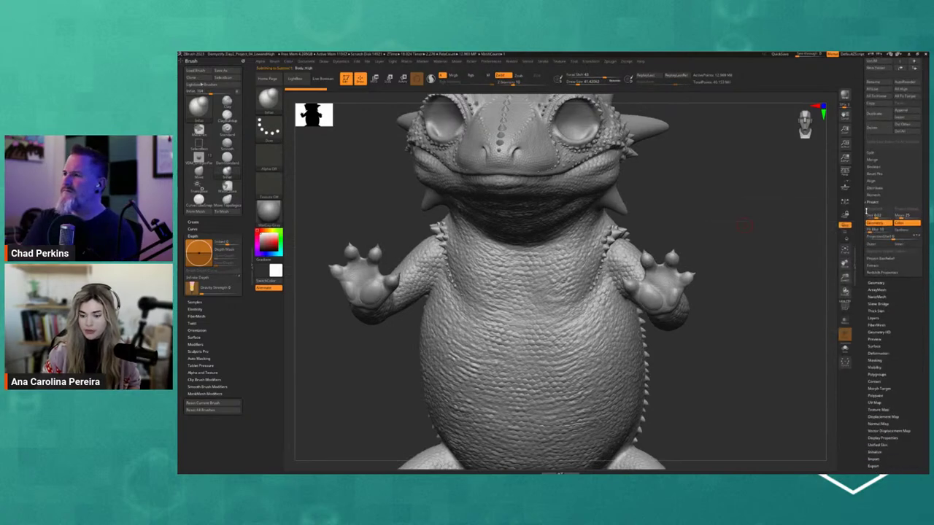
- Bake All of Body_High's sculpt layers into the mesh, emptying its layer list, then open Geometry
left_click(885, 318)
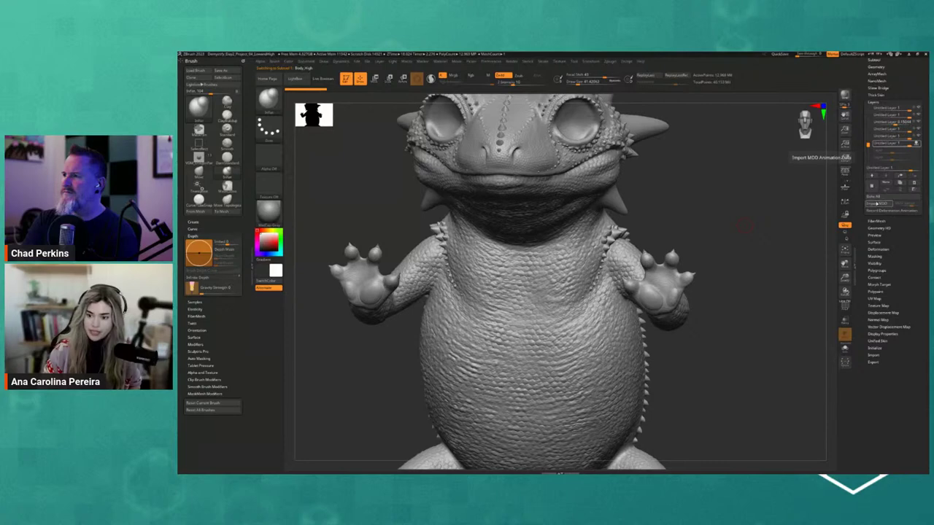
scroll(879, 203, "up", 3)
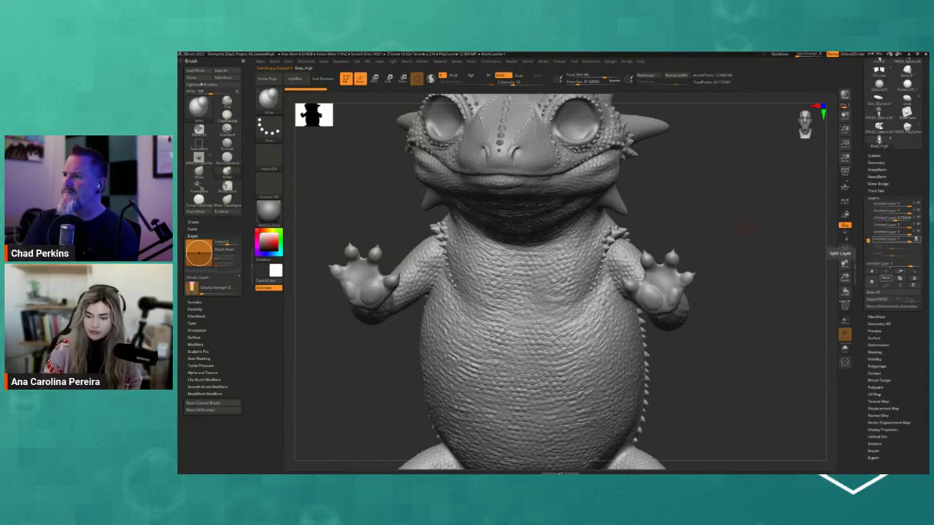
left_click(916, 239)
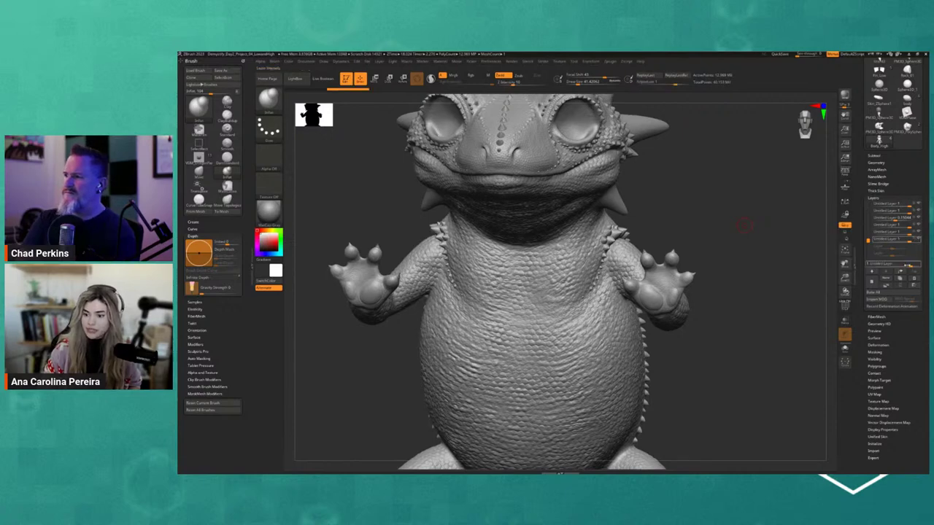
left_click(875, 253)
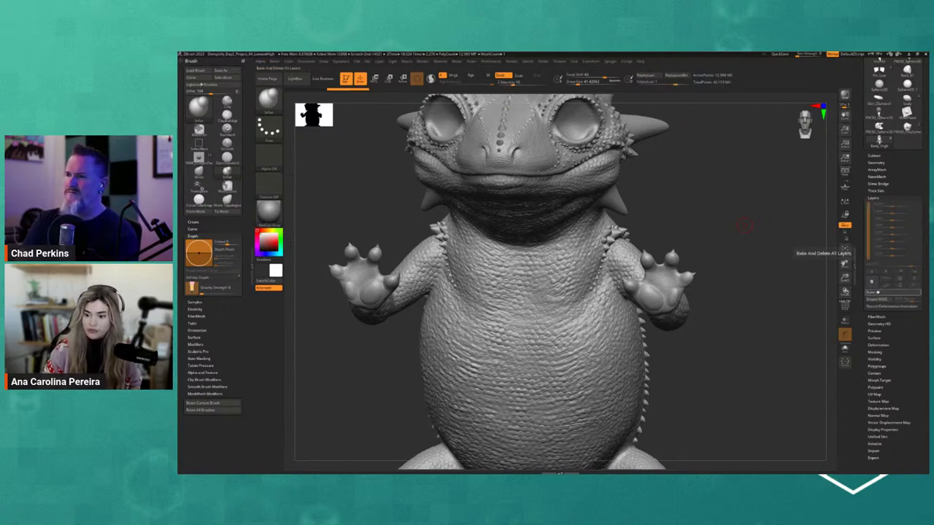
left_click(878, 162)
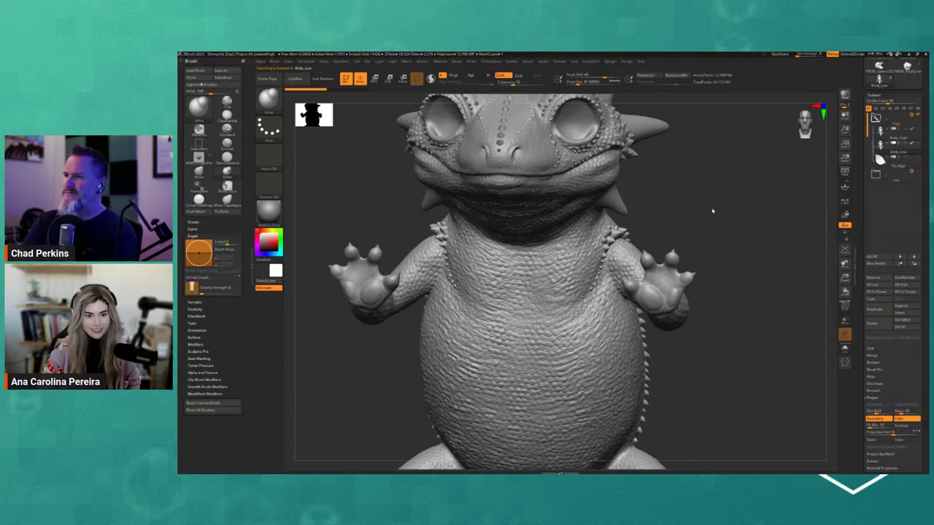
- Divide Body_Low with Ctrl+D, then run Geometry > ZRemesher to rebuild it as a smooth low-poly body
key("ctrl+d")
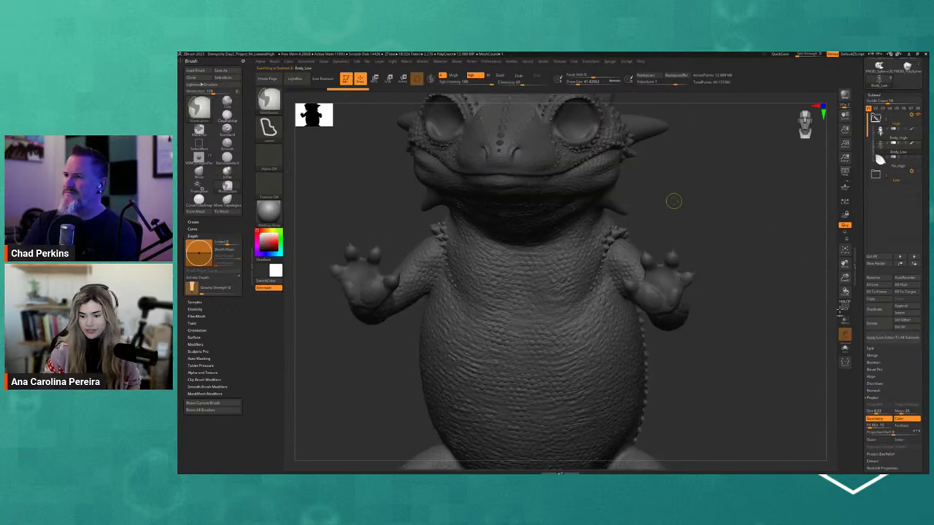
scroll(858, 263, "down", 5)
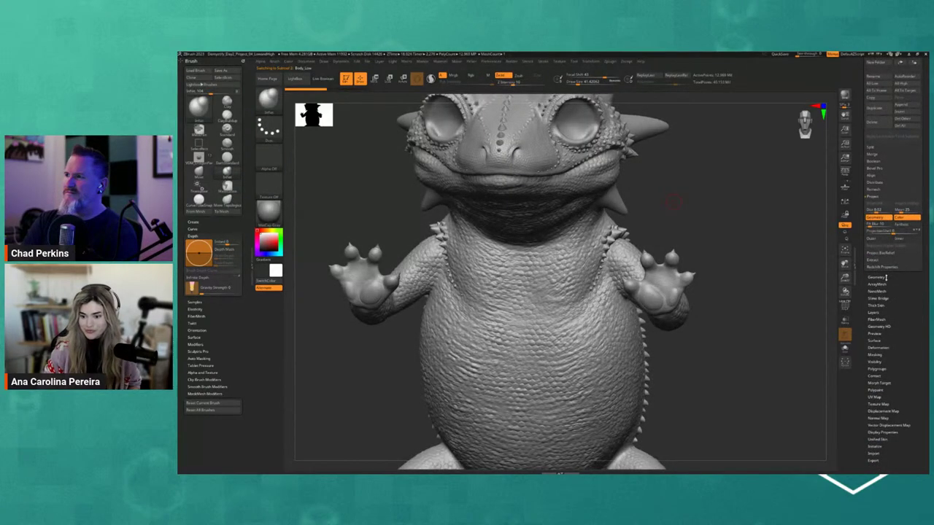
left_click(885, 278)
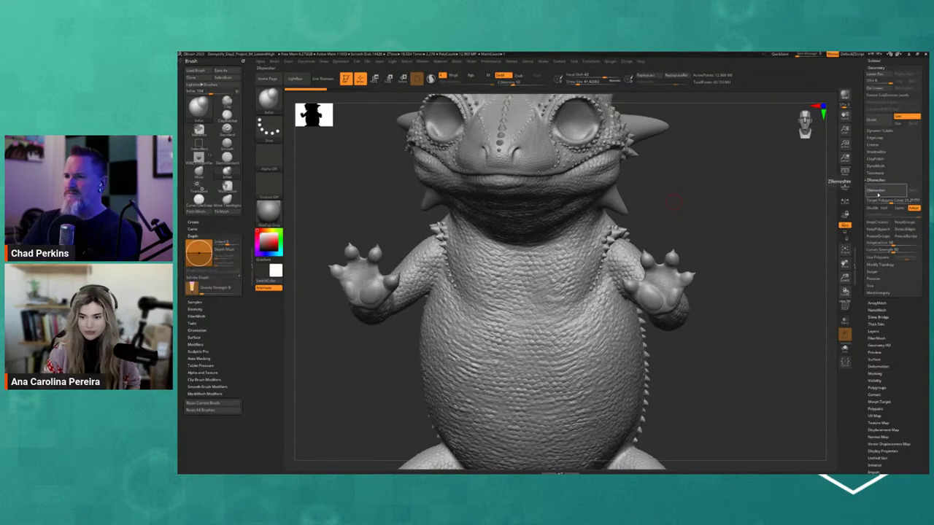
left_click(884, 190)
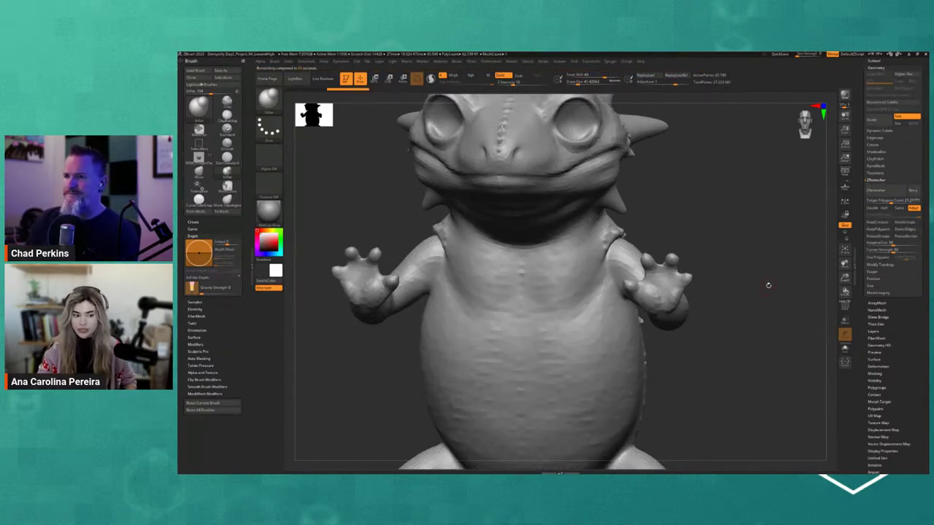
scroll(763, 283, "down", 3)
scroll(766, 276, "up", 1)
scroll(747, 273, "up", 1)
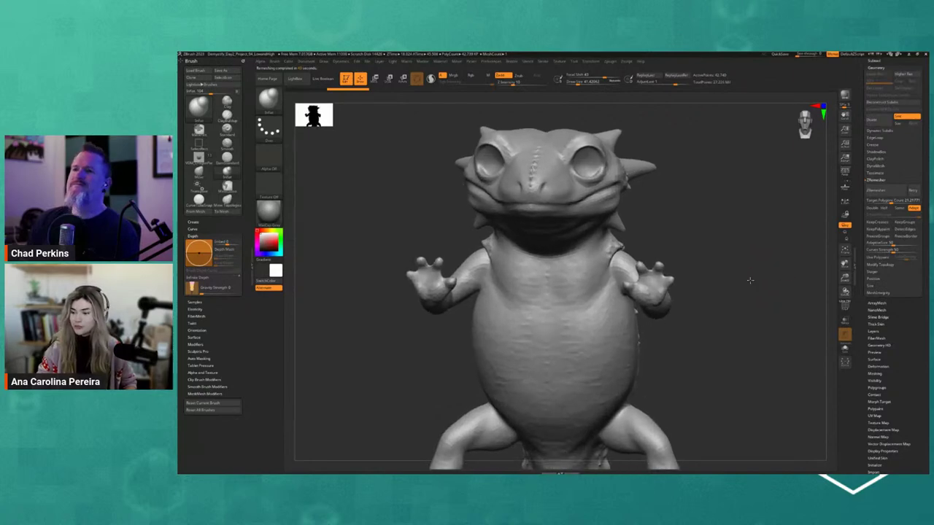
scroll(747, 276, "up", 1)
scroll(752, 286, "up", 2)
left_click_drag(756, 292, 761, 302, "alt")
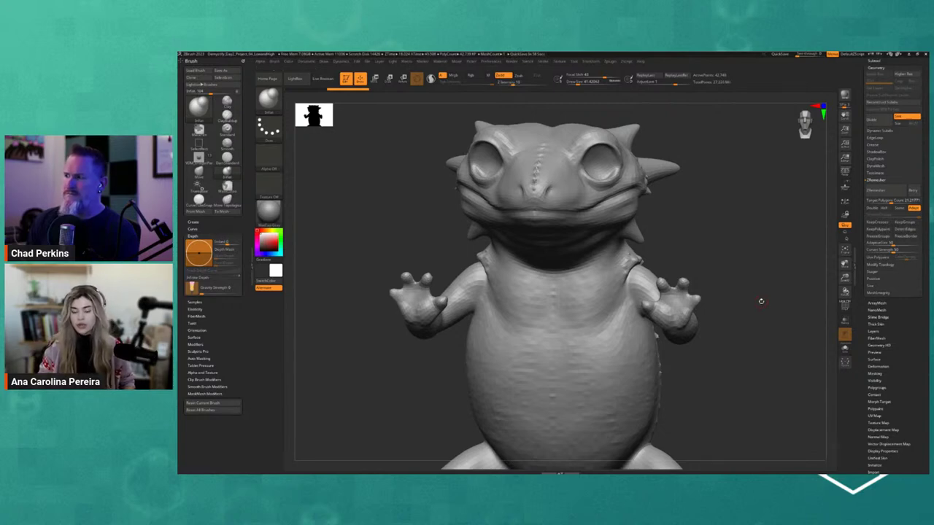
mouse_move(728, 253)
left_mouse_down()
mouse_move(708, 285)
mouse_move(705, 238)
left_mouse_up()
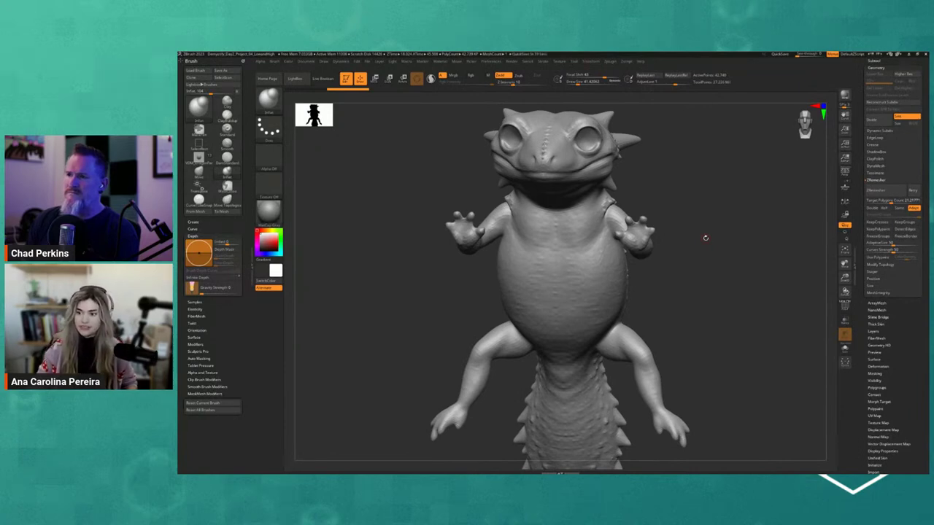
mouse_move(701, 312)
left_mouse_down()
mouse_move(688, 311)
mouse_move(720, 323)
mouse_move(699, 303)
left_mouse_up()
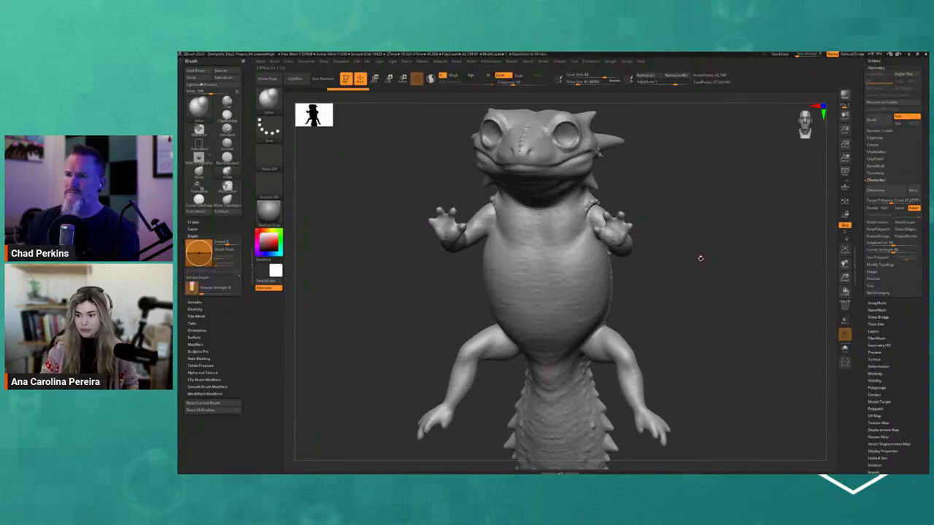
mouse_move(700, 258)
left_mouse_down()
mouse_move(694, 287)
mouse_move(690, 273)
left_mouse_up()
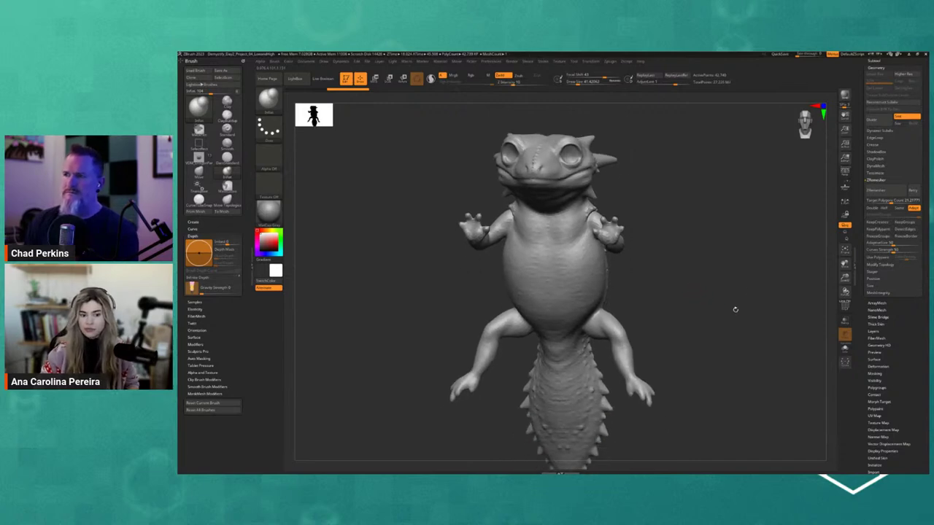
left_click_drag(715, 241, 716, 255)
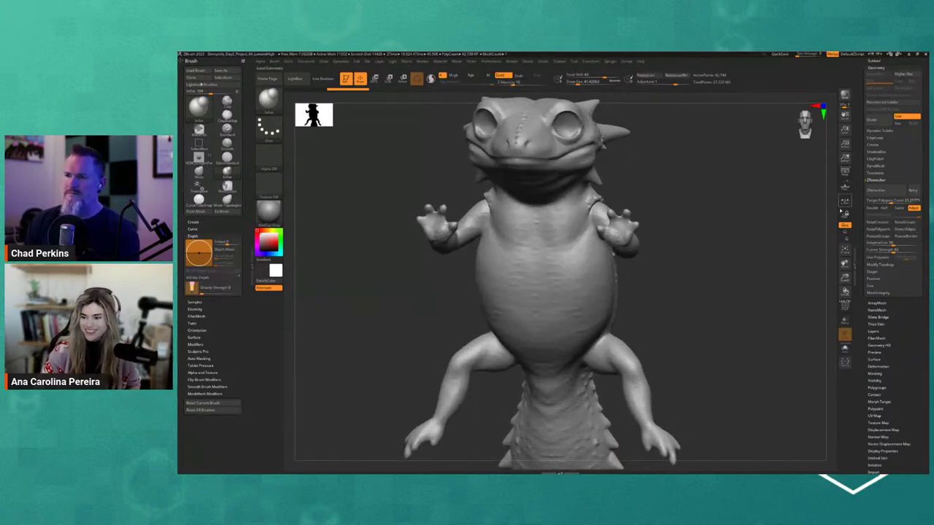
scroll(859, 212, "up", 2)
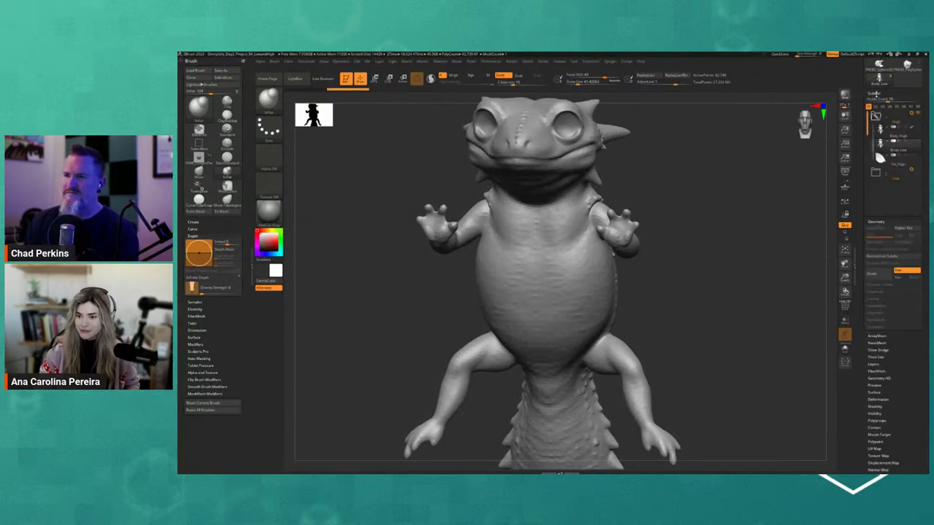
- Turn Body_High's visibility back on and orbit the dragon to inspect its scaly skin
left_click(873, 93)
left_click(913, 129)
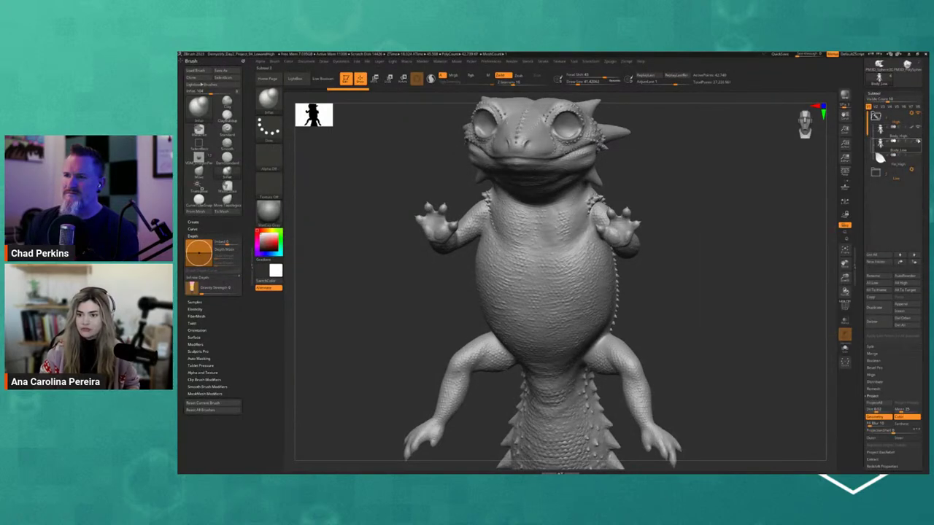
left_click_drag(785, 179, 762, 221)
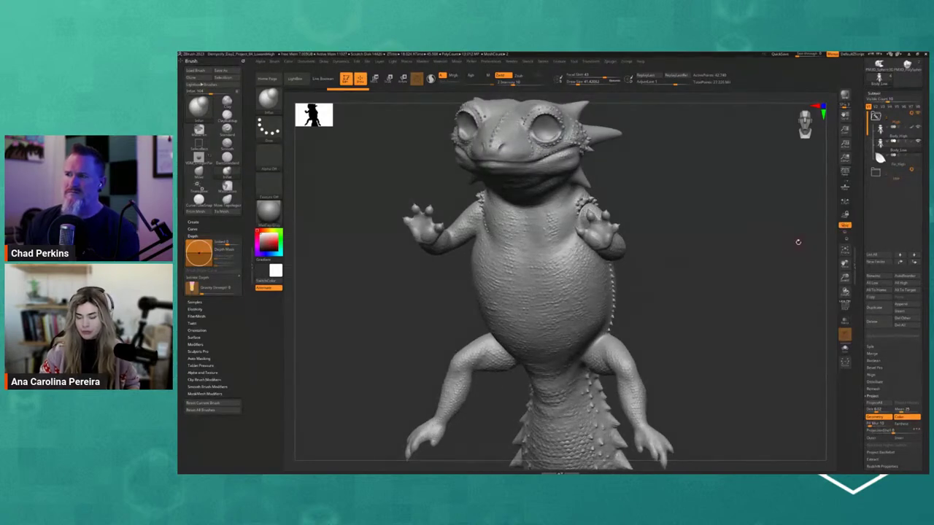
mouse_move(795, 242)
left_mouse_down()
mouse_move(800, 260)
mouse_move(785, 258)
left_mouse_up()
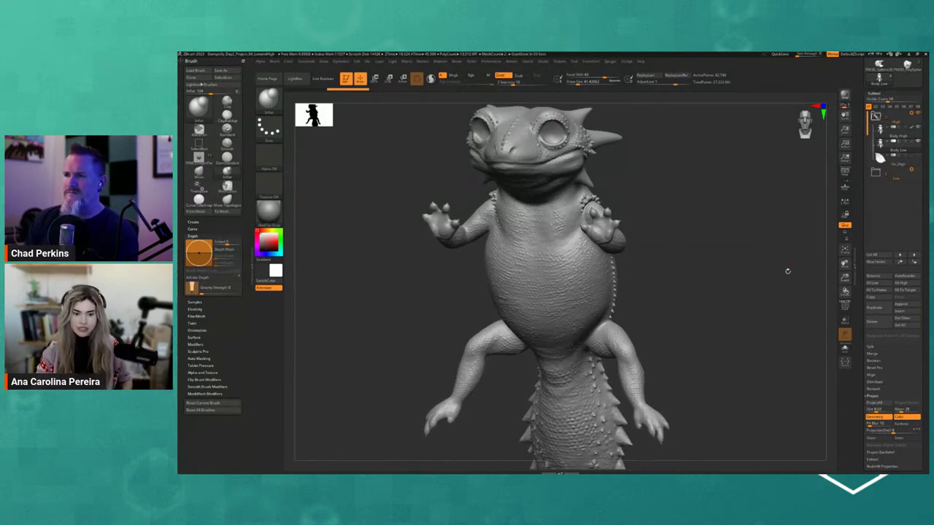
mouse_move(785, 258)
left_mouse_down()
mouse_move(717, 267)
mouse_move(713, 282)
left_mouse_up()
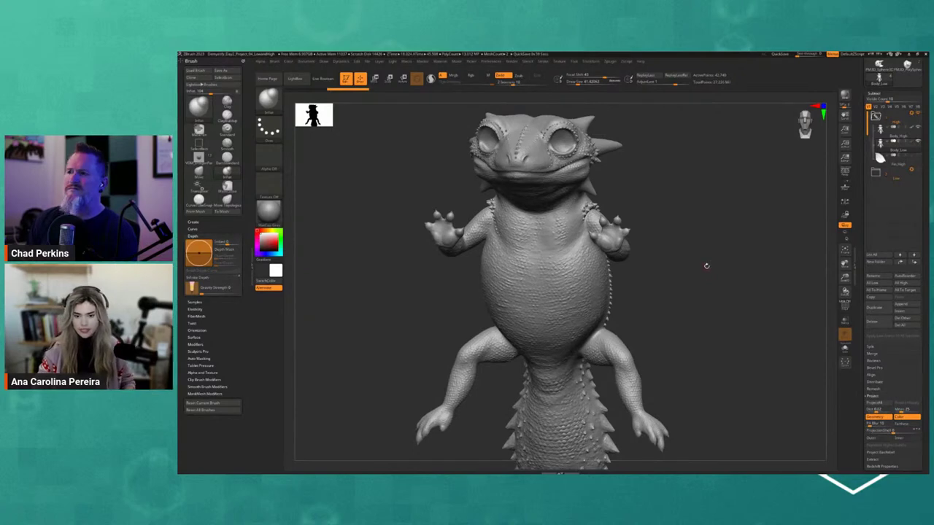
left_click_drag(707, 267, 730, 259)
key("space")
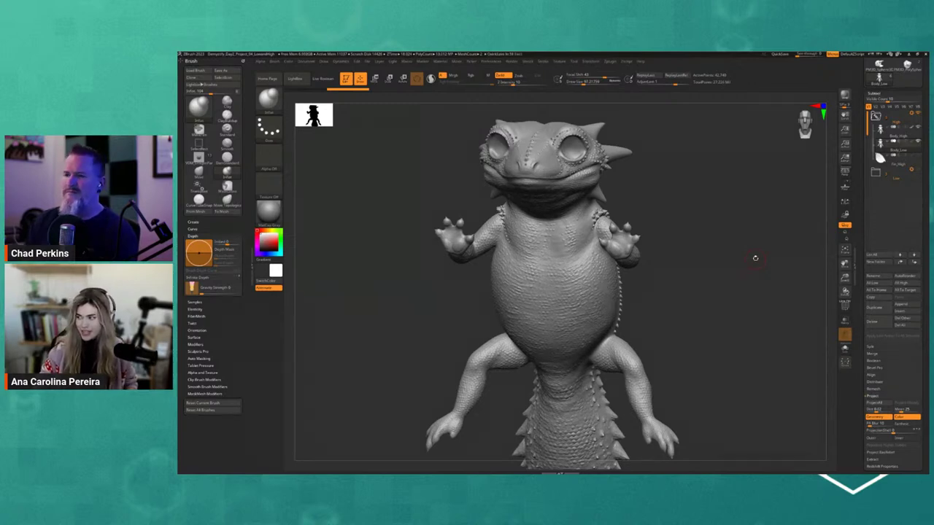
left_click_drag(750, 265, 753, 271)
key("space")
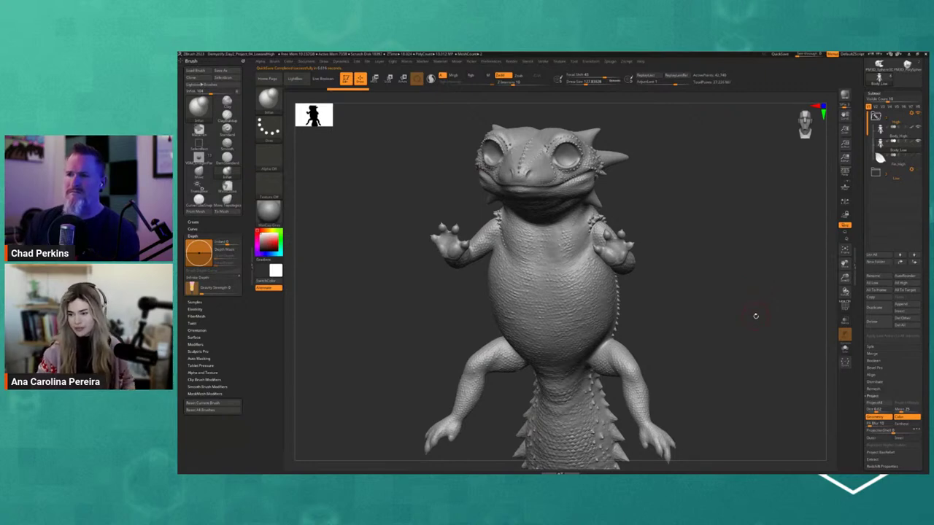
mouse_move(754, 317)
left_mouse_down()
mouse_move(752, 334)
mouse_move(758, 267)
left_mouse_up()
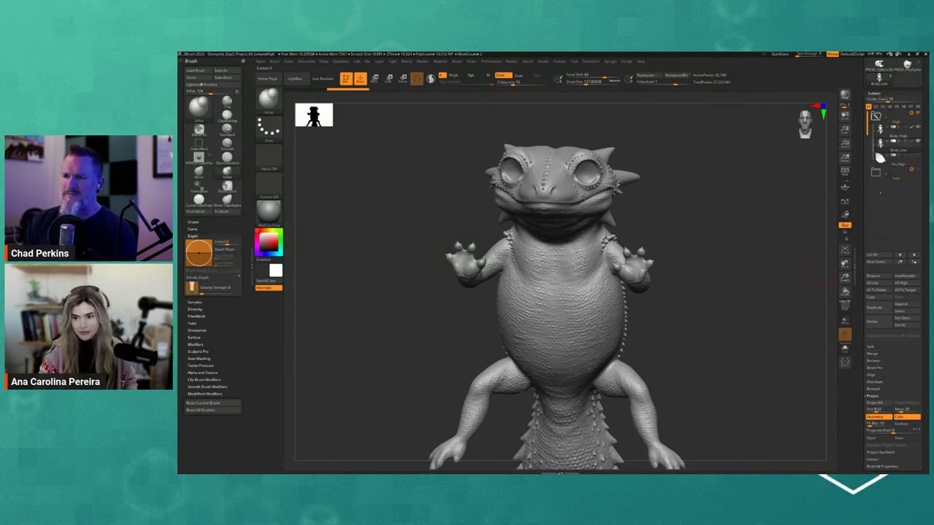
mouse_move(891, 137)
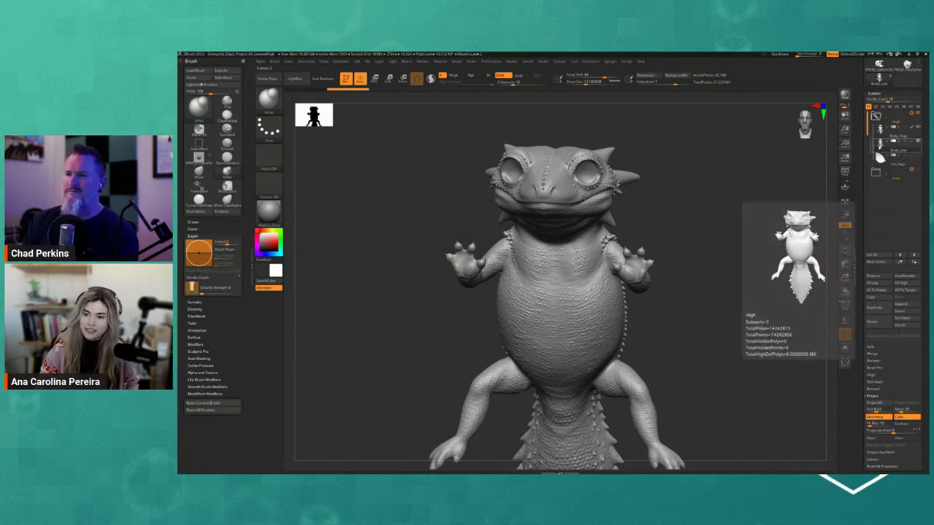
left_click_drag(803, 190, 788, 175)
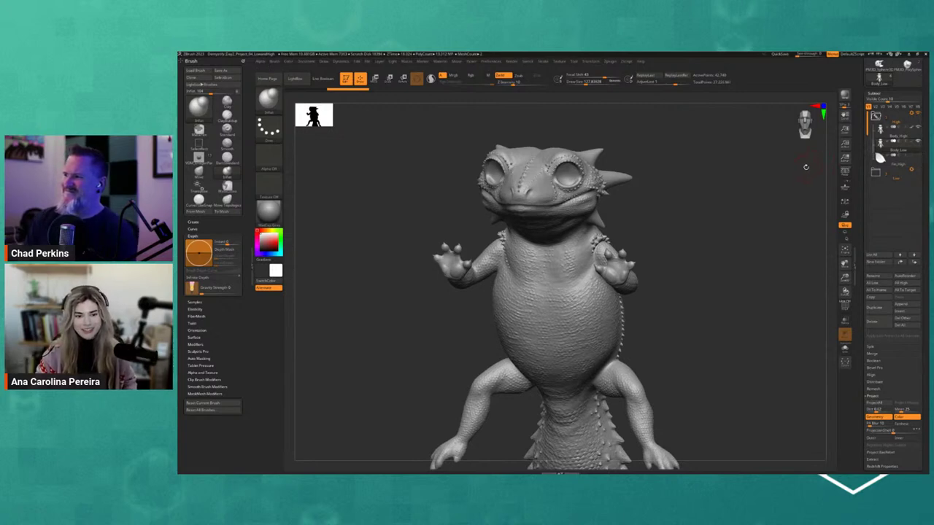
left_click_drag(805, 166, 814, 175)
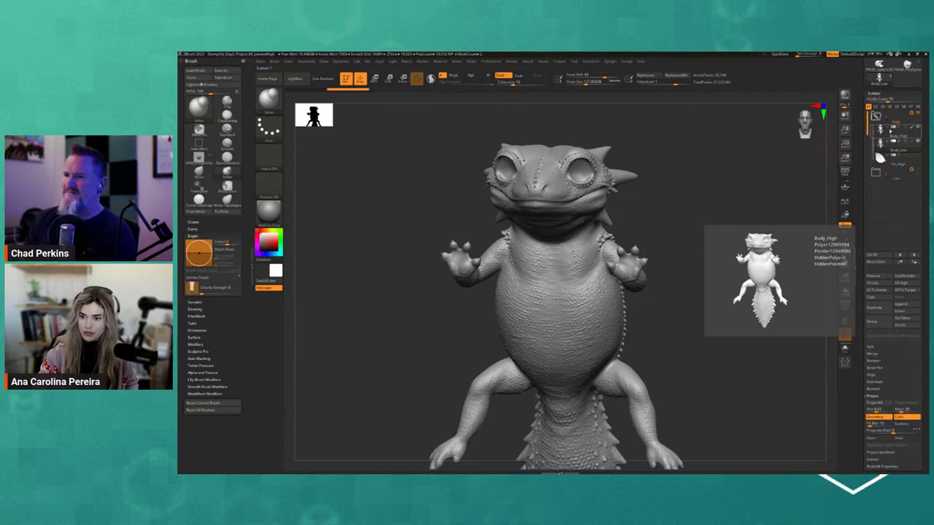
mouse_move(703, 287)
left_mouse_down()
mouse_move(744, 271)
mouse_move(856, 381)
left_mouse_up()
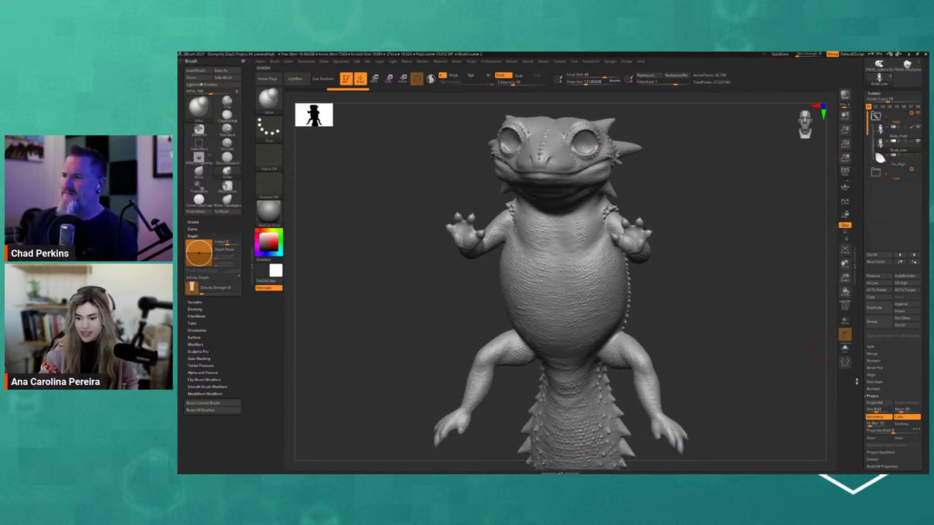
scroll(856, 381, "down", 2)
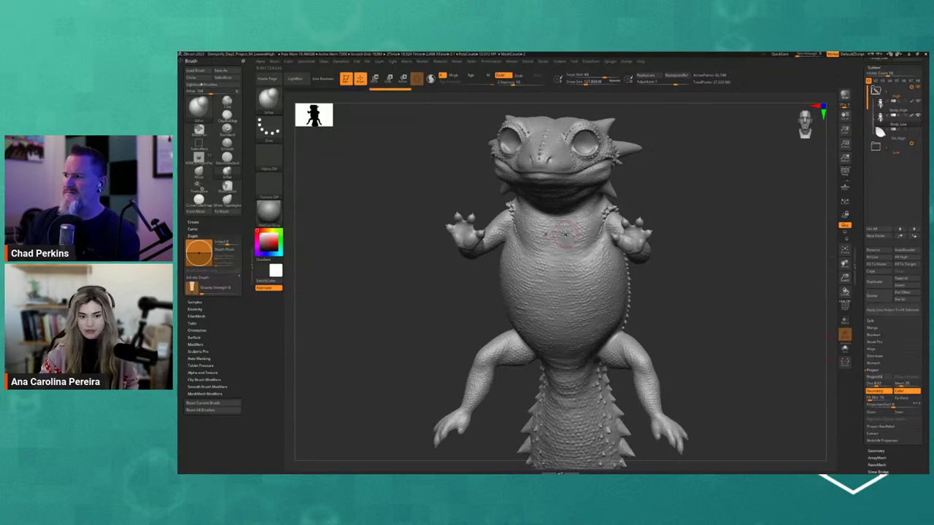
mouse_move(511, 277)
left_mouse_down()
mouse_move(494, 255)
mouse_move(481, 317)
mouse_move(524, 268)
mouse_move(504, 249)
left_mouse_up()
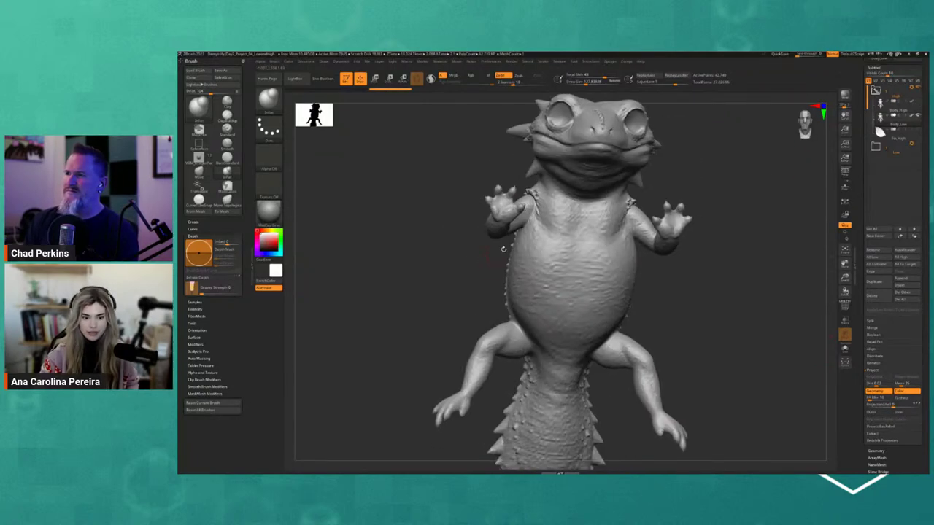
mouse_move(661, 311)
left_mouse_down()
mouse_move(663, 235)
mouse_move(698, 317)
left_mouse_up()
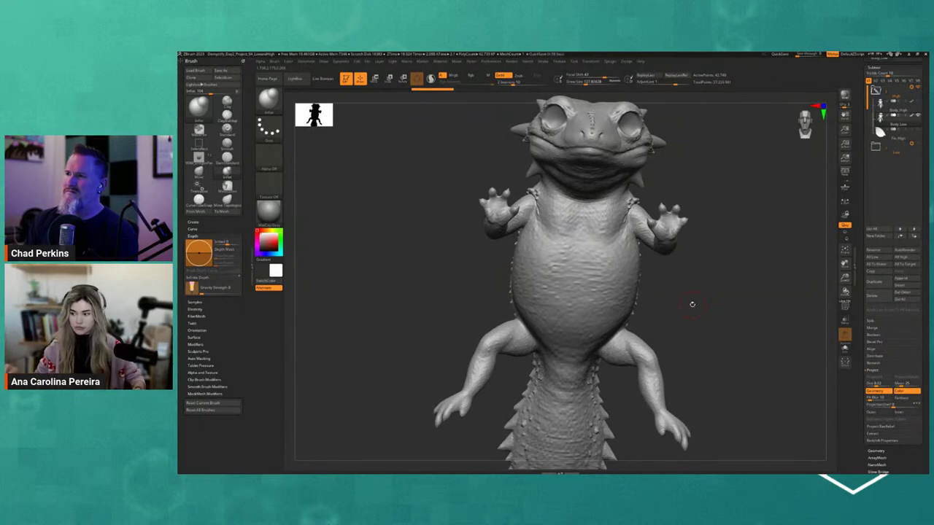
mouse_move(692, 305)
left_mouse_down()
mouse_move(705, 325)
mouse_move(713, 322)
mouse_move(696, 321)
left_mouse_up()
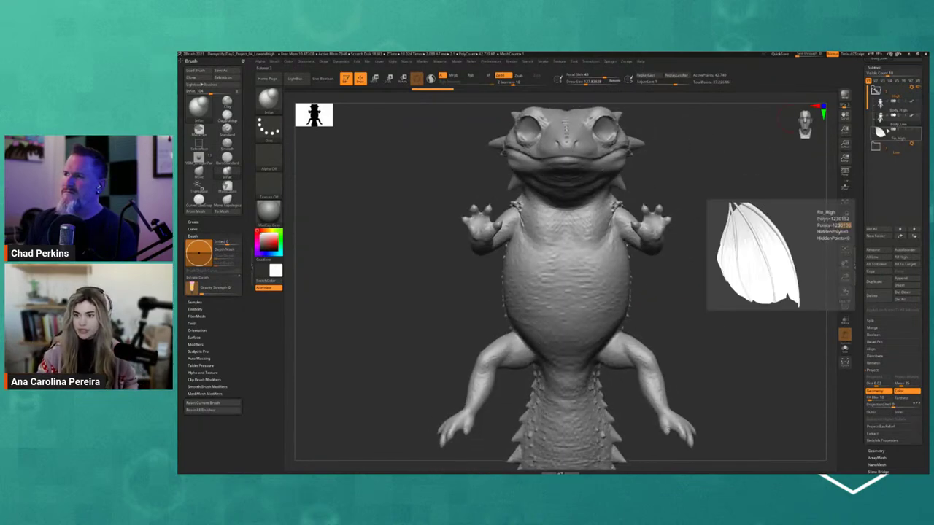
left_click(893, 136)
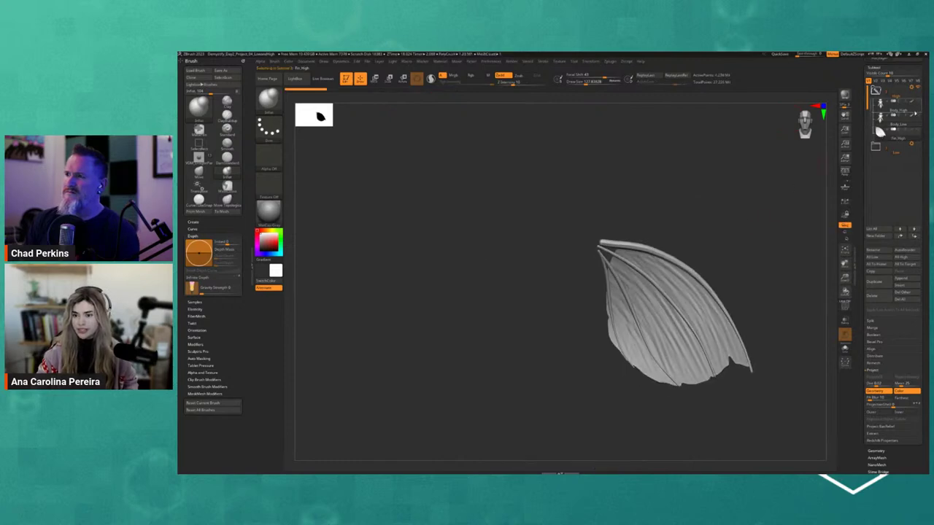
key("alt+s")
mouse_move(749, 205)
left_mouse_down()
mouse_move(725, 224)
mouse_move(693, 221)
left_mouse_up()
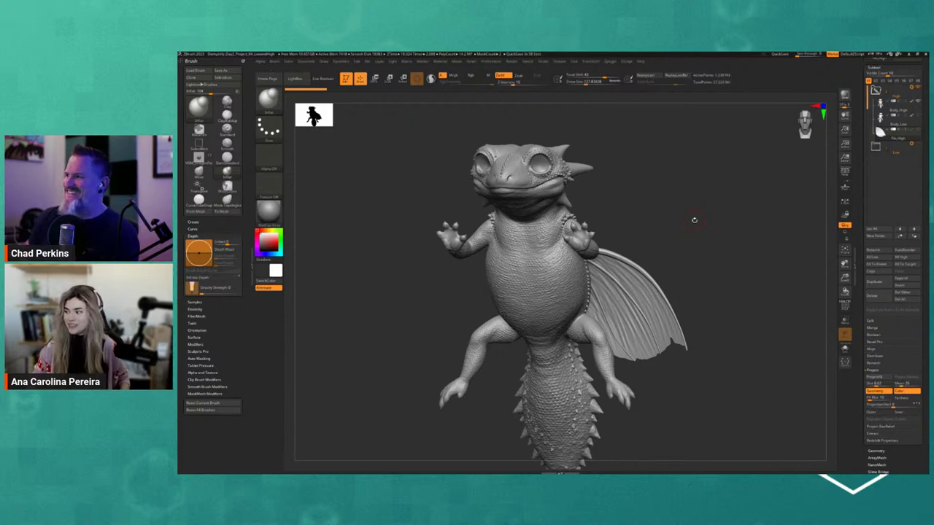
scroll(714, 262, "up", 2)
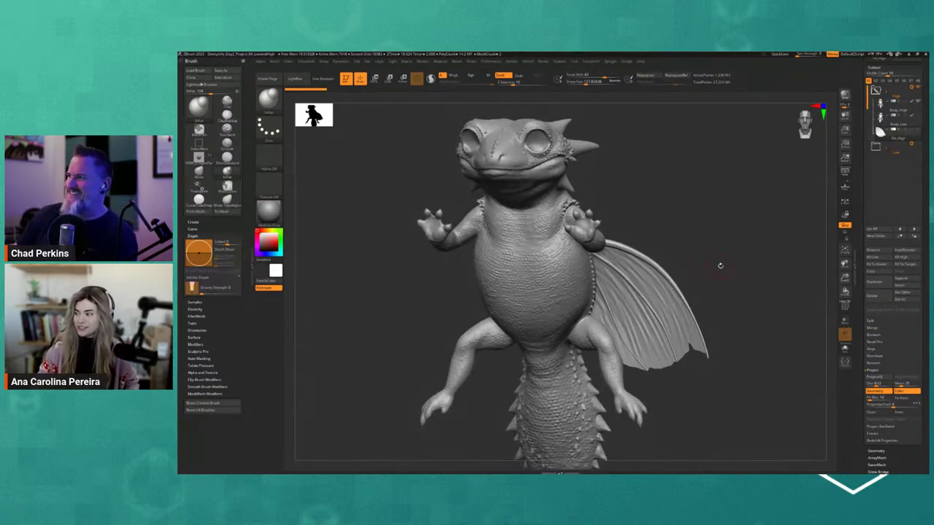
mouse_move(720, 265)
left_mouse_down()
mouse_move(724, 278)
mouse_move(710, 278)
mouse_move(717, 284)
left_mouse_up()
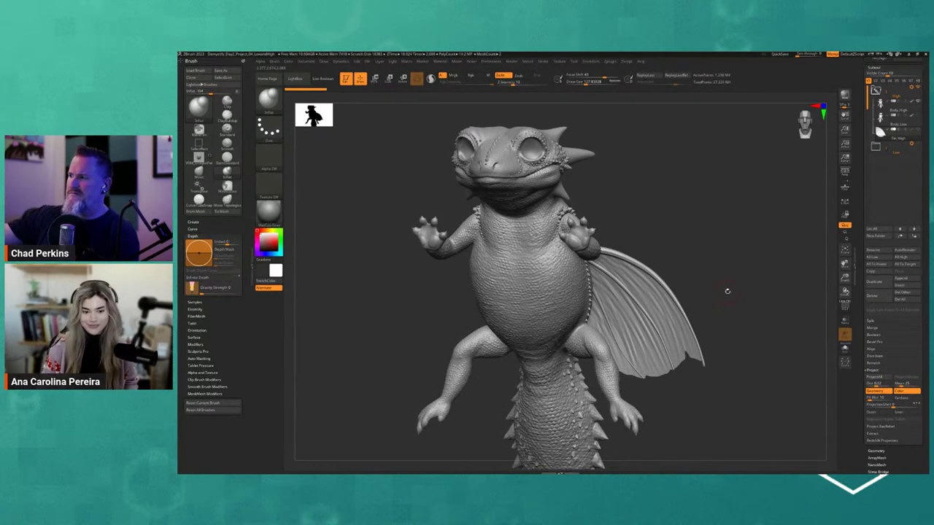
left_click_drag(727, 289, 739, 290)
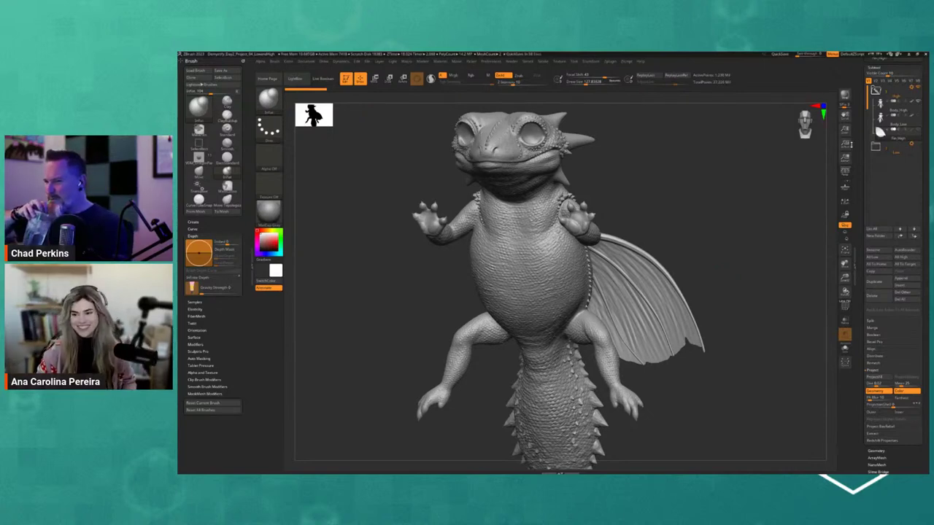
left_click_drag(746, 190, 854, 137)
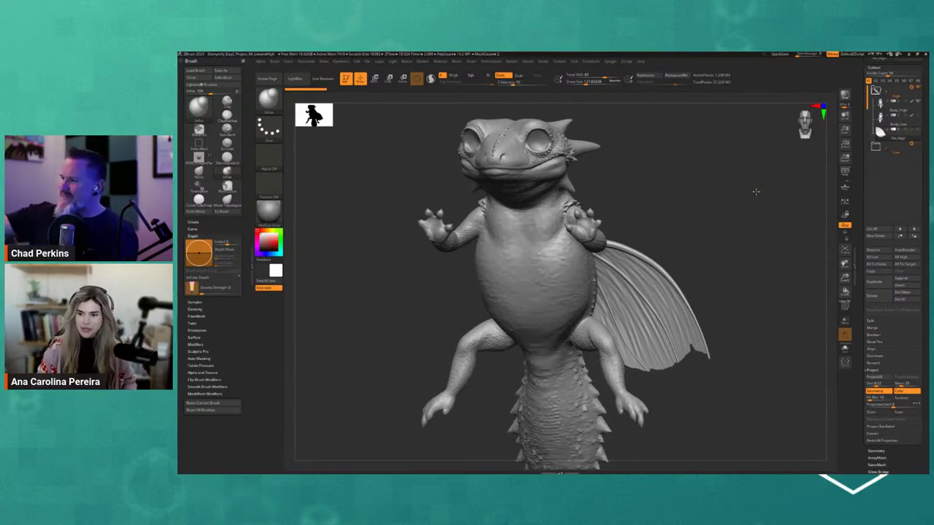
mouse_move(880, 132)
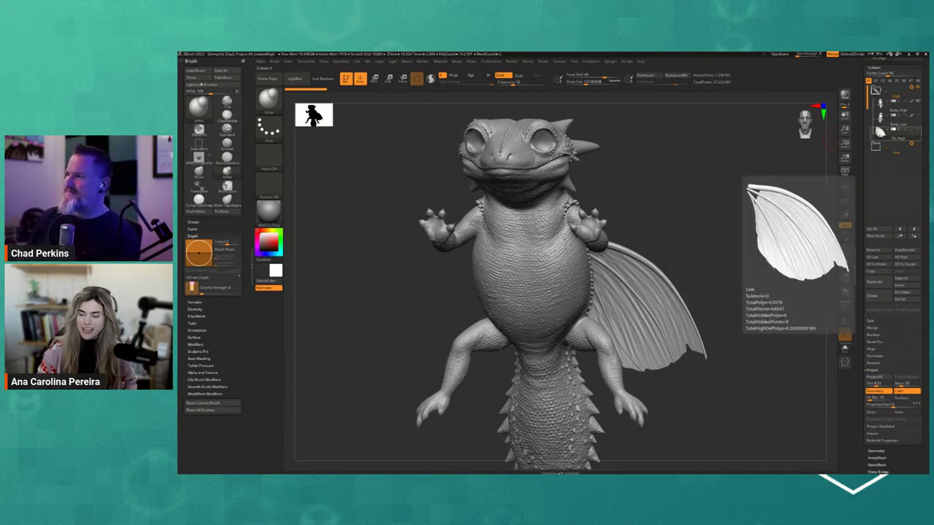
- Expand the Low folder, select Fin Low and turn on its PolyFrame wireframe with Shift+F
left_click(876, 146)
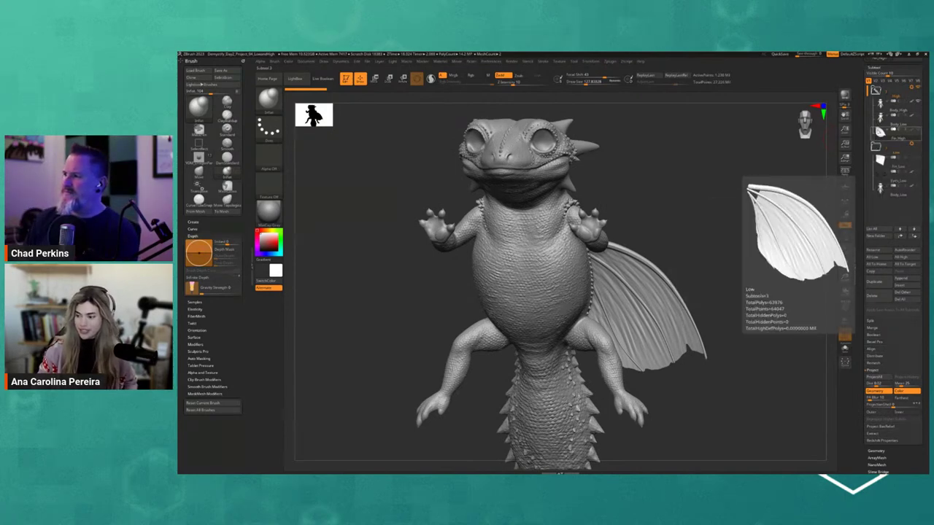
left_click_drag(766, 175, 762, 178)
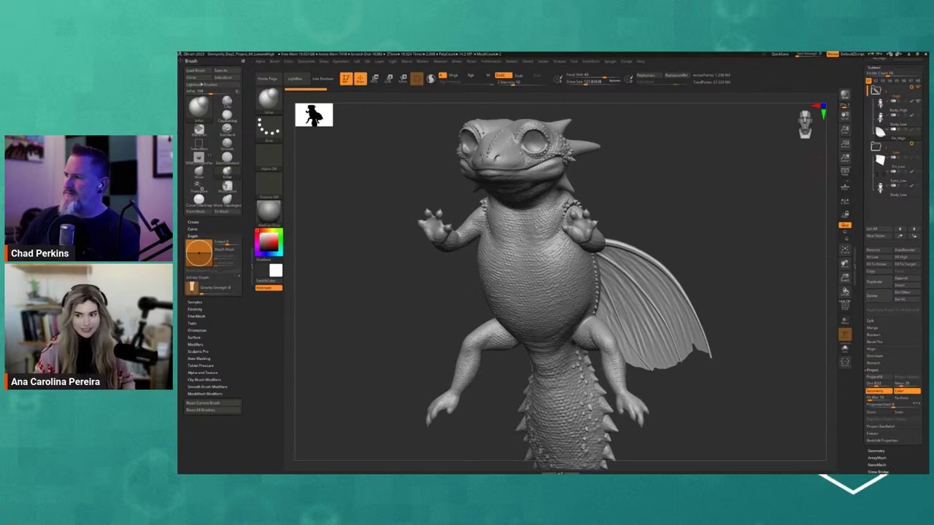
mouse_move(758, 219)
left_mouse_down()
mouse_move(714, 246)
mouse_move(751, 241)
mouse_move(727, 313)
mouse_move(715, 308)
mouse_move(785, 313)
left_mouse_up()
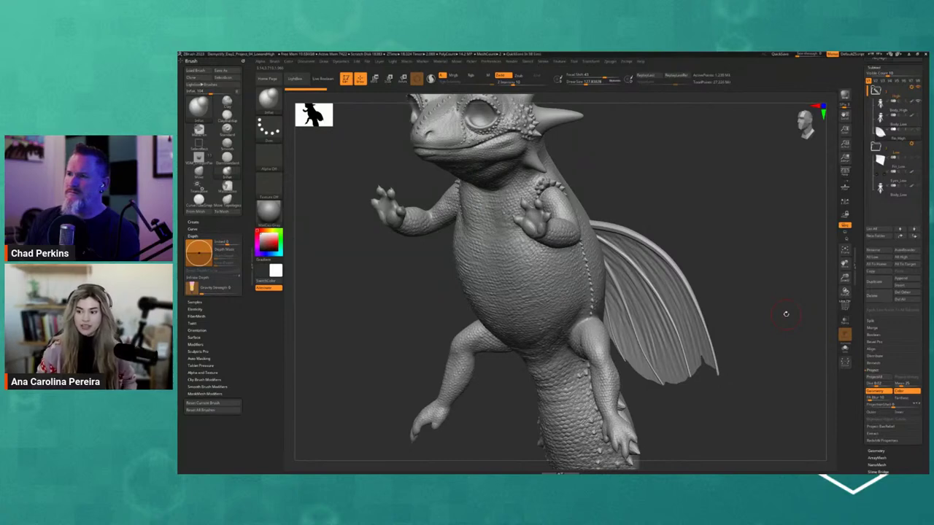
left_click(879, 162)
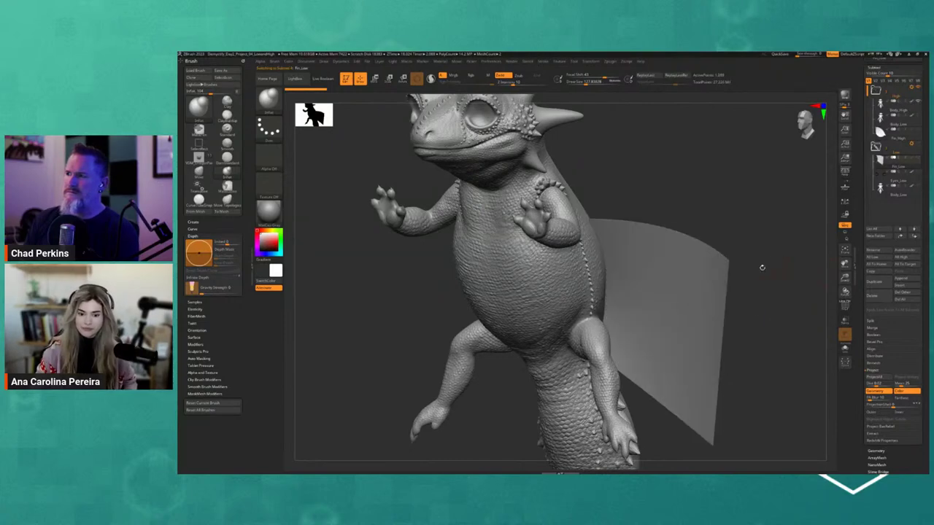
mouse_move(762, 267)
left_mouse_down()
mouse_move(784, 257)
mouse_move(777, 246)
mouse_move(759, 248)
left_mouse_up()
left_click_drag(745, 339, 722, 316)
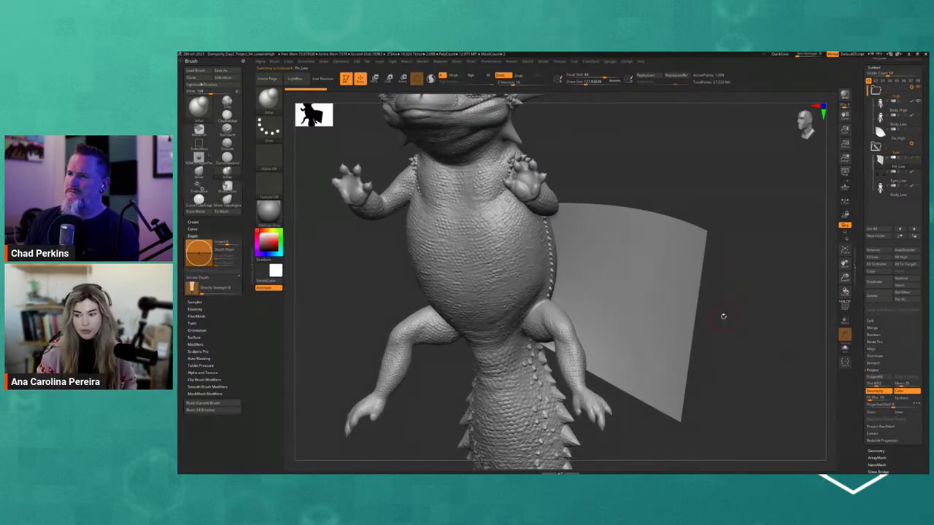
key("shift+f")
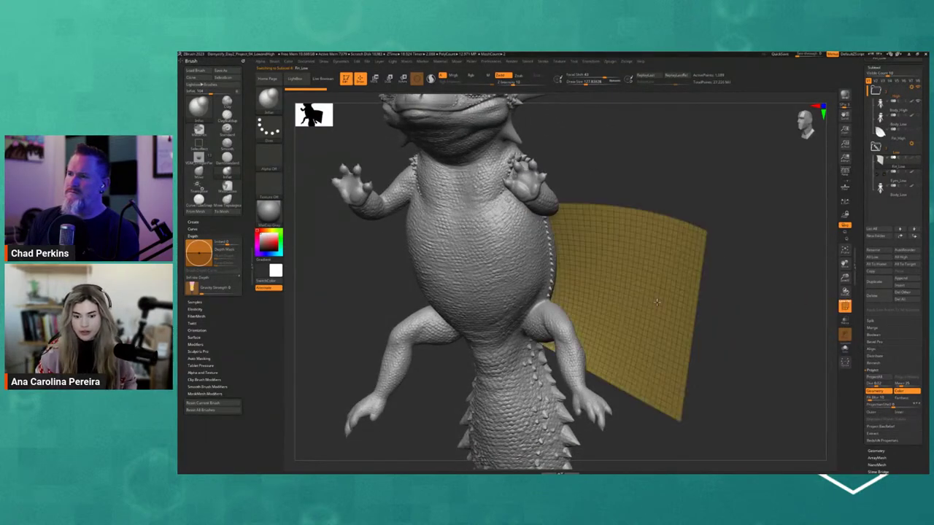
left_click_drag(707, 310, 713, 310)
- Show the body's fine detail and the high-poly wing over the fin plane, orbiting to compare them
key("d")
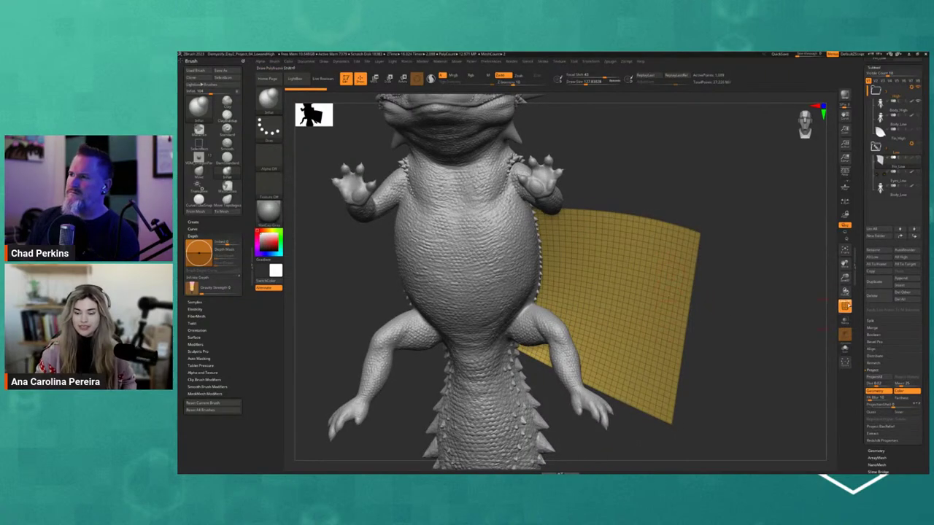
left_click(897, 134)
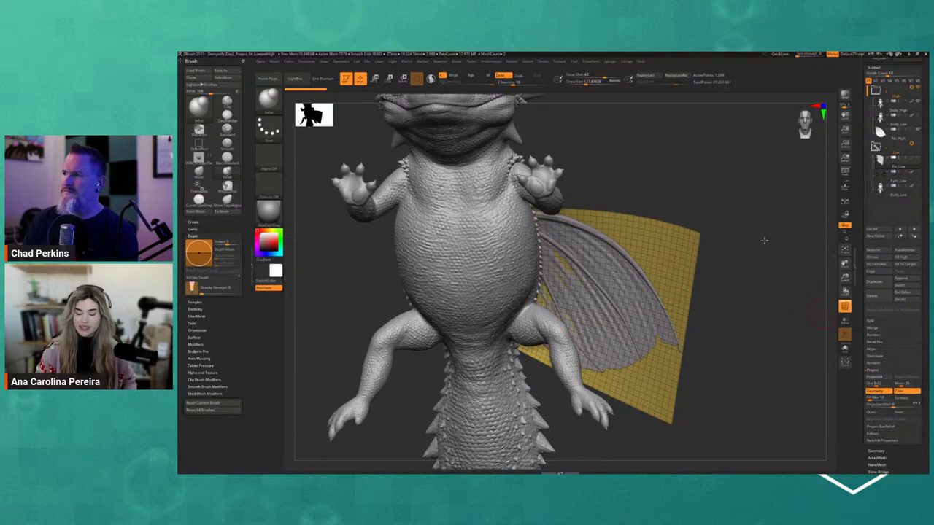
left_click_drag(722, 291, 563, 237)
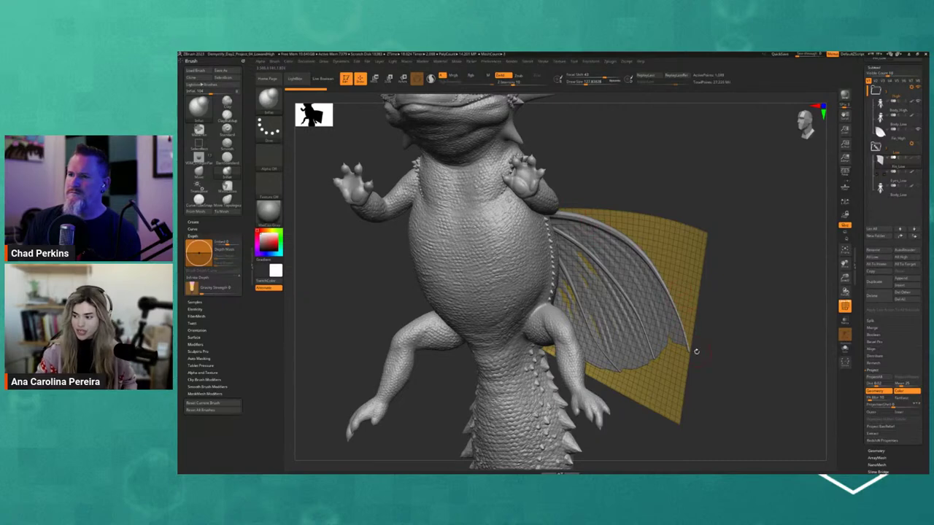
left_click_drag(765, 314, 772, 312)
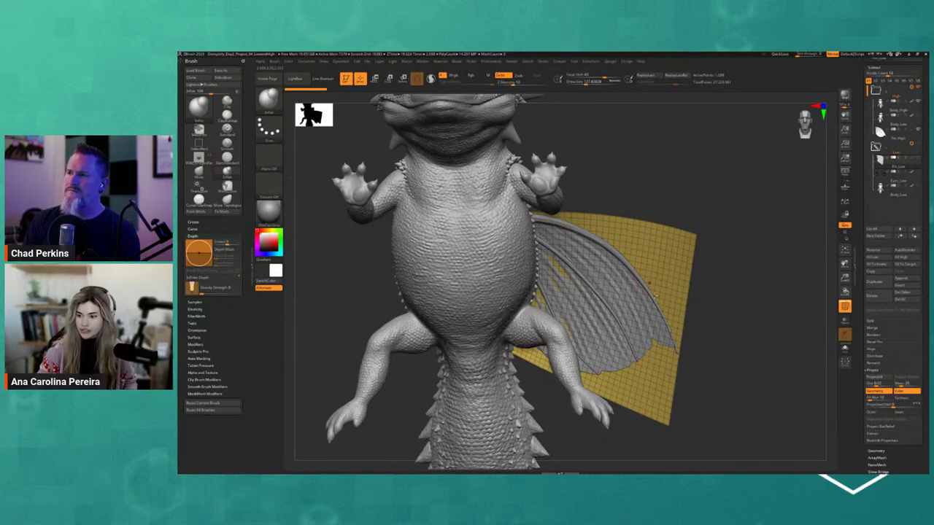
left_click_drag(710, 329, 692, 319)
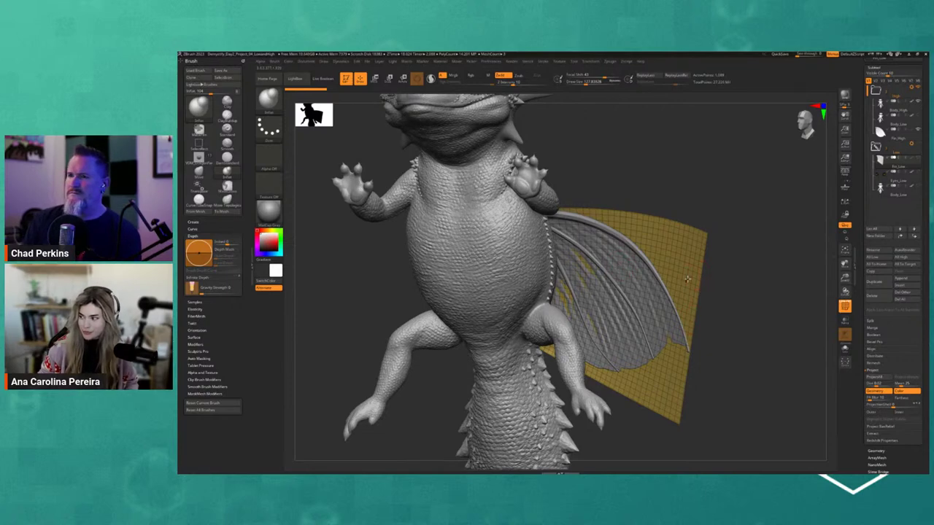
left_click_drag(781, 351, 761, 332)
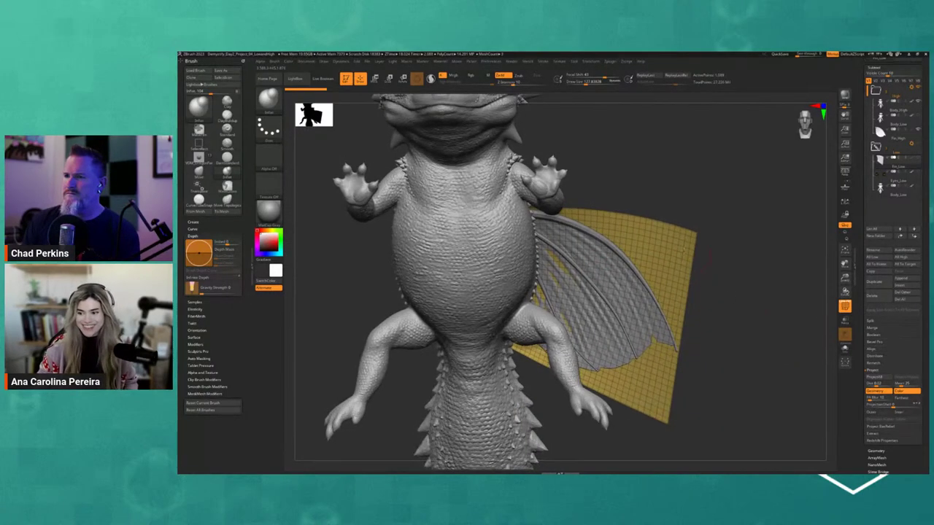
right_click_drag(582, 213, 576, 211)
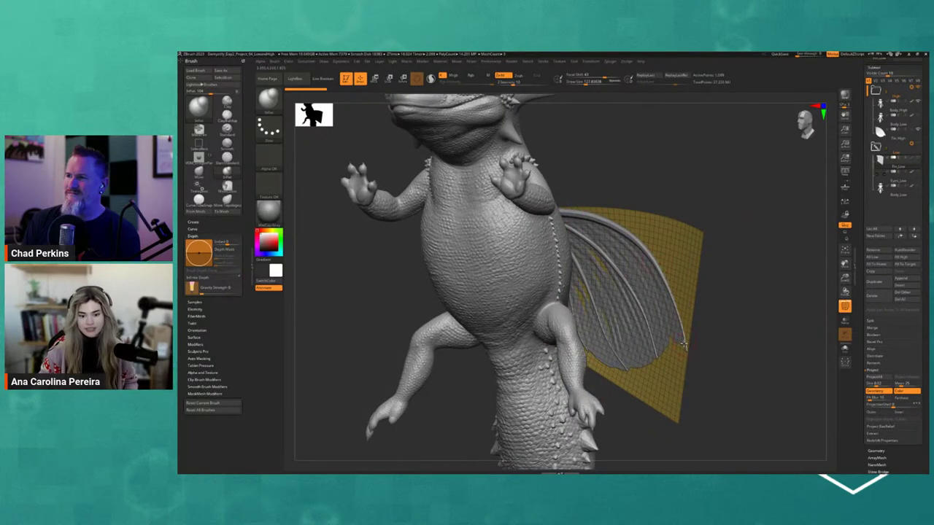
mouse_move(679, 267)
right_mouse_down()
mouse_move(730, 285)
mouse_move(701, 253)
right_mouse_up()
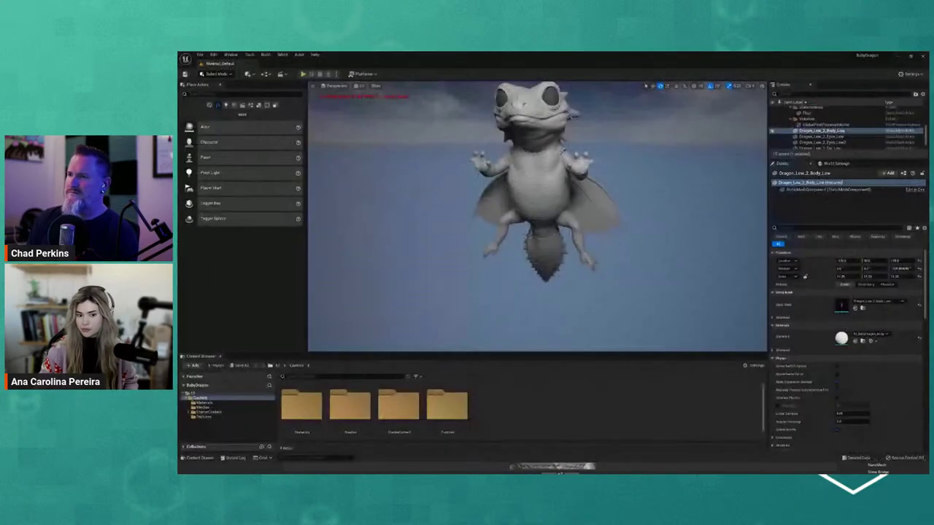
- Select the low-poly fin in Unreal and drag a BabyDragon material from Content > Materials onto it
mouse_move(610, 231)
left_mouse_down("alt")
mouse_move(621, 212)
mouse_move(598, 199)
mouse_move(609, 205)
mouse_move(554, 219)
mouse_move(637, 221)
mouse_move(626, 234)
mouse_move(626, 223)
left_mouse_up("alt")
left_click(625, 217)
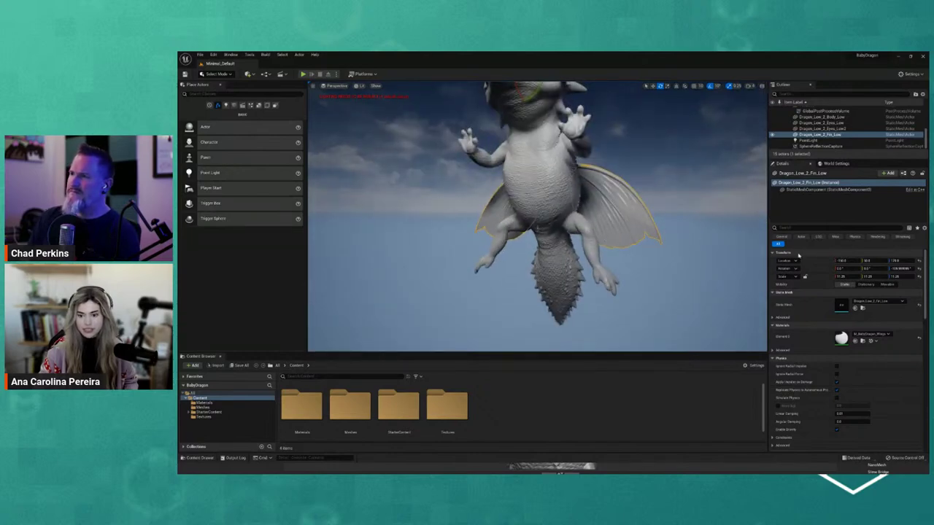
left_click(863, 341)
left_click_drag(301, 406, 616, 230)
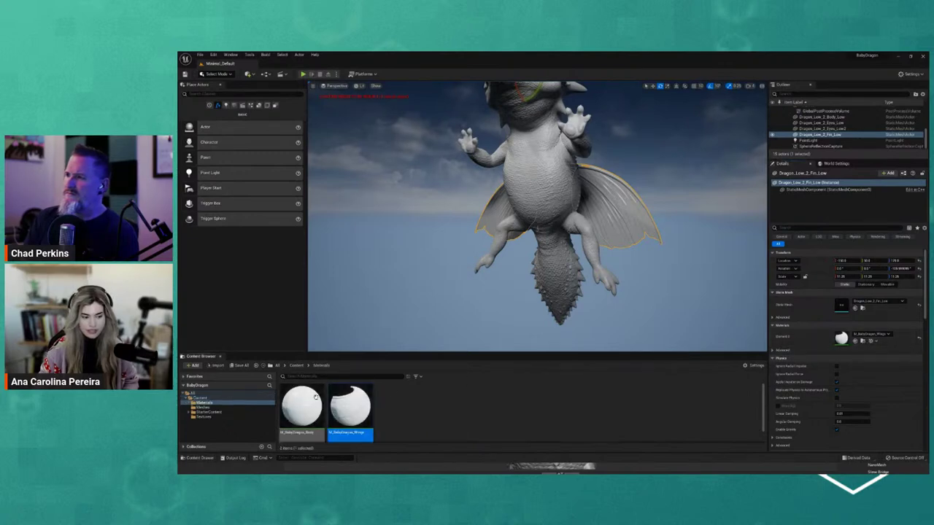
mouse_move(638, 333)
left_mouse_down("alt")
mouse_move(661, 306)
mouse_move(686, 301)
mouse_move(667, 308)
left_mouse_up("alt")
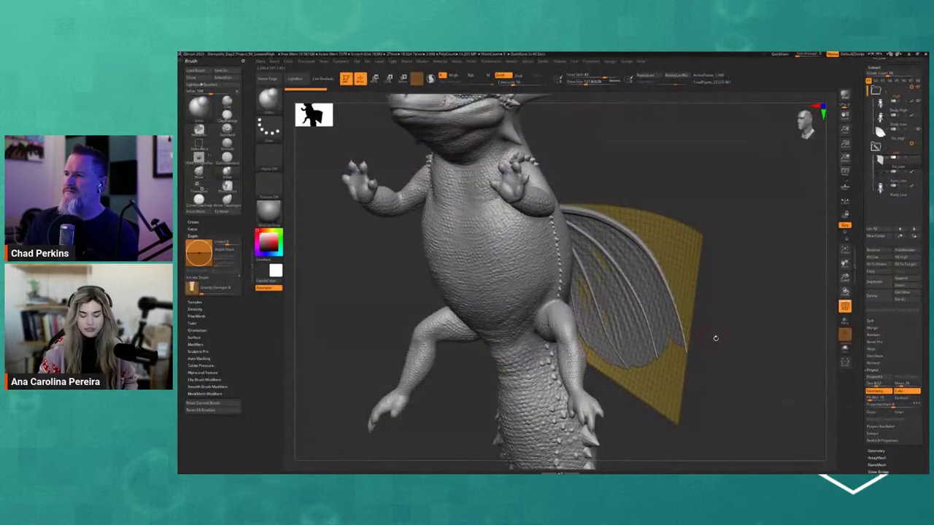
left_click_drag(714, 338, 729, 333)
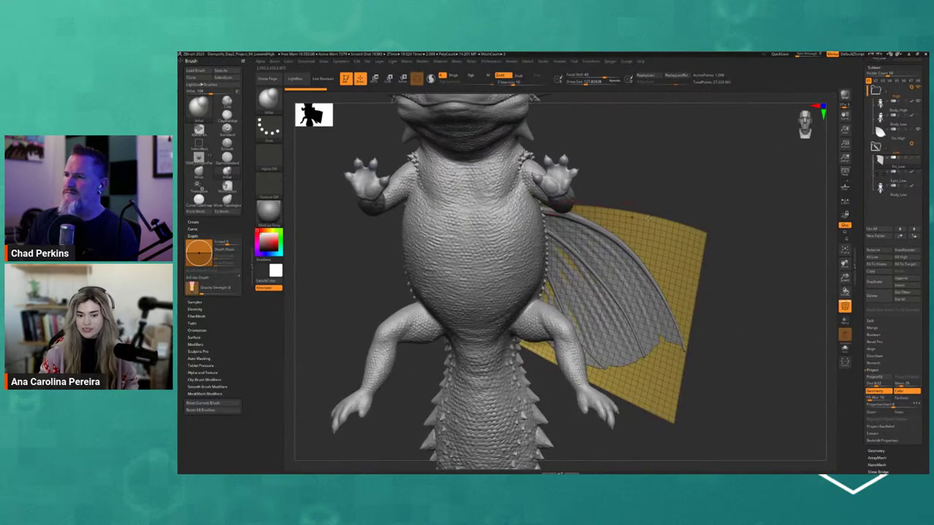
mouse_move(695, 413)
left_mouse_down()
mouse_move(663, 402)
mouse_move(673, 402)
mouse_move(606, 227)
left_mouse_up()
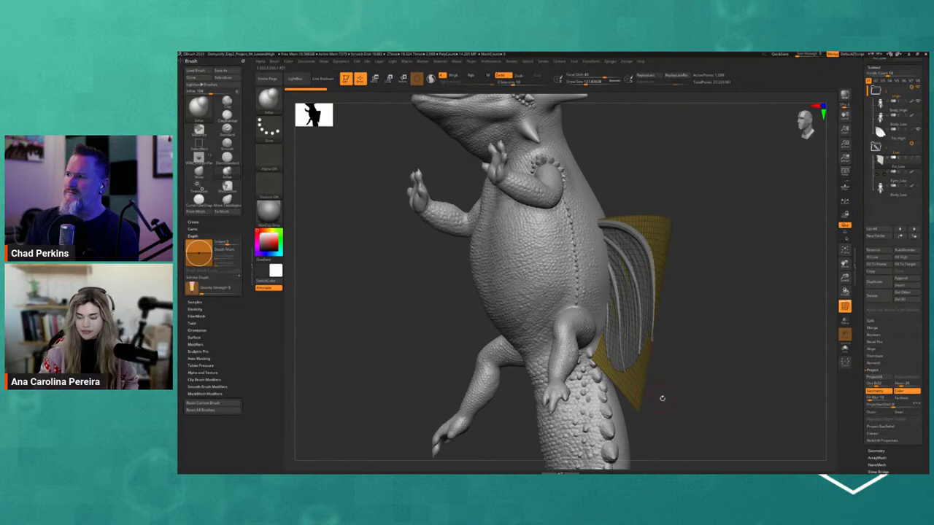
mouse_move(661, 398)
left_mouse_down()
mouse_move(682, 400)
mouse_move(712, 244)
left_mouse_up()
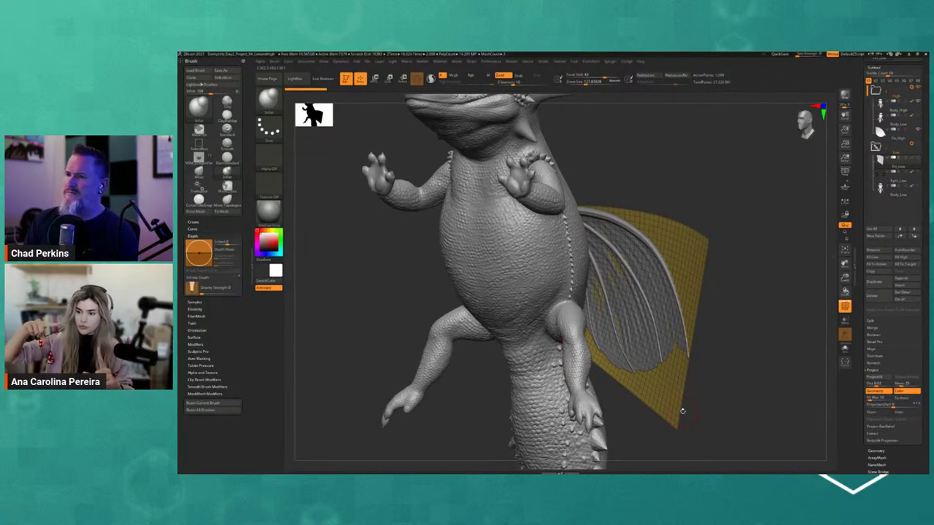
mouse_move(682, 411)
left_mouse_down()
mouse_move(705, 388)
mouse_move(720, 392)
mouse_move(709, 413)
left_mouse_up()
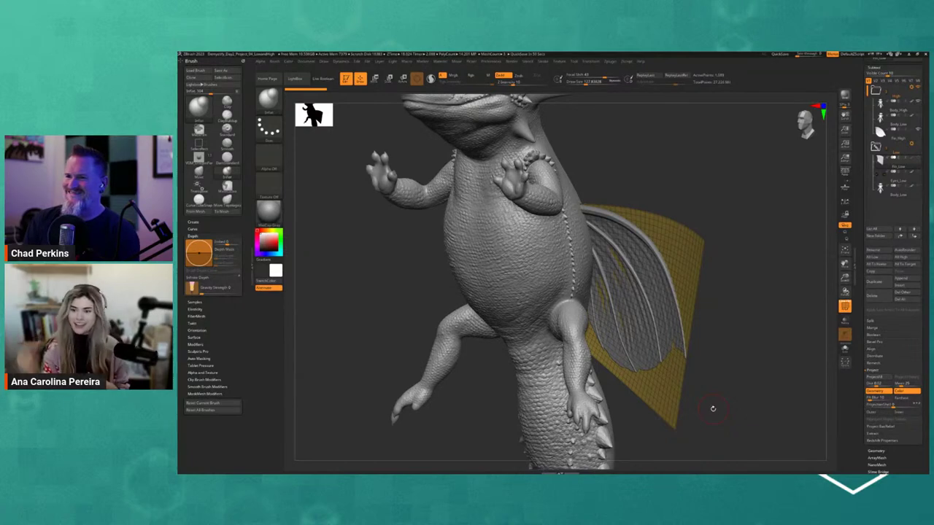
left_click_drag(739, 338, 739, 339)
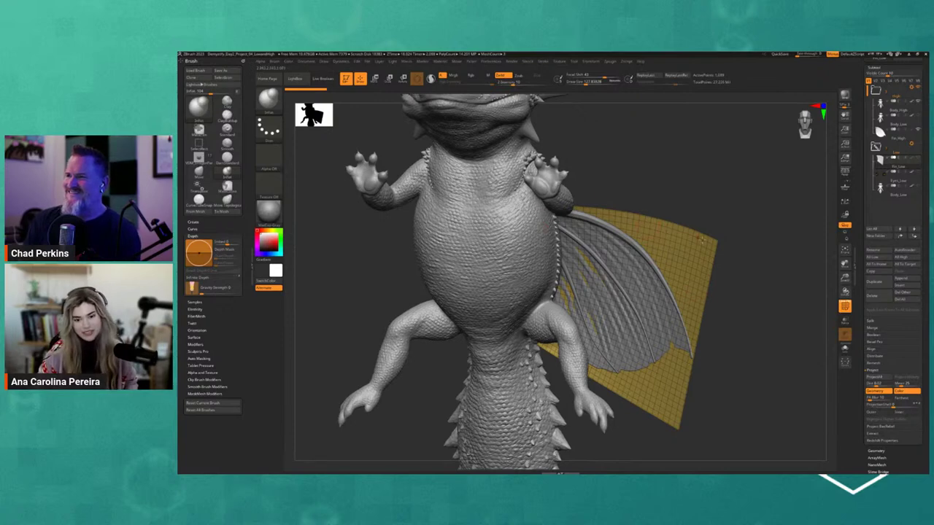
left_click_drag(691, 406, 652, 255)
mouse_move(707, 345)
left_mouse_down()
mouse_move(735, 354)
mouse_move(657, 277)
left_mouse_up()
left_click_drag(727, 332, 727, 344)
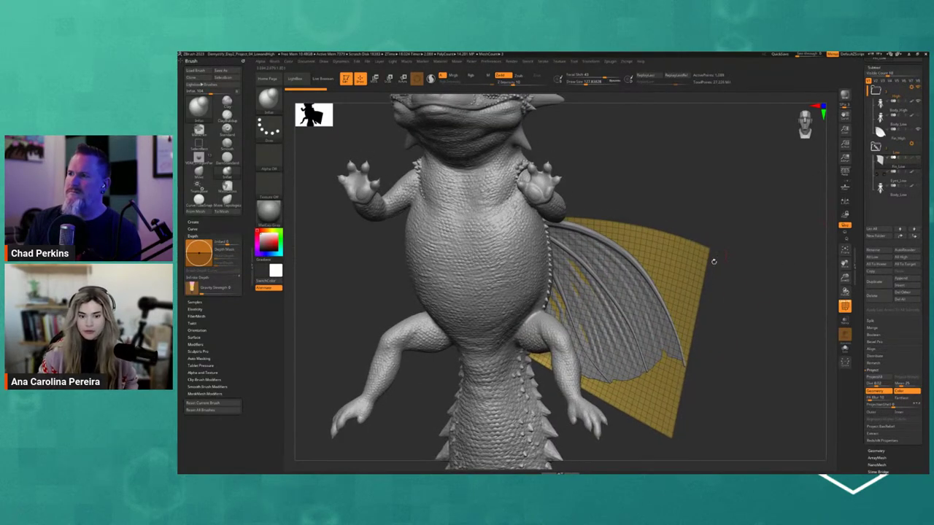
left_click_drag(833, 217, 627, 246)
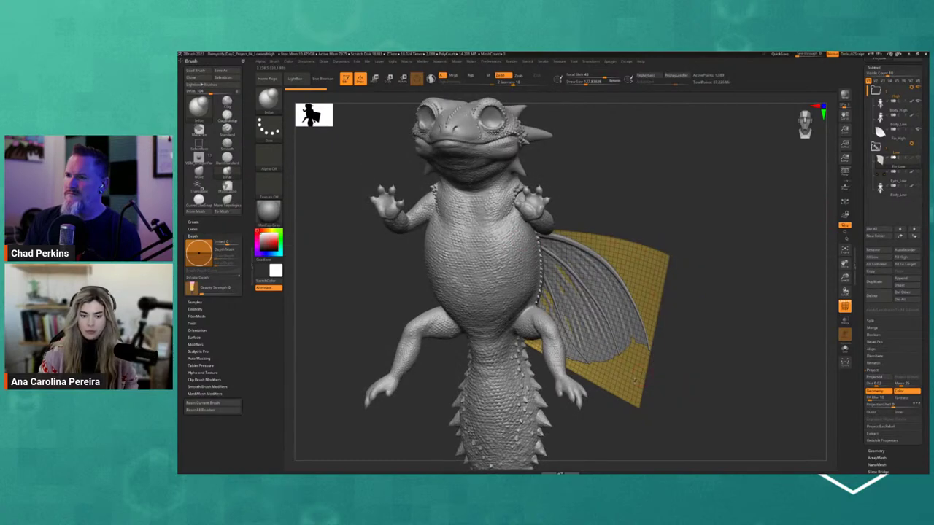
left_click_drag(678, 351, 657, 358)
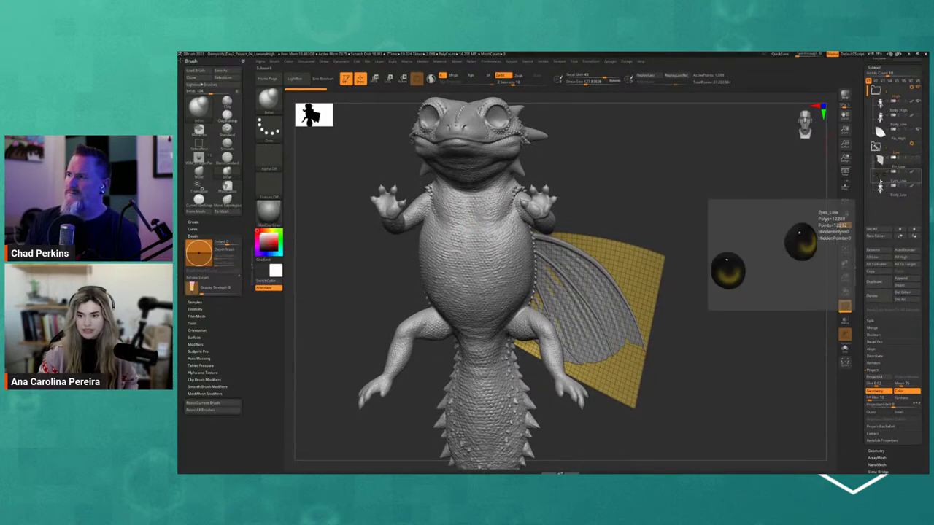
- Select Eyes_Low, then another subtool, while orbiting the dragon
left_click(894, 181)
mouse_move(749, 194)
left_mouse_down()
mouse_move(718, 244)
mouse_move(709, 230)
left_mouse_up()
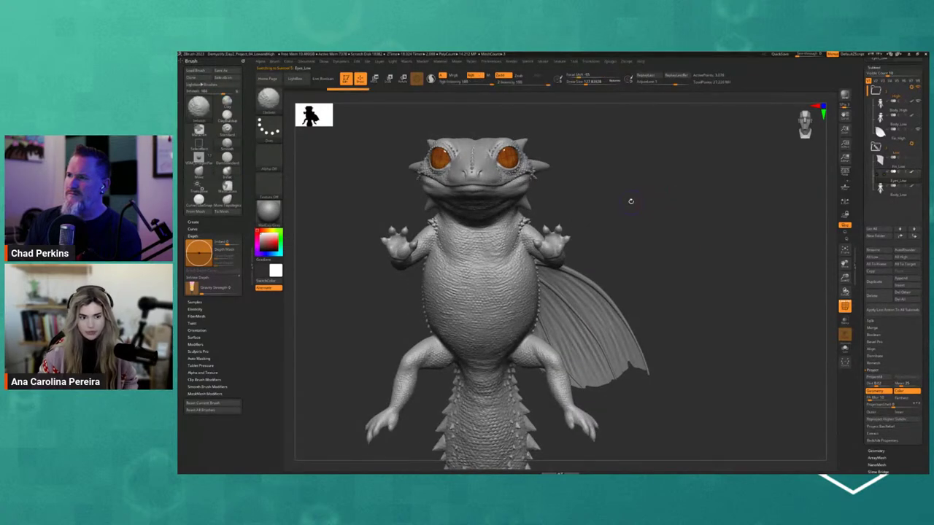
left_click(844, 306)
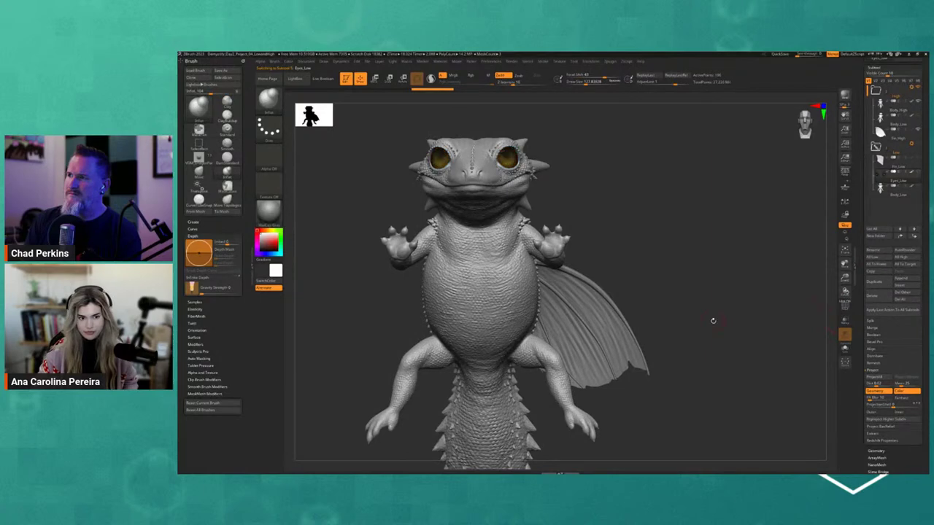
left_click_drag(712, 319, 713, 320)
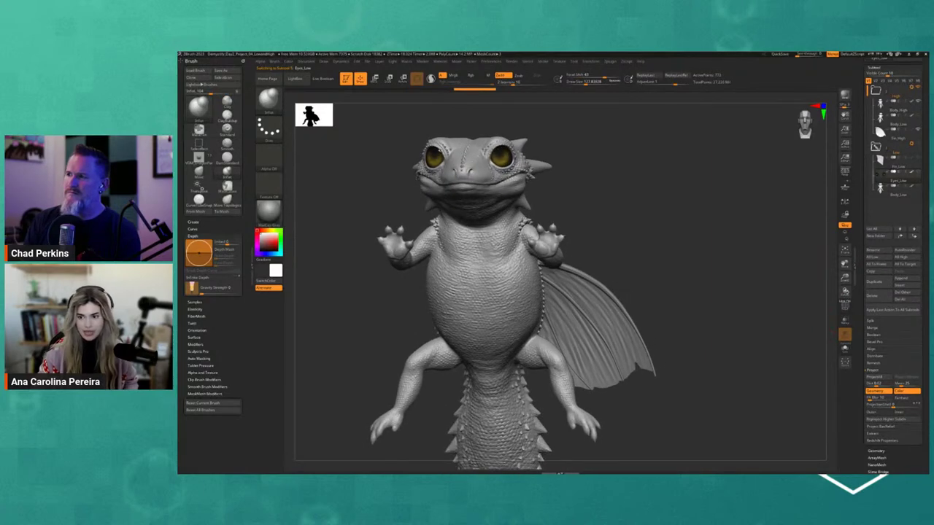
- Delete the extra bottom Body_Low subtool and move the remaining Body_Low into the Low folder
left_click(890, 191)
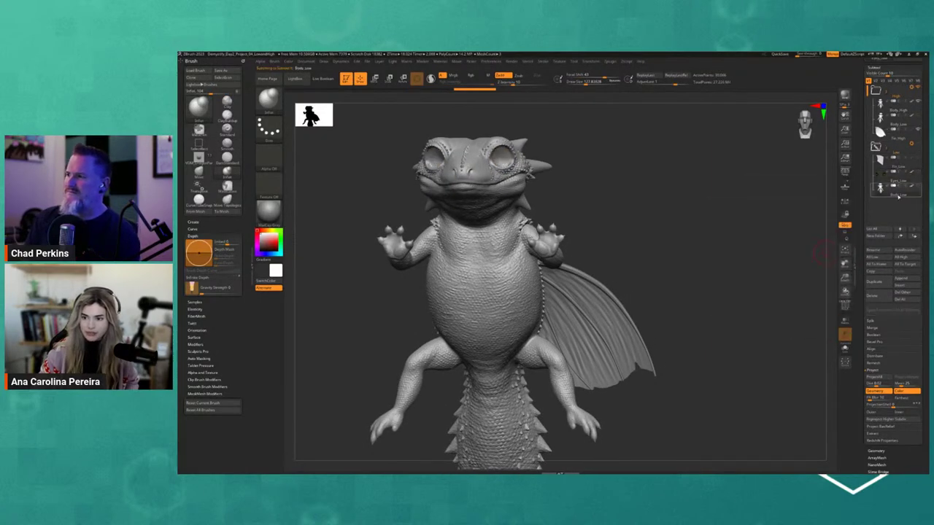
left_click(840, 317)
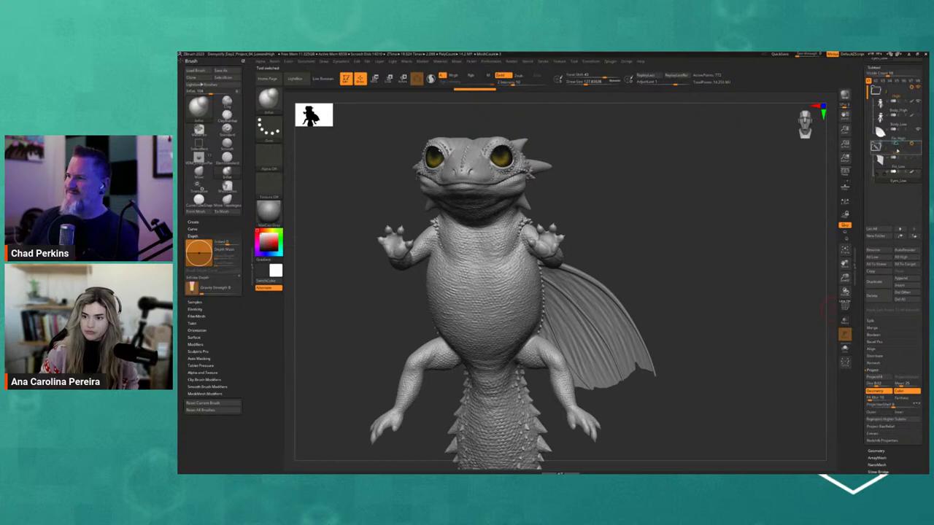
left_click(879, 145)
mouse_move(879, 92)
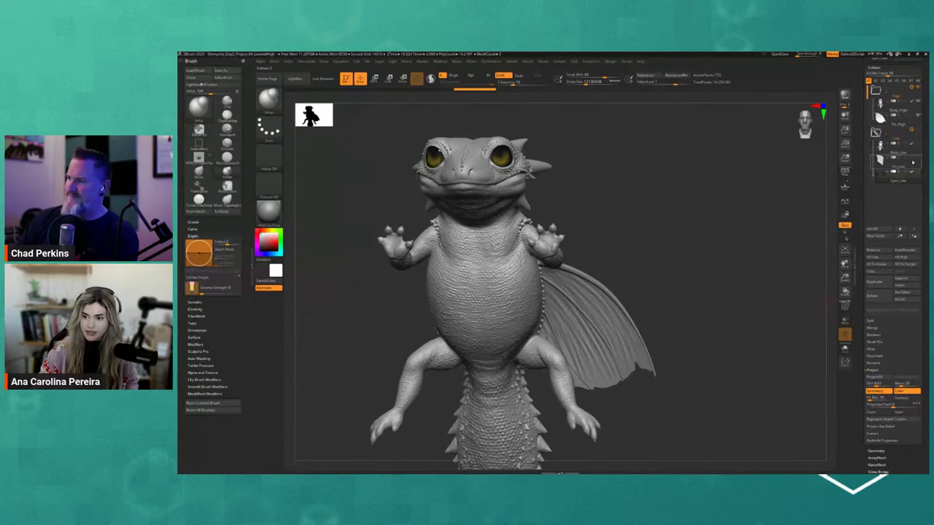
mouse_move(606, 226)
left_mouse_down()
mouse_move(678, 214)
mouse_move(659, 211)
mouse_move(689, 240)
left_mouse_up()
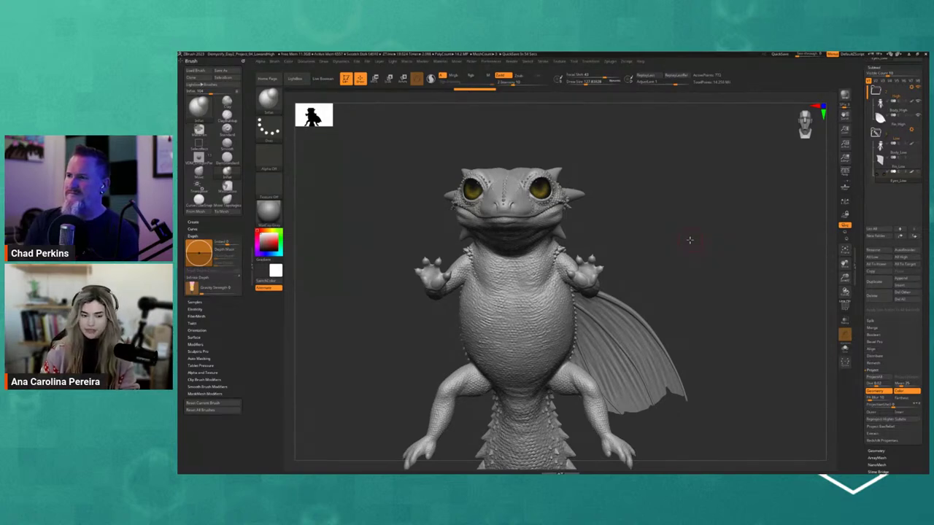
mouse_move(635, 245)
left_mouse_down()
mouse_move(613, 222)
mouse_move(705, 254)
left_mouse_up()
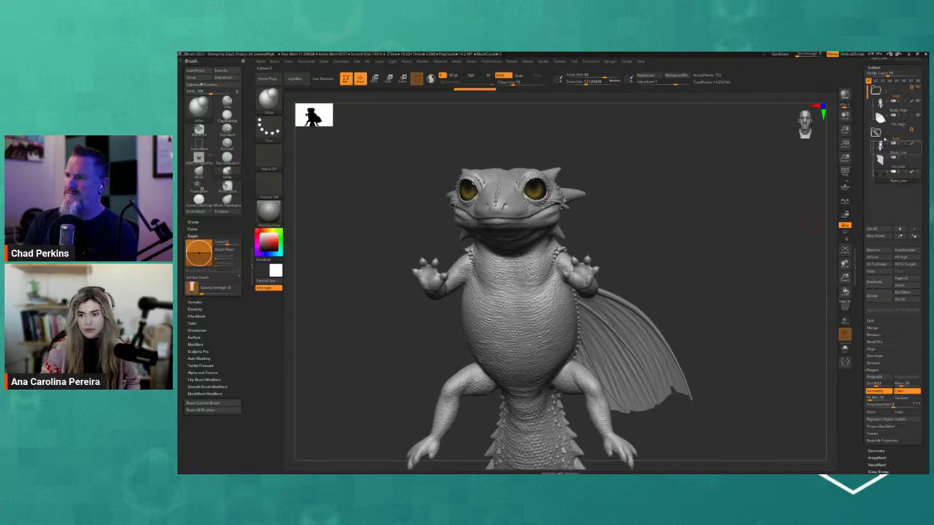
- Hide the High folder and show Fin_Low and Body_Low, viewing the dragon from above
left_click(917, 94)
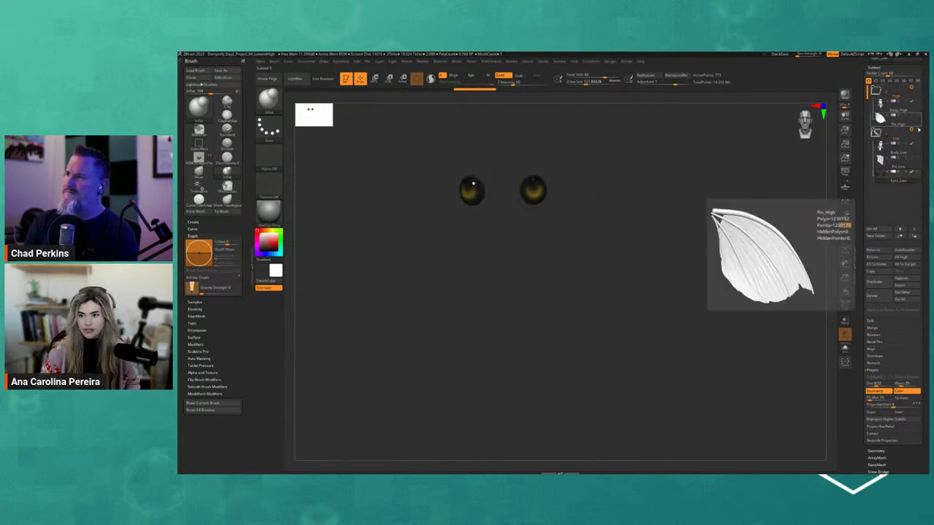
left_click(917, 160)
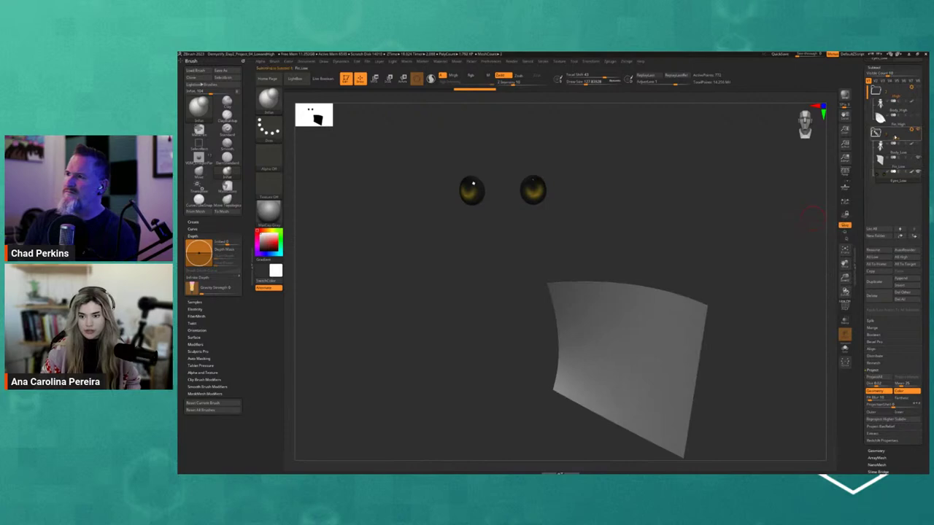
left_click(918, 109)
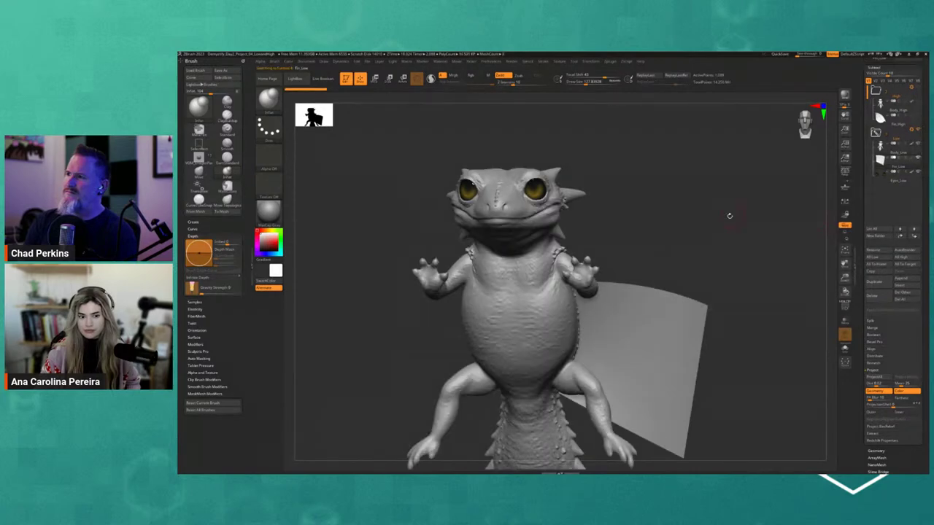
mouse_move(727, 214)
left_mouse_down()
mouse_move(725, 189)
mouse_move(712, 191)
left_mouse_up()
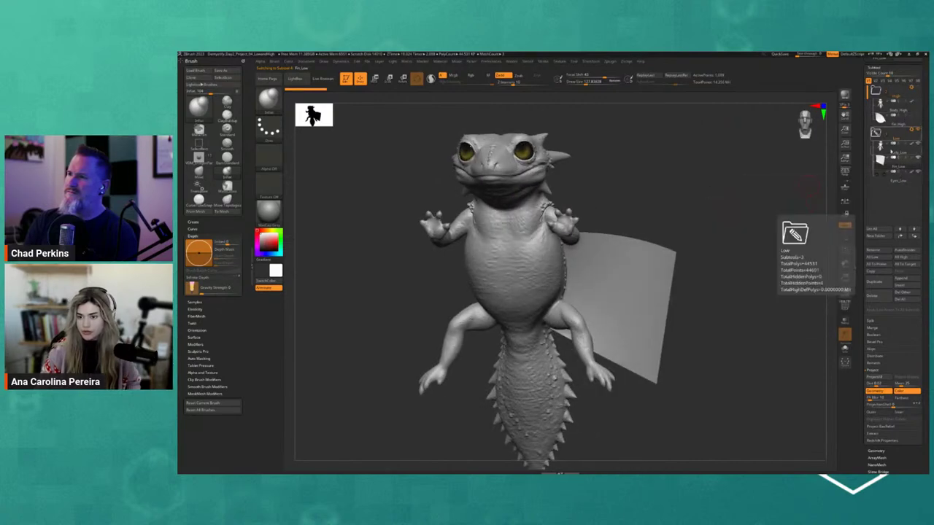
- Orbit the low-poly dragon through front and three-quarter views to inspect it
mouse_move(800, 202)
left_mouse_down()
mouse_move(769, 229)
mouse_move(776, 216)
mouse_move(777, 224)
left_mouse_up()
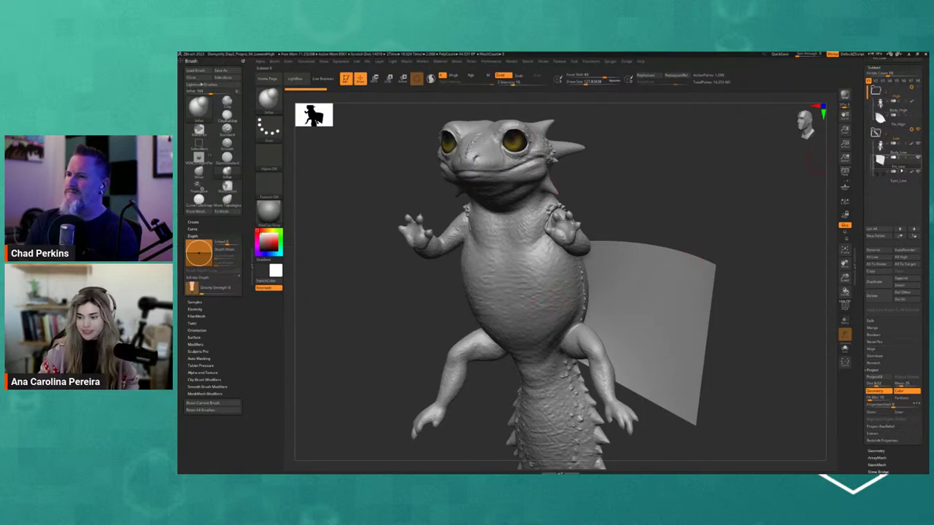
mouse_move(730, 183)
left_mouse_down()
mouse_move(738, 181)
mouse_move(719, 202)
mouse_move(707, 184)
left_mouse_up()
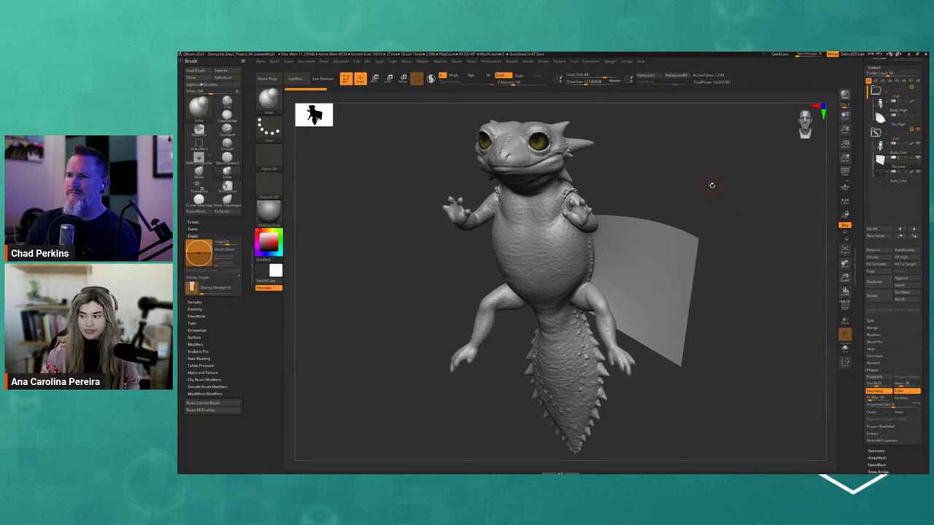
left_click_drag(711, 184, 685, 191)
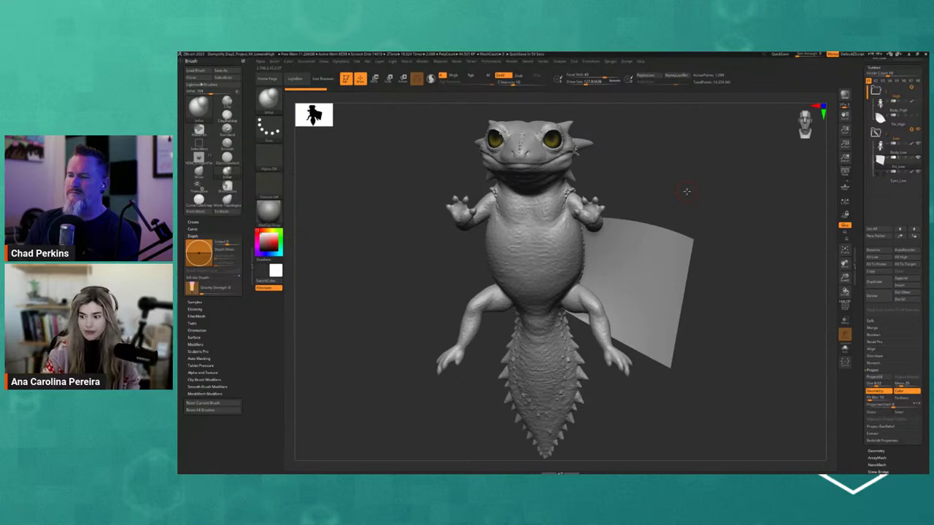
mouse_move(686, 191)
left_mouse_down()
mouse_move(683, 202)
mouse_move(704, 213)
left_mouse_up()
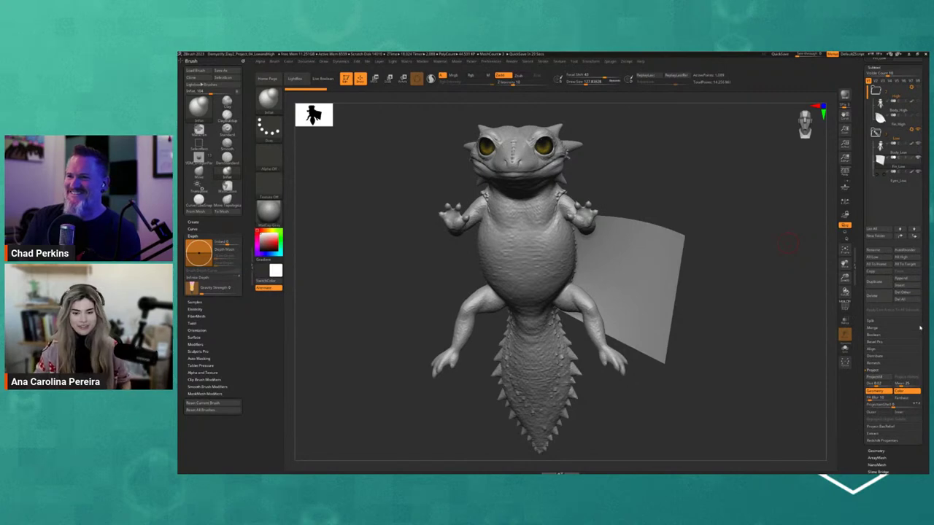
left_click_drag(752, 307, 744, 313)
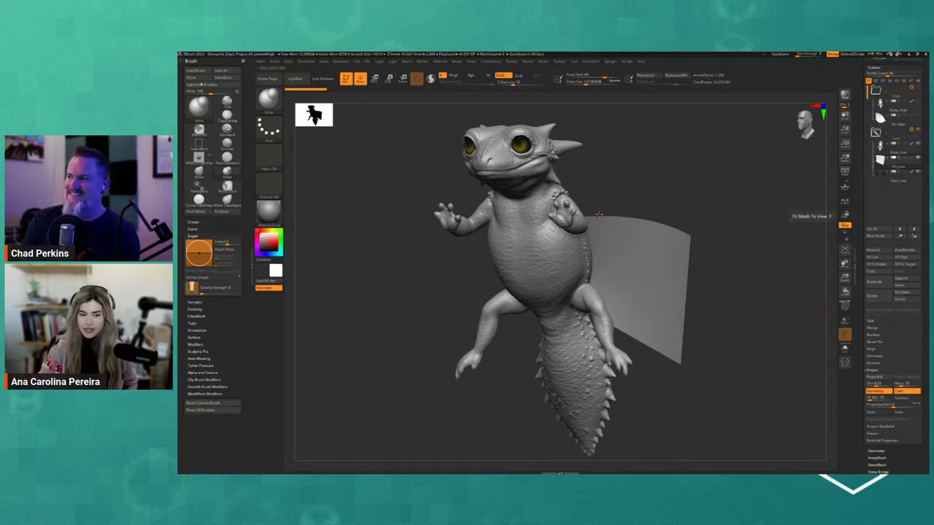
left_click_drag(617, 173, 551, 222)
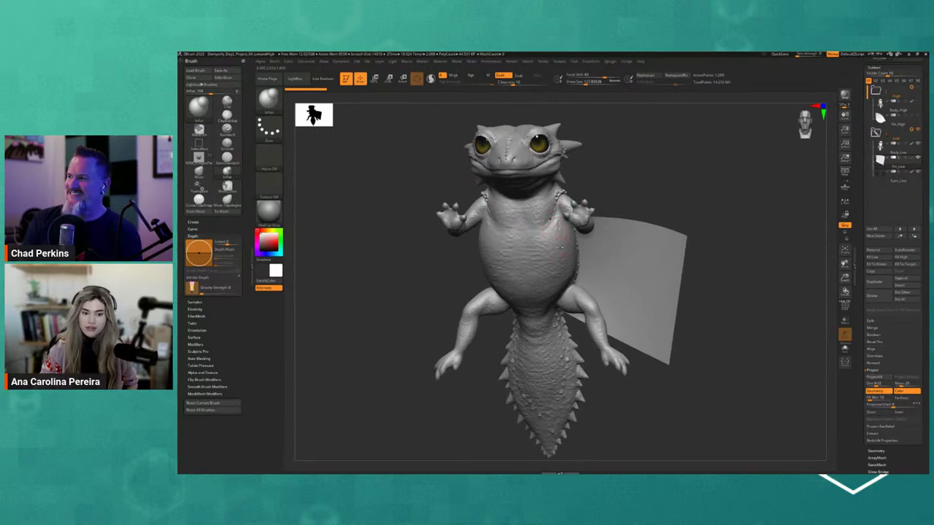
- Alt-click the dragon body to make Body_Low the active subtool
left_click(558, 233, "alt")
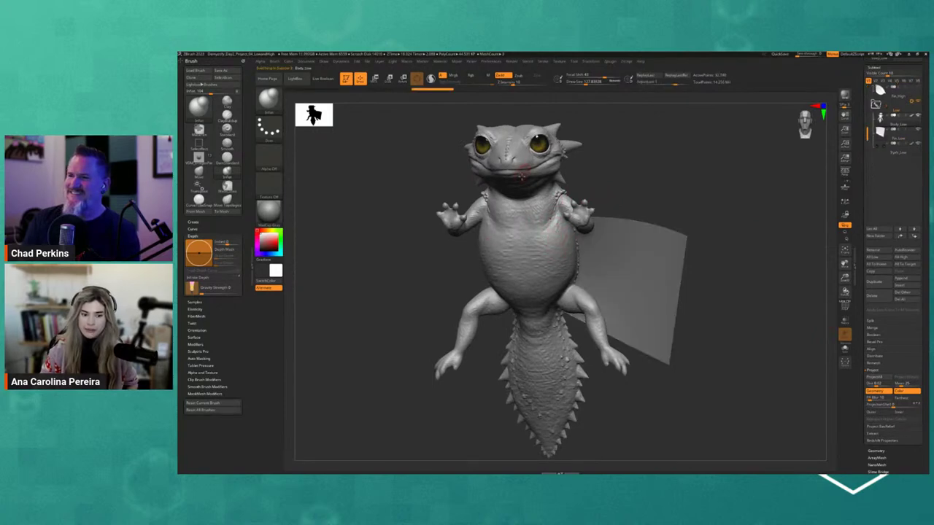
left_click_drag(719, 231, 677, 253)
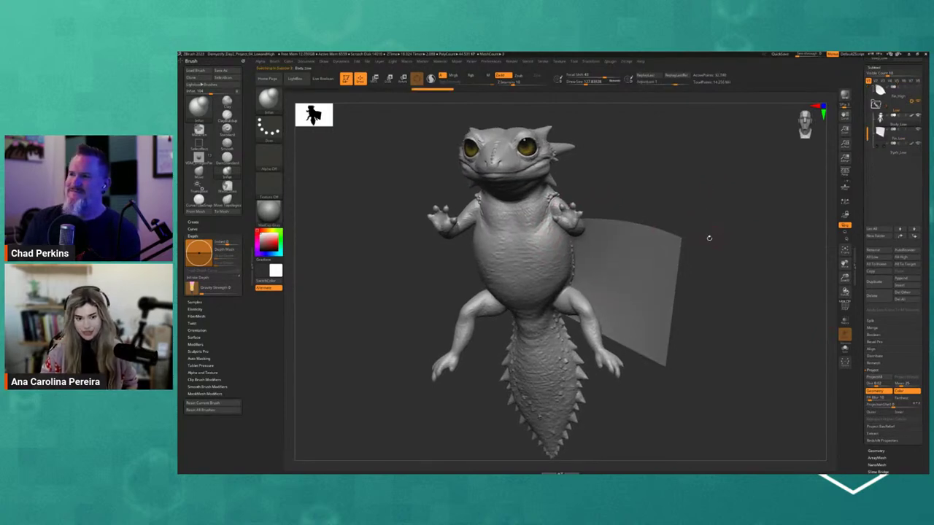
left_click(560, 255, "alt")
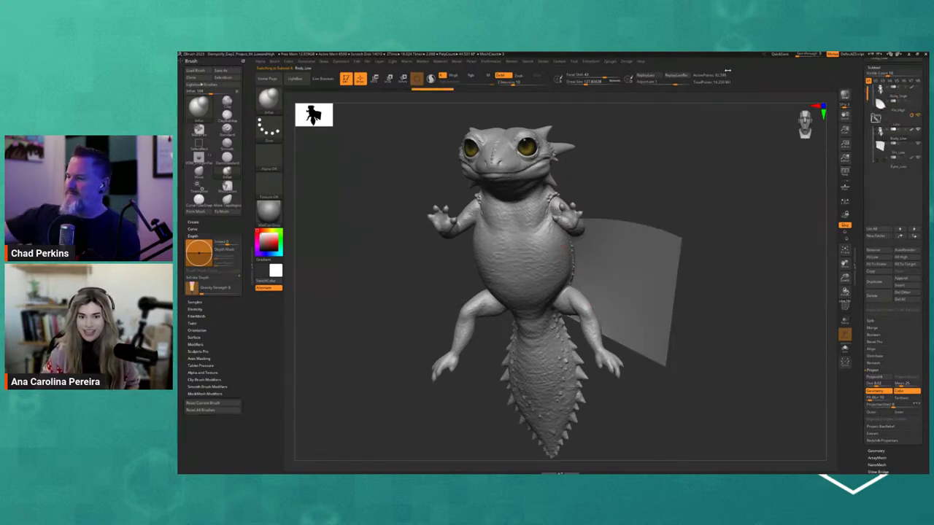
- Open ZPlugin > UV Master and toggle its Symmetry option on, then back off
left_click(614, 62)
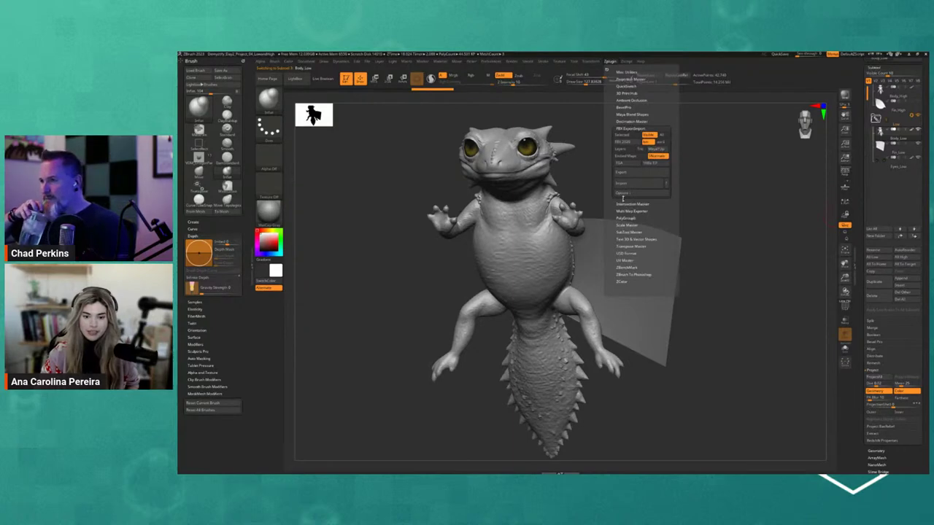
left_click(624, 130)
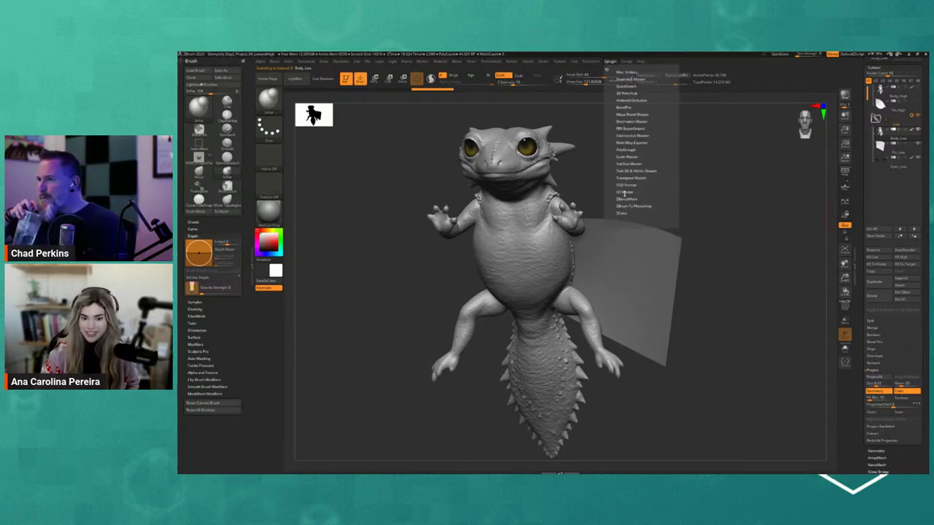
left_click(627, 190)
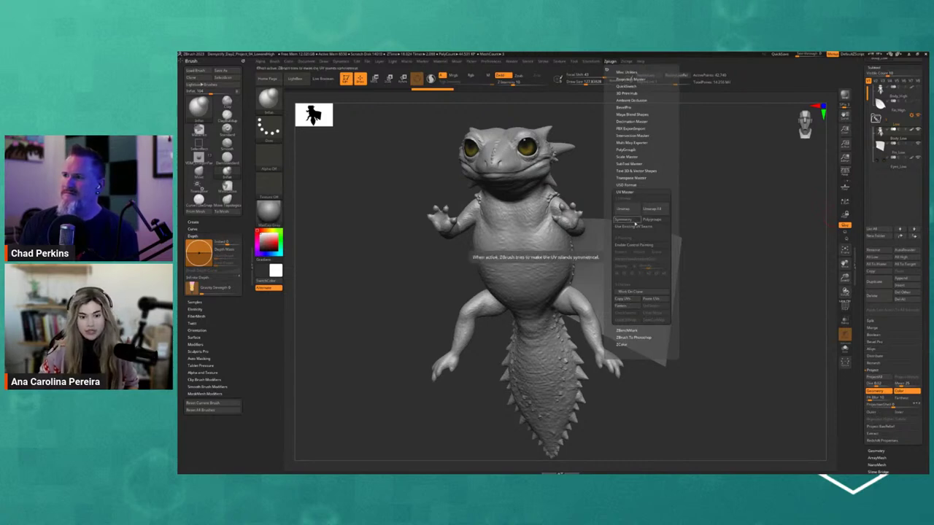
left_click(622, 220)
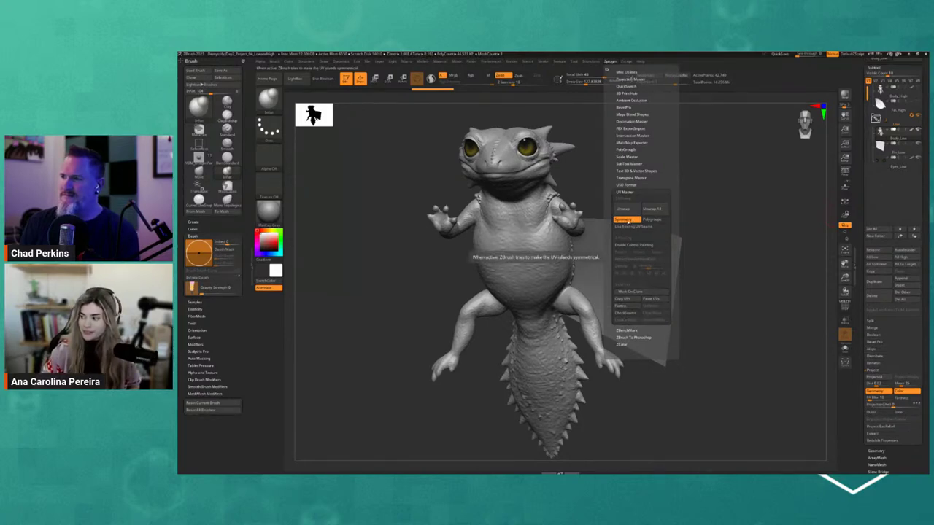
left_click(621, 220)
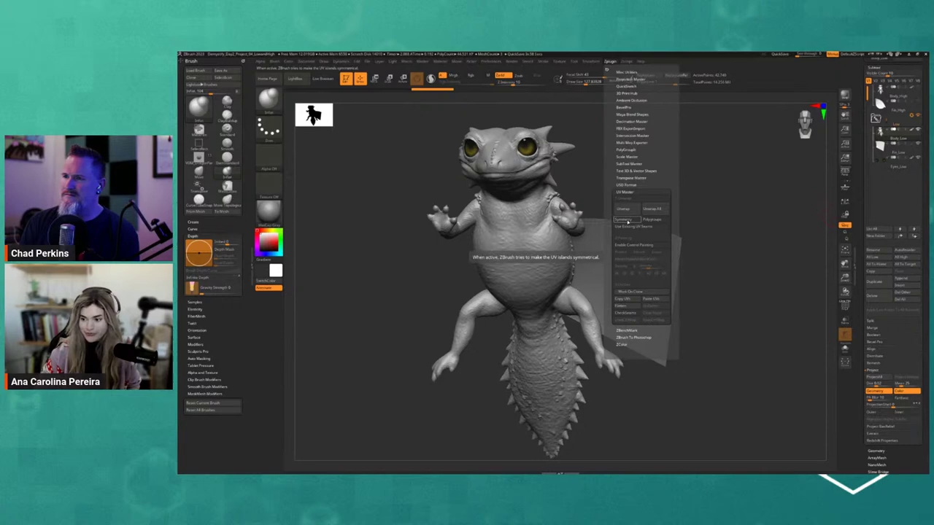
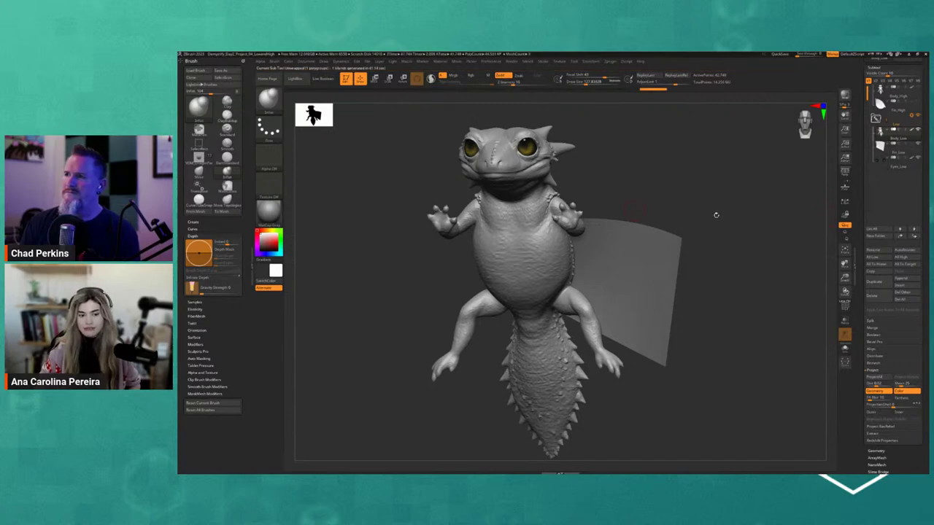
- Run UV Master's Unwrap on the Body_Low subtool and orbit to check the result
mouse_move(666, 167)
left_mouse_down()
mouse_move(601, 200)
mouse_move(667, 198)
mouse_move(667, 209)
mouse_move(667, 201)
left_mouse_up()
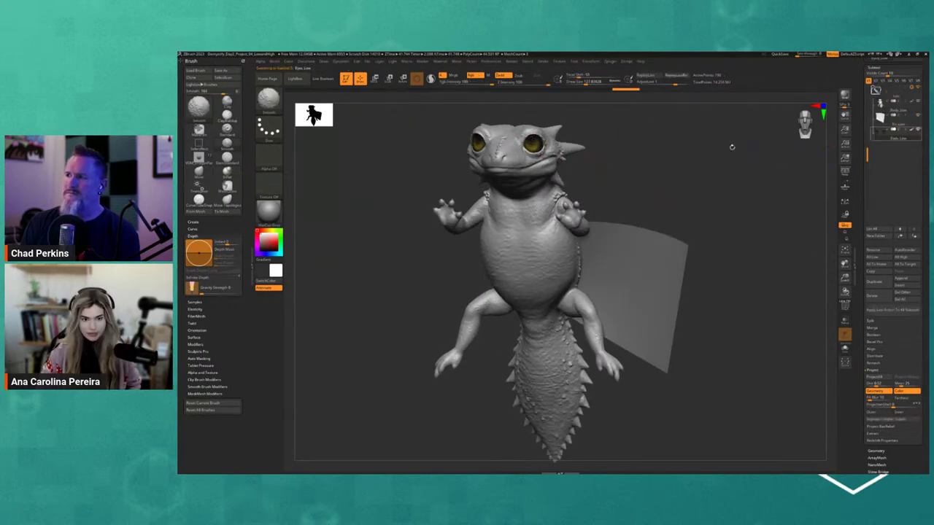
left_click(610, 60)
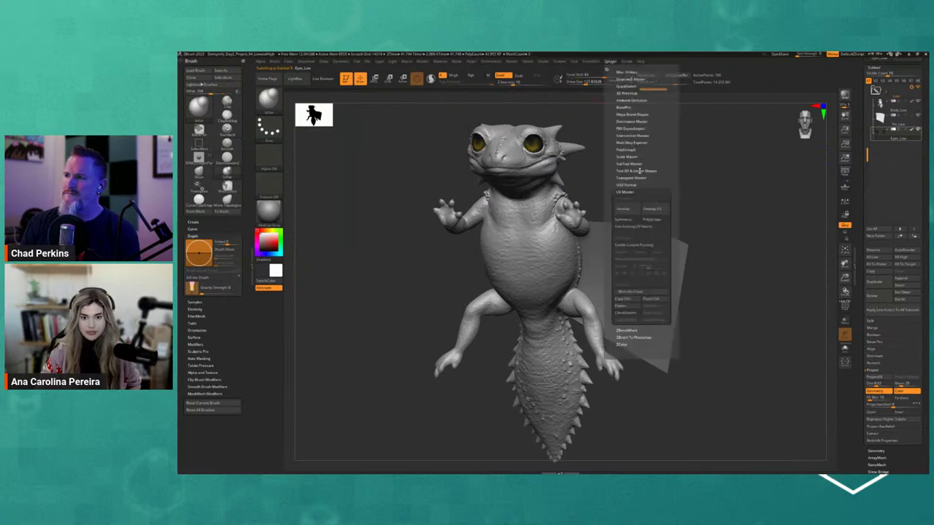
left_click(635, 210)
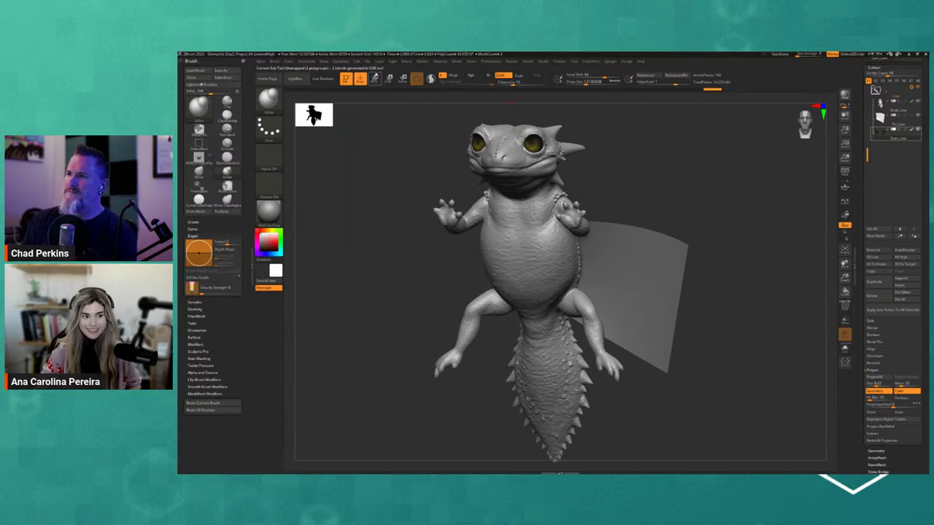
left_click_drag(620, 150, 633, 157)
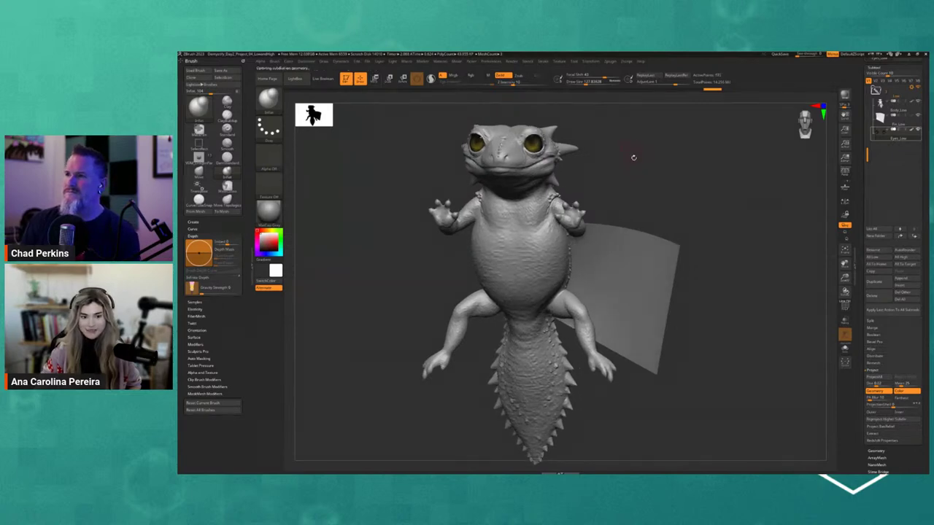
left_click_drag(665, 185, 790, 171)
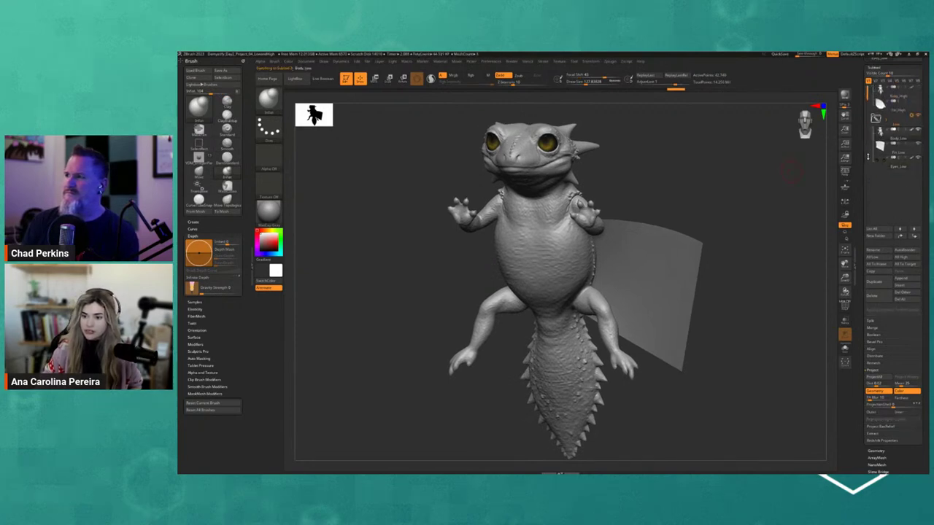
scroll(890, 292, "down", 5)
scroll(854, 108, "up", 3)
scroll(854, 108, "up", 3)
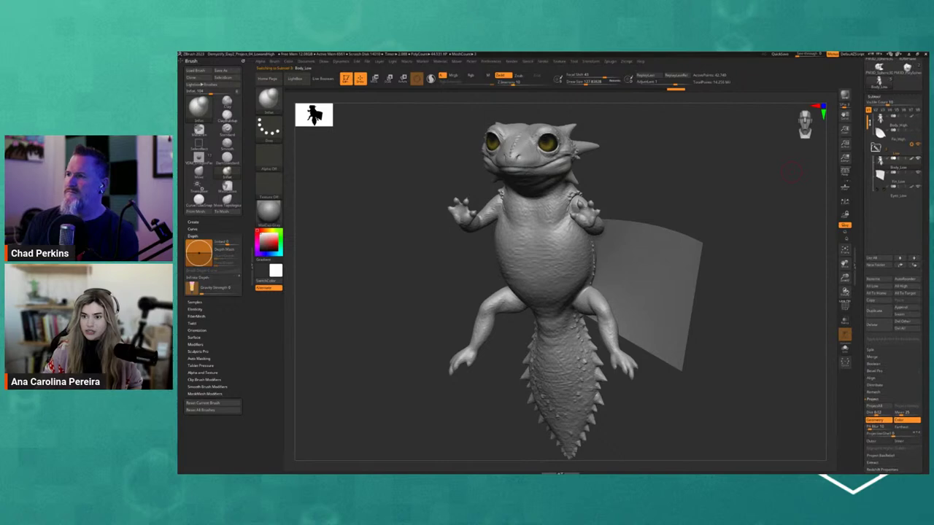
scroll(861, 146, "down", 4)
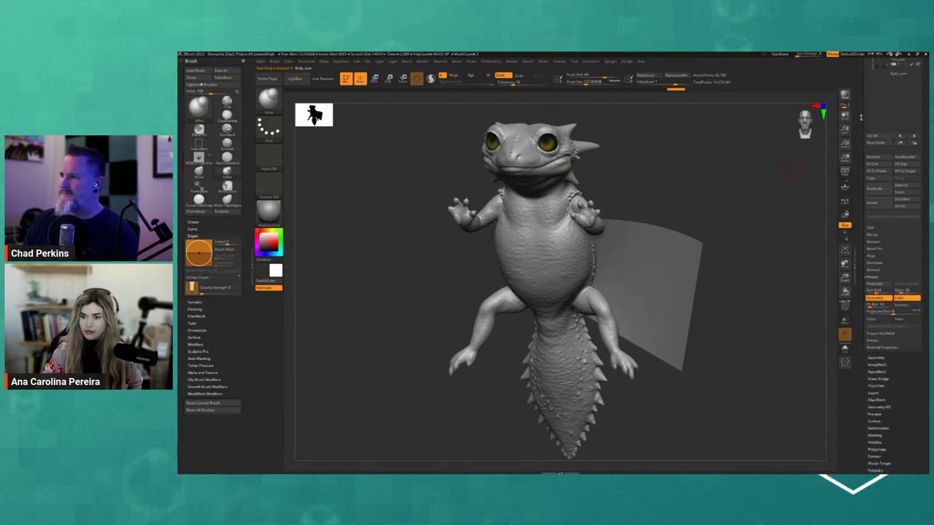
scroll(860, 210, "down", 1)
scroll(862, 290, "down", 2)
scroll(868, 306, "down", 1)
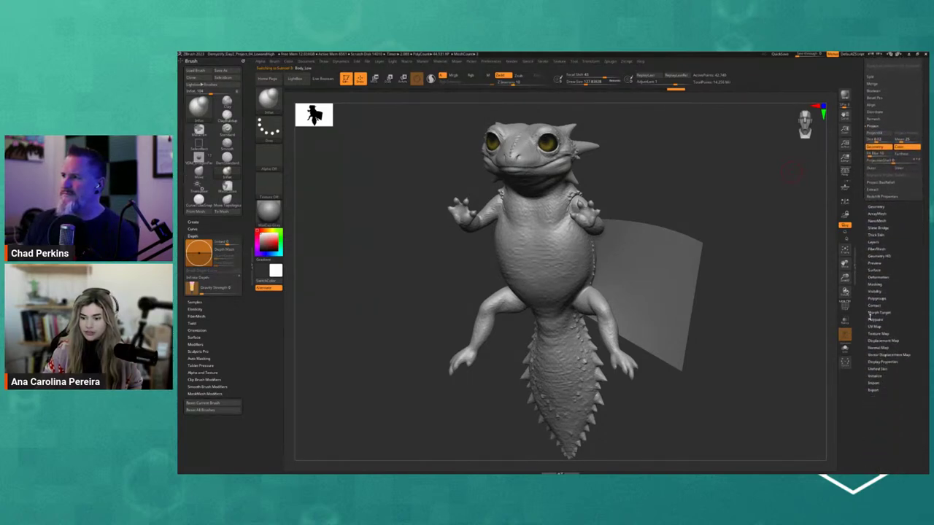
- Flatten the body into its UV layout with Morph UV, inspect it, then morph back to 3D
left_click(874, 326)
left_click(881, 194)
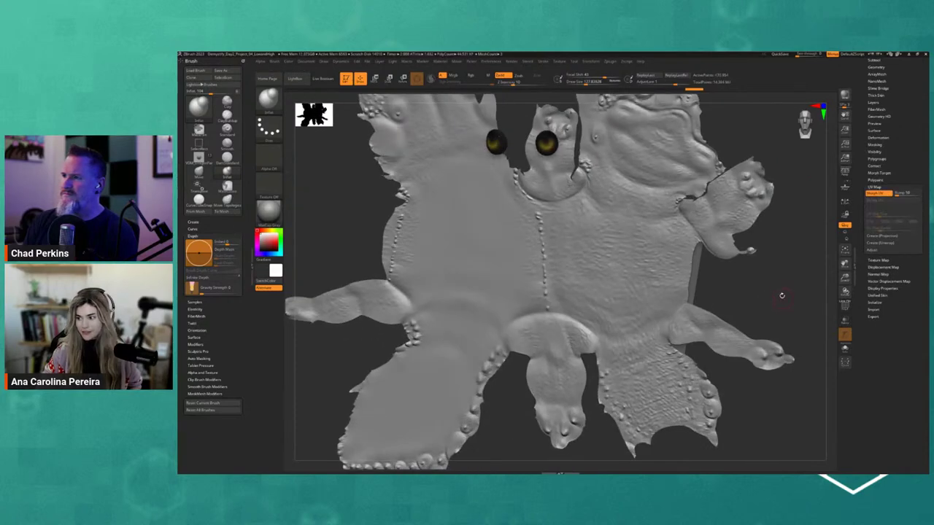
mouse_move(773, 298)
left_mouse_down()
mouse_move(772, 269)
mouse_move(725, 267)
left_mouse_up()
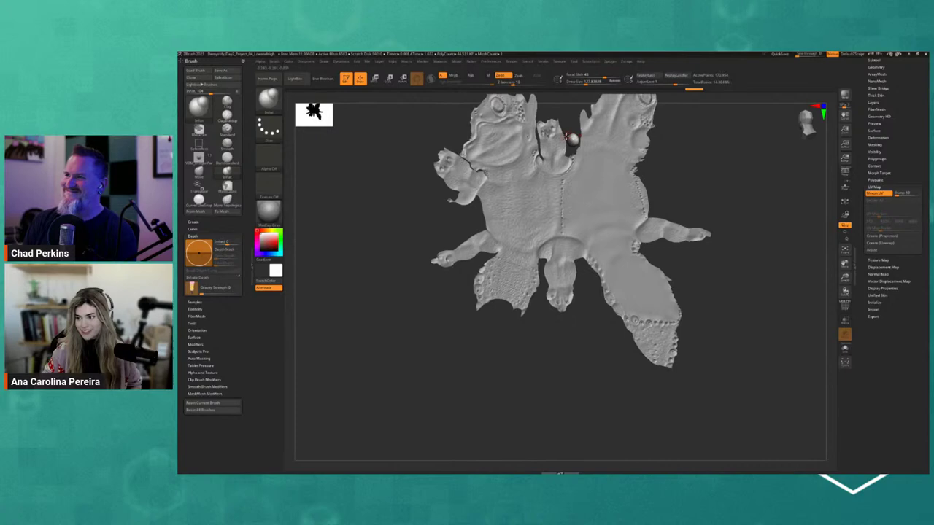
left_click_drag(403, 88, 425, 236)
scroll(820, 259, "up", 5)
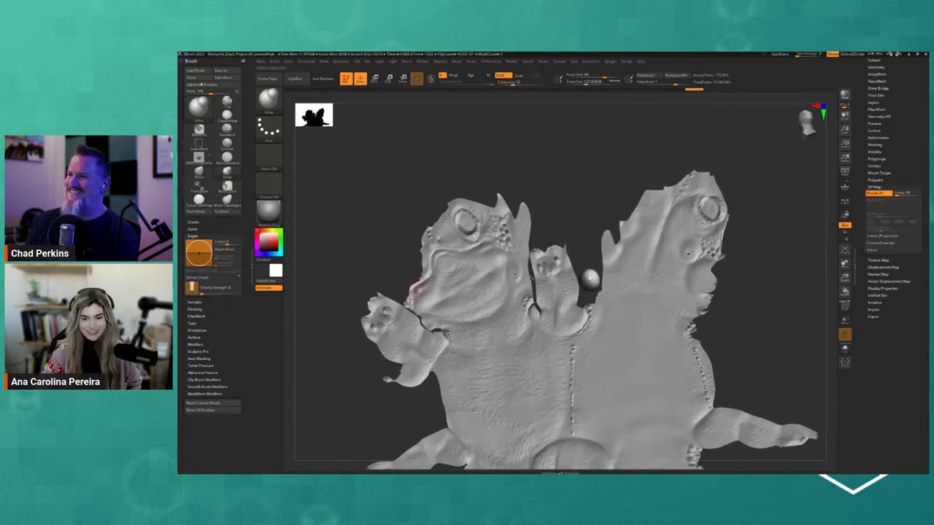
left_click_drag(821, 258, 795, 257)
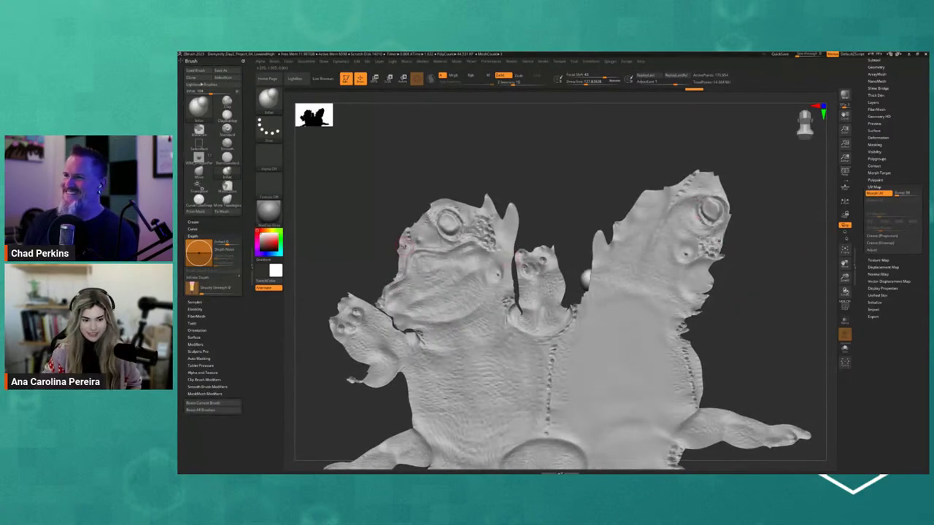
scroll(741, 304, "down", 3)
left_click_drag(741, 303, 745, 259)
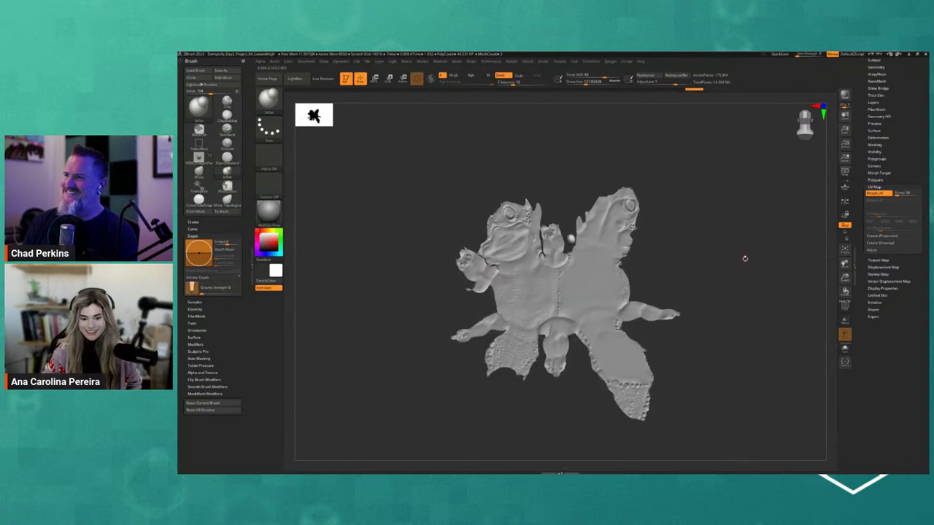
left_click(878, 193)
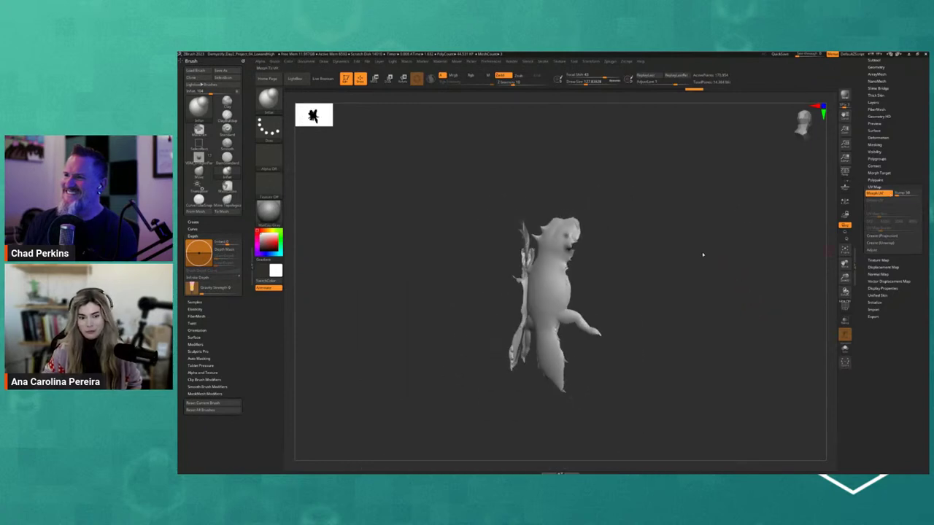
left_click_drag(617, 311, 694, 276)
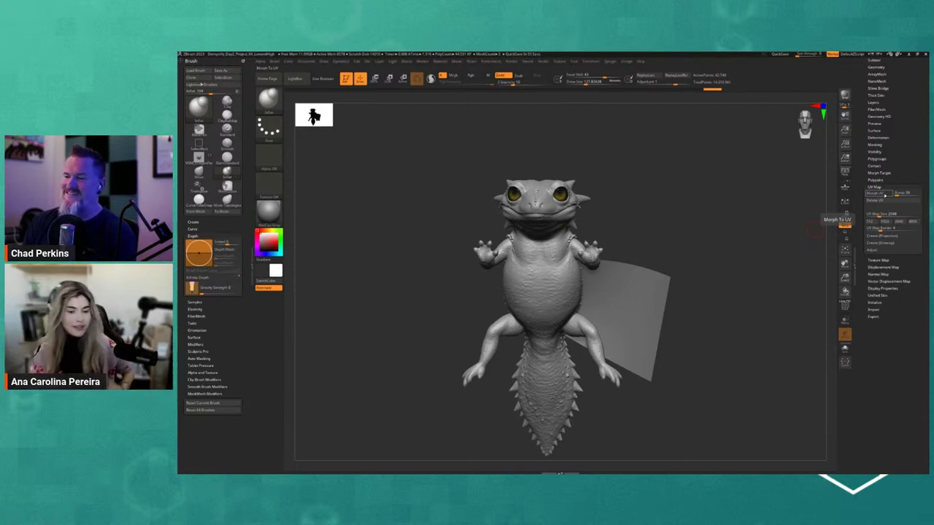
- Expand the subtool list to show the High and Low folders and switch body mesh versions
mouse_move(641, 251)
left_mouse_down()
mouse_move(736, 283)
mouse_move(742, 263)
left_mouse_up()
mouse_move(626, 234)
left_mouse_down()
mouse_move(708, 161)
mouse_move(730, 175)
mouse_move(710, 162)
mouse_move(712, 171)
left_mouse_up()
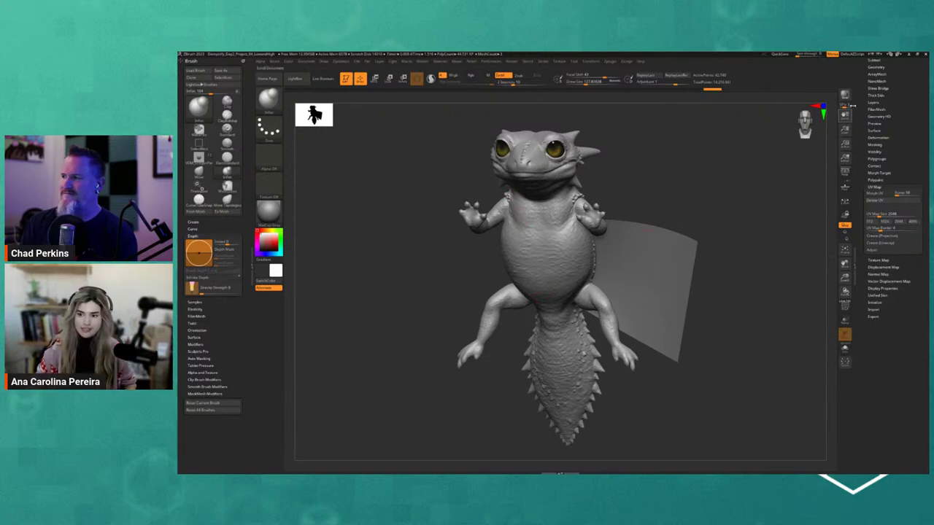
left_click(851, 108)
left_click(872, 128)
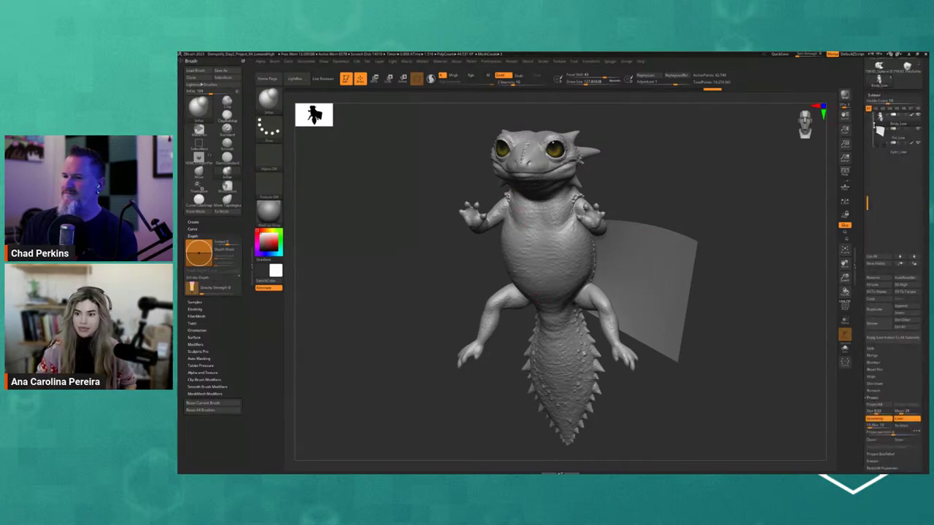
left_click_drag(866, 183, 859, 107)
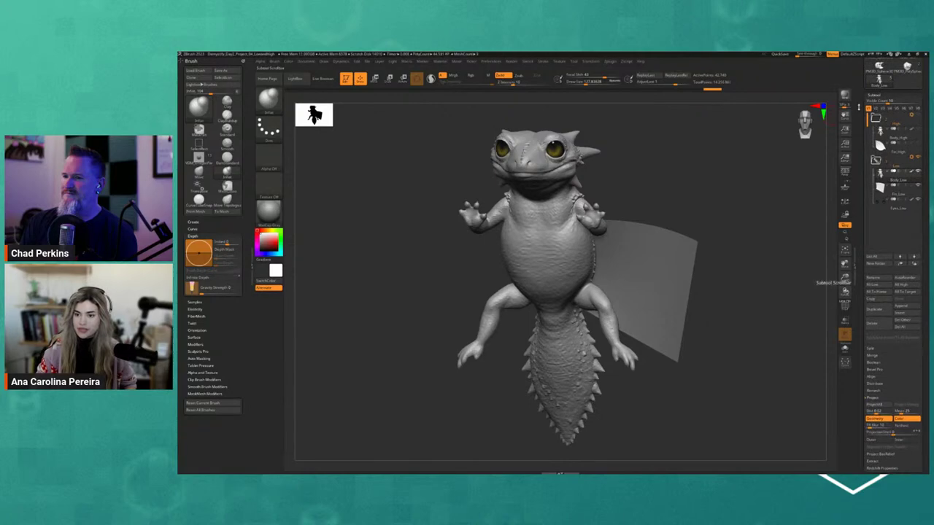
left_click(886, 181)
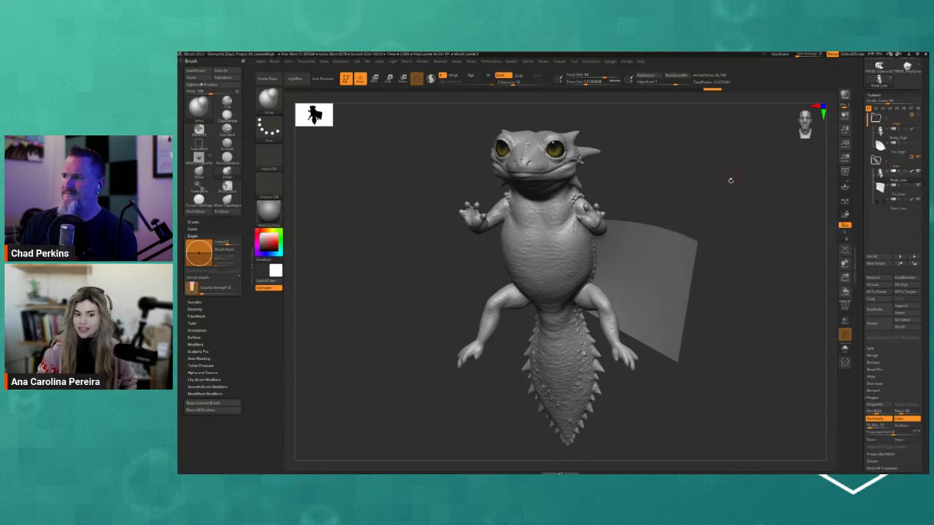
left_click_drag(737, 181, 728, 189)
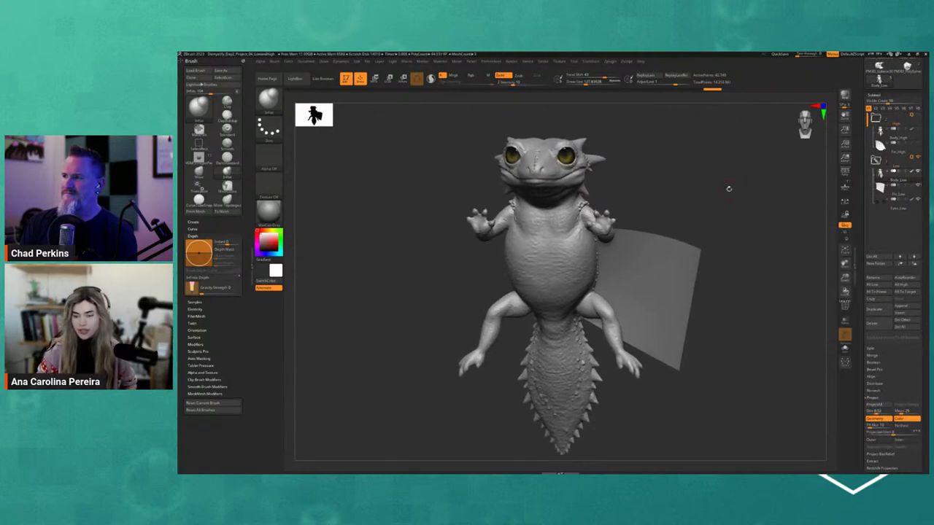
left_click_drag(858, 143, 857, 184)
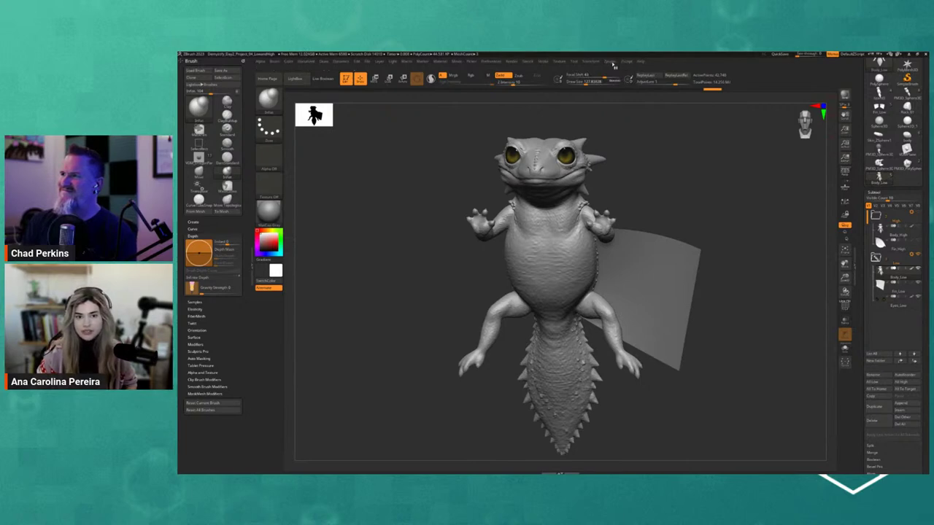
- Set FBX ExportImport to export only Visible subtools instead of All
left_click(611, 63)
left_click(631, 190)
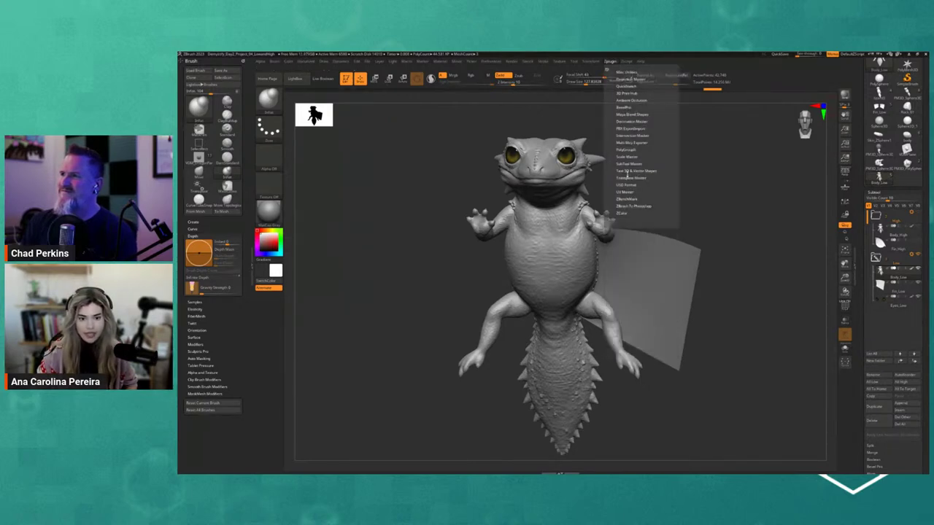
left_click(623, 127)
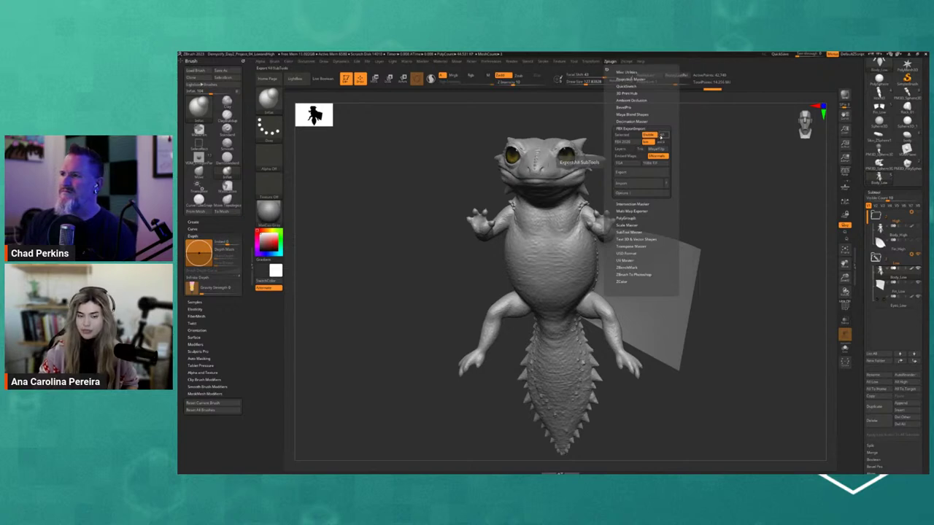
left_click(660, 136)
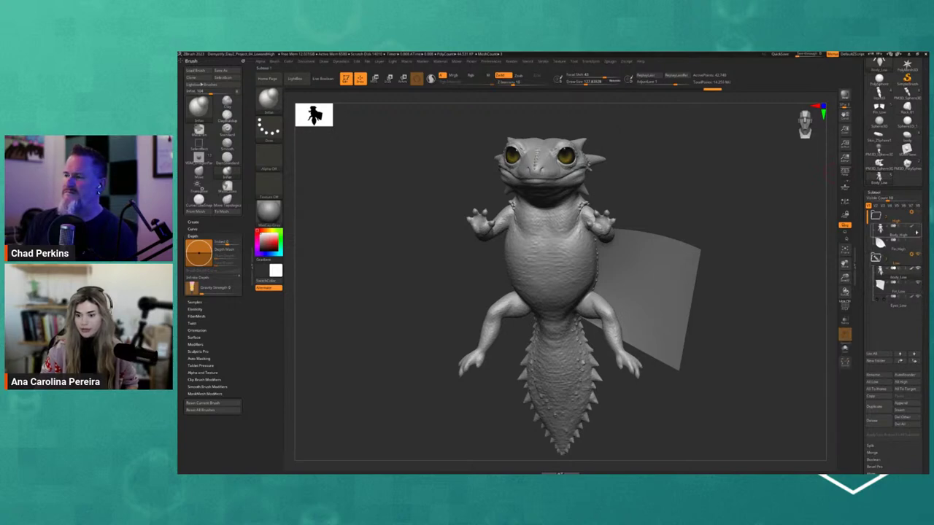
- Toggle the FBX Embed Maps option on and back off
left_click(611, 62)
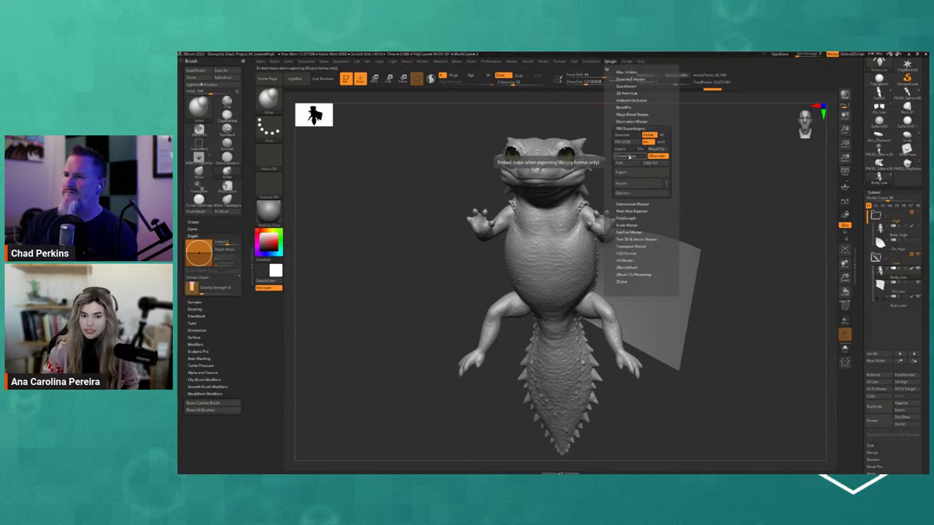
left_click(629, 156)
left_click(627, 156)
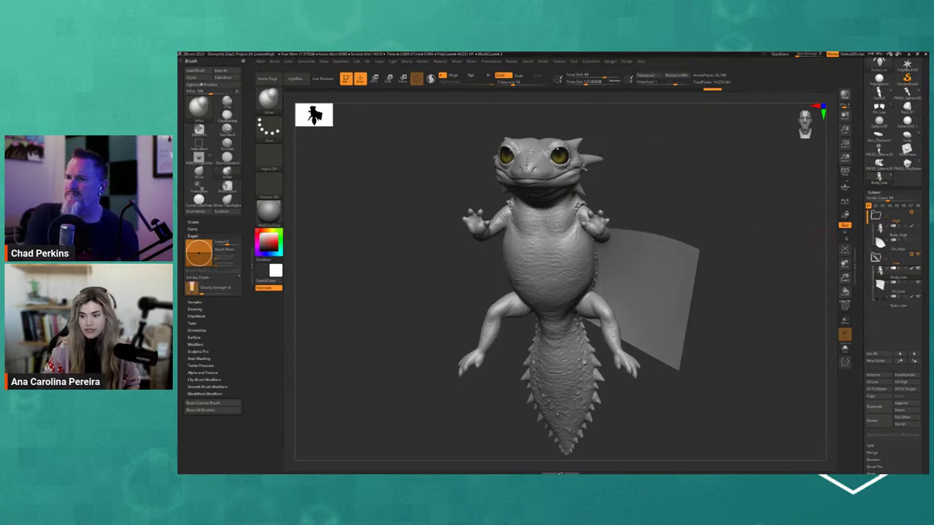
- Make the High folder's meshes visible, revealing the detailed wing fin in front view
left_click(913, 214)
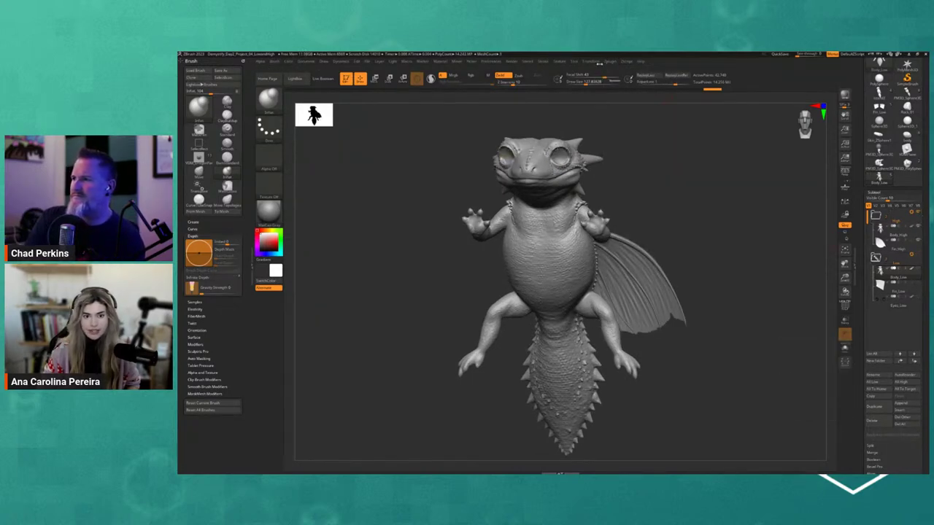
left_click(609, 62)
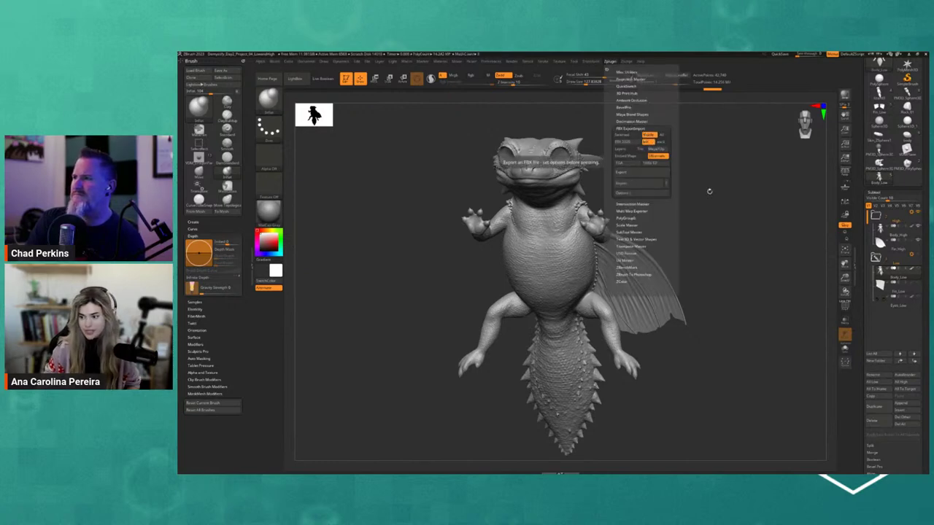
left_click_drag(707, 191, 809, 248)
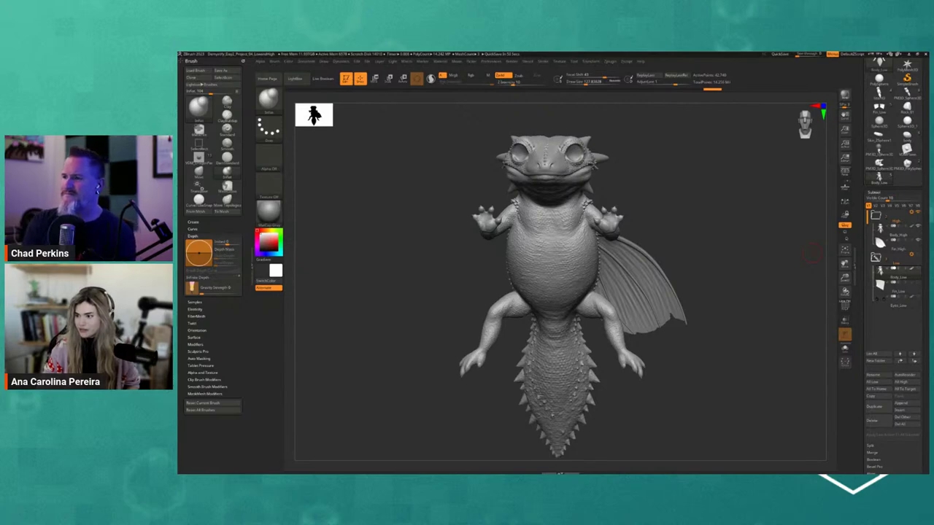
key("alt+Tab")
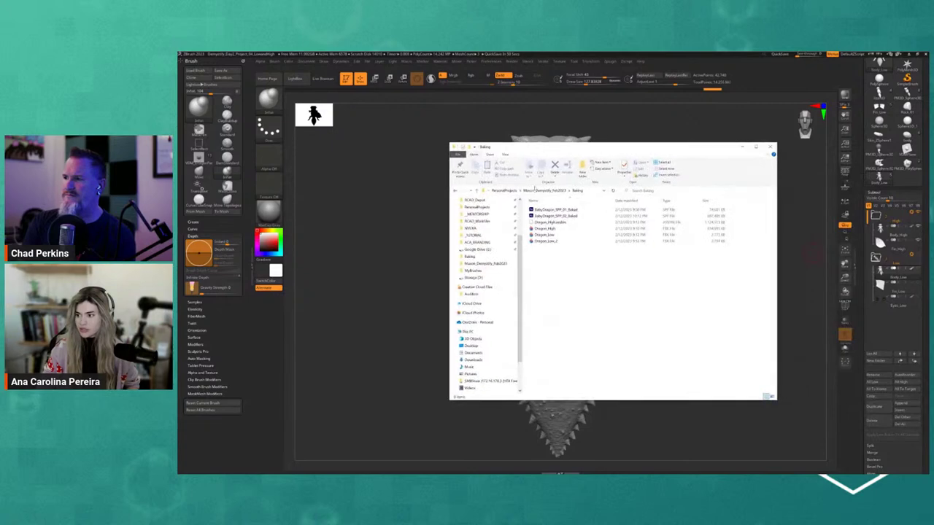
left_click(548, 235)
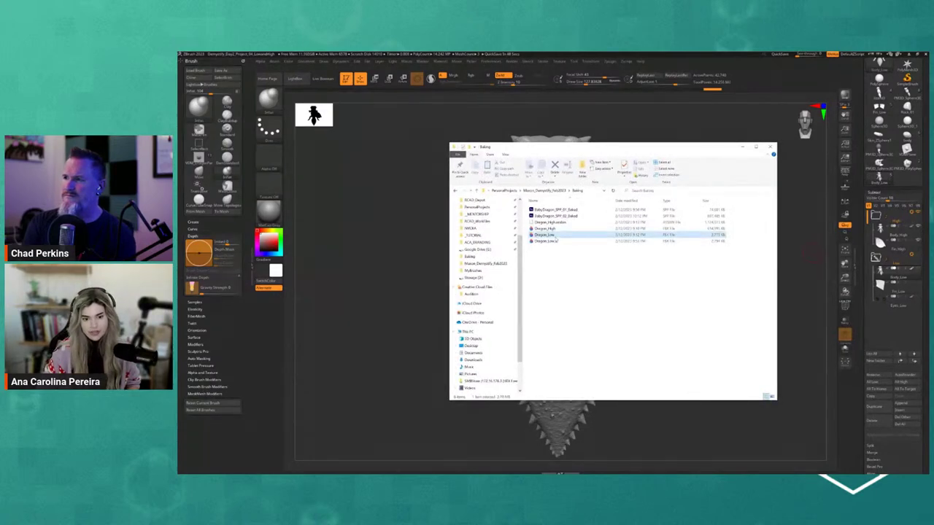
left_click(551, 229)
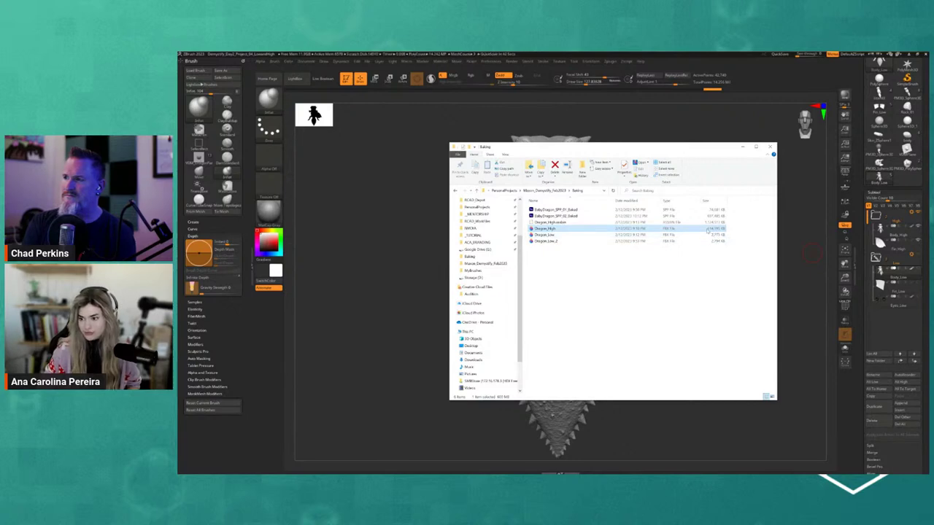
left_click(706, 235)
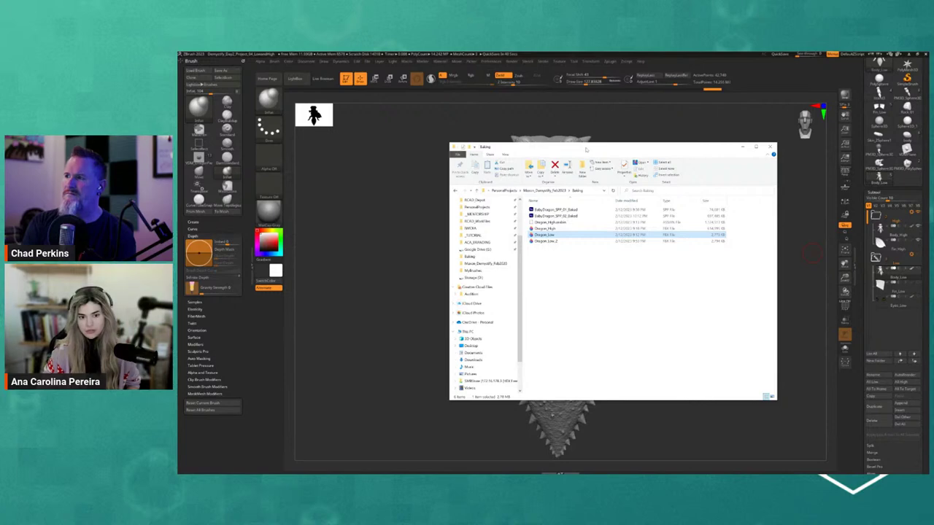
left_click_drag(586, 150, 552, 146)
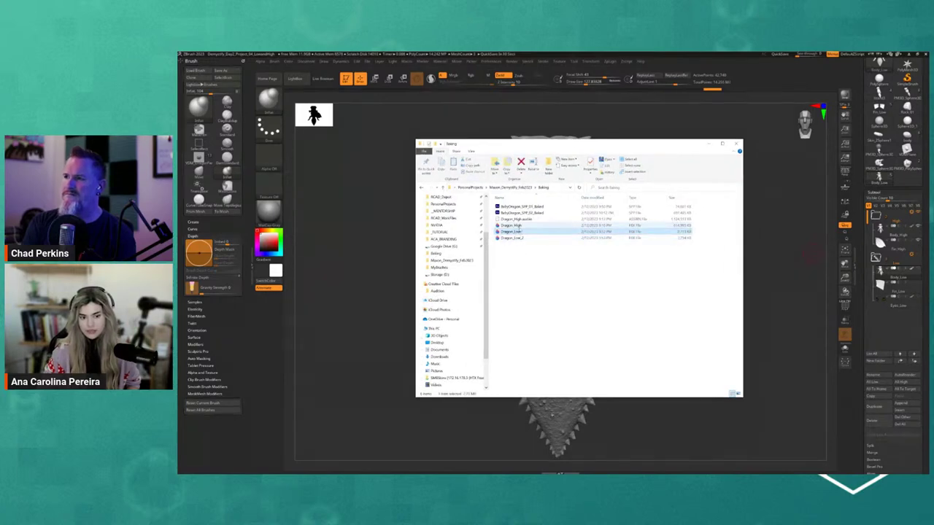
left_click(512, 225, "ctrl")
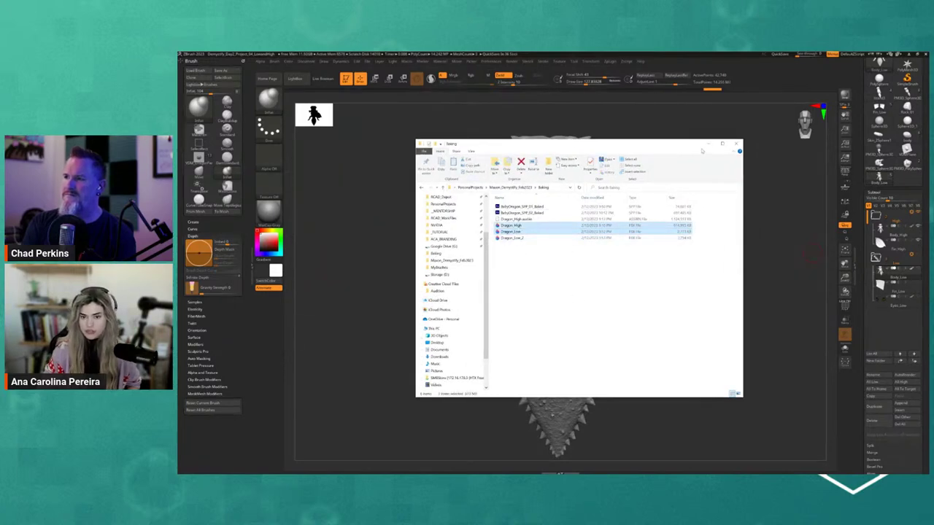
left_click(710, 145)
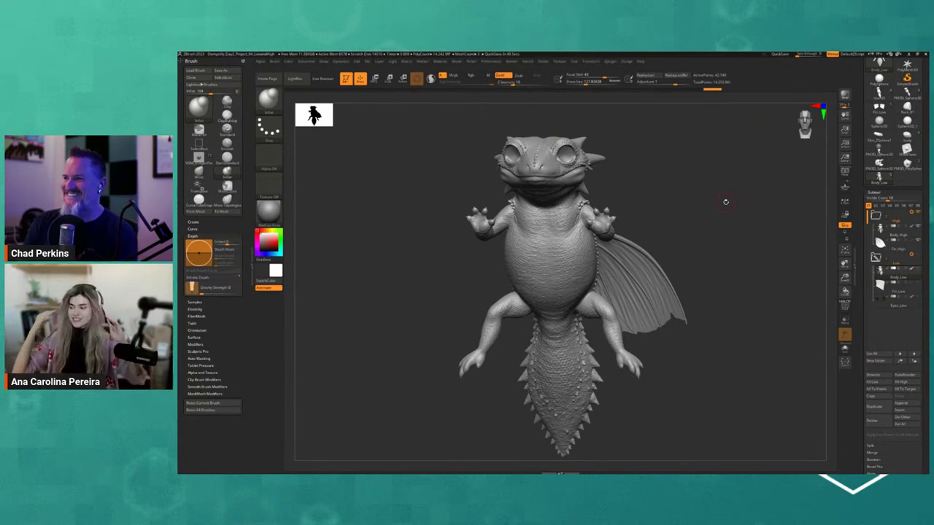
- Orbit the dragon sculpt to three-quarter and right-facing views, then minimize ZBrush
left_click_drag(637, 212, 680, 227)
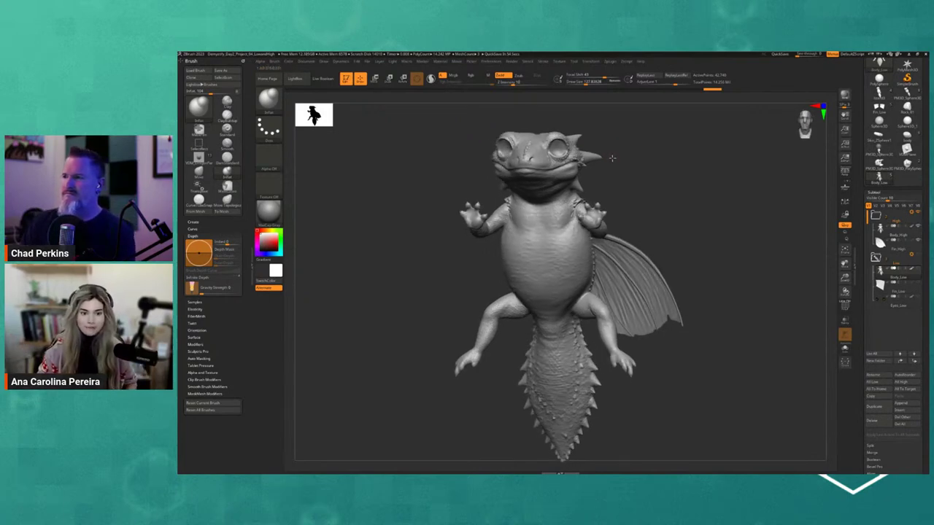
mouse_move(574, 151)
left_mouse_down()
mouse_move(633, 202)
mouse_move(698, 202)
left_mouse_up()
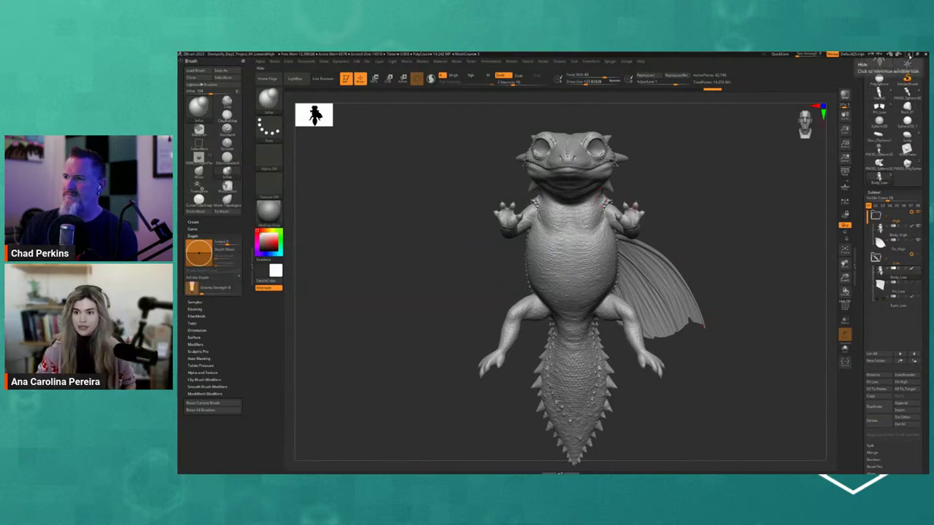
left_click(908, 56)
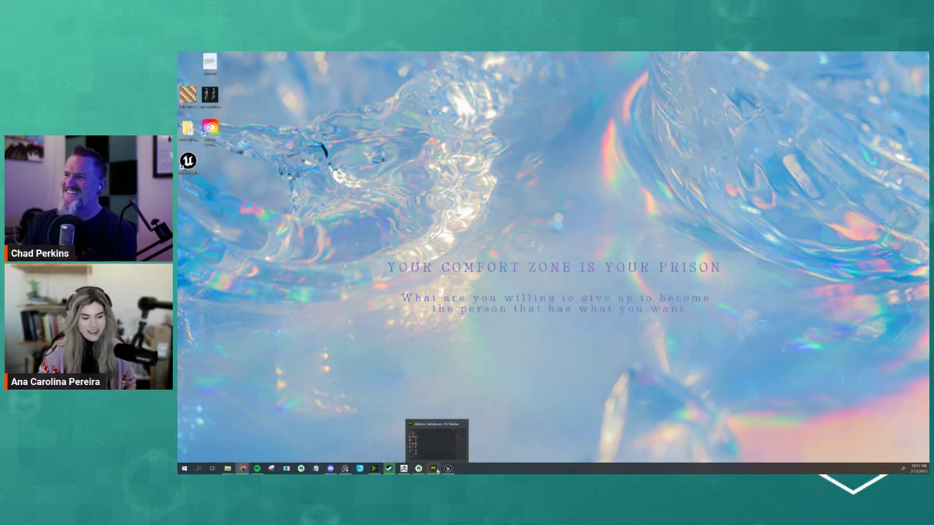
- Bring up the Substance 3D Painter window and adjust the split between its 3D and UV views
left_click(434, 469)
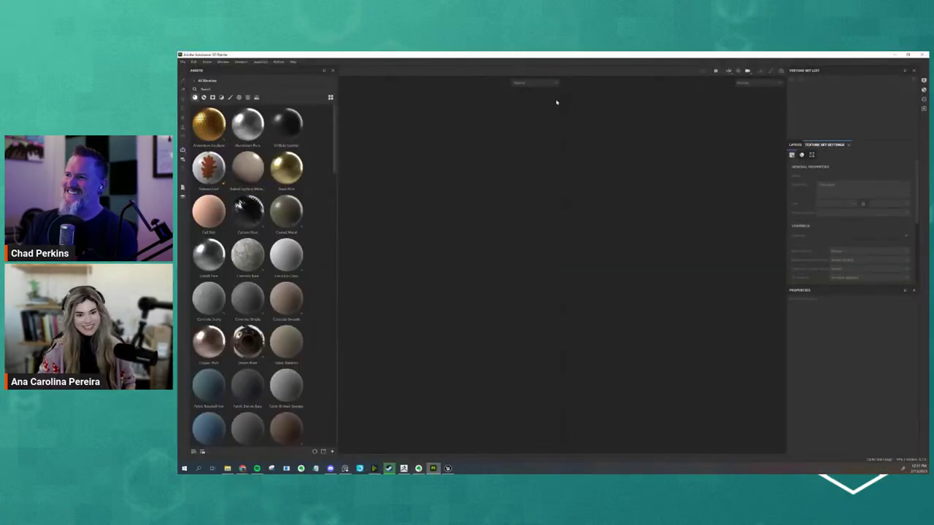
left_click_drag(558, 104, 658, 139)
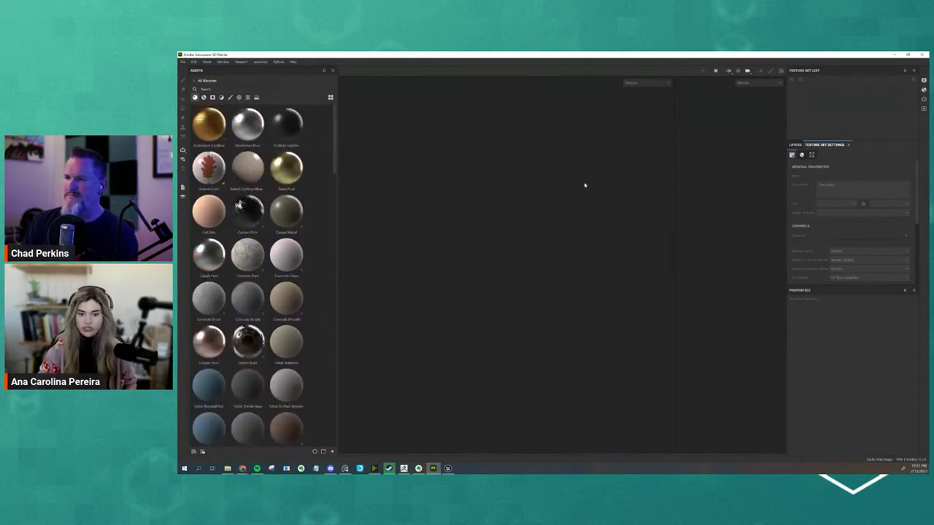
left_click_drag(673, 273, 642, 279)
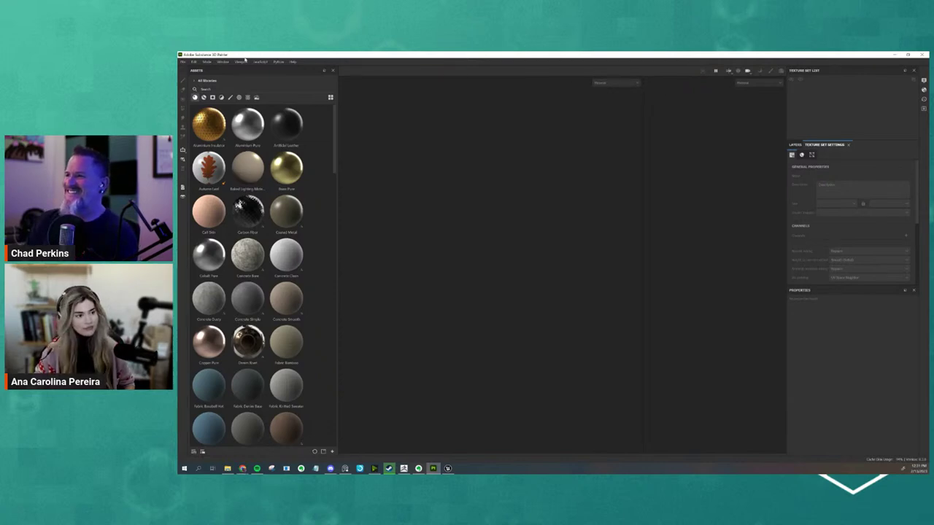
left_click(183, 62)
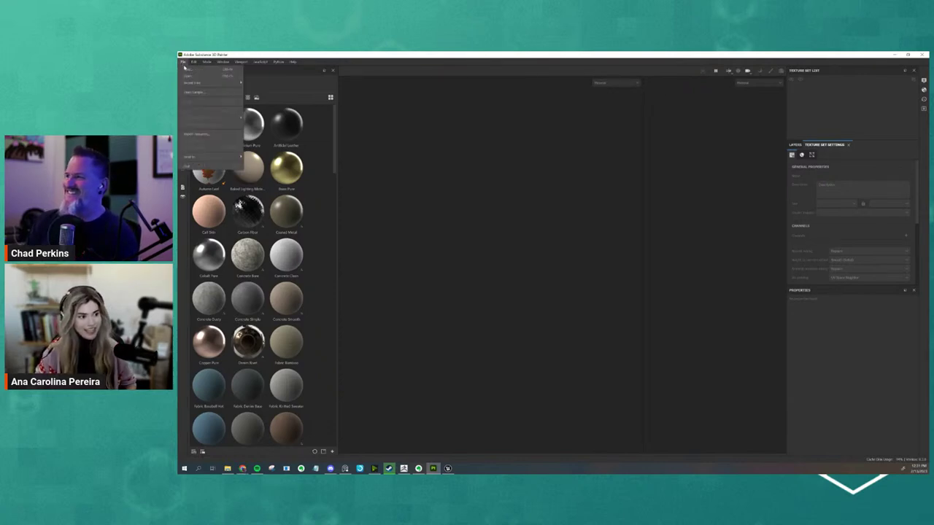
- Start a new project using the Dragon_Low_2 mesh file
left_click(187, 68)
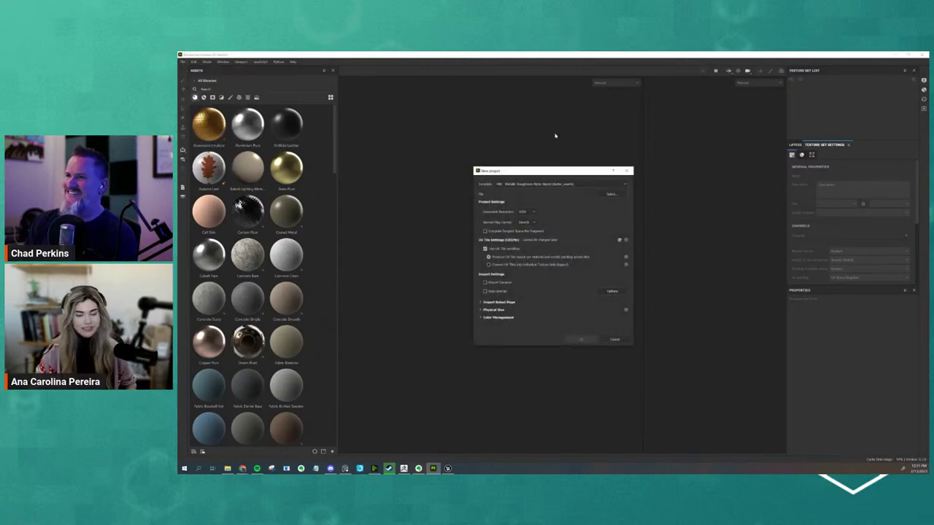
left_click_drag(549, 167, 541, 163)
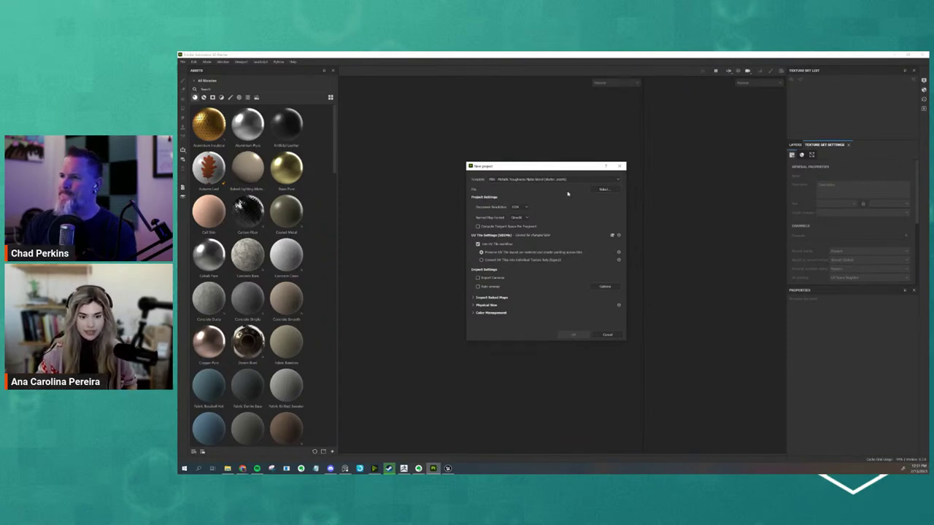
left_click(604, 191)
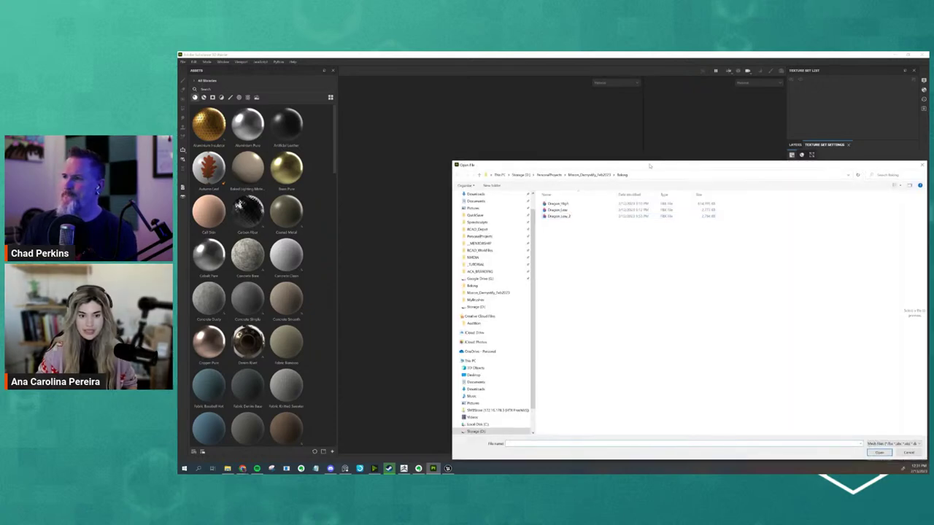
left_click_drag(649, 165, 549, 145)
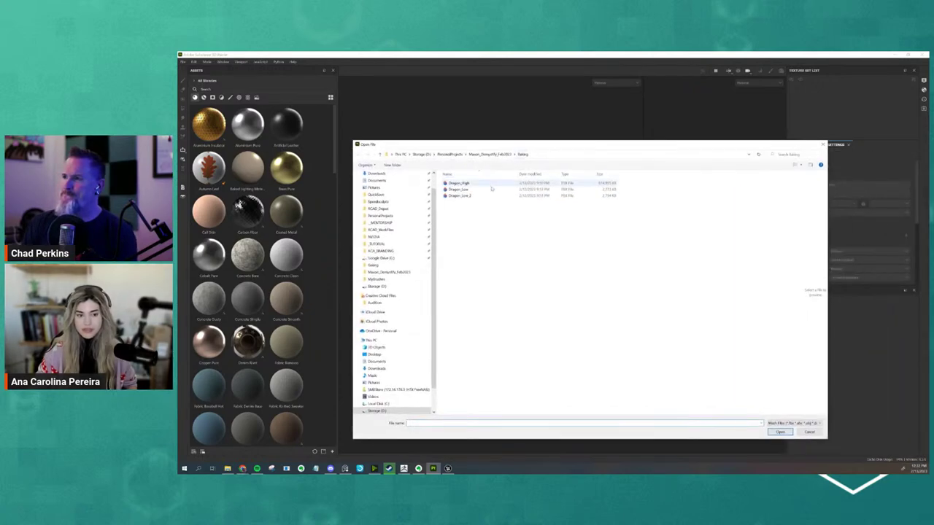
left_click(452, 196)
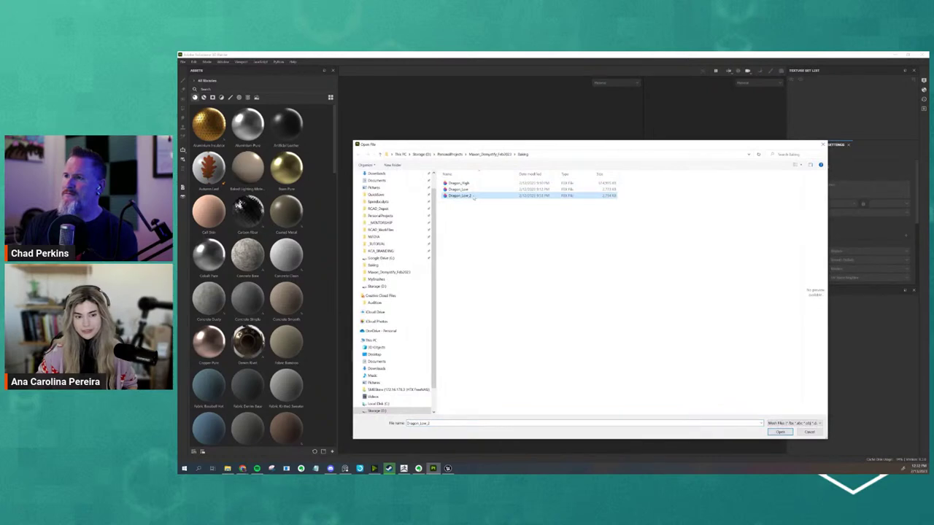
left_click(780, 432)
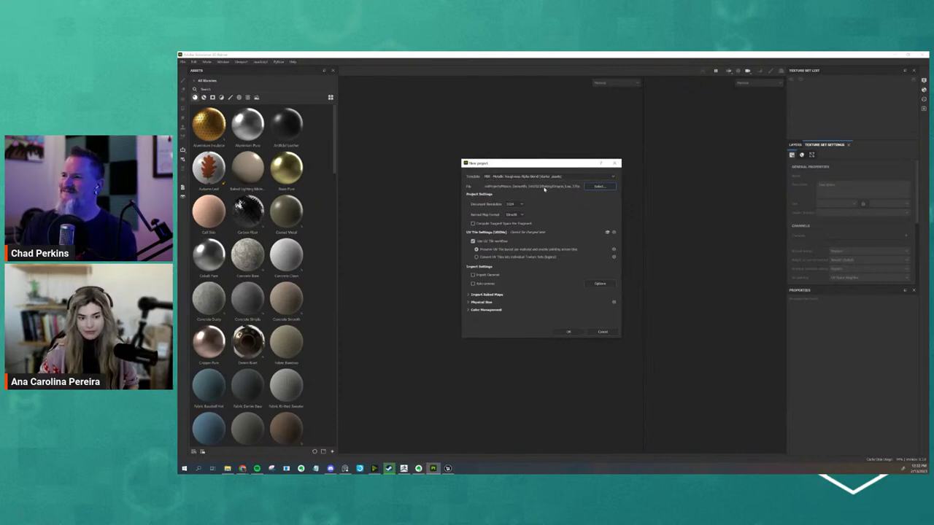
- Set the document resolution to 2048 and create the project
left_click(514, 204)
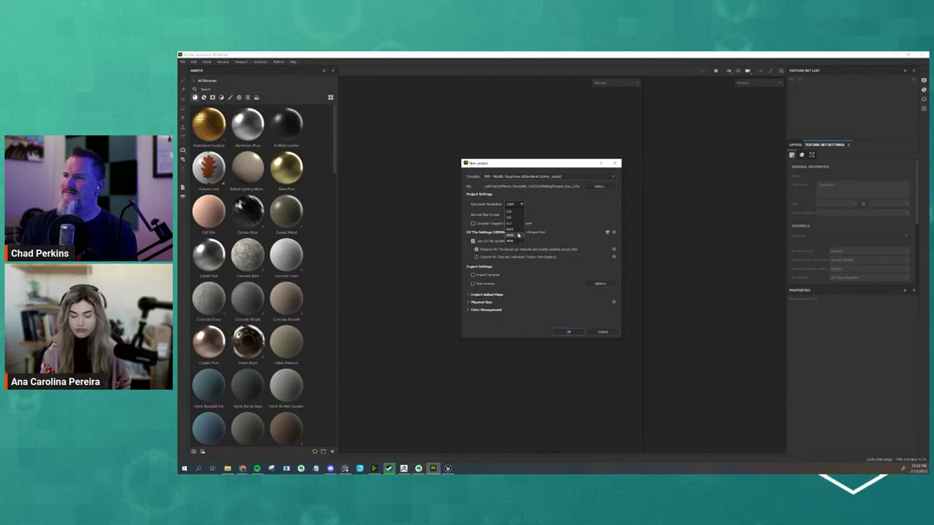
left_click(518, 234)
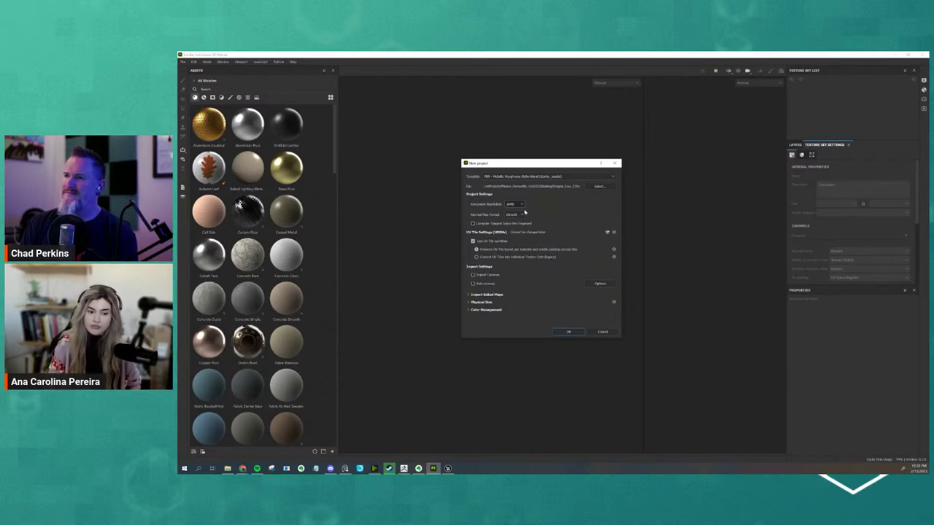
left_click(511, 205)
left_click(515, 222)
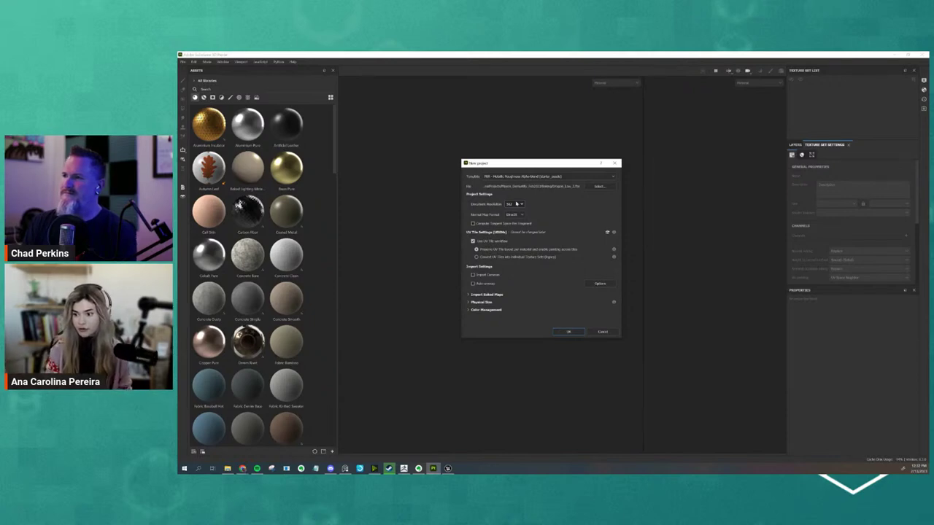
left_click(516, 204)
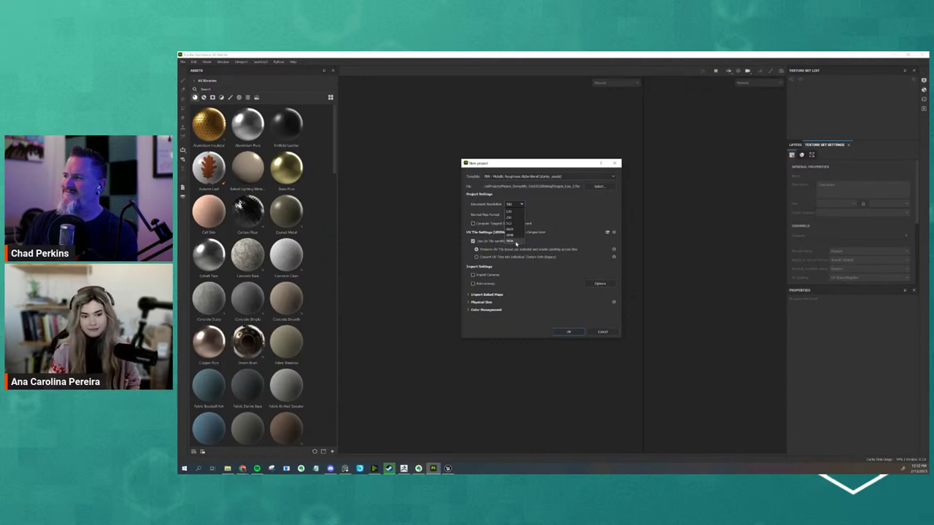
left_click(518, 234)
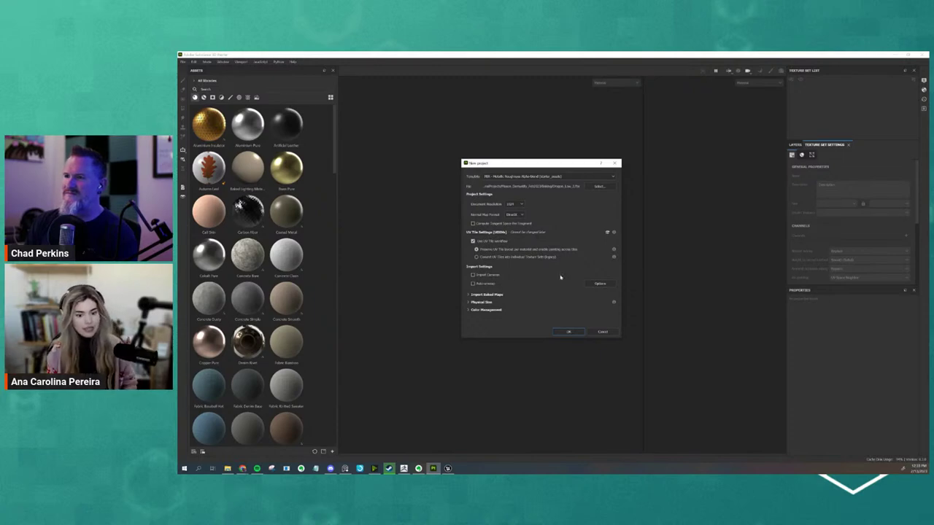
left_click(568, 332)
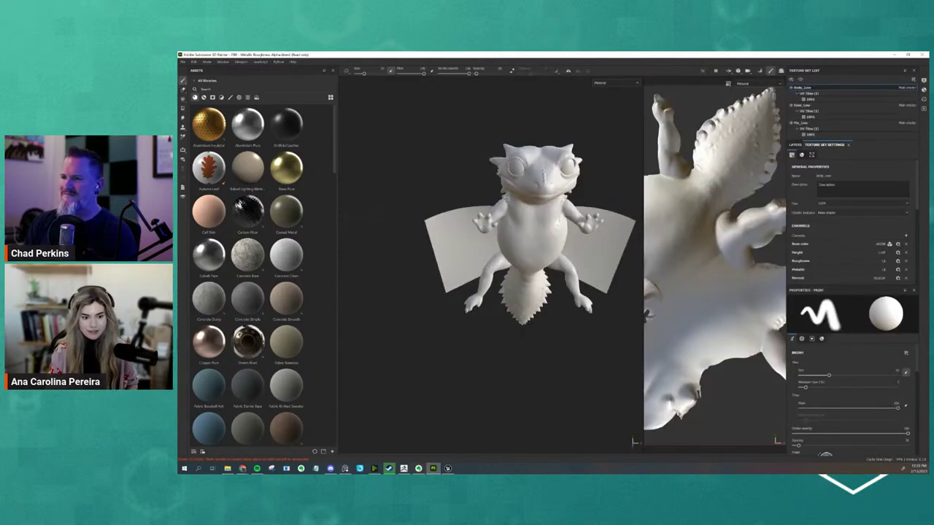
- Paint trial height strokes down the dragon's belly and undo each of them
left_click_drag(574, 310, 510, 314, "alt")
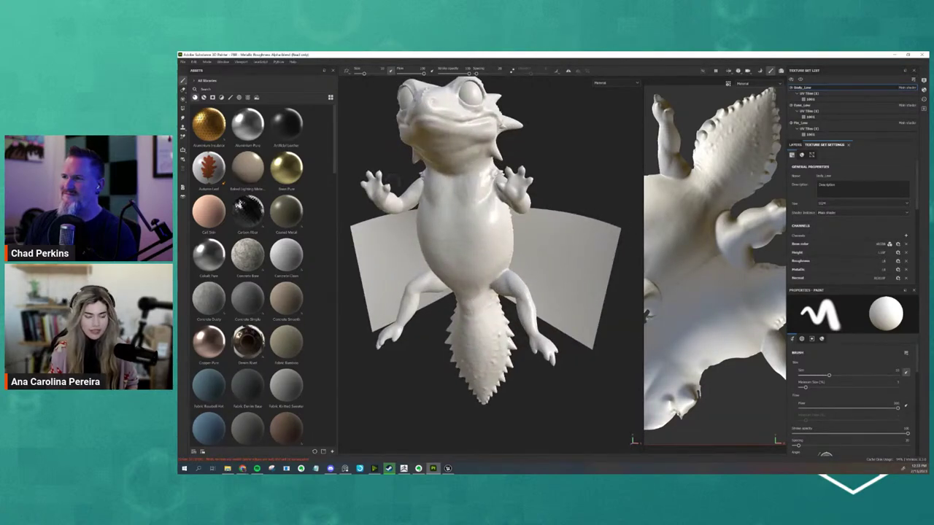
mouse_move(388, 181)
left_mouse_down("alt")
mouse_move(413, 240)
mouse_move(429, 203)
mouse_move(449, 261)
mouse_move(452, 252)
left_mouse_up("alt")
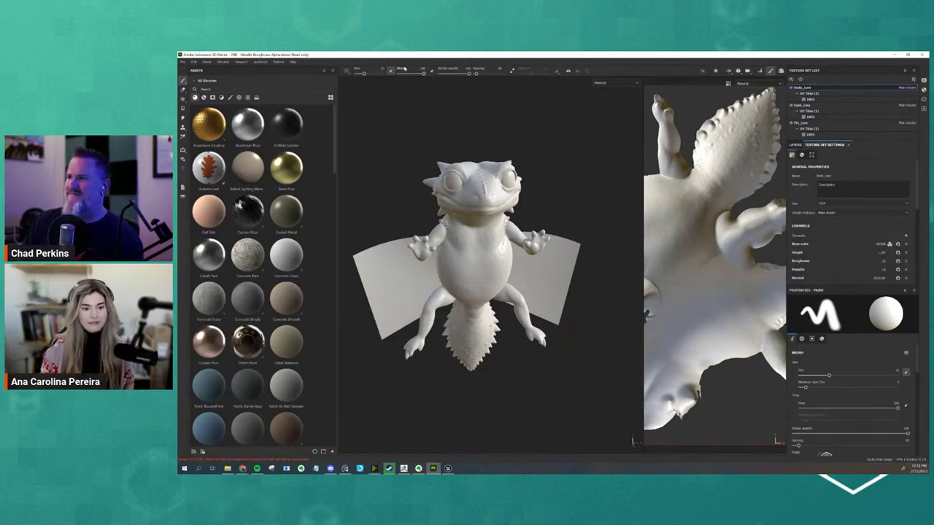
left_click_drag(643, 118, 558, 118)
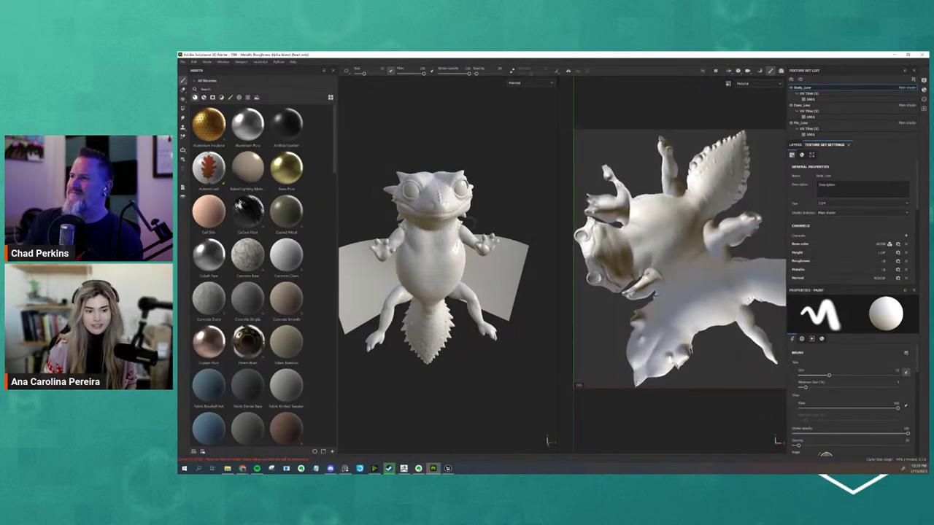
mouse_move(434, 277)
left_mouse_down("alt")
mouse_move(474, 262)
mouse_move(438, 281)
left_mouse_up("alt")
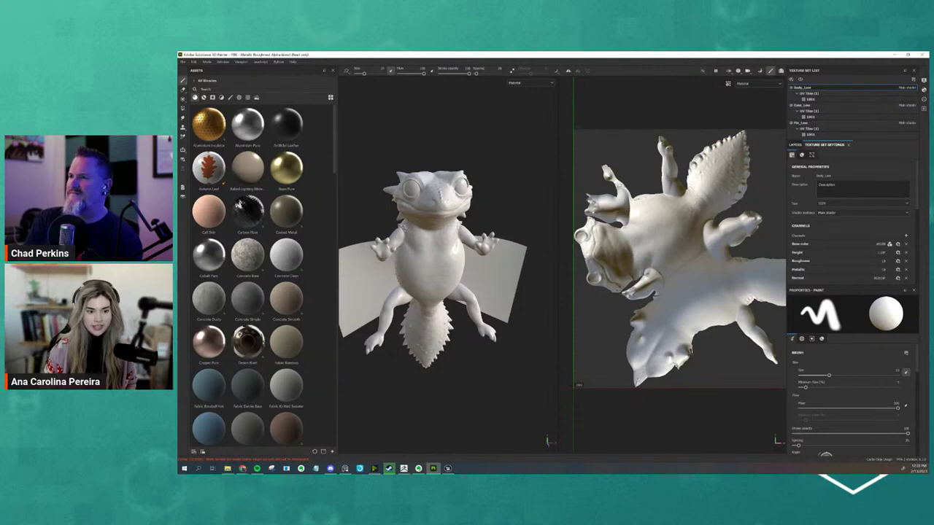
left_click_drag(442, 175, 441, 273)
left_click_drag(416, 233, 423, 296)
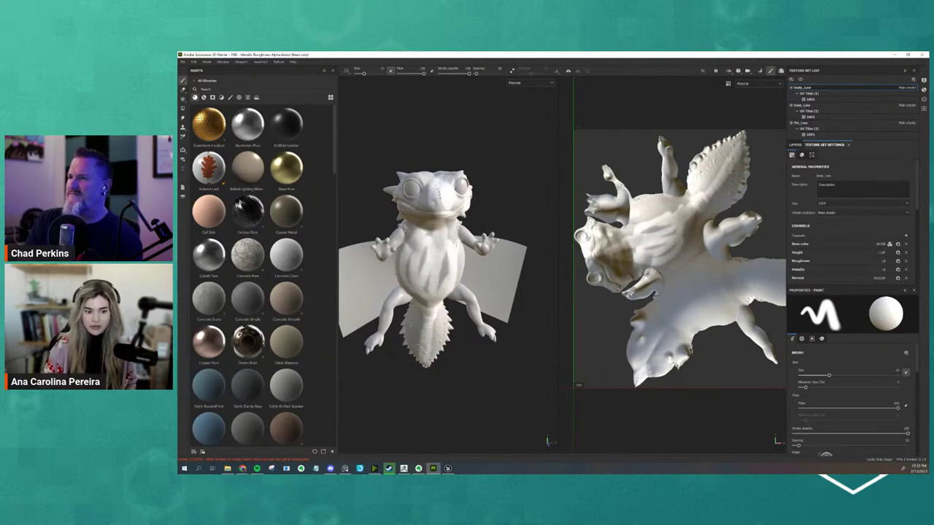
key("ctrl+z")
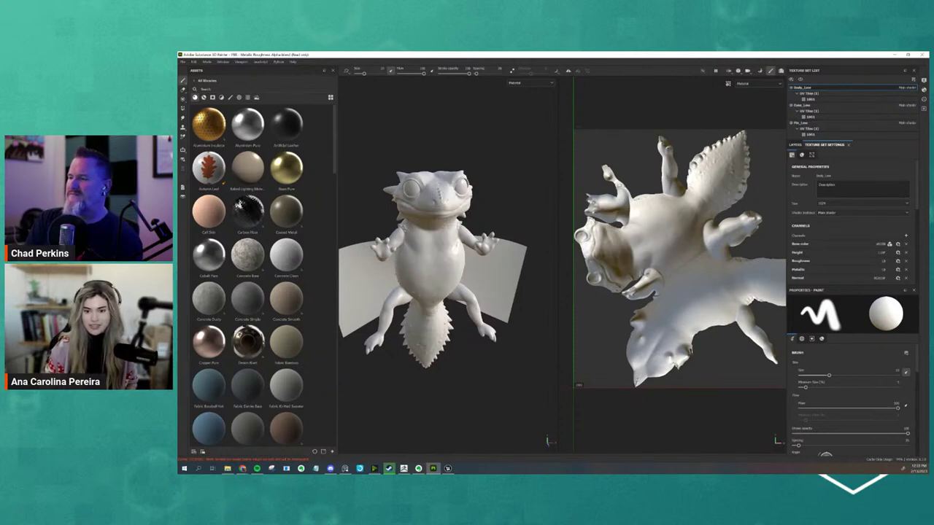
mouse_move(425, 352)
left_mouse_down()
mouse_move(416, 276)
mouse_move(446, 219)
left_mouse_up()
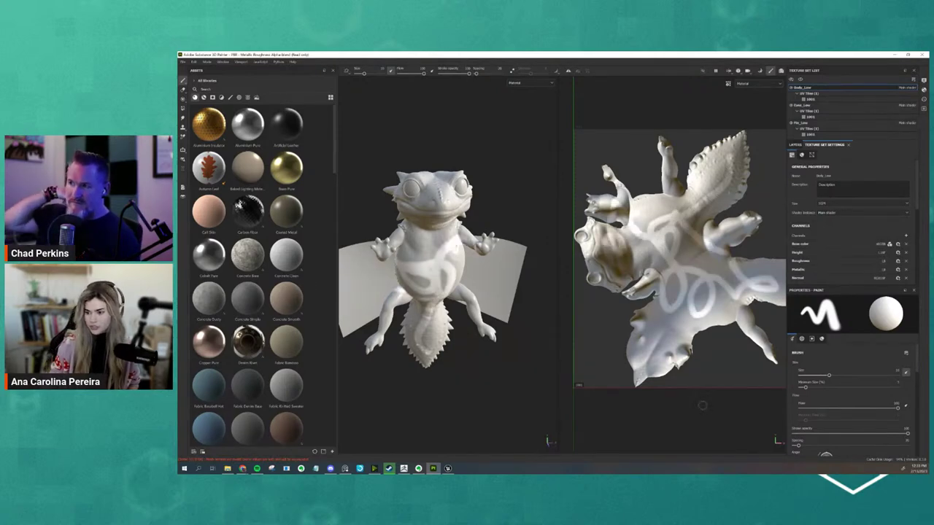
key("ctrl+z")
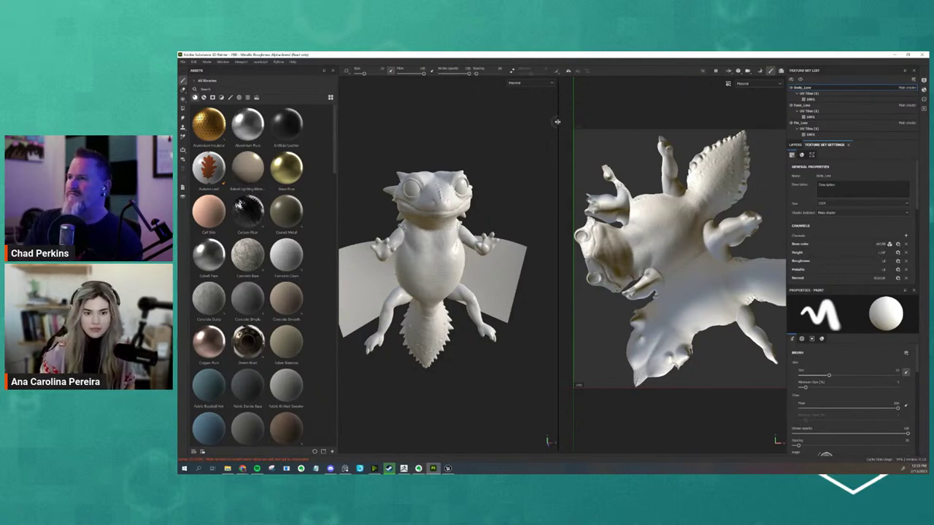
- Widen the 3D view over the UV view and orbit the dragon to three-quarter view
left_click_drag(557, 122, 688, 145)
left_click_drag(735, 150, 728, 151)
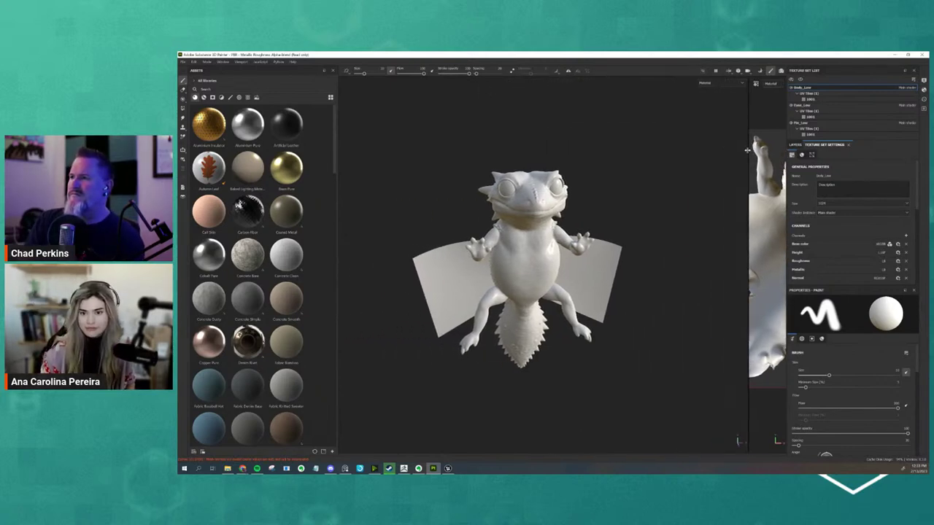
left_click_drag(649, 203, 591, 201, "alt")
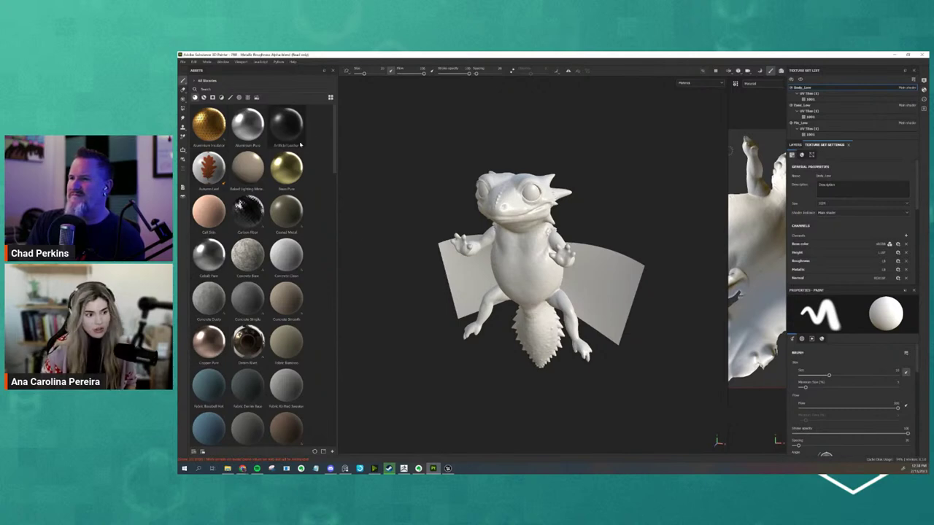
scroll(248, 278, "down", 5)
scroll(248, 277, "down", 5)
scroll(248, 277, "up", 2)
scroll(248, 278, "up", 4)
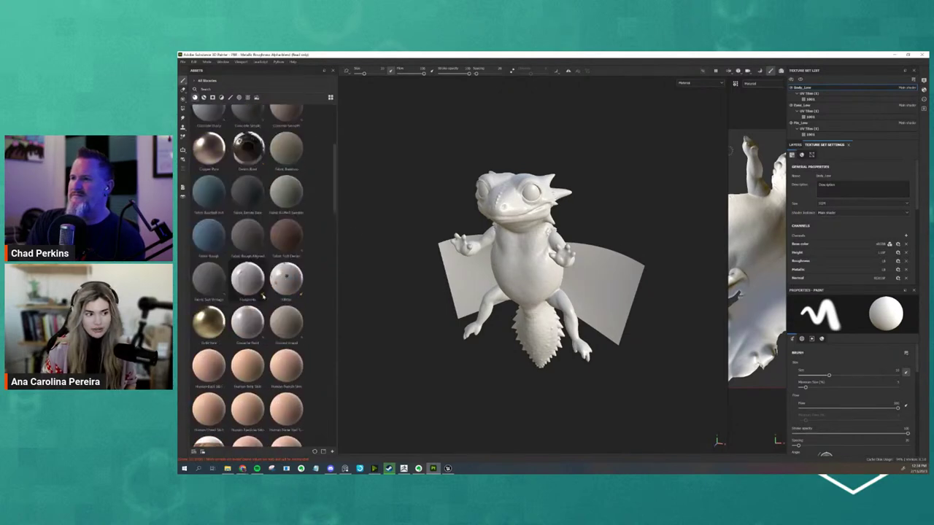
scroll(248, 277, "up", 4)
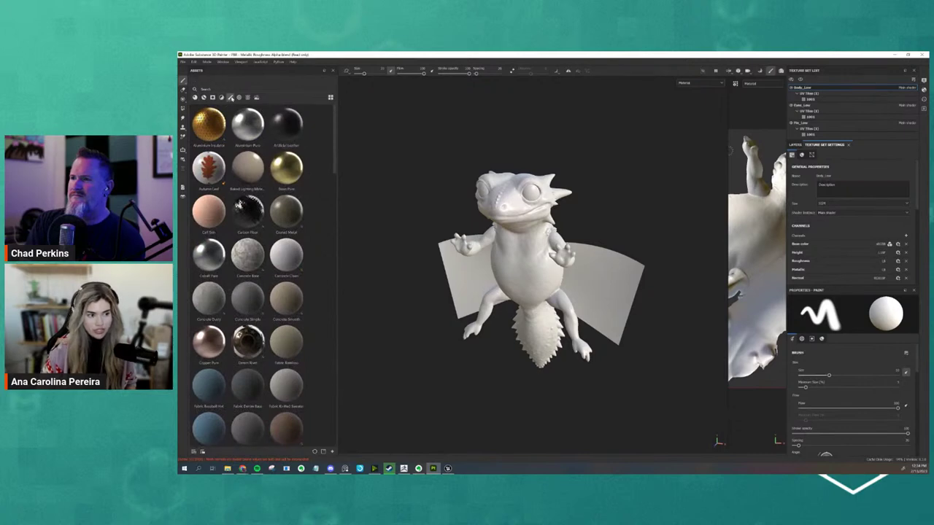
left_click(231, 98)
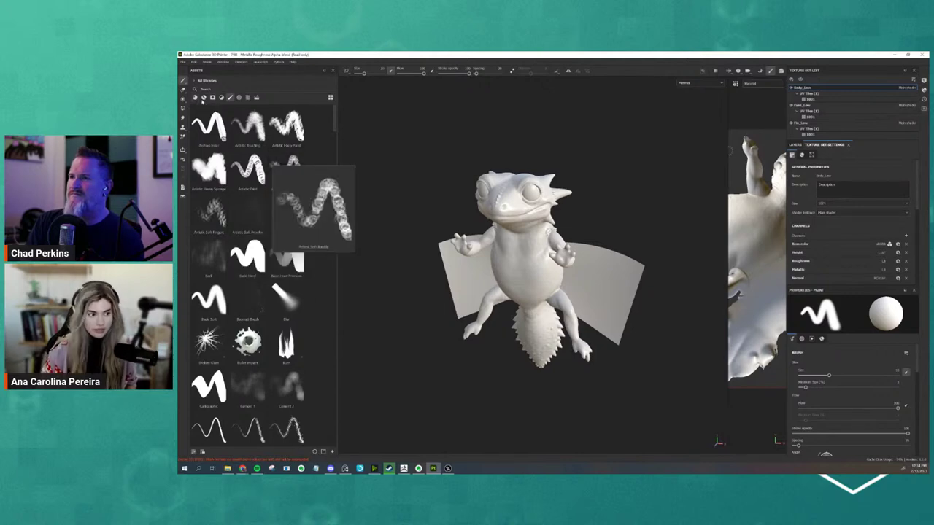
left_click(247, 99)
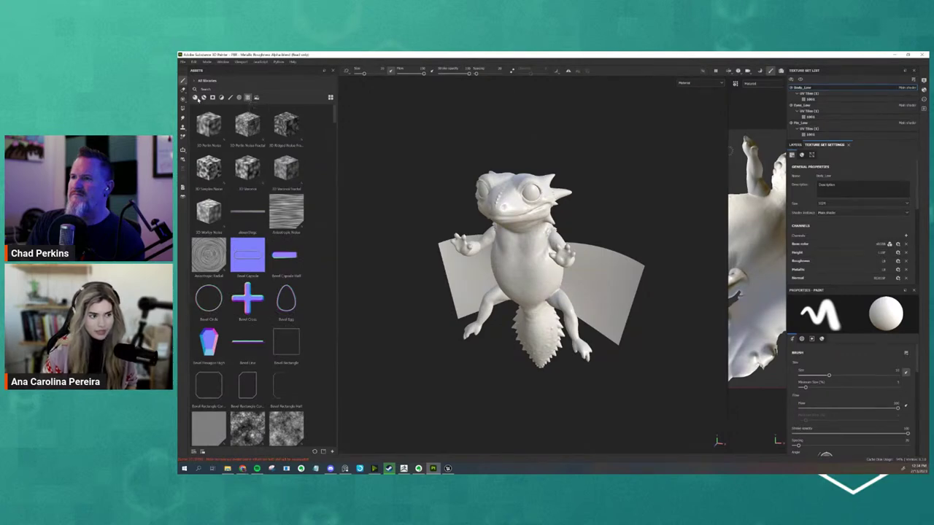
left_click(195, 97)
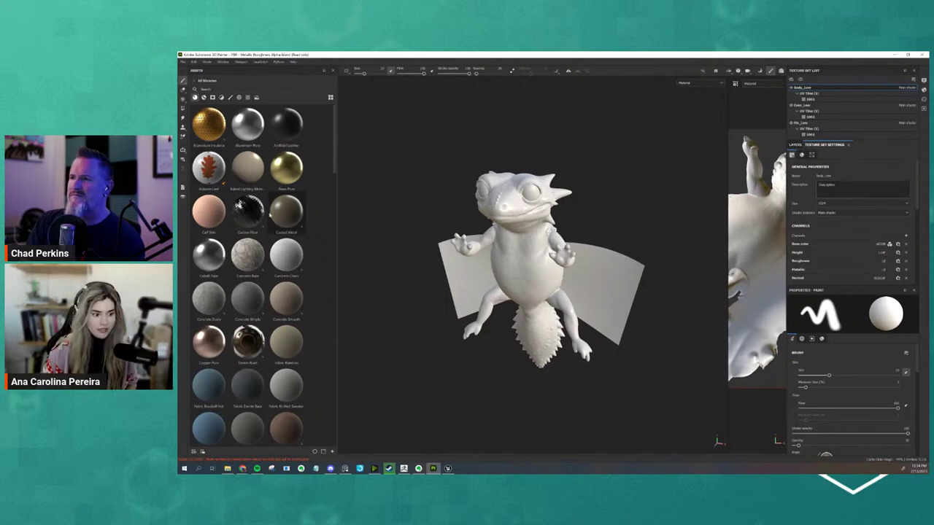
mouse_move(286, 168)
left_mouse_down()
mouse_move(531, 258)
mouse_move(488, 194)
mouse_move(469, 191)
left_mouse_up()
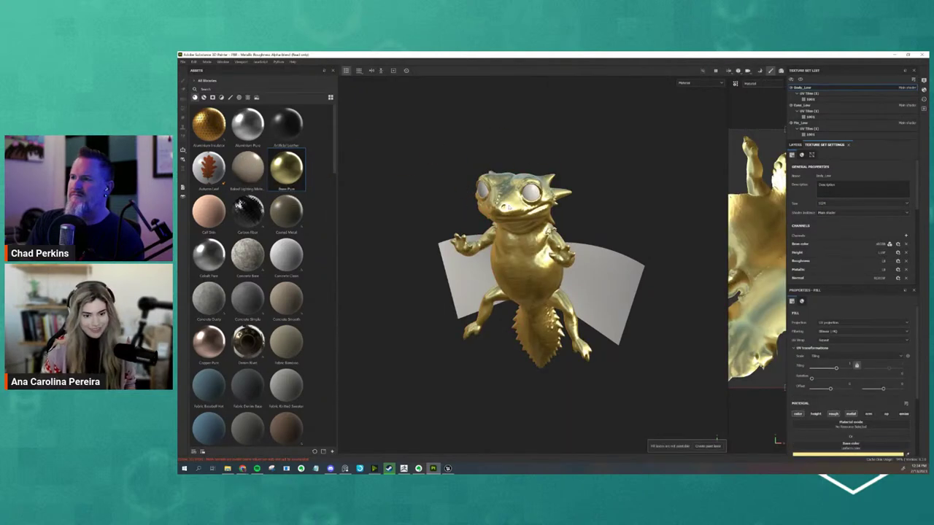
left_click_drag(605, 371, 563, 365, "alt")
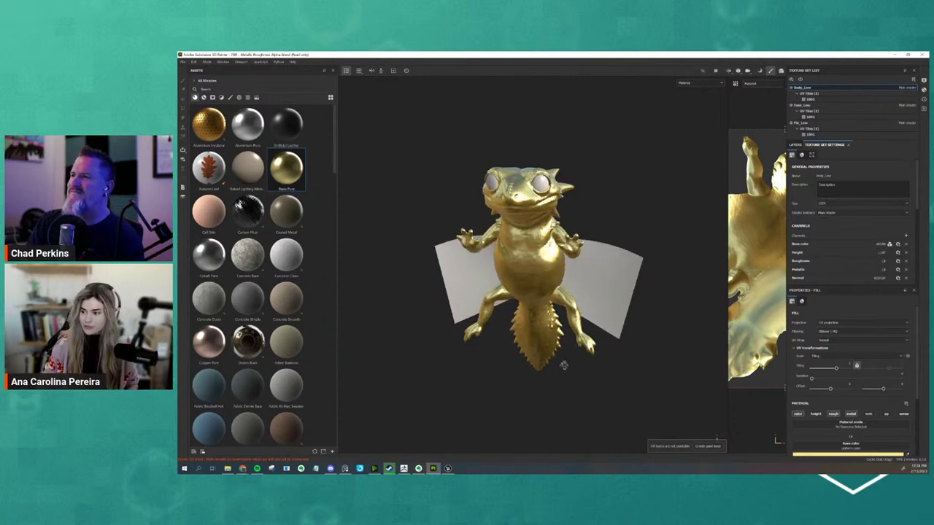
key("ctrl+z")
scroll(297, 232, "down", 5)
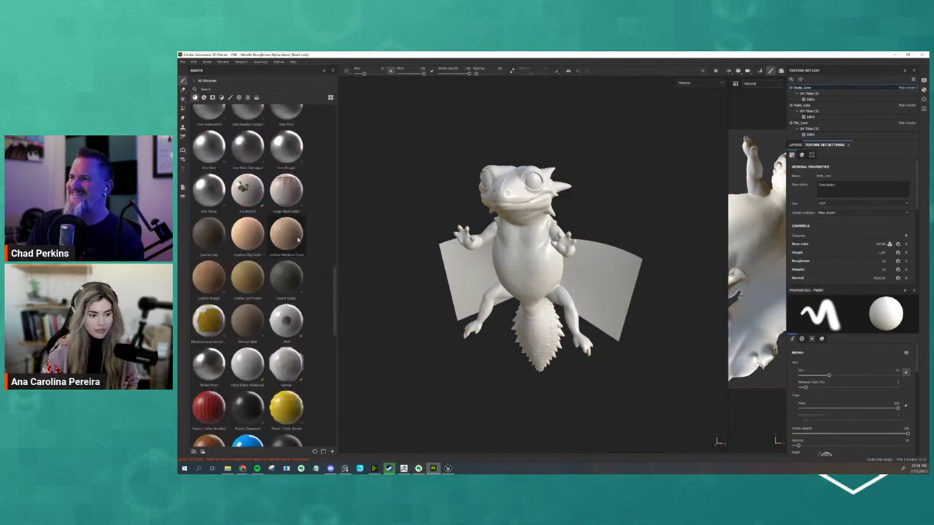
scroll(297, 232, "down", 5)
left_click_drag(286, 167, 509, 219)
left_click_drag(522, 364, 503, 366, "alt")
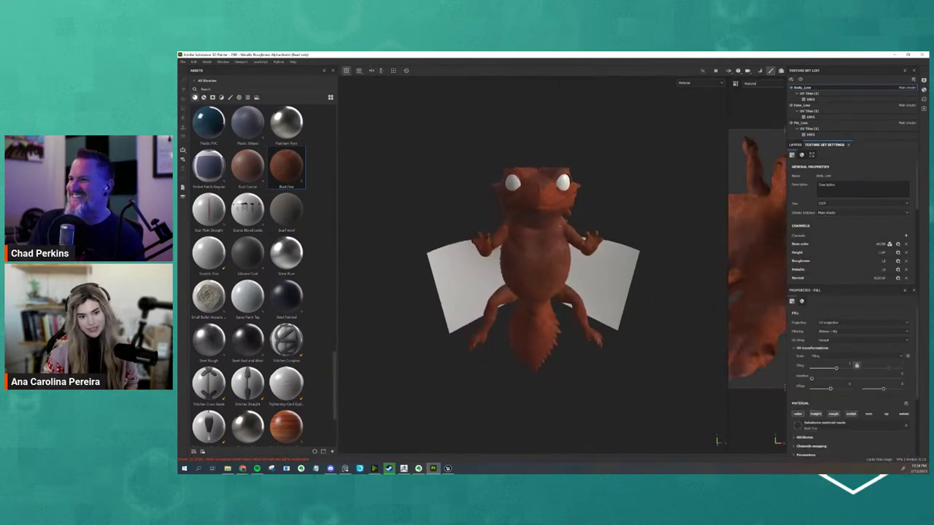
key("ctrl+z")
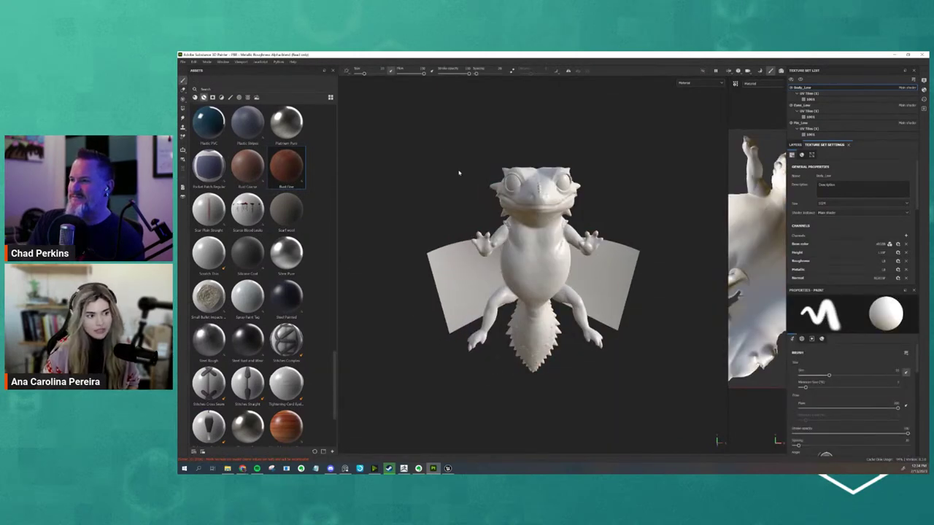
left_click_drag(459, 173, 437, 175, "alt")
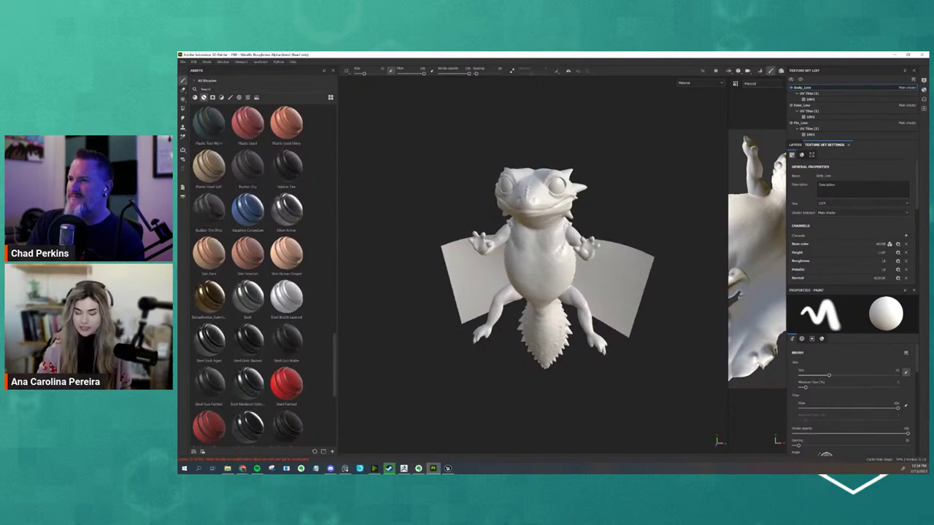
scroll(248, 212, "down", 6)
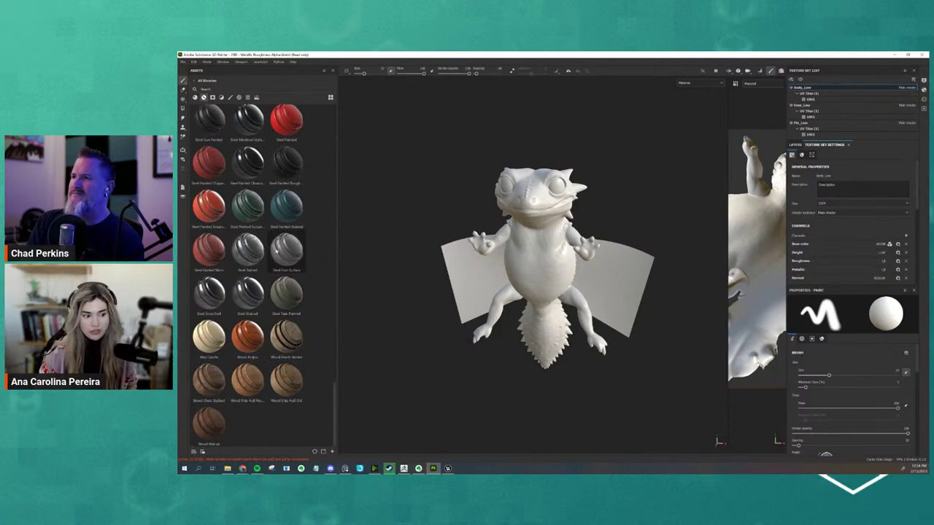
scroll(288, 208, "up", 3)
left_click_drag(286, 255, 528, 221)
left_click_drag(587, 214, 331, 252, "alt")
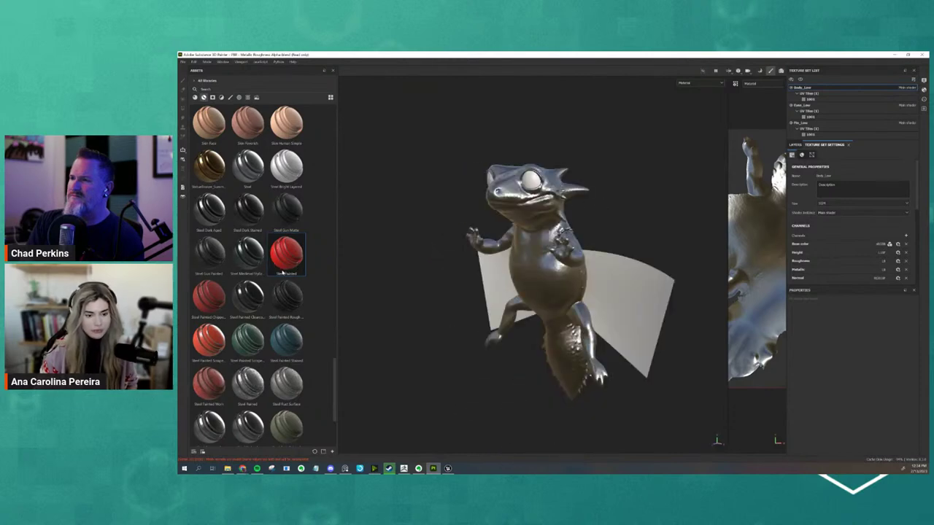
left_click_drag(431, 307, 458, 303, "alt")
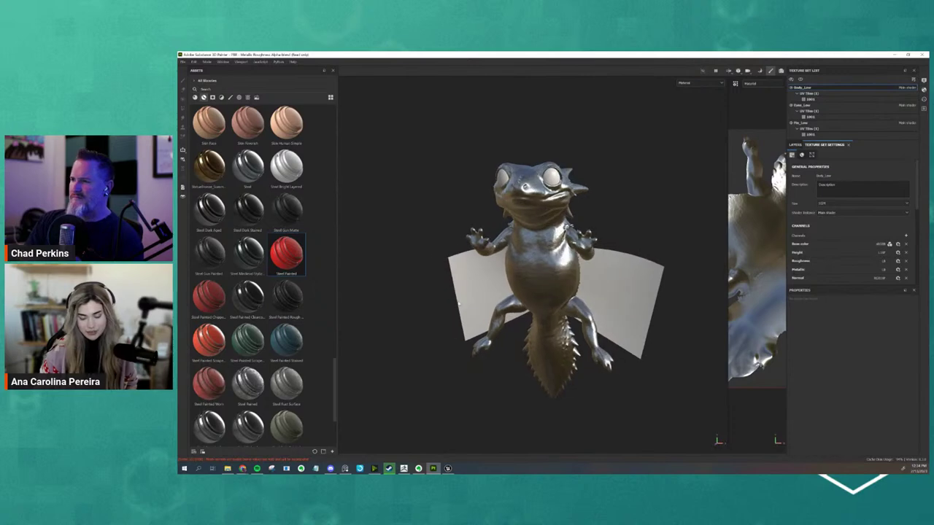
key("ctrl+z")
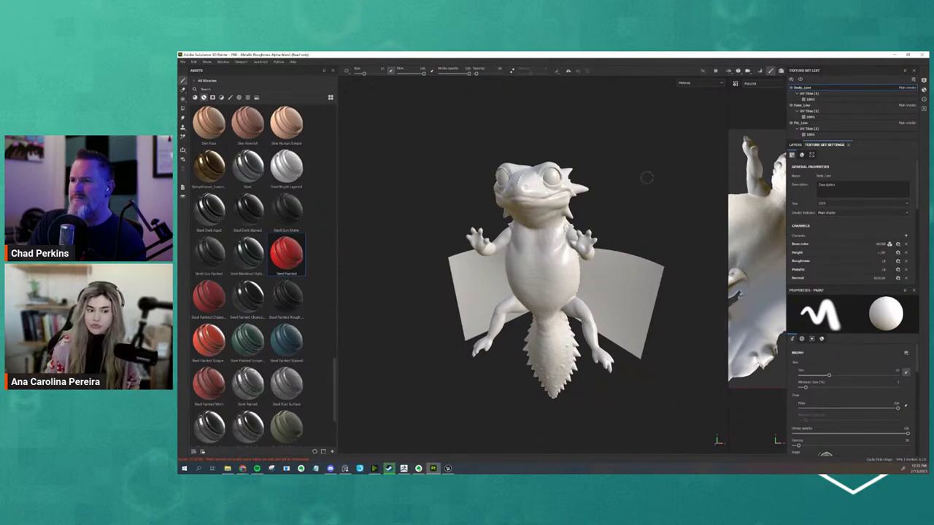
- Orbit the dragon around to a head-on view, then widen the UV view beside it
left_click_drag(598, 228, 562, 223, "alt")
left_click_drag(434, 241, 622, 237, "alt")
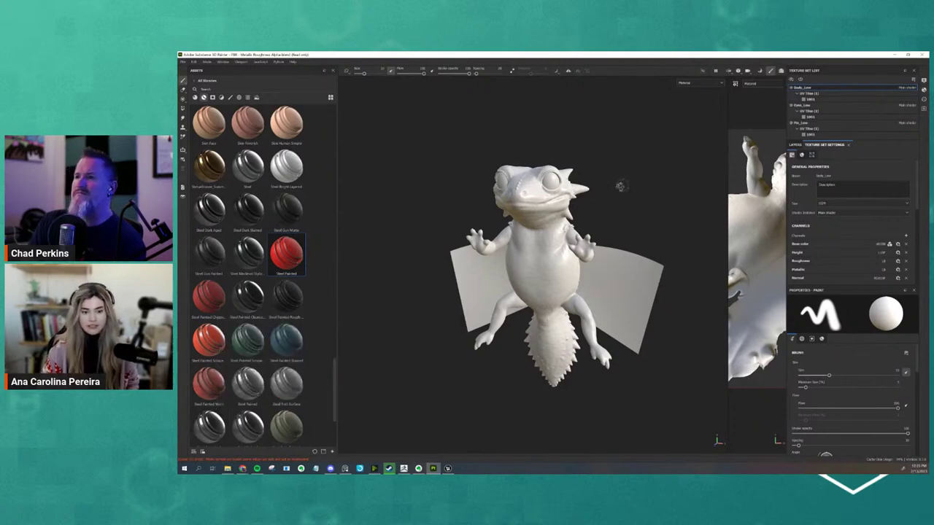
left_click_drag(617, 184, 576, 184, "alt")
mouse_move(576, 217)
left_mouse_down("alt")
mouse_move(671, 214)
mouse_move(661, 240)
left_mouse_up("alt")
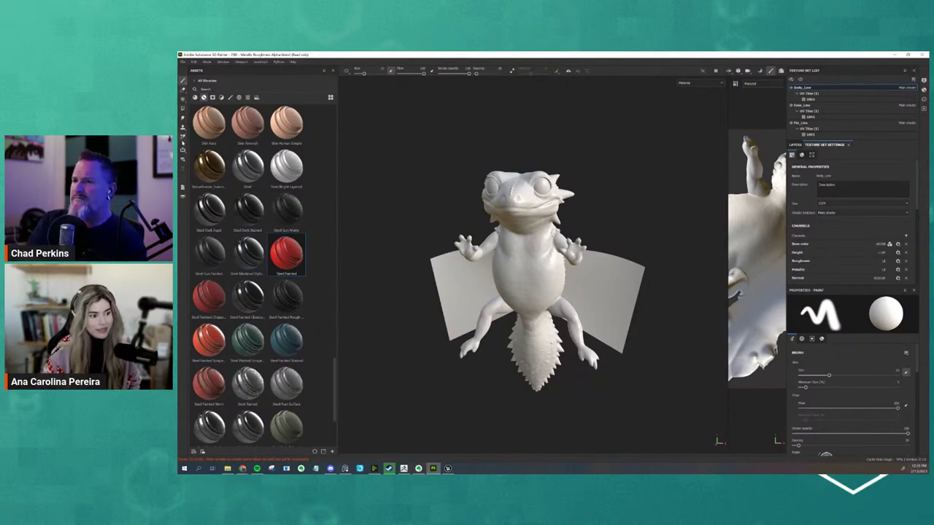
mouse_move(500, 120)
left_mouse_down("alt")
mouse_move(554, 146)
mouse_move(510, 124)
left_mouse_up("alt")
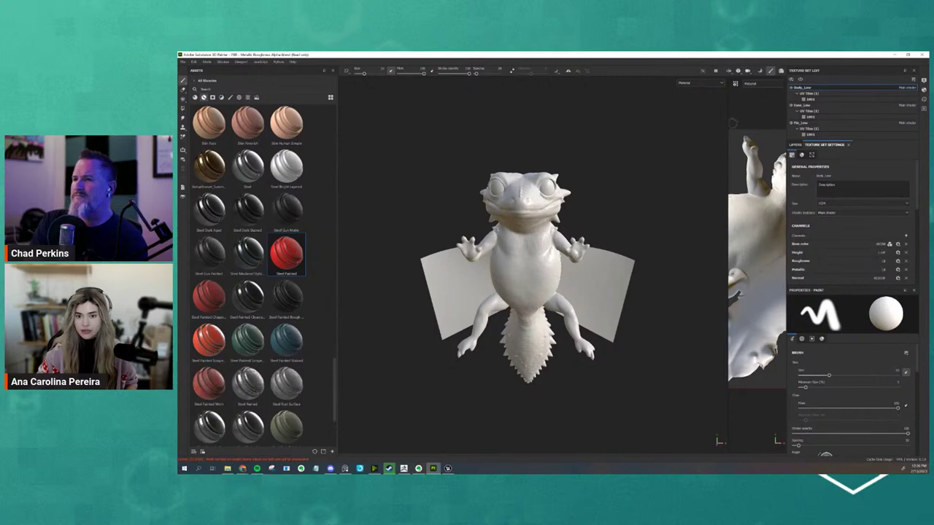
left_click_drag(726, 121, 645, 122)
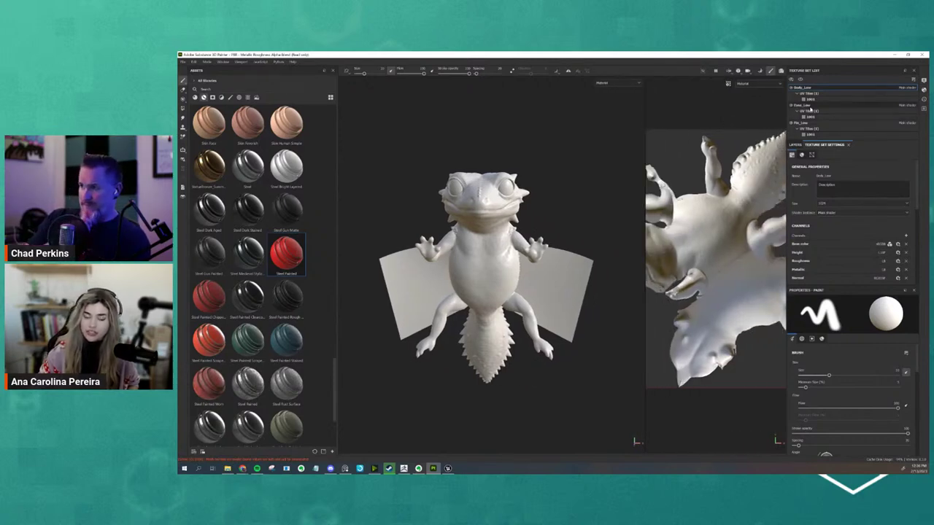
- Inspect the Eyes_Low and Fin_Low texture sets, then return to Body_Low's layer stack
left_click_drag(559, 215, 568, 214, "alt")
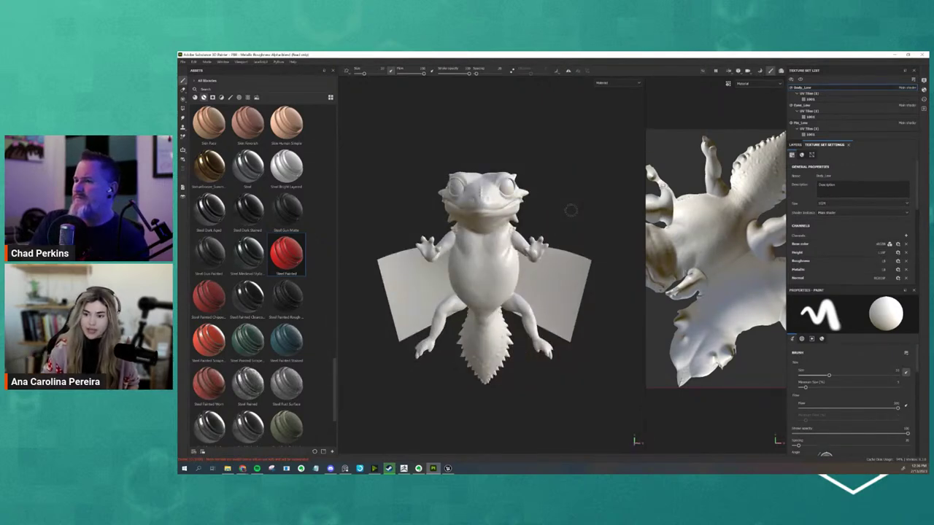
left_click(802, 105)
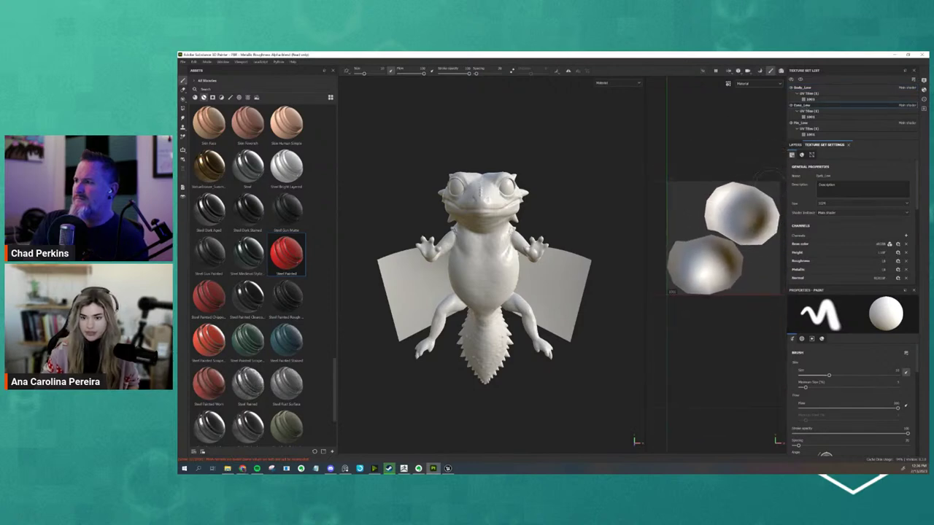
left_click(818, 123)
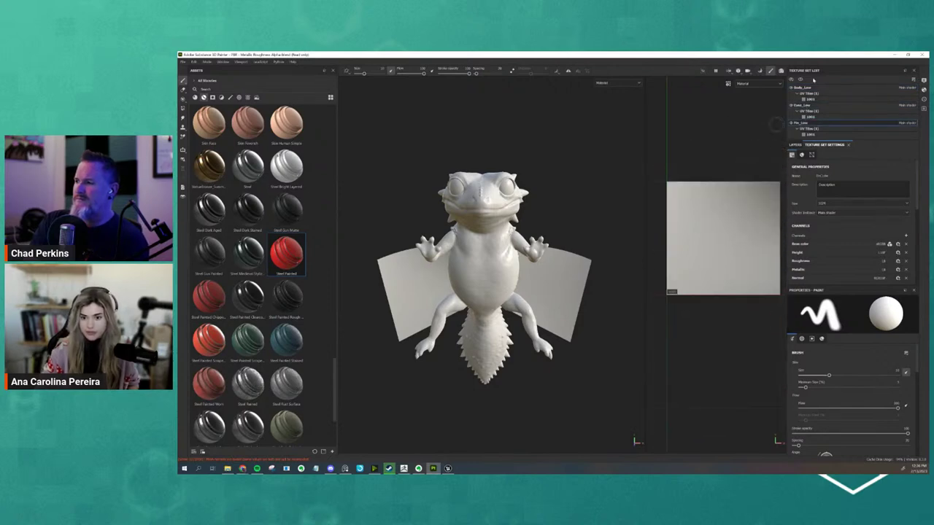
left_click(809, 87)
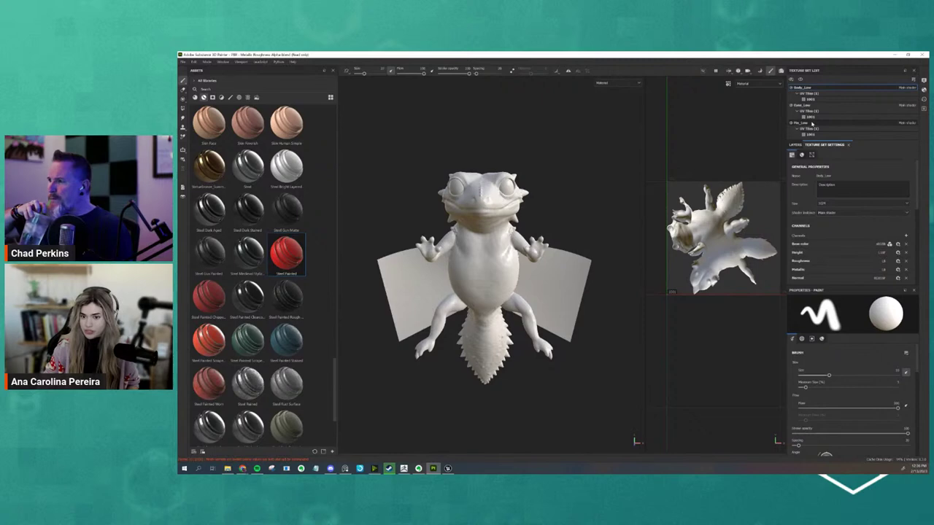
left_click(795, 145)
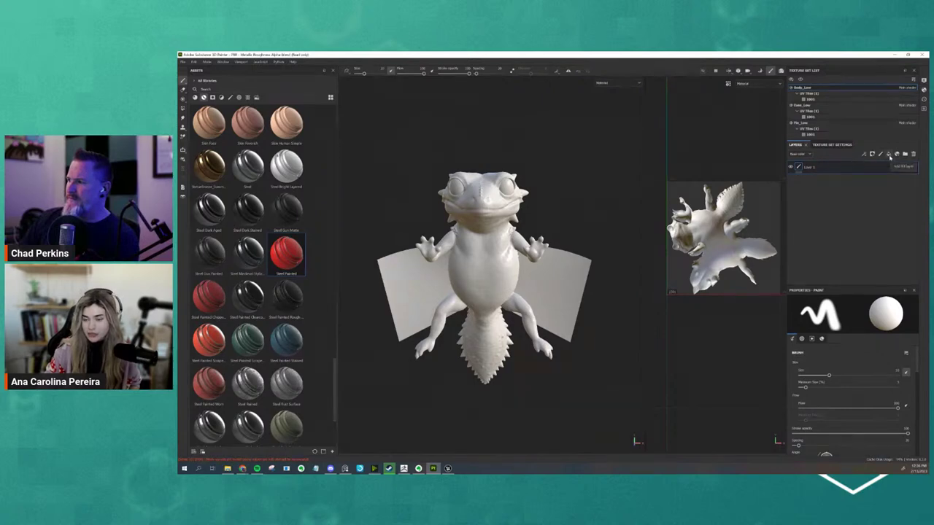
- Add a fill layer above Layer 1 and give it a red base colour
left_click(889, 154)
scroll(850, 409, "down", 1)
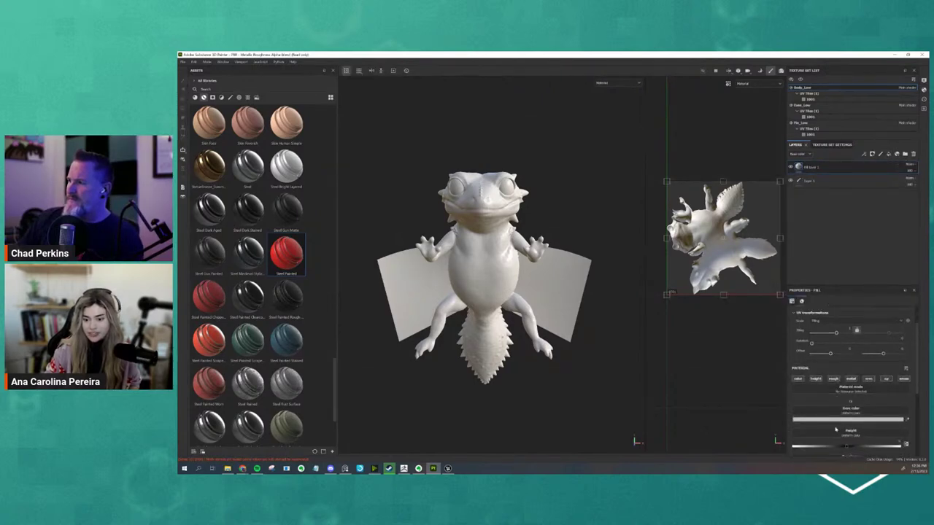
left_click(815, 419)
left_click(897, 377)
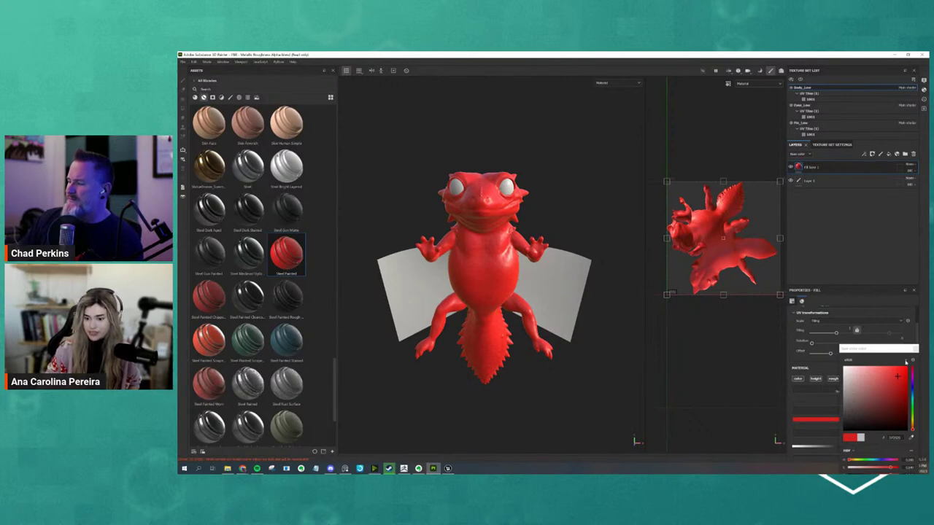
left_click(907, 306)
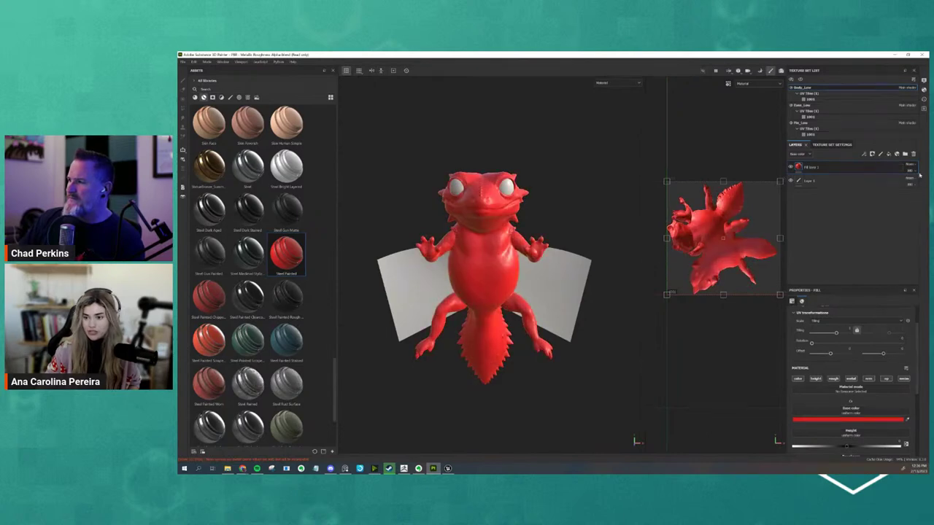
- Try a different blend mode and opacity for the red fill layer on the dragon
left_click(912, 167)
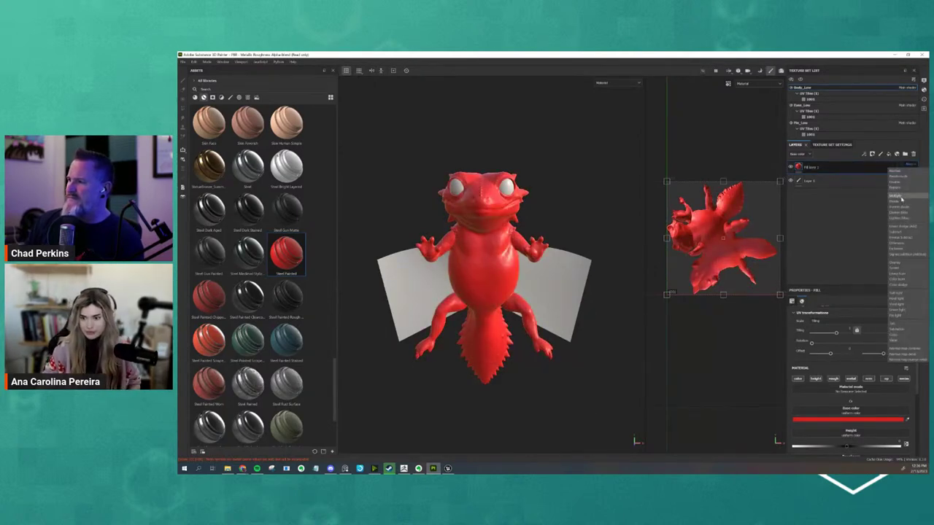
left_click(899, 197)
mouse_move(907, 184)
left_mouse_down()
mouse_move(917, 182)
mouse_move(912, 172)
left_mouse_up()
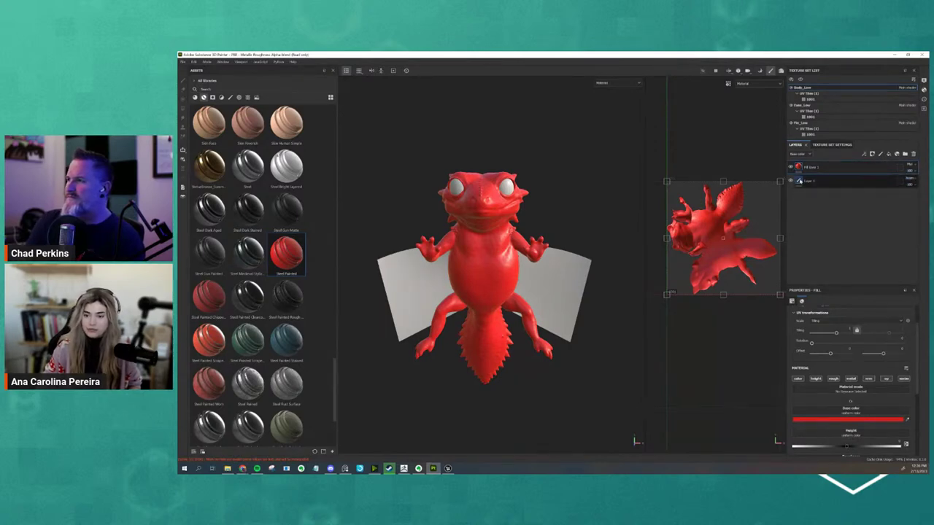
left_click_drag(604, 167, 561, 200, "alt")
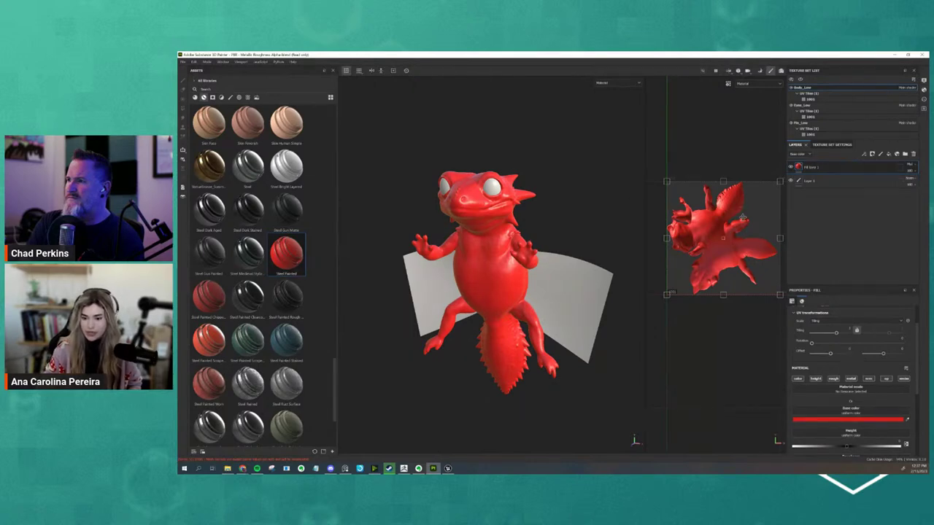
scroll(839, 328, "up", 2)
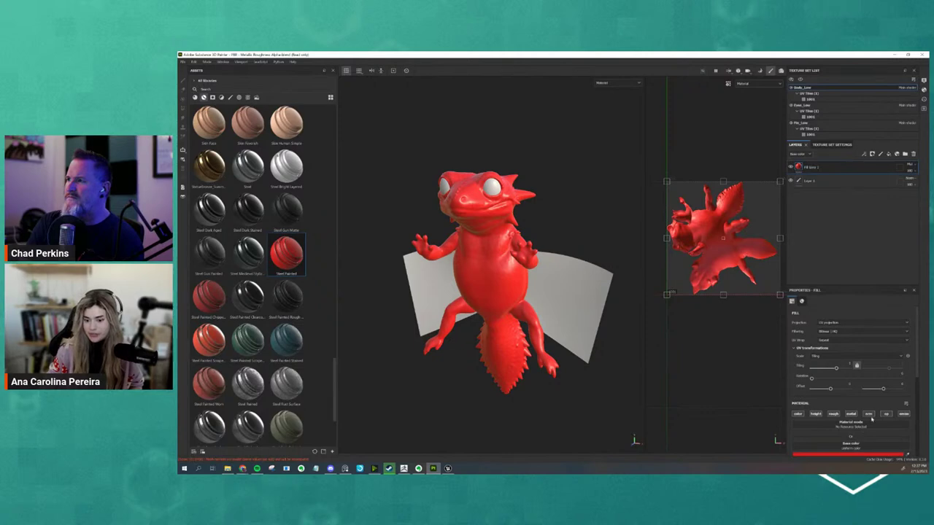
scroll(871, 409, "down", 1)
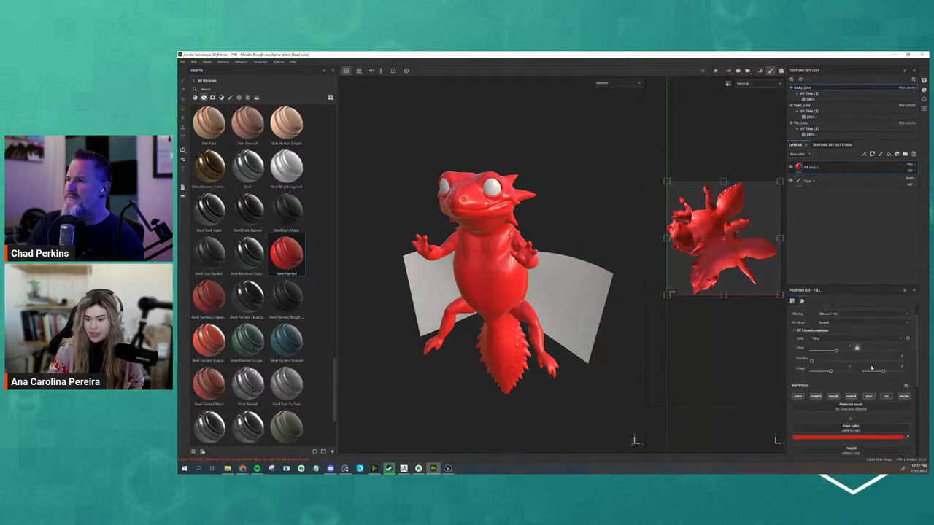
scroll(871, 368, "up", 1)
left_click_drag(922, 332, 920, 379)
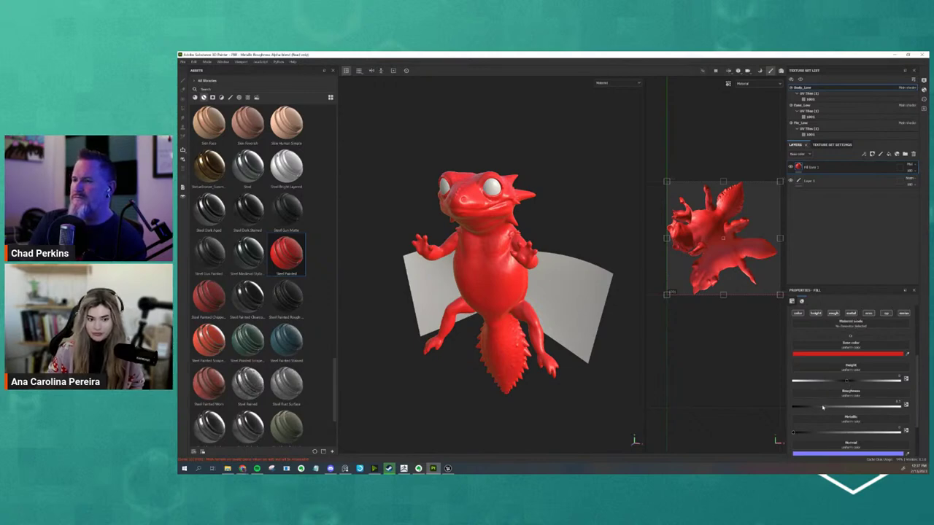
- Lower the red fill's roughness for a glossier look and raise its metallic value
left_click_drag(845, 407, 789, 407)
mouse_move(884, 410)
left_mouse_down()
mouse_move(921, 407)
mouse_move(784, 412)
left_mouse_up()
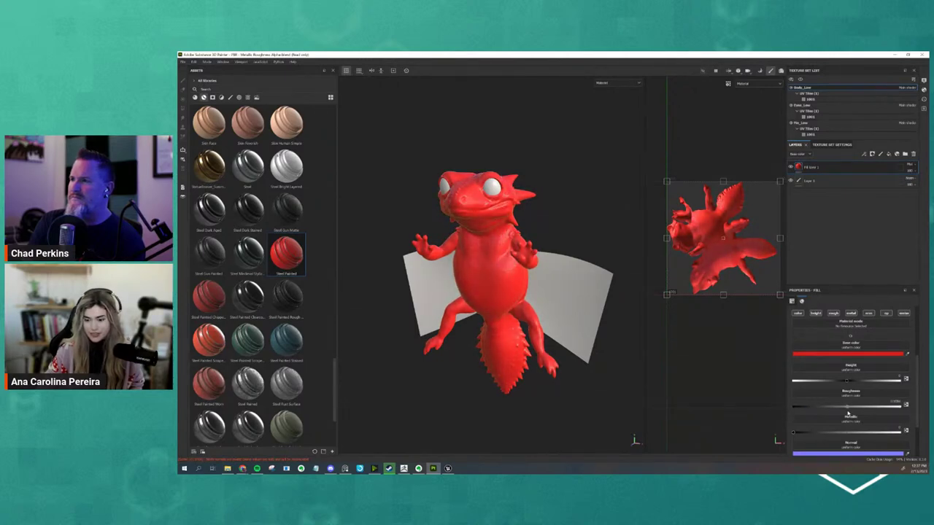
mouse_move(794, 431)
left_mouse_down()
mouse_move(928, 436)
mouse_move(895, 432)
left_mouse_up()
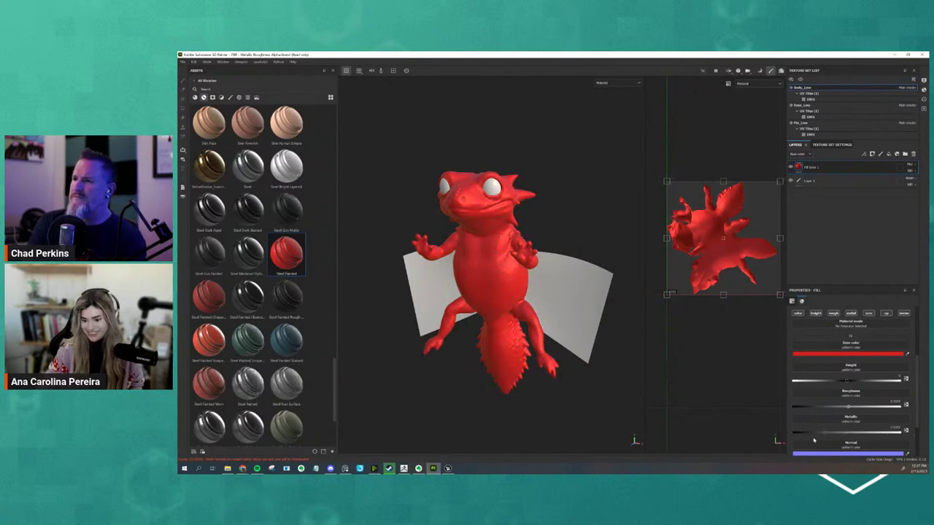
scroll(875, 418, "down", 2)
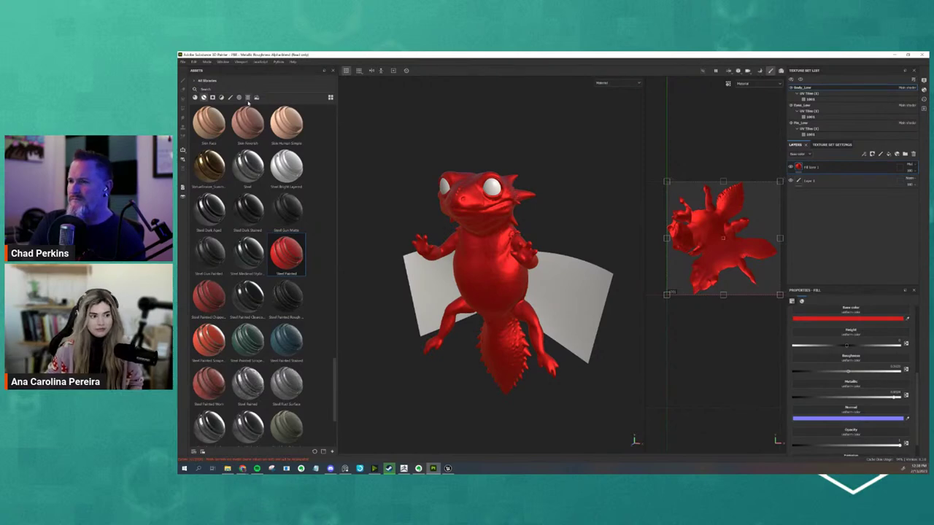
- Filter the Assets shelf to textures and drop Grid Crossed into the fill's Normal channel
left_click(247, 97)
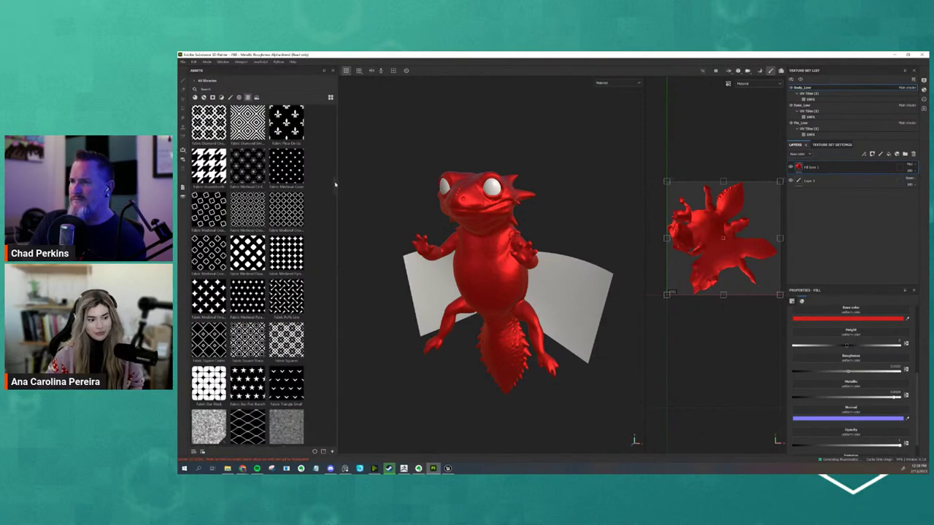
scroll(332, 219, "down", 5)
scroll(285, 183, "down", 3)
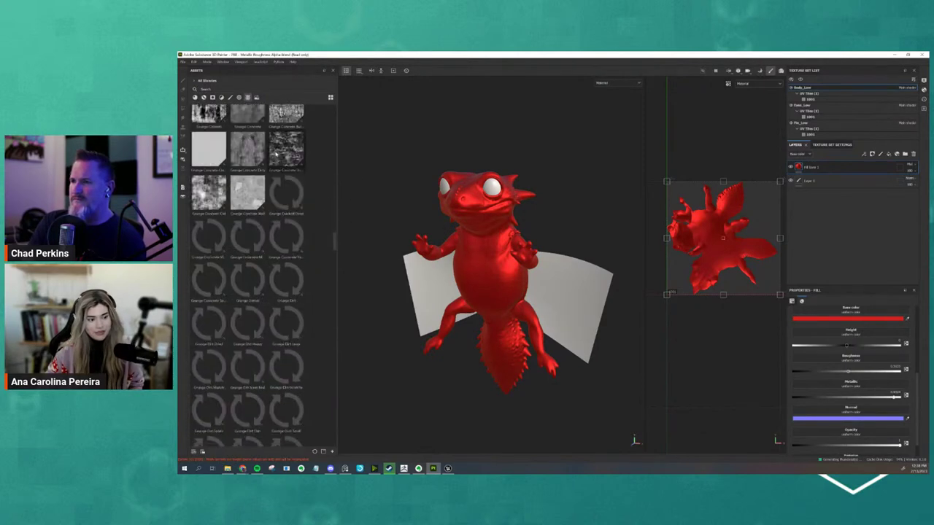
left_click_drag(248, 153, 871, 413)
mouse_move(555, 390)
left_mouse_down("alt")
mouse_move(460, 383)
mouse_move(640, 383)
mouse_move(617, 382)
left_mouse_up("alt")
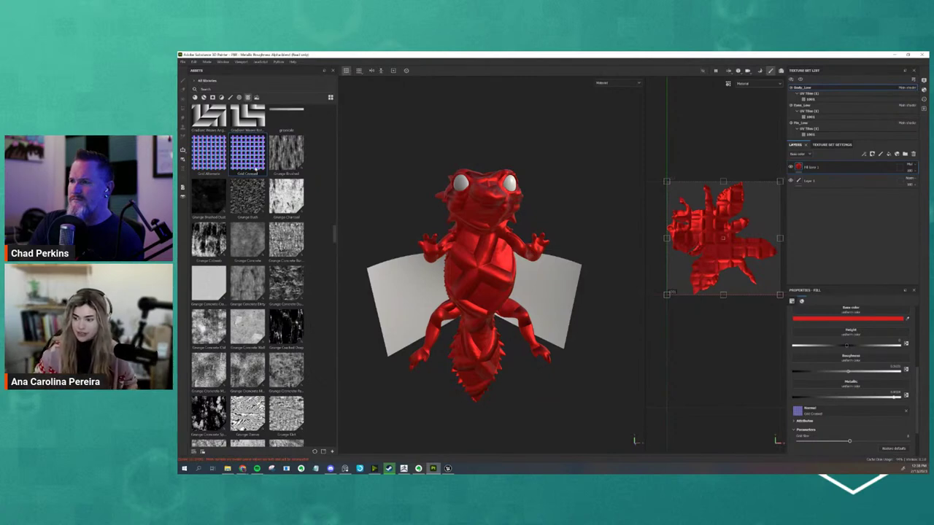
mouse_move(428, 234)
left_mouse_down("alt")
mouse_move(502, 292)
mouse_move(502, 267)
left_mouse_up("alt")
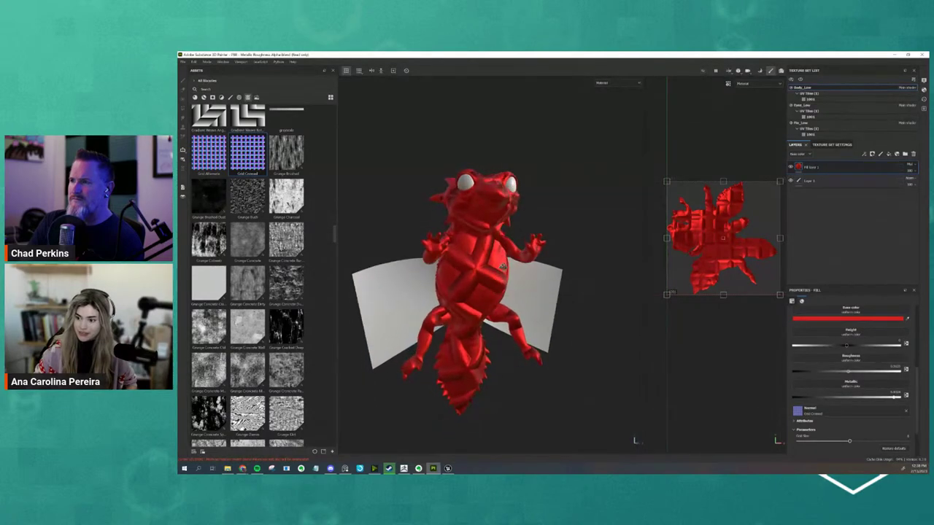
- Remove and reapply the Grid Crossed normal map to compare the smooth and grid-relief dragon
left_click(910, 414)
left_click_drag(553, 377, 450, 231, "alt")
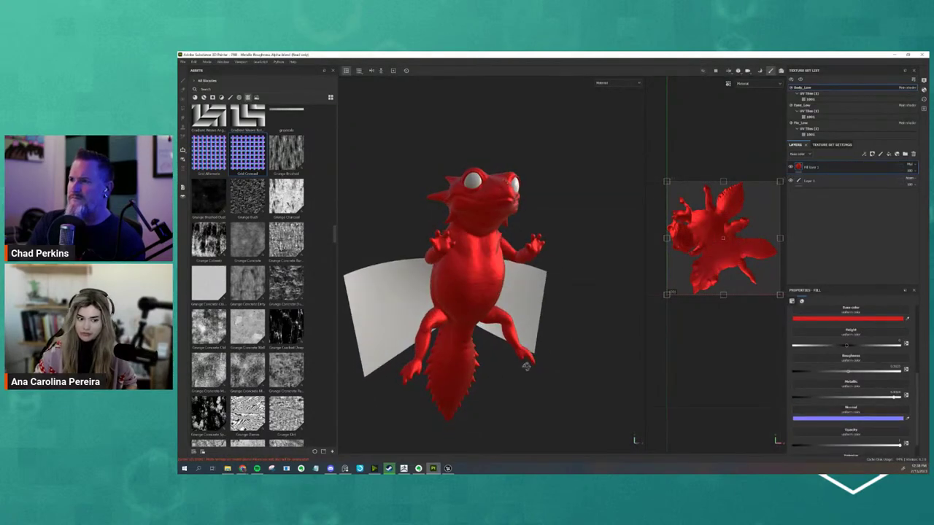
left_click_drag(247, 153, 850, 412)
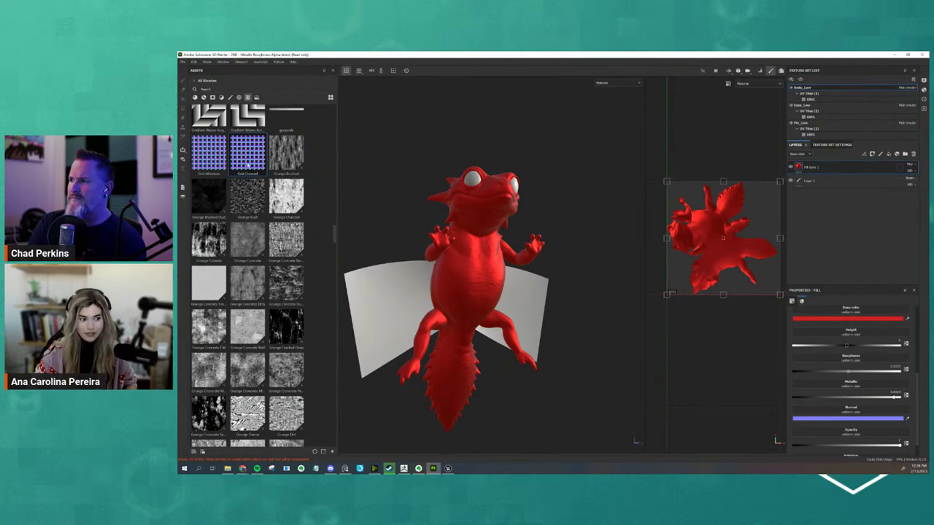
left_click_drag(537, 288, 532, 318, "alt")
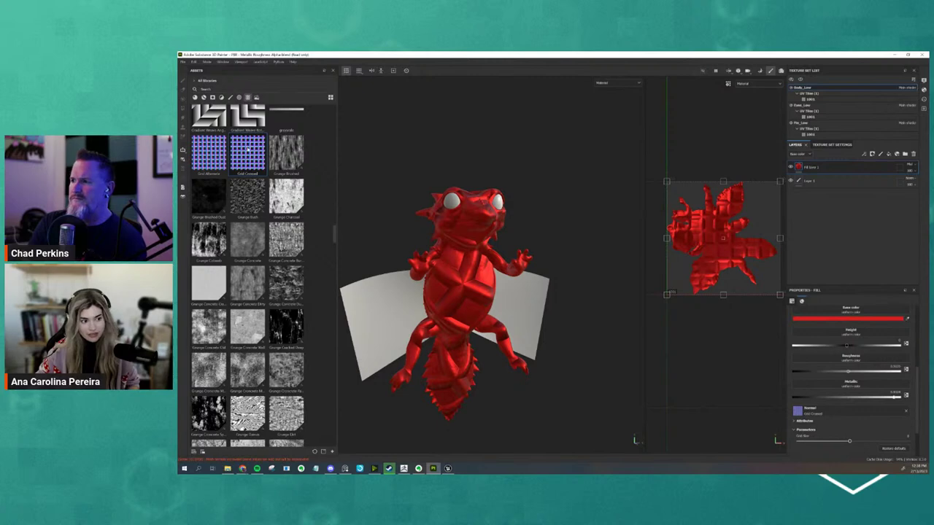
mouse_move(567, 259)
left_mouse_down("alt")
mouse_move(559, 247)
mouse_move(530, 293)
left_mouse_up("alt")
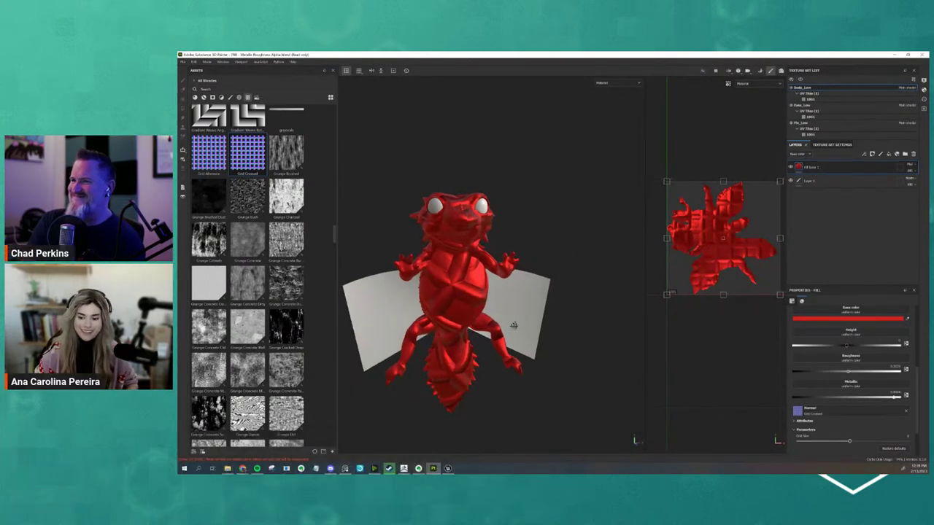
- Lower the fill's opacity and try a saturated red emissive colour
scroll(858, 394, "down", 3)
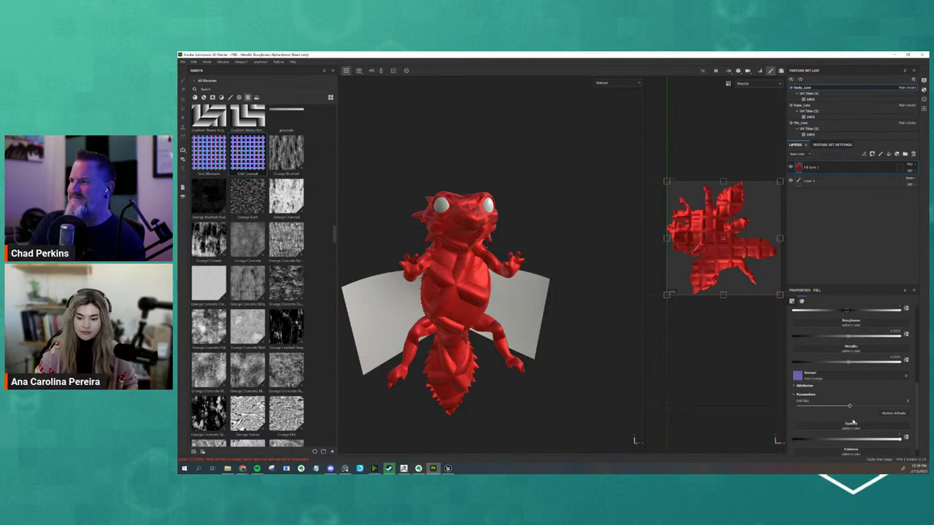
left_click_drag(859, 426, 926, 422)
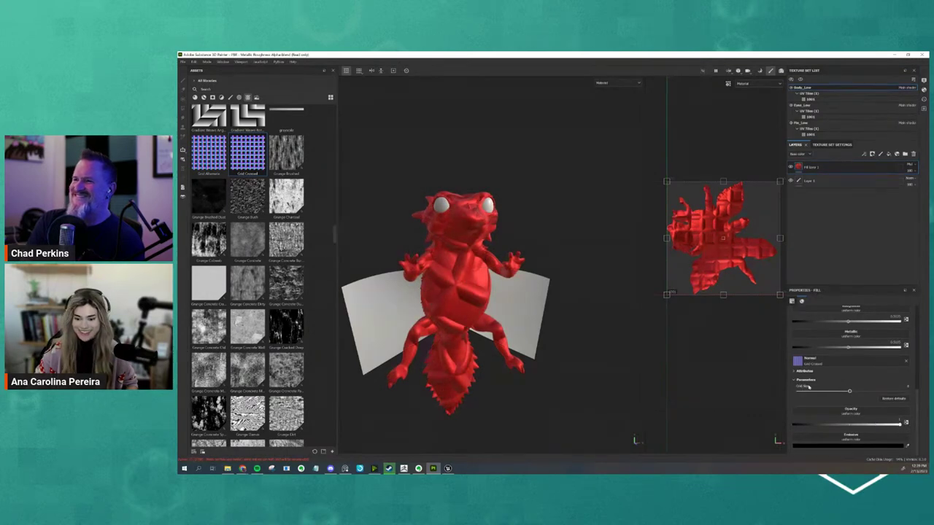
left_click(873, 446)
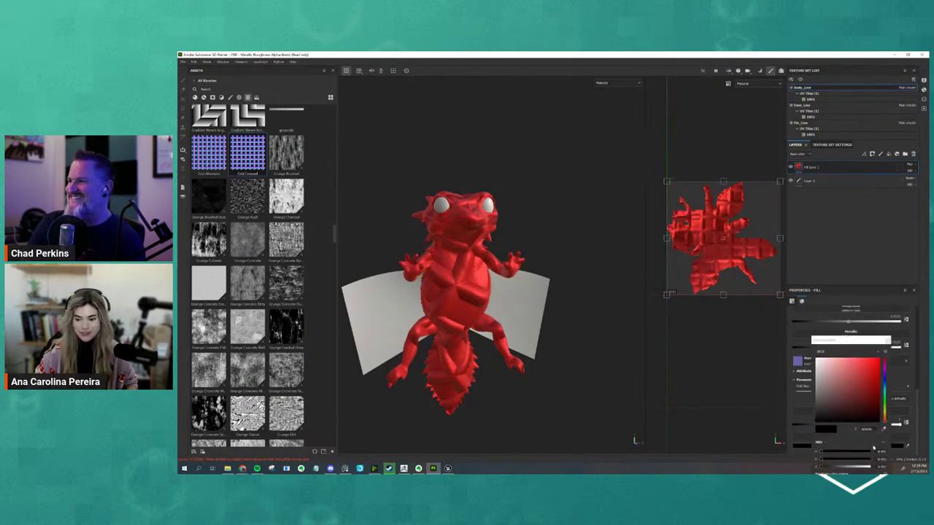
left_click_drag(821, 467, 868, 467)
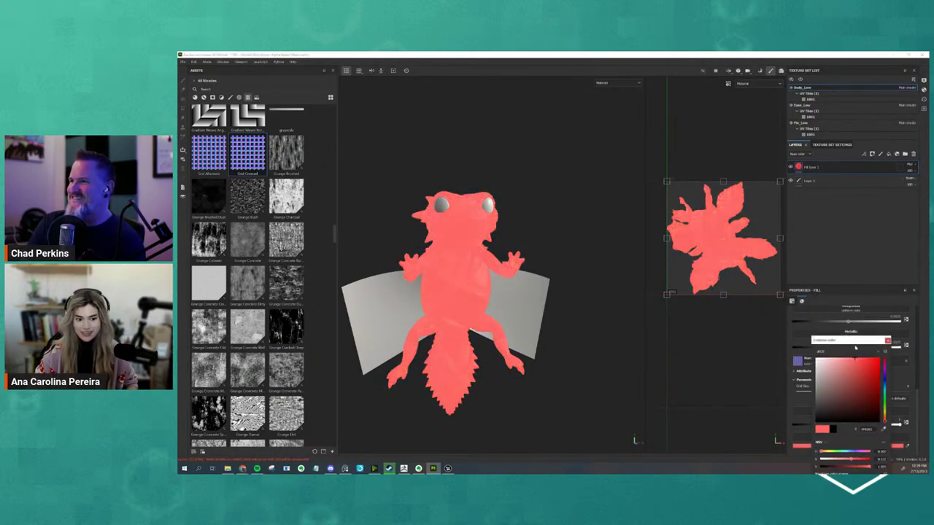
mouse_move(856, 348)
left_mouse_down()
mouse_move(879, 358)
mouse_move(885, 381)
left_mouse_up()
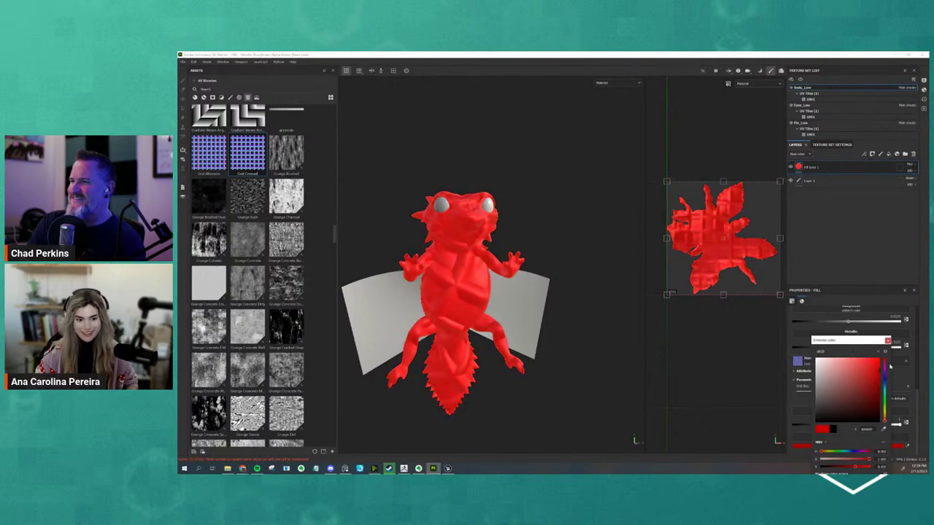
key("Escape")
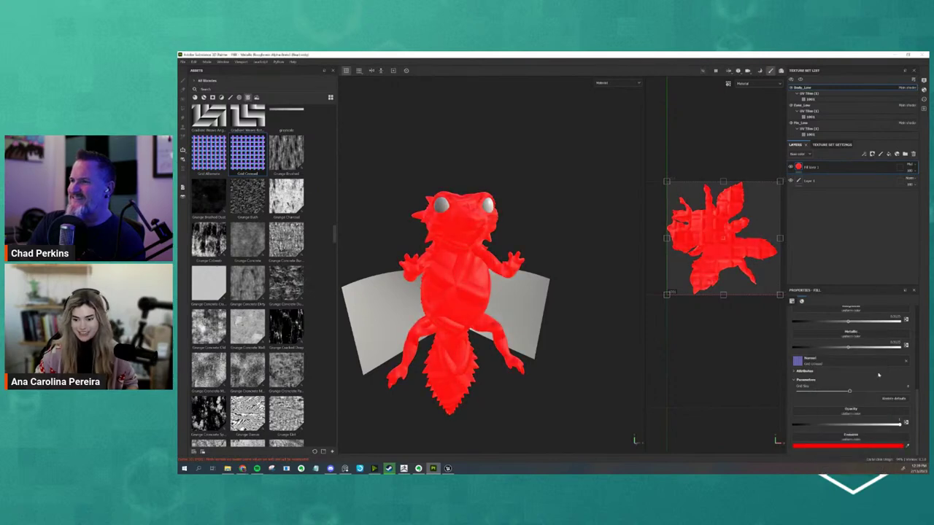
left_click(850, 446)
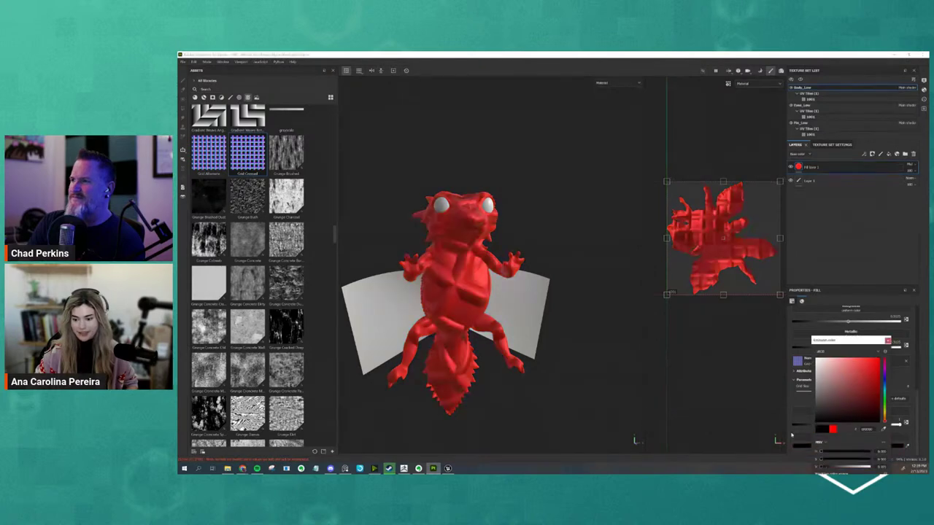
left_click(888, 340)
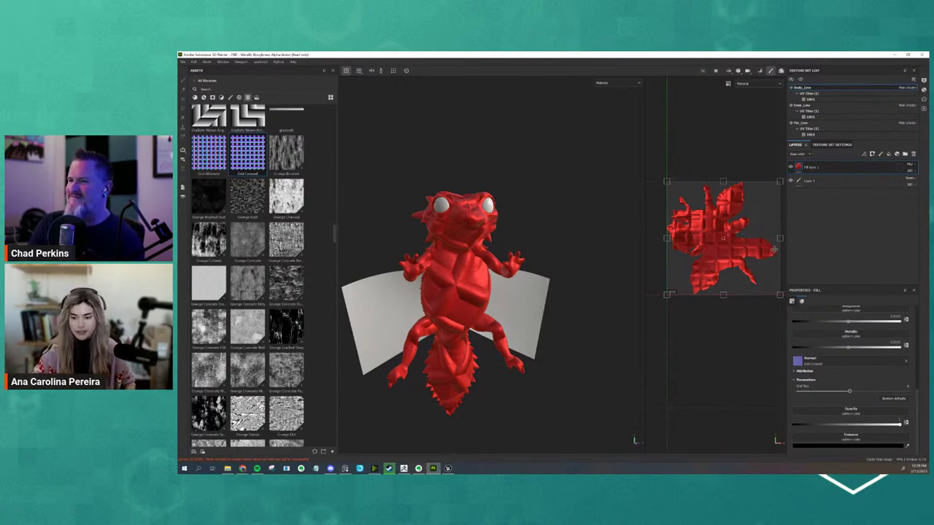
- Turn off the fill's height, roughness, metallic and normal channels
scroll(849, 395, "up", 5)
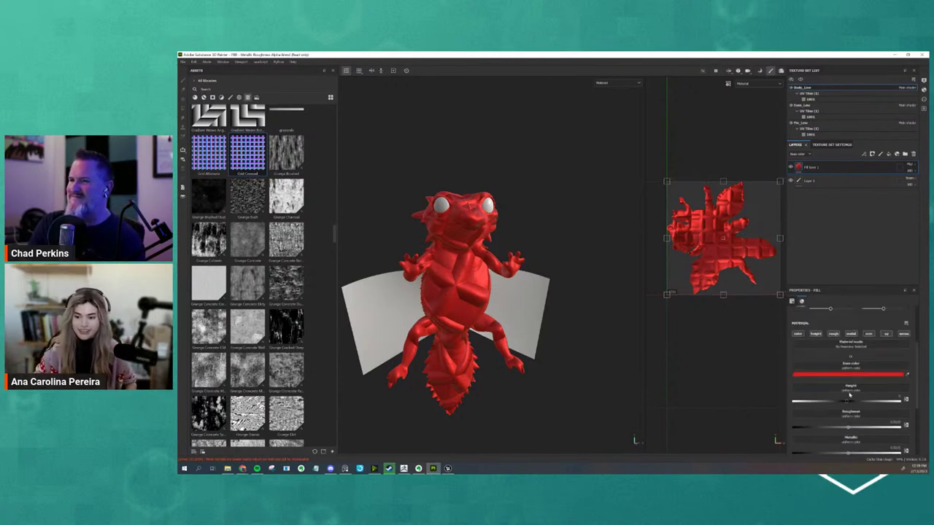
left_click(816, 334)
left_click(833, 334)
left_click(850, 334)
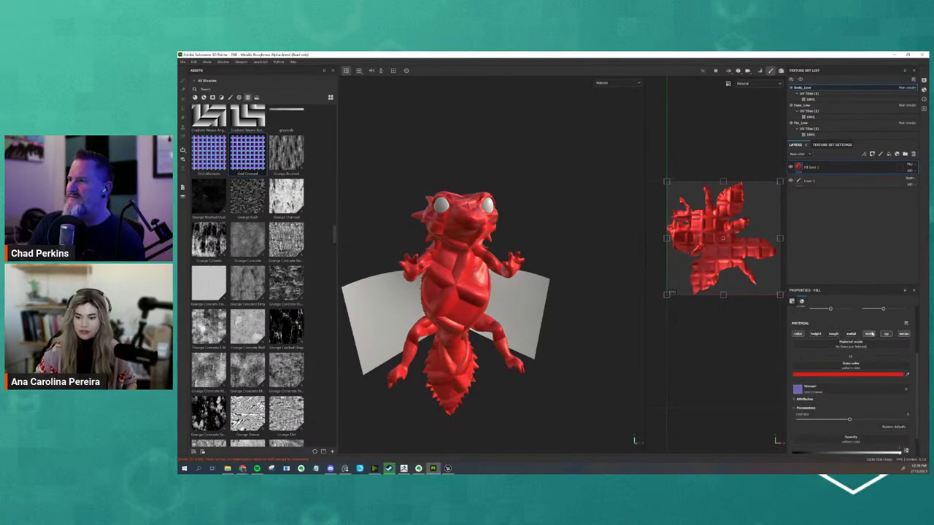
left_click(868, 333)
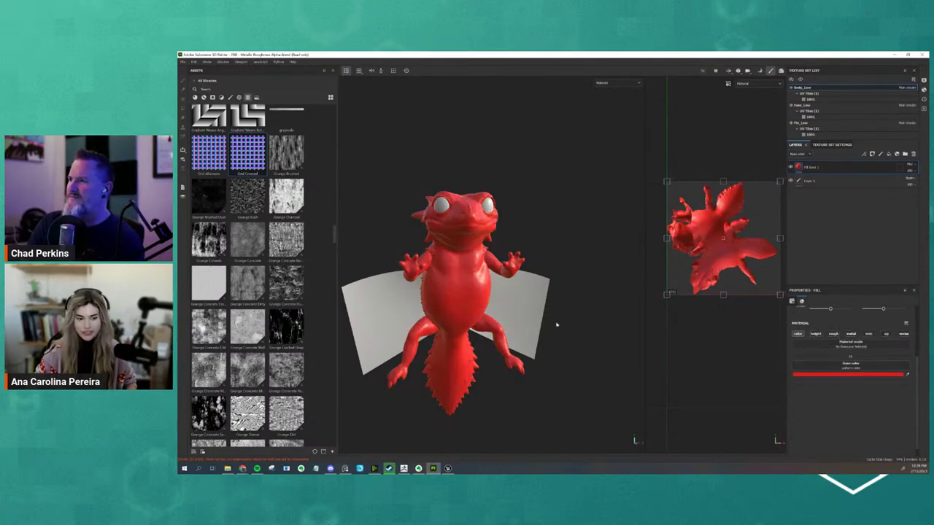
left_click_drag(556, 324, 572, 391, "alt")
- Darken the base colour to a deep red and re-enable height, roughness and metallic channels
left_click(846, 374)
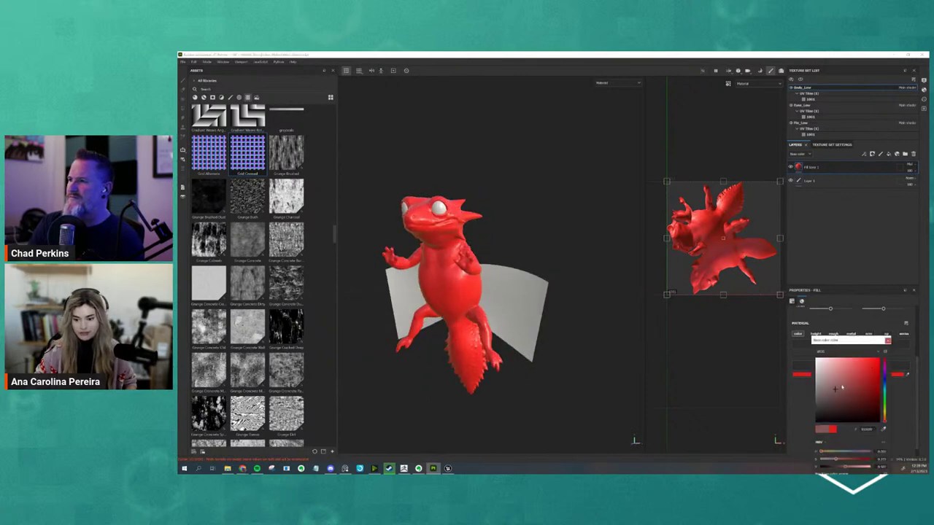
left_click_drag(843, 388, 872, 398)
left_click_drag(546, 402, 602, 402, "alt")
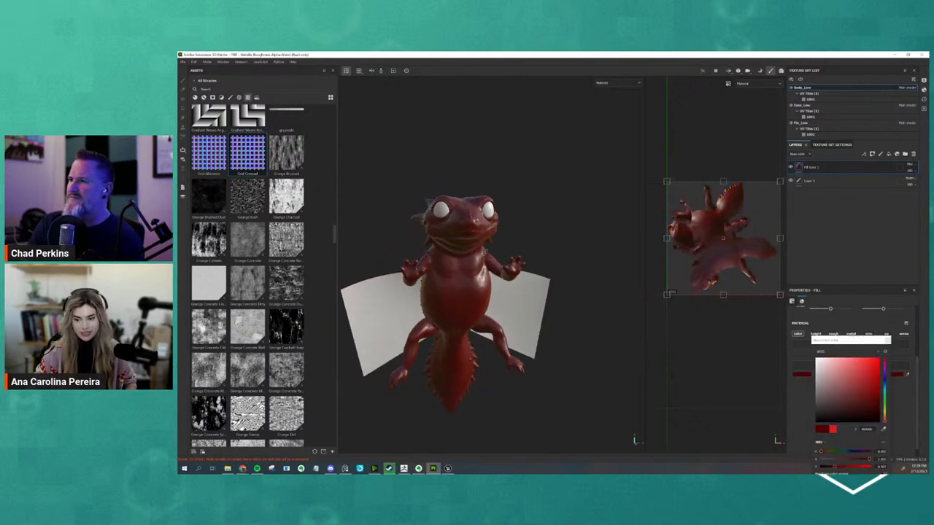
mouse_move(535, 355)
left_mouse_down("alt")
mouse_move(543, 318)
mouse_move(576, 329)
left_mouse_up("alt")
left_click(815, 333)
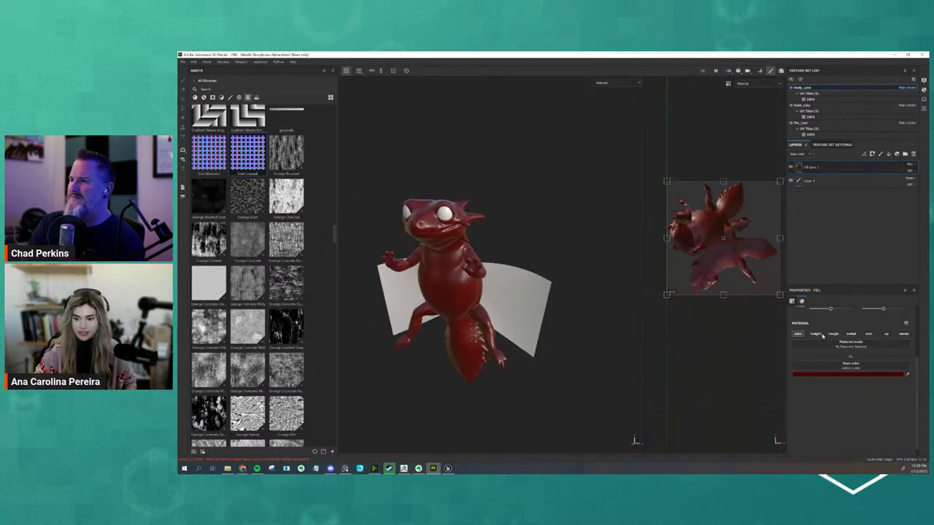
left_click(833, 333)
left_click(850, 334)
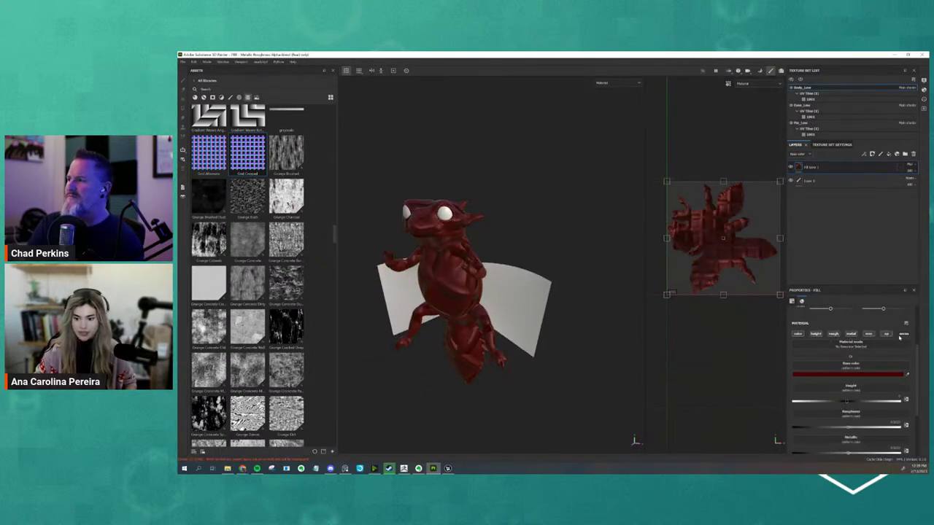
- Raise the fill's UV tiling for finer scales and rotate the pattern, undoing an offset change
scroll(873, 345, "up", 3)
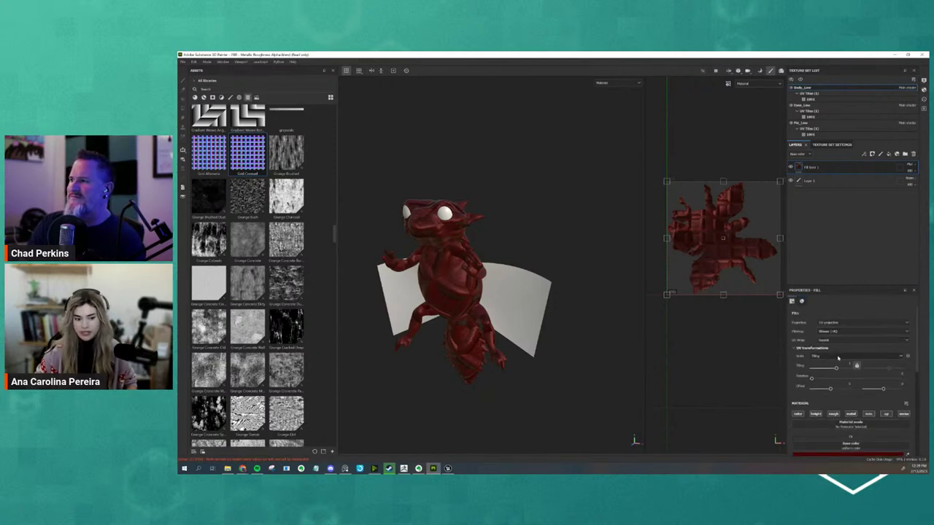
left_click_drag(584, 362, 609, 365, "alt")
left_click_drag(836, 368, 843, 367)
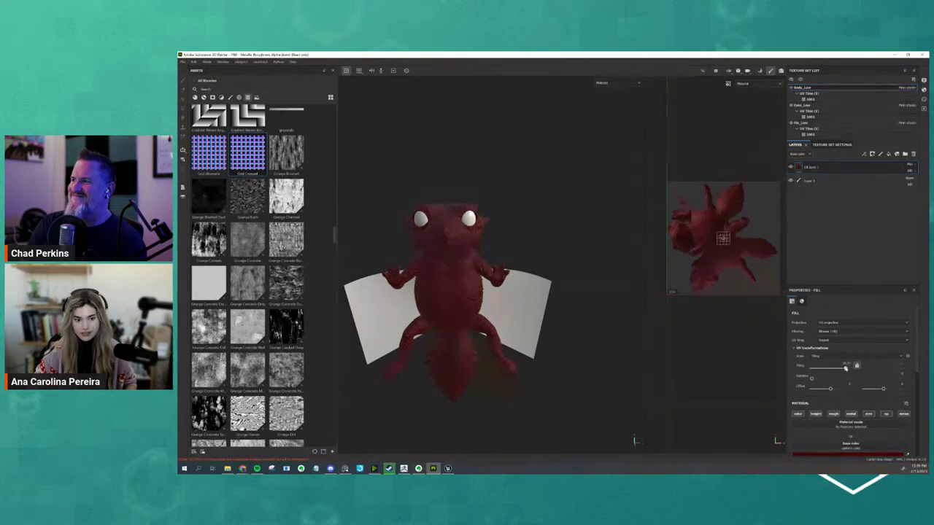
left_click_drag(538, 375, 552, 364, "alt")
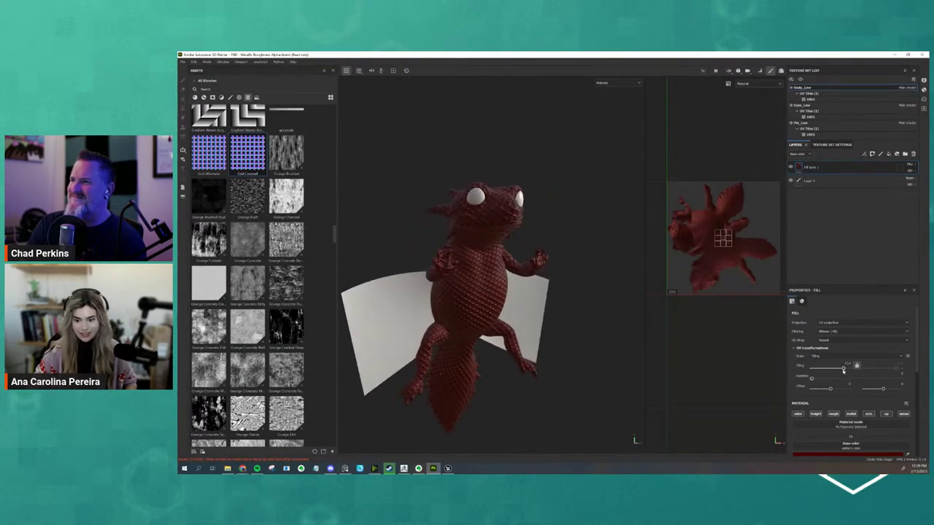
mouse_move(811, 378)
left_mouse_down()
mouse_move(884, 377)
mouse_move(827, 377)
left_mouse_up()
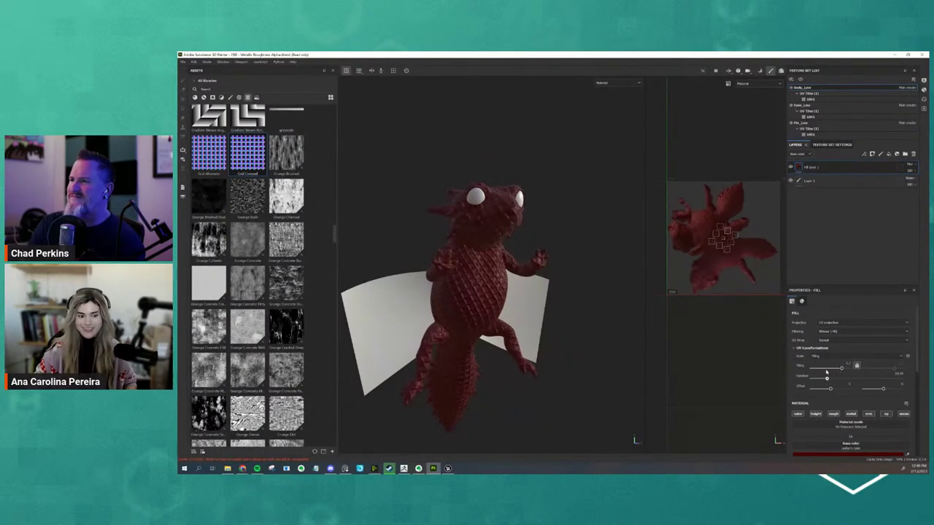
mouse_move(577, 313)
left_mouse_down("alt")
mouse_move(550, 318)
mouse_move(583, 334)
left_mouse_up("alt")
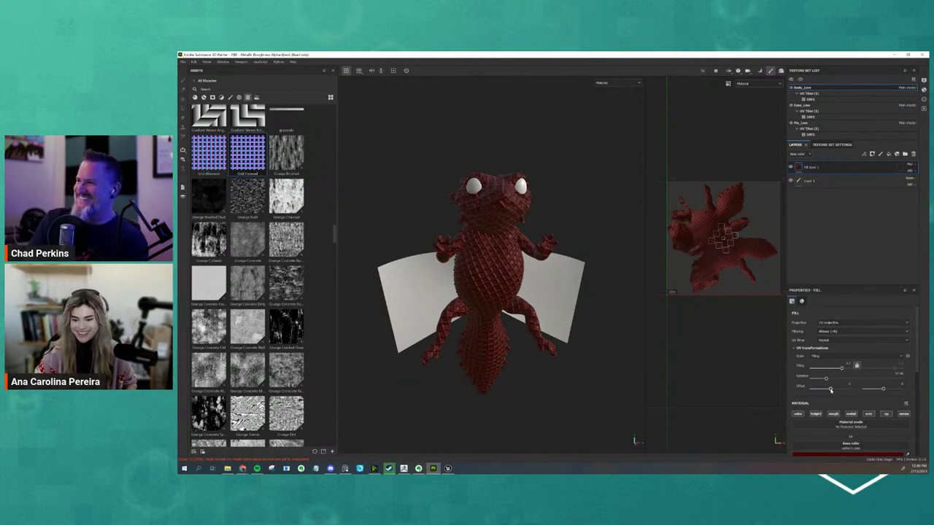
left_click_drag(830, 389, 834, 388)
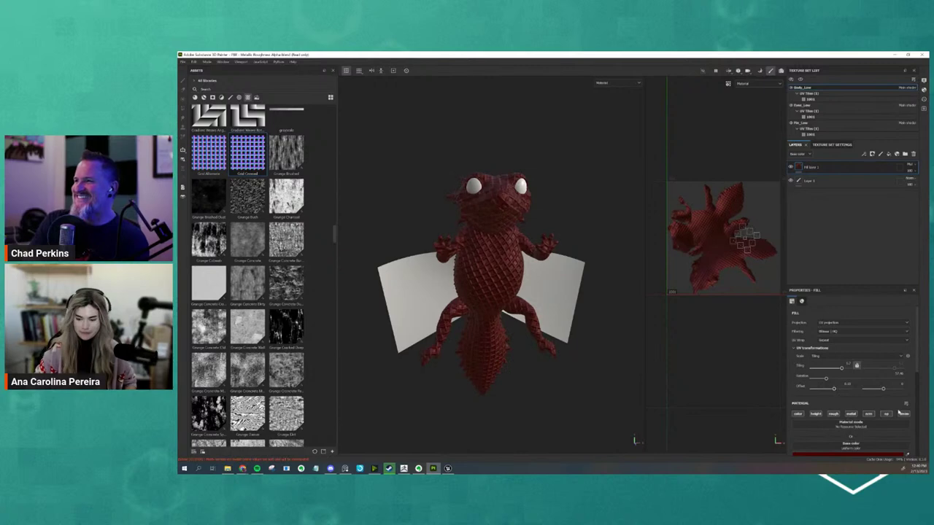
key("ctrl+z")
scroll(872, 400, "down", 2)
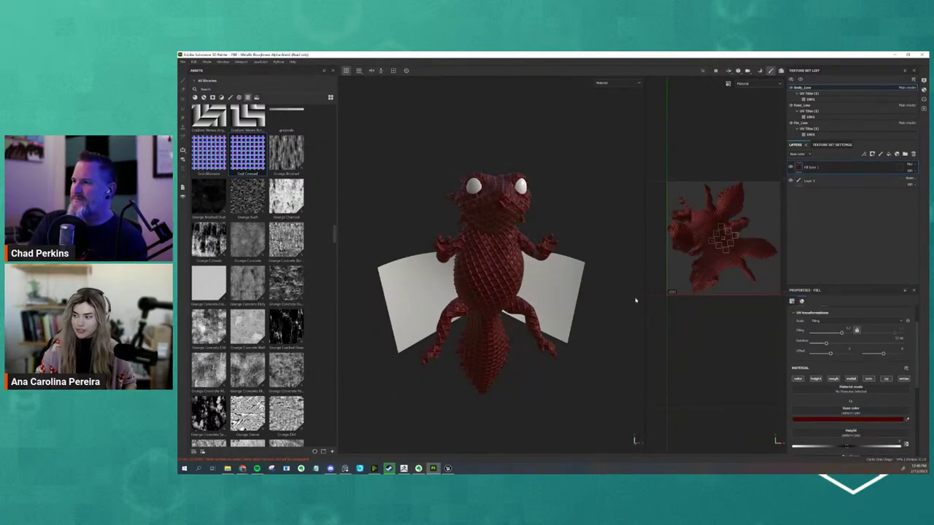
left_click_drag(538, 136, 573, 167, "alt")
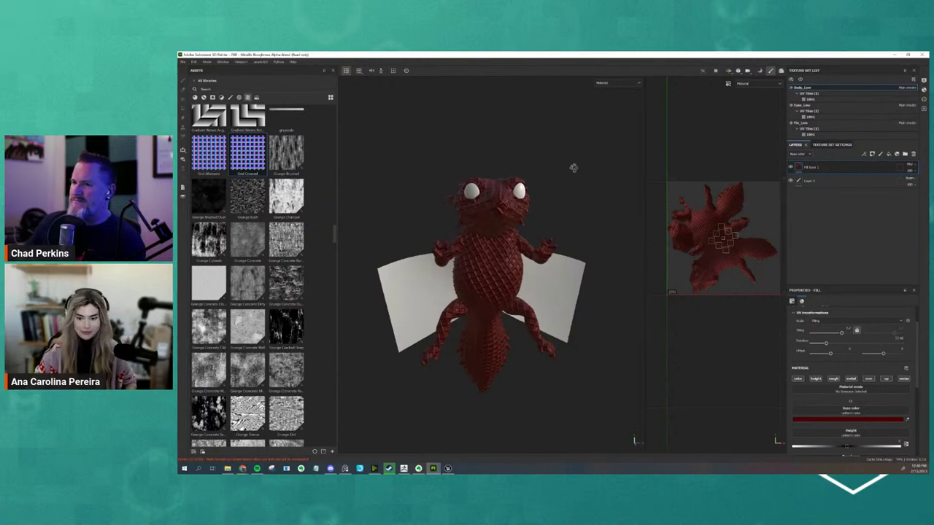
- Delete the fill layer so the dragon is plain white, then show the body's Texture Set Settings
left_click(913, 154)
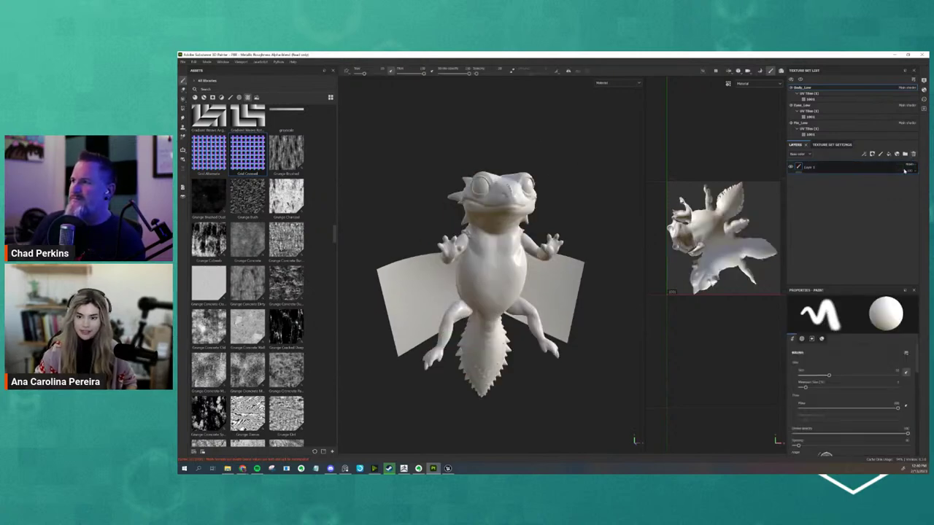
left_click_drag(557, 214, 544, 217, "alt")
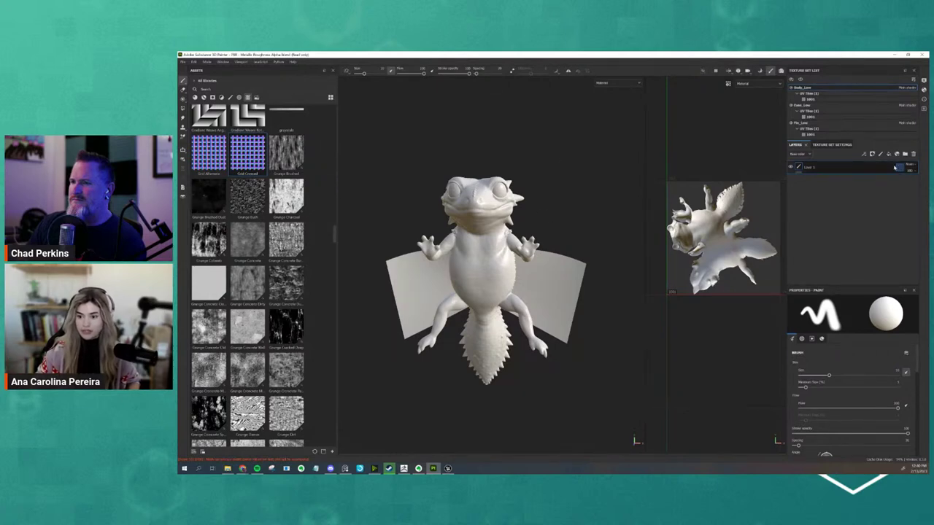
left_click(844, 145)
scroll(840, 200, "up", 1)
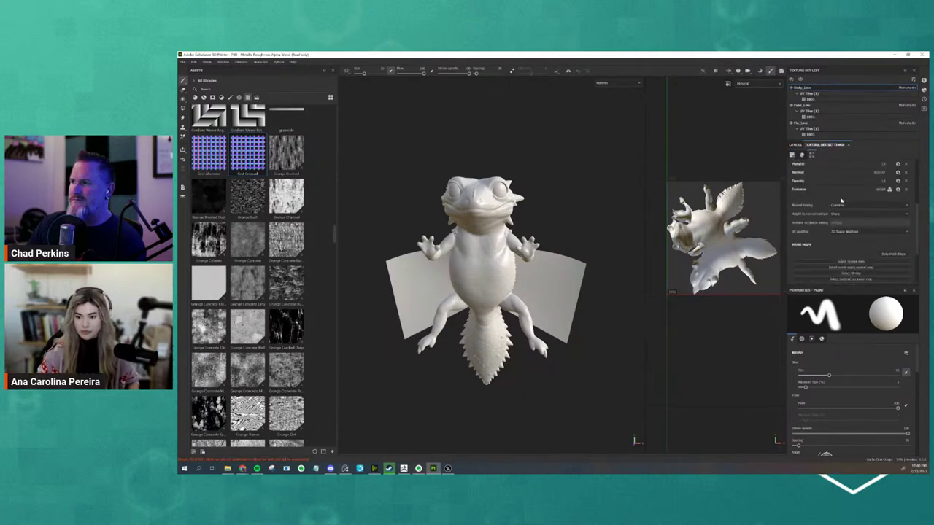
scroll(841, 197, "up", 2)
scroll(842, 194, "up", 2)
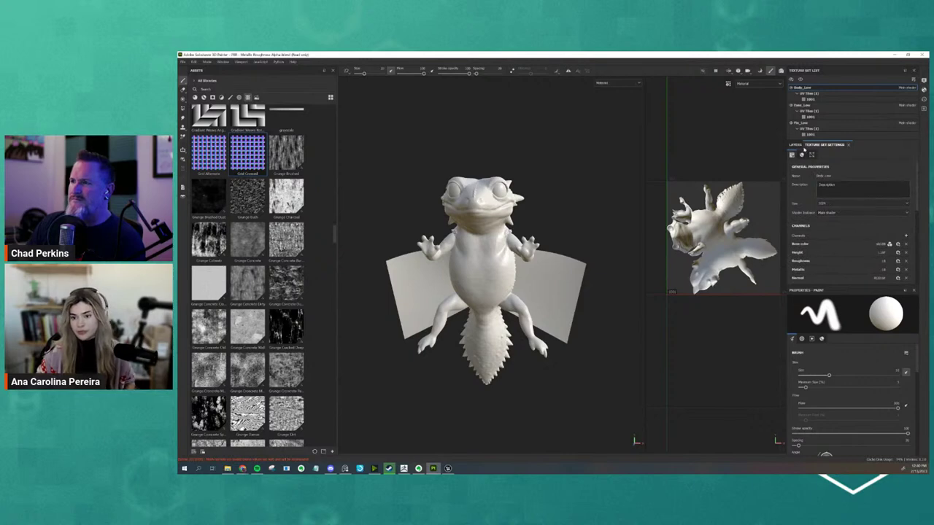
- Scroll the Texture Set Settings down to the Mesh Maps section
left_click(795, 144)
left_click(821, 146)
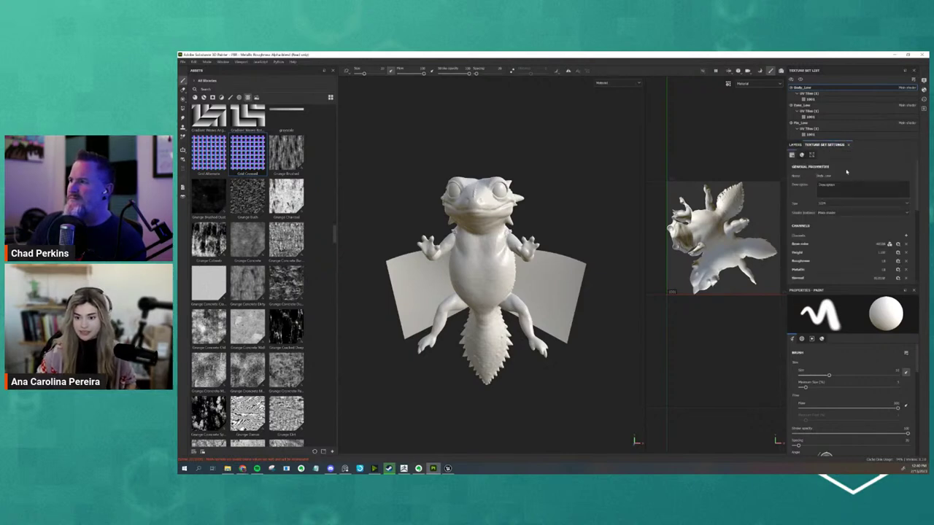
scroll(846, 171, "down", 1)
scroll(847, 172, "down", 1)
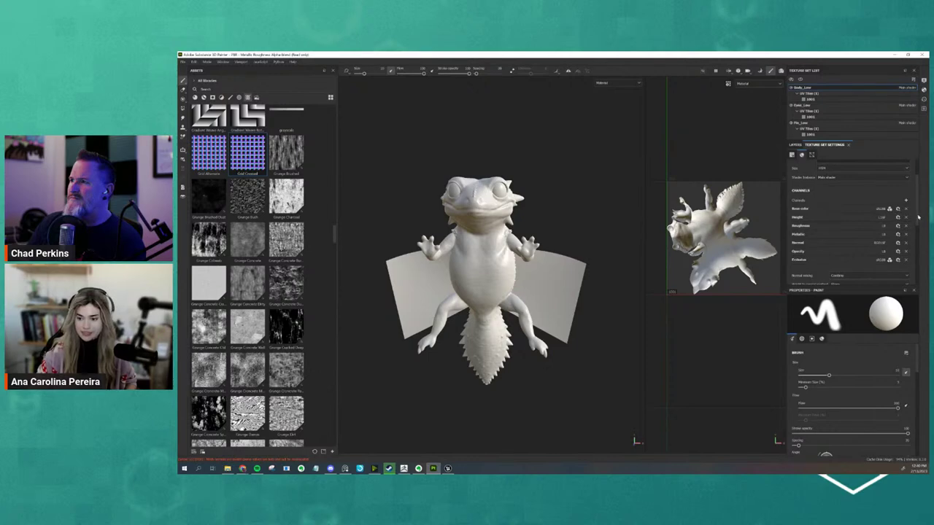
left_click_drag(917, 217, 925, 221)
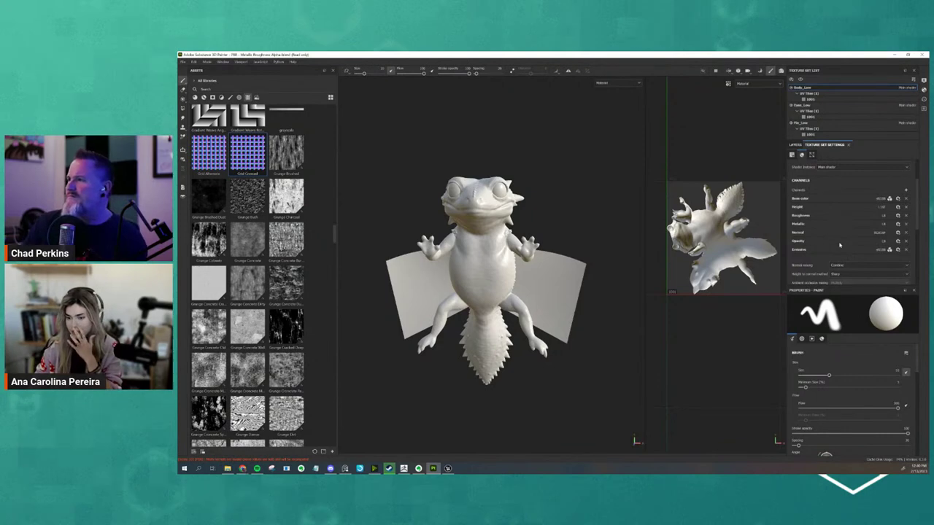
scroll(896, 223, "down", 1)
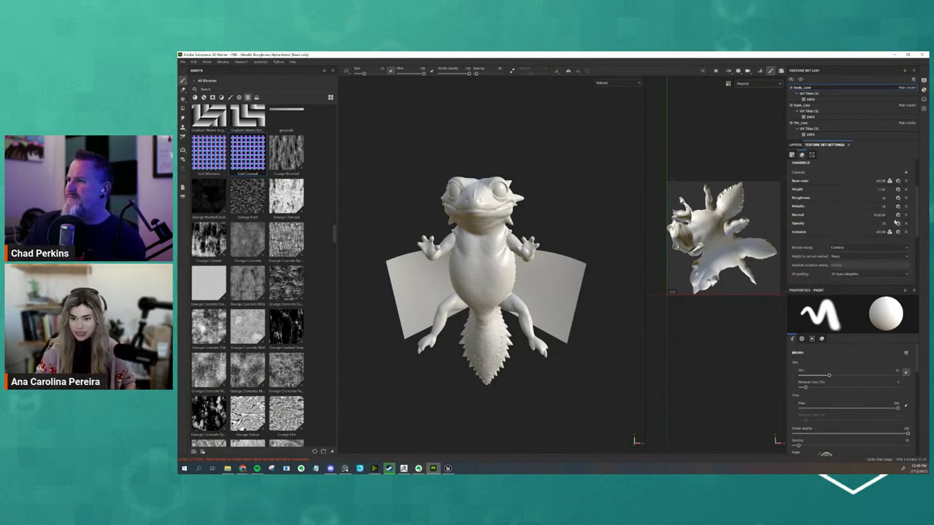
scroll(896, 222, "down", 3)
scroll(896, 222, "down", 2)
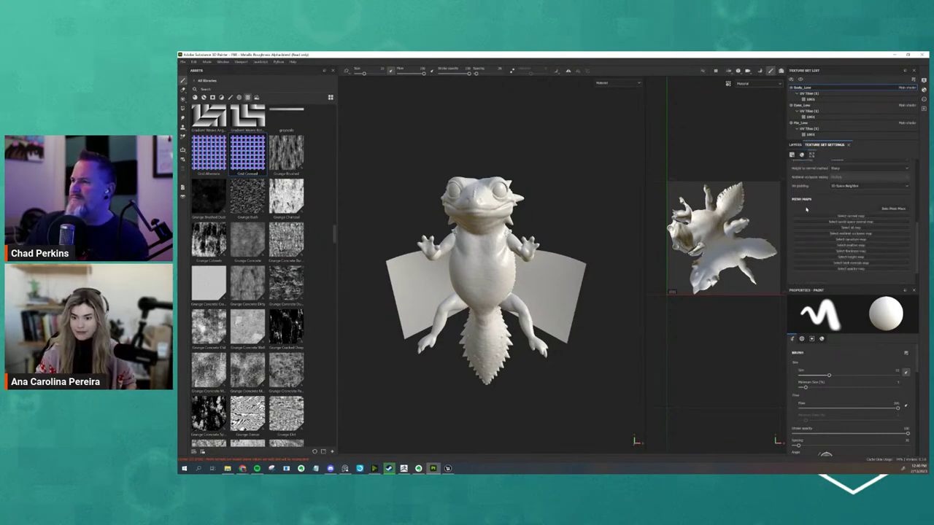
scroll(806, 210, "down", 1)
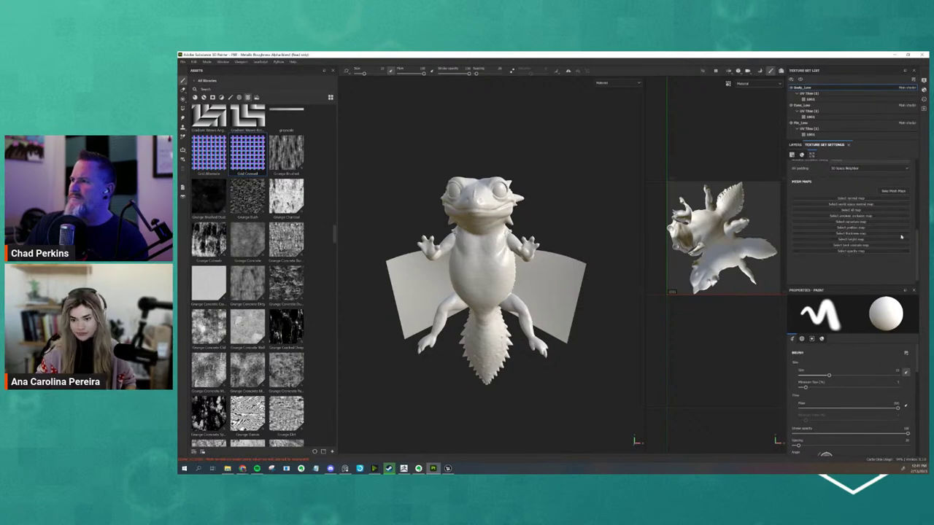
- Enter Bake Mesh Maps mode, briefly selecting Fin_Low before returning to Body_Low
left_click(903, 192)
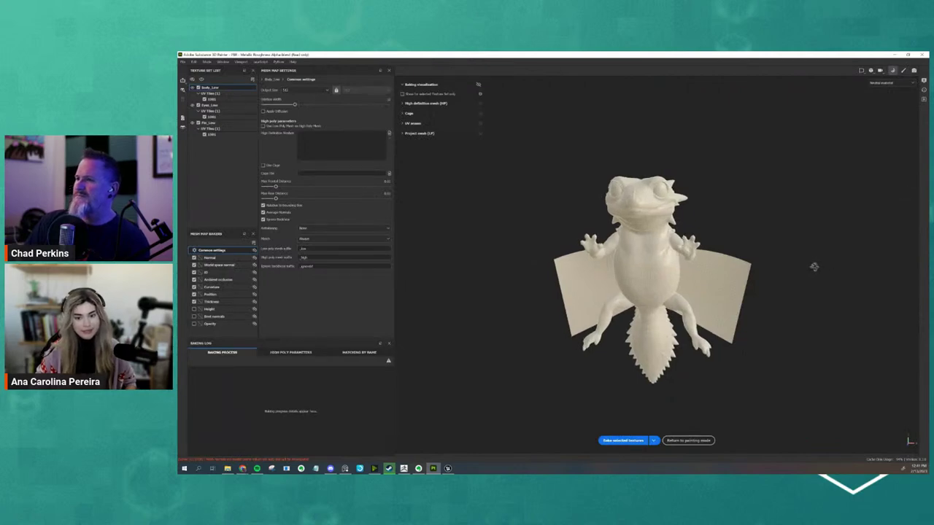
mouse_move(812, 265)
left_mouse_down("alt")
mouse_move(742, 267)
mouse_move(778, 265)
mouse_move(778, 285)
left_mouse_up("alt")
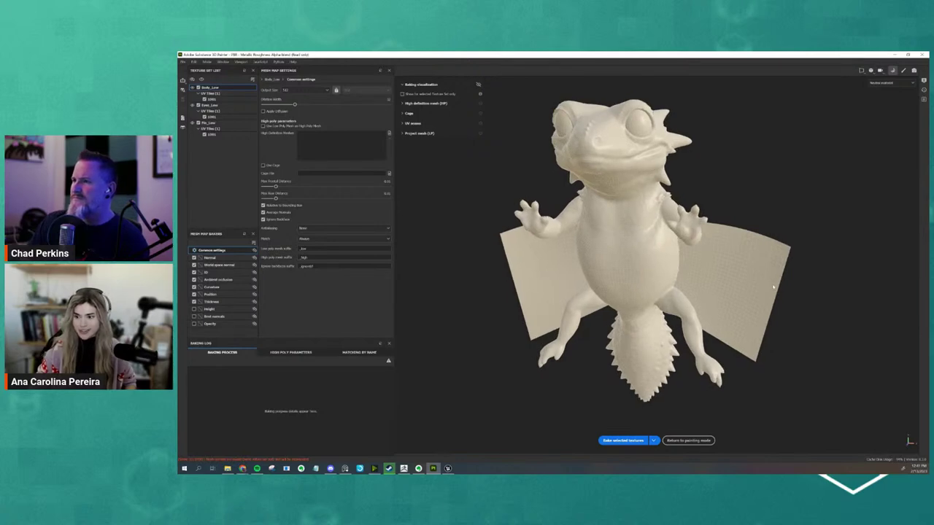
left_click_drag(773, 287, 717, 276, "alt")
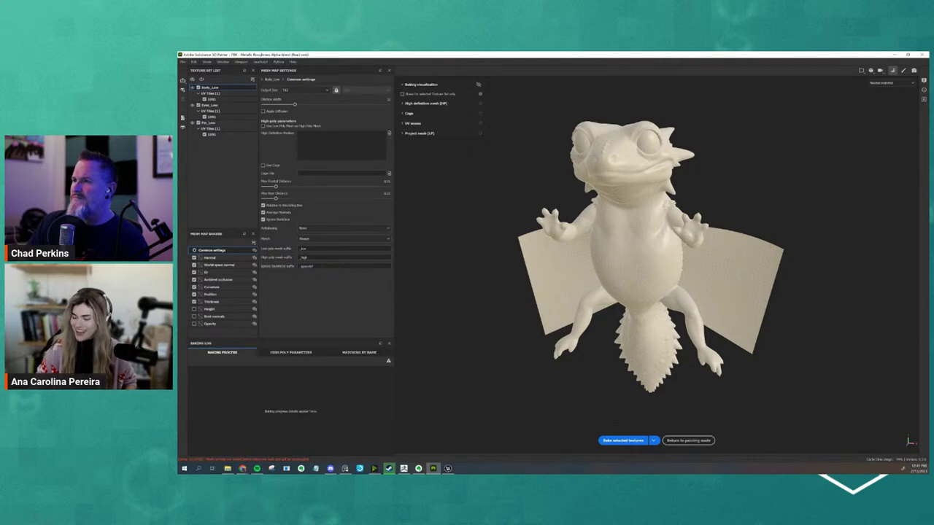
mouse_move(602, 254)
left_mouse_down("alt")
mouse_move(780, 312)
mouse_move(574, 248)
mouse_move(727, 190)
left_mouse_up("alt")
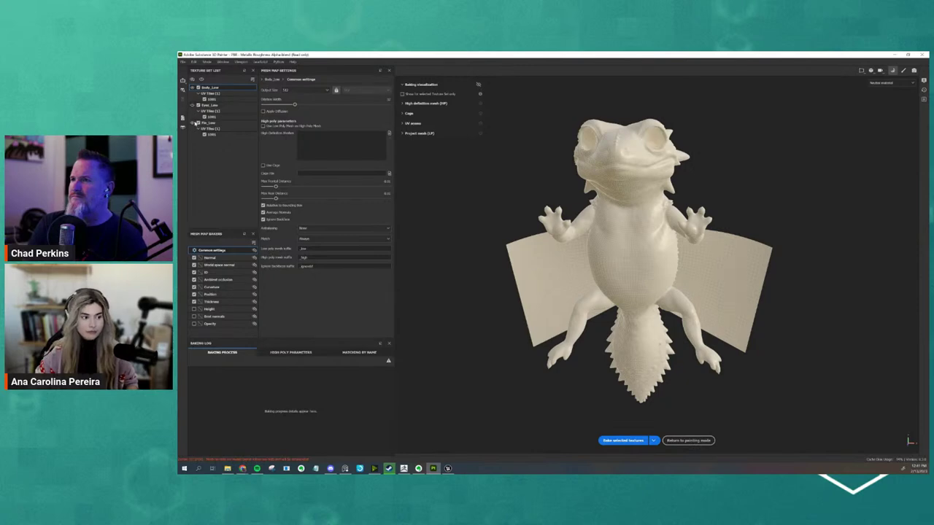
mouse_move(545, 197)
left_mouse_down("alt")
mouse_move(519, 200)
mouse_move(539, 212)
left_mouse_up("alt")
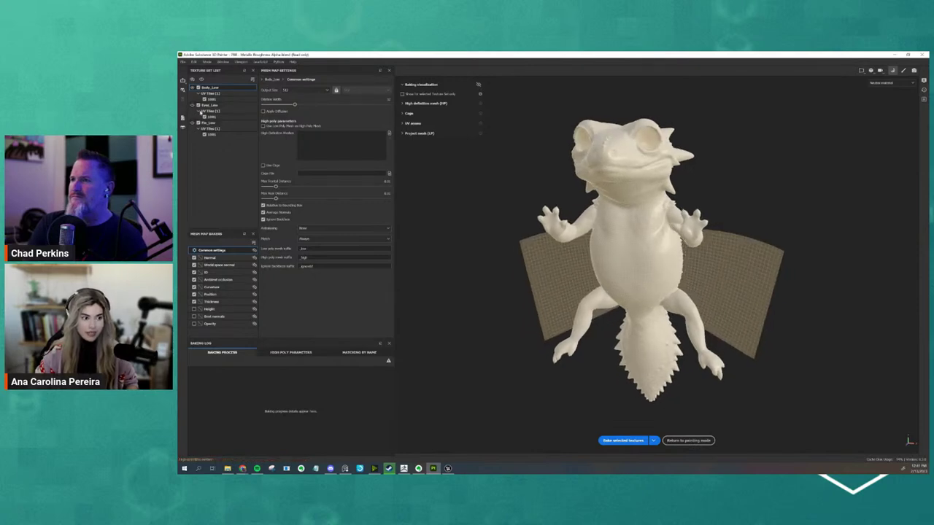
left_click(208, 122)
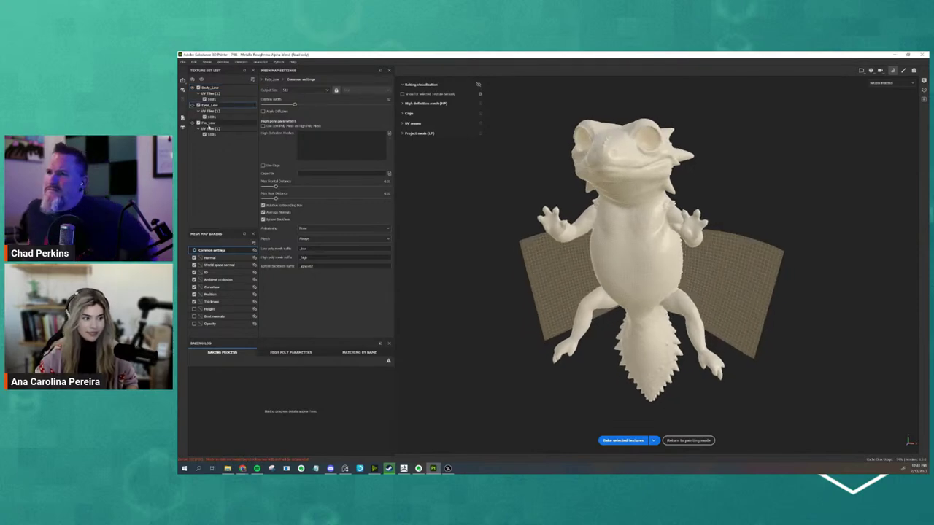
left_click(210, 86)
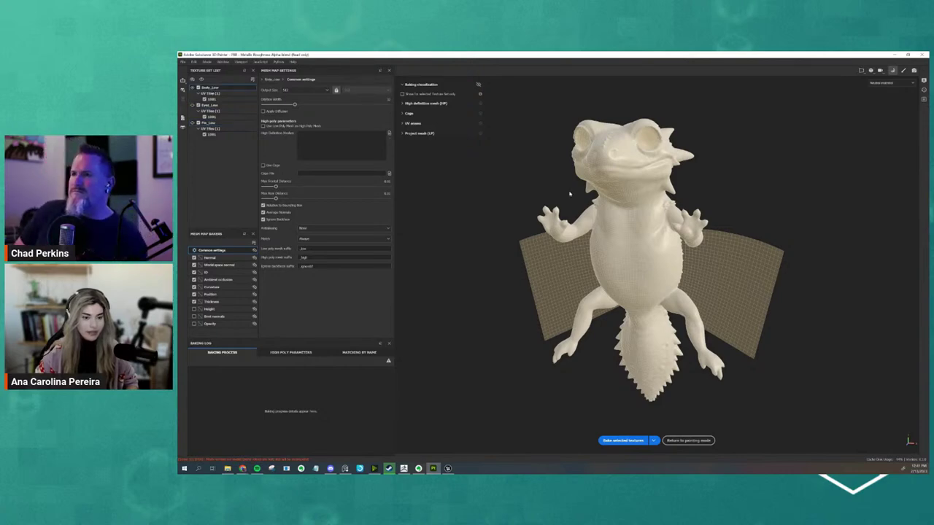
left_click_drag(545, 202, 486, 176, "alt")
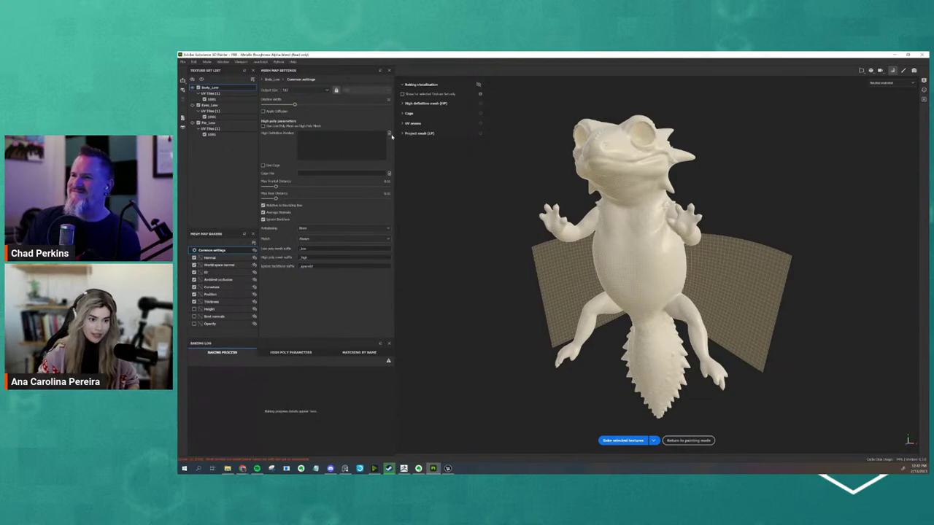
- Add Dragon_High as the high-definition mesh through the file dialog
left_click(389, 135)
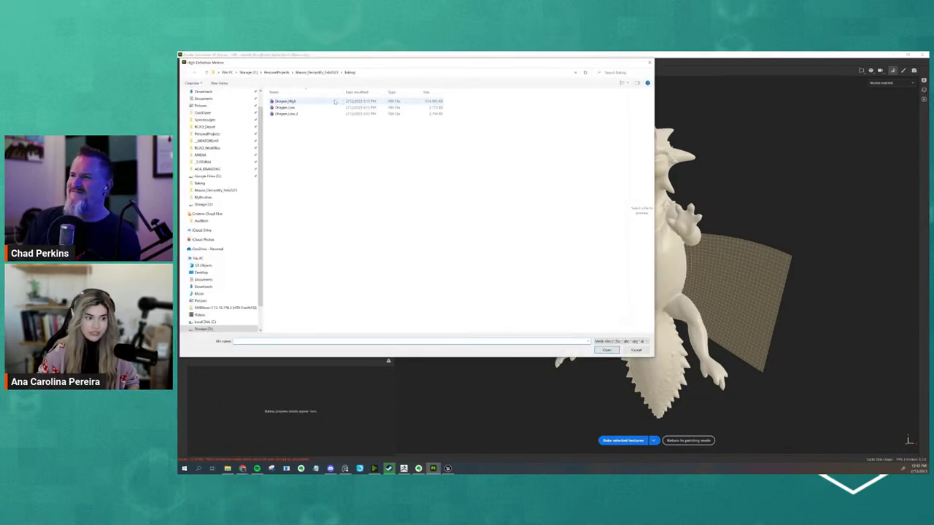
left_click(334, 102)
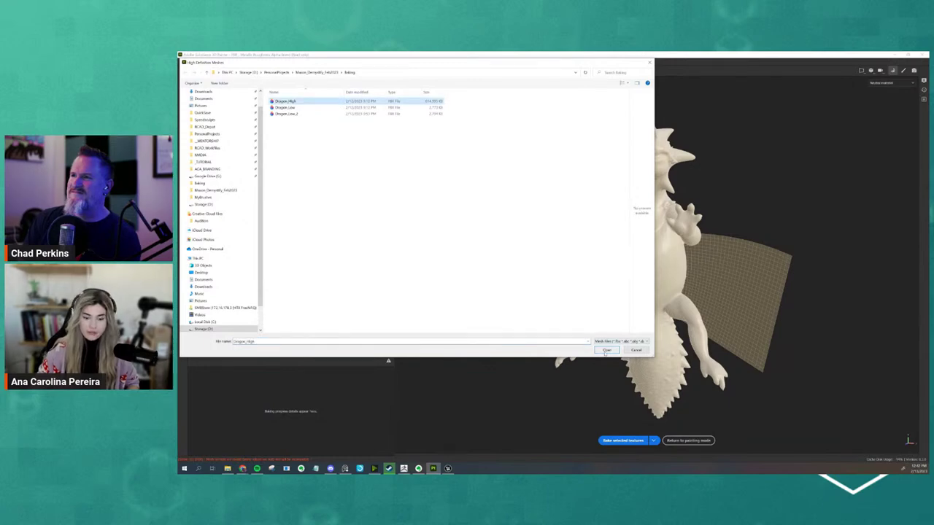
left_click(606, 350)
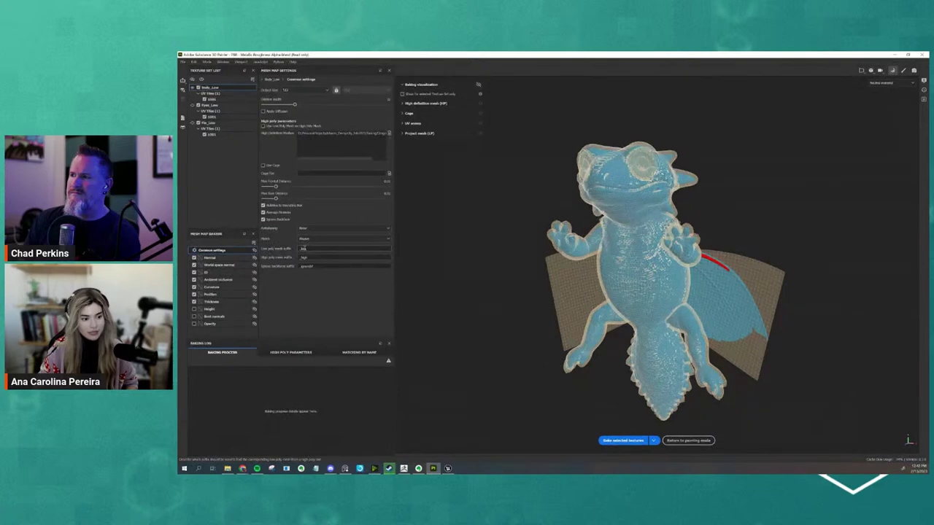
- Confirm the _low suffix, choose Bake Body_Low and bake its mesh maps
key("Return")
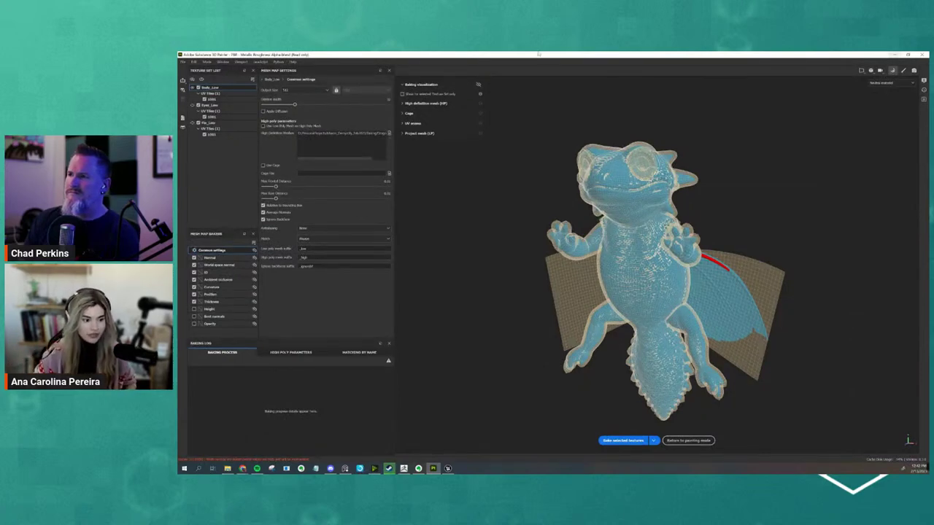
left_click(302, 249)
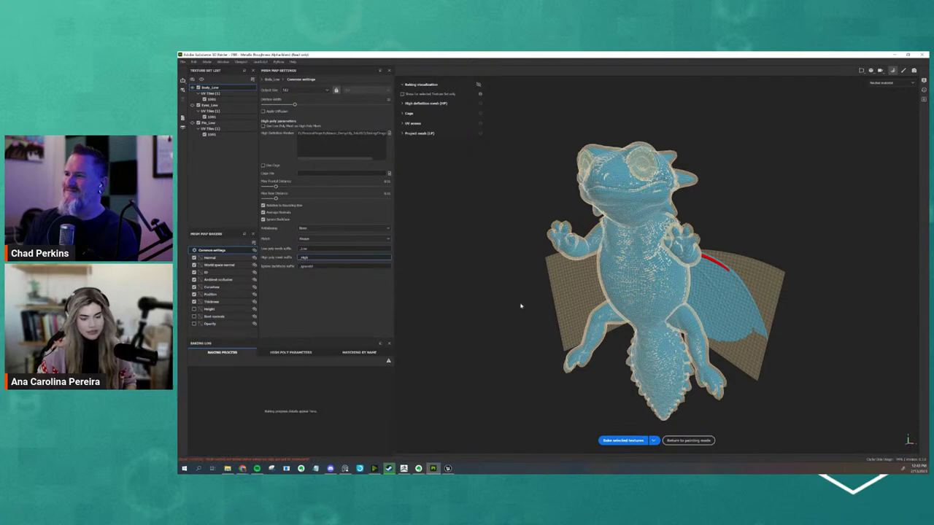
left_click_drag(519, 307, 499, 302, "alt")
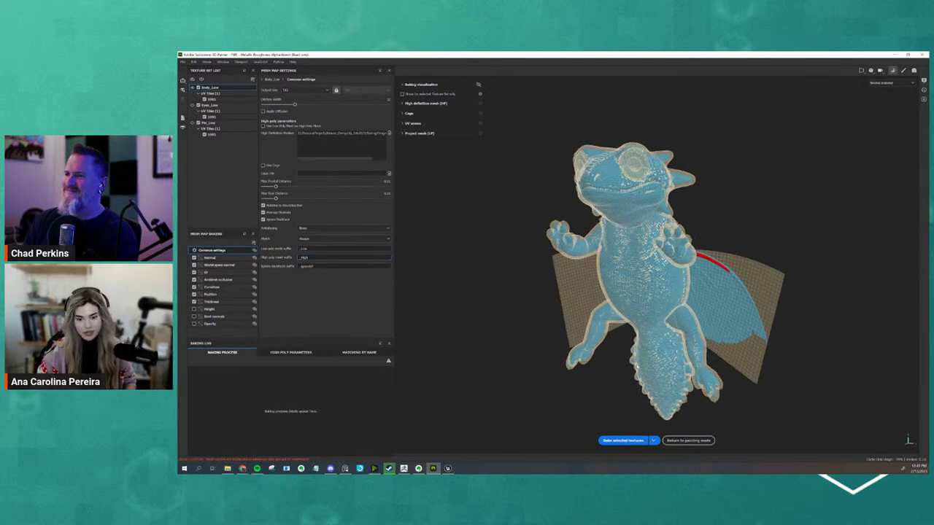
left_click(639, 456)
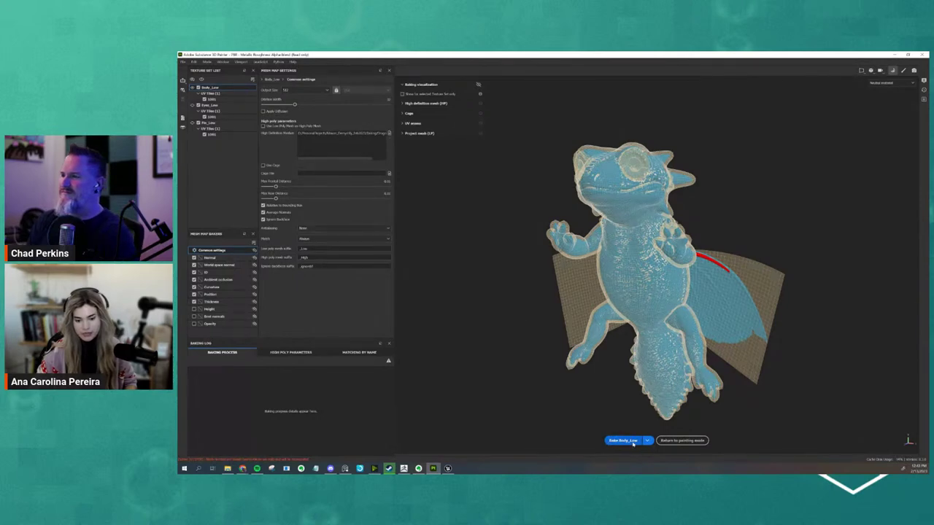
left_click(631, 441)
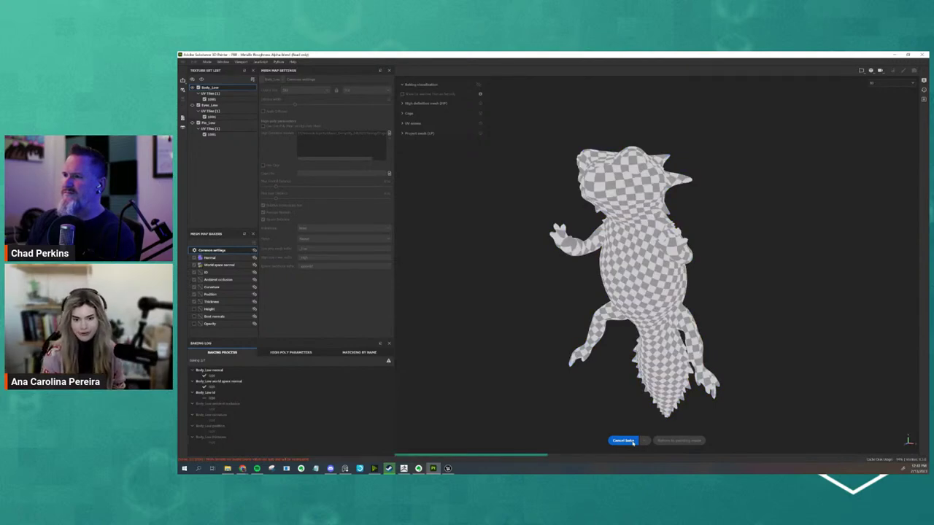
scroll(586, 253, "up", 3)
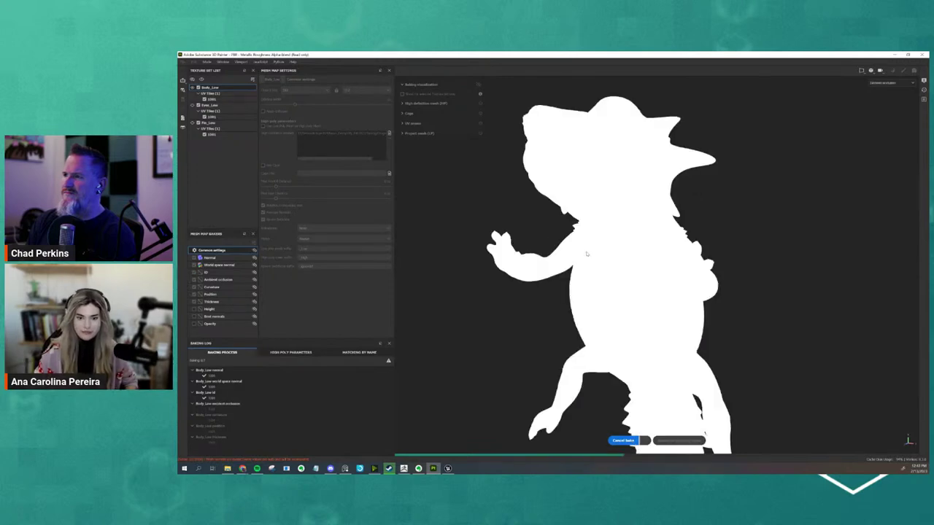
scroll(586, 253, "up", 3)
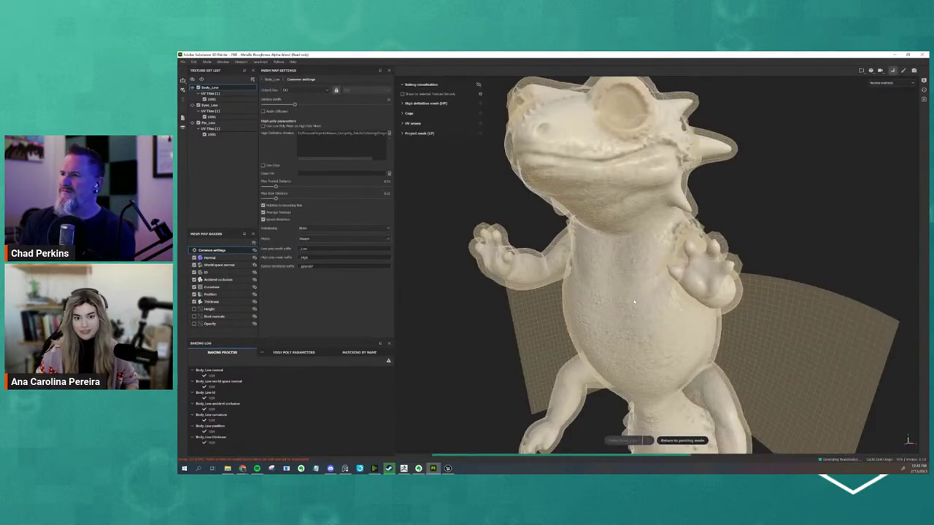
scroll(736, 287, "down", 2)
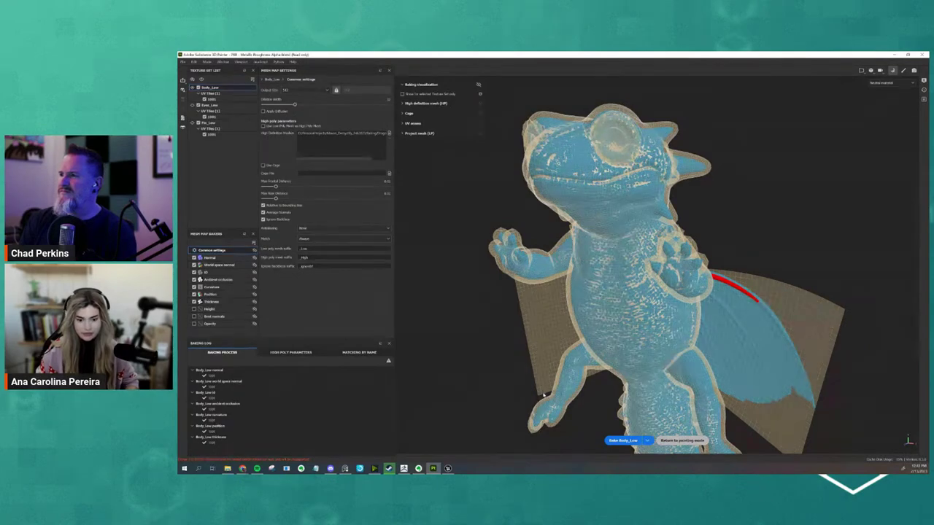
- Inspect the baked body in painting mode, then reopen baking and the Output Size list
left_click(682, 441)
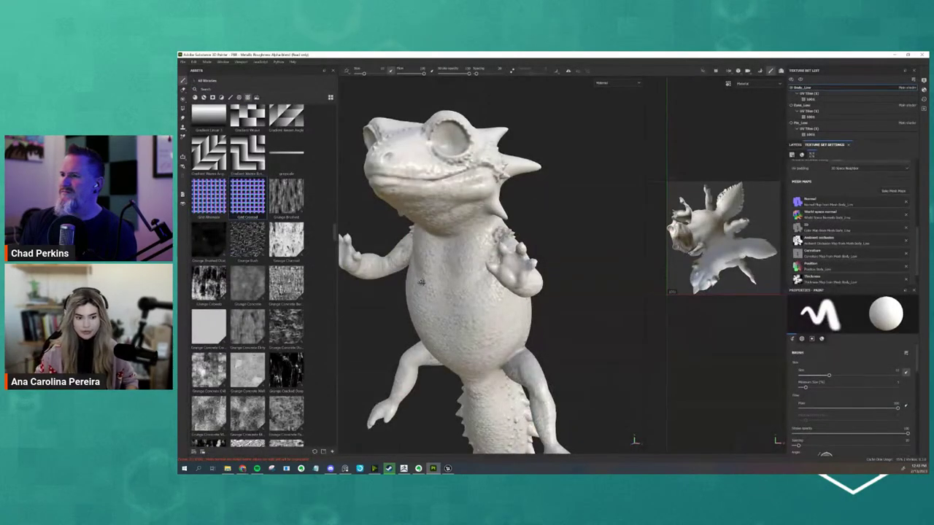
left_click_drag(511, 292, 569, 292, "alt")
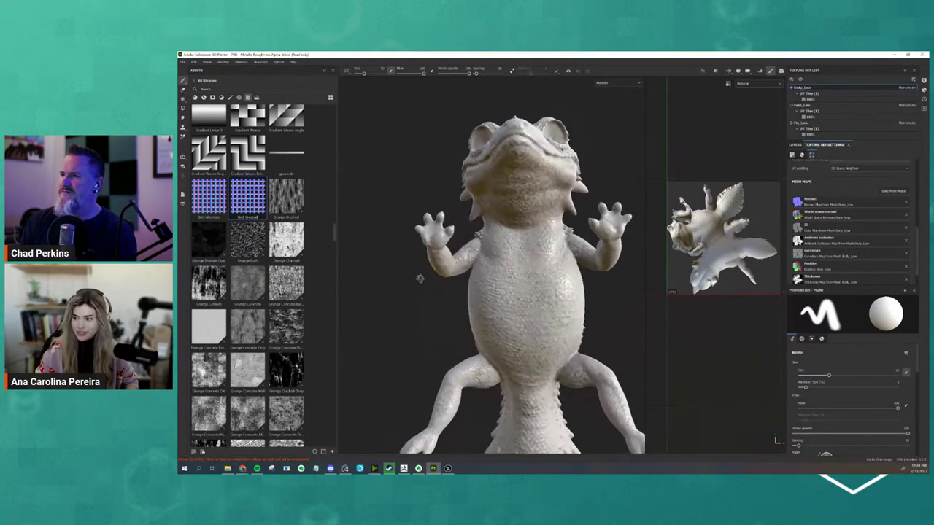
left_click_drag(635, 387, 635, 440, "alt")
mouse_move(511, 328)
left_mouse_down("alt")
mouse_move(555, 418)
mouse_move(529, 393)
mouse_move(544, 388)
left_mouse_up("alt")
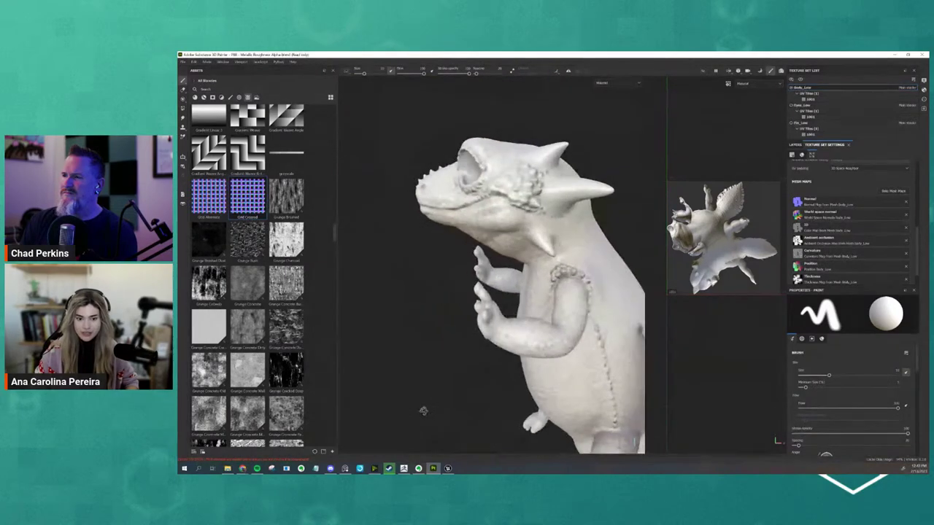
left_click(891, 191)
left_click(300, 91)
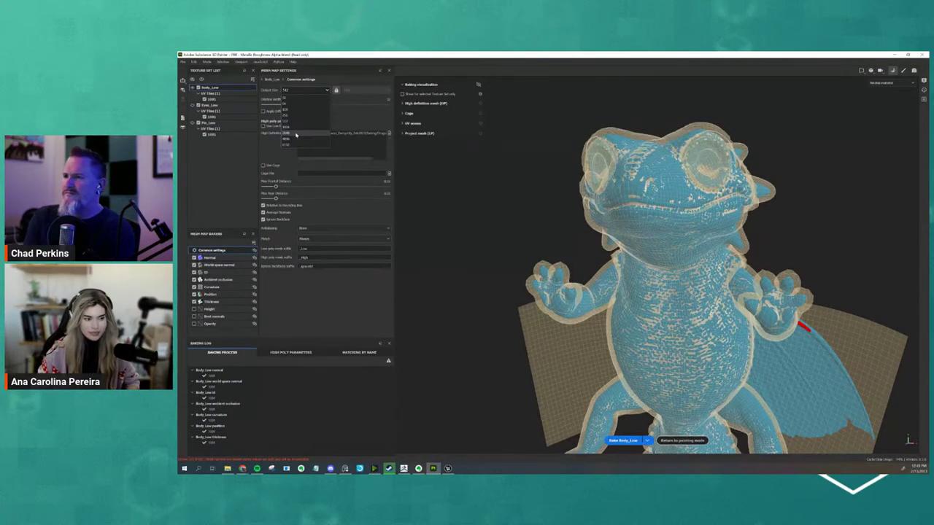
- Bake Body_Low's mesh maps at 2048 output size, then view the baked dragon from below in painting mode
left_click(295, 135)
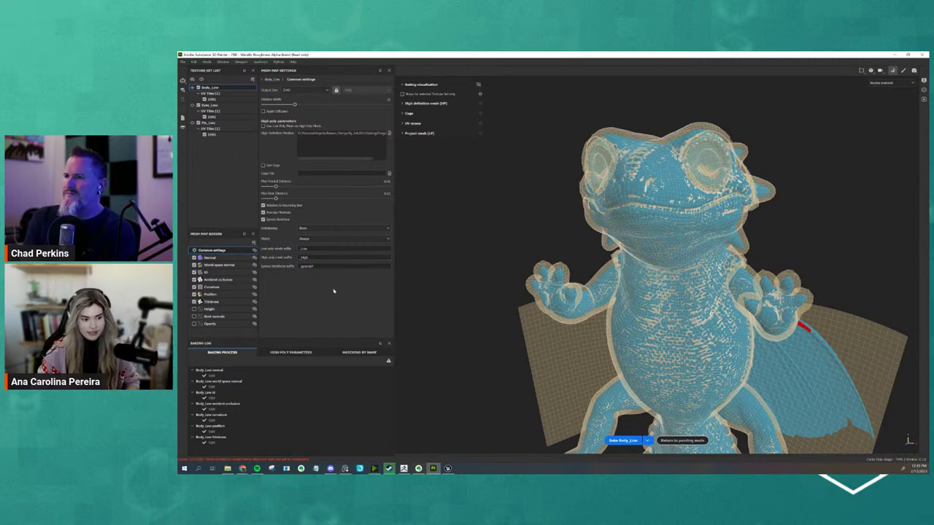
left_click(610, 442)
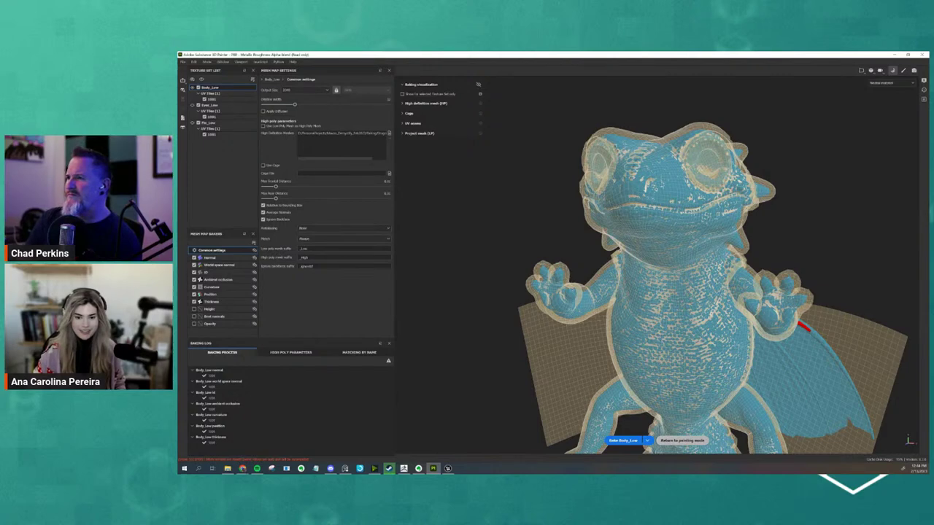
left_click(682, 440)
mouse_move(564, 385)
left_mouse_down("alt")
mouse_move(439, 381)
mouse_move(538, 277)
mouse_move(502, 277)
mouse_move(503, 249)
mouse_move(467, 319)
mouse_move(533, 270)
mouse_move(632, 286)
mouse_move(560, 297)
mouse_move(584, 310)
mouse_move(562, 324)
mouse_move(619, 330)
mouse_move(490, 274)
mouse_move(562, 312)
mouse_move(569, 307)
mouse_move(526, 299)
left_mouse_up("alt")
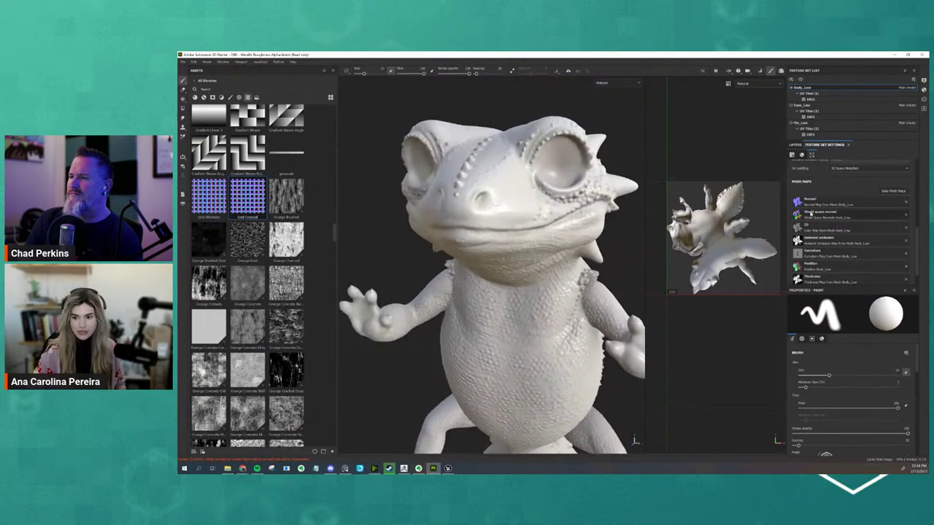
- Set the body texture set resolution to 2048
scroll(840, 240, "up", 3)
scroll(840, 241, "up", 2)
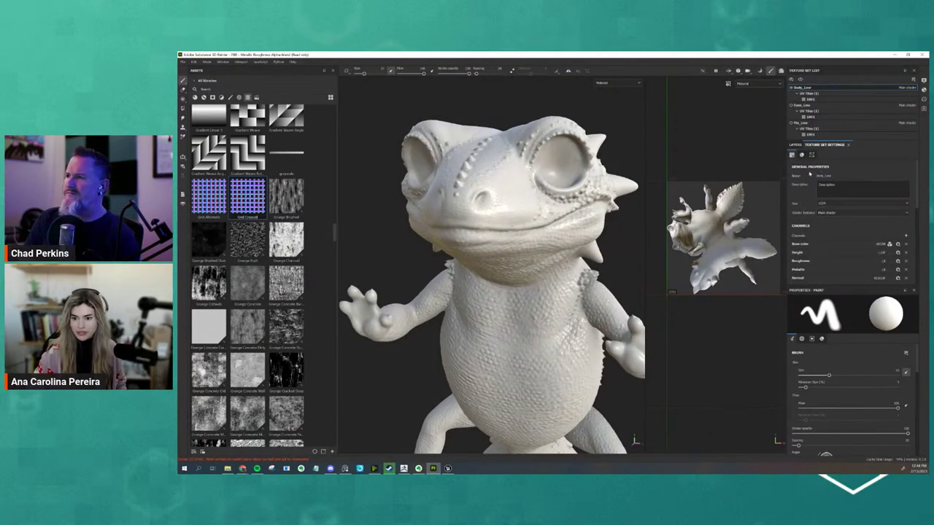
left_click(822, 206)
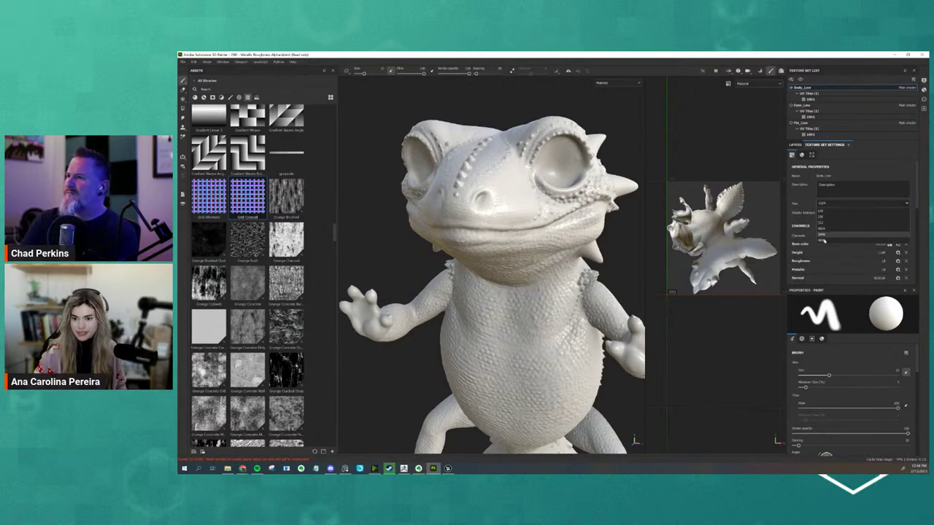
left_click(823, 235)
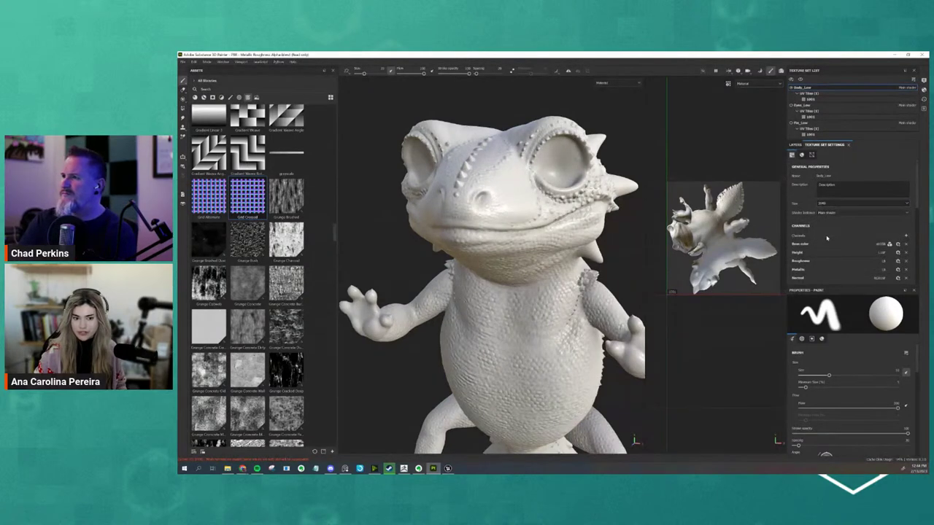
- Rotate the environment light and check the right side, belly, legs and spiny back ridge
left_click_drag(503, 303, 553, 296, "alt")
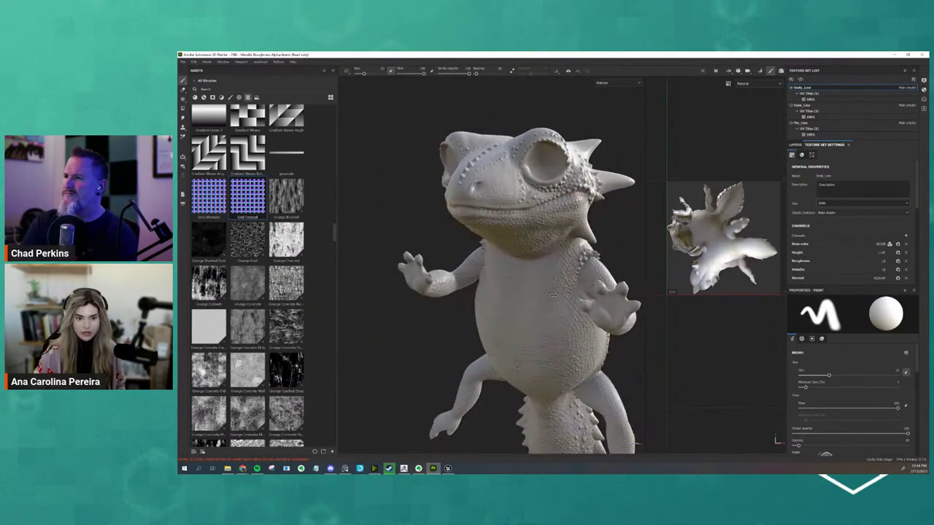
scroll(543, 289, "up", 3)
scroll(528, 273, "up", 3)
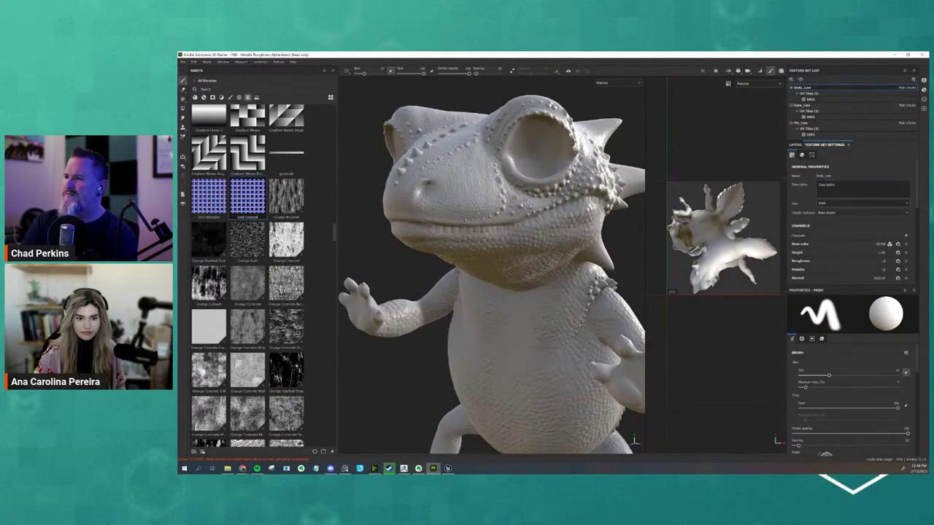
right_click_drag(529, 276, 554, 276, "shift")
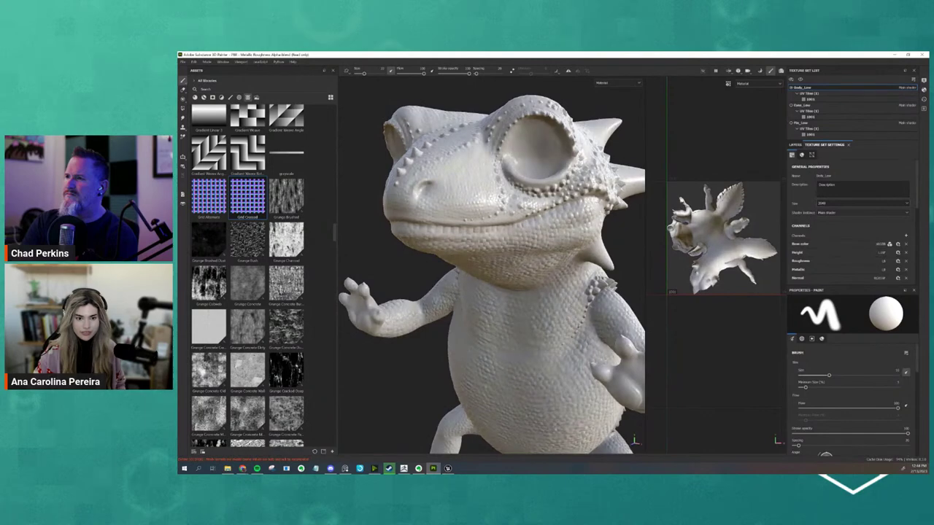
mouse_move(554, 277)
left_mouse_down("alt")
mouse_move(509, 280)
mouse_move(533, 248)
left_mouse_up("alt")
scroll(532, 248, "up", 5)
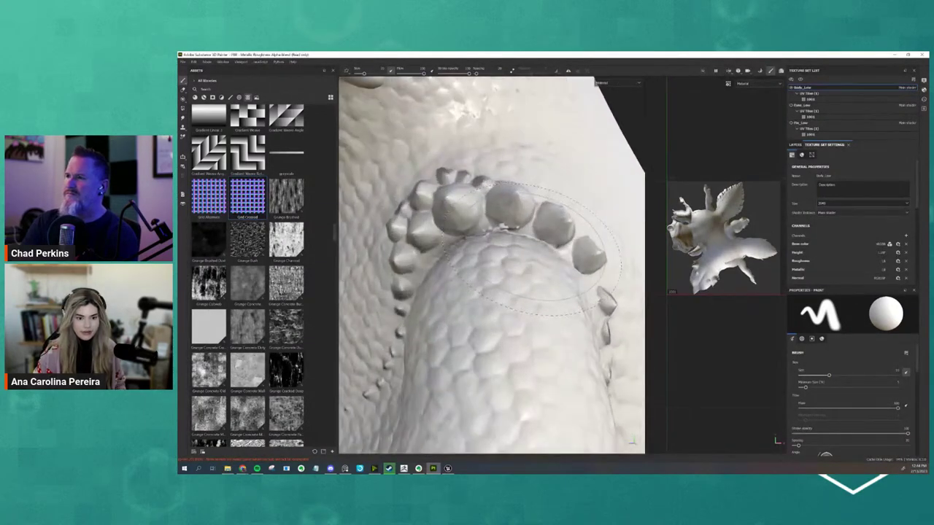
mouse_move(560, 189)
left_mouse_down("alt")
mouse_move(558, 214)
mouse_move(544, 221)
left_mouse_up("alt")
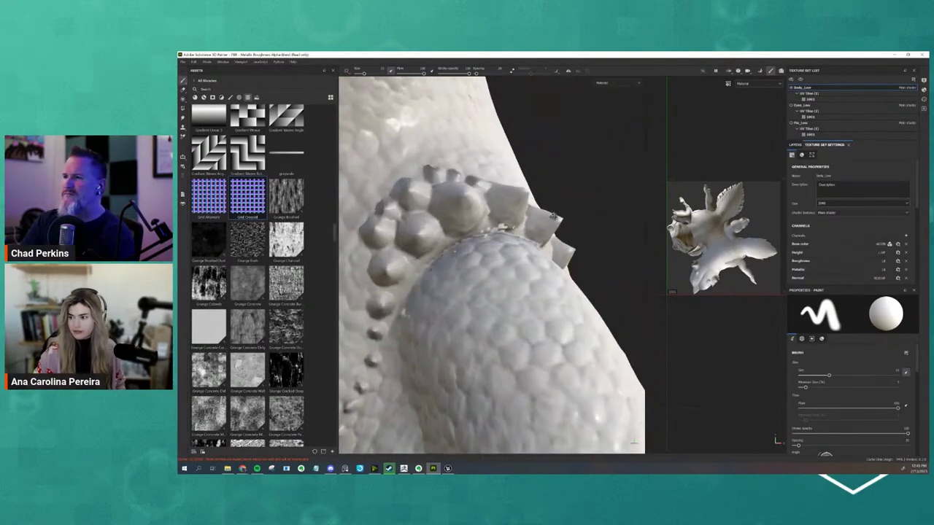
- Check the tail underside and spiky head, then reframe the view on the dragon
scroll(543, 220, "down", 2)
scroll(543, 220, "down", 3)
scroll(544, 220, "down", 4)
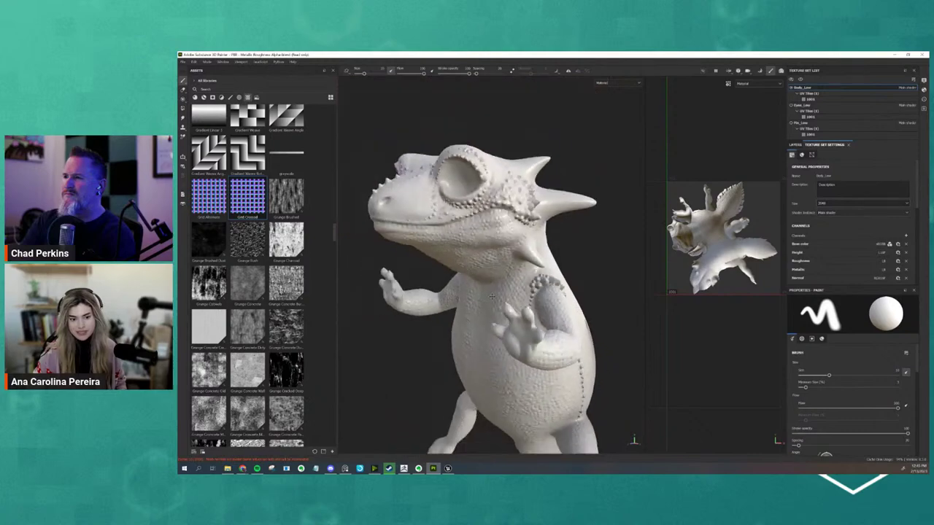
scroll(544, 221, "up", 2)
mouse_move(544, 220)
left_mouse_down("alt")
mouse_move(532, 315)
mouse_move(633, 440)
mouse_move(428, 347)
mouse_move(447, 252)
mouse_move(482, 244)
mouse_move(530, 299)
mouse_move(502, 205)
left_mouse_up("alt")
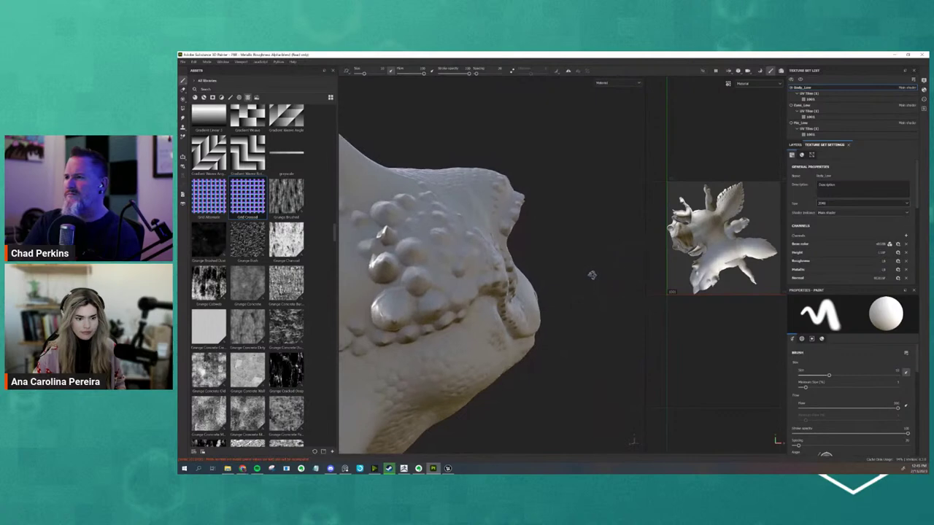
mouse_move(502, 205)
left_mouse_down("alt")
mouse_move(606, 238)
mouse_move(554, 292)
left_mouse_up("alt")
key("f")
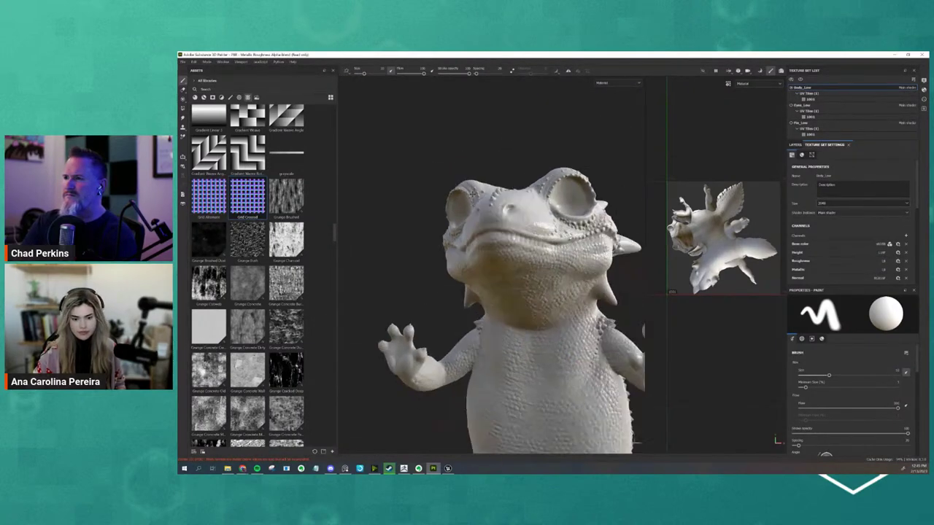
- Open the mesh map baking setup and inspect the cage around the head and shoulder
scroll(887, 190, "down", 2)
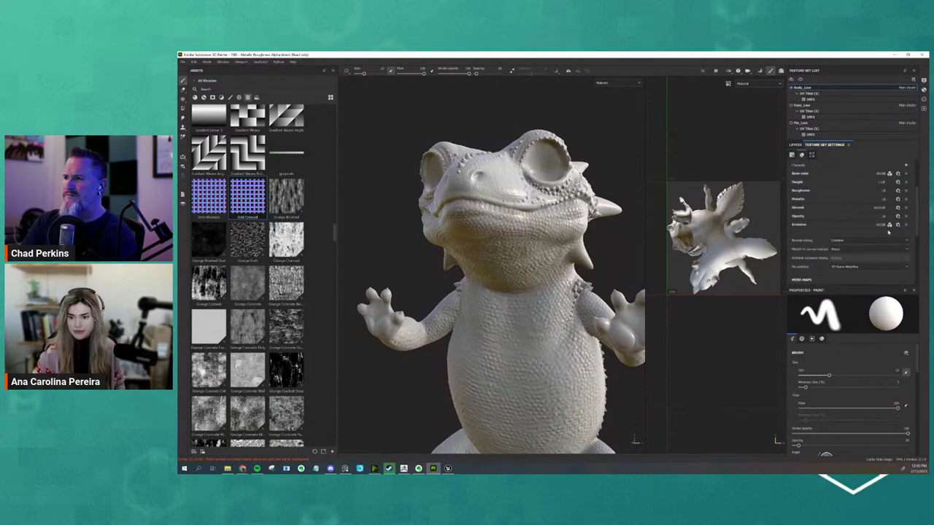
scroll(889, 211, "down", 2)
scroll(889, 218, "down", 3)
left_click(893, 202)
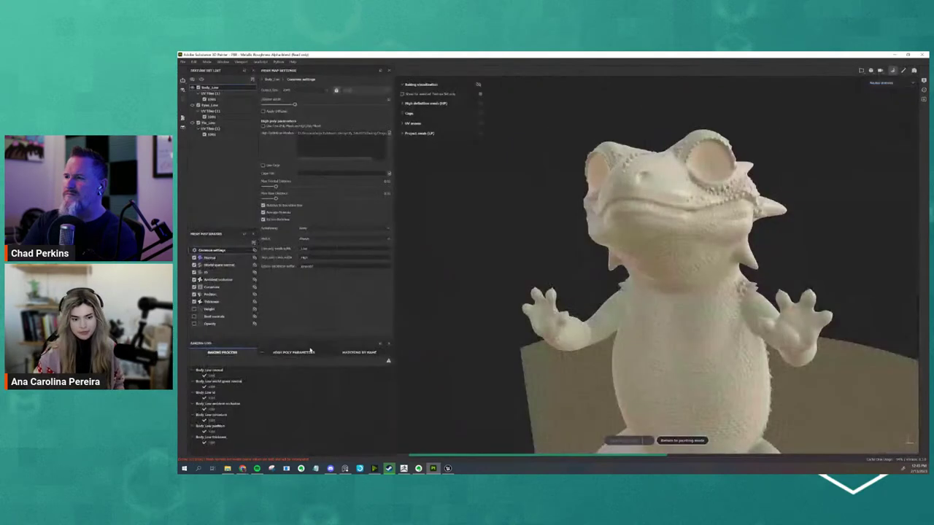
mouse_move(482, 299)
left_mouse_down("alt")
mouse_move(792, 260)
mouse_move(702, 261)
left_mouse_up("alt")
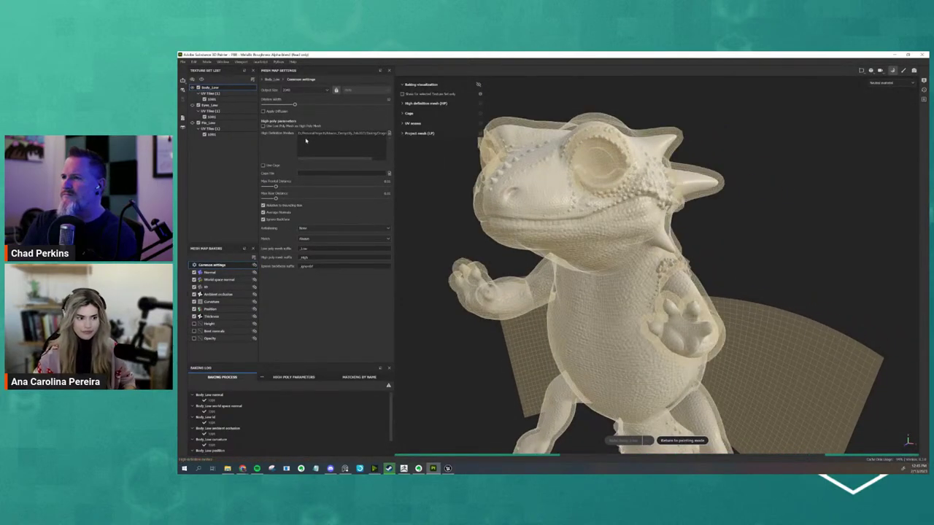
left_click_drag(754, 209, 737, 218, "alt")
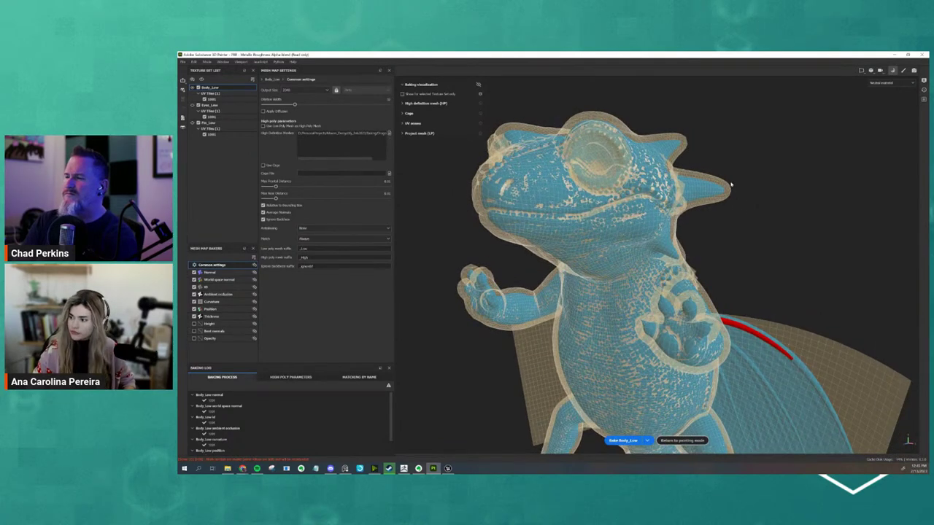
mouse_move(742, 263)
left_mouse_down("alt")
mouse_move(774, 258)
mouse_move(783, 267)
left_mouse_up("alt")
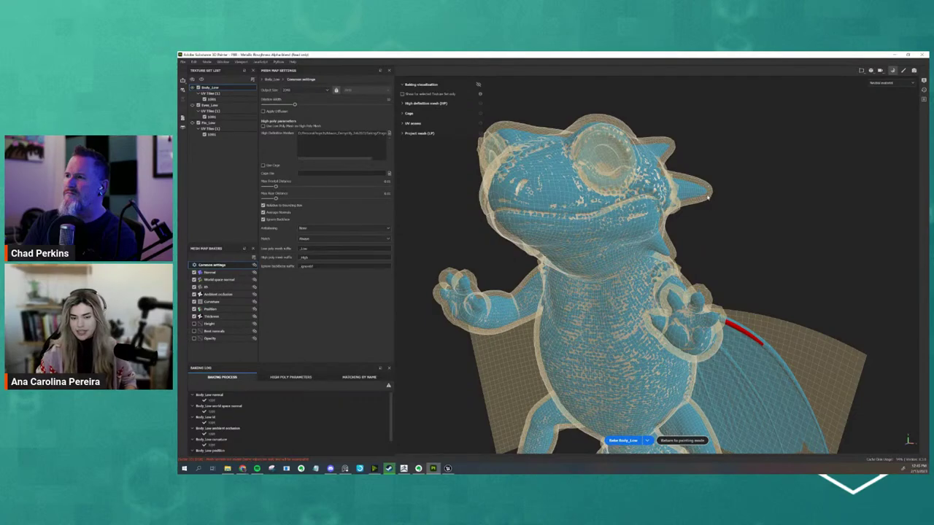
left_click_drag(761, 226, 729, 230, "alt")
scroll(657, 233, "up", 10)
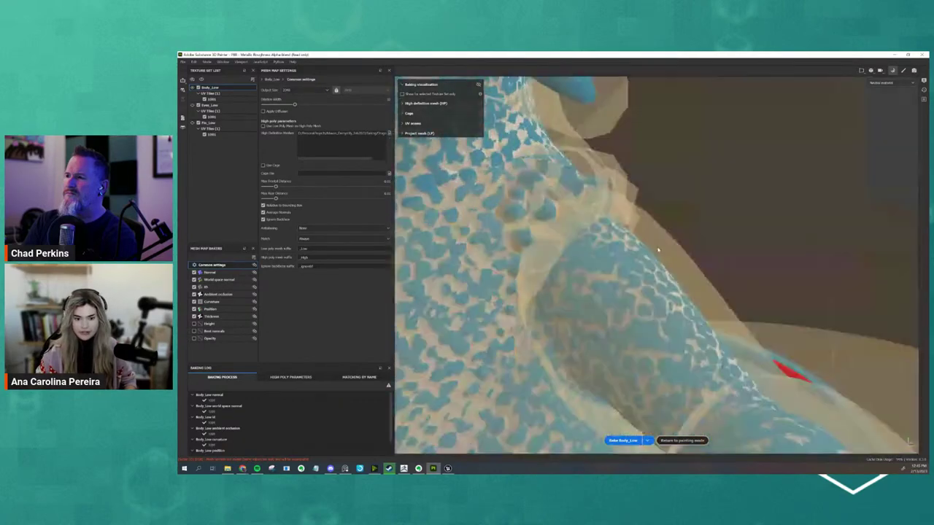
left_click_drag(657, 234, 715, 172, "alt")
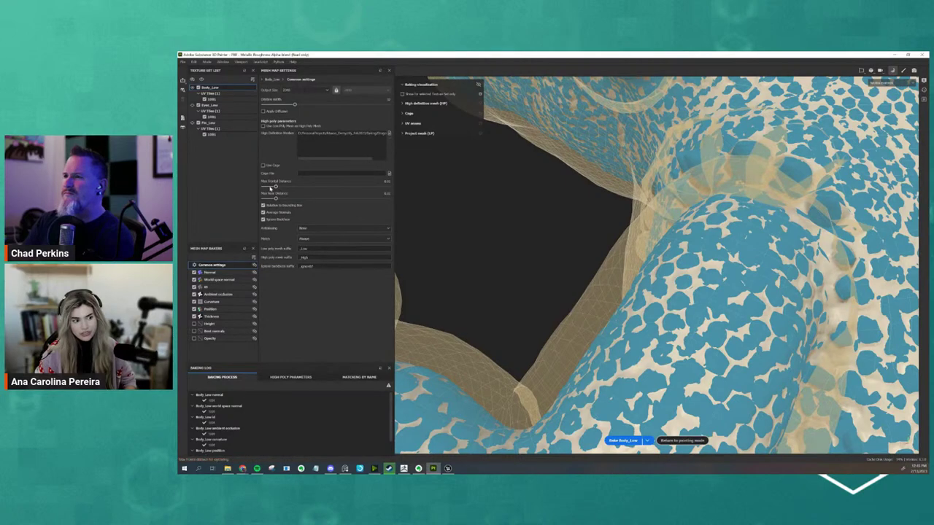
- Tune Max Frontal Distance until the red cage intersections clear, then bake Body_Low
left_click_drag(275, 186, 272, 188)
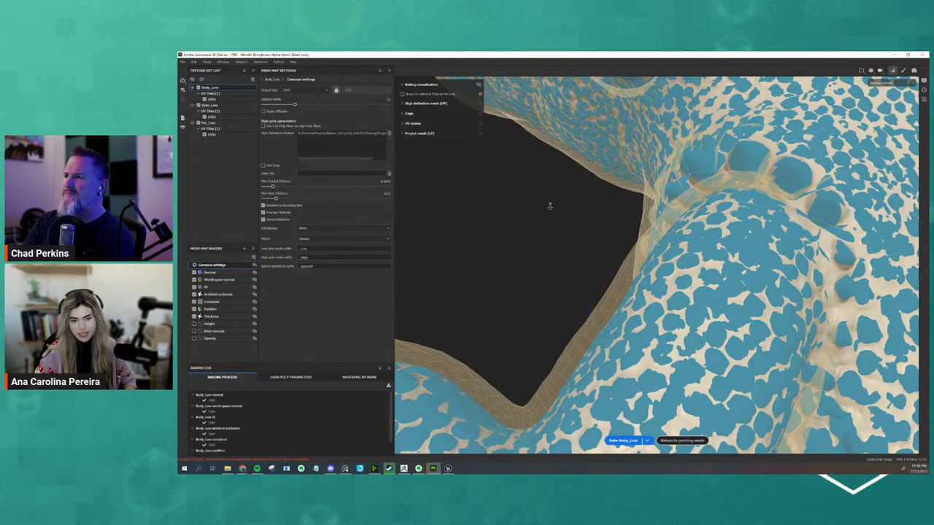
mouse_move(550, 206)
left_mouse_down("alt")
mouse_move(594, 229)
mouse_move(232, 241)
left_mouse_up("alt")
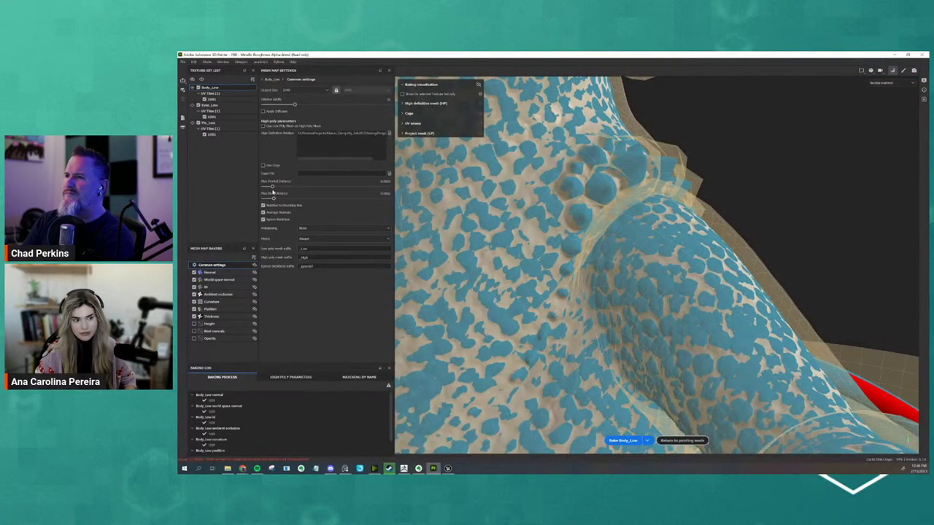
left_click_drag(272, 188, 272, 188)
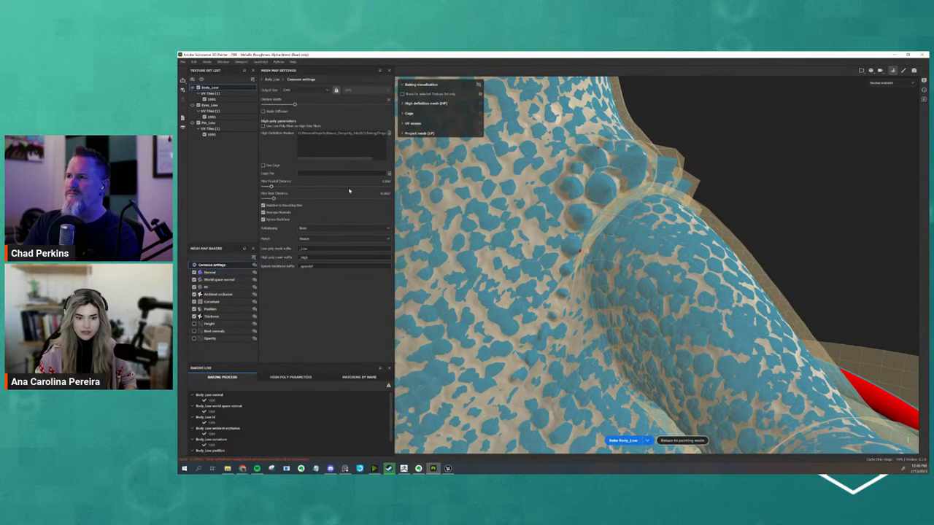
left_click_drag(272, 188, 272, 188)
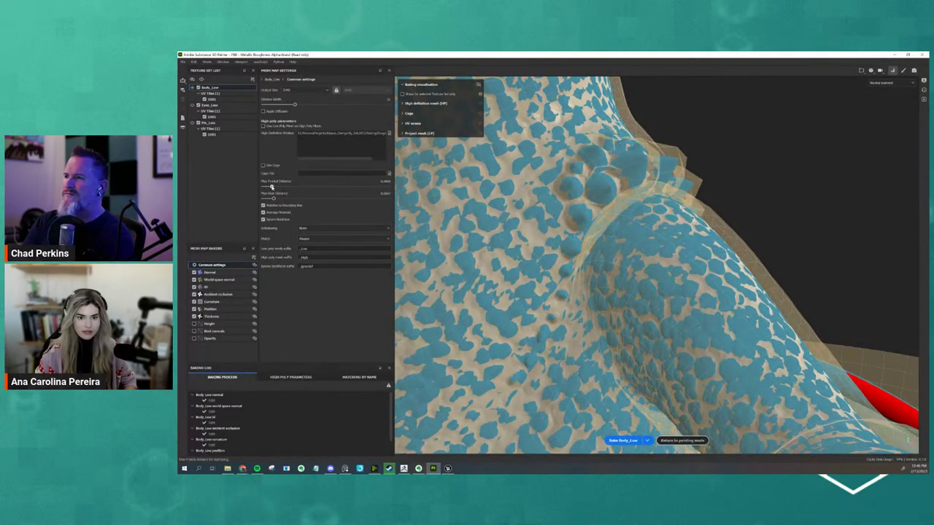
left_click_drag(856, 218, 729, 241, "alt")
scroll(653, 268, "down", 5)
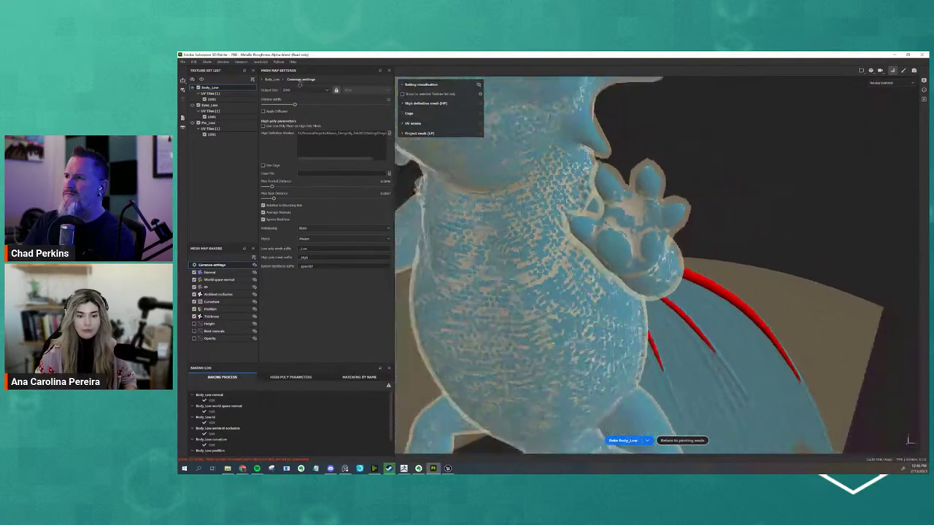
mouse_move(653, 268)
left_mouse_down("alt")
mouse_move(765, 276)
mouse_move(689, 350)
mouse_move(456, 281)
left_mouse_up("alt")
scroll(730, 273, "down", 3)
left_click_drag(523, 280, 674, 286, "alt")
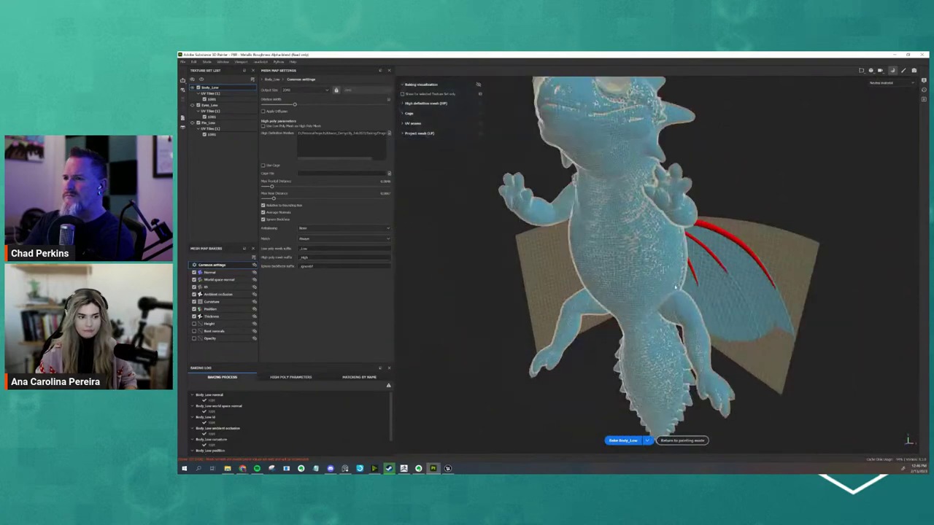
left_click_drag(616, 250, 612, 448, "alt")
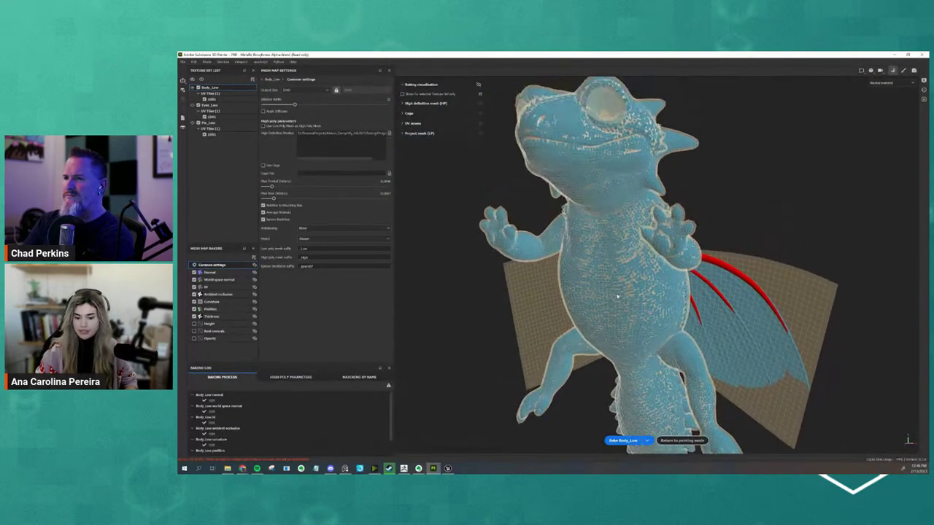
left_click(624, 441)
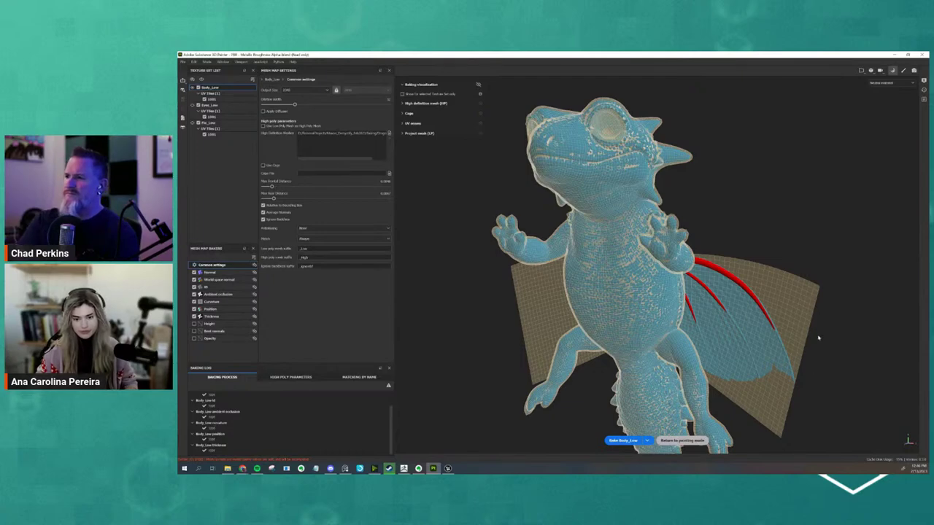
- Return to painting mode and inspect the rebaked body detail from a top-down front view
left_click(680, 441)
mouse_move(602, 394)
left_mouse_down("alt")
mouse_move(503, 343)
mouse_move(571, 364)
left_mouse_up("alt")
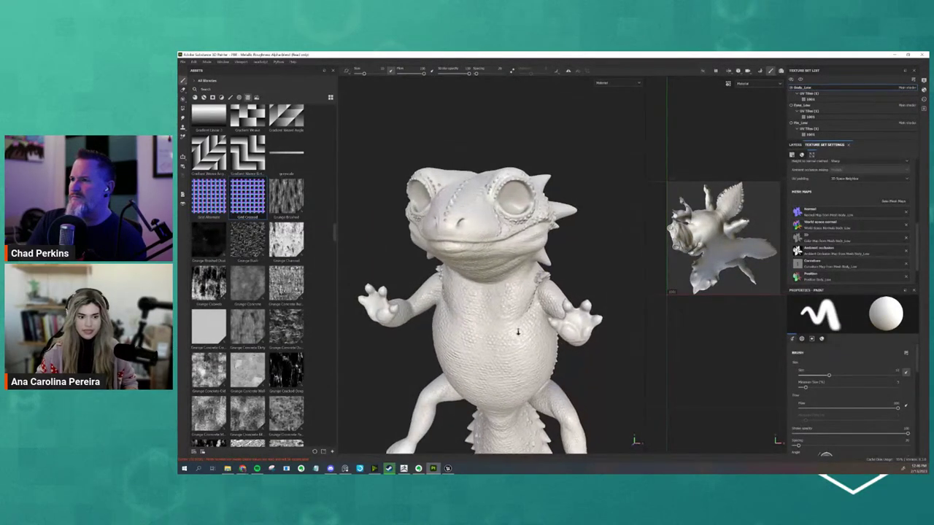
scroll(571, 364, "up", 3)
mouse_move(537, 387)
left_mouse_down("alt")
mouse_move(502, 270)
mouse_move(503, 328)
left_mouse_up("alt")
scroll(503, 271, "down", 2)
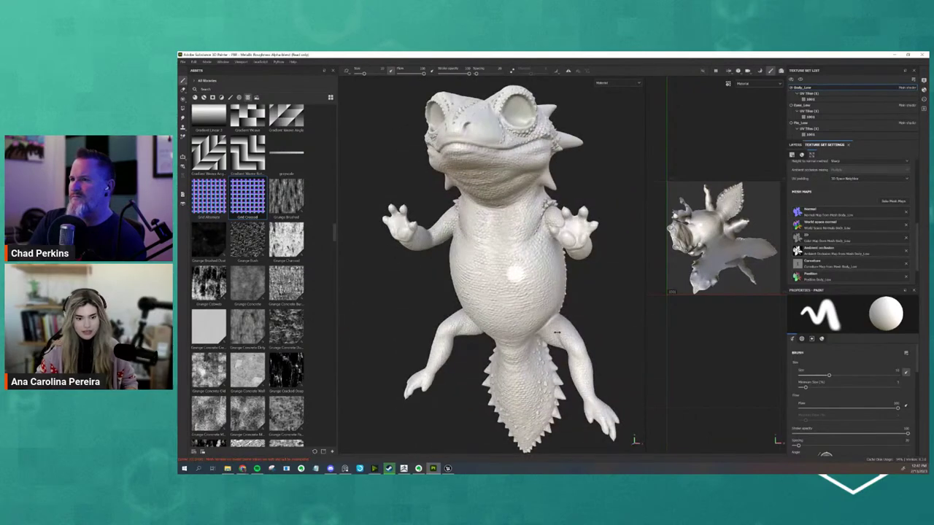
- Check the baked scale detail from side, top and front views of the dragon
mouse_move(592, 321)
left_mouse_down("alt")
mouse_move(410, 319)
mouse_move(467, 321)
left_mouse_up("alt")
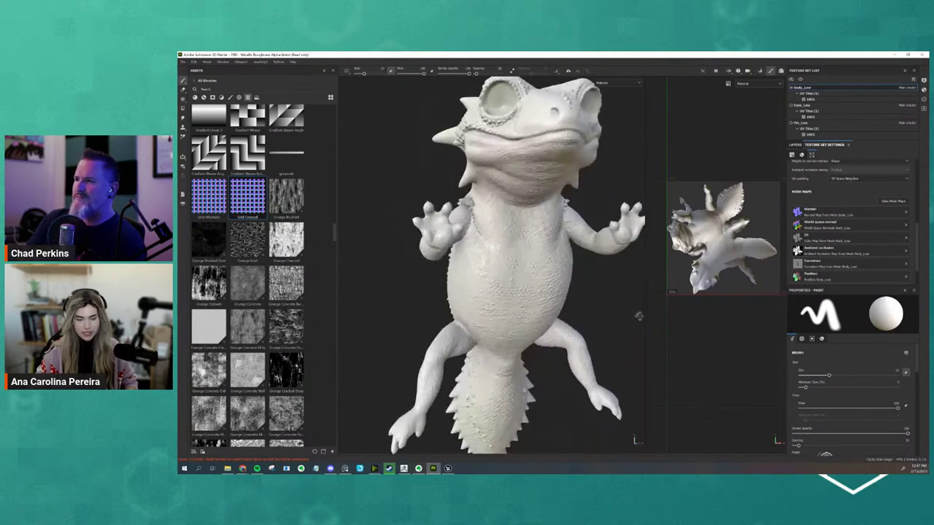
scroll(466, 321, "up", 2)
scroll(467, 321, "up", 3)
scroll(507, 316, "down", 2)
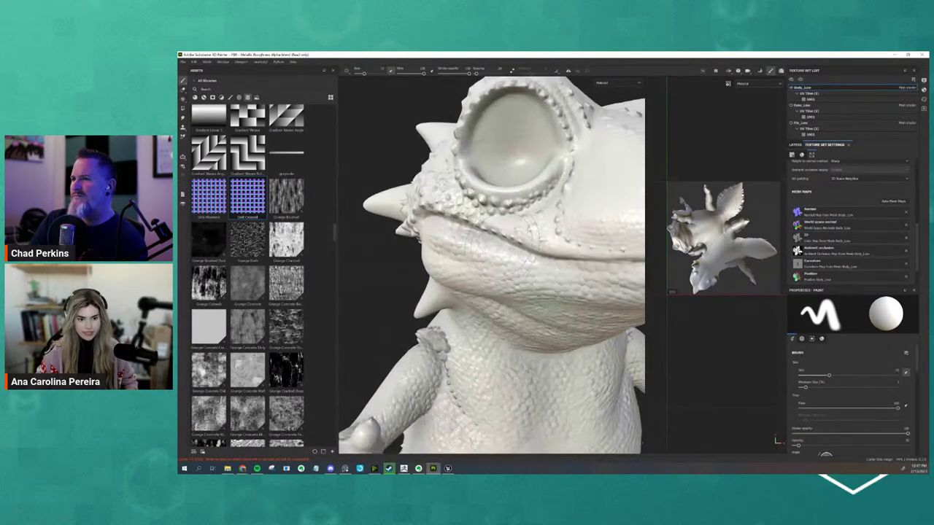
scroll(507, 316, "down", 3)
mouse_move(496, 314)
left_mouse_down("alt")
mouse_move(507, 316)
mouse_move(427, 316)
left_mouse_up("alt")
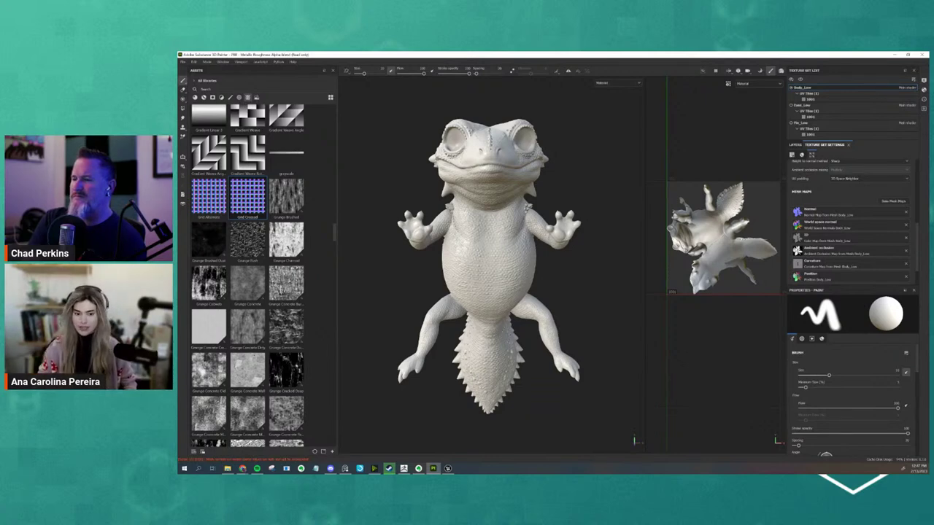
mouse_move(503, 161)
left_mouse_down("alt")
mouse_move(547, 154)
mouse_move(570, 163)
left_mouse_up("alt")
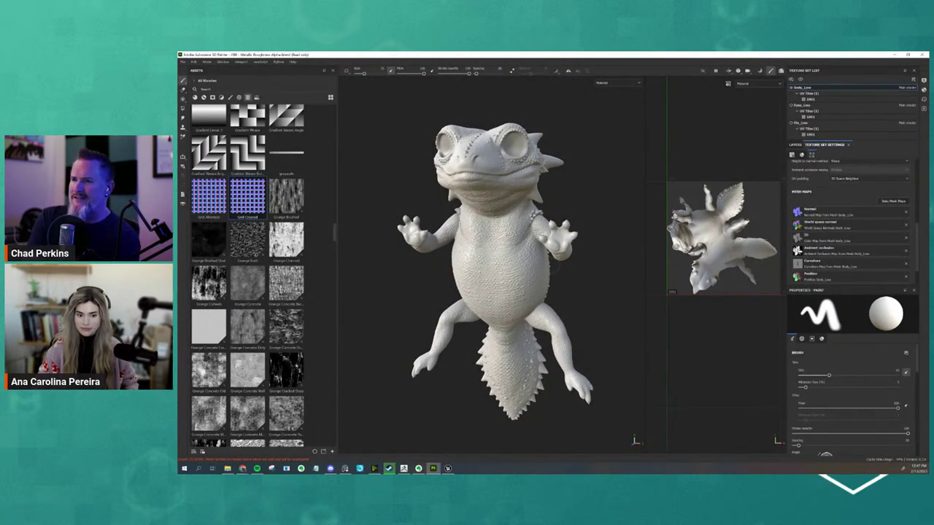
left_click_drag(556, 268, 577, 271, "alt")
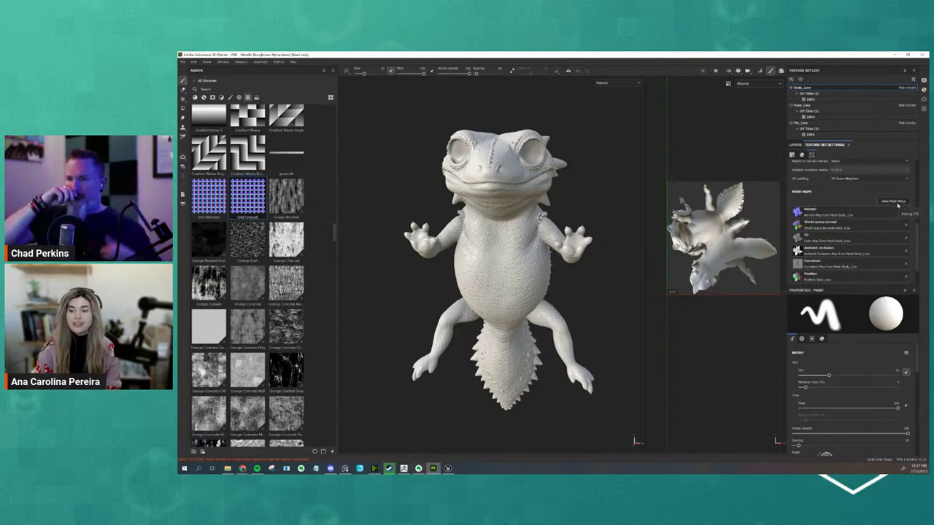
- Reopen Bake Mesh Maps for Body_Low and orbit the dragon under the bake overlay
left_click(897, 205)
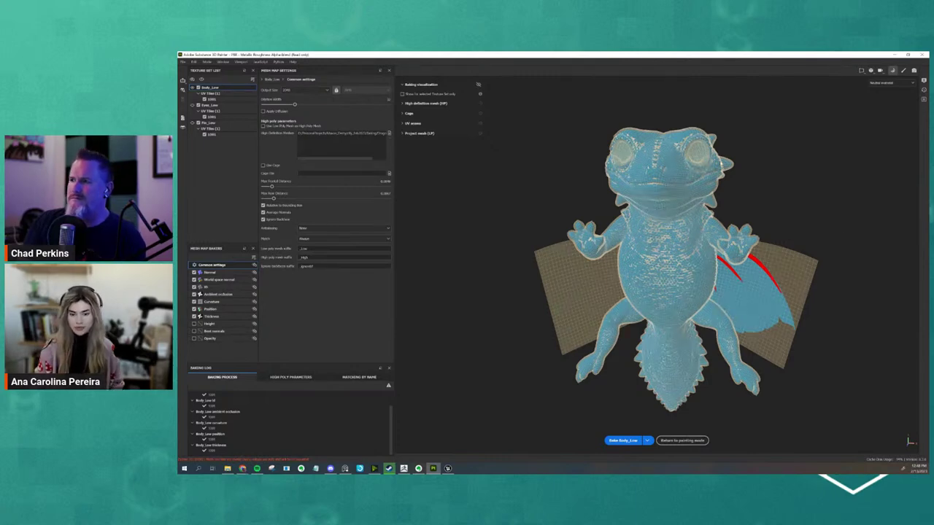
left_click_drag(781, 200, 671, 243, "alt")
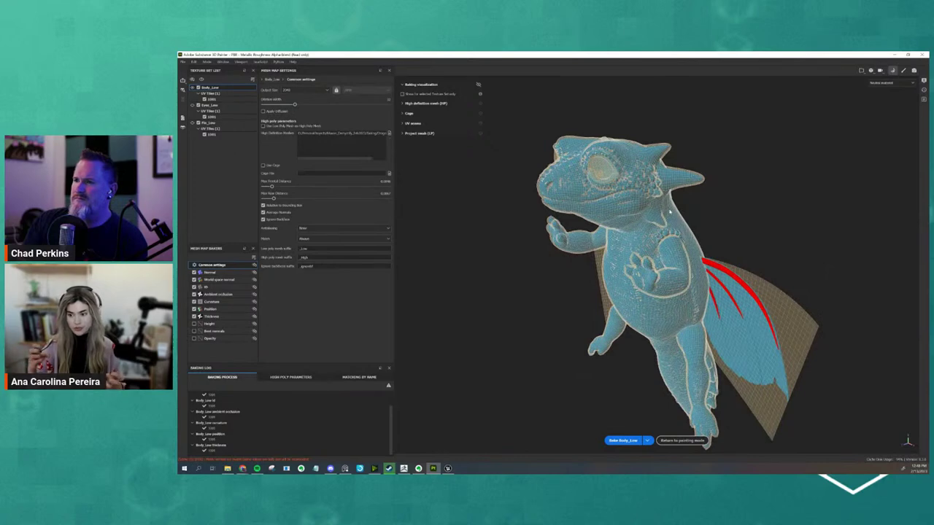
mouse_move(670, 212)
left_mouse_down("alt")
mouse_move(686, 230)
mouse_move(782, 221)
mouse_move(788, 211)
mouse_move(771, 224)
mouse_move(723, 226)
left_mouse_up("alt")
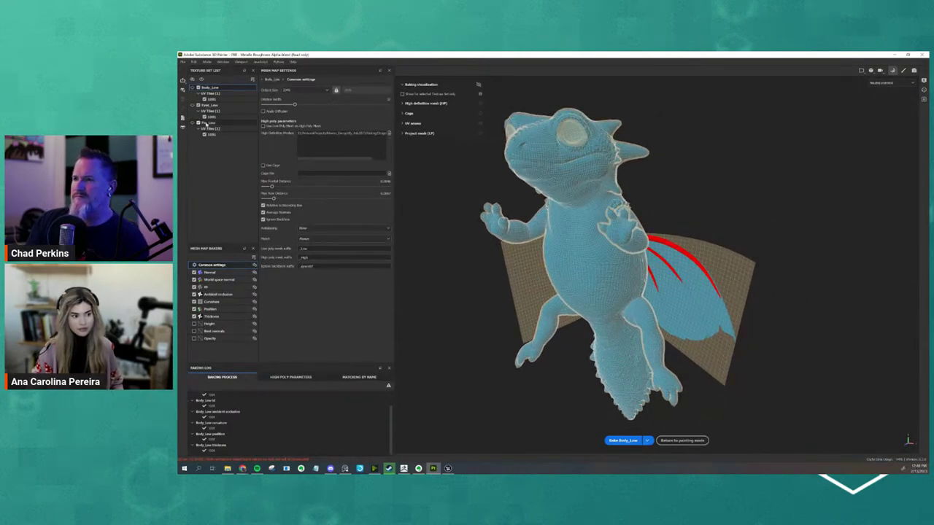
left_click(191, 124)
mouse_move(605, 169)
left_mouse_down("alt")
mouse_move(740, 202)
mouse_move(719, 188)
mouse_move(626, 232)
left_mouse_up("alt")
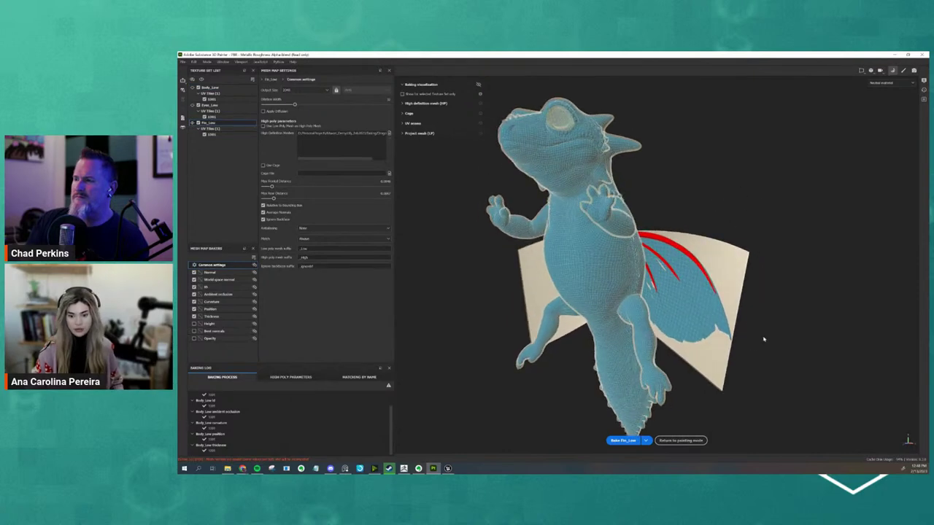
mouse_move(764, 338)
left_mouse_down("alt")
mouse_move(740, 317)
mouse_move(719, 315)
left_mouse_up("alt")
scroll(646, 265, "up", 3)
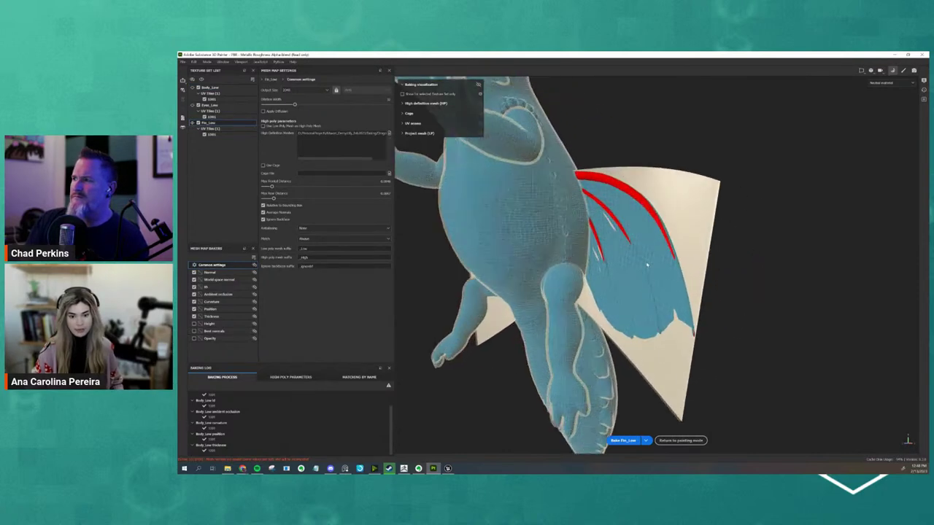
scroll(646, 266, "up", 2)
scroll(647, 265, "up", 2)
left_click_drag(646, 265, 624, 249, "alt")
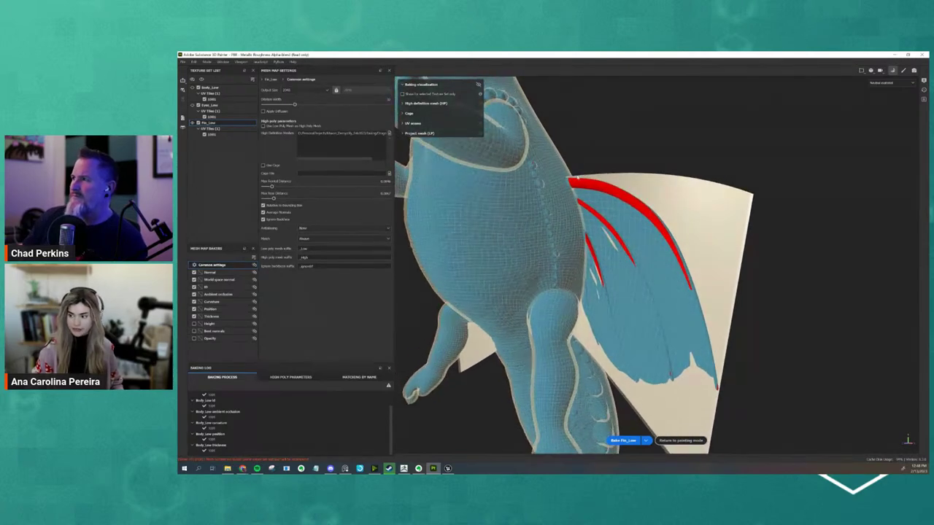
left_click_drag(271, 187, 279, 189)
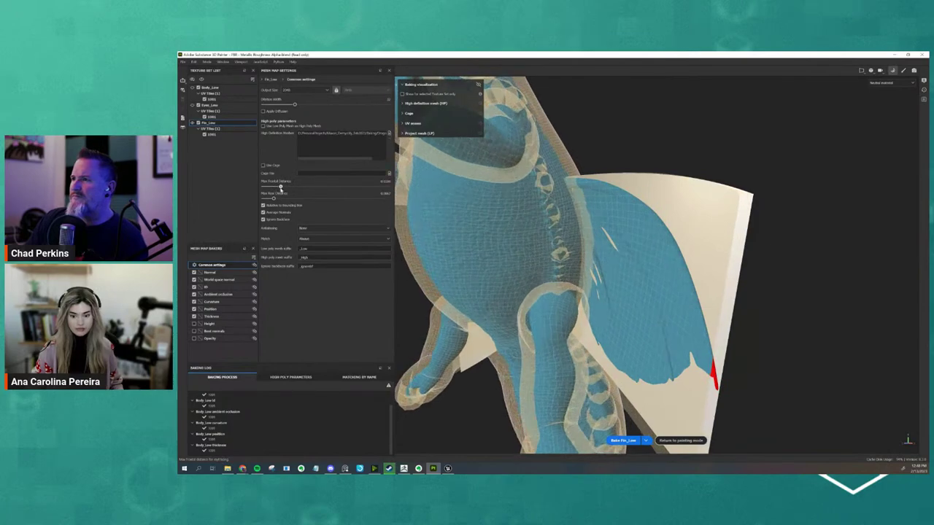
scroll(696, 267, "up", 2)
scroll(697, 268, "up", 2)
mouse_move(696, 268)
left_mouse_down("alt")
mouse_move(723, 258)
mouse_move(635, 246)
mouse_move(757, 346)
mouse_move(617, 352)
mouse_move(592, 333)
mouse_move(526, 342)
mouse_move(623, 346)
left_mouse_up("alt")
right_click_drag(623, 345, 765, 350, "alt")
mouse_move(765, 350)
left_mouse_down("alt")
mouse_move(697, 272)
mouse_move(689, 284)
mouse_move(758, 288)
mouse_move(708, 290)
mouse_move(720, 292)
left_mouse_up("alt")
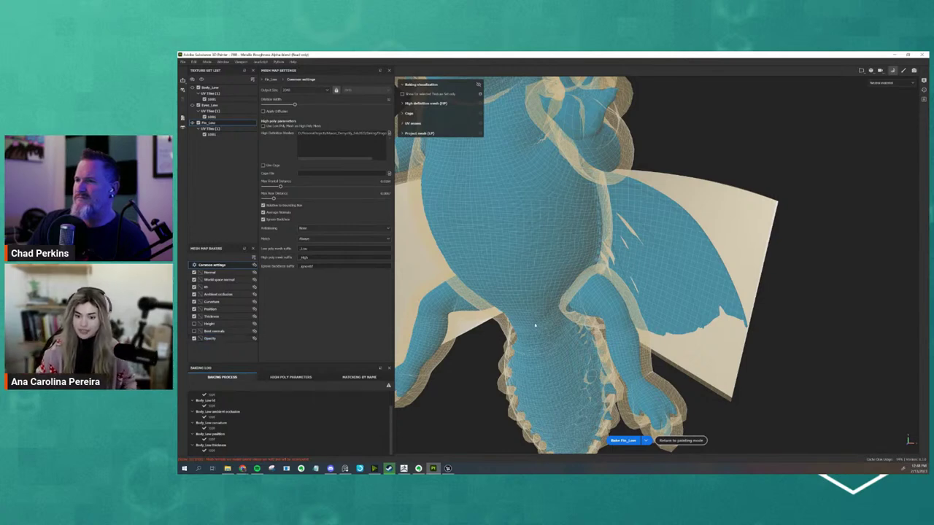
left_click_drag(693, 219, 724, 220, "alt")
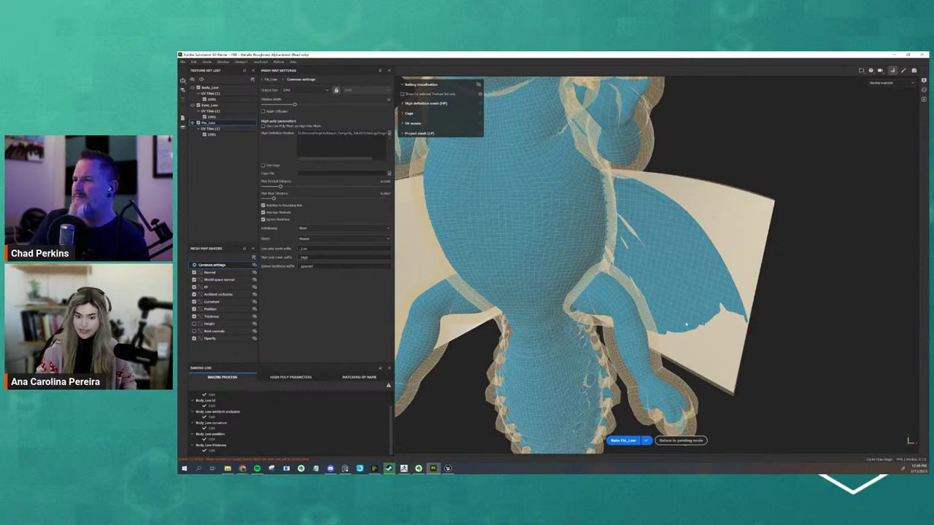
mouse_move(627, 287)
left_mouse_down("alt")
mouse_move(775, 333)
mouse_move(771, 340)
left_mouse_up("alt")
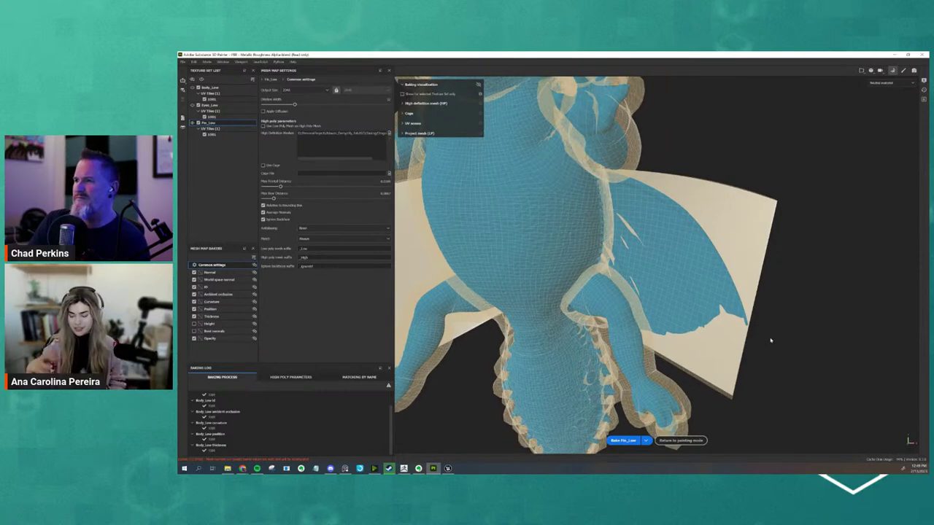
left_click_drag(842, 360, 825, 371, "alt")
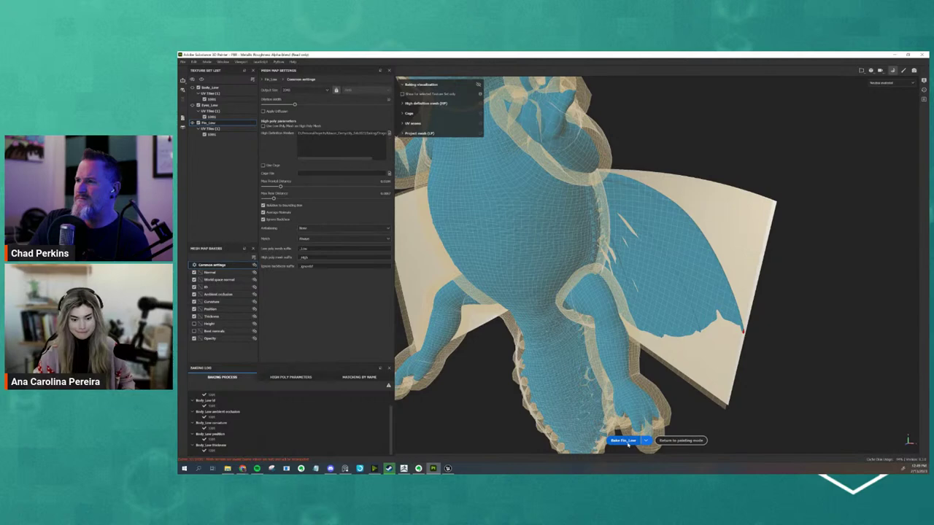
- Bake the Fin_Low mesh maps and inspect the two fin planes back in painting mode
left_click(623, 441)
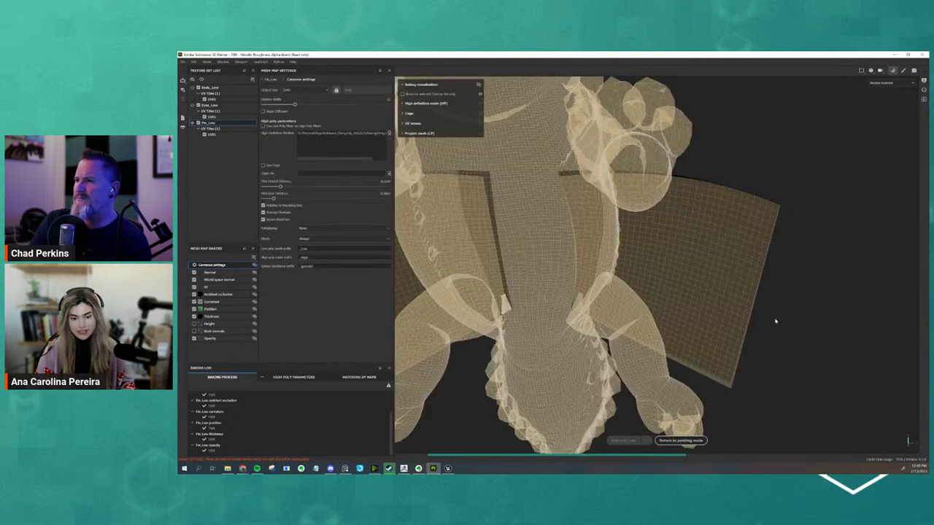
mouse_move(710, 306)
left_mouse_down("alt")
mouse_move(577, 300)
mouse_move(642, 365)
left_mouse_up("alt")
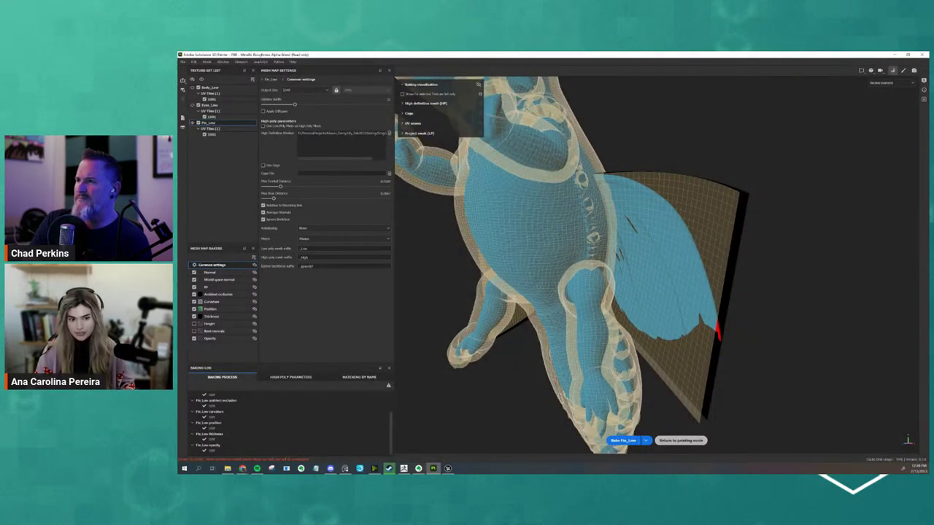
left_click(681, 440)
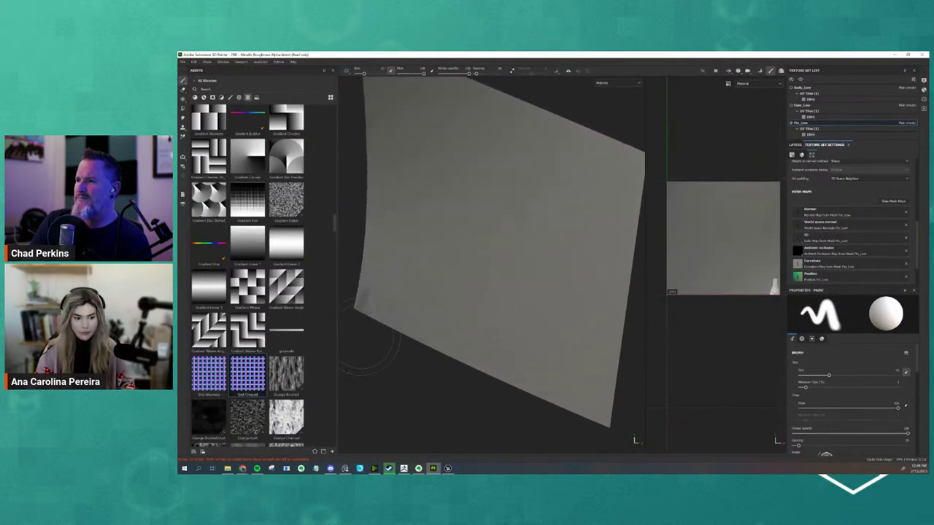
mouse_move(372, 350)
left_mouse_down("alt")
mouse_move(472, 329)
mouse_move(544, 347)
left_mouse_up("alt")
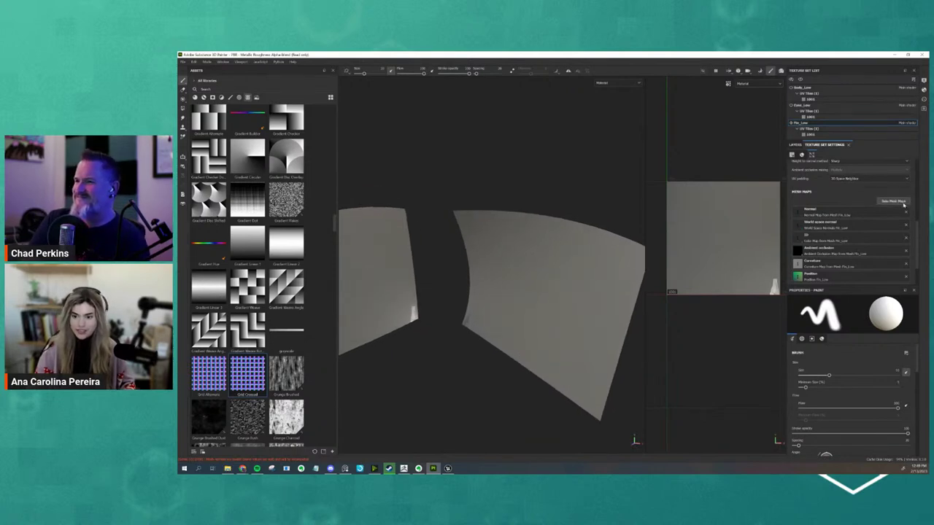
left_click(893, 202)
- Lower the cage's Max Frontal Distance and rebake Fin_Low for a tighter fin fit
mouse_move(583, 241)
left_mouse_down("alt")
mouse_move(600, 246)
mouse_move(578, 225)
left_mouse_up("alt")
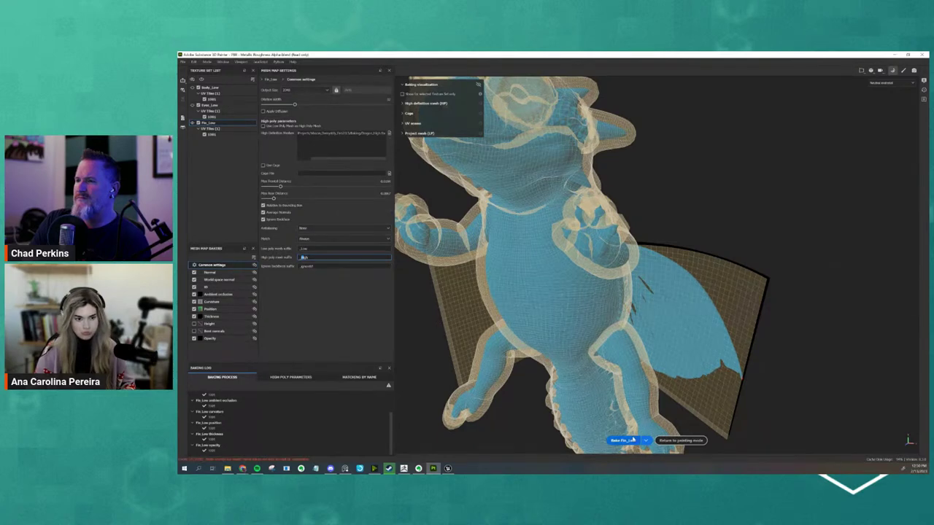
left_click_drag(770, 353, 743, 384, "alt")
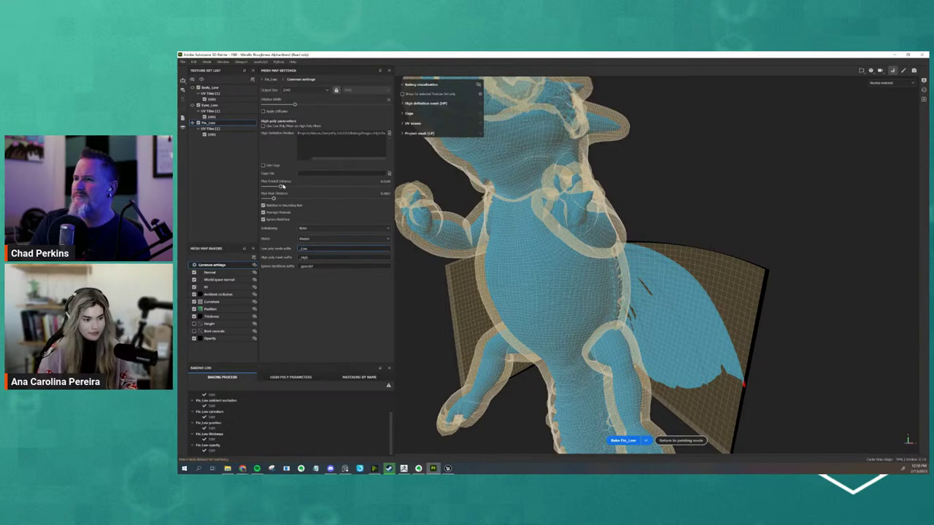
left_click_drag(280, 187, 273, 186)
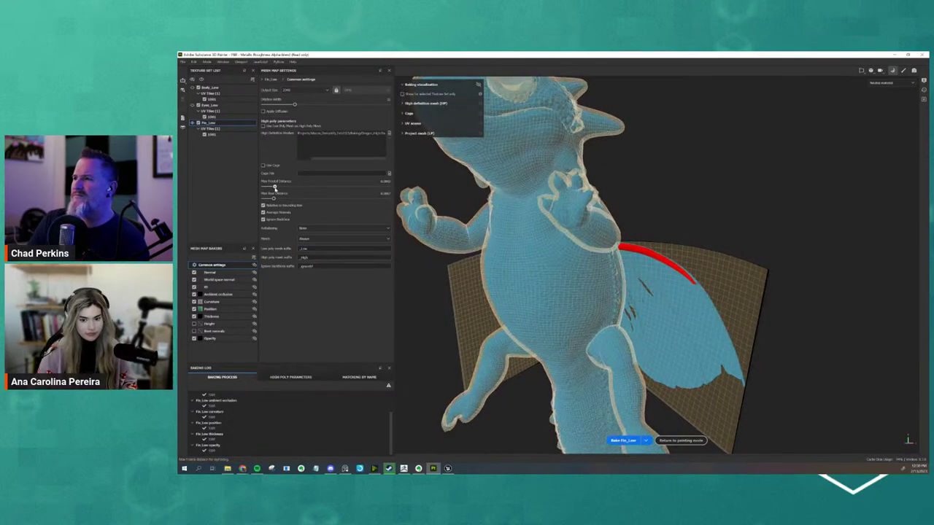
left_click(623, 441)
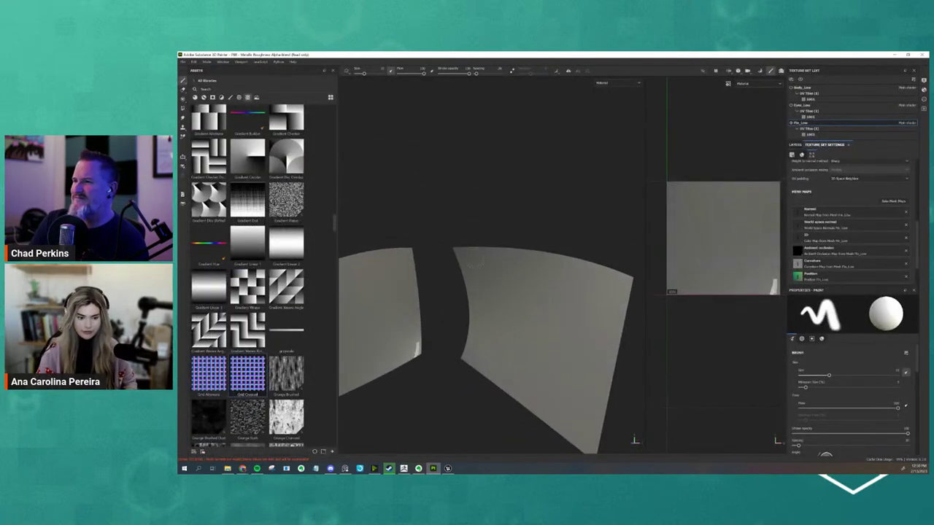
- Orbit around the baked fin planes to inspect the result
left_click_drag(511, 329, 482, 329, "alt")
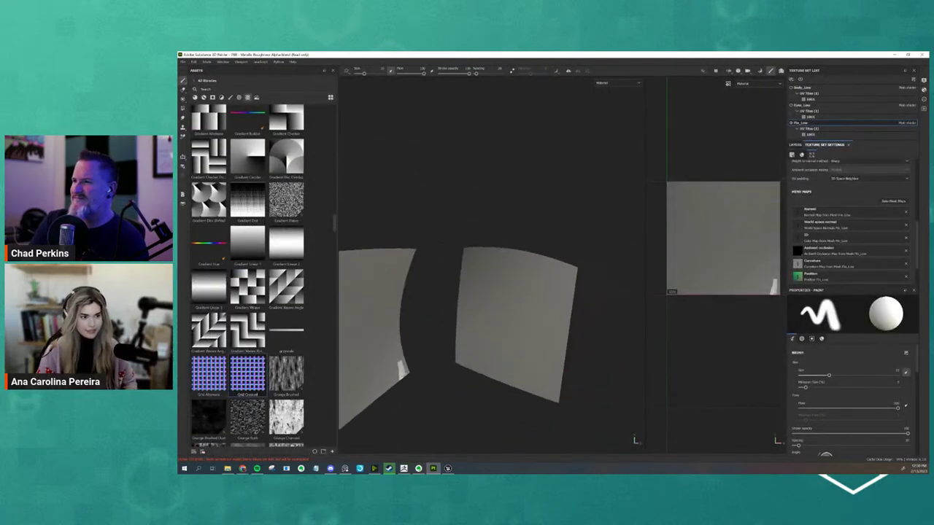
left_click_drag(576, 240, 725, 207, "alt")
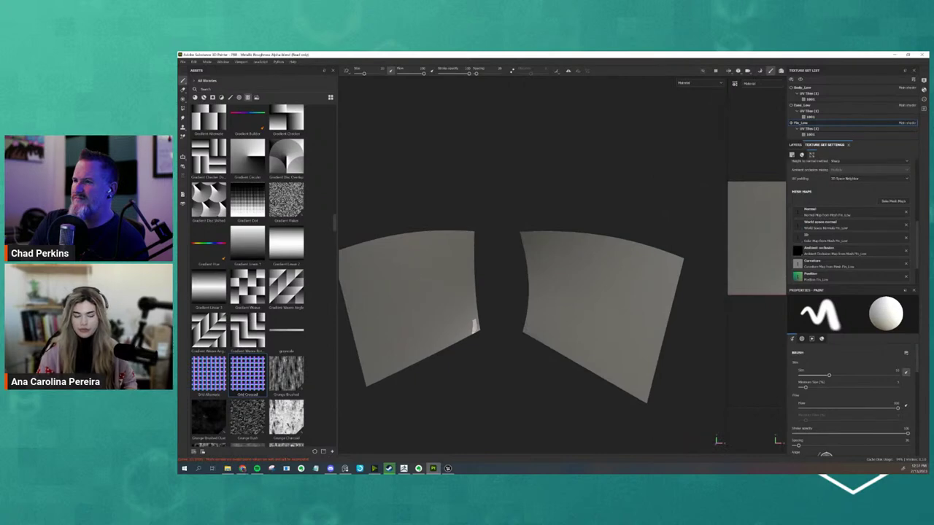
left_click_drag(467, 314, 450, 305, "alt")
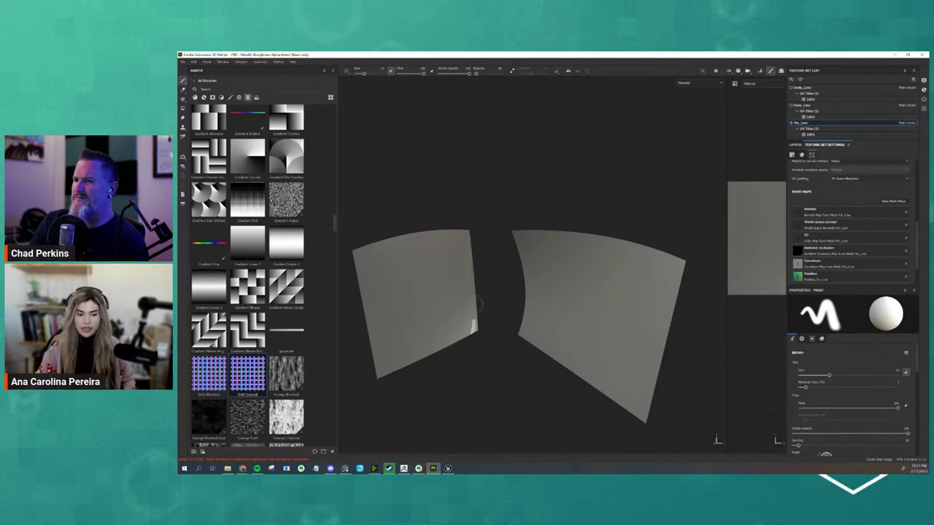
- Open the recent dragon project without saving the current one and view it three-quarter
left_click(182, 62)
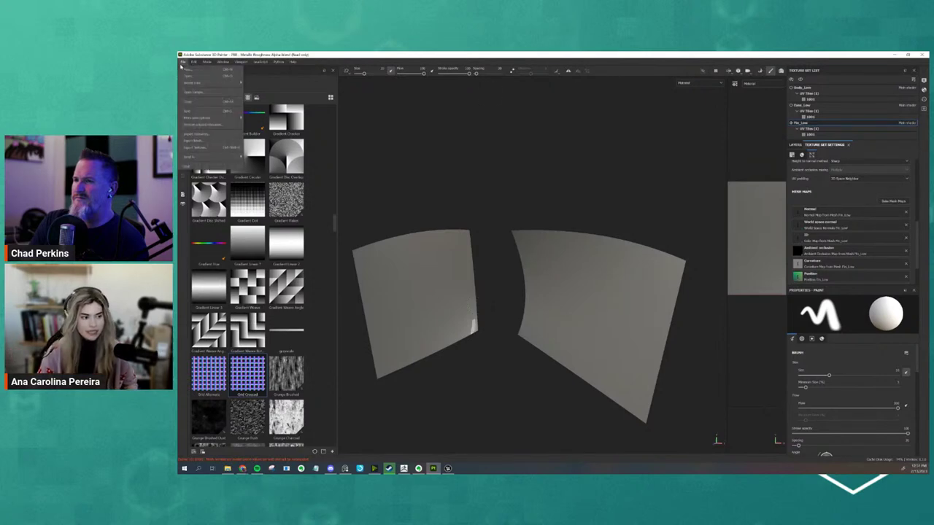
mouse_move(195, 82)
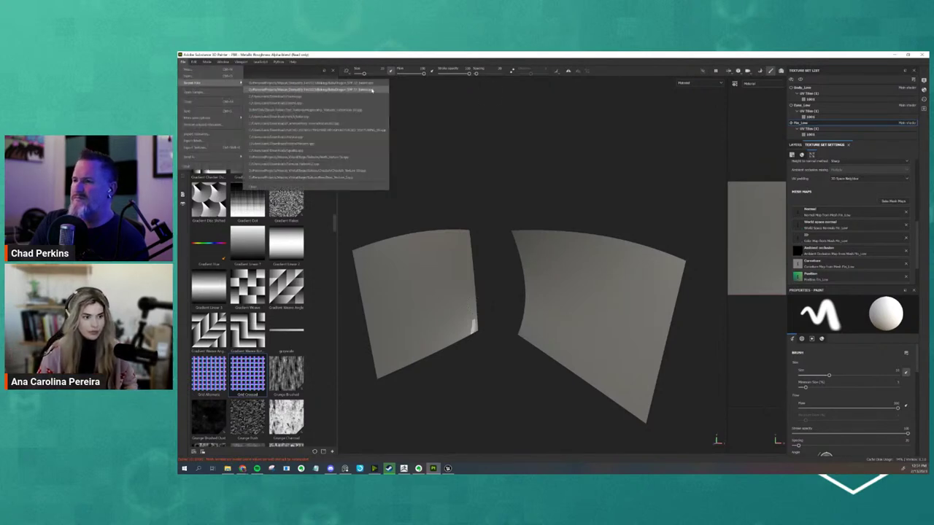
left_click(376, 86)
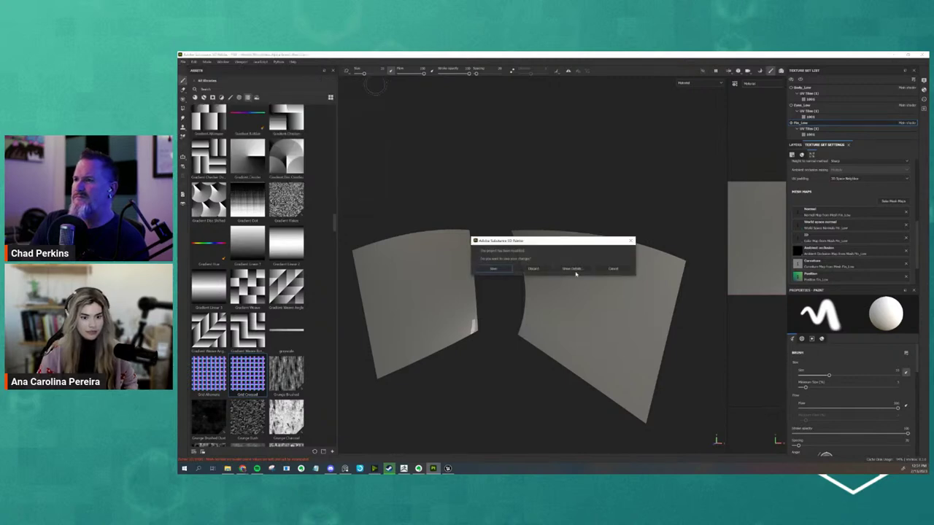
left_click(549, 269)
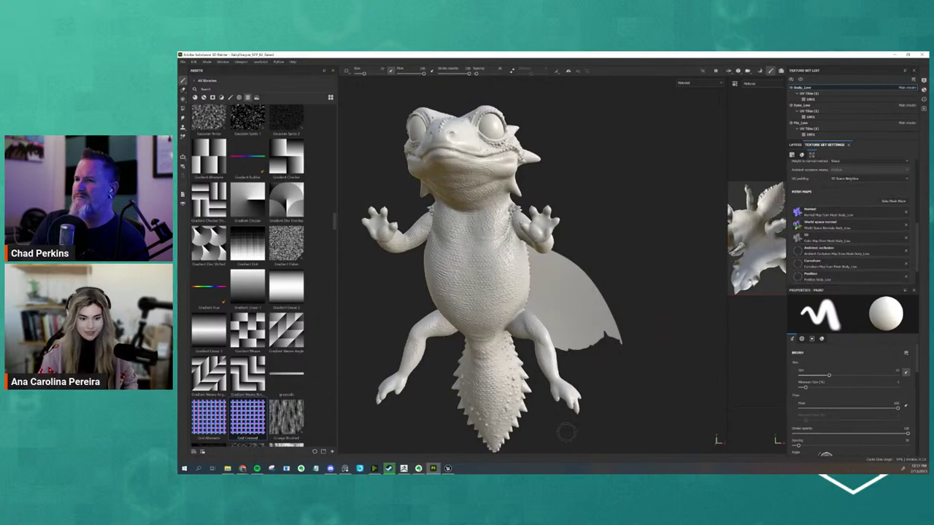
mouse_move(660, 260)
left_mouse_down("alt")
mouse_move(584, 292)
mouse_move(628, 281)
left_mouse_up("alt")
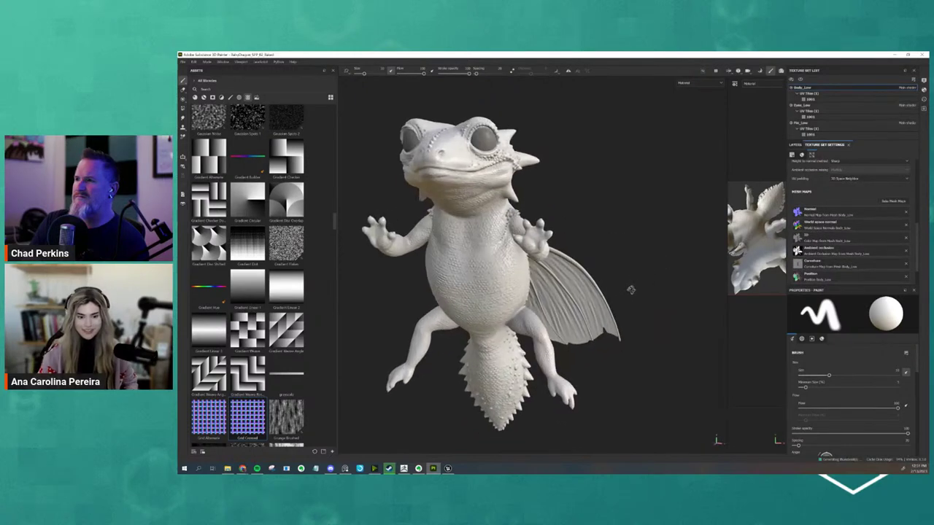
scroll(581, 205, "up", 3)
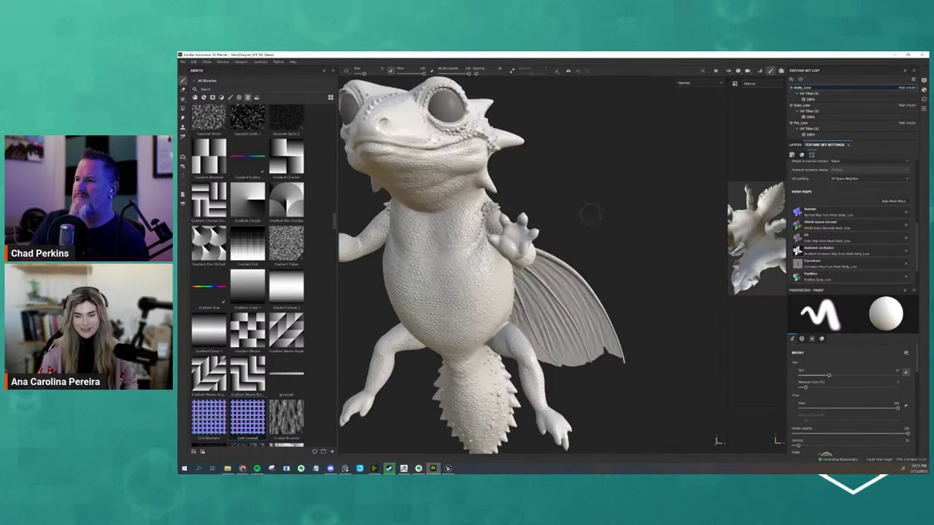
scroll(581, 213, "down", 2)
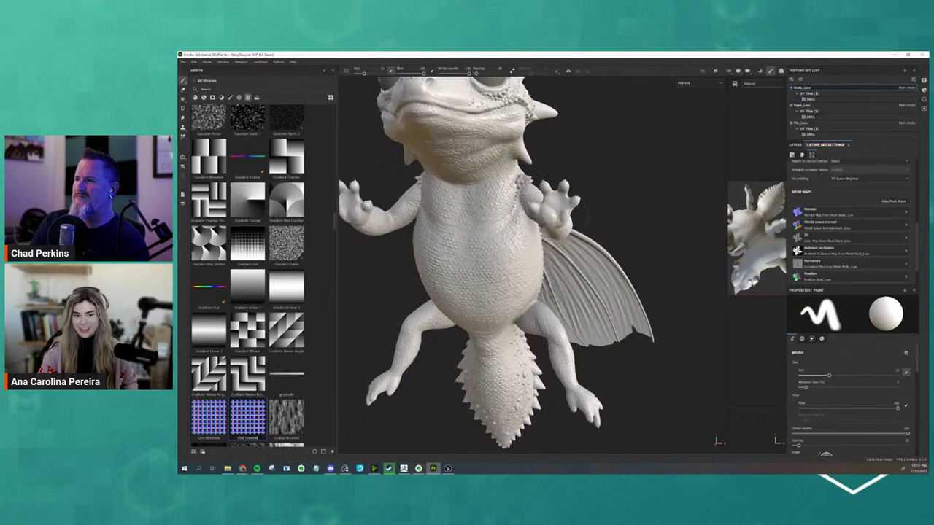
- Check the high-poly mesh suffix in the bake settings and start baking, beginning with Fin_Low
left_click(895, 202)
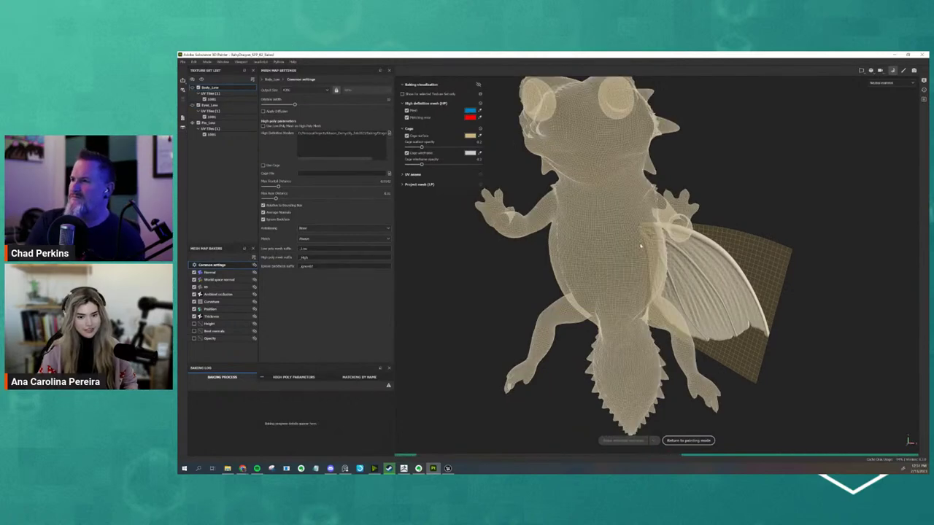
left_click_drag(510, 219, 550, 224, "alt")
right_click_drag(550, 224, 640, 265, "alt")
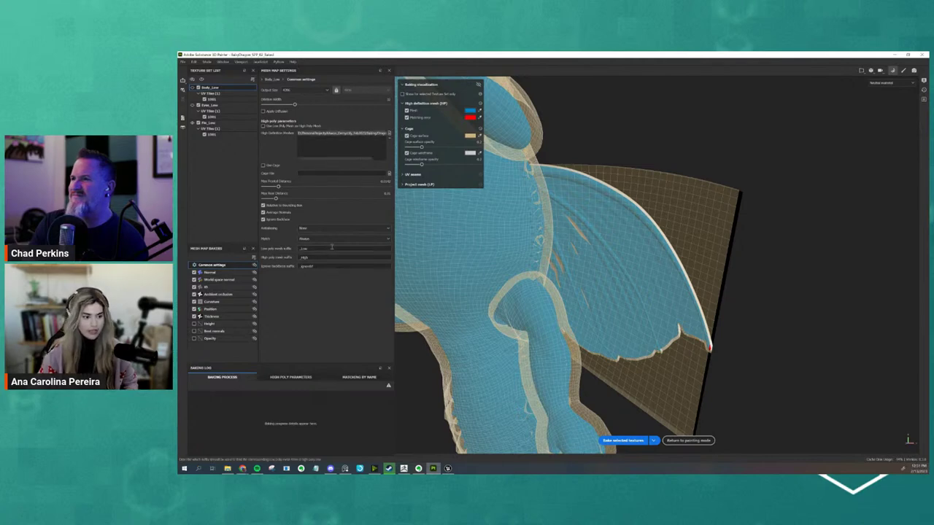
double_click(310, 257)
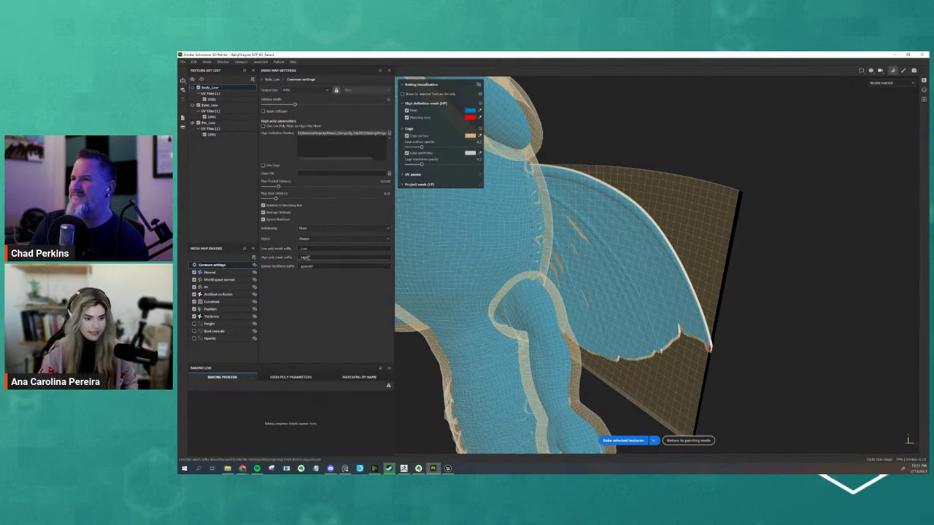
left_click(624, 441)
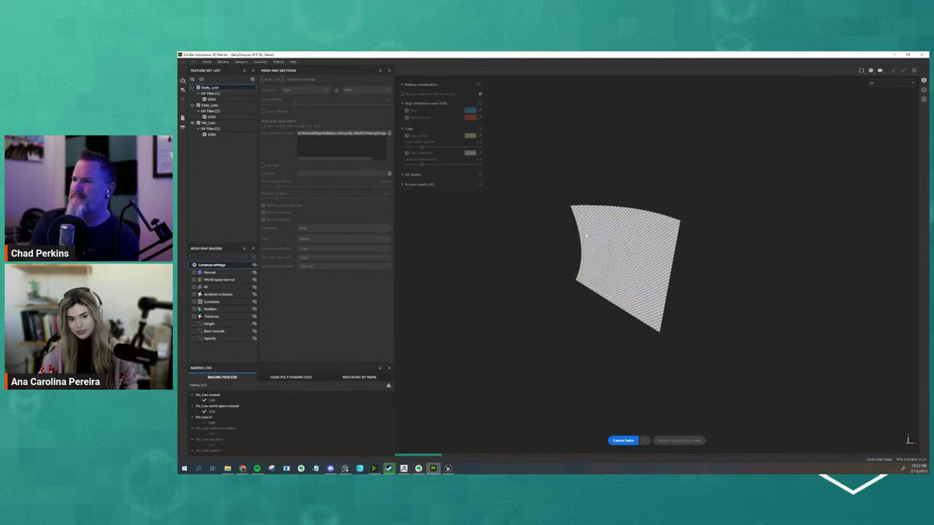
left_click_drag(559, 219, 589, 218, "alt")
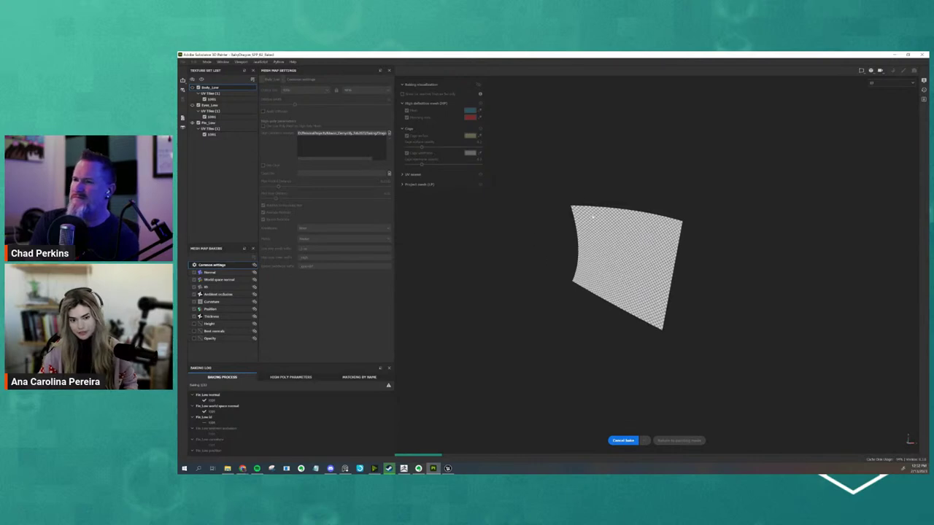
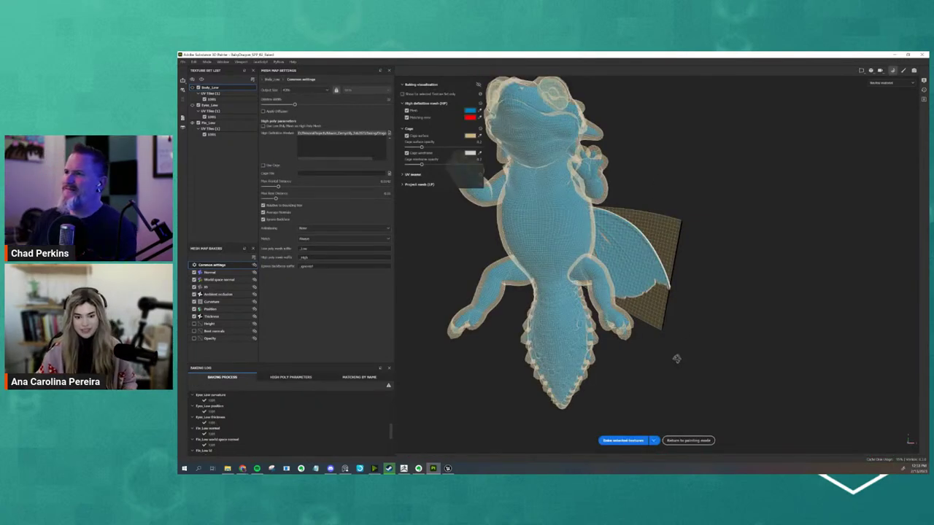
- Return to painting mode and zoom in on the dragon's fin
mouse_move(675, 358)
left_mouse_down("alt")
mouse_move(664, 409)
mouse_move(675, 438)
left_mouse_up("alt")
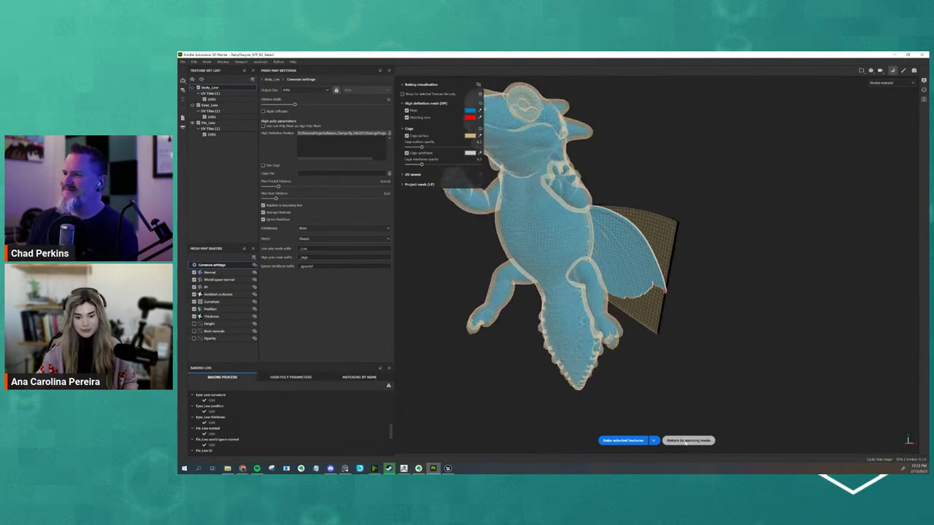
left_click(686, 441)
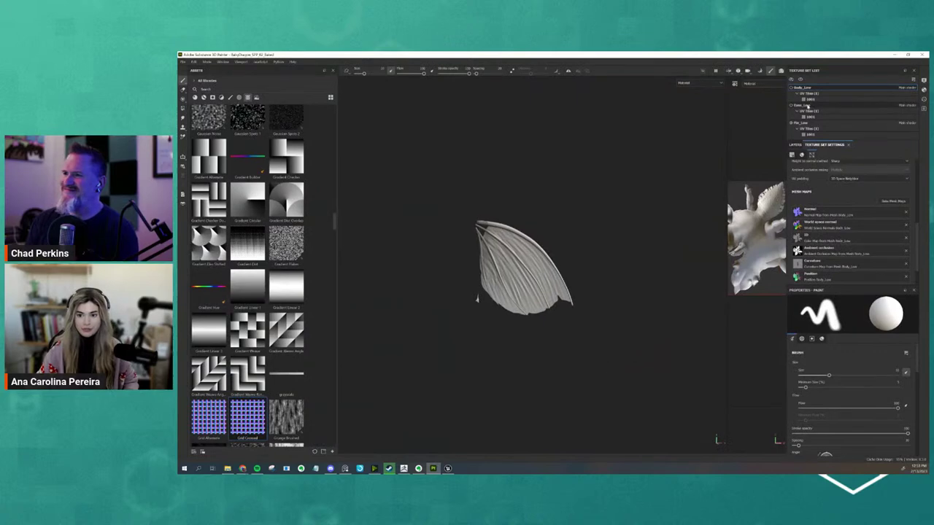
mouse_move(662, 200)
left_mouse_down("alt")
mouse_move(545, 215)
mouse_move(408, 215)
mouse_move(665, 194)
left_mouse_up("alt")
scroll(519, 340, "up", 3)
mouse_move(519, 339)
left_mouse_down("alt")
mouse_move(565, 328)
mouse_move(574, 344)
left_mouse_up("alt")
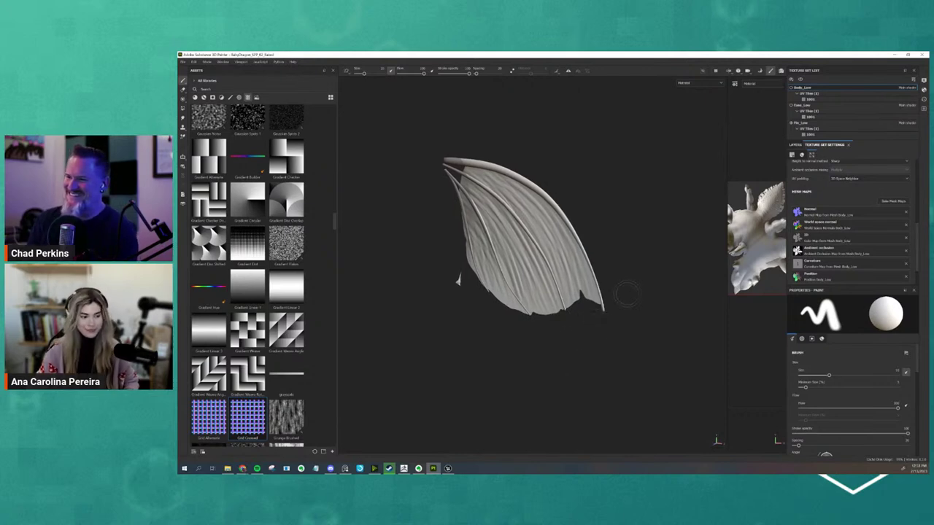
left_click_drag(684, 246, 697, 257, "alt")
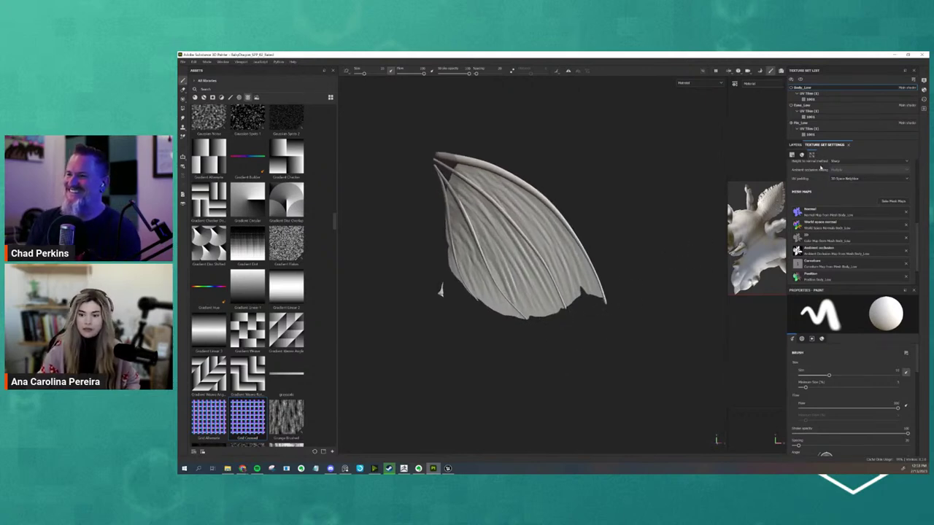
- Show the layer stack, select the Eyes_Low texture set, and view the whole dragon
left_click(797, 146)
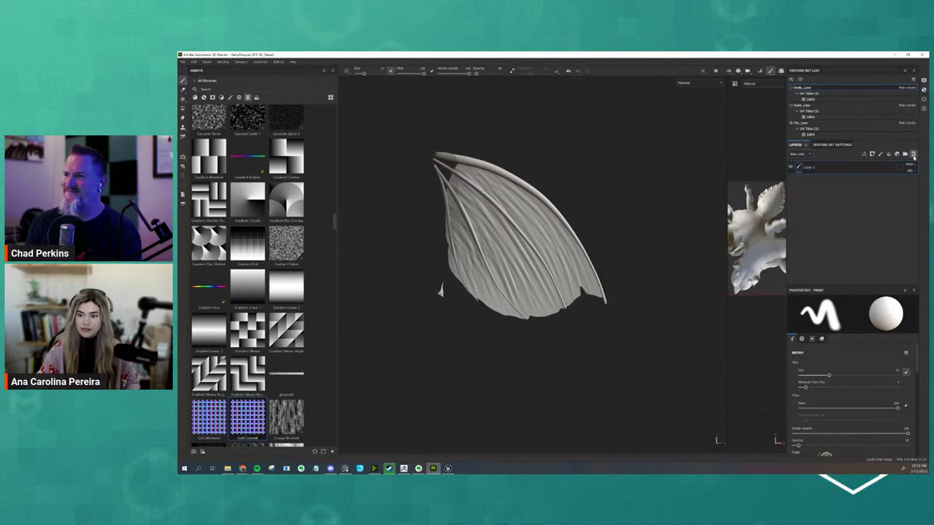
left_click_drag(583, 219, 598, 213, "alt")
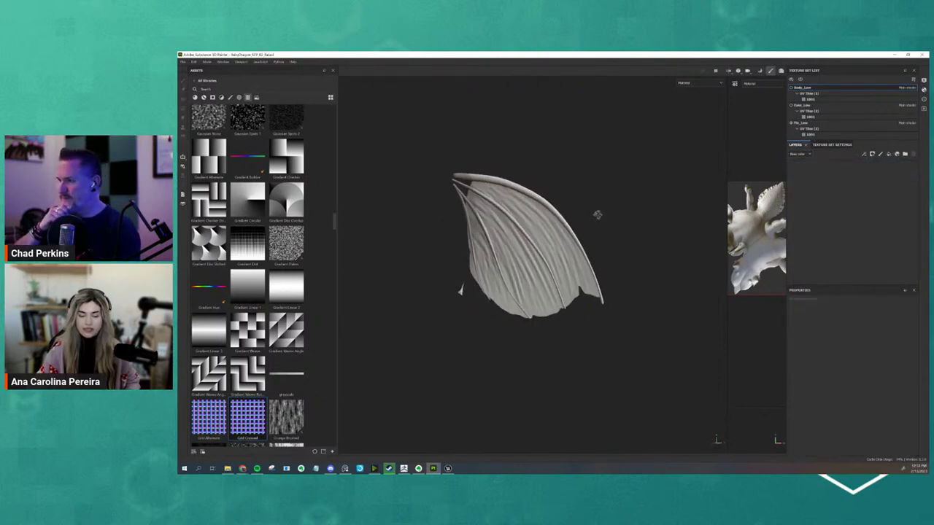
left_click(791, 105)
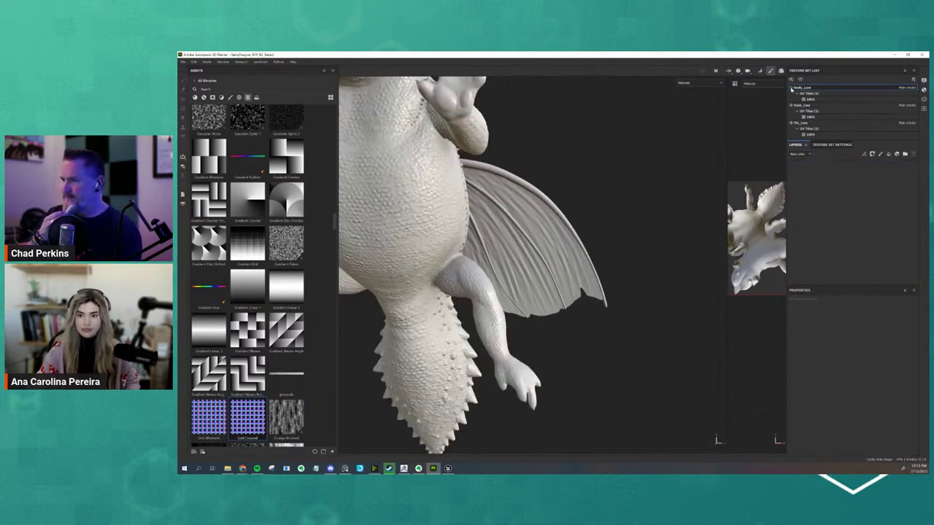
left_click_drag(557, 215, 601, 290, "alt")
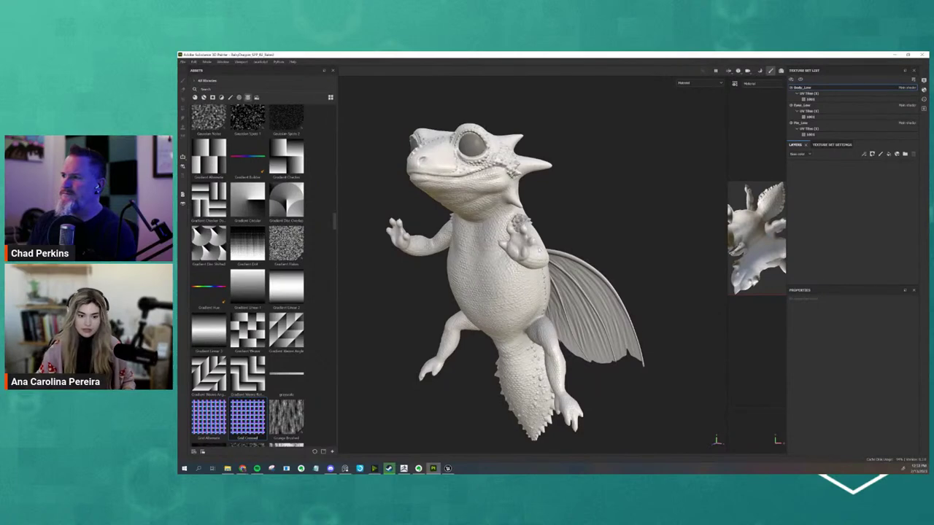
mouse_move(503, 277)
left_mouse_down("alt")
mouse_move(448, 270)
mouse_move(646, 272)
left_mouse_up("alt")
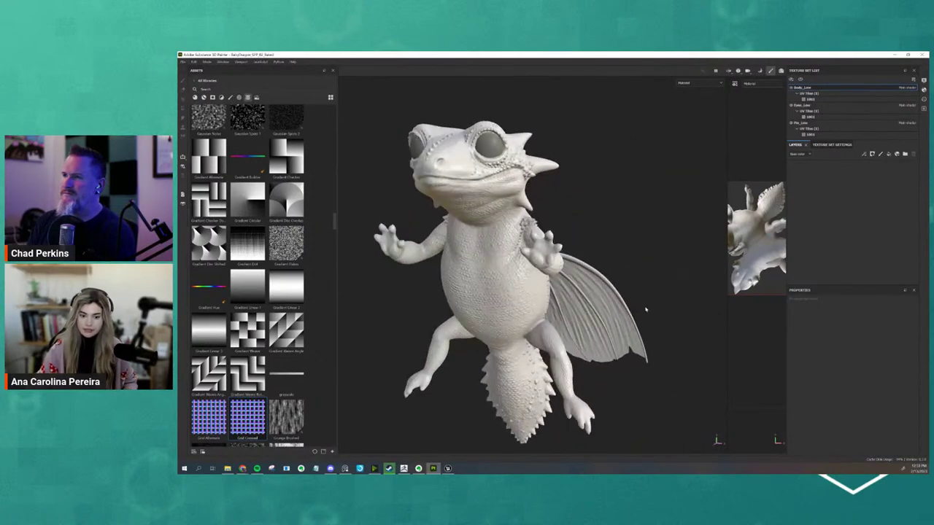
left_click_drag(554, 277, 822, 175, "alt")
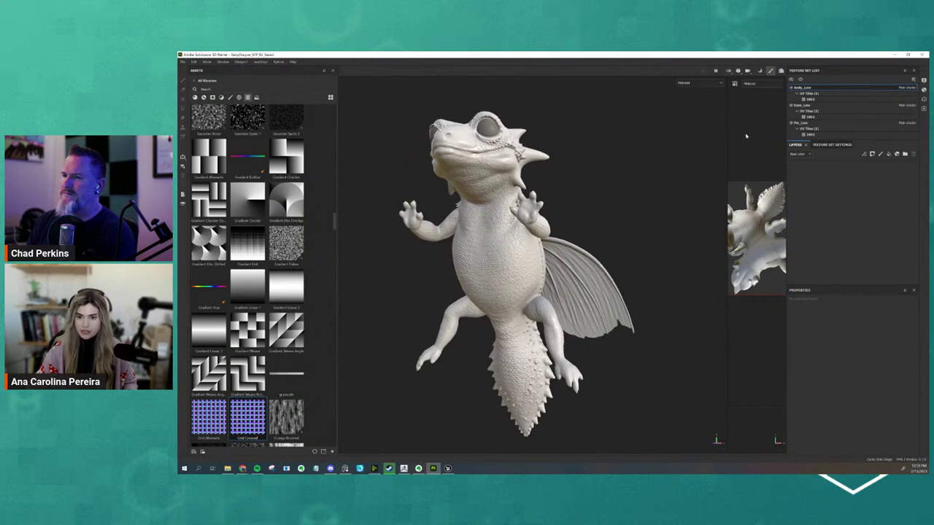
- Select the Fin_Low texture set and delete its existing layers
left_click(829, 123)
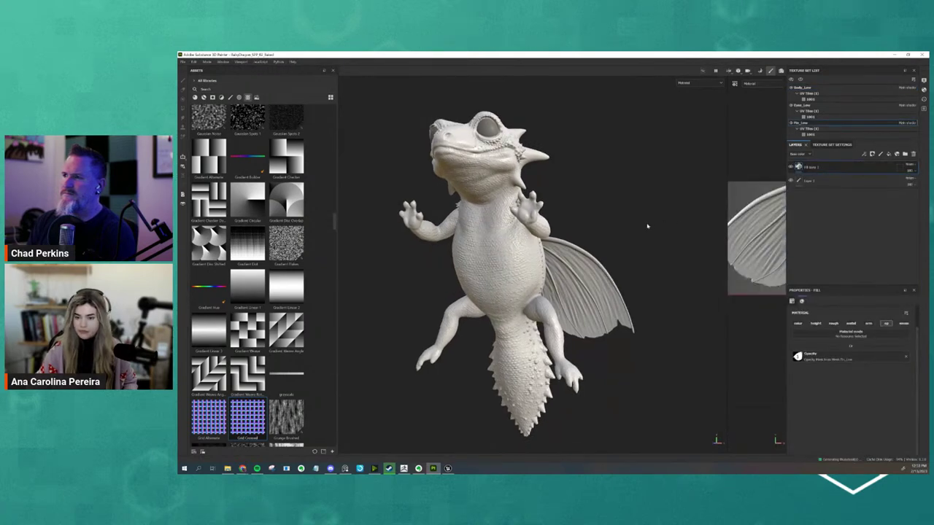
left_click(915, 155)
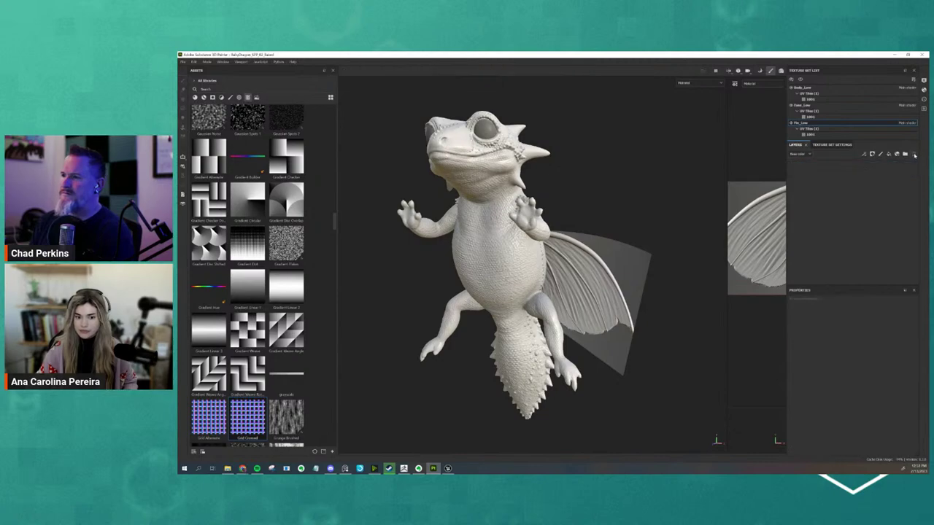
scroll(682, 343, "up", 2)
scroll(677, 366, "up", 4)
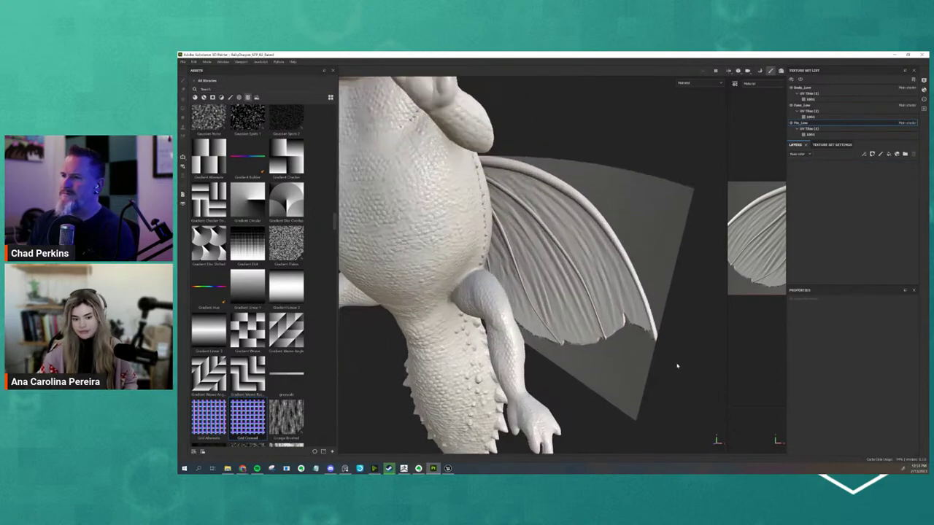
left_click_drag(677, 366, 640, 280, "alt")
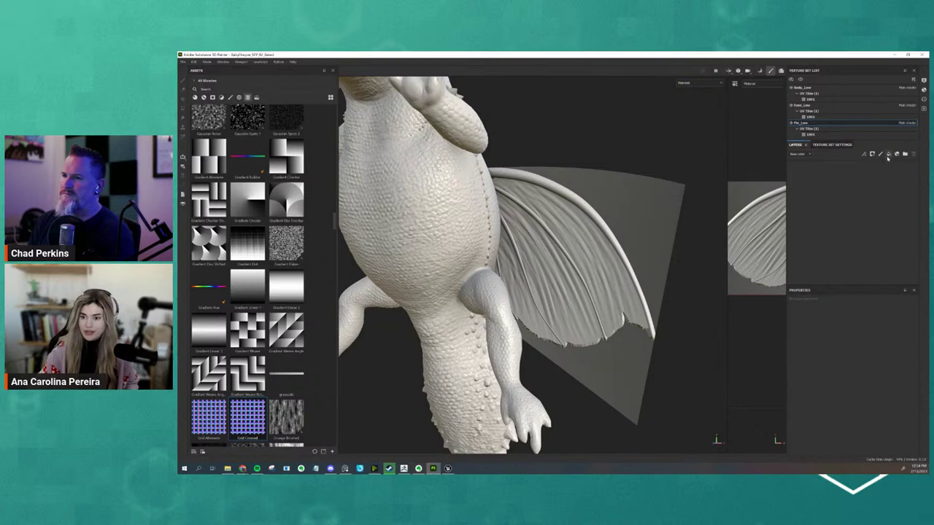
- Add an opacity-only fill layer to the fin using its baked opacity map
left_click(887, 155)
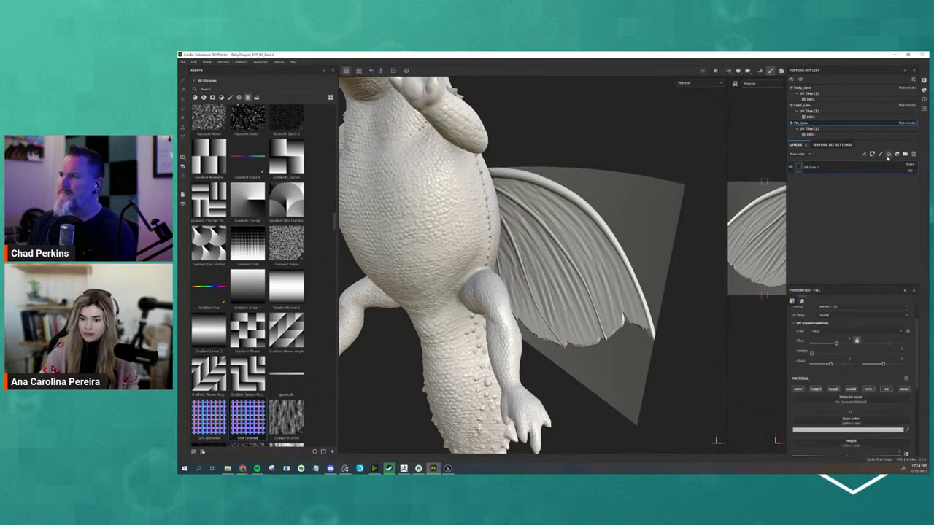
left_click(798, 389)
left_click(816, 389)
left_click(833, 389)
left_click(851, 389)
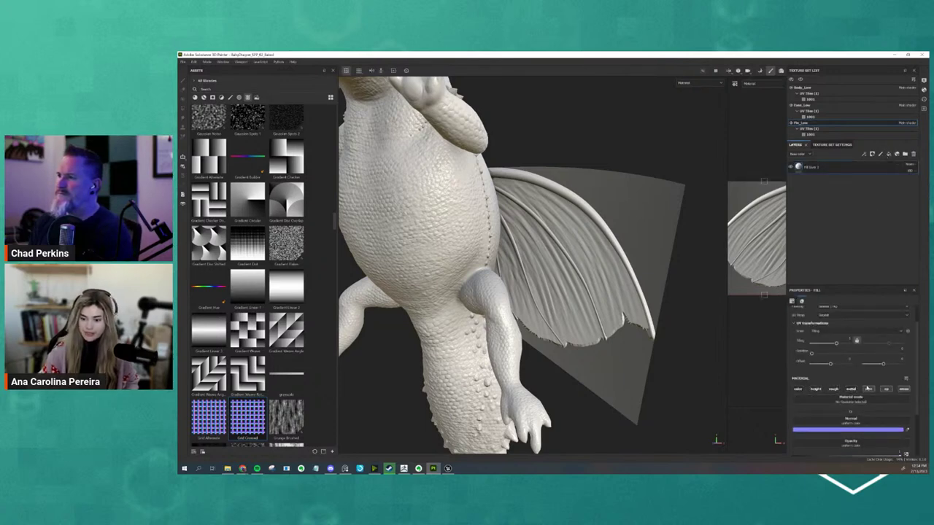
left_click(866, 389)
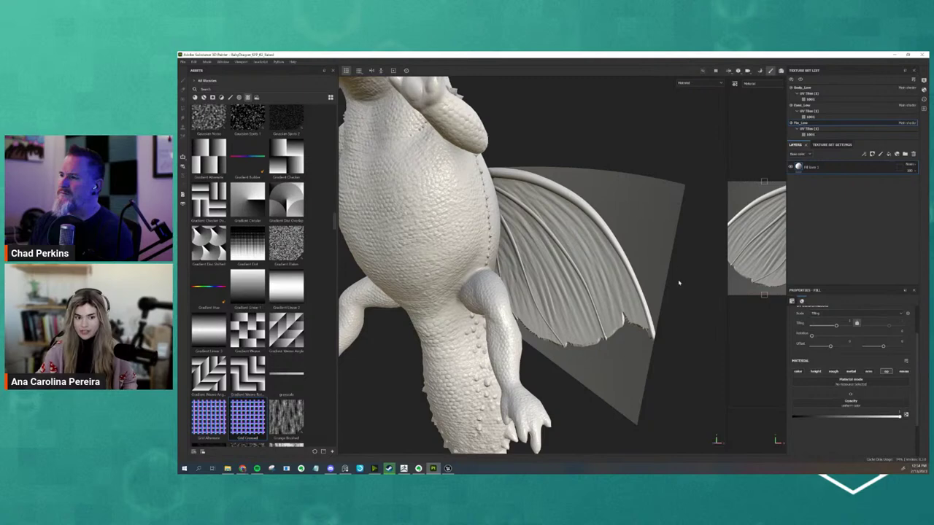
left_click(875, 406)
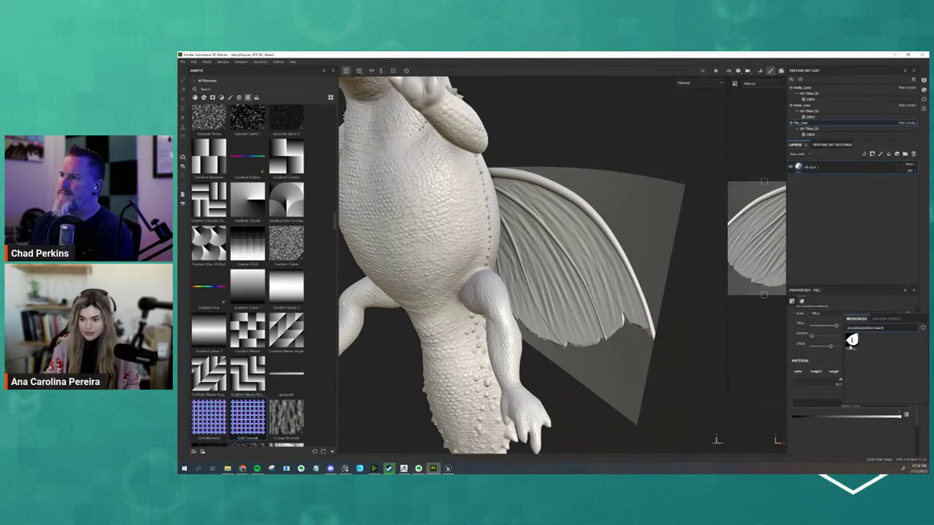
left_click(851, 340)
mouse_move(659, 313)
left_mouse_down("alt")
mouse_move(635, 315)
mouse_move(625, 288)
mouse_move(671, 343)
left_mouse_up("alt")
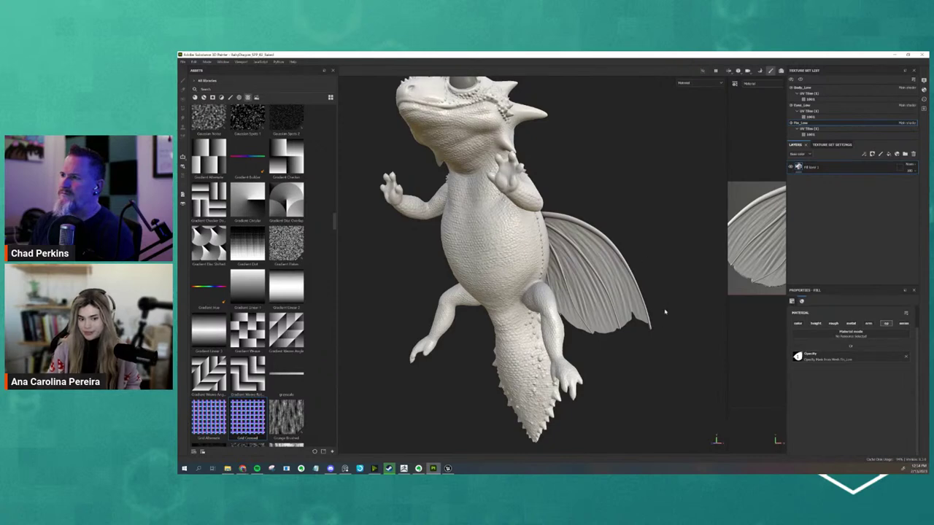
- Zoom in close on the dragon's eye and snout
mouse_move(665, 321)
left_mouse_down("alt")
mouse_move(478, 330)
mouse_move(676, 325)
mouse_move(597, 299)
mouse_move(578, 349)
left_mouse_up("alt")
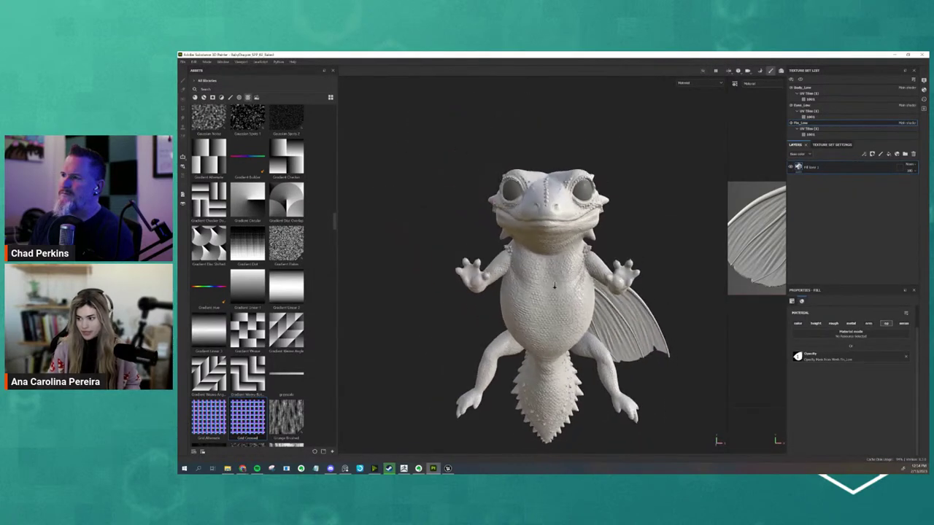
scroll(577, 349, "up", 3)
scroll(577, 349, "up", 3)
scroll(562, 328, "up", 3)
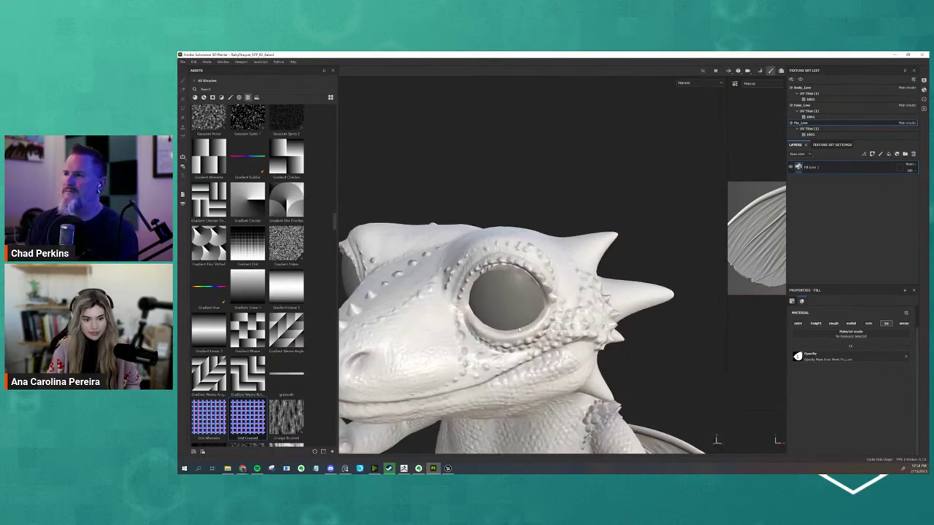
scroll(547, 306, "up", 3)
mouse_move(539, 299)
left_mouse_down("alt")
mouse_move(581, 323)
mouse_move(613, 292)
mouse_move(663, 209)
mouse_move(650, 186)
mouse_move(613, 201)
left_mouse_up("alt")
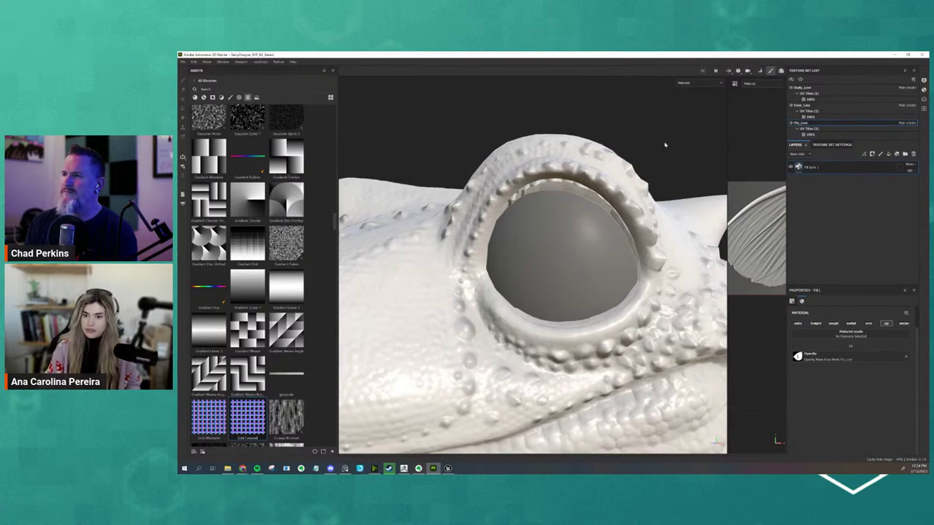
- Show the head and spikes, then launch Bake Mesh Maps from the texture set settings
left_click_drag(663, 145, 795, 124, "alt")
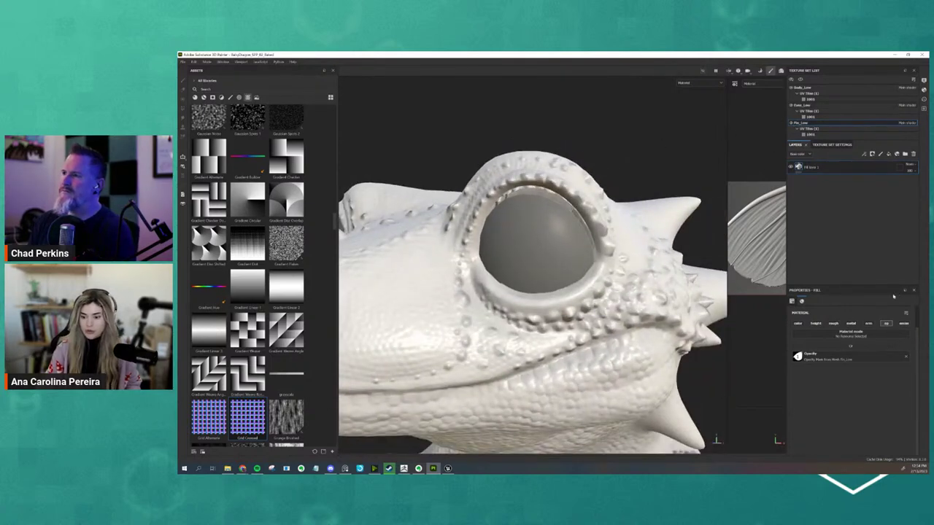
left_click(825, 144)
left_click(892, 201)
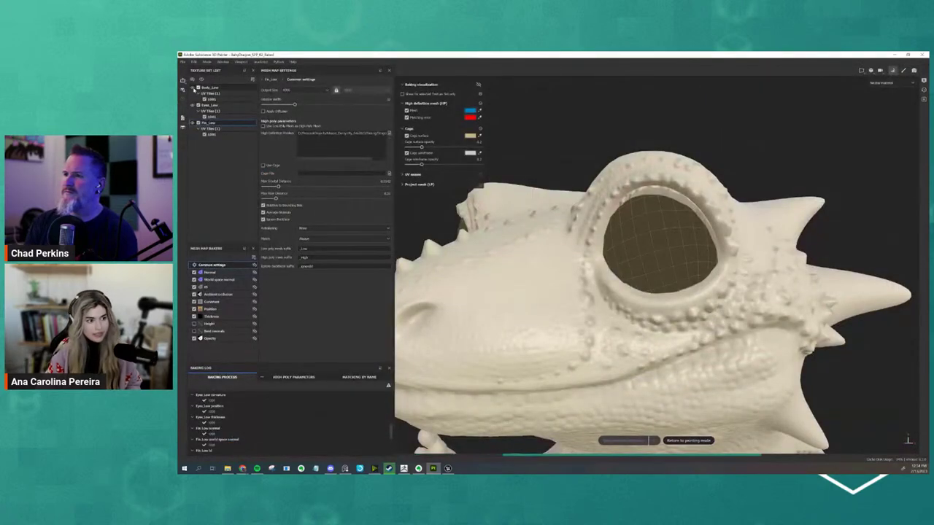
- Configure the Eyes_Low bake with the low-poly eye as high-poly source at 512 output
left_click(192, 123)
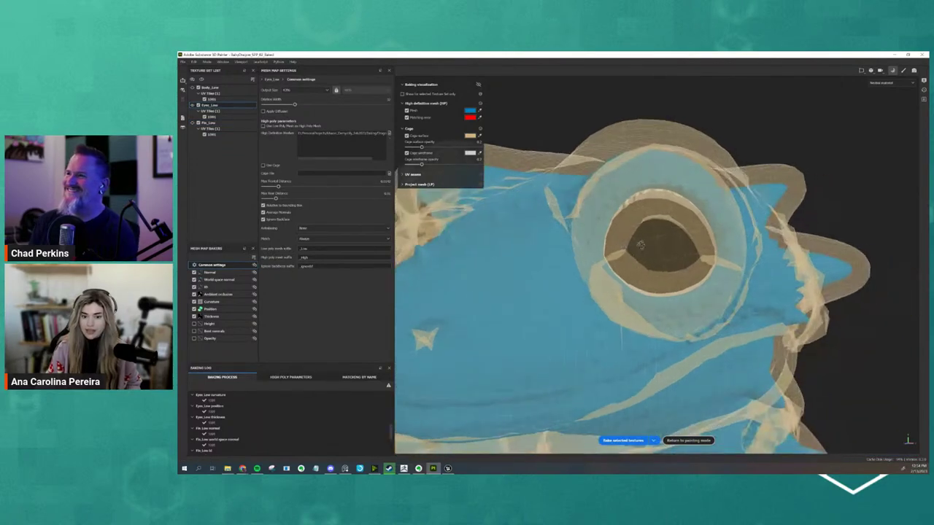
left_click_drag(640, 245, 641, 248, "alt")
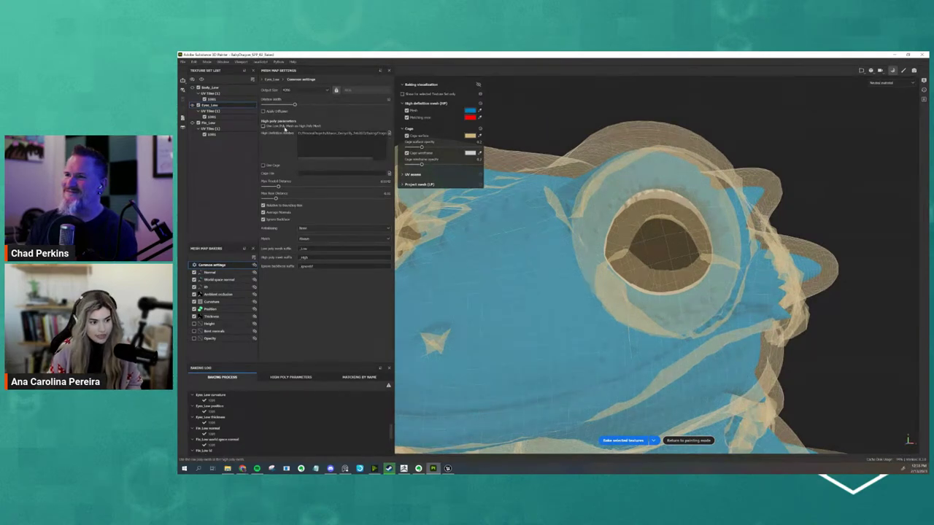
left_click(262, 126)
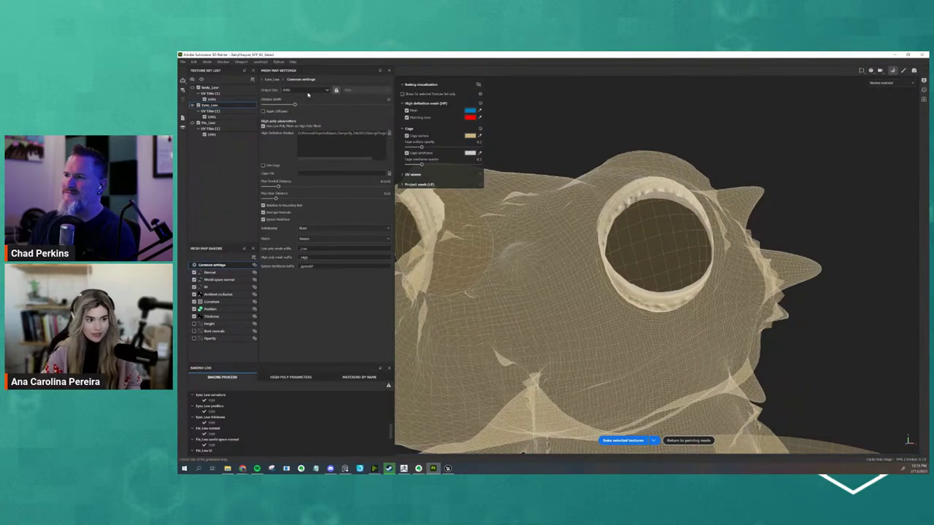
left_click(308, 94)
left_click(295, 122)
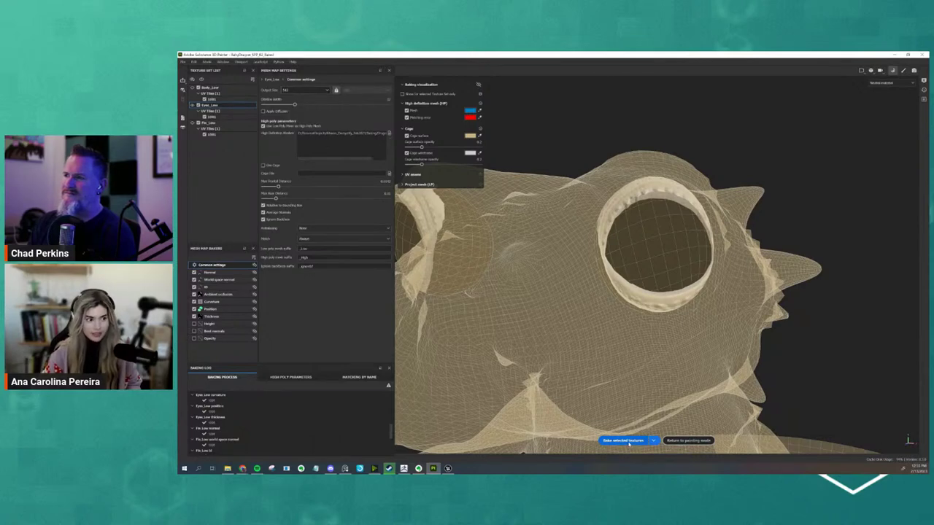
- Bake only the Eyes_Low mesh maps and return to painting mode
left_click(652, 441)
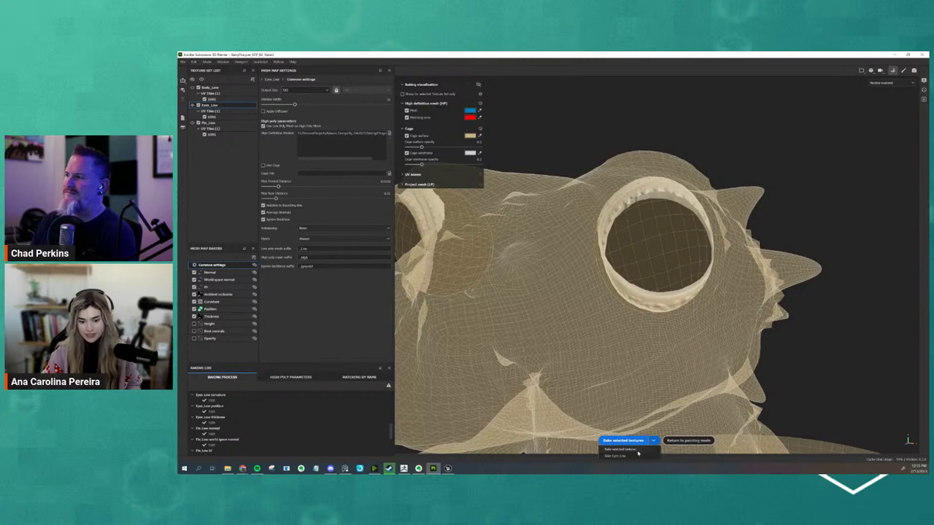
left_click(629, 453)
left_click(624, 440)
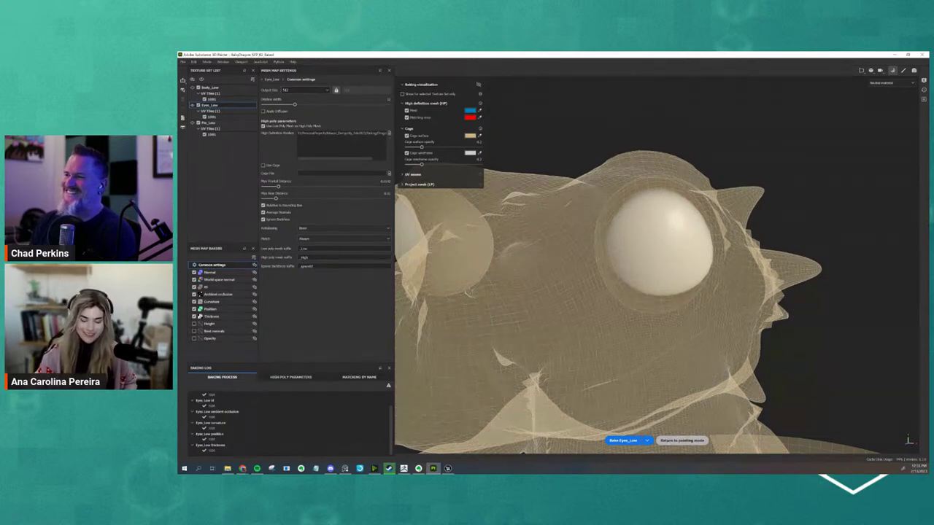
left_click(682, 440)
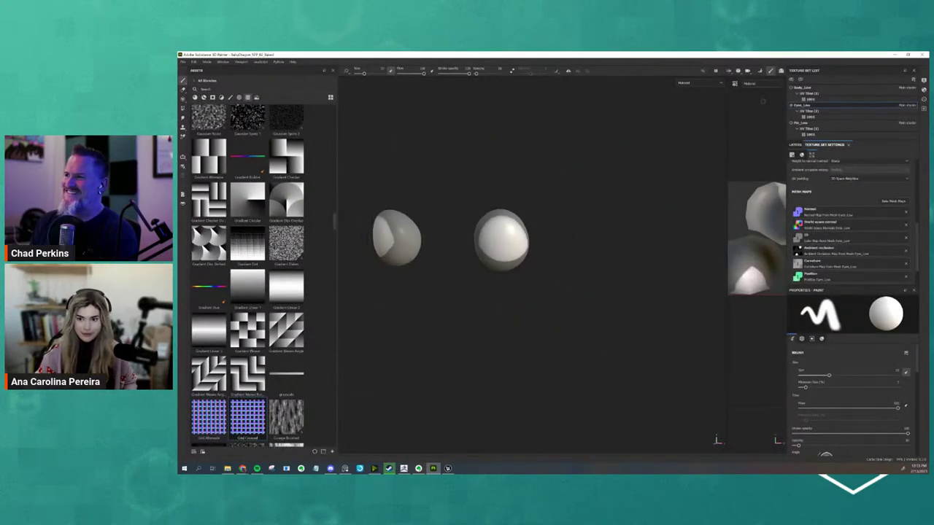
- Make the body and fin meshes visible alongside the eyes
left_click(790, 88)
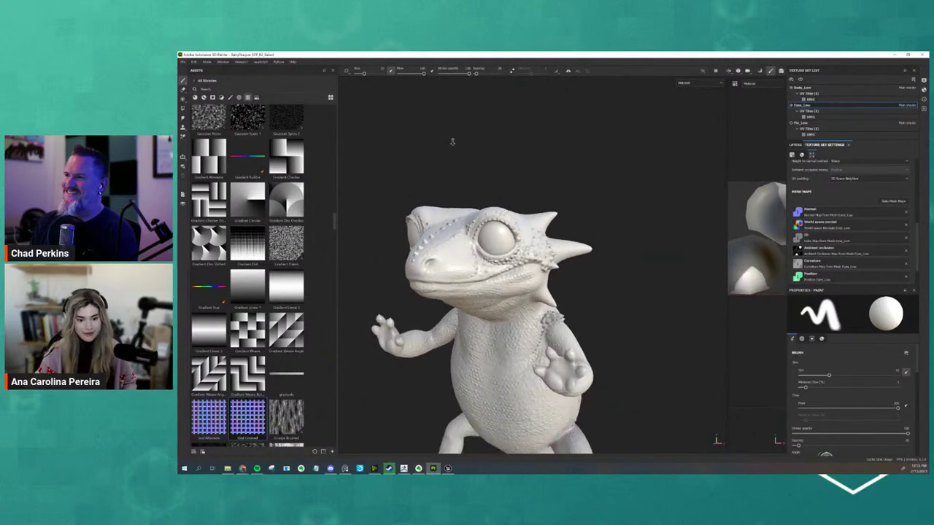
left_click_drag(600, 234, 617, 331, "alt")
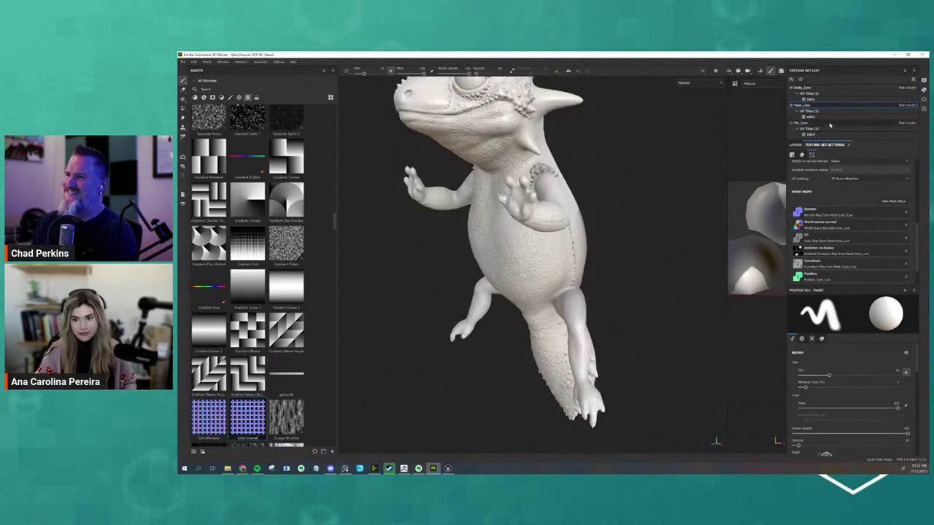
left_click(790, 126)
mouse_move(670, 217)
left_mouse_down("alt")
mouse_move(651, 263)
mouse_move(533, 239)
mouse_move(540, 266)
mouse_move(520, 281)
mouse_move(531, 285)
mouse_move(494, 229)
mouse_move(502, 267)
left_mouse_up("alt")
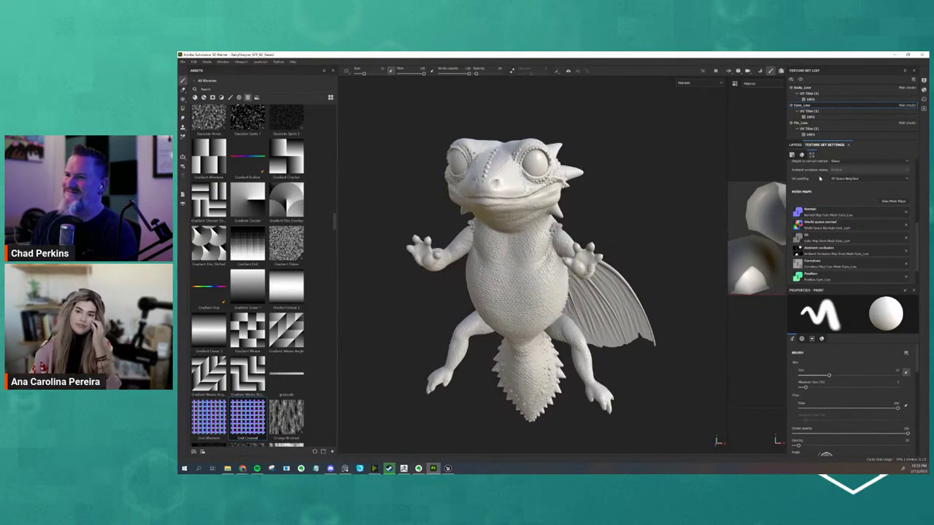
- Switch to the Body_Low texture set and show its empty layer stack
left_click(815, 89)
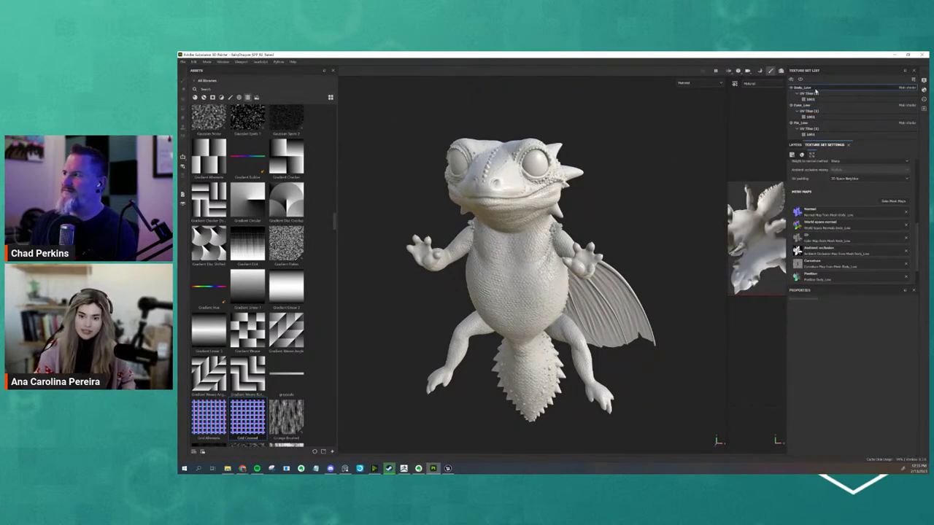
mouse_move(623, 193)
left_mouse_down("alt")
mouse_move(606, 230)
mouse_move(579, 202)
left_mouse_up("alt")
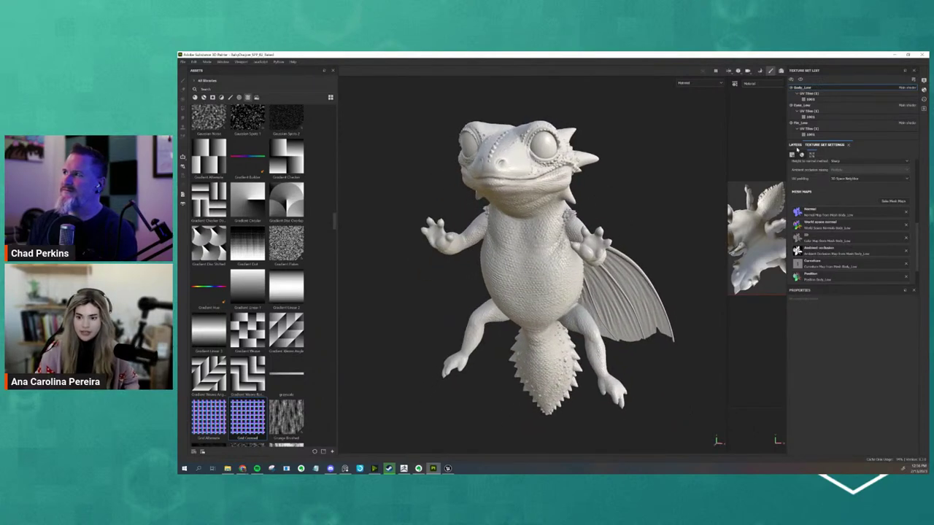
left_click(796, 146)
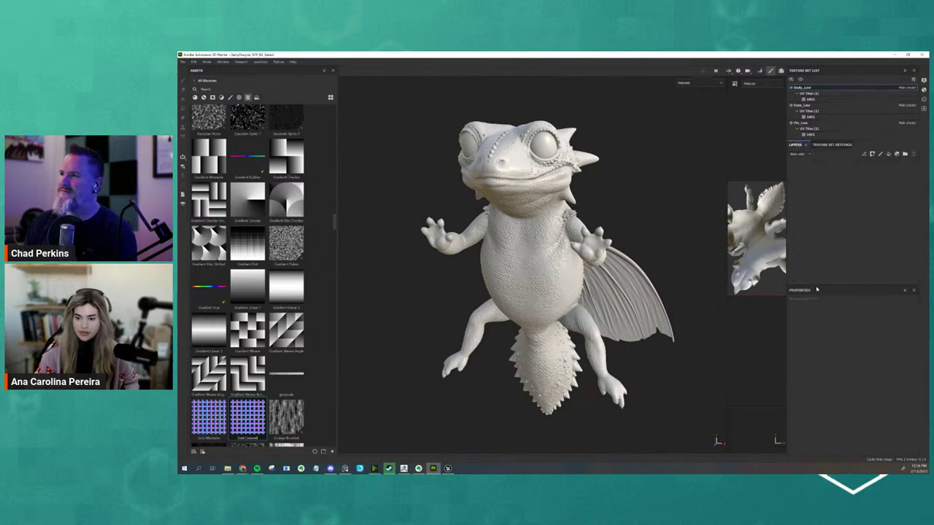
left_click_drag(690, 196, 702, 195, "alt")
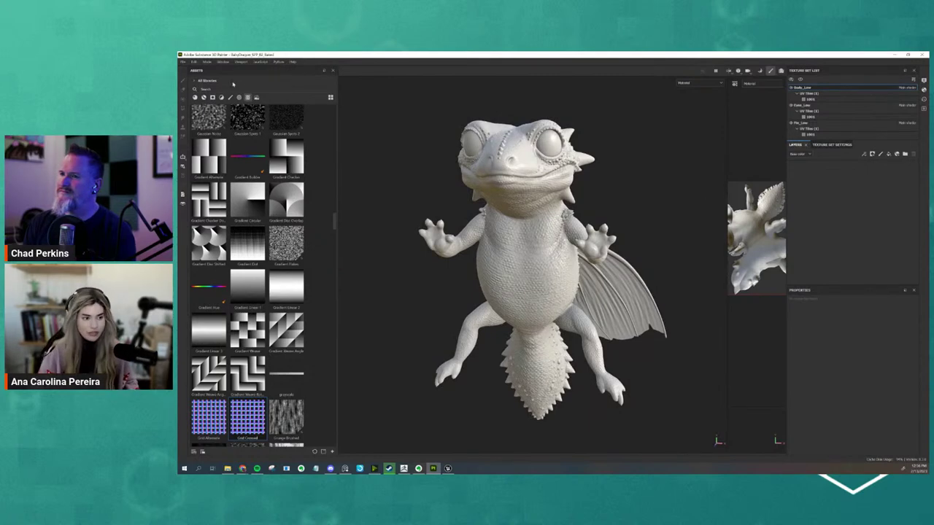
scroll(248, 277, "up", 5)
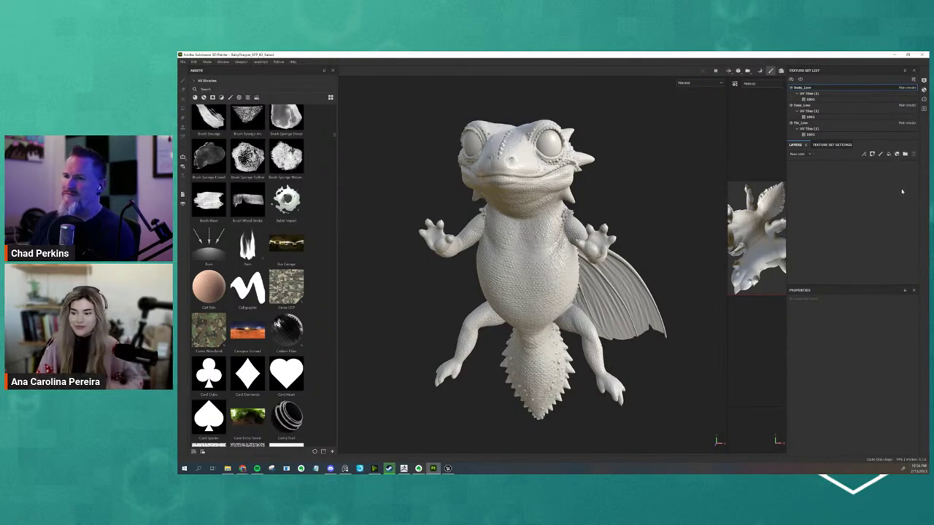
- Add a fill layer to Body_Low and try a dark brown base colour
left_click(888, 153)
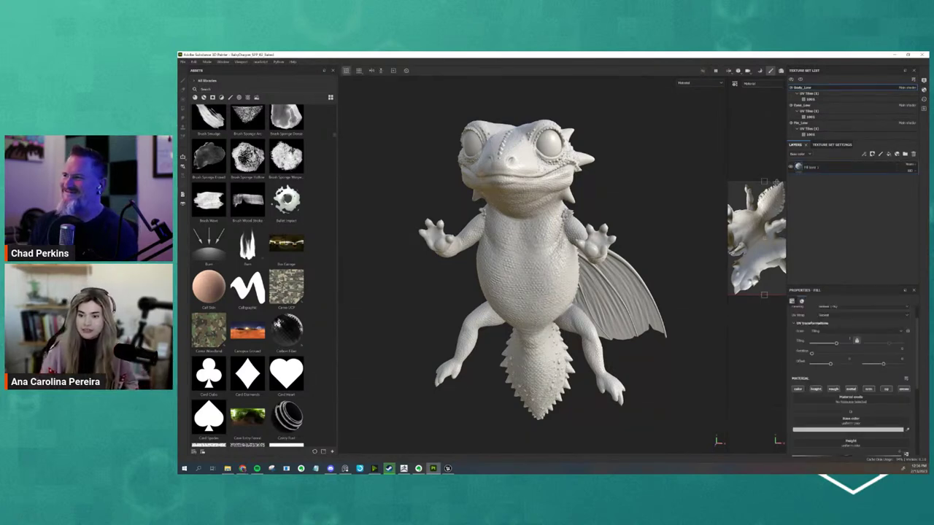
left_click(846, 429)
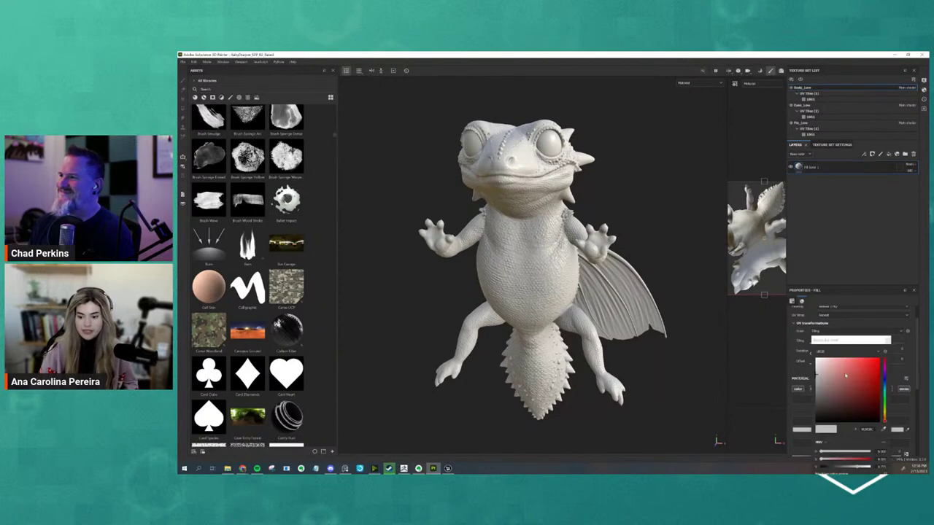
left_click(849, 378)
left_click_drag(856, 395, 834, 405)
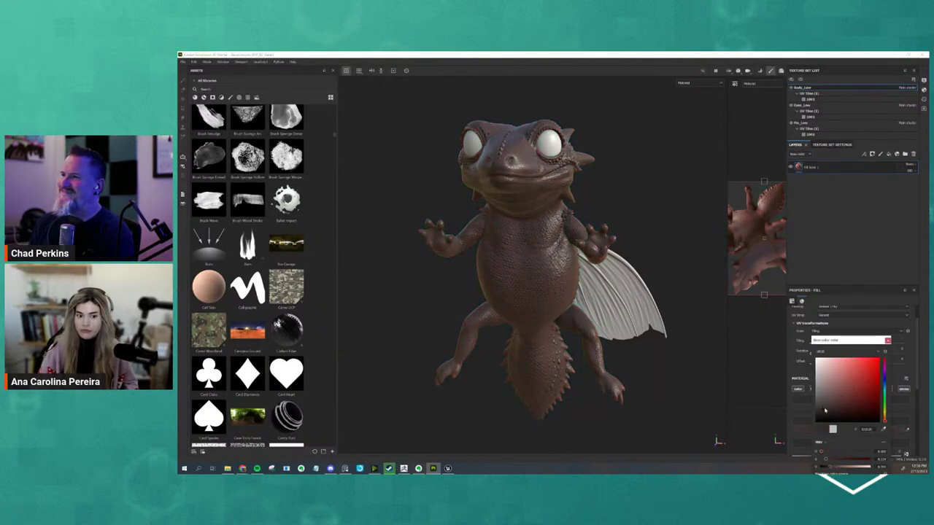
left_click(888, 340)
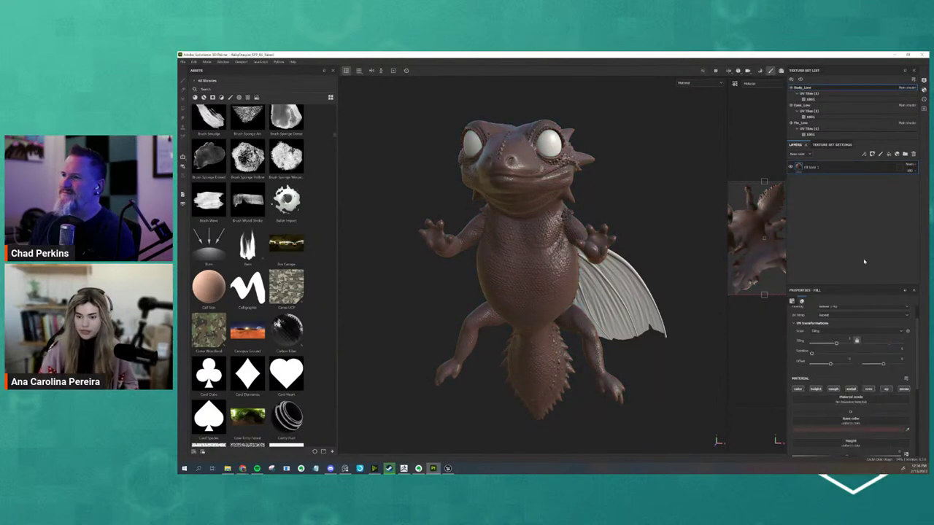
mouse_move(652, 213)
left_mouse_down("alt")
mouse_move(690, 223)
mouse_move(540, 209)
left_mouse_up("alt")
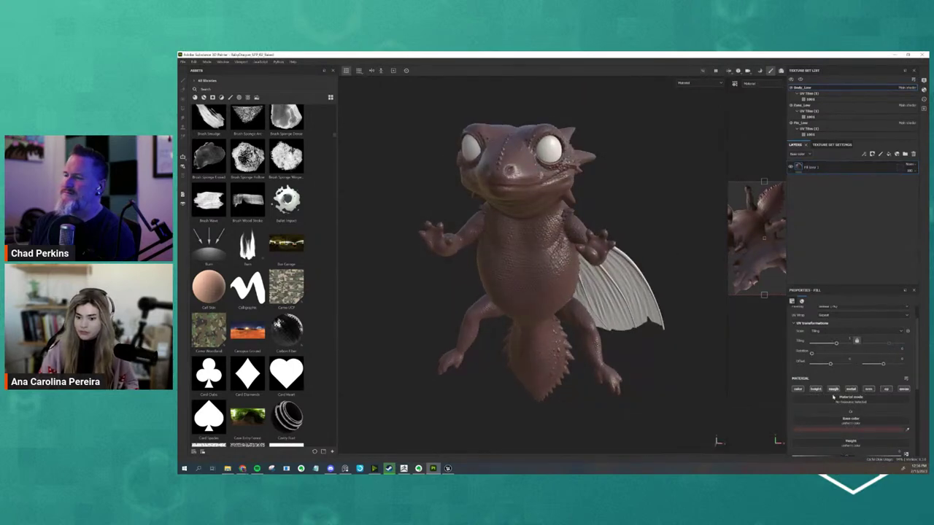
- Change the fill's base colour to a saturated blue
left_click(860, 432)
mouse_move(882, 374)
left_mouse_down()
mouse_move(871, 395)
mouse_move(885, 392)
left_mouse_up()
left_click(867, 402)
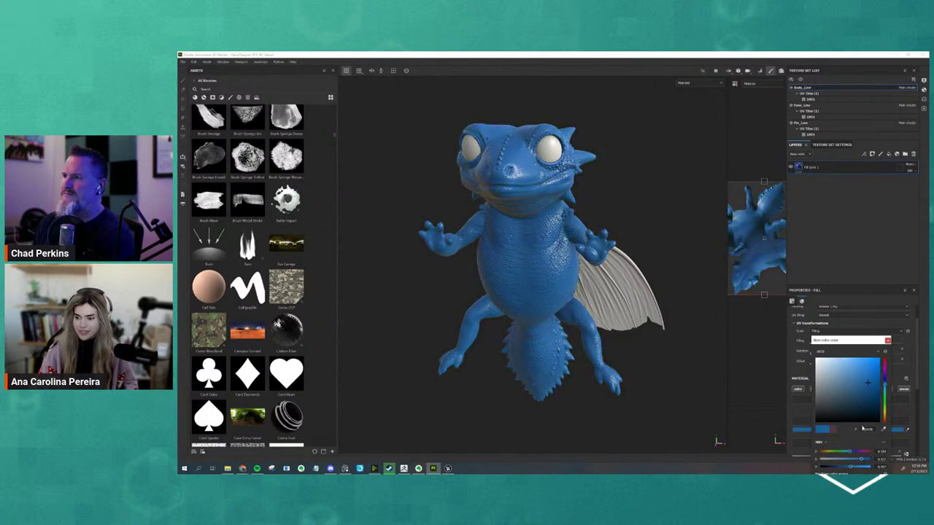
left_click_drag(846, 340, 729, 211)
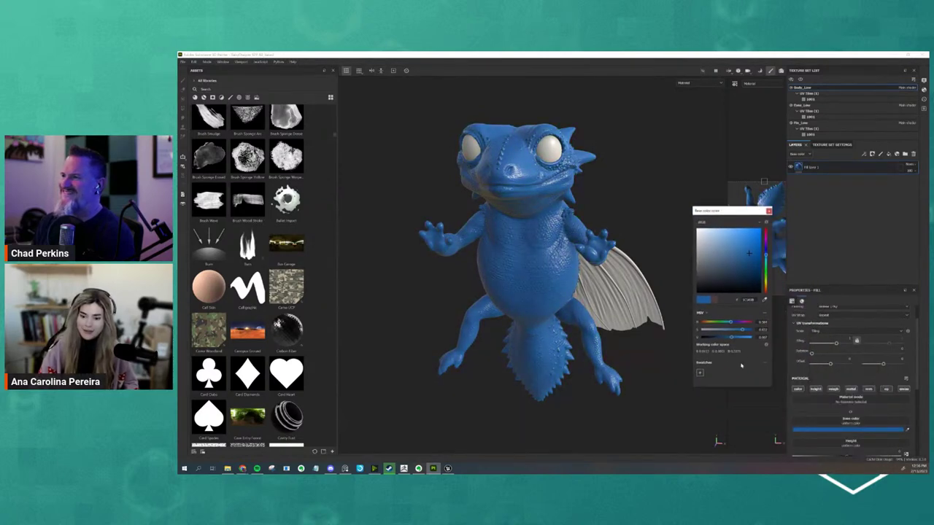
left_click(649, 194)
mouse_move(648, 194)
left_mouse_down("alt")
mouse_move(642, 219)
mouse_move(684, 218)
left_mouse_up("alt")
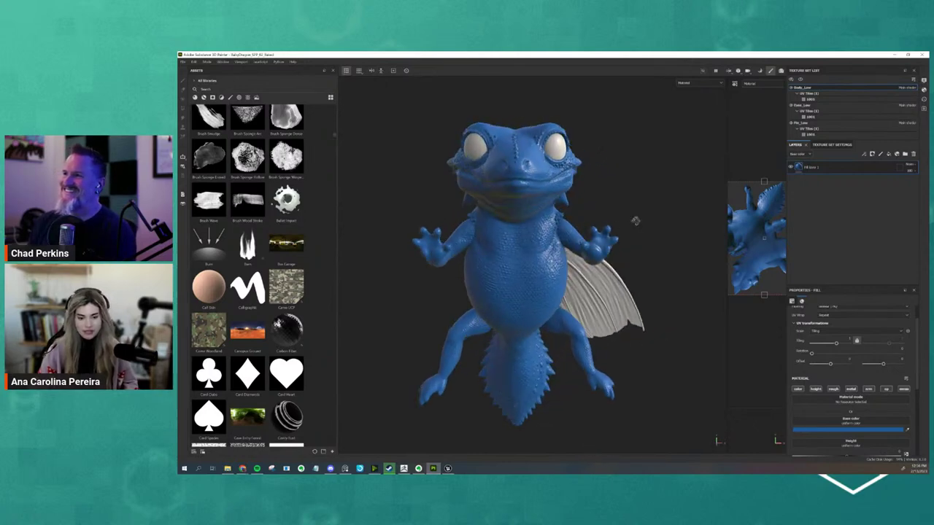
- Rename the blue fill layer by adding '- Filld' to its Scales name
scroll(571, 249, "up", 5)
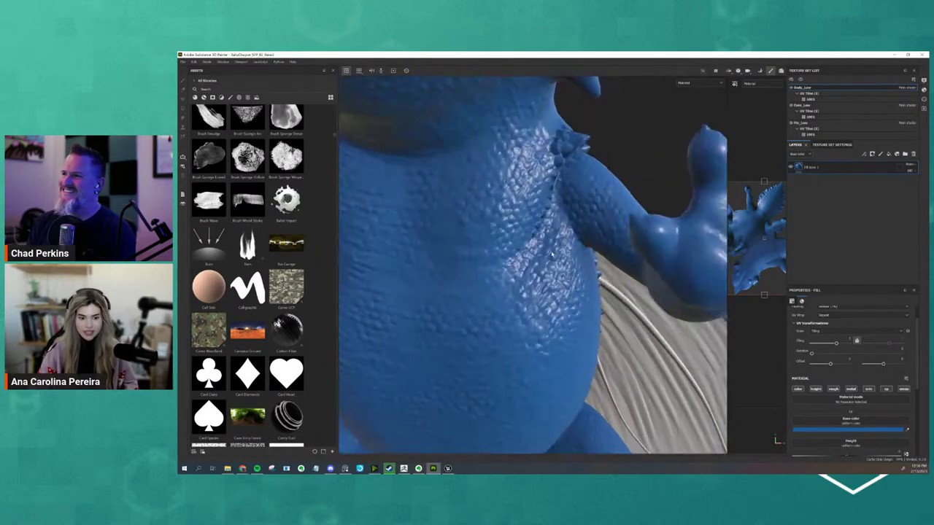
scroll(562, 333, "down", 4)
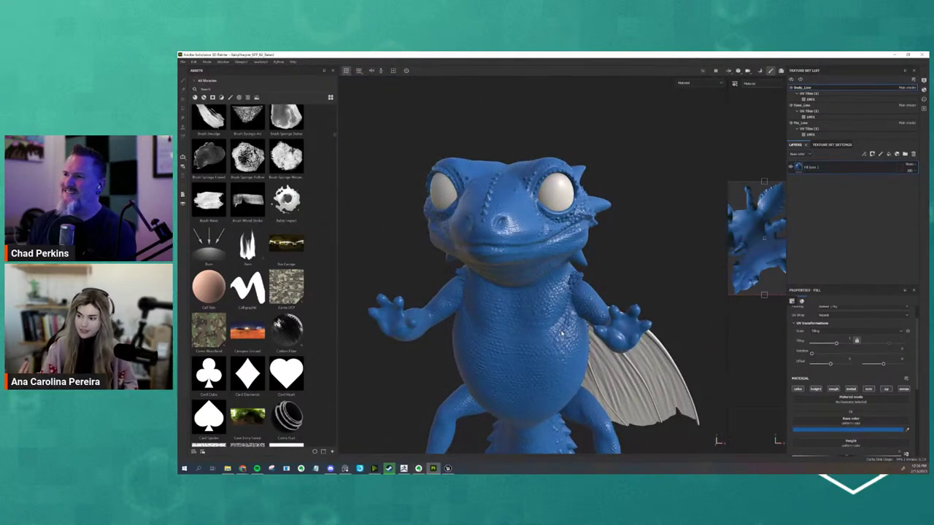
left_click_drag(528, 227, 584, 219, "alt")
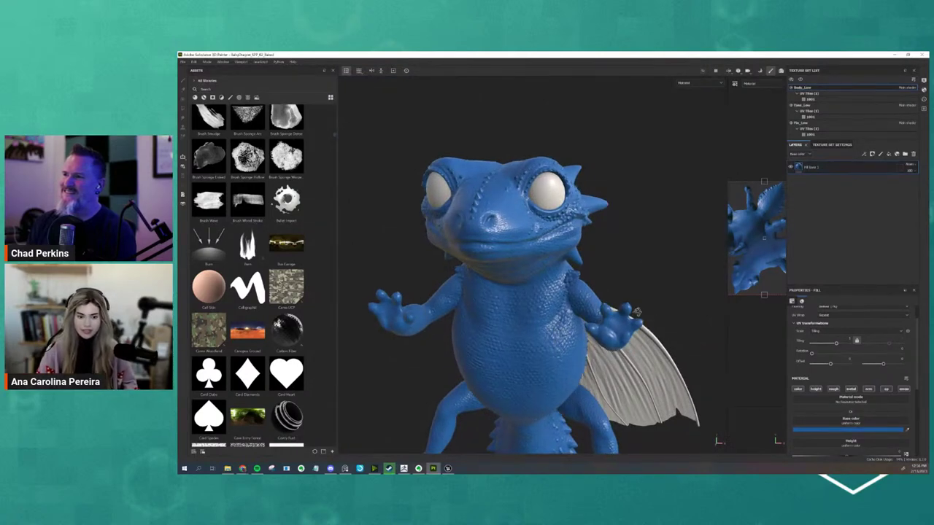
double_click(814, 168)
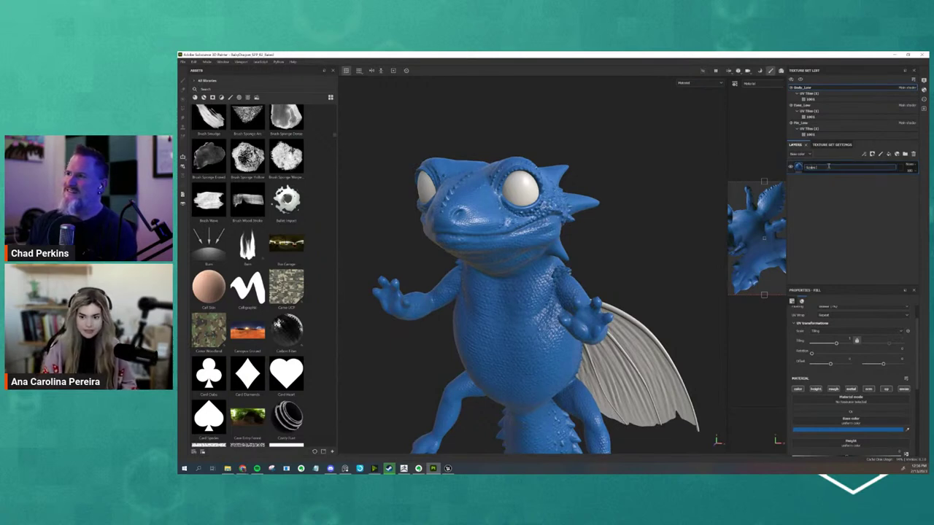
type(" - Fill")
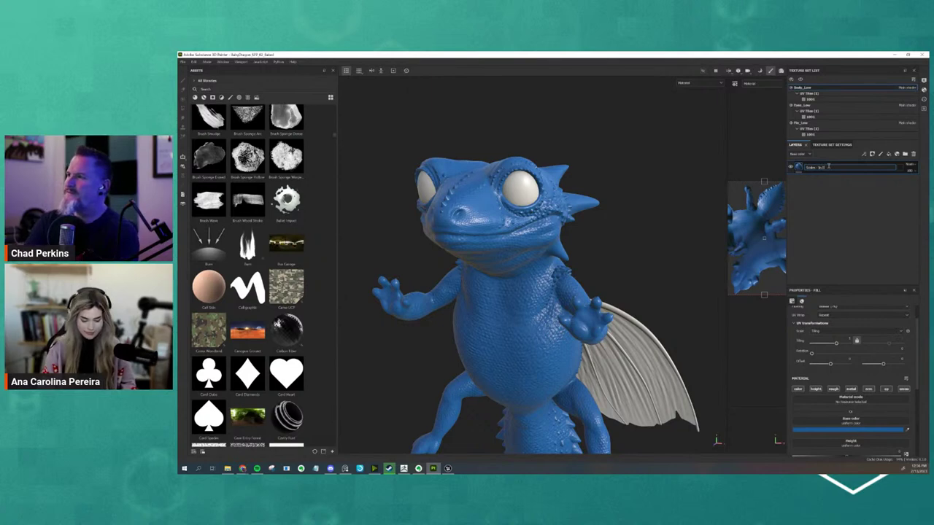
type("d")
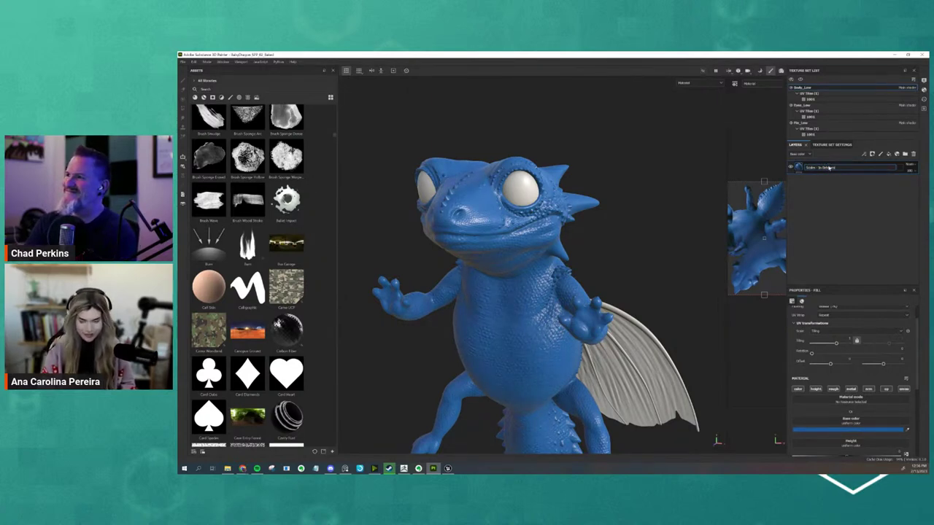
key("Return")
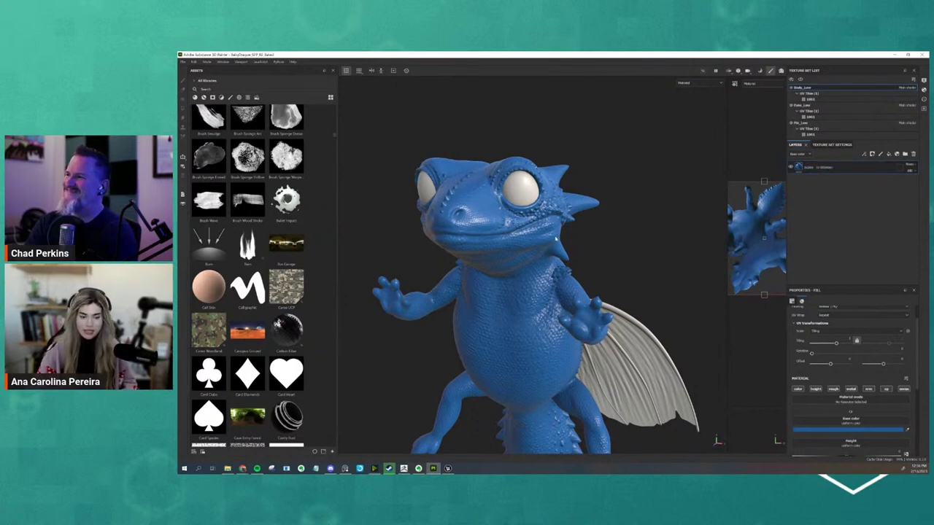
left_click_drag(555, 241, 488, 413, "alt")
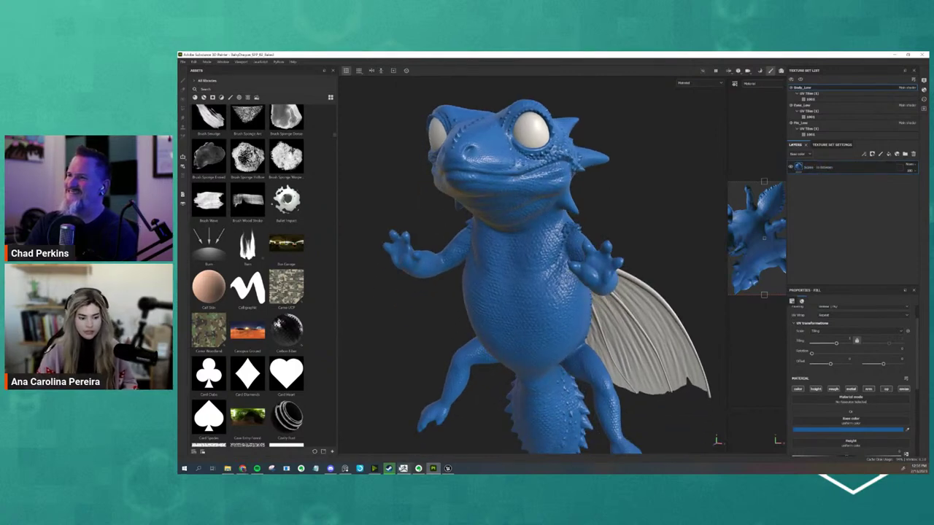
- Zoom the PureRef board until the dragon sculpture reference image is visible
left_click(345, 468)
scroll(309, 347, "down", 2)
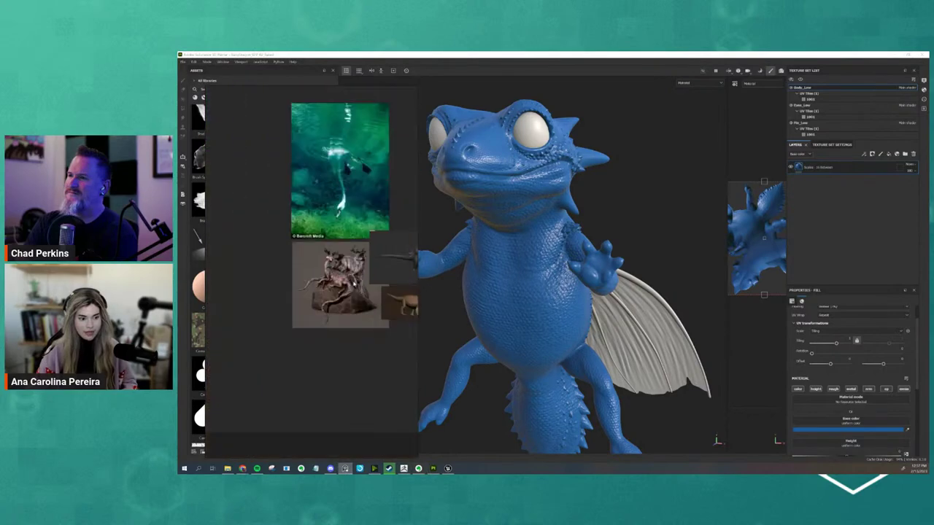
scroll(310, 347, "down", 2)
scroll(309, 346, "down", 2)
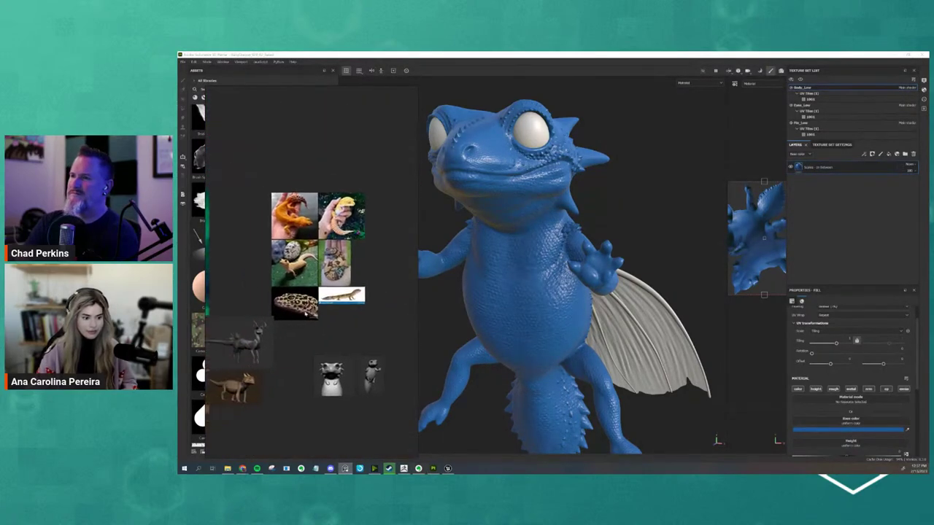
scroll(365, 278, "up", 3)
scroll(365, 277, "up", 3)
scroll(287, 337, "up", 2)
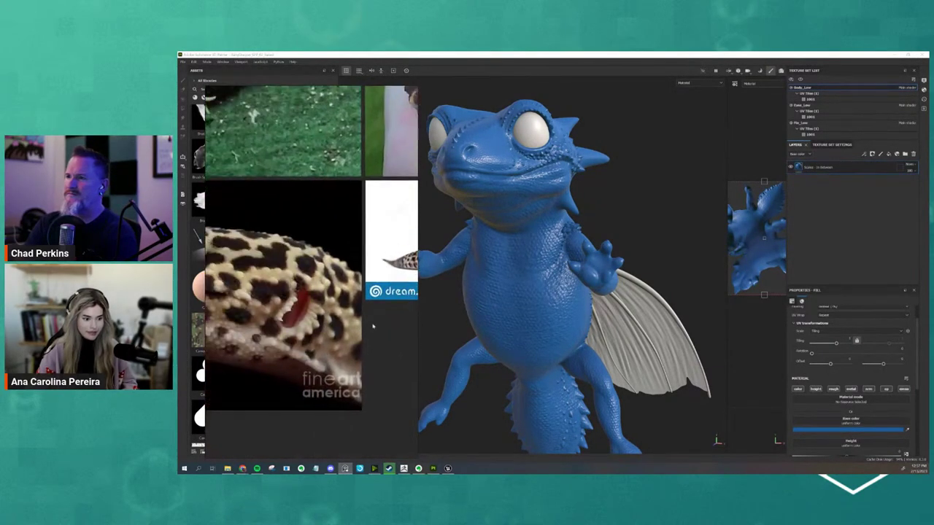
scroll(278, 336, "up", 1)
scroll(270, 333, "down", 2)
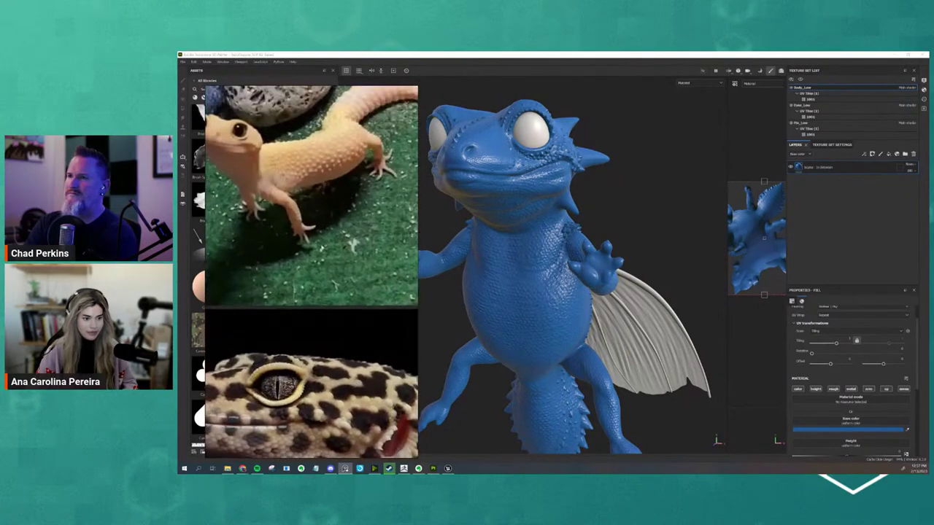
scroll(275, 325, "up", 2)
scroll(280, 313, "up", 2)
scroll(280, 313, "down", 3)
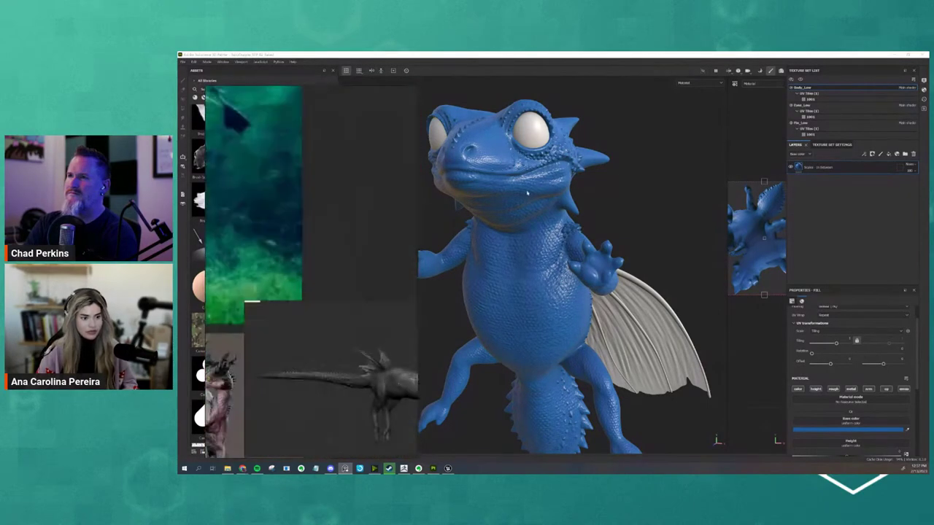
scroll(321, 292, "up", 2)
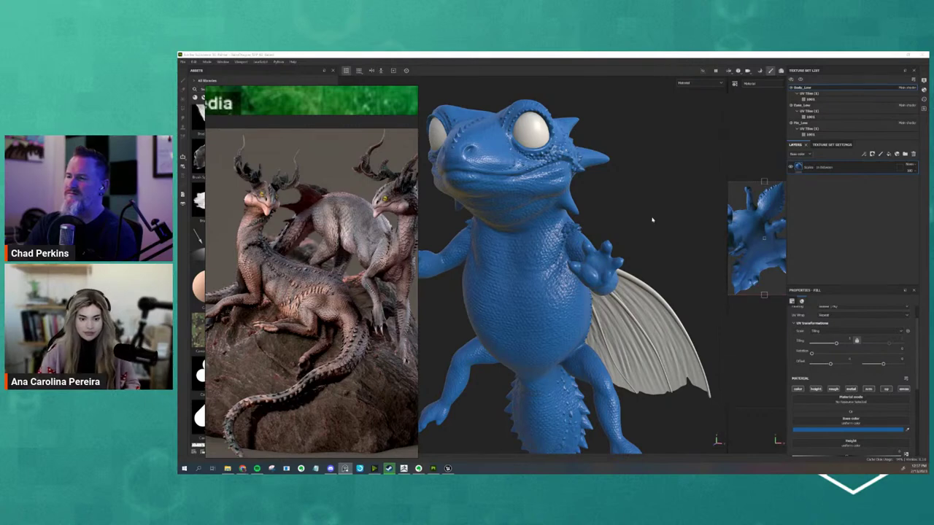
- Set the Scales fill's roughness to about 0.23 and check the body's sheen
mouse_move(652, 219)
left_mouse_down("alt")
mouse_move(670, 227)
mouse_move(663, 202)
mouse_move(670, 224)
left_mouse_up("alt")
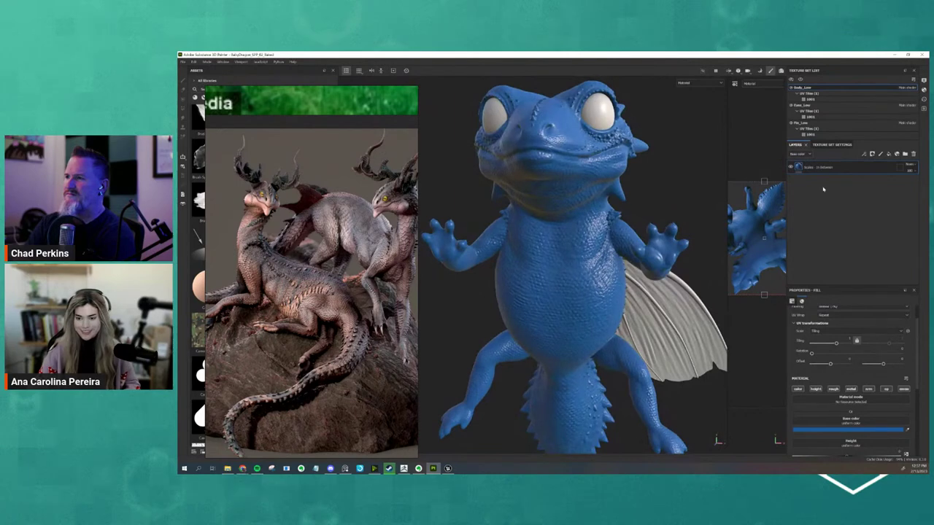
scroll(822, 398, "down", 3)
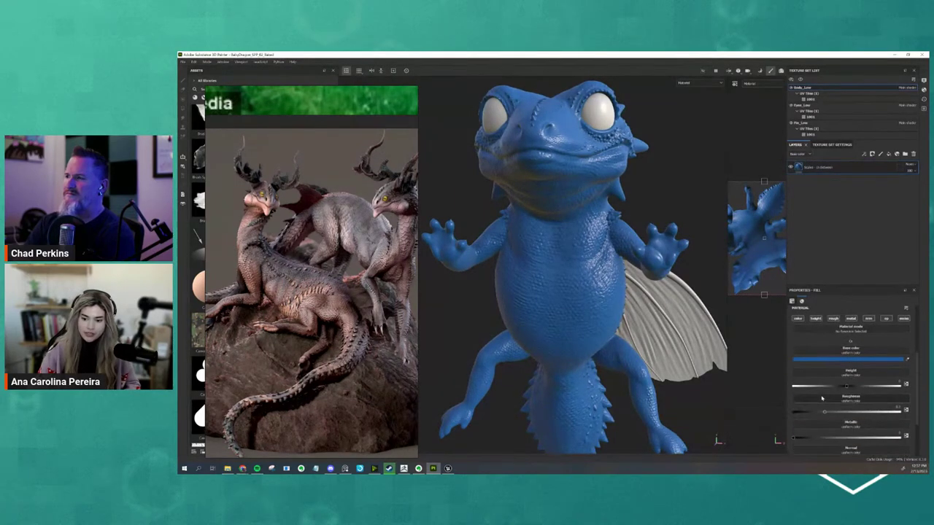
left_click_drag(851, 410, 866, 413)
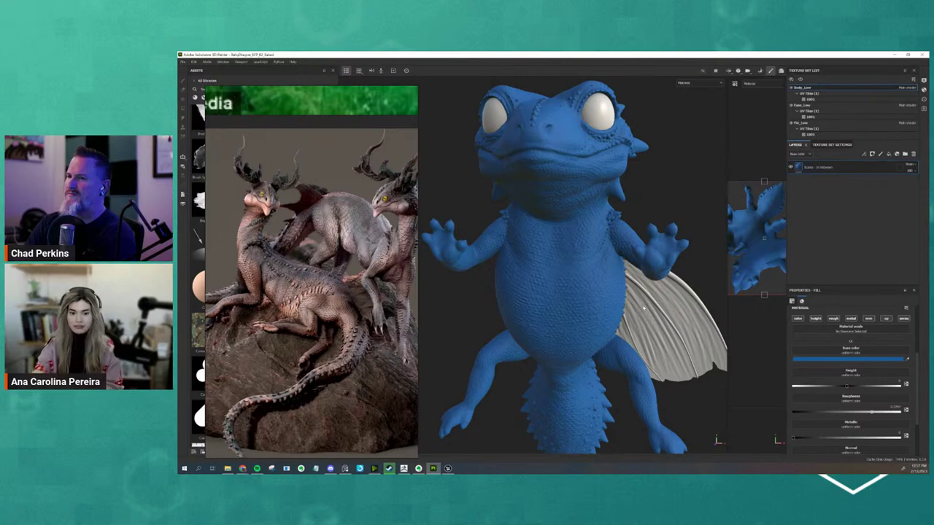
mouse_move(643, 309)
left_mouse_down("alt")
mouse_move(487, 228)
mouse_move(577, 236)
left_mouse_up("alt")
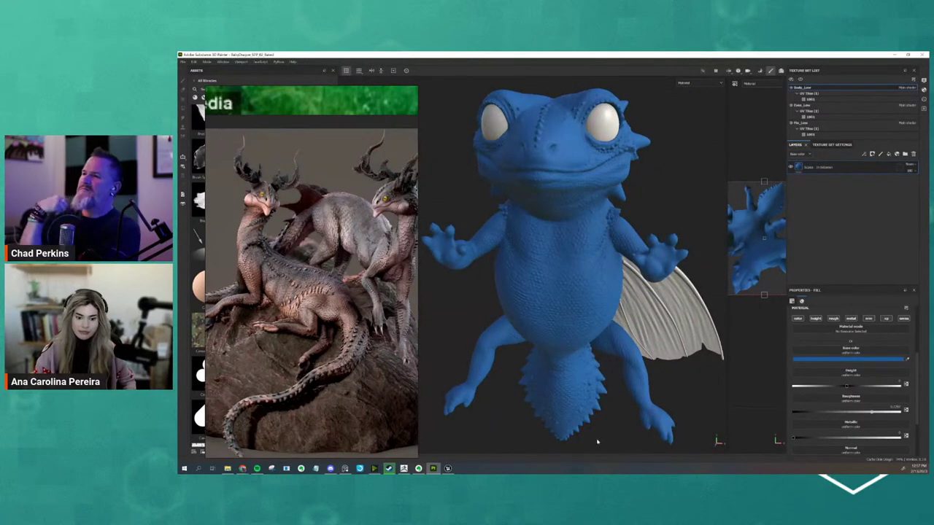
left_click_drag(597, 442, 511, 409, "alt")
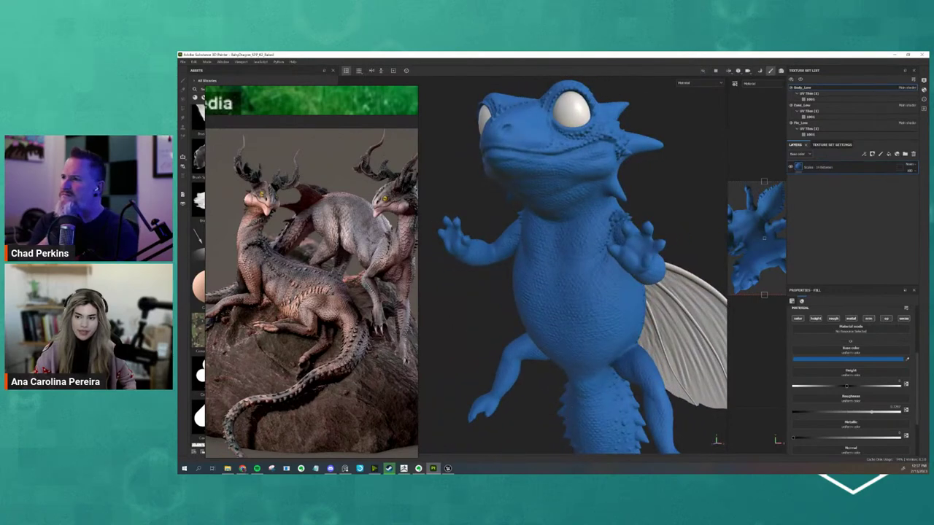
- Add a new fill layer on top and name it 'Skin'
left_click(889, 155)
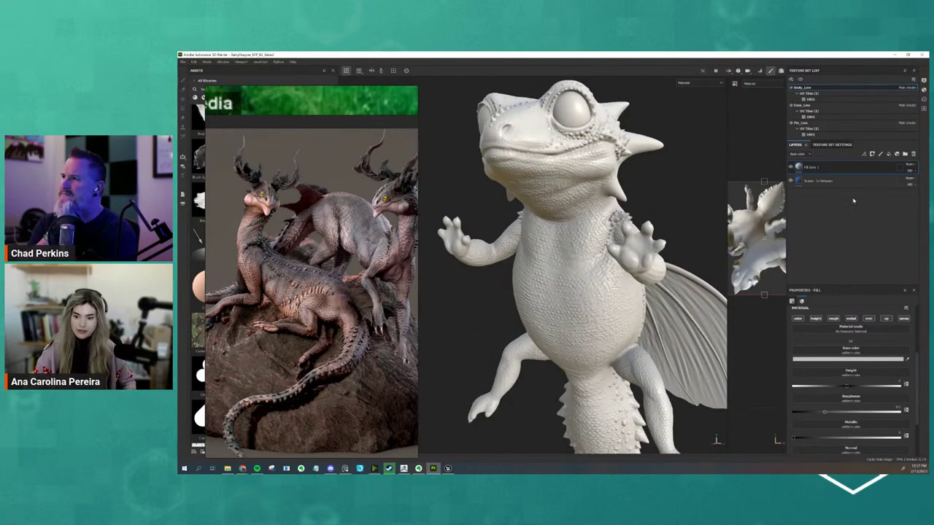
double_click(811, 167)
right_click(814, 168)
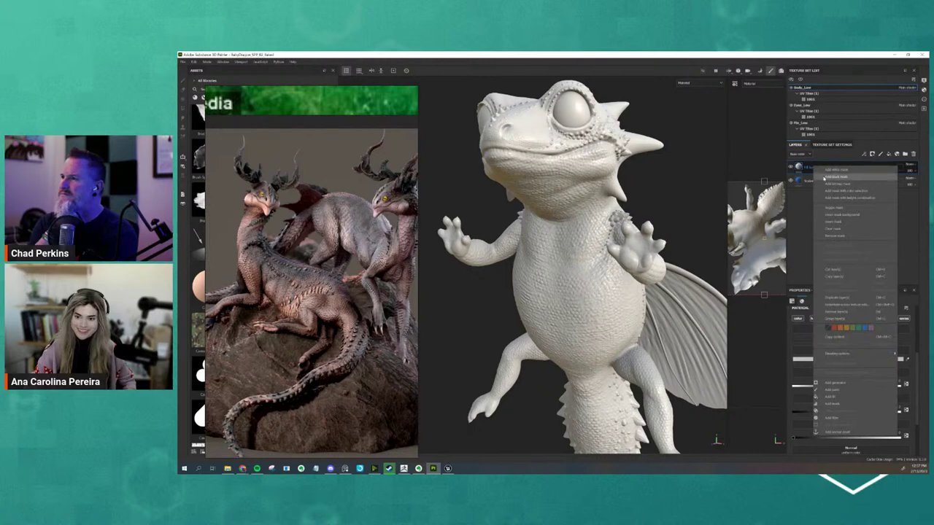
left_click(805, 170)
type("Skin")
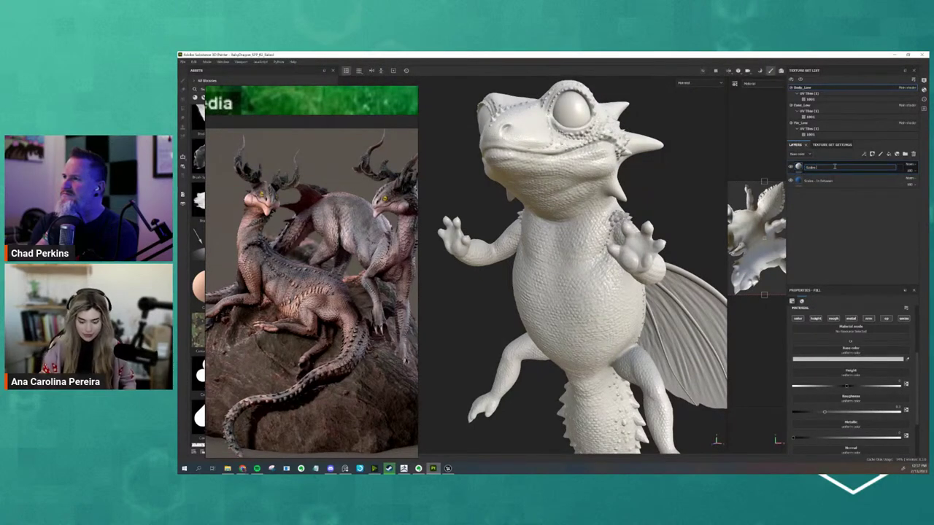
key("Return")
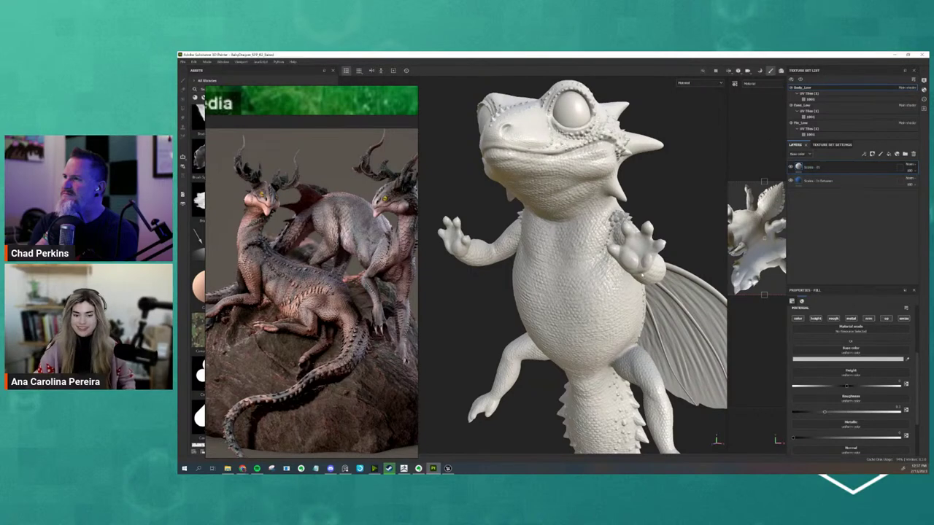
scroll(697, 280, "up", 3)
left_click_drag(696, 280, 673, 267, "alt")
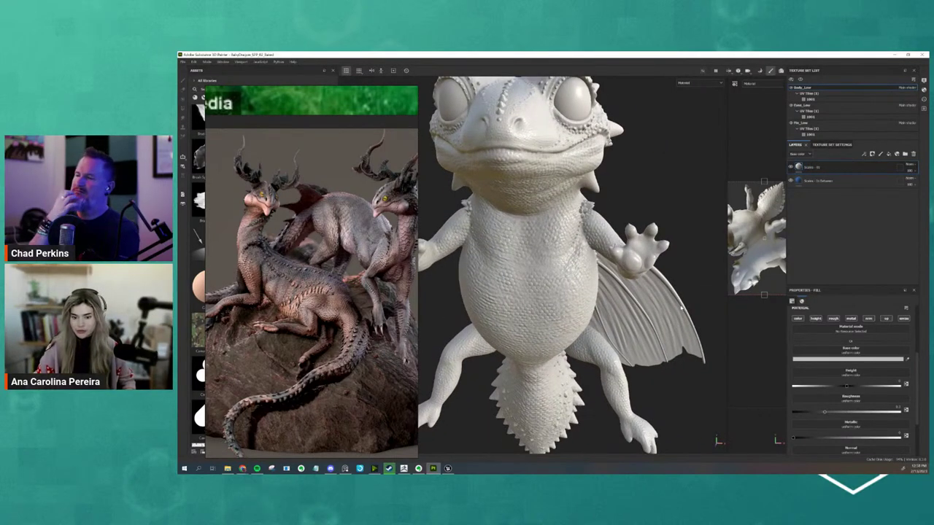
- Make the fill's base colour a mid green across the whole dragon
left_click(850, 359)
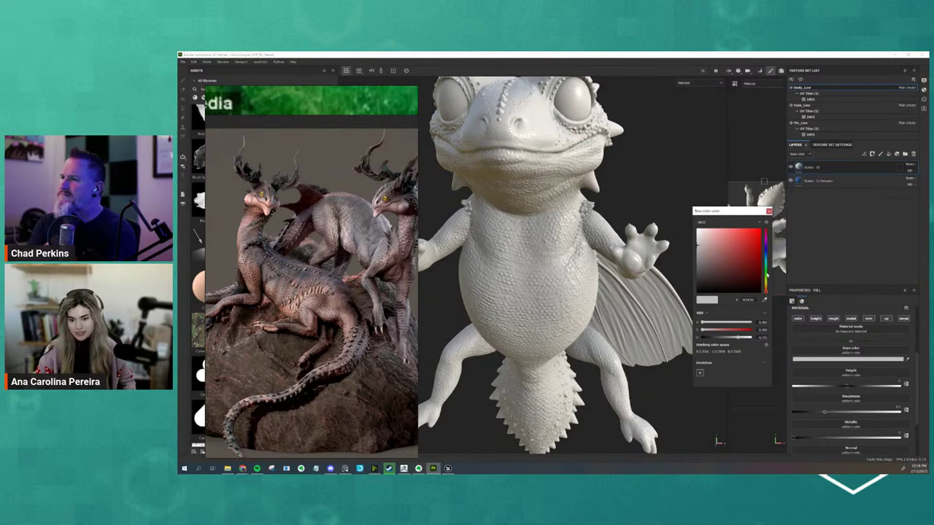
mouse_move(765, 288)
left_mouse_down()
mouse_move(765, 266)
mouse_move(764, 281)
left_mouse_up()
left_click_drag(740, 248, 752, 263)
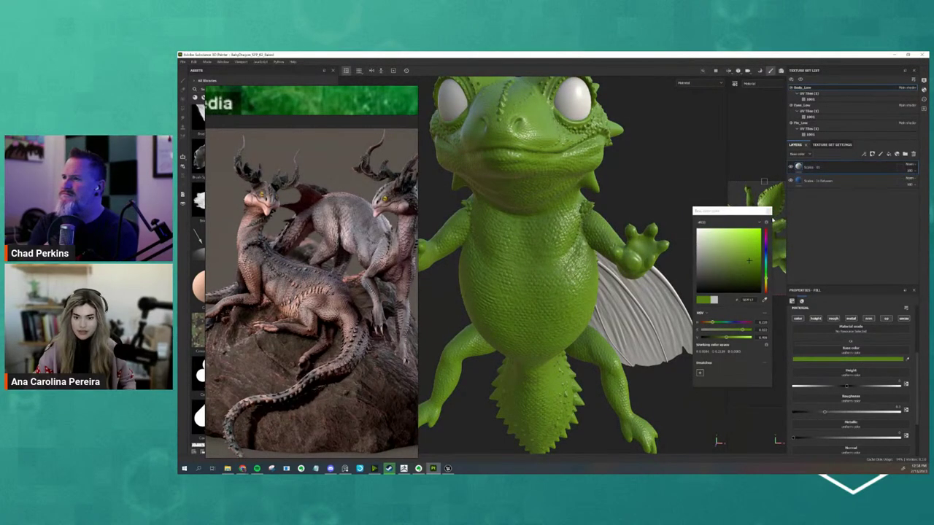
left_click_drag(633, 318, 623, 322, "alt")
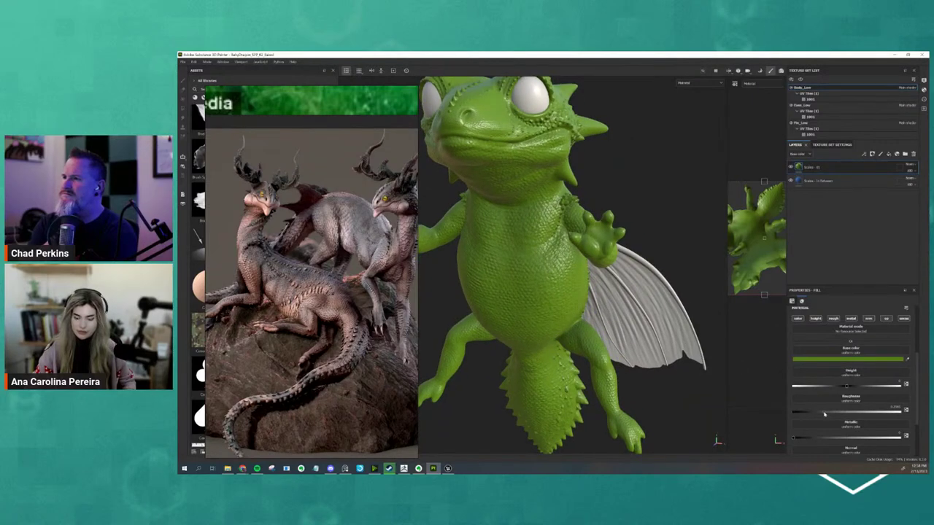
left_click_drag(487, 310, 581, 283, "alt")
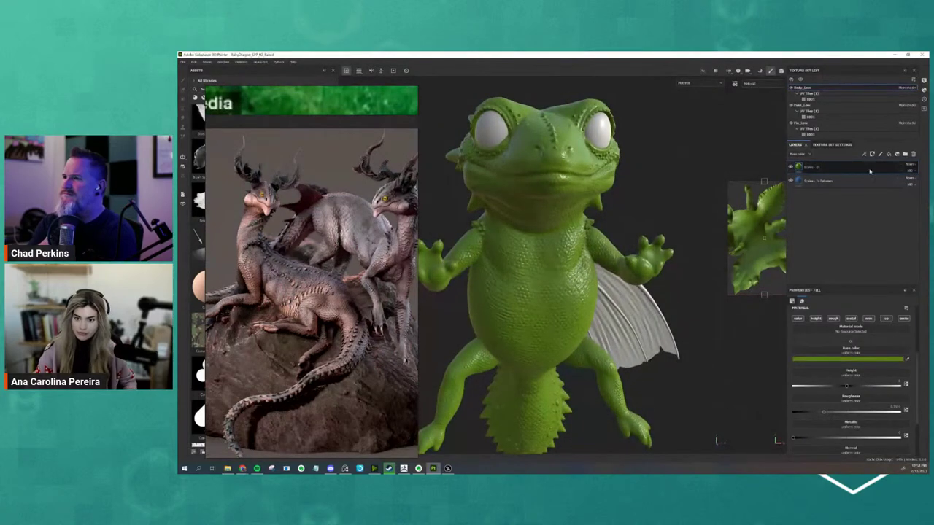
left_click(815, 182)
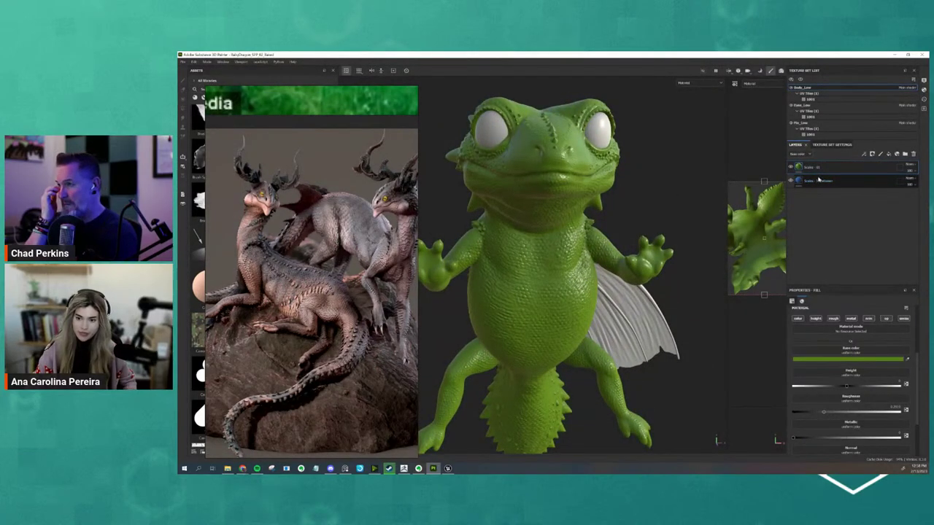
mouse_move(652, 195)
left_mouse_down("alt")
mouse_move(590, 197)
mouse_move(616, 191)
left_mouse_up("alt")
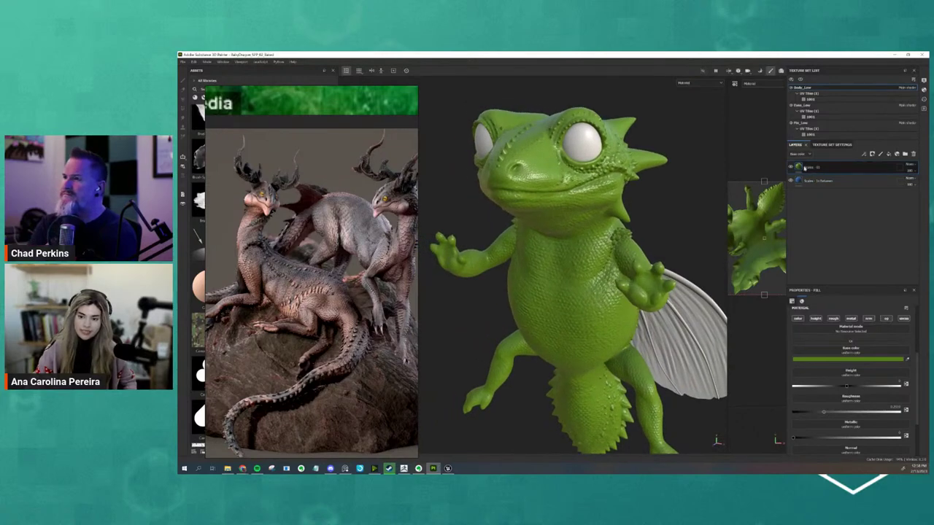
right_click(832, 171)
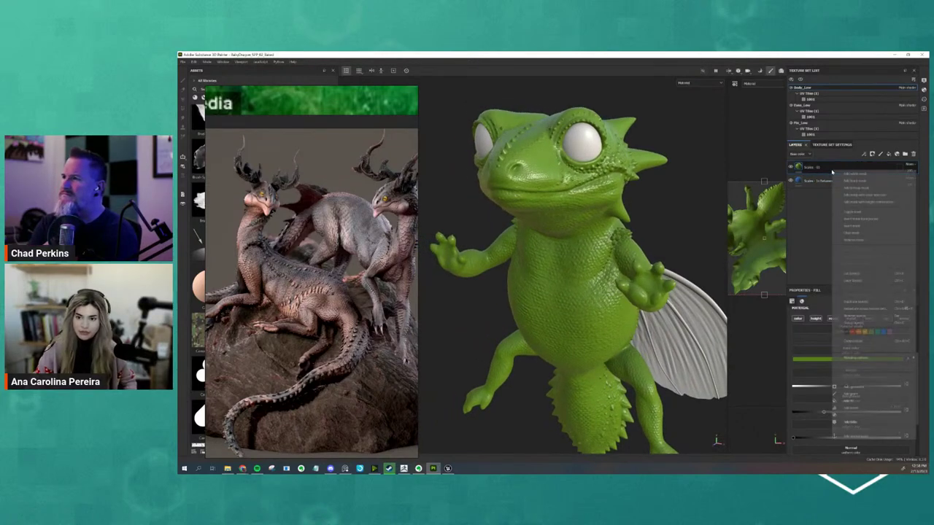
left_click(847, 183)
key("1")
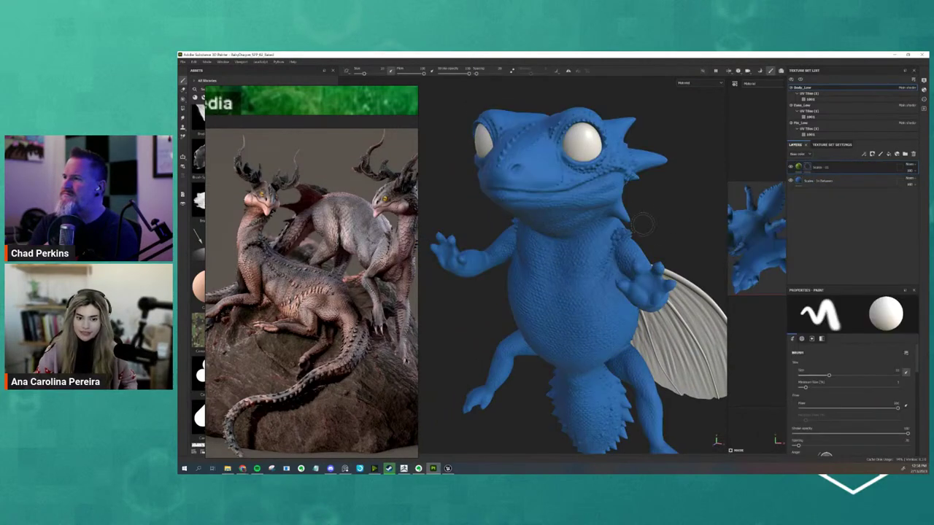
left_click_drag(669, 228, 635, 230, "alt")
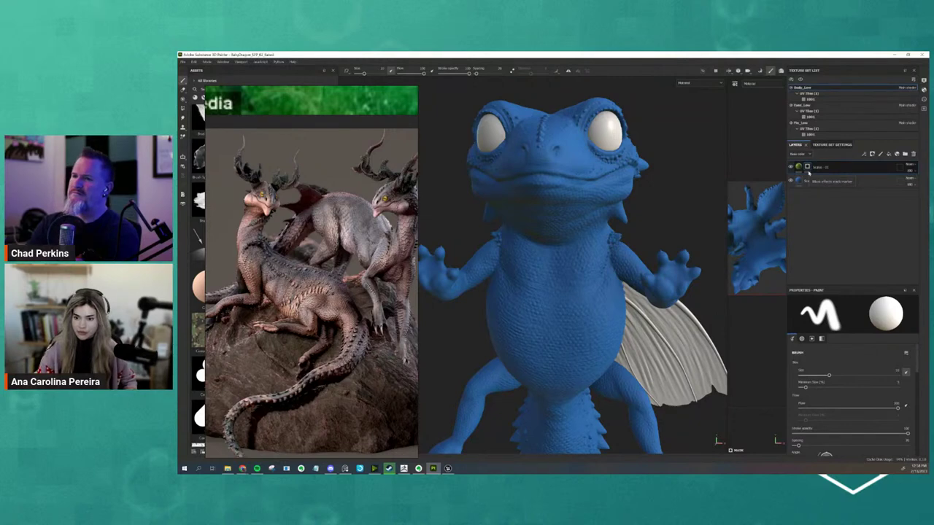
scroll(860, 382, "down", 5)
scroll(857, 387, "down", 5)
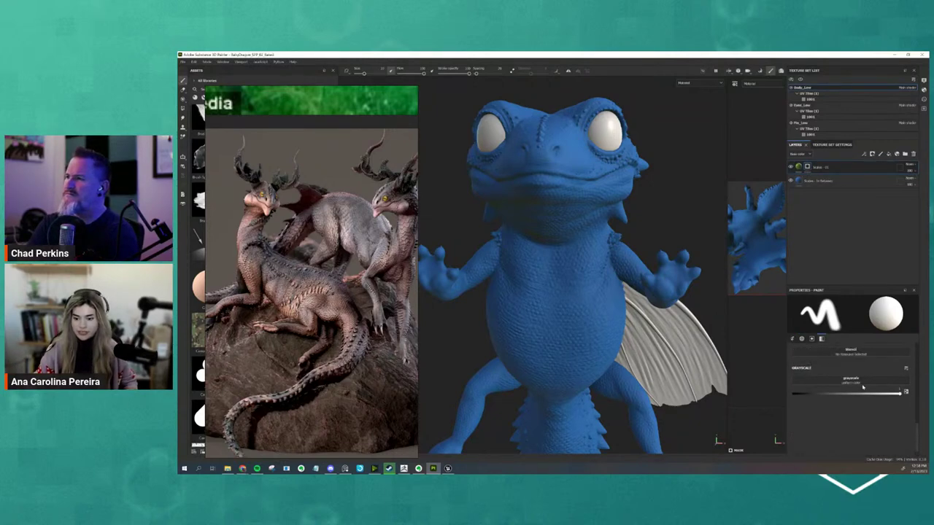
scroll(852, 392, "up", 1)
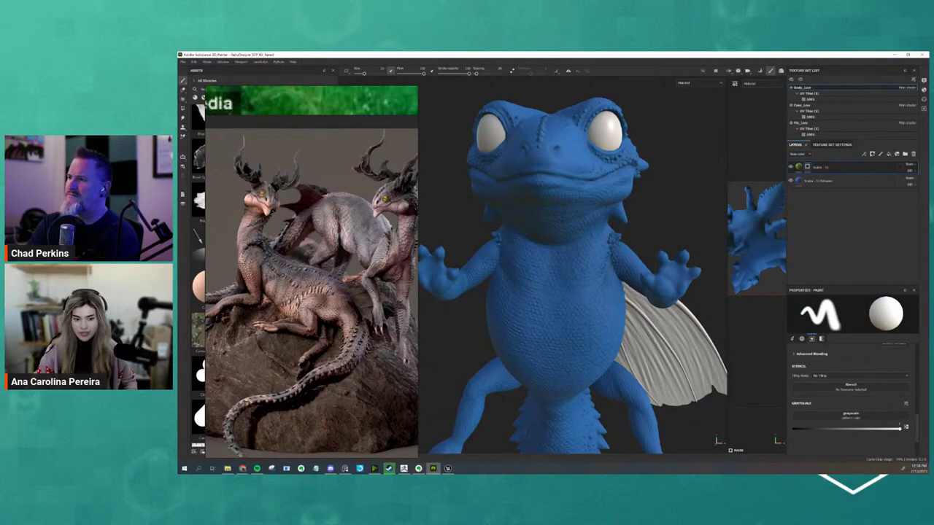
mouse_move(602, 249)
left_mouse_down()
mouse_move(584, 298)
mouse_move(598, 244)
left_mouse_up()
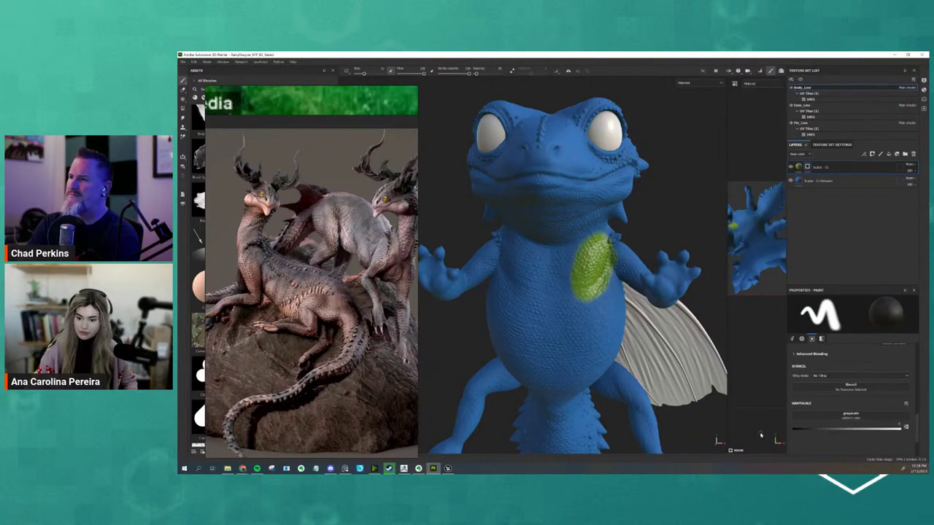
mouse_move(595, 240)
left_mouse_down()
mouse_move(583, 299)
mouse_move(606, 234)
left_mouse_up()
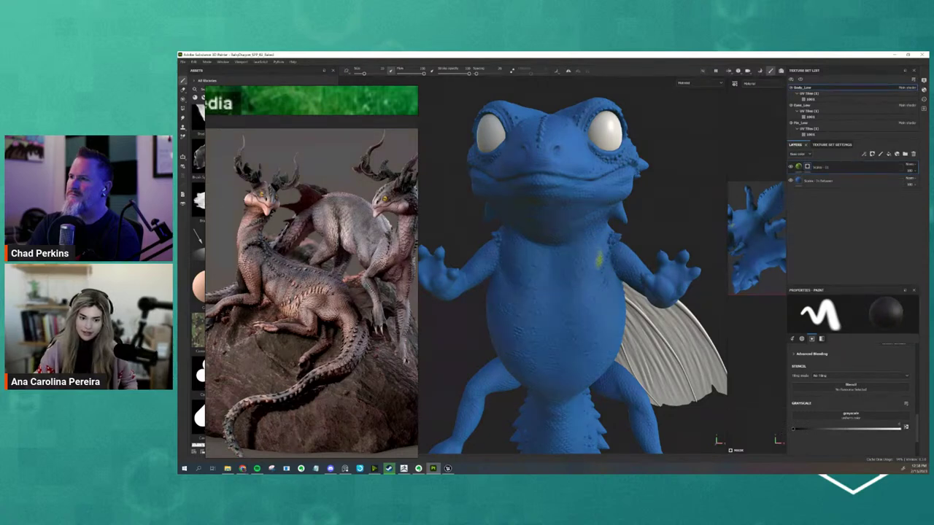
left_click_drag(625, 277, 598, 314)
mouse_move(849, 429)
left_mouse_down()
mouse_move(873, 429)
mouse_move(811, 428)
left_mouse_up()
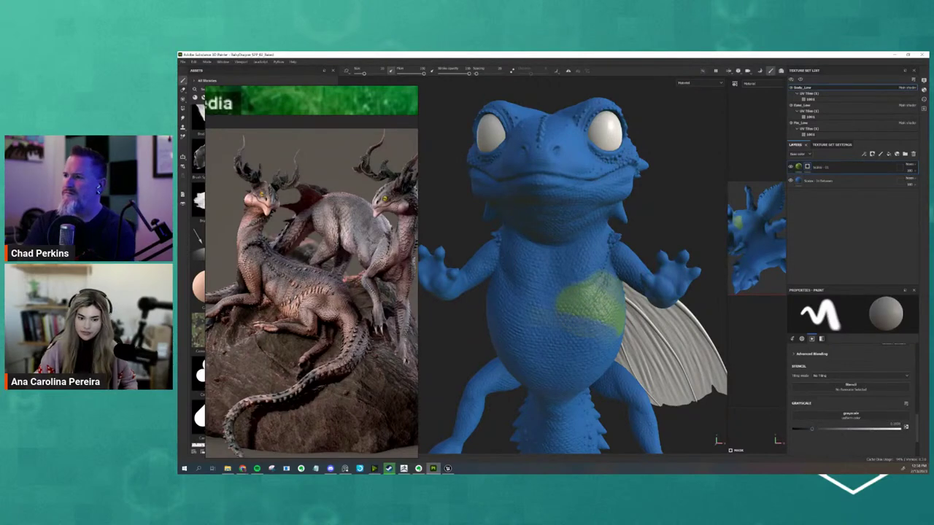
left_click_drag(713, 296, 576, 299, "alt")
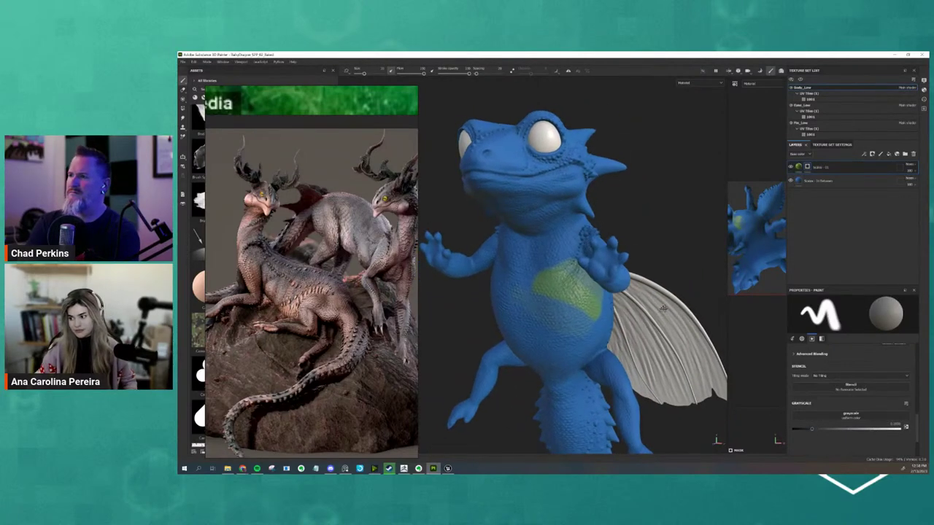
key("ctrl+z")
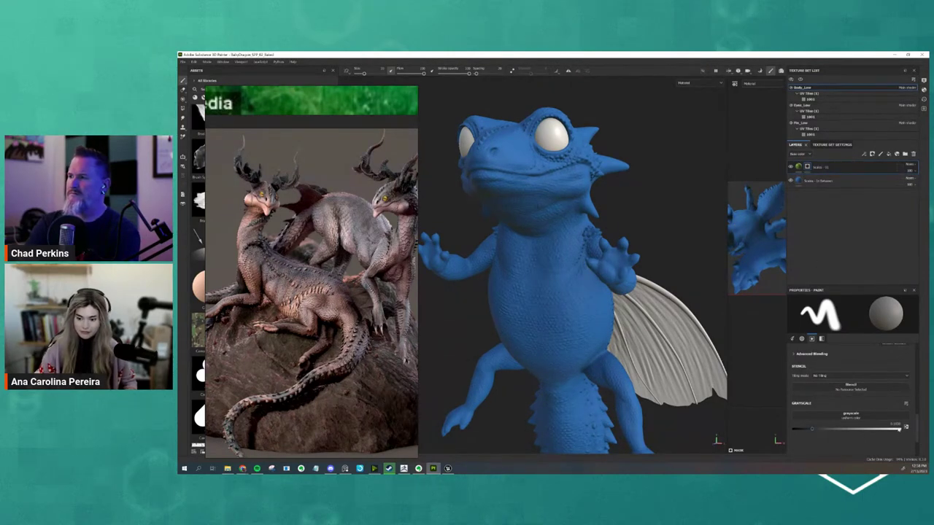
left_click(906, 428)
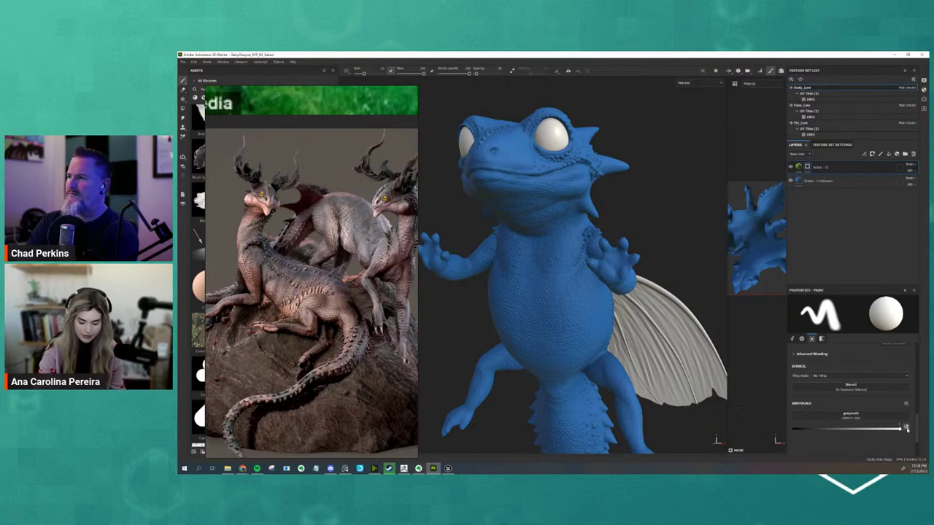
key("bracketleft")
key("bracketleft")
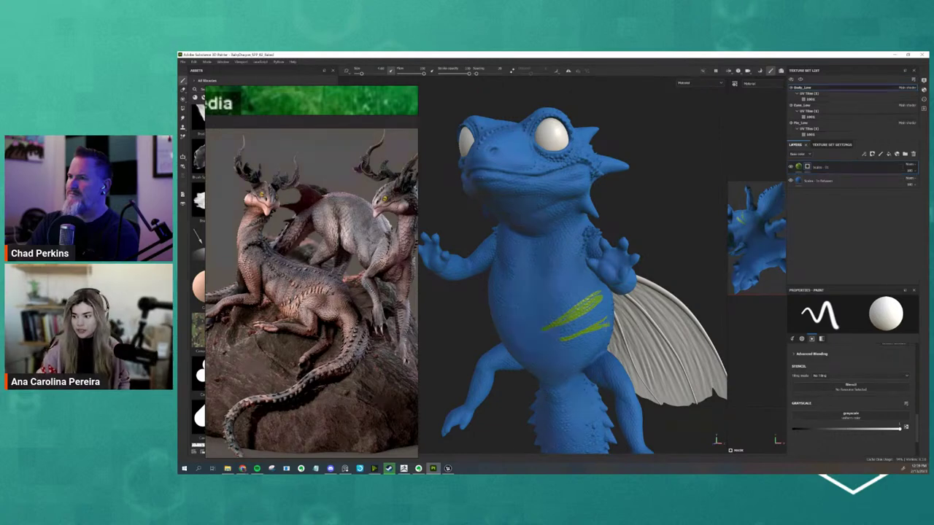
key("ctrl+z")
key("ctrl+z")
left_click_drag(569, 292, 540, 291, "alt")
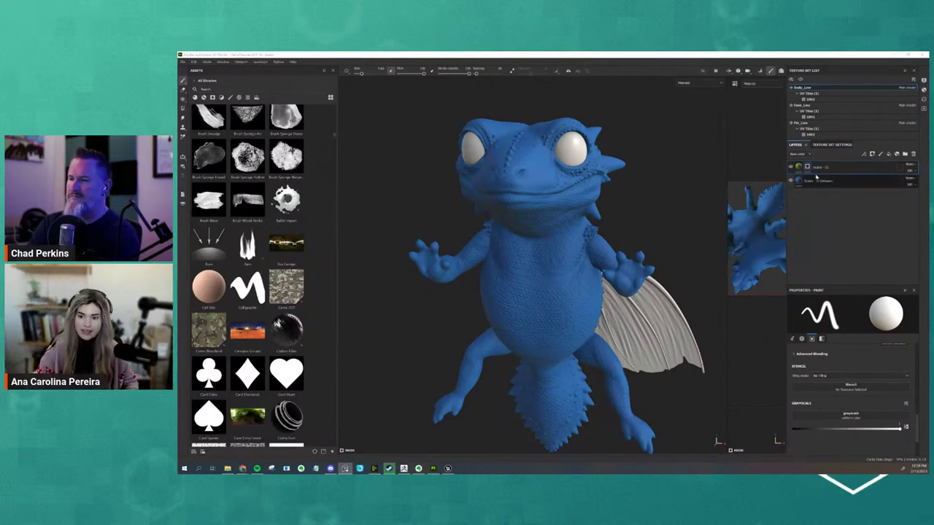
left_click_drag(630, 204, 605, 196, "alt")
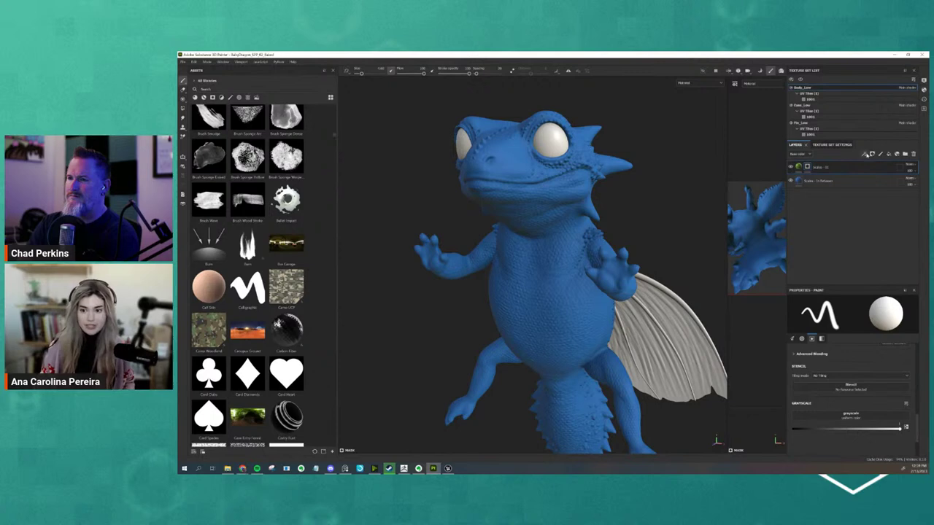
- Add a black mask to the top green fill layer and give it a fill for a pattern
right_click(837, 167)
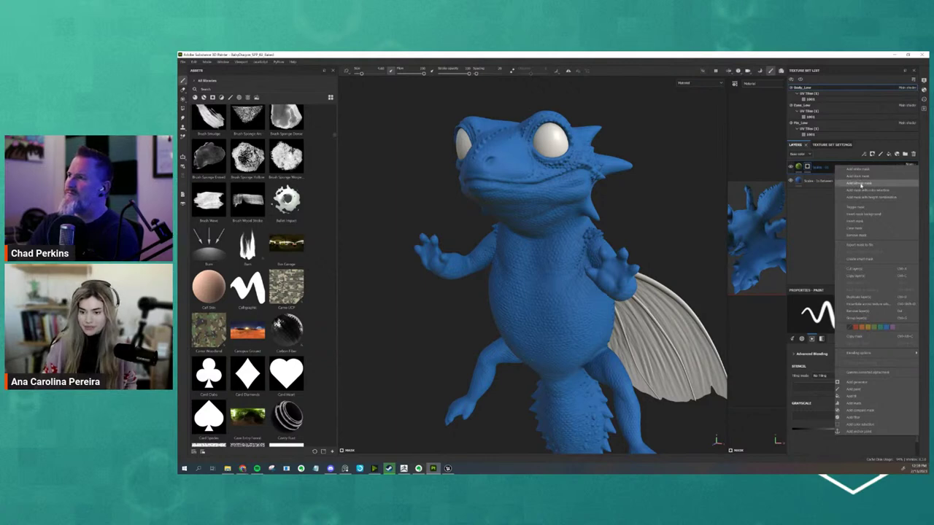
left_click(860, 184)
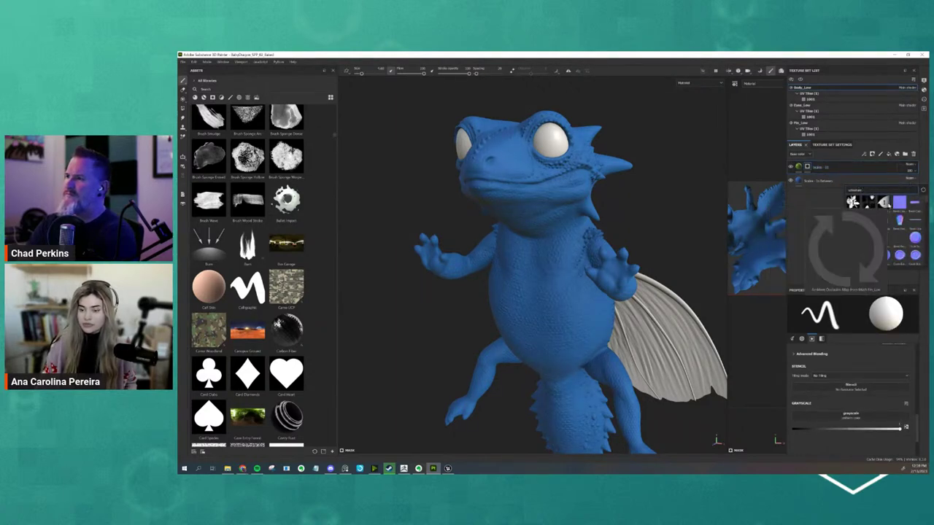
scroll(886, 206, "down", 2)
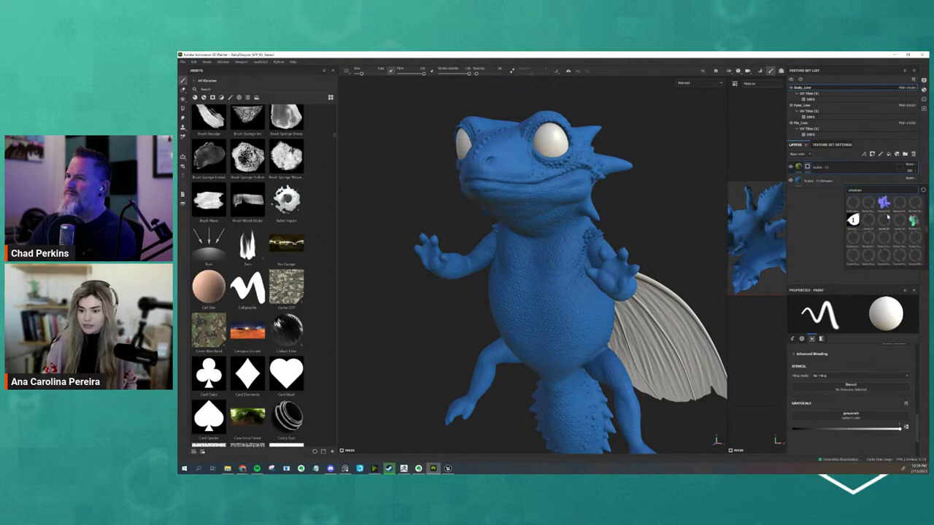
scroll(924, 251, "down", 3)
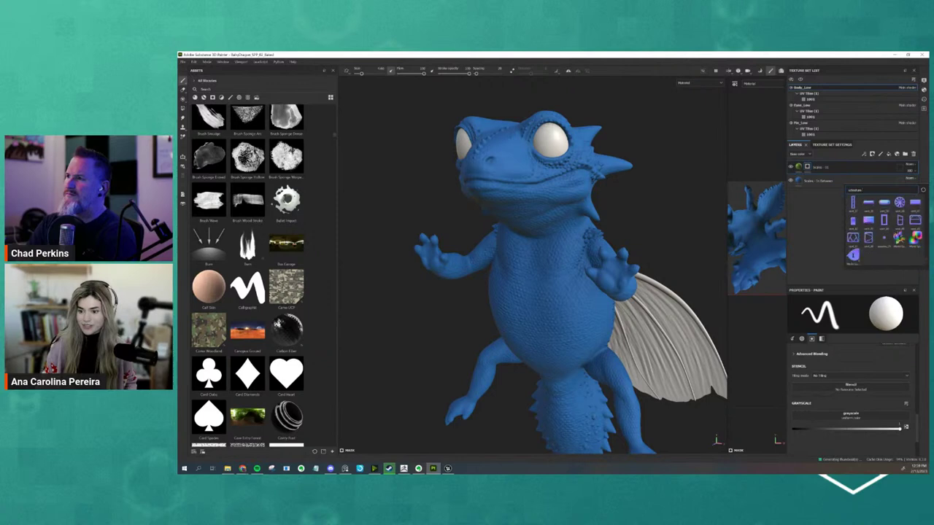
scroll(883, 227, "down", 3)
scroll(884, 227, "down", 3)
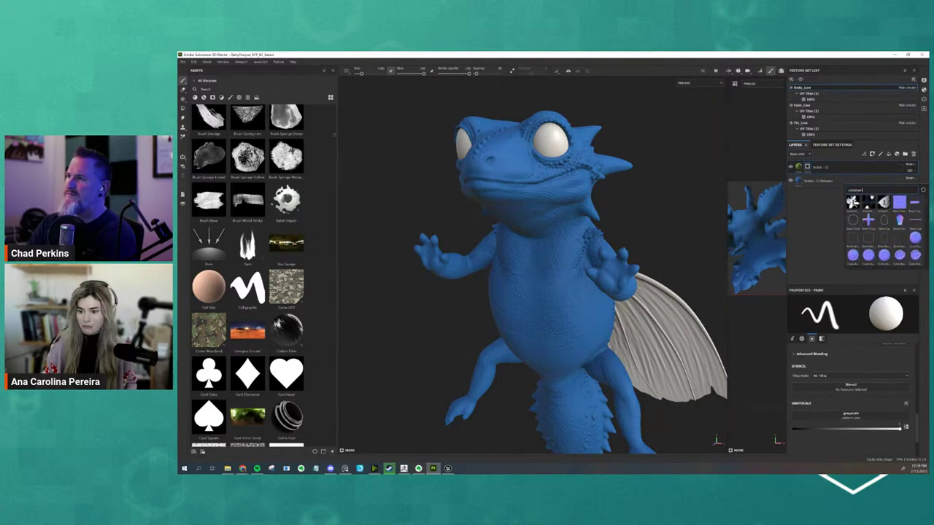
left_click(884, 219)
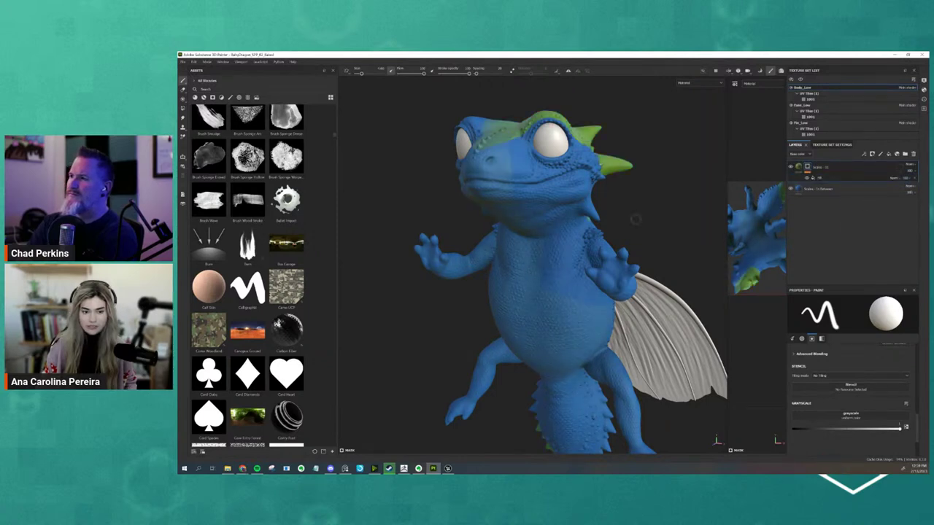
- Filter the assets to procedurals and drop the Cells pattern into the mask's grayscale slot
left_click_drag(729, 241, 554, 238, "alt")
scroll(248, 278, "up", 10)
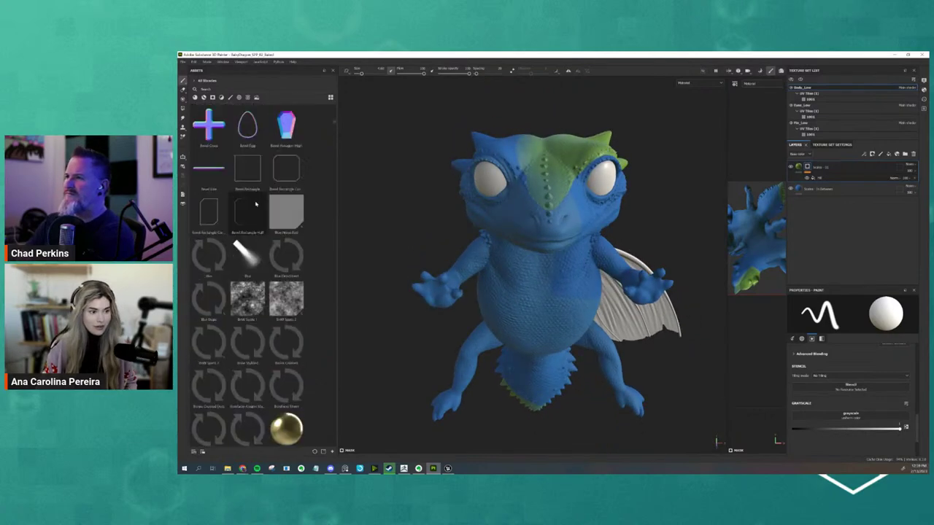
left_click(247, 97)
scroll(282, 255, "down", 5)
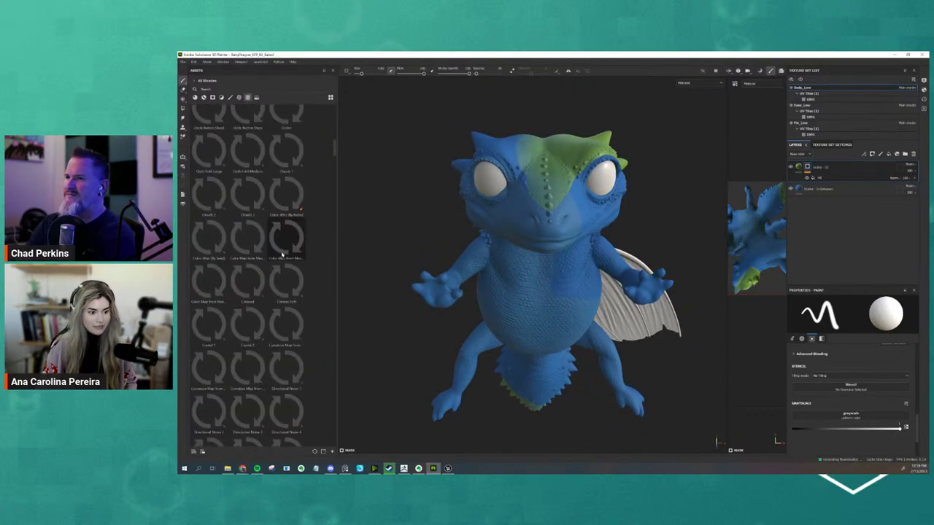
scroll(282, 256, "down", 5)
scroll(282, 256, "down", 3)
mouse_move(286, 241)
left_mouse_down()
mouse_move(592, 277)
mouse_move(839, 169)
left_mouse_up()
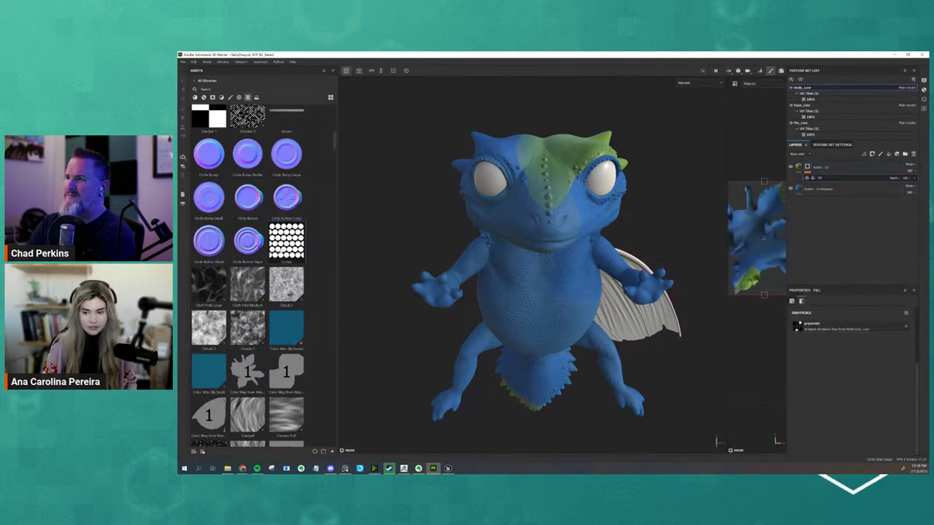
left_click_drag(414, 280, 810, 328)
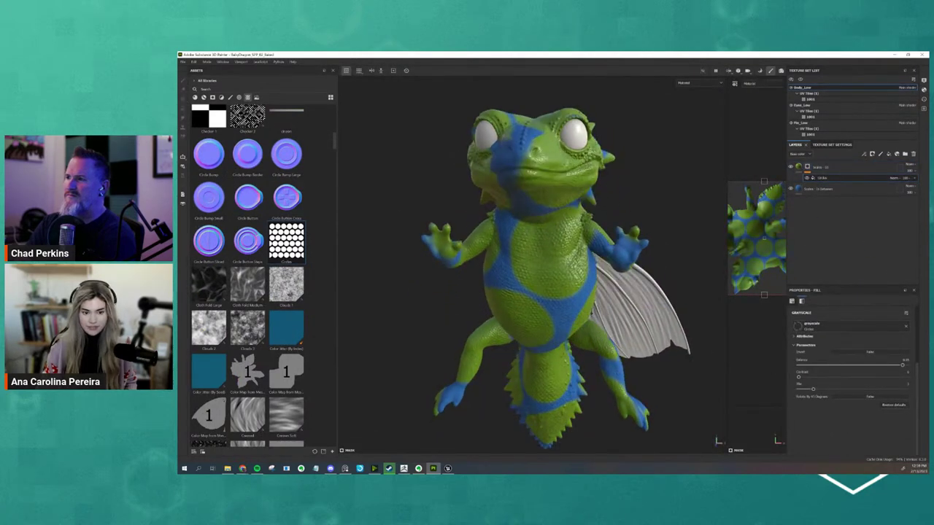
- Inspect the blue spots showing through the green, then revisit the mask's grayscale input choices
left_click_drag(554, 277, 511, 292, "alt")
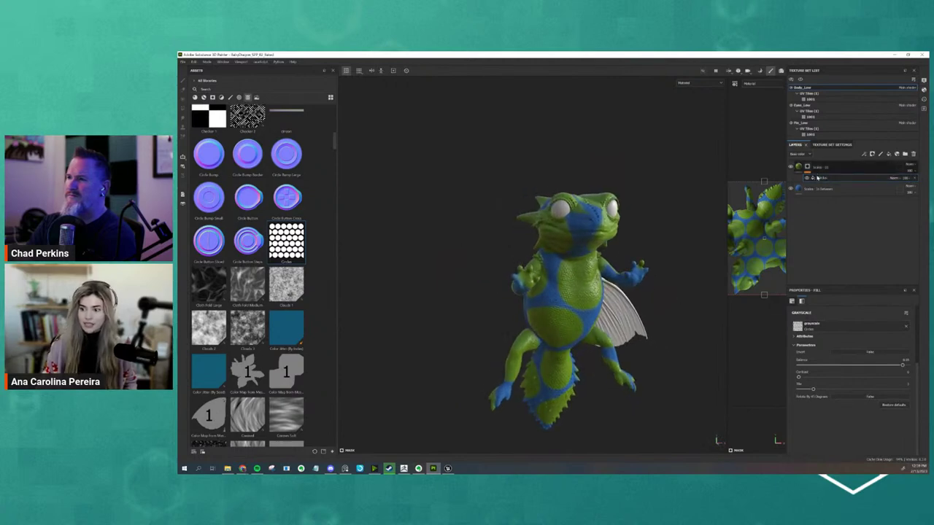
mouse_move(621, 299)
left_mouse_down("alt")
mouse_move(494, 271)
mouse_move(520, 257)
mouse_move(576, 300)
left_mouse_up("alt")
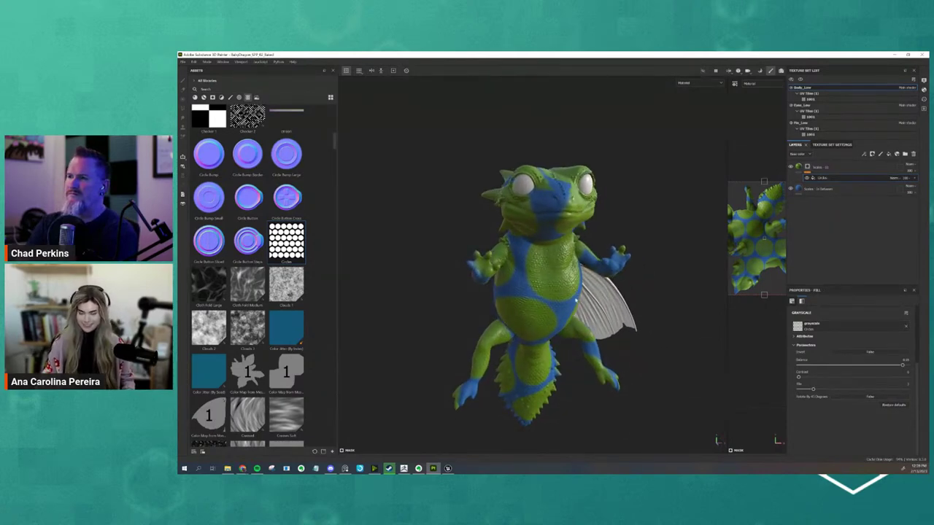
left_click_drag(418, 255, 462, 309, "alt")
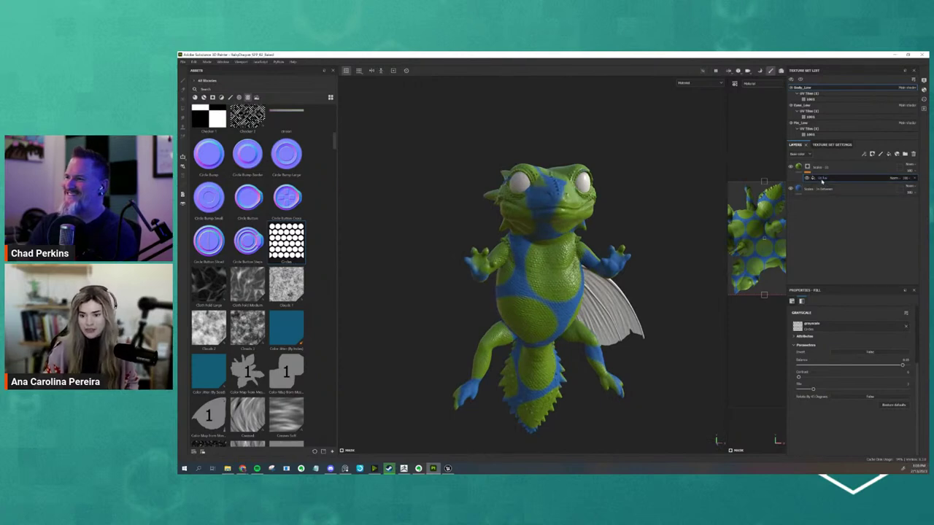
left_click(822, 329)
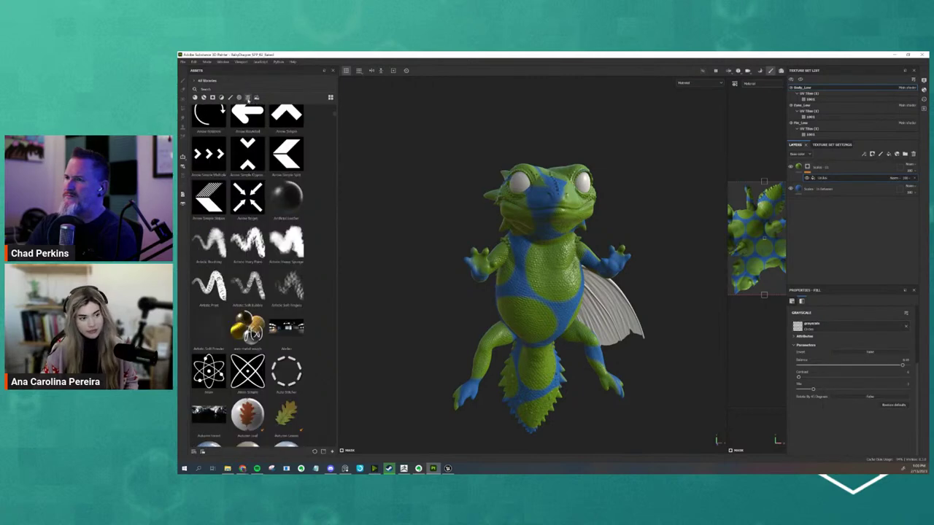
scroll(257, 175, "up", 5)
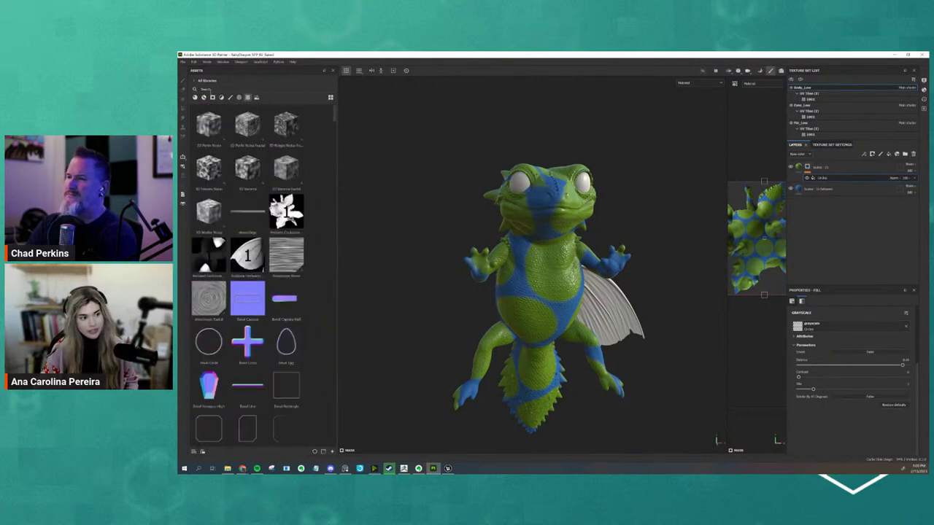
- Replace the mask's pattern with the Project's Mesh Body_Low Curvature Map, leaving the dragon an even teal
left_click(193, 81)
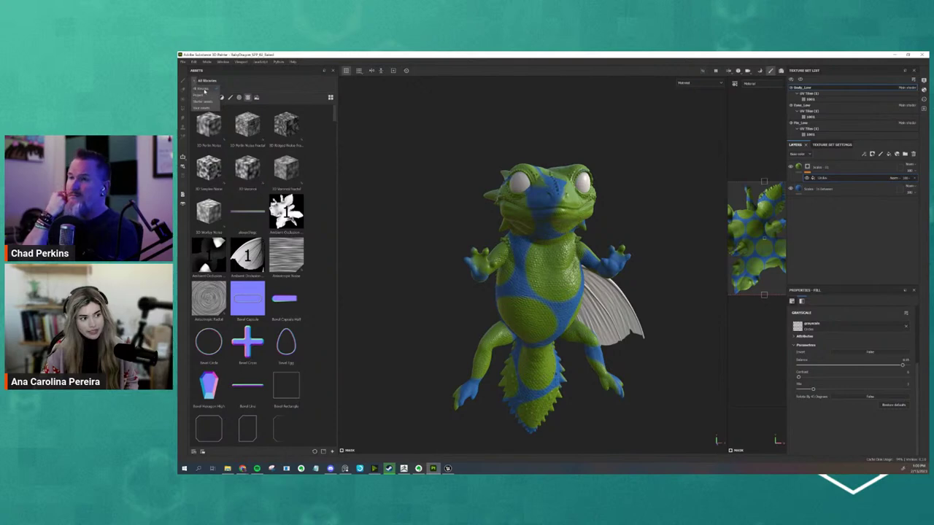
left_click(211, 96)
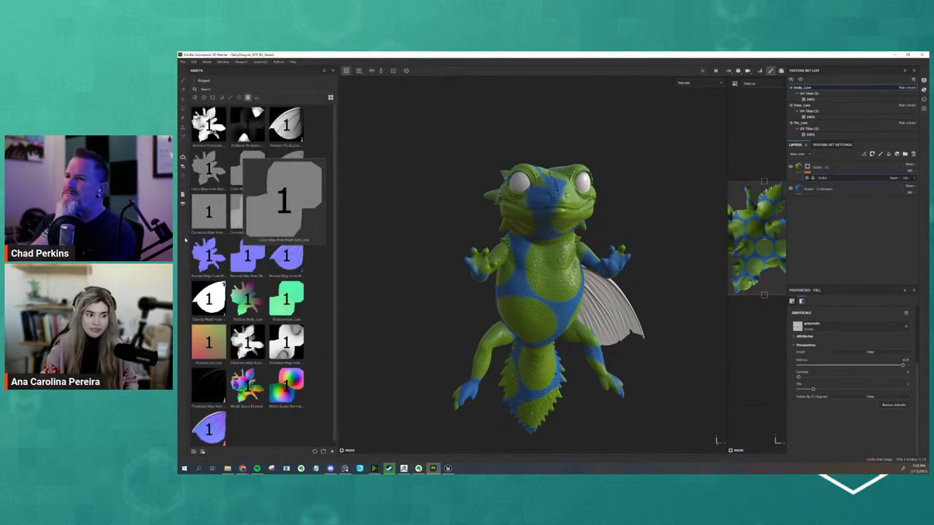
mouse_move(208, 212)
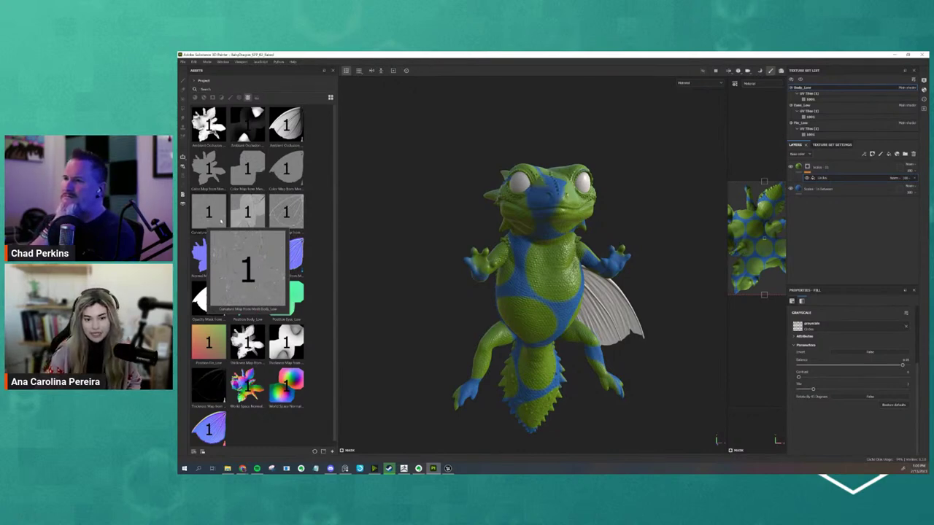
left_click_drag(214, 216, 823, 329)
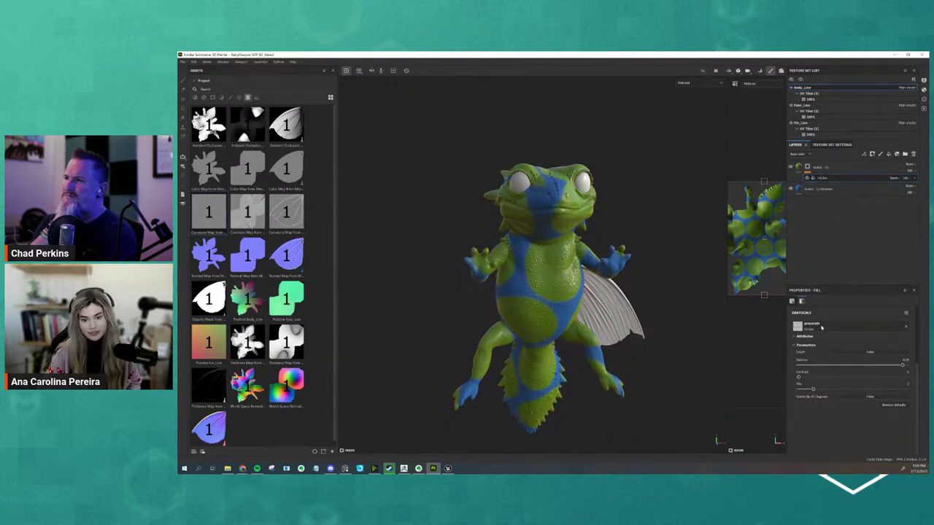
left_click_drag(641, 348, 584, 306, "alt")
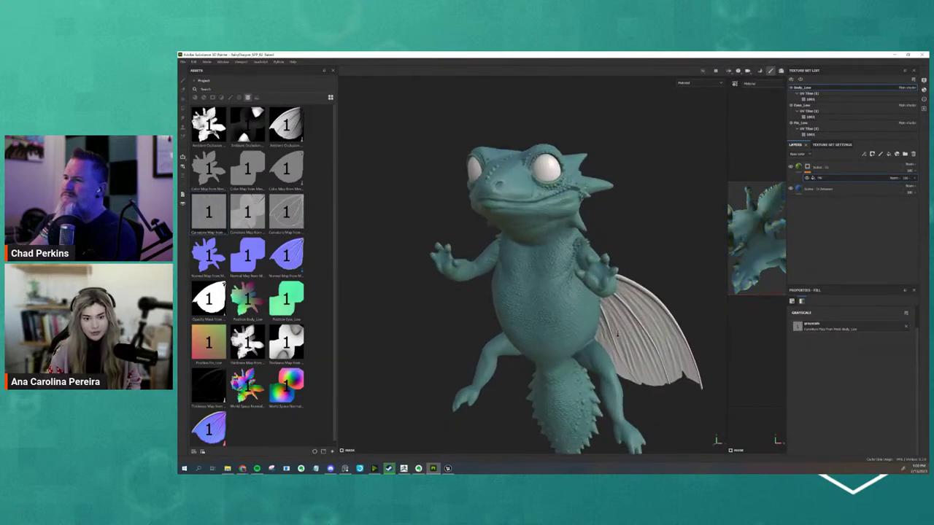
scroll(531, 250, "up", 5)
left_click_drag(532, 250, 598, 235, "alt")
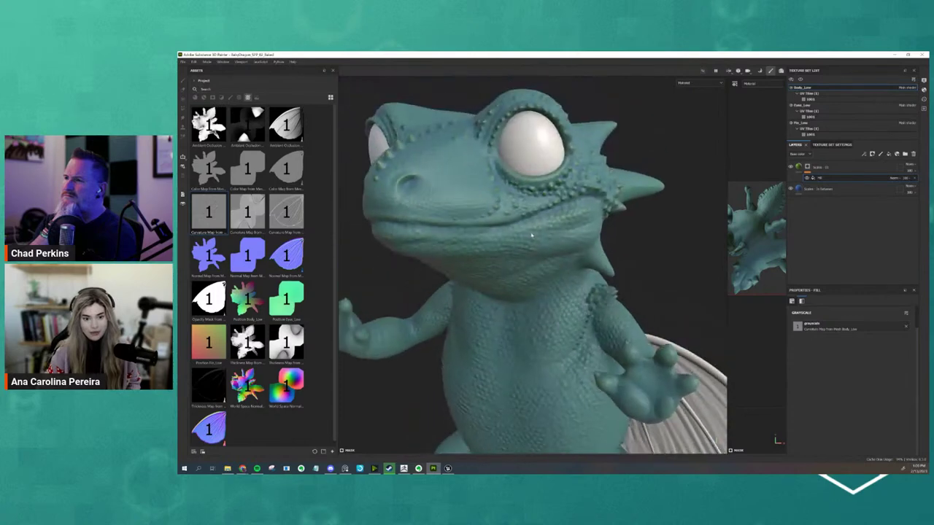
left_click_drag(533, 238, 611, 226, "alt")
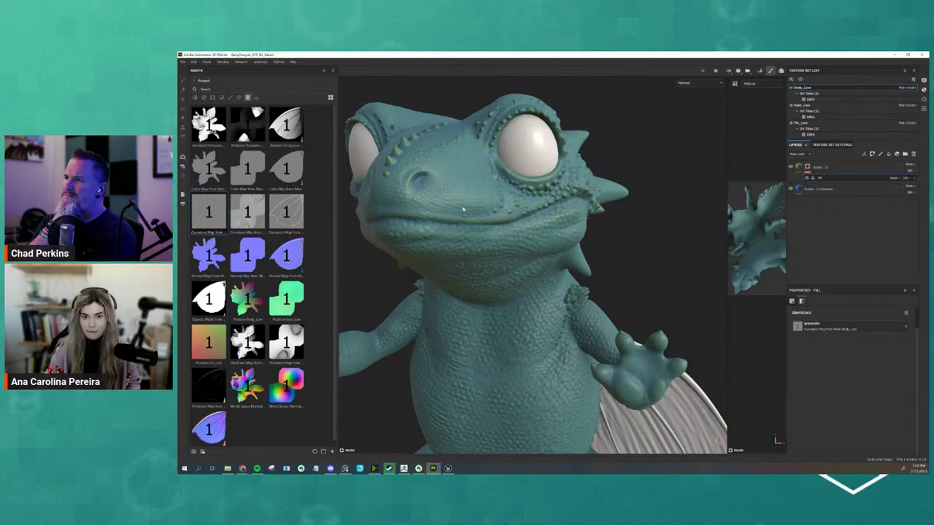
mouse_move(611, 225)
left_mouse_down("alt")
mouse_move(447, 207)
mouse_move(563, 239)
mouse_move(561, 229)
left_mouse_up("alt")
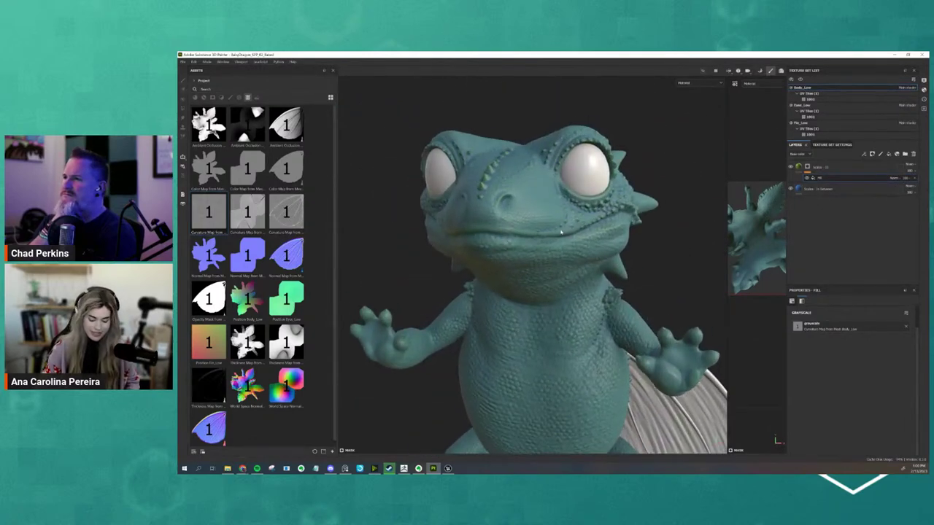
key("c")
left_click_drag(618, 404, 562, 390, "alt")
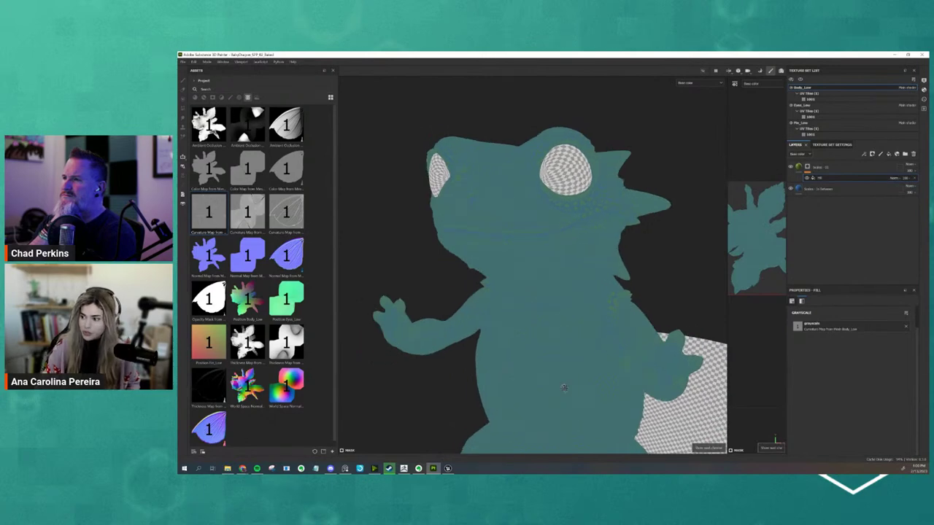
key("c")
key("c")
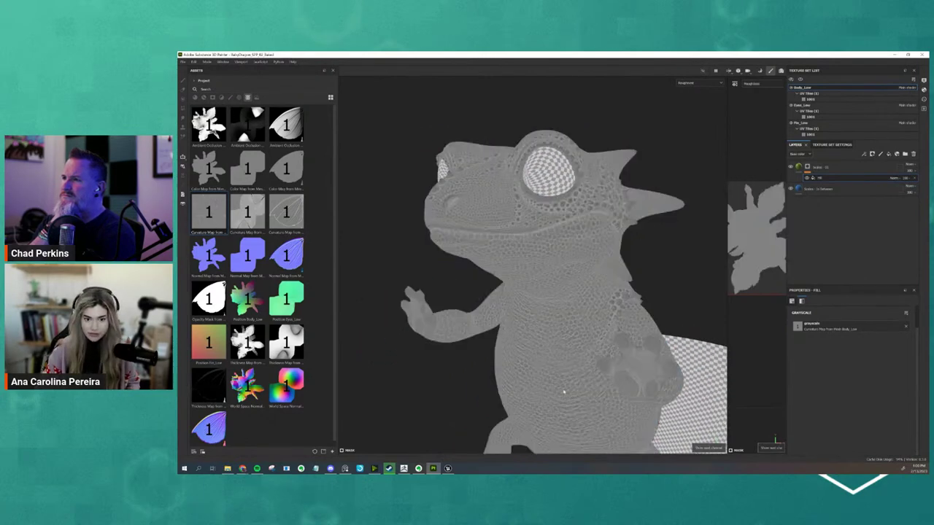
key("c")
key("c")
key("c")
key("c")
key("c")
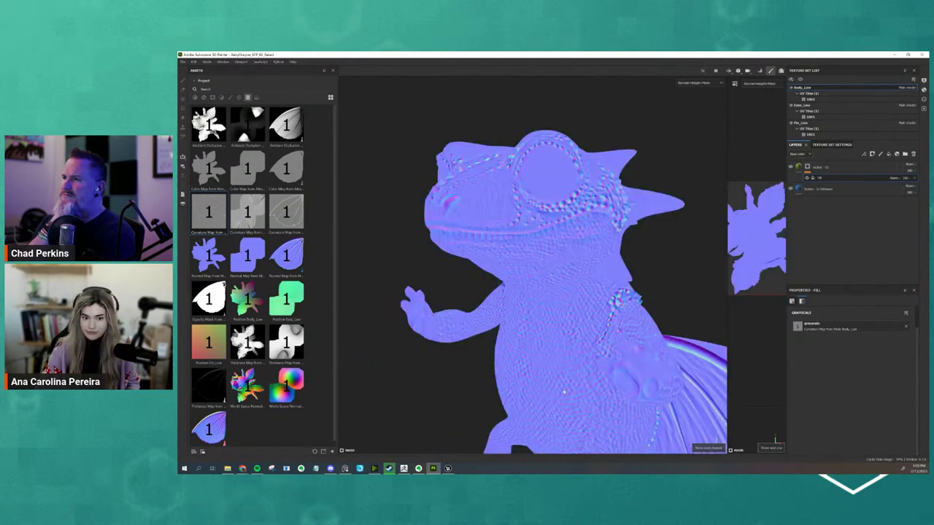
key("c")
key("c")
key("c")
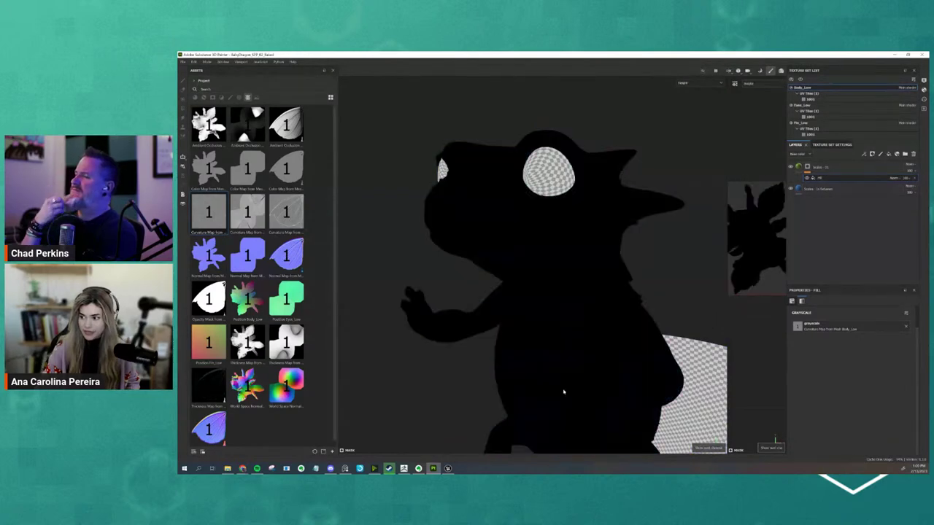
key("c")
left_click(709, 85)
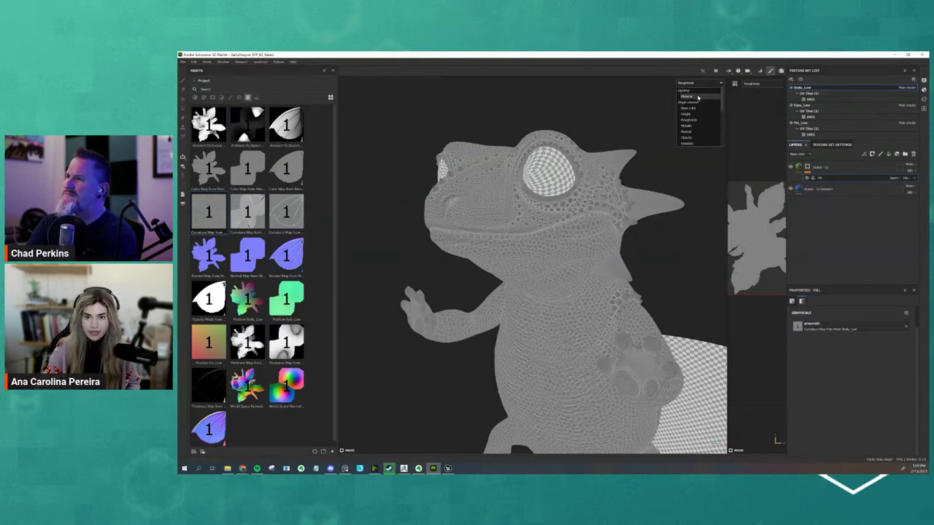
left_click(697, 97)
left_click_drag(486, 253, 521, 259, "alt")
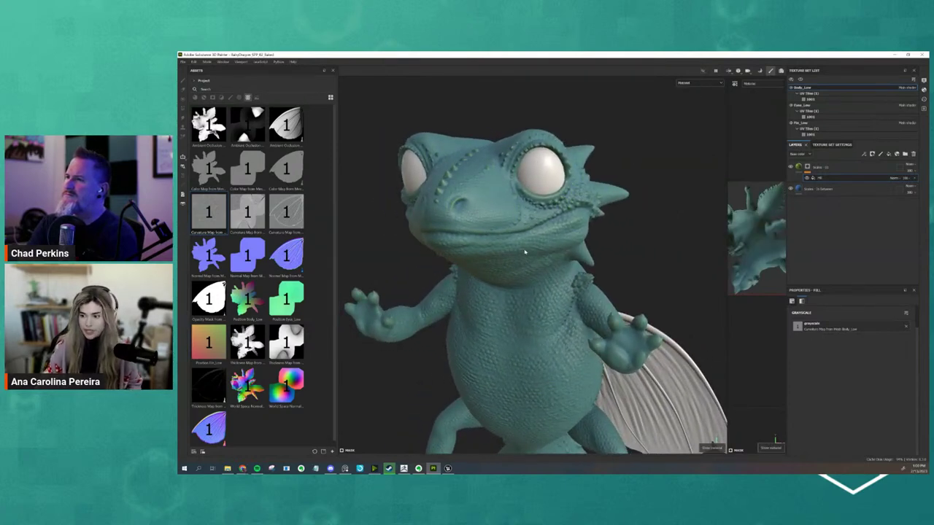
left_click_drag(524, 252, 560, 381, "alt")
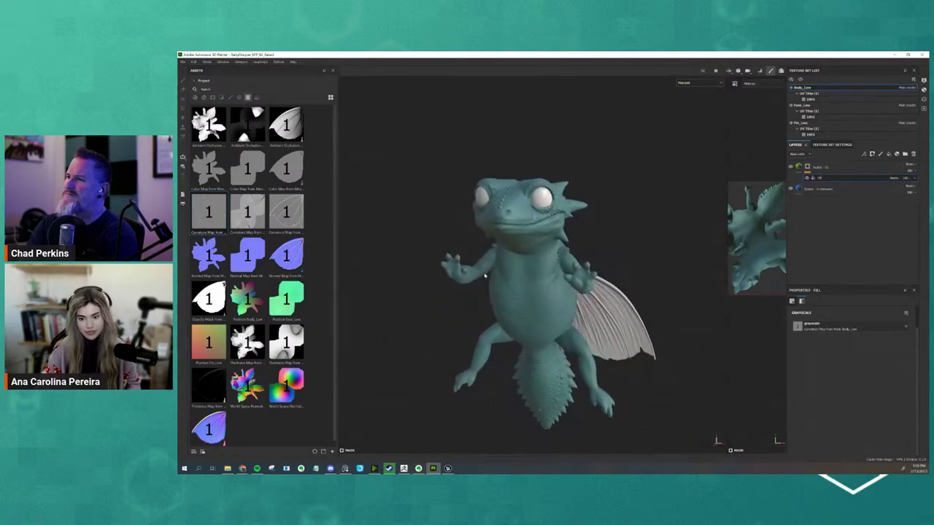
right_click_drag(559, 382, 538, 198, "alt")
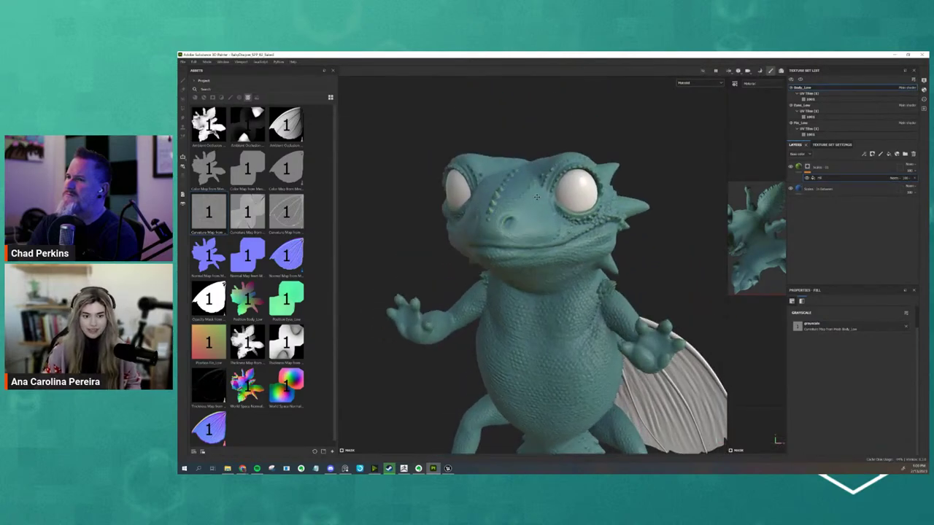
left_click_drag(538, 199, 552, 250, "alt")
right_click_drag(552, 249, 547, 204, "alt")
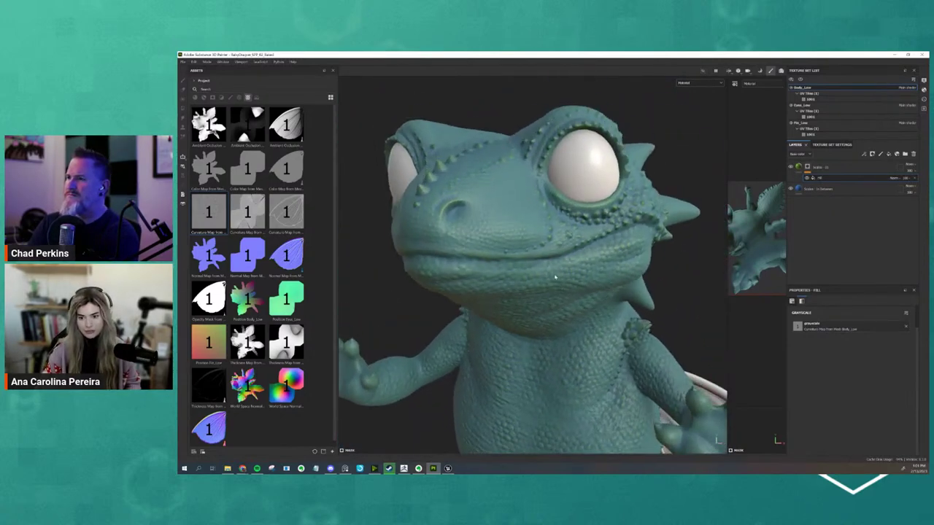
- Add Levels to the scales mask, nudge its black, mid and white points, and invert it
right_click(829, 178)
left_click(861, 285)
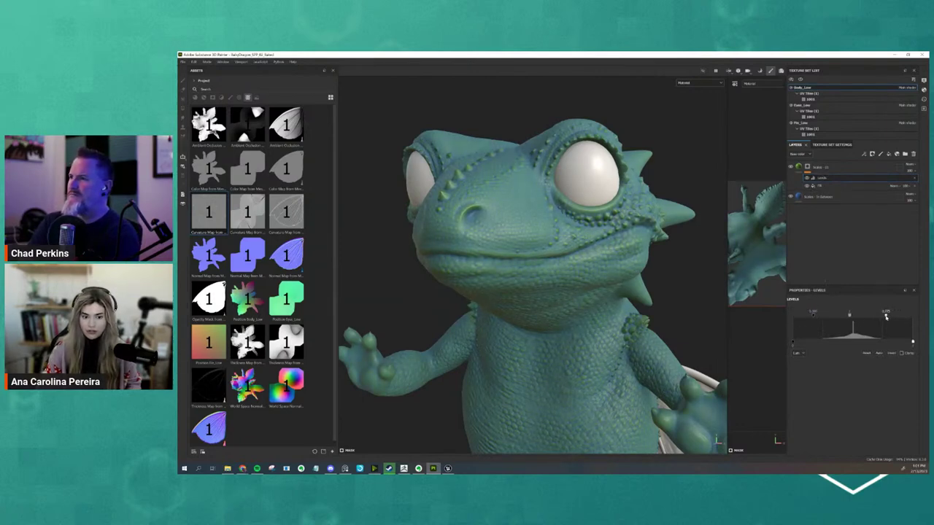
left_click_drag(883, 317, 880, 319)
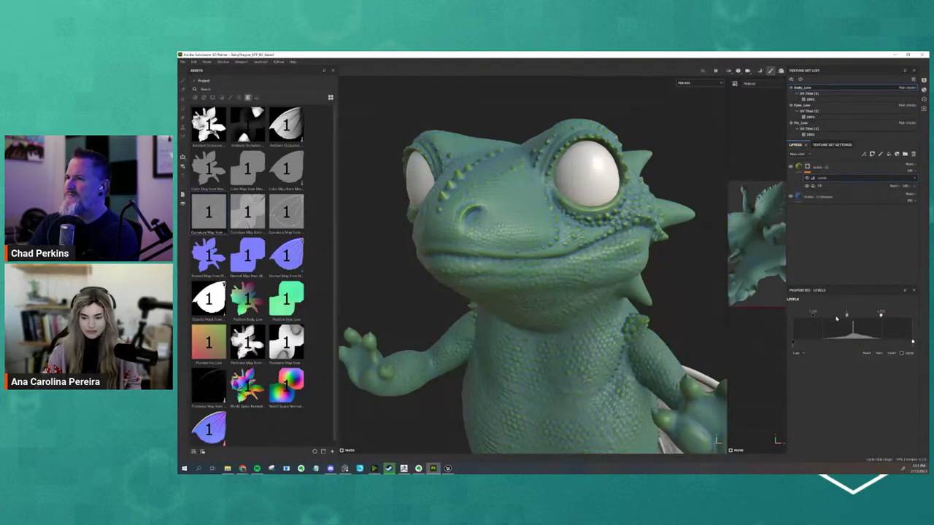
left_click_drag(823, 318, 824, 318)
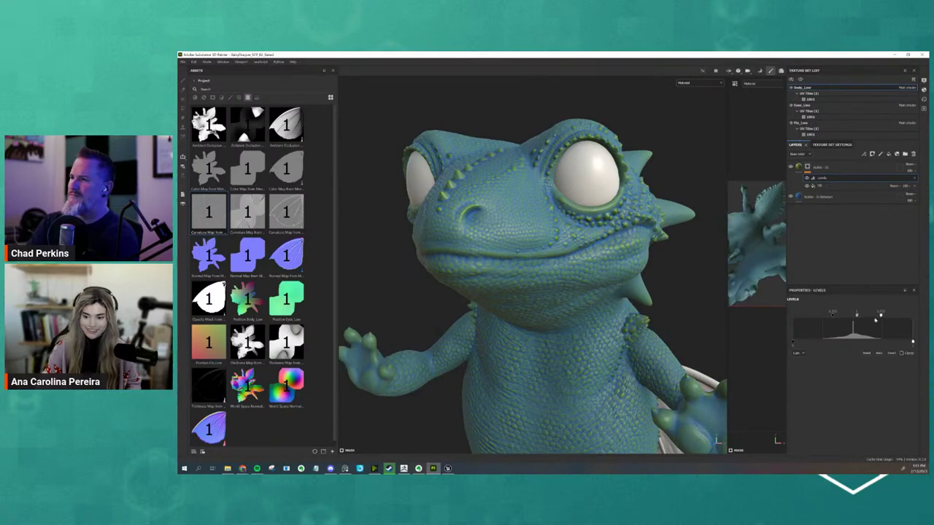
left_click_drag(874, 318, 873, 319)
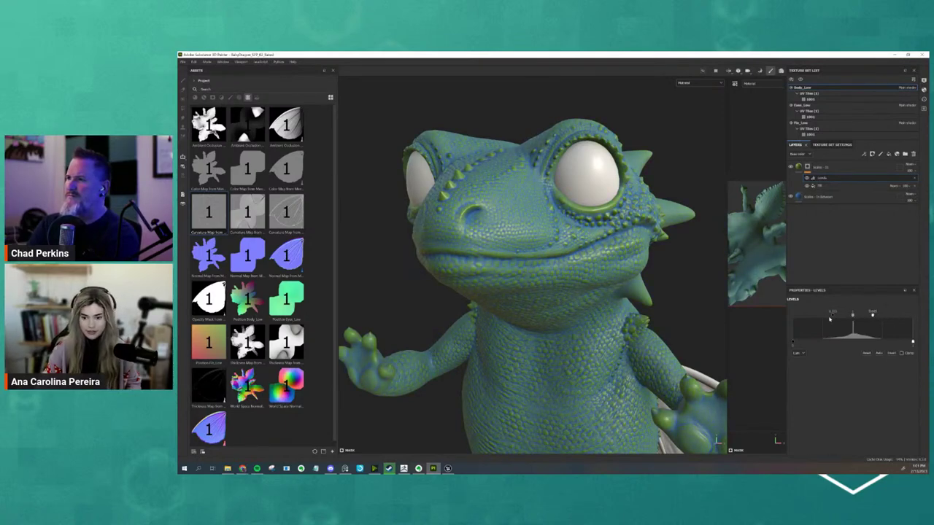
left_click(890, 354)
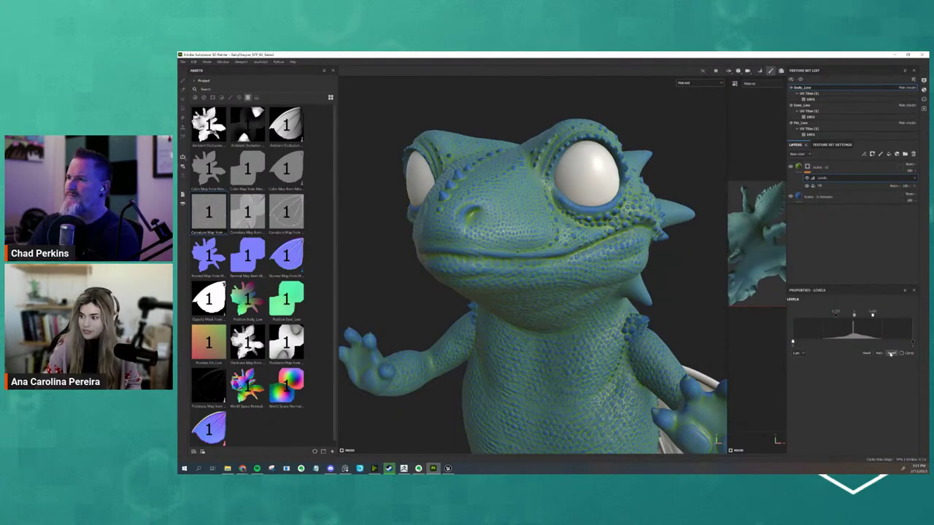
left_click(890, 354)
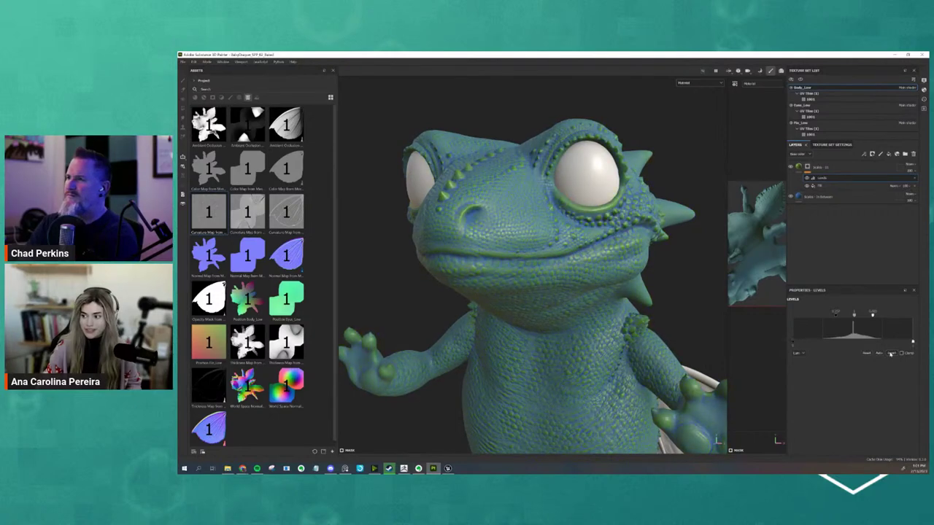
left_click(890, 353)
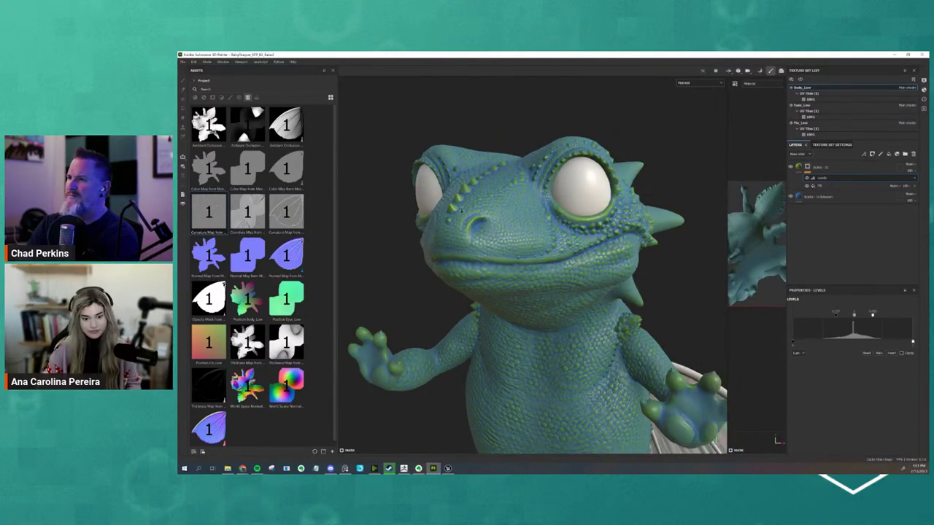
mouse_move(510, 292)
left_mouse_down("alt")
mouse_move(569, 271)
mouse_move(390, 257)
mouse_move(524, 293)
left_mouse_up("alt")
scroll(568, 272, "up", 5)
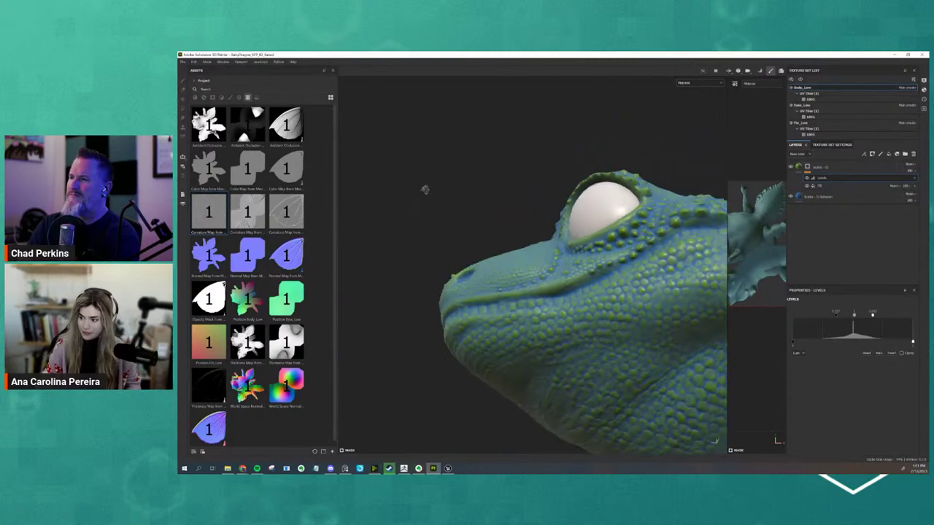
scroll(525, 293, "down", 3)
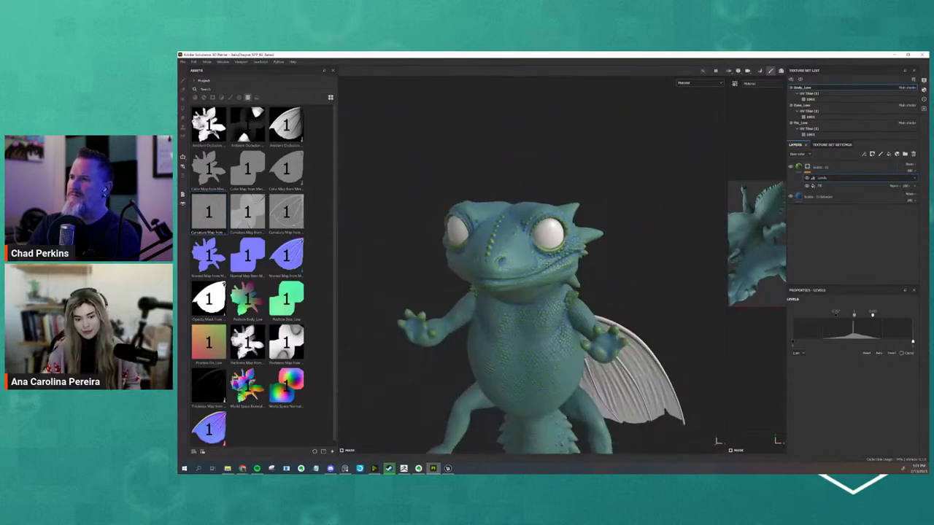
scroll(525, 293, "up", 4)
mouse_move(525, 292)
left_mouse_down("alt")
mouse_move(546, 349)
mouse_move(549, 338)
left_mouse_up("alt")
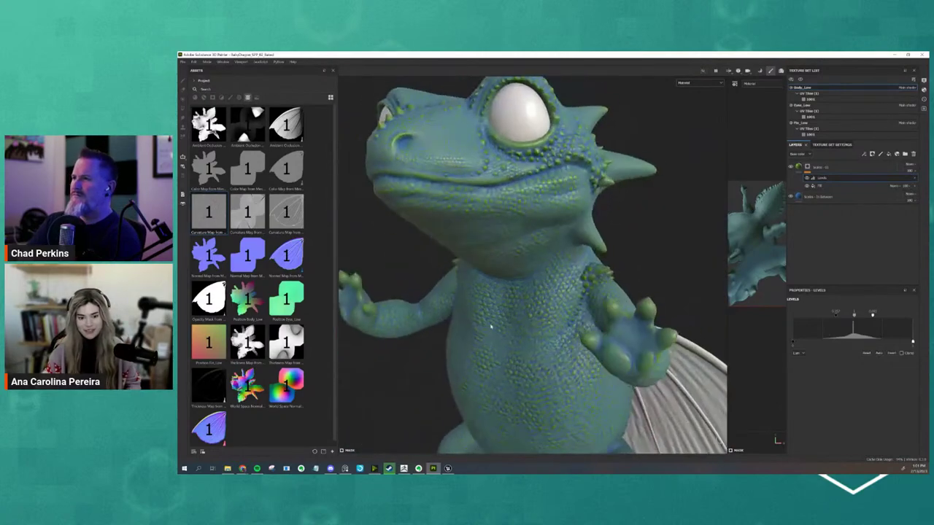
scroll(547, 348, "up", 3)
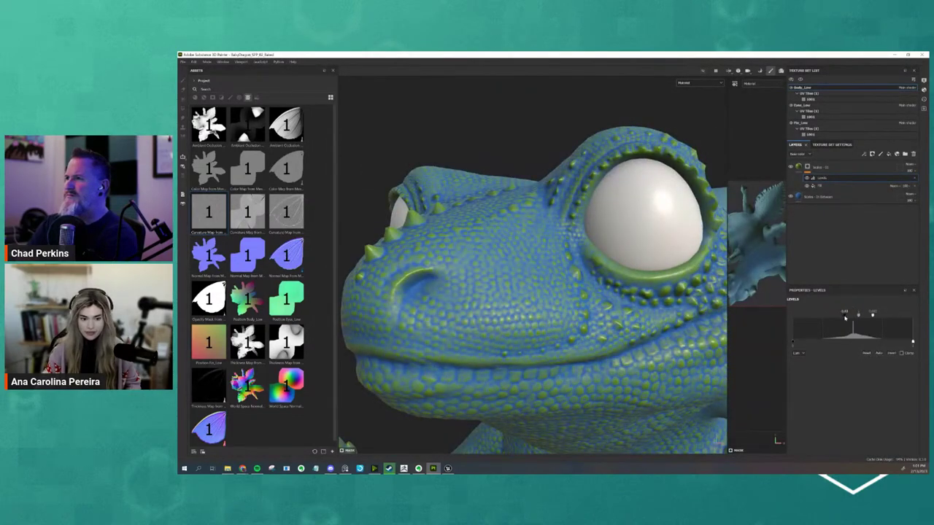
scroll(376, 172, "down", 3)
mouse_move(376, 172)
left_mouse_down("alt")
mouse_move(482, 175)
mouse_move(493, 286)
mouse_move(463, 278)
left_mouse_up("alt")
scroll(394, 172, "down", 2)
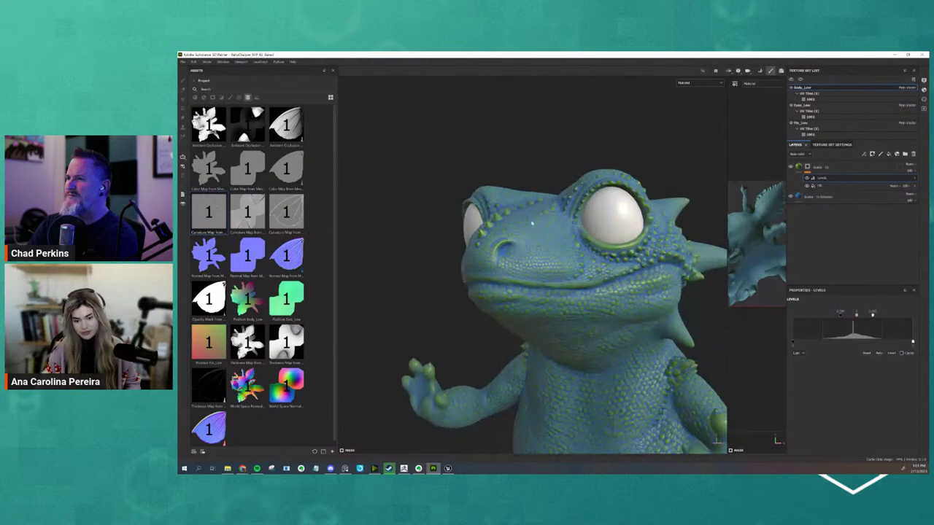
scroll(487, 219, "down", 2)
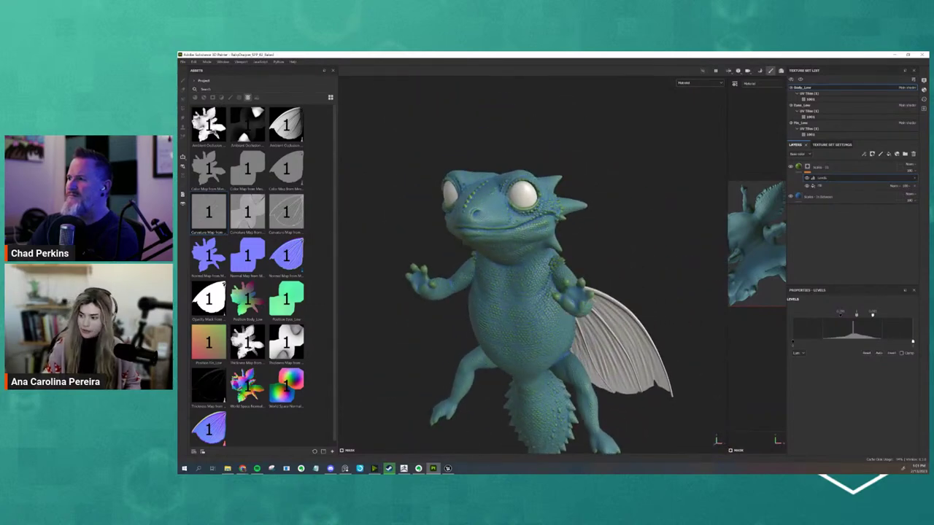
left_click(345, 469)
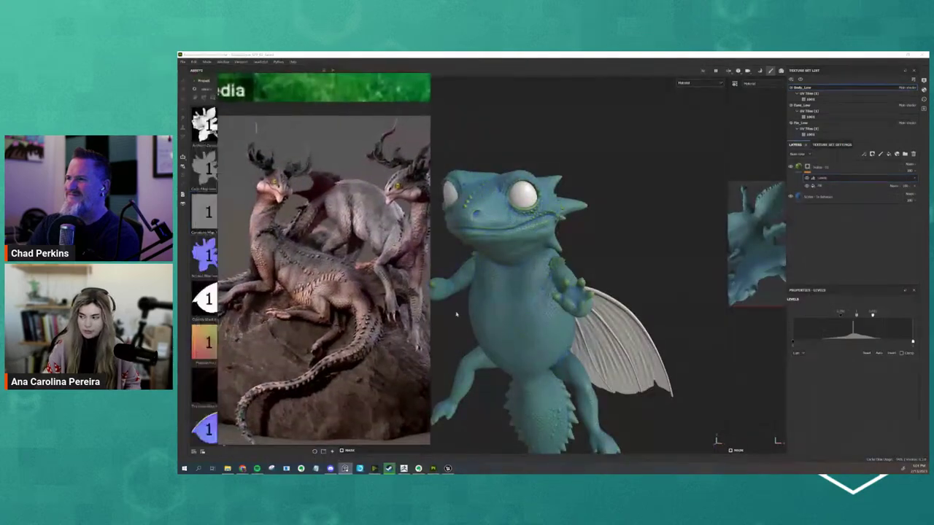
left_click(345, 468)
left_click_drag(524, 298, 503, 299, "alt")
scroll(511, 292, "up", 3)
scroll(504, 299, "up", 1)
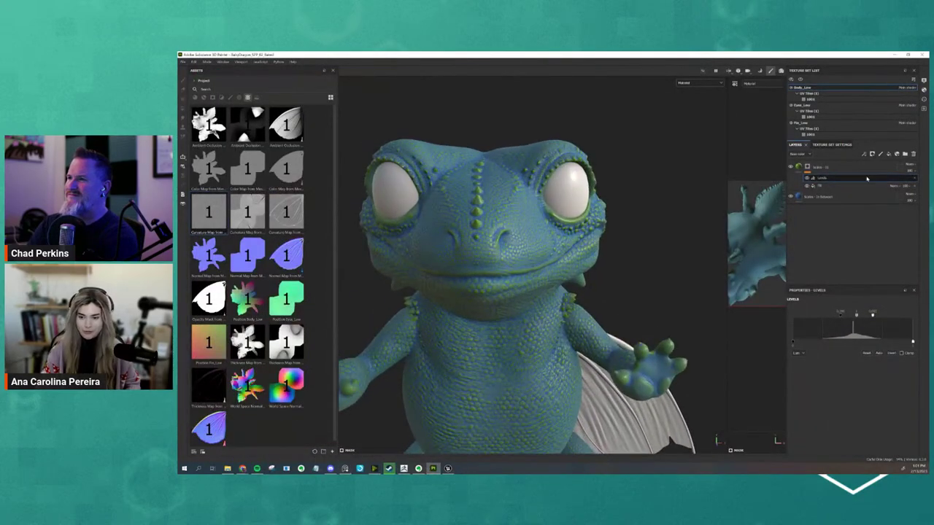
- Change the Scales - 1x Between fill's base colour from blue to a pale yellow-grey
left_click(810, 198)
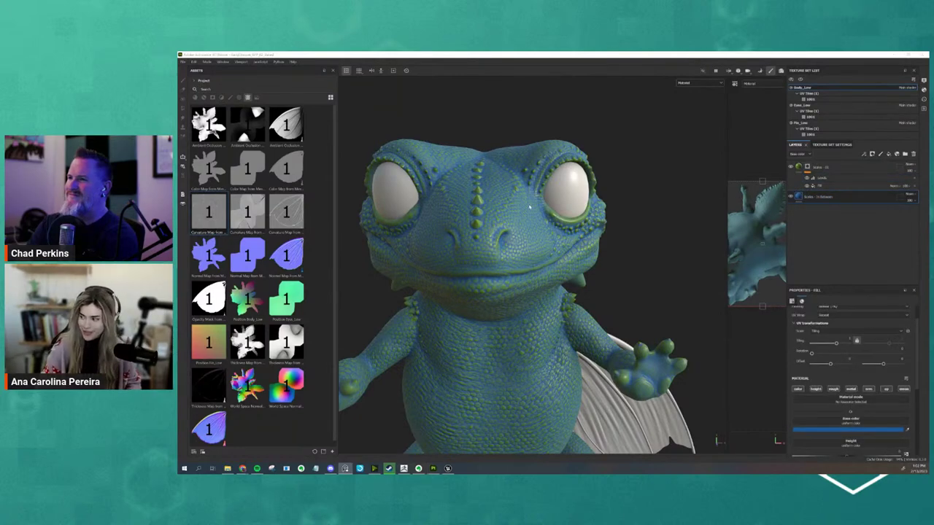
left_click_drag(569, 254, 491, 216, "alt")
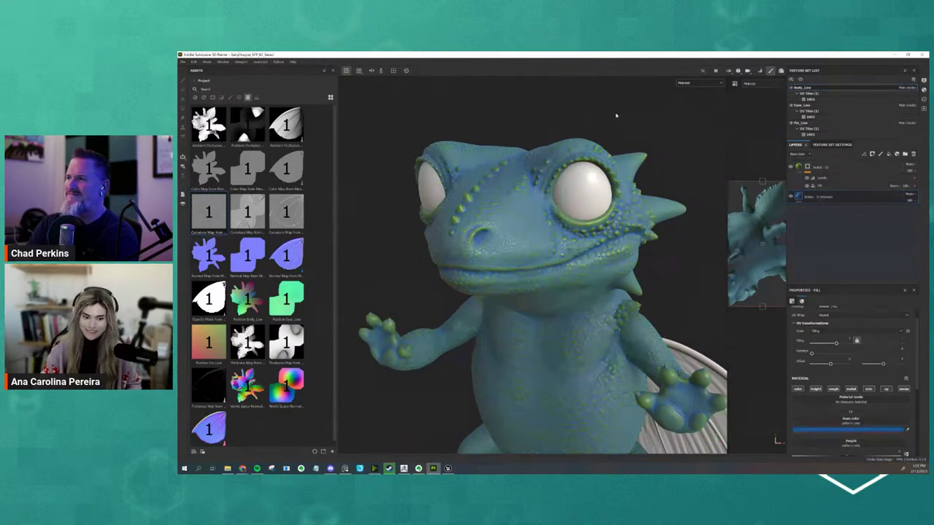
left_click(864, 431)
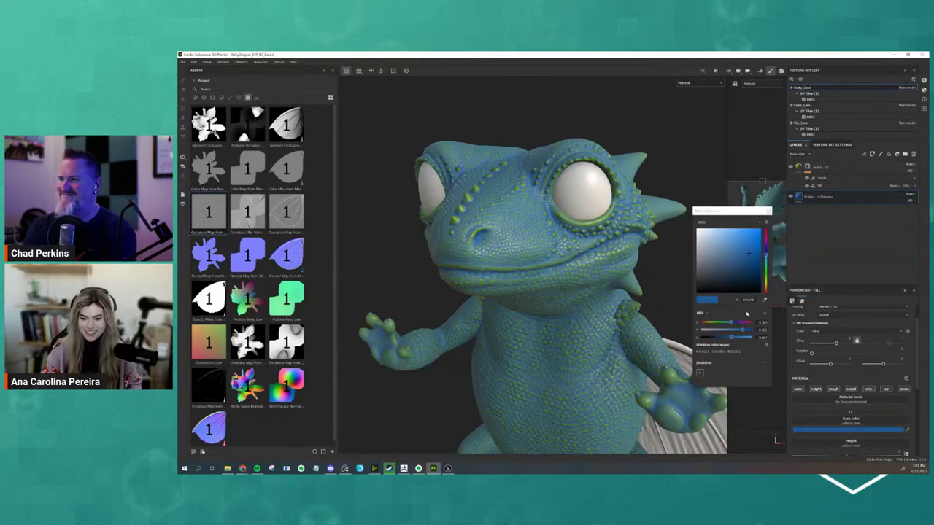
left_click_drag(737, 257, 704, 266)
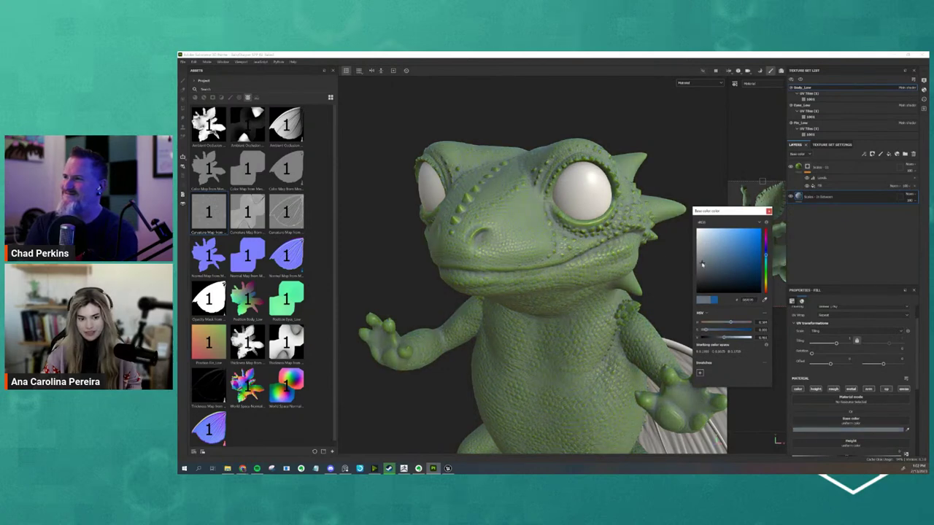
left_click_drag(766, 274, 768, 286)
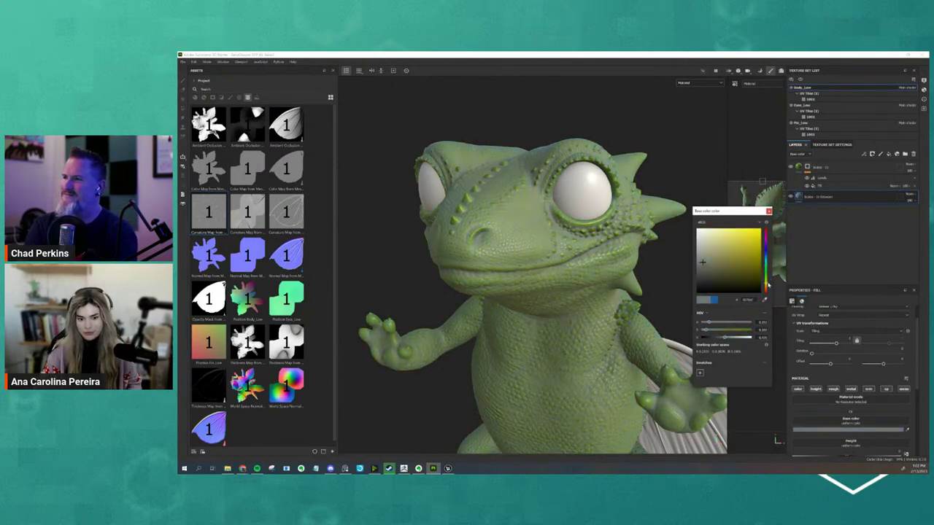
left_click(704, 270)
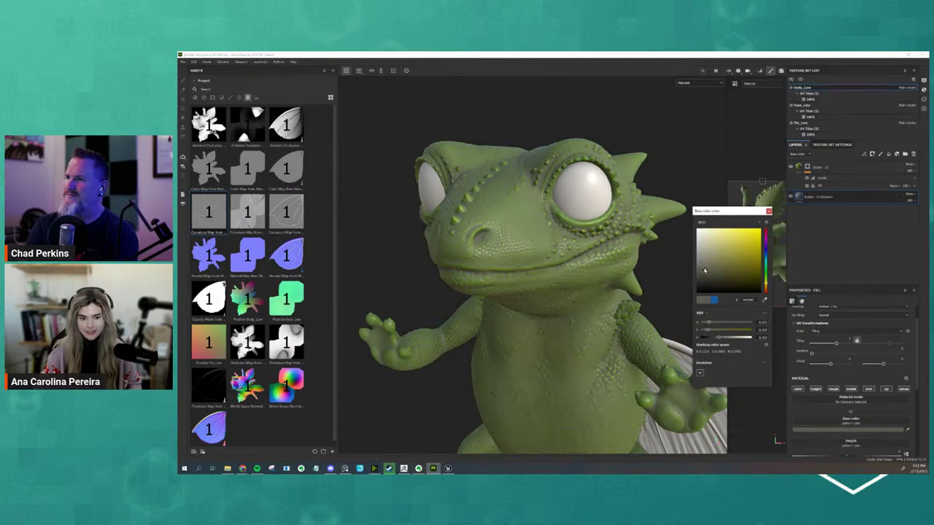
left_click_drag(703, 266, 700, 261)
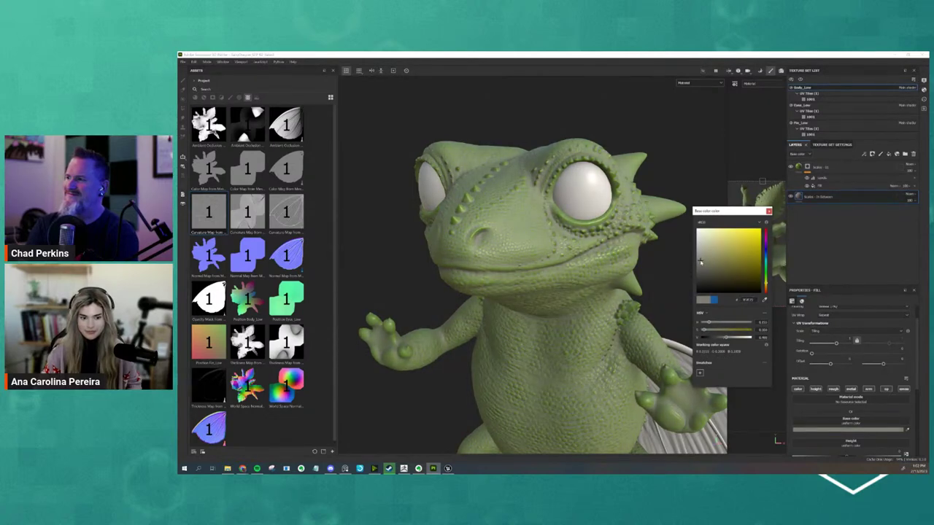
left_click(817, 167)
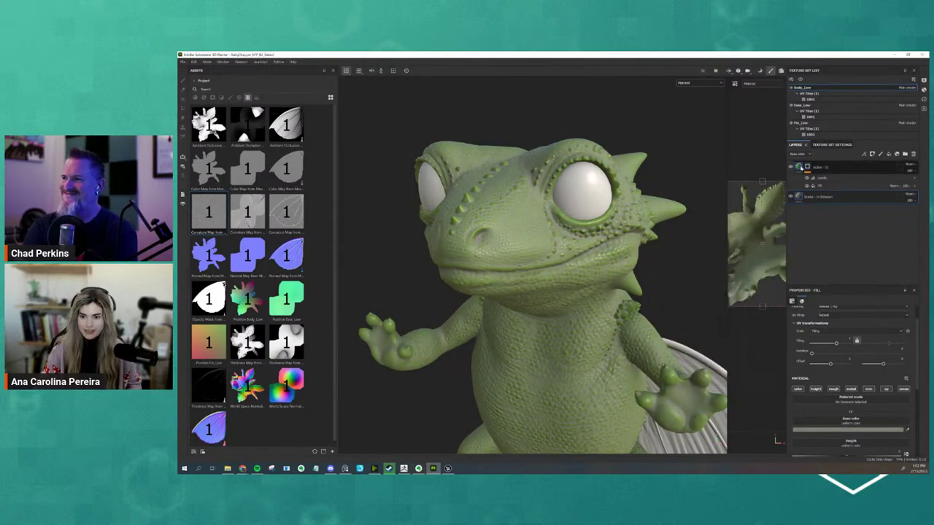
left_click(839, 429)
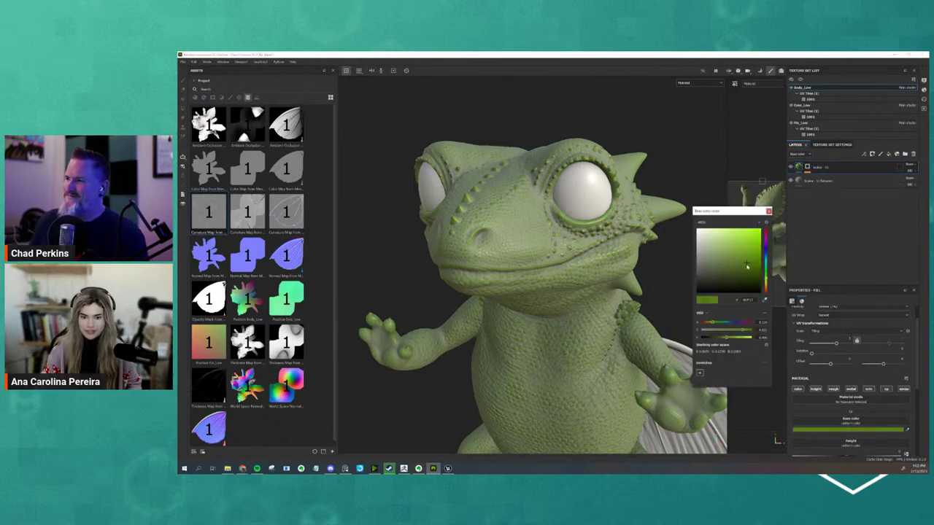
- Tune the top scales layer's base colour to a bright, cyan-leaning light mint green
left_click(741, 277)
left_click_drag(740, 278, 753, 246)
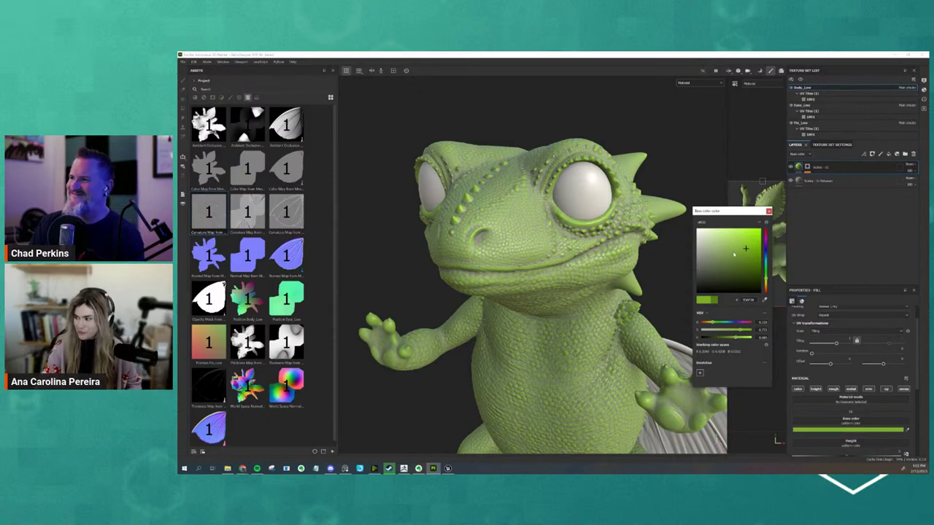
mouse_move(526, 211)
left_mouse_down("alt")
mouse_move(458, 207)
mouse_move(405, 257)
mouse_move(459, 265)
left_mouse_up("alt")
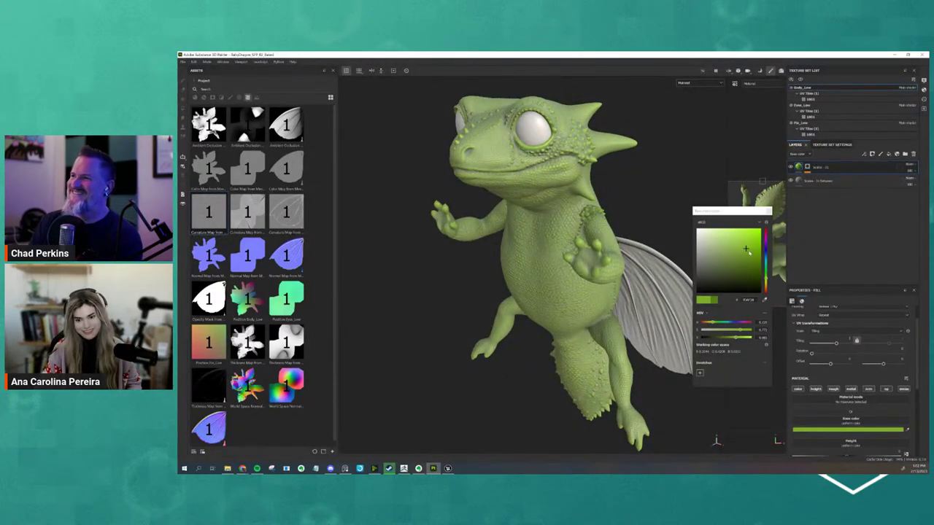
left_click_drag(746, 249, 747, 253)
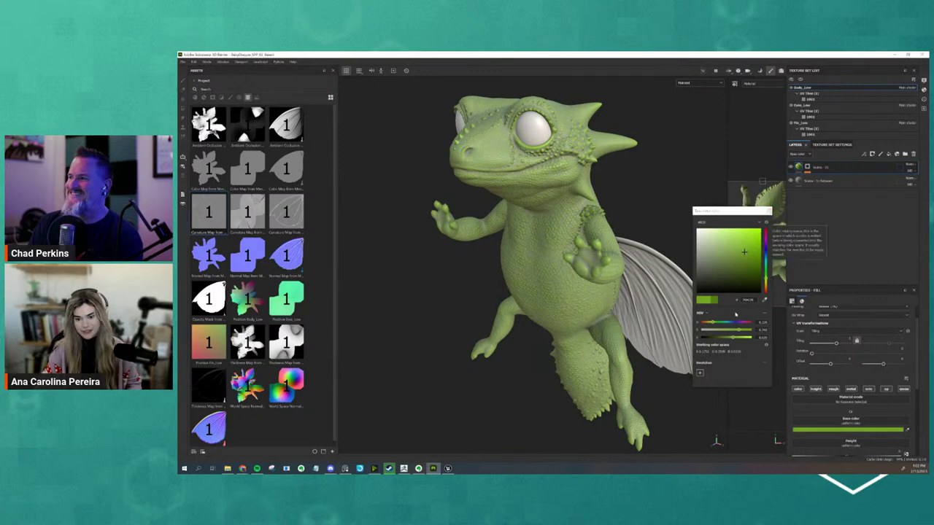
left_click_drag(765, 276, 763, 267)
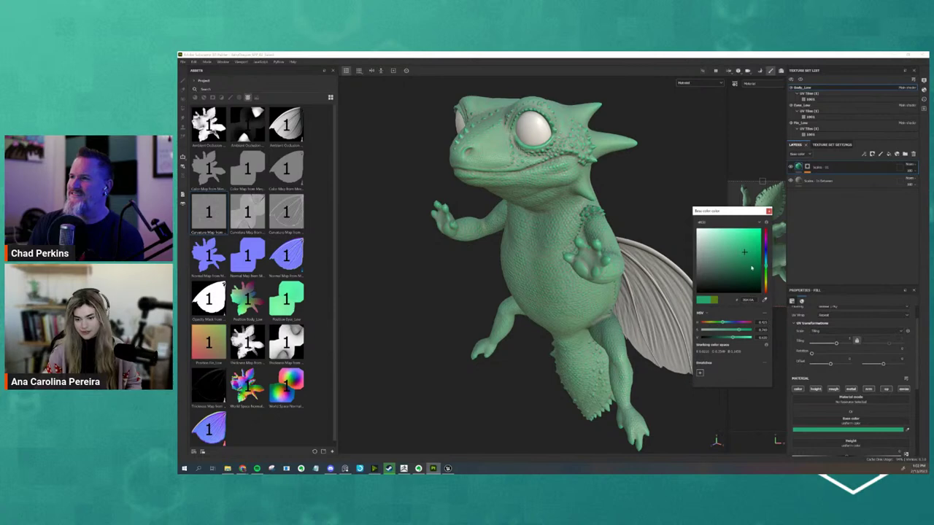
left_click_drag(751, 268, 747, 261)
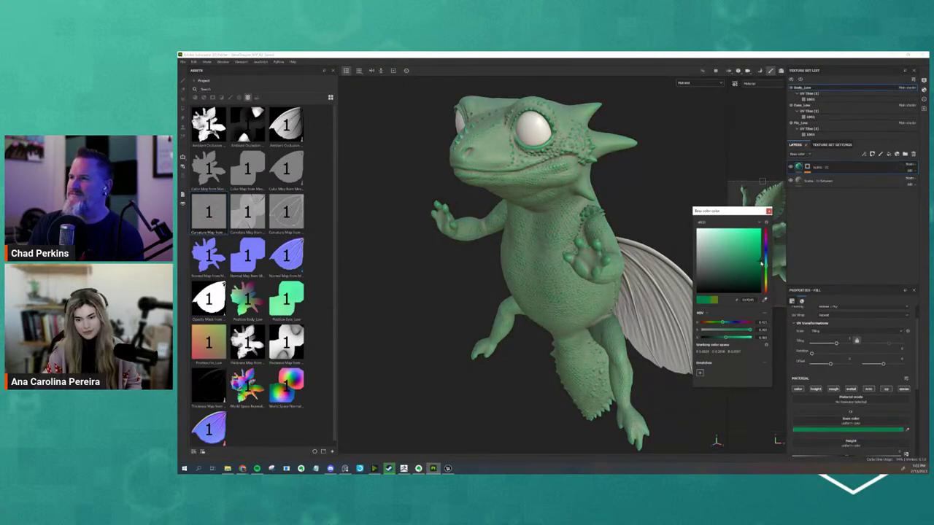
left_click_drag(759, 270, 753, 243)
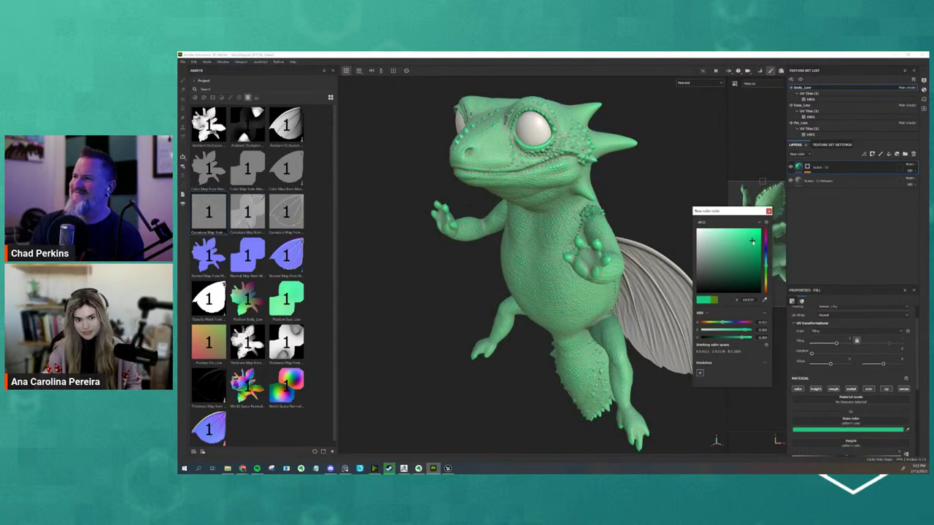
mouse_move(554, 277)
left_mouse_down("alt")
mouse_move(618, 283)
mouse_move(592, 298)
left_mouse_up("alt")
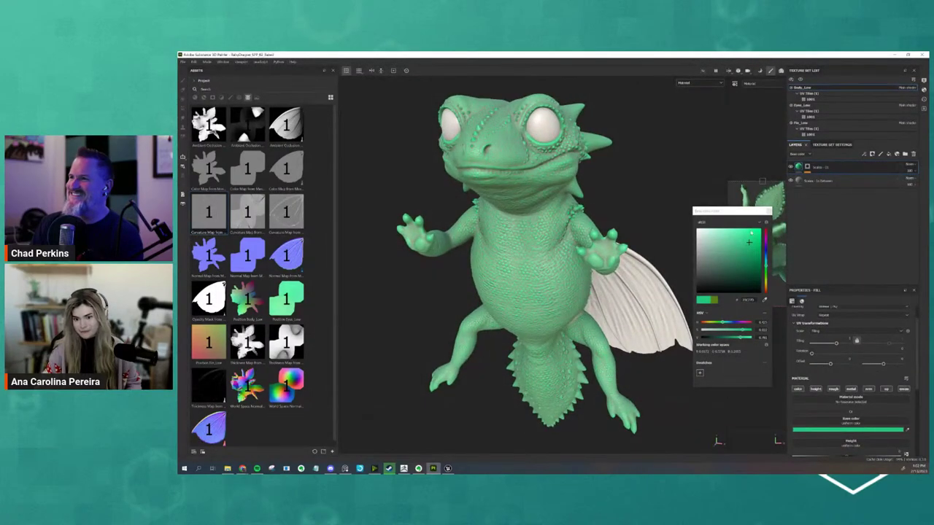
- Fine-tune the Scales - In between base colour to an olive-yellow, softening the dragon's green
left_click(768, 211)
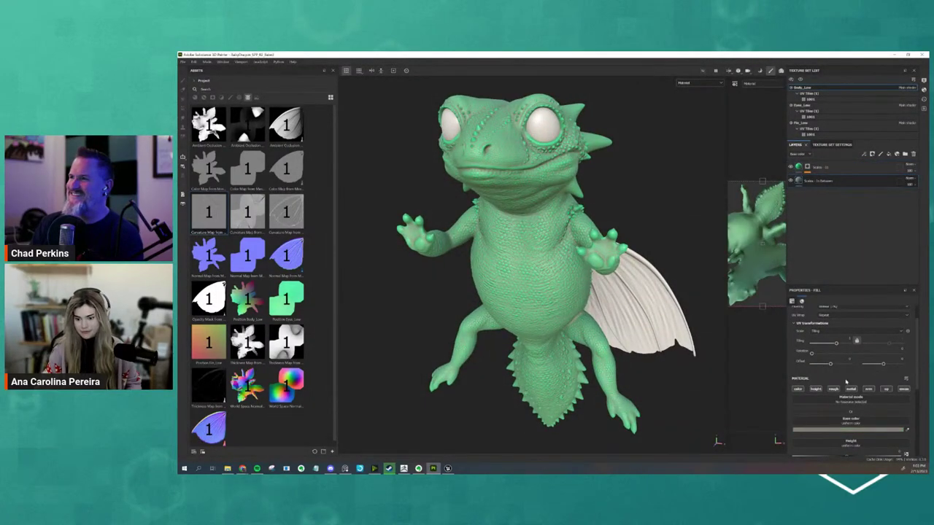
left_click(848, 429)
left_click(710, 280)
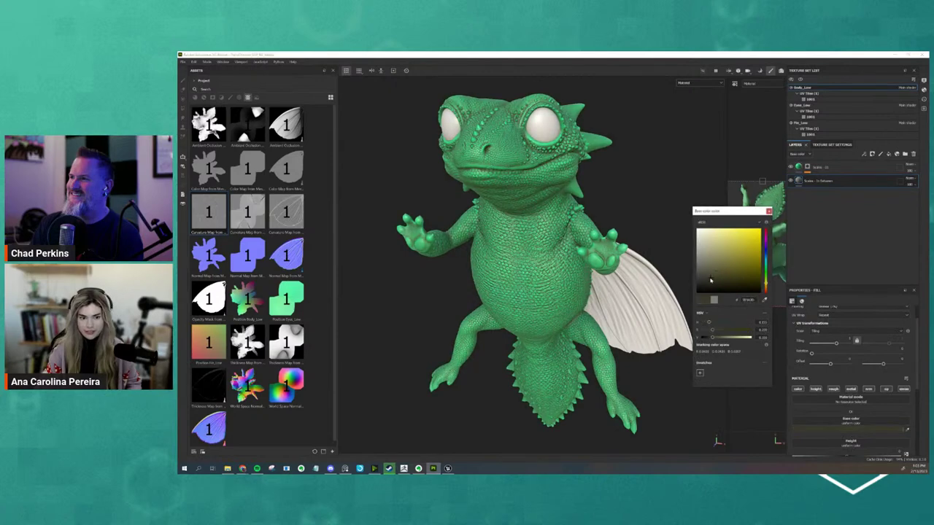
left_click(702, 268)
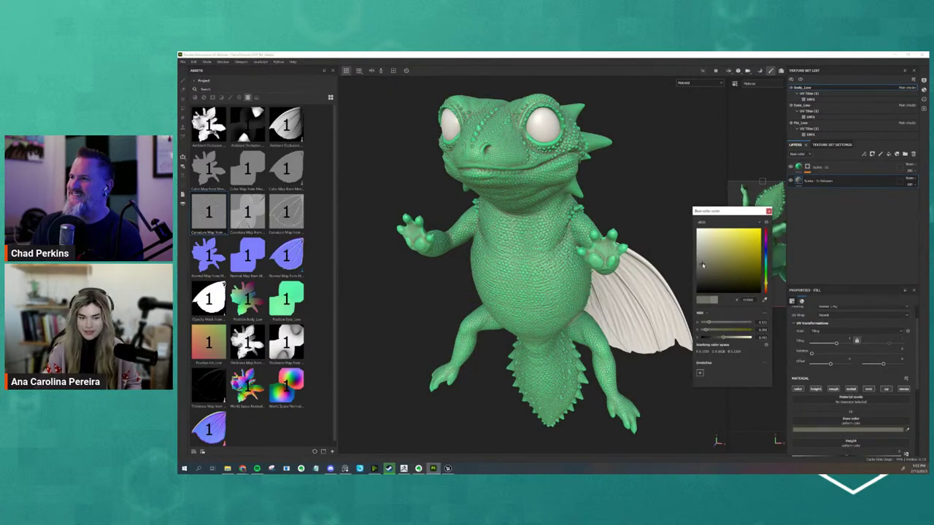
left_click(708, 274)
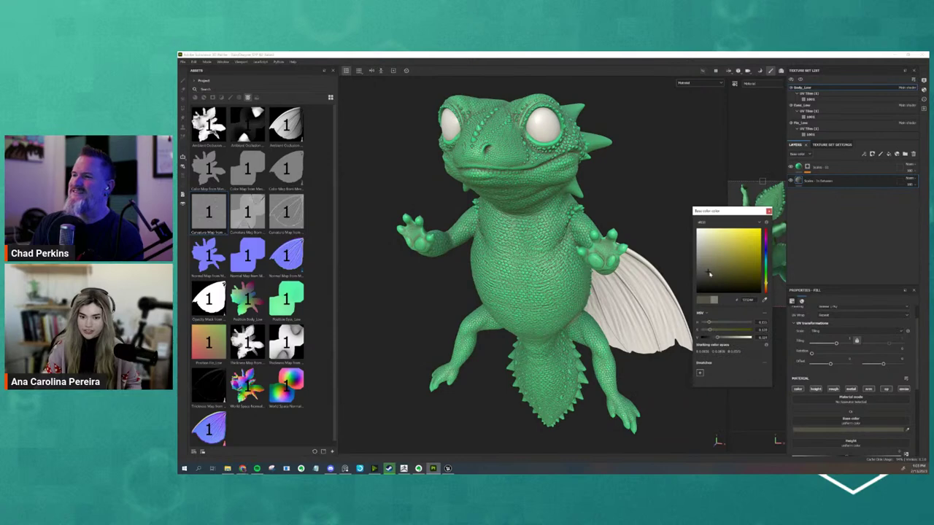
mouse_move(721, 273)
left_mouse_down()
mouse_move(736, 279)
mouse_move(739, 260)
mouse_move(721, 262)
left_mouse_up()
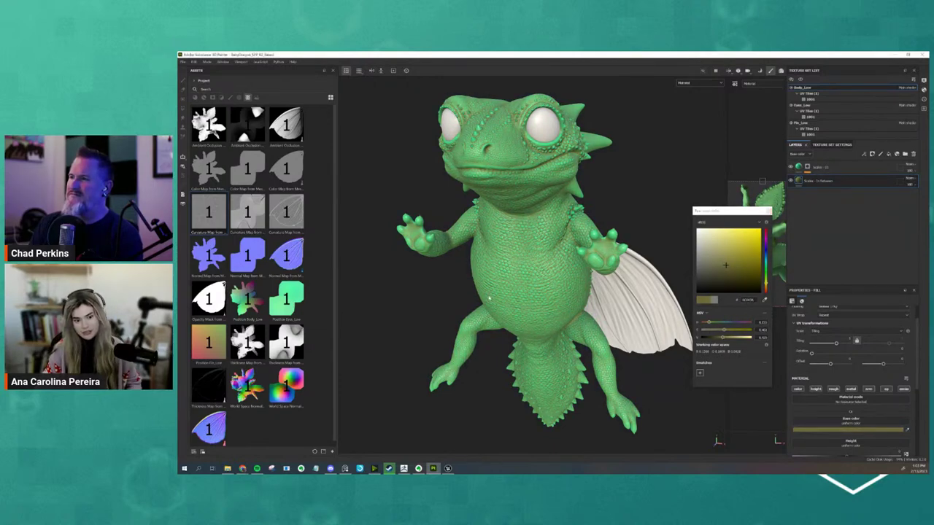
mouse_move(489, 298)
left_mouse_down("alt")
mouse_move(524, 297)
mouse_move(541, 312)
left_mouse_up("alt")
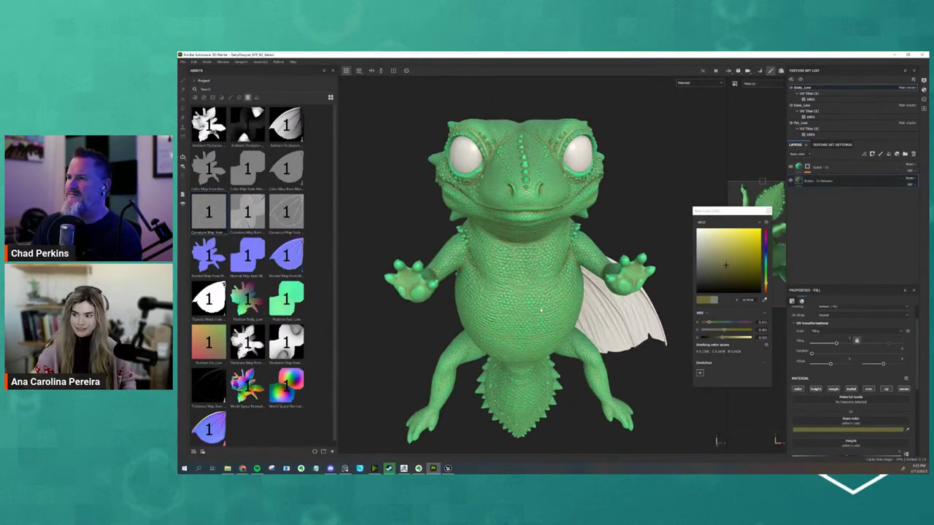
left_click_drag(540, 310, 558, 310, "alt")
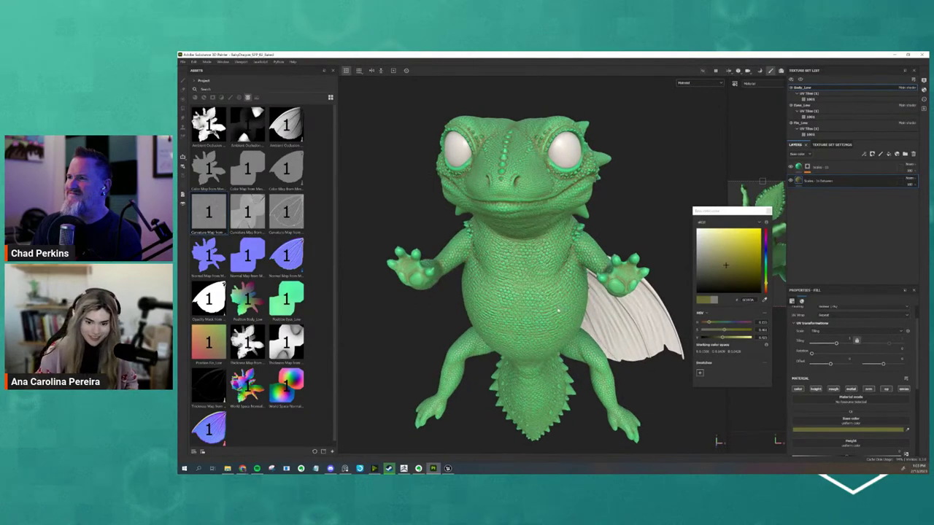
left_click(731, 270)
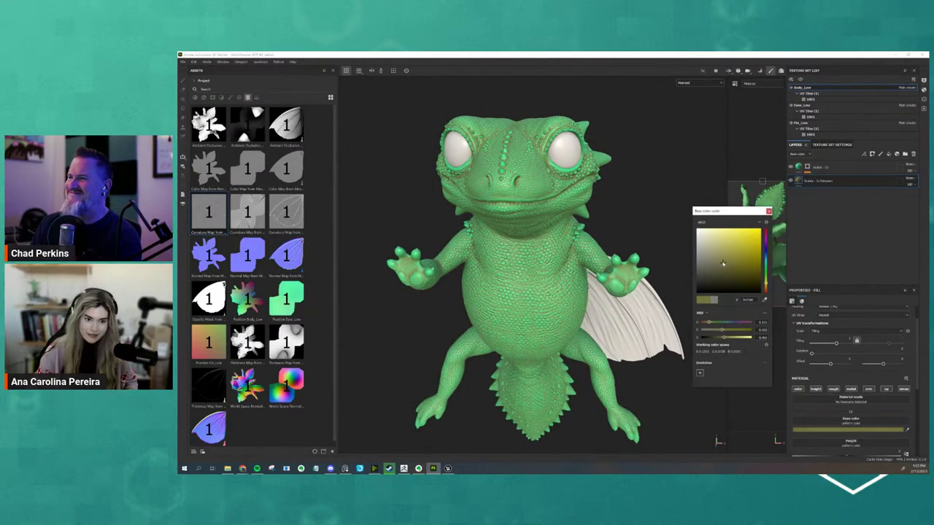
mouse_move(725, 262)
left_mouse_down()
mouse_move(562, 259)
mouse_move(682, 343)
mouse_move(543, 226)
mouse_move(524, 269)
left_mouse_up()
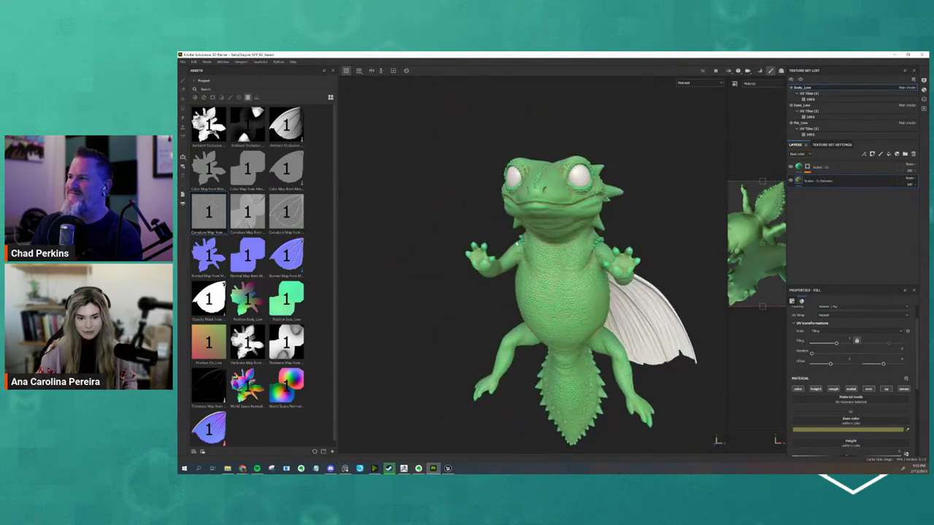
- Select the top green Scales fill layer and frame the dragon's head to review its material
scroll(523, 270, "up", 3)
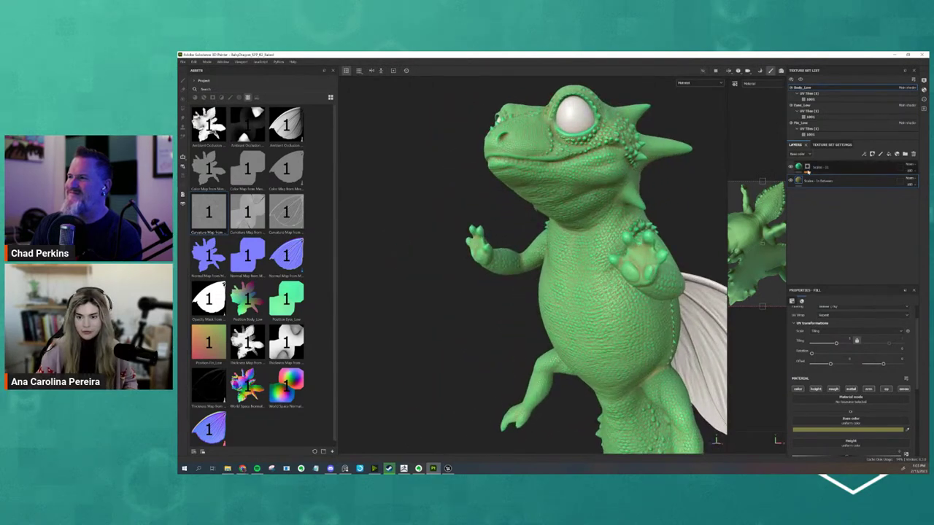
left_click(798, 167)
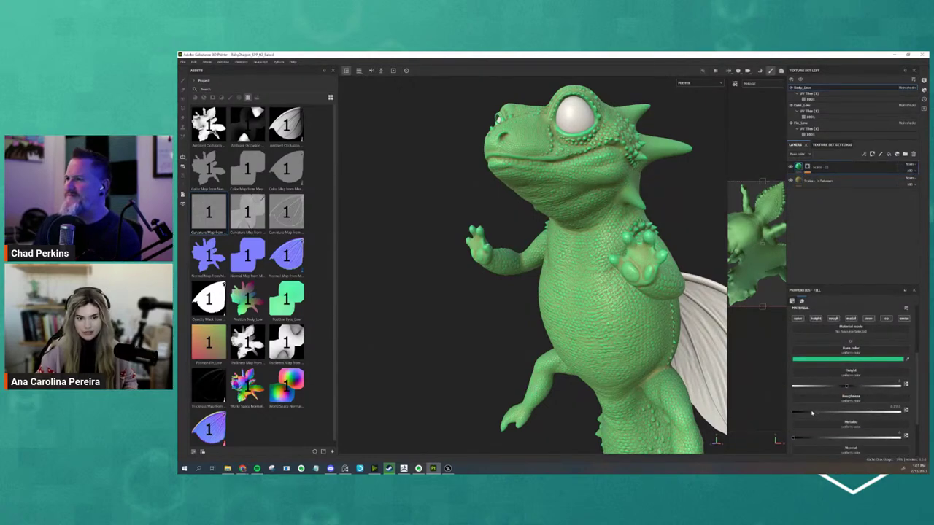
key("f")
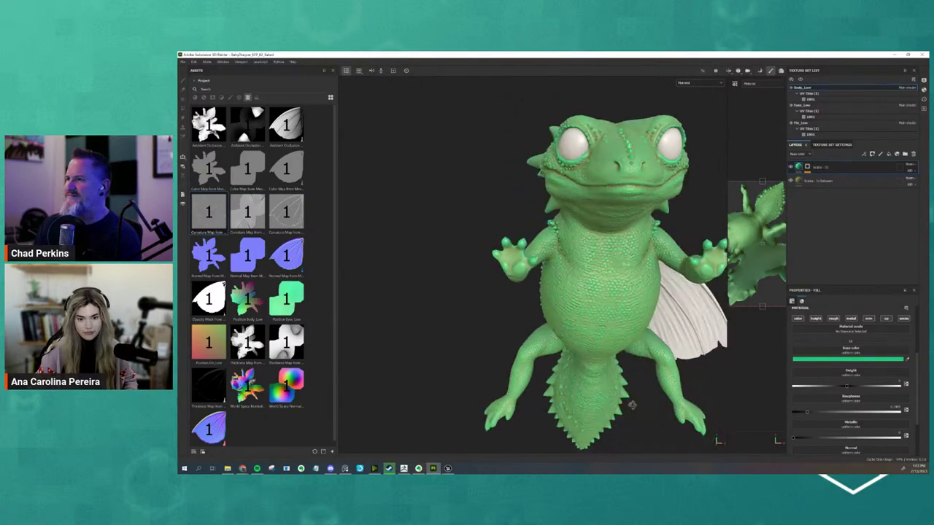
mouse_move(604, 274)
left_mouse_down("alt")
mouse_move(554, 284)
mouse_move(569, 314)
left_mouse_up("alt")
scroll(537, 294, "up", 3)
scroll(571, 310, "down", 2)
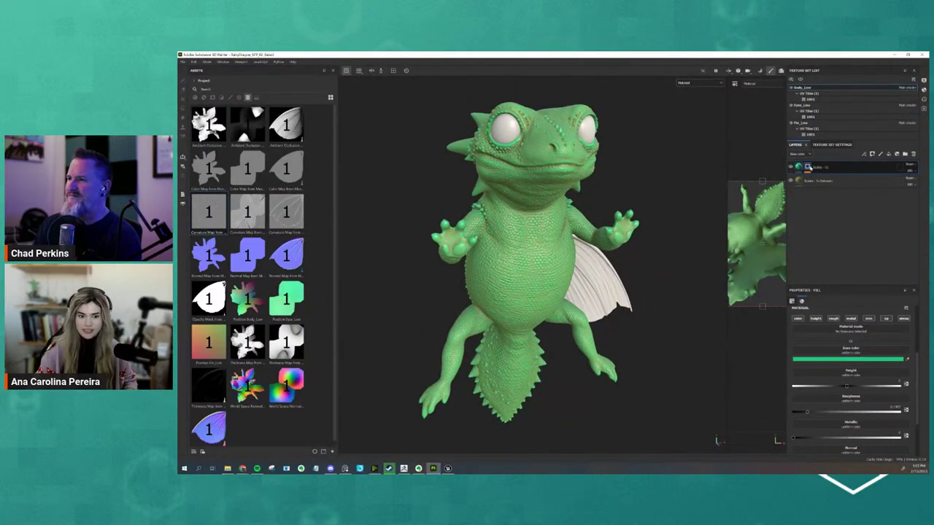
- Add a new layer folder above the two scales fills, undoing an accidental layer reorder
left_click(905, 155)
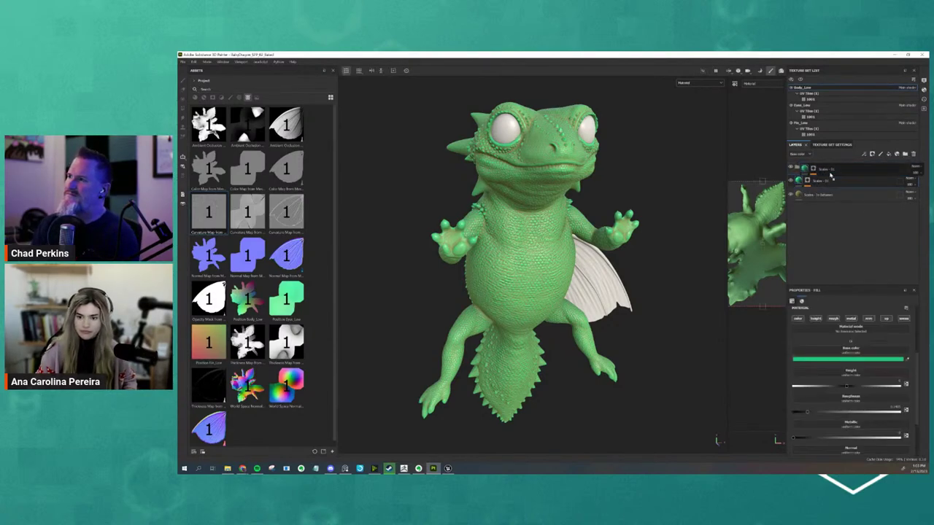
left_click(825, 194)
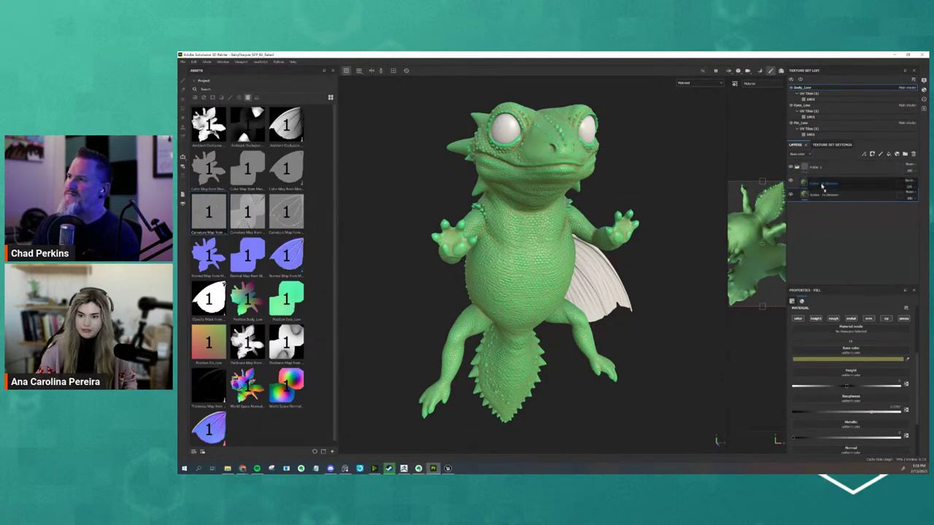
left_click_drag(832, 187, 817, 201)
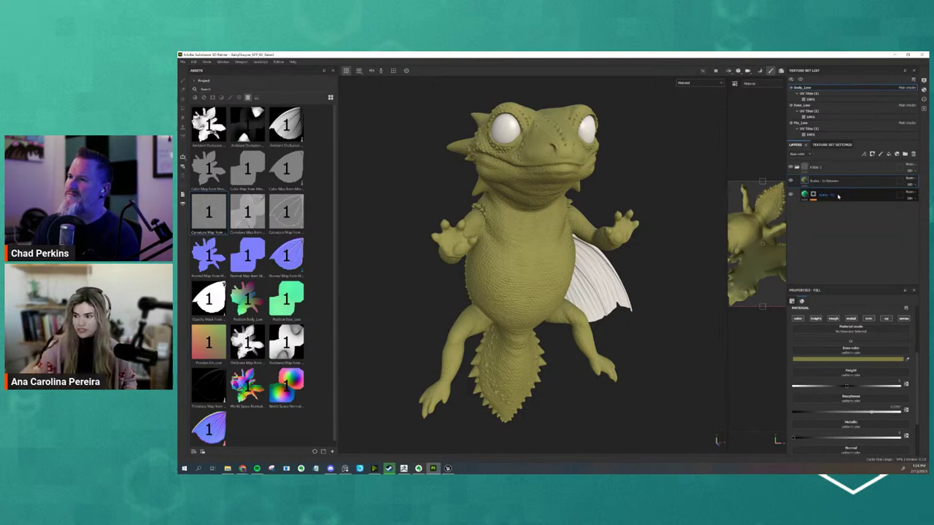
key("ctrl+z")
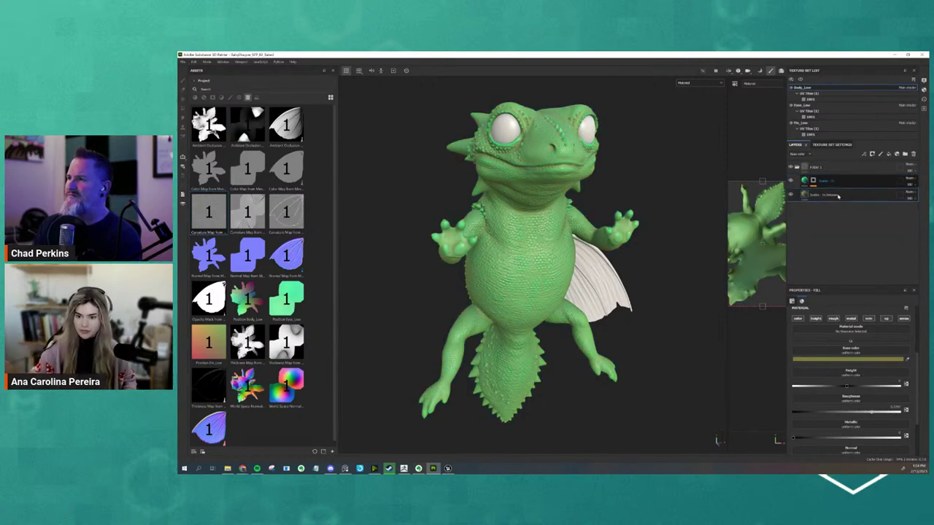
- Rename Folder 1 to 'Base scales'
double_click(816, 167)
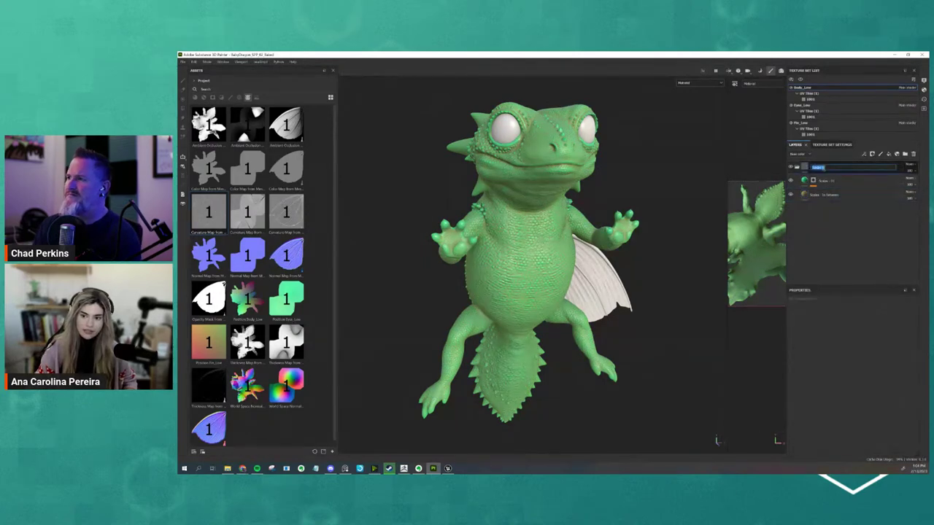
type("Base color")
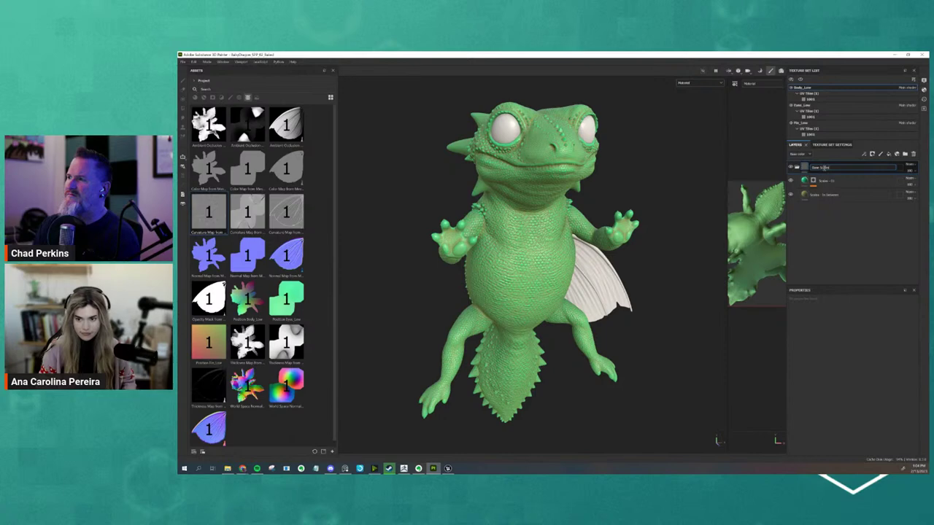
left_click_drag(606, 232, 625, 234, "alt")
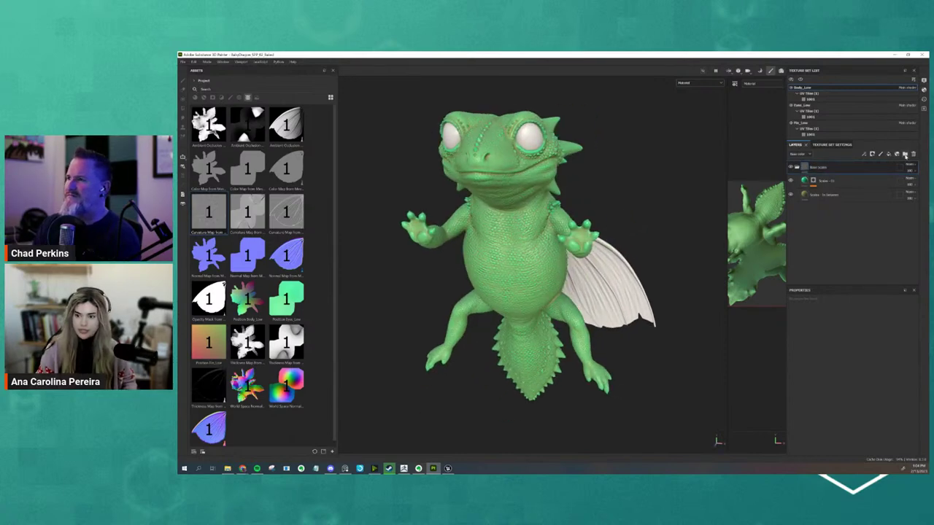
right_click(874, 166)
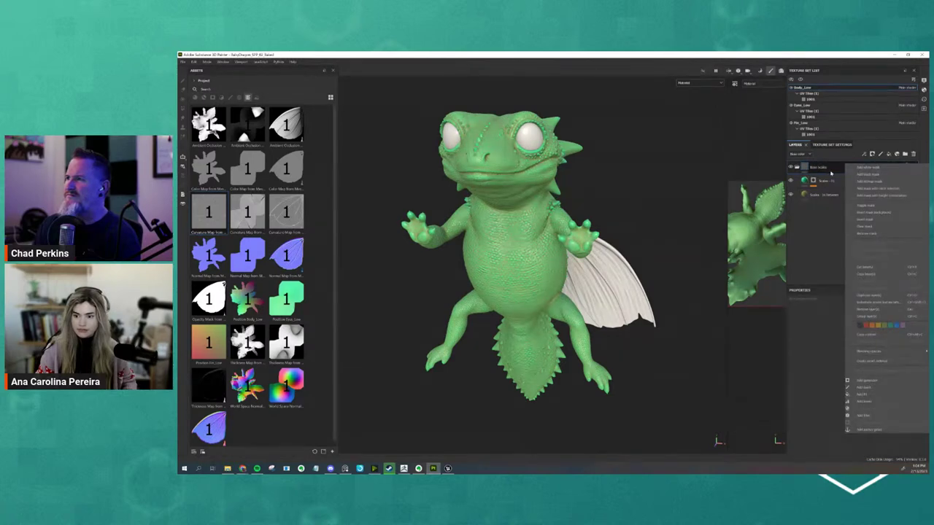
- Duplicate the Base scales folder as 'Base scales copy 1' and select its Scales - In between layer
left_click(884, 295)
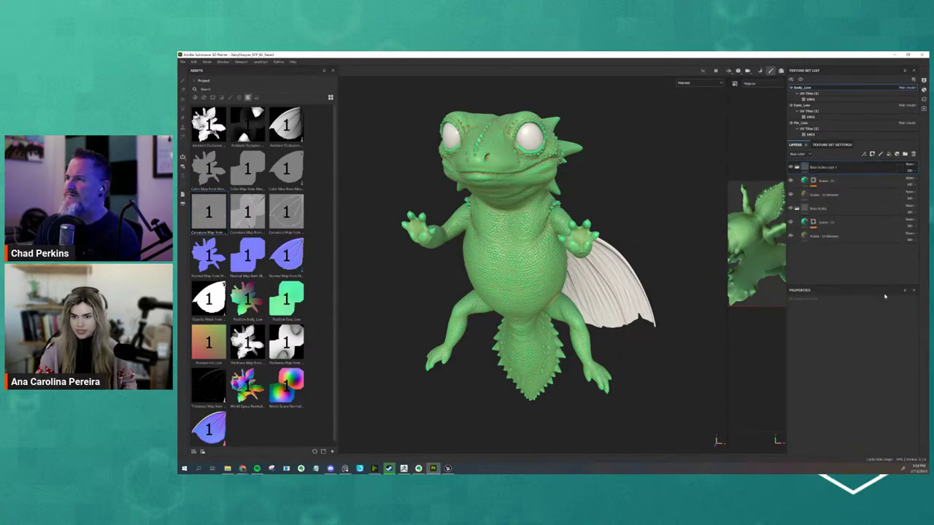
left_click(796, 209)
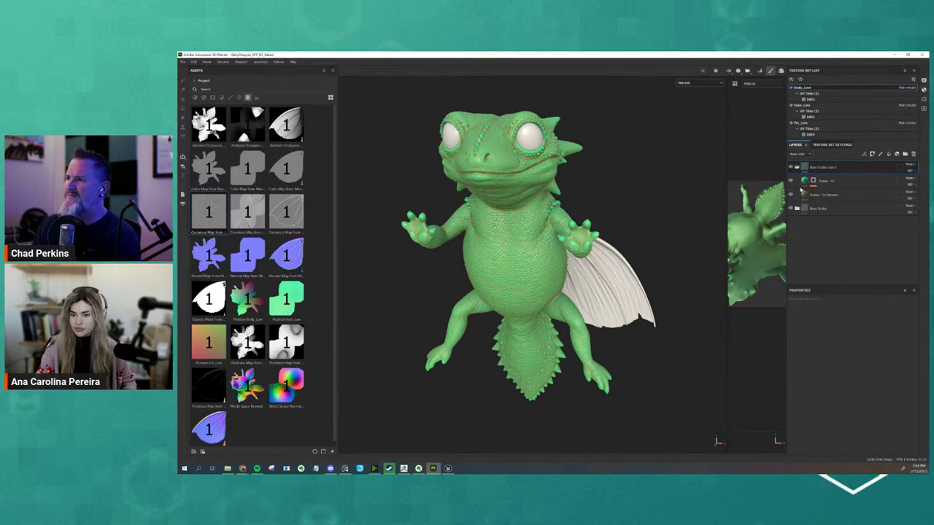
left_click(802, 182)
left_click(806, 194)
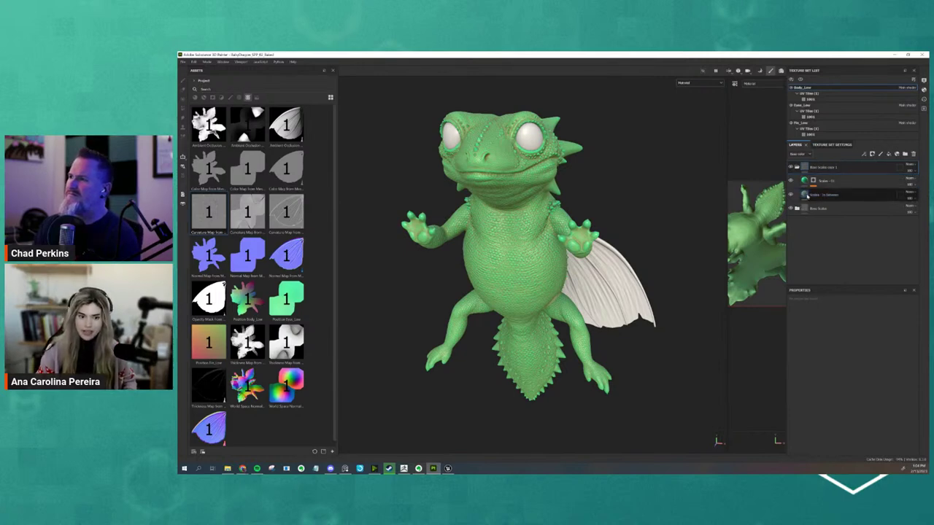
left_click_drag(611, 229, 644, 229, "alt")
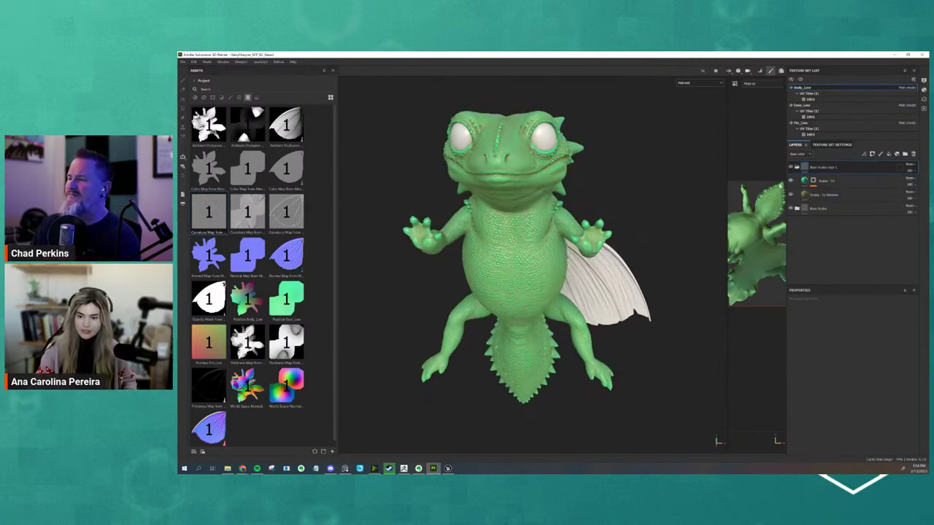
left_click(806, 195)
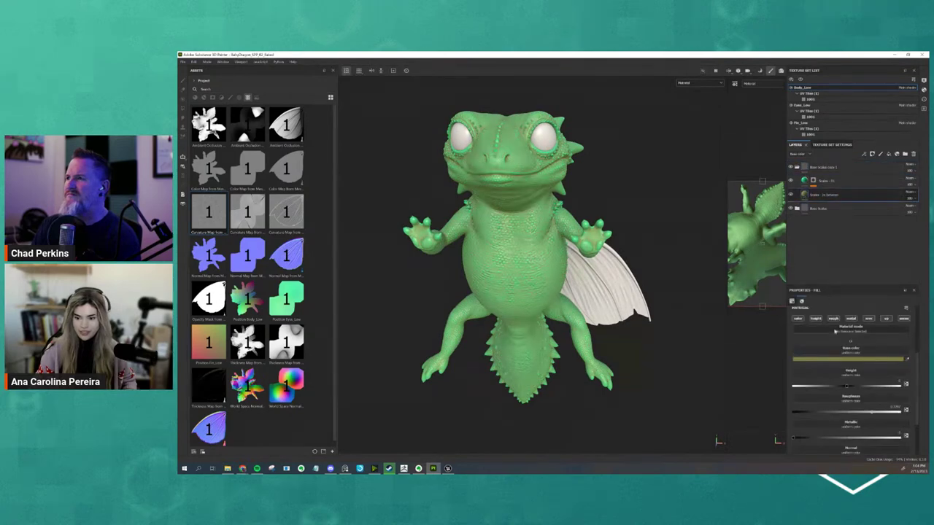
- Slightly darken the copied in-between layer's base colour
left_click(840, 360)
left_click(739, 281)
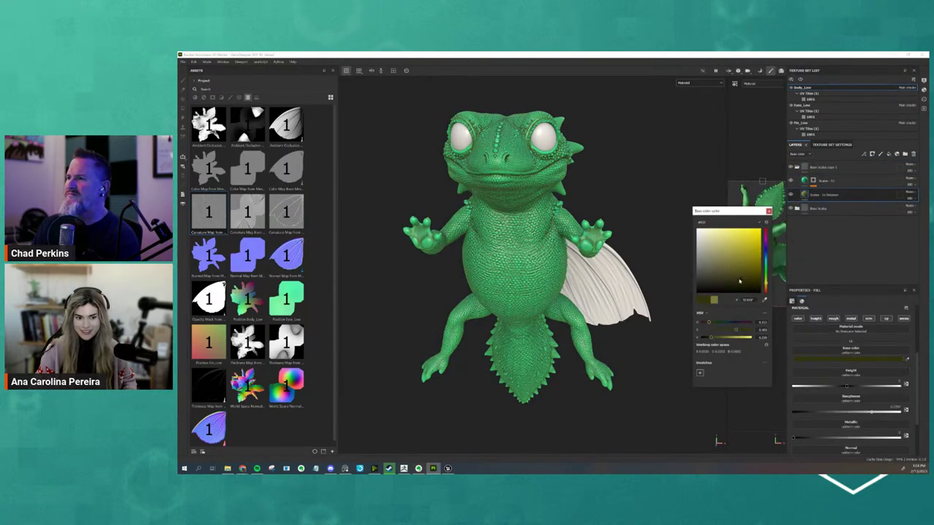
left_click_drag(723, 272, 730, 275)
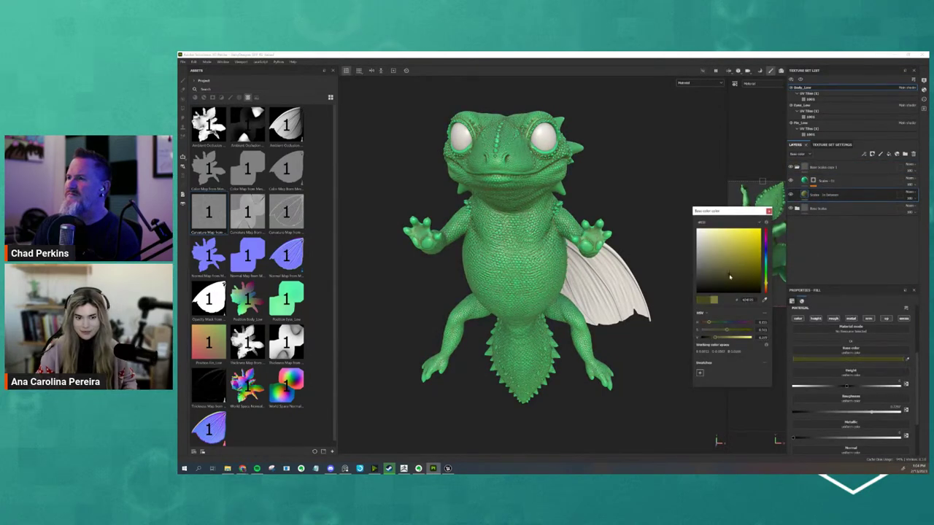
- Give the copied Scales fill a muted golden-yellow base colour, turning the dragon mustard-gold
left_click(796, 219)
left_click(821, 181)
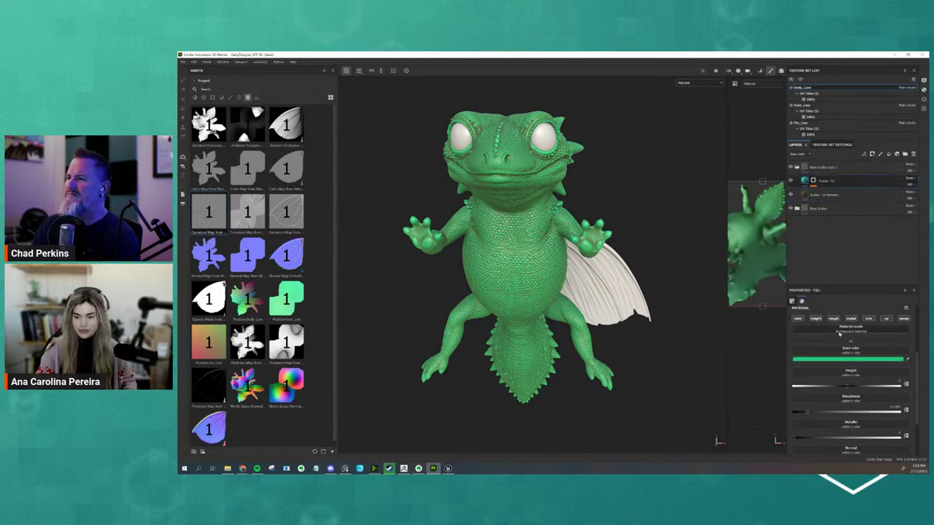
left_click(837, 361)
left_click(766, 288)
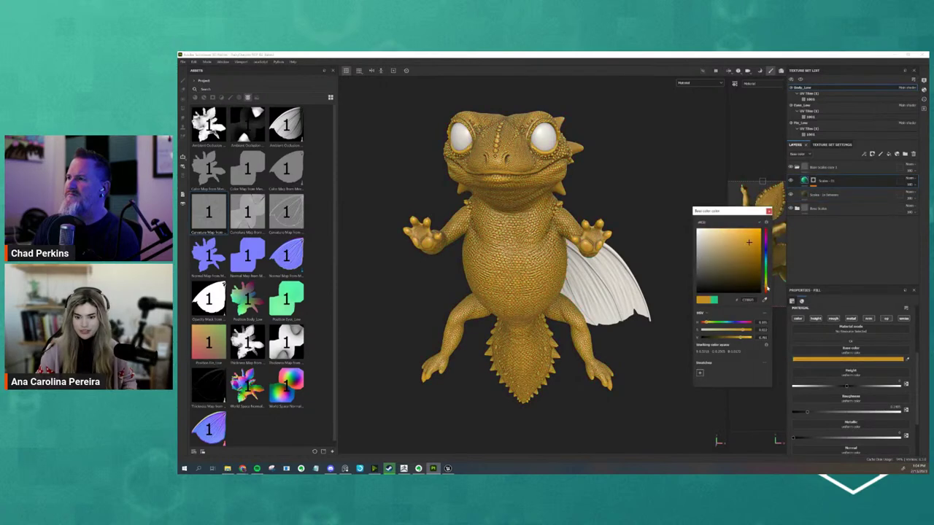
left_click_drag(757, 277, 749, 256)
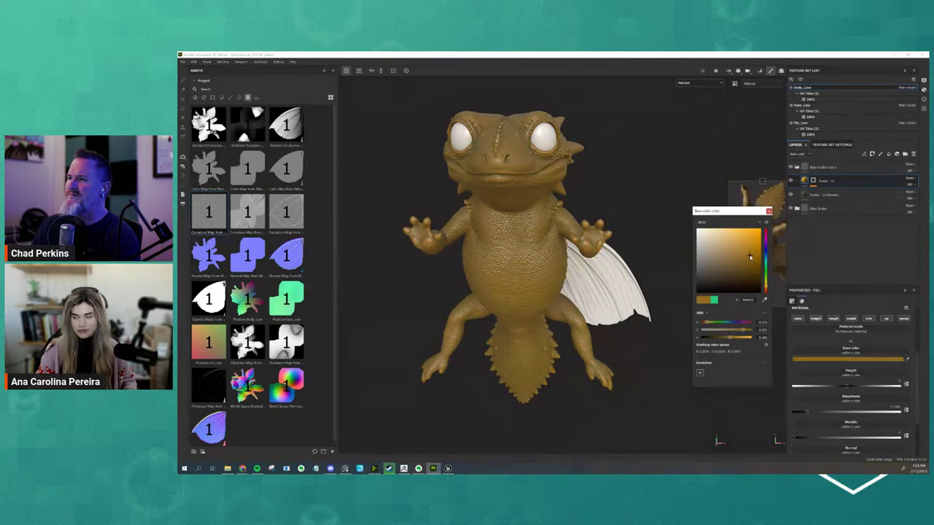
left_click_drag(756, 259, 757, 263)
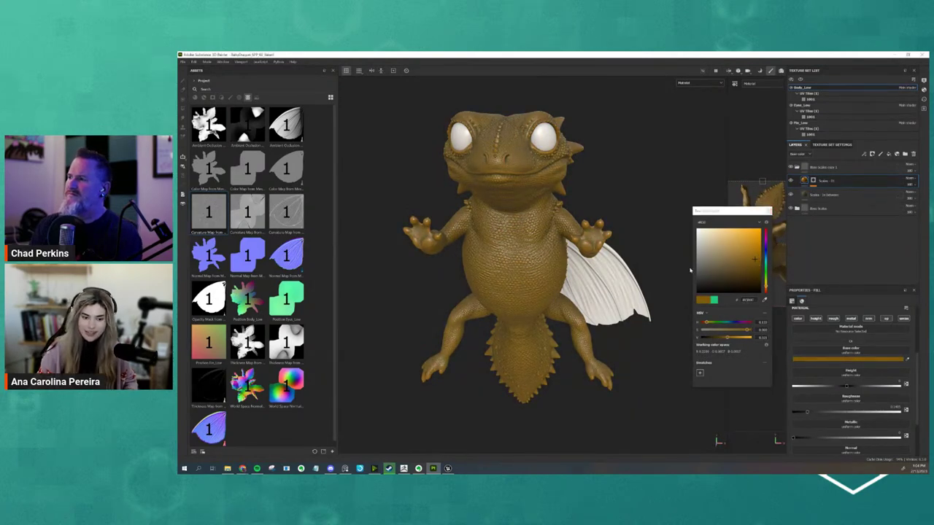
left_click_drag(756, 260, 756, 250)
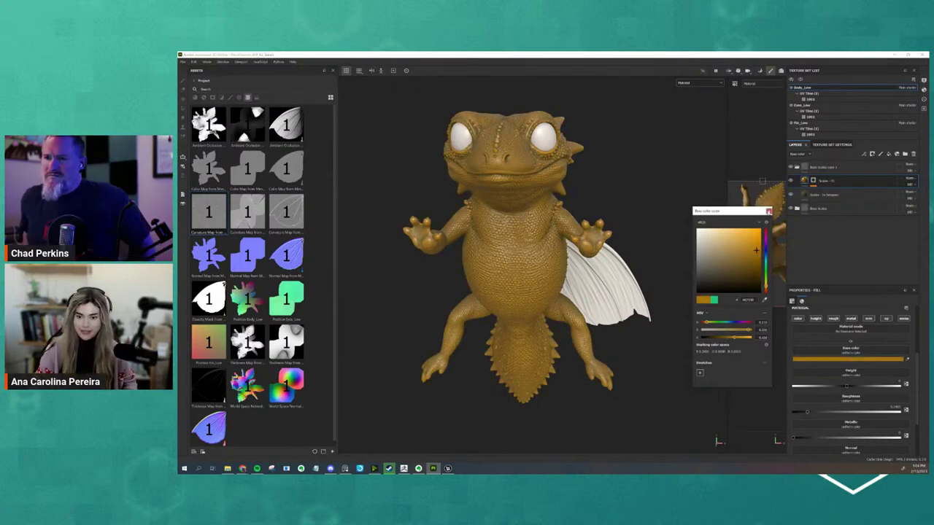
left_click(700, 228)
left_click_drag(637, 240, 632, 263, "alt")
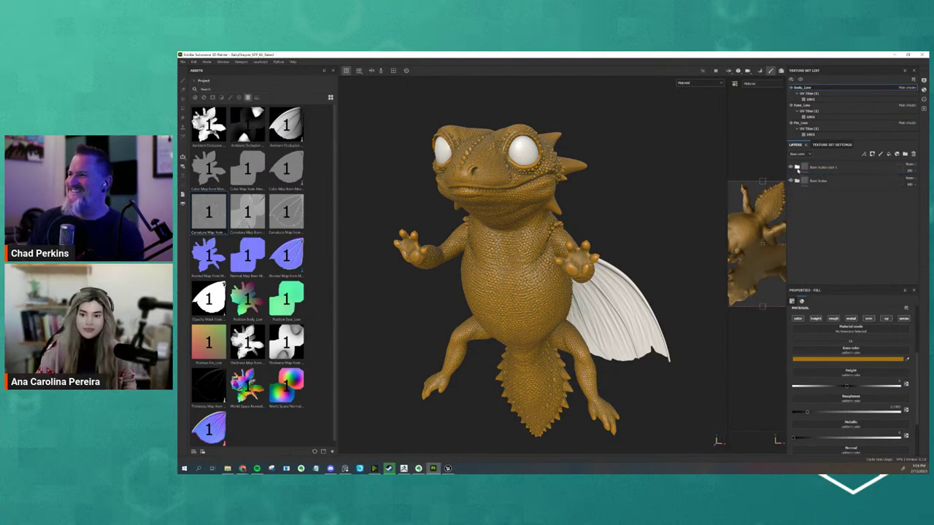
- Add a black mask to the Base Scales copy folder so its gold scales are hidden
left_click(842, 167)
left_click_drag(621, 235, 640, 234, "alt")
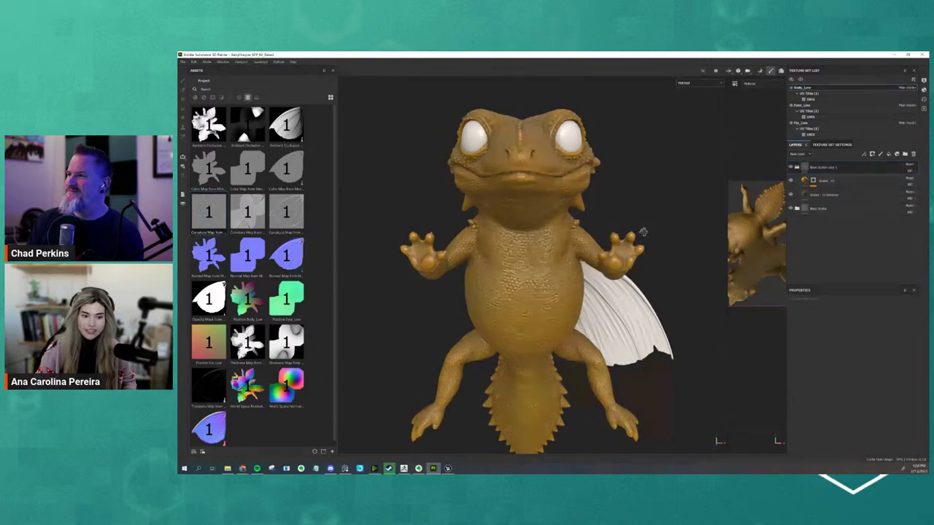
double_click(822, 168)
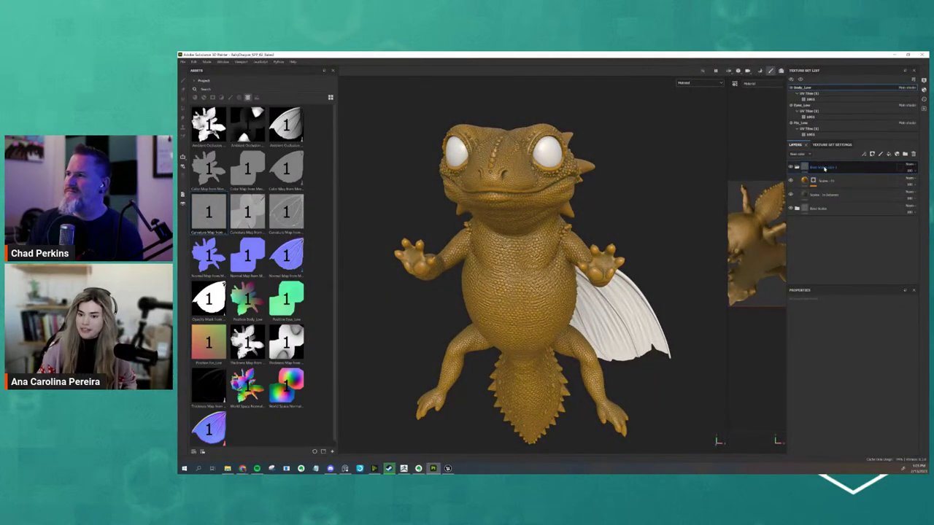
key("Return")
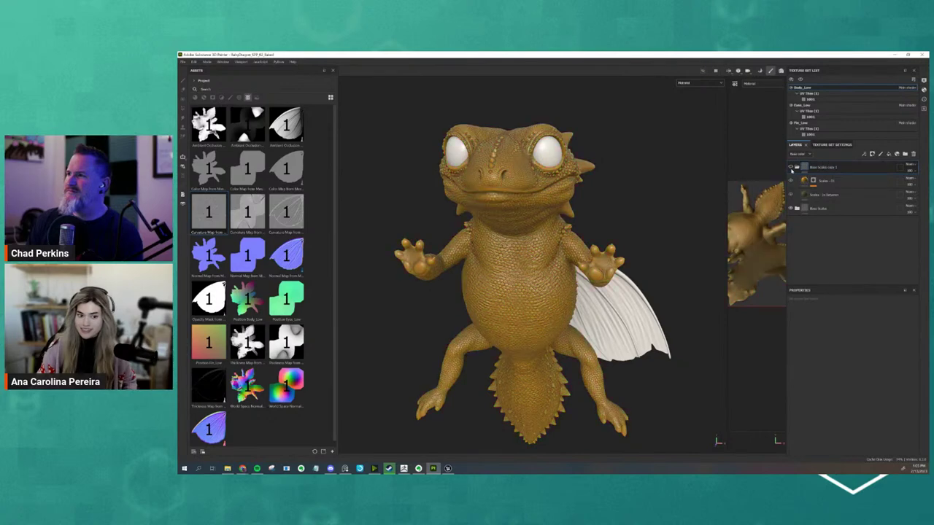
double_click(822, 167)
right_click(823, 169)
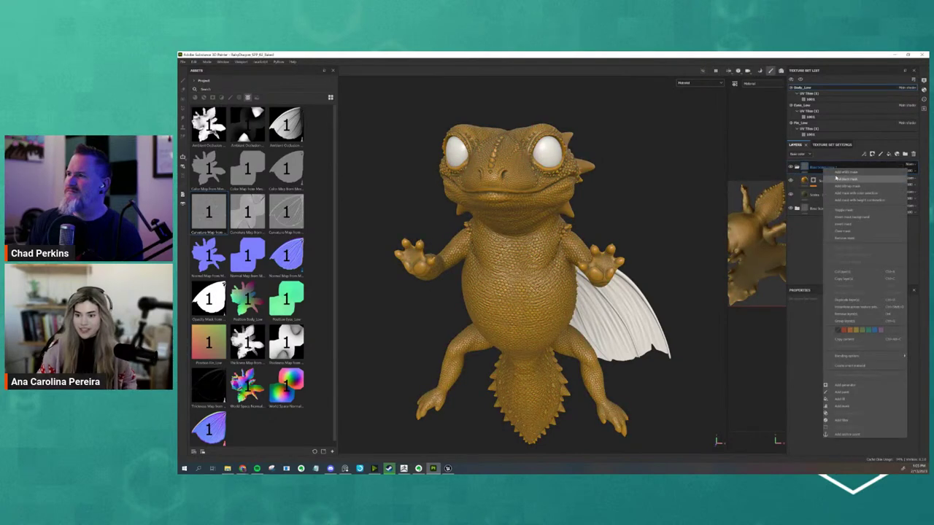
left_click(824, 175)
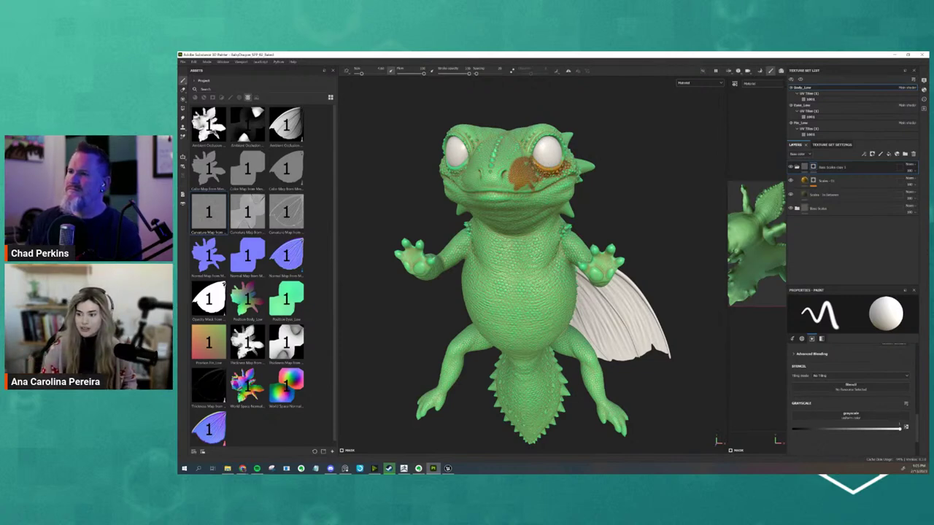
- Undo the stray brown paint stroke on the dragon's face
left_click_drag(634, 194, 584, 197, "alt")
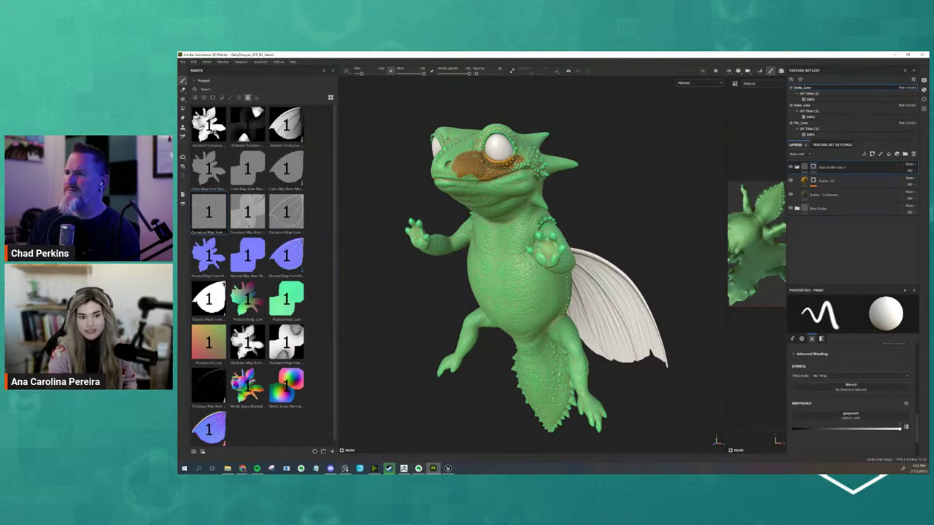
left_click_drag(676, 220, 706, 230, "alt")
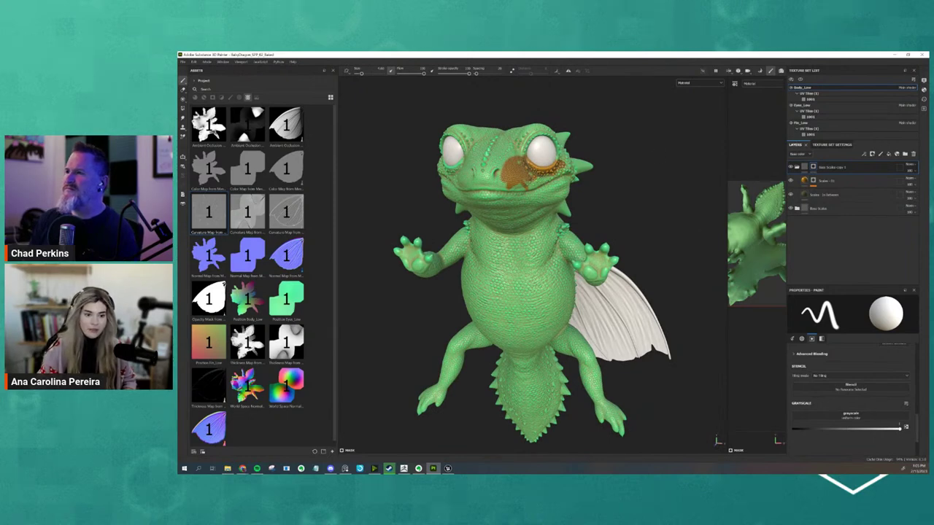
key("ctrl+z")
left_click_drag(487, 207, 467, 219, "alt")
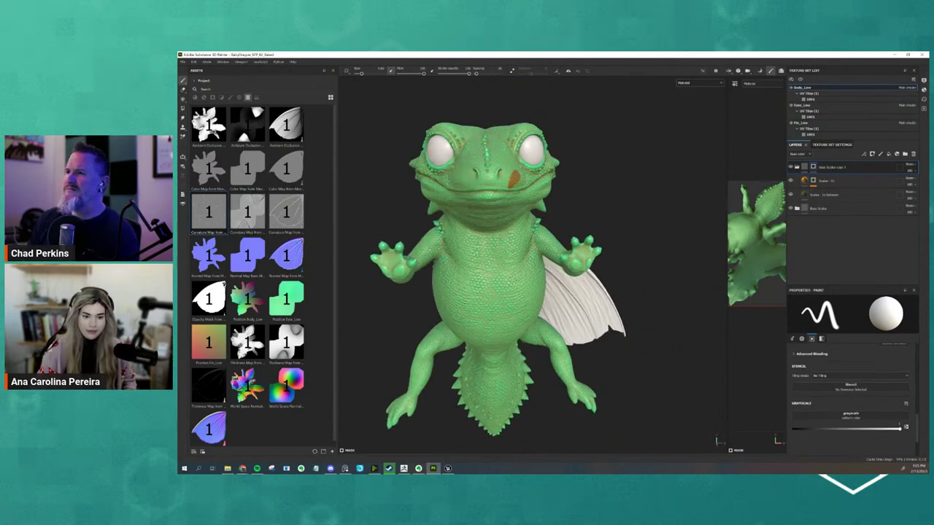
middle_click_drag(582, 197, 609, 232, "alt")
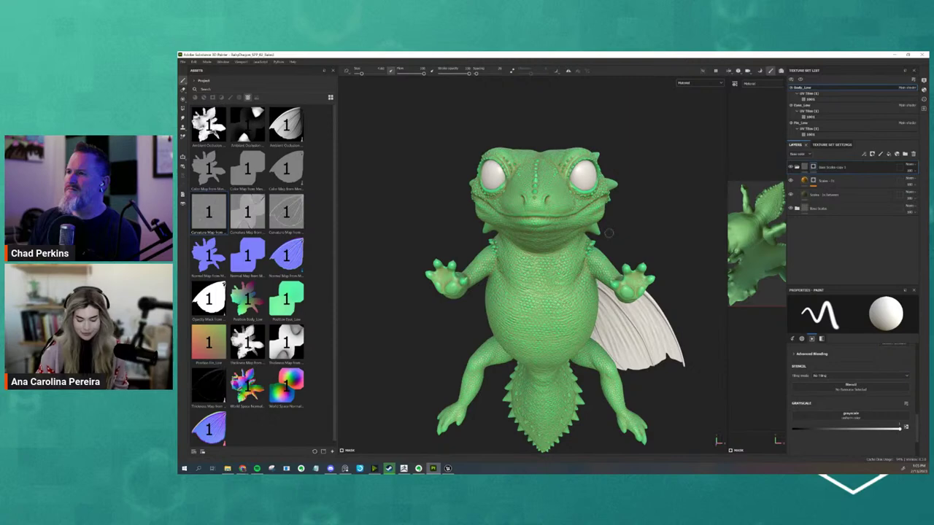
- Toggle mirror symmetry with L and reframe the view on the dragon's head
key("l")
scroll(629, 214, "down", 3)
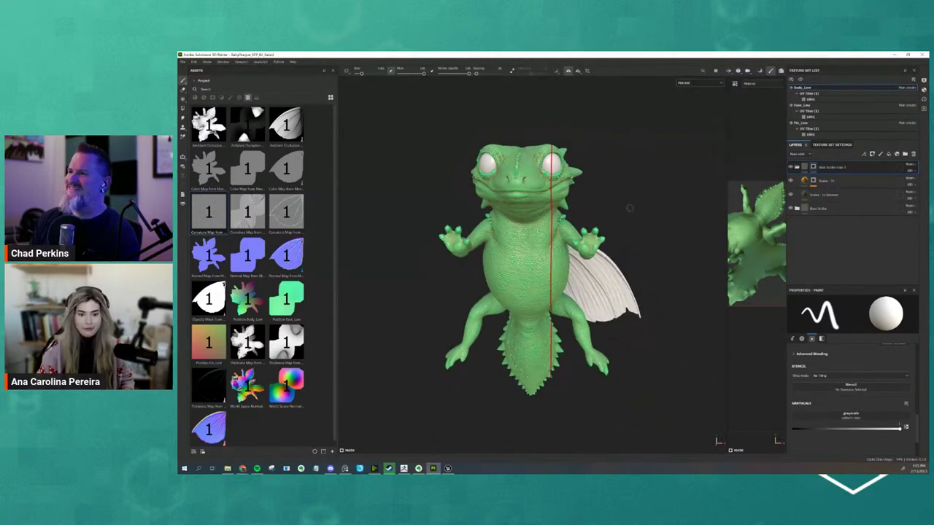
left_click_drag(624, 223, 626, 234, "alt")
key("l")
scroll(625, 234, "up", 2)
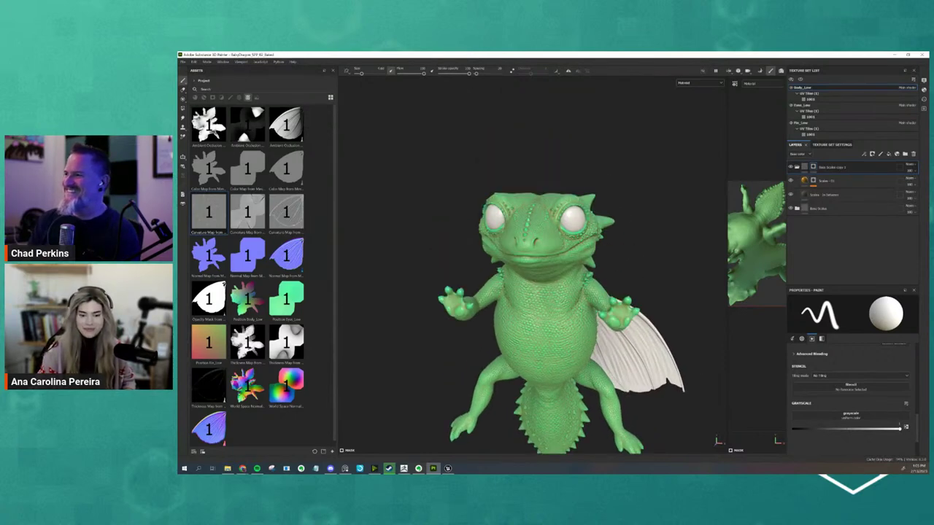
left_click_drag(560, 191, 558, 193, "alt")
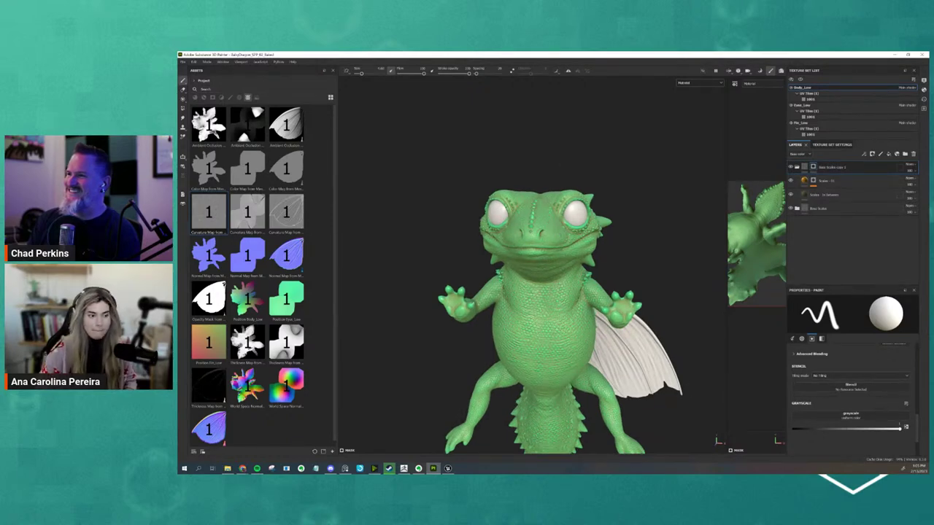
- Choose the Cotton brush from all libraries, filtered to brushes
left_click(194, 81)
left_click(230, 97)
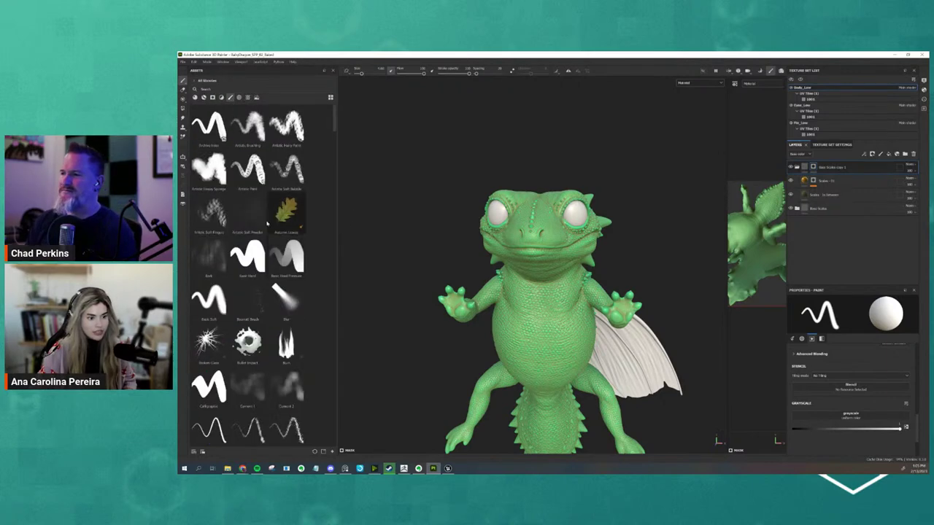
scroll(251, 212, "down", 5)
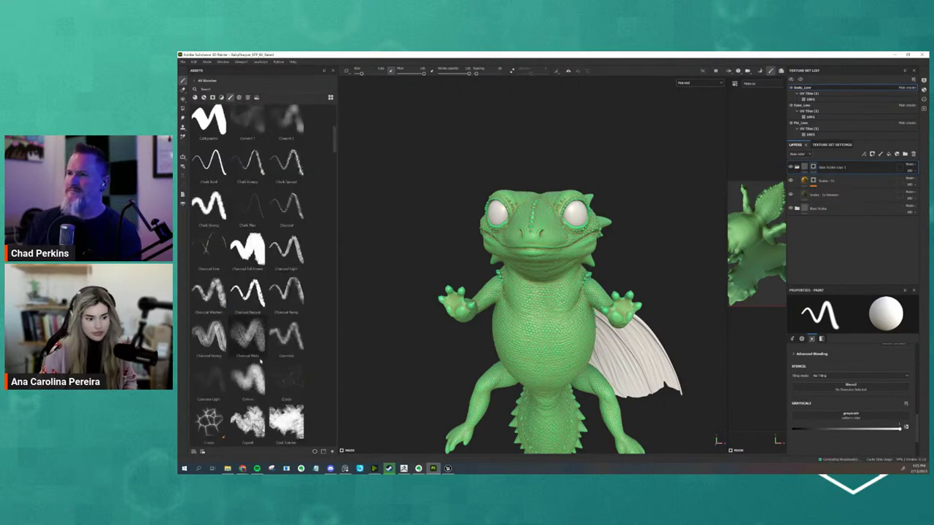
left_click(248, 376)
- Test a soft brown Cotton stroke on the face, then undo it
left_click_drag(546, 223, 560, 244)
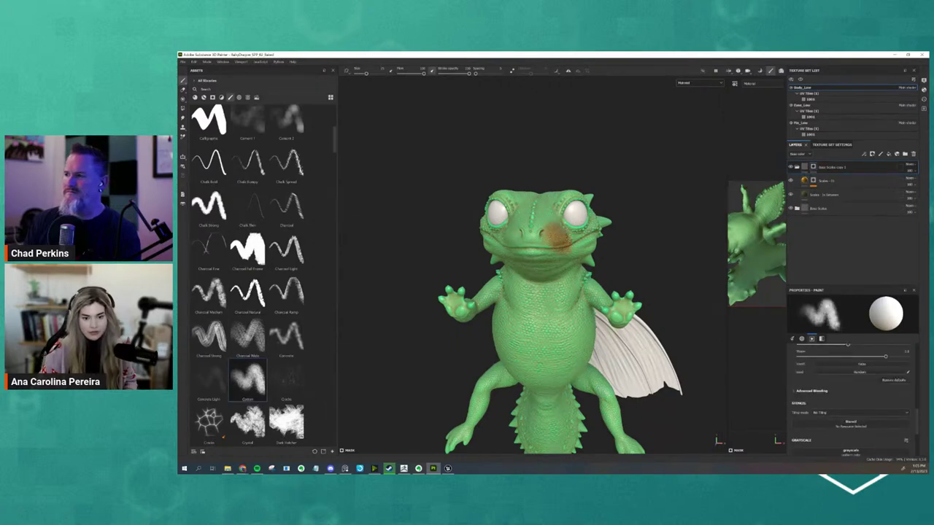
left_click_drag(510, 263, 450, 259, "alt")
scroll(450, 259, "up", 2)
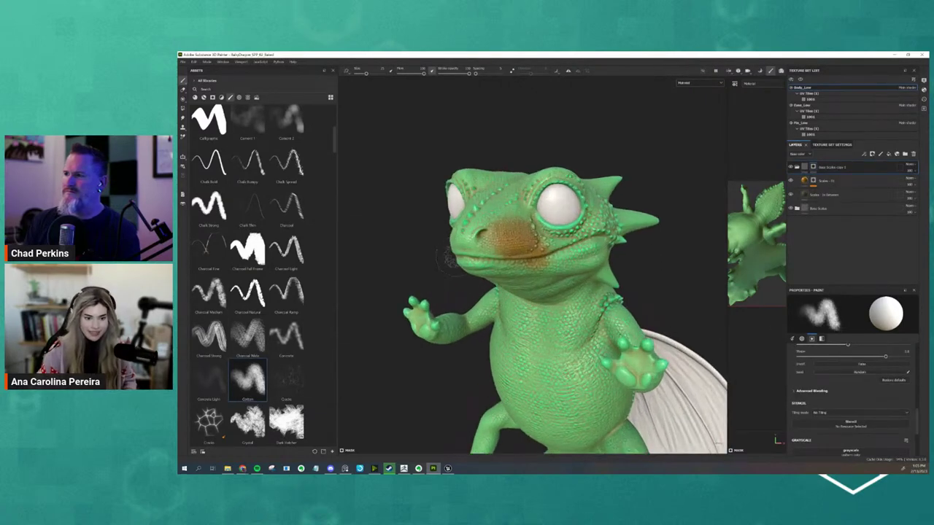
scroll(450, 258, "up", 2)
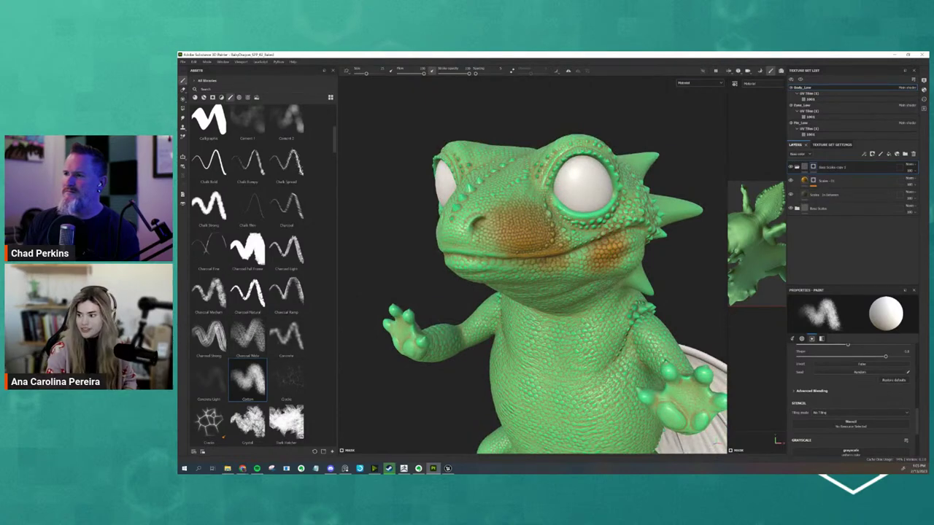
key("ctrl+z")
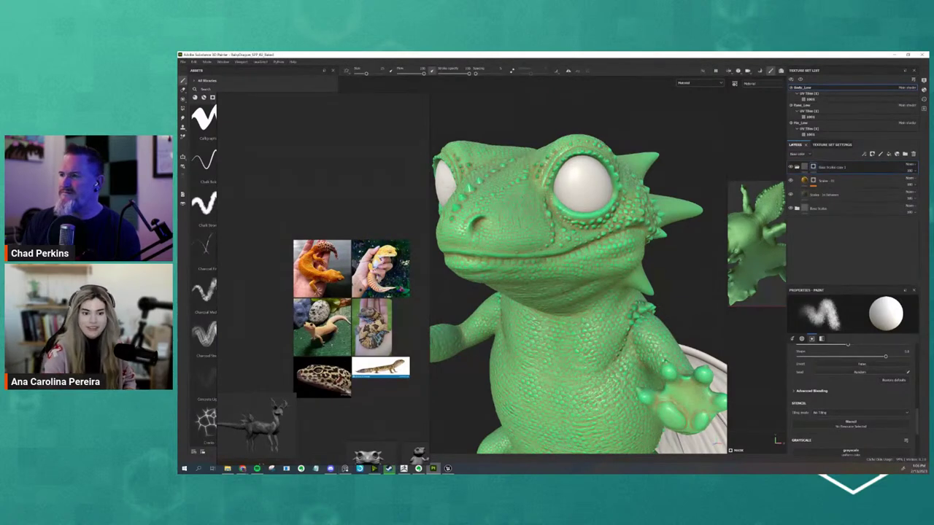
- Paint orange-brown over the cheek, brow, snout, behind the eye and top of the head
mouse_move(481, 171)
left_mouse_down()
mouse_move(526, 233)
mouse_move(511, 248)
mouse_move(569, 248)
left_mouse_up()
mouse_move(598, 292)
left_mouse_down("alt")
mouse_move(576, 277)
mouse_move(606, 292)
left_mouse_up("alt")
mouse_move(580, 204)
left_mouse_down()
mouse_move(569, 240)
mouse_move(562, 189)
left_mouse_up()
left_click_drag(562, 230, 546, 190)
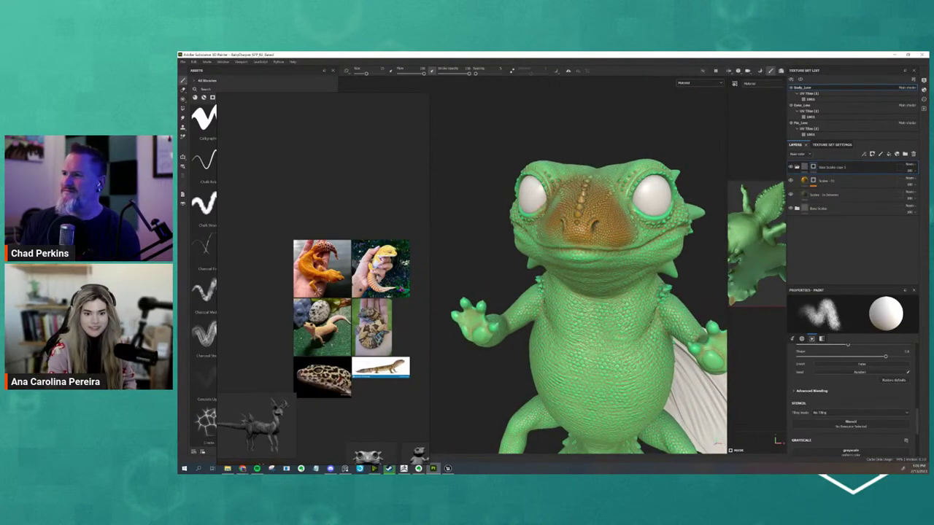
mouse_move(608, 157)
left_mouse_down("alt")
mouse_move(624, 212)
mouse_move(606, 176)
mouse_move(591, 175)
mouse_move(690, 188)
left_mouse_up("alt")
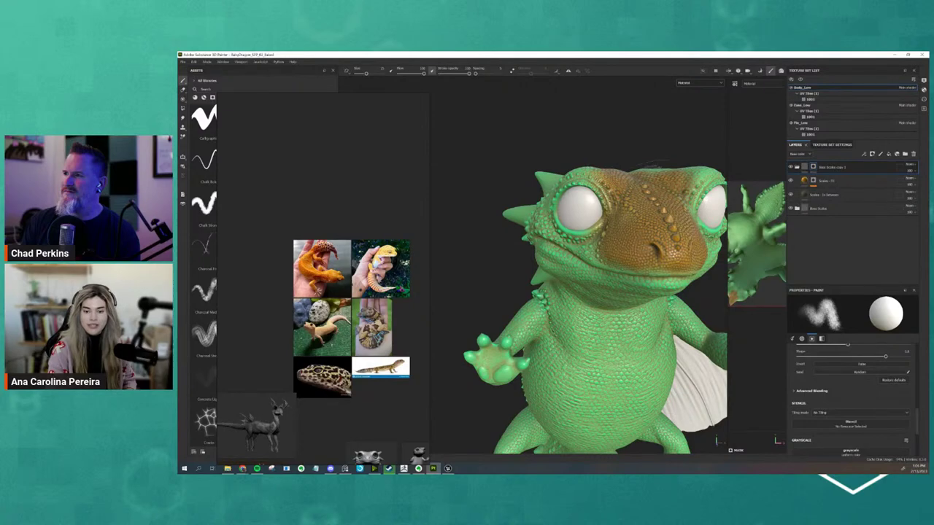
left_click_drag(548, 129, 572, 209, "alt")
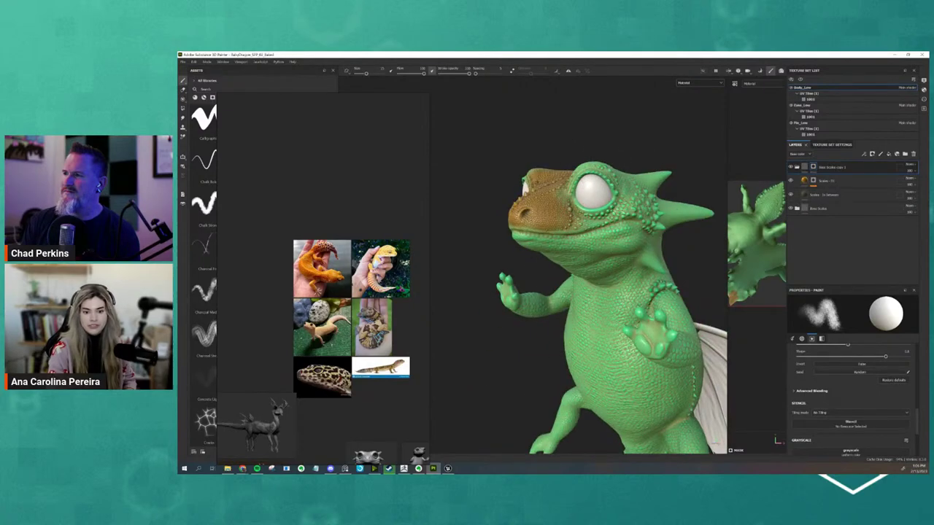
left_click_drag(642, 191, 632, 215)
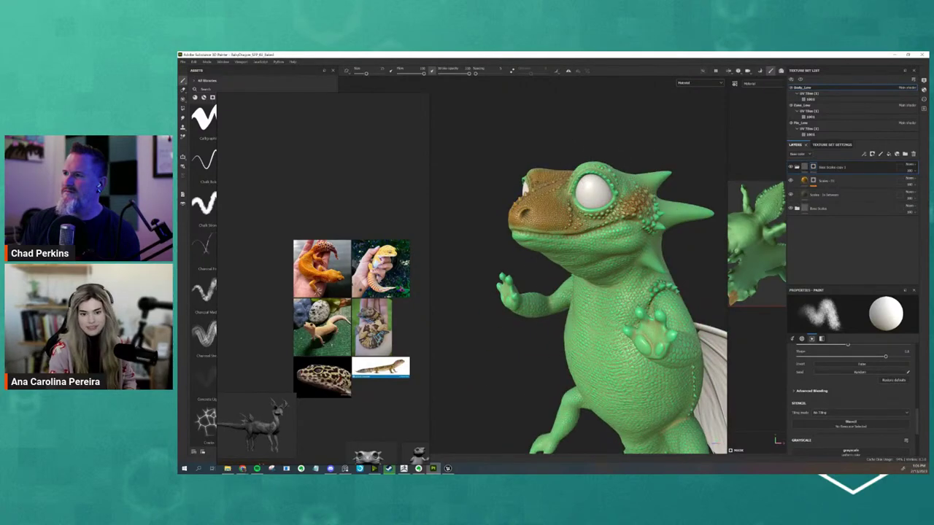
left_click_drag(640, 164, 579, 202, "alt")
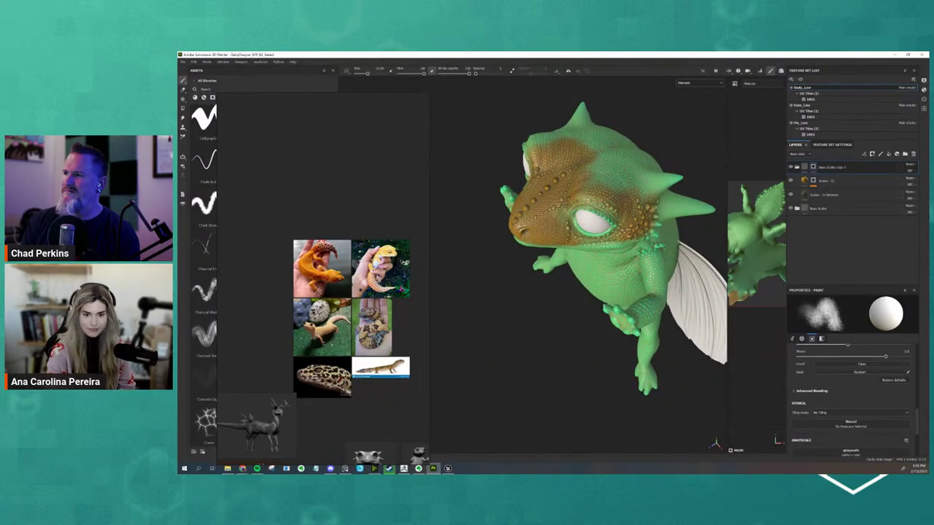
mouse_move(602, 171)
left_mouse_down()
mouse_move(626, 145)
mouse_move(571, 170)
mouse_move(559, 239)
mouse_move(625, 171)
mouse_move(642, 189)
mouse_move(627, 208)
mouse_move(679, 266)
mouse_move(634, 296)
left_mouse_up()
- With a soft cloudy brush stamp, paint orange-brown down the cheek, neck, shoulder and chest side
mouse_move(651, 208)
left_mouse_down("alt")
mouse_move(491, 171)
mouse_move(525, 178)
left_mouse_up("alt")
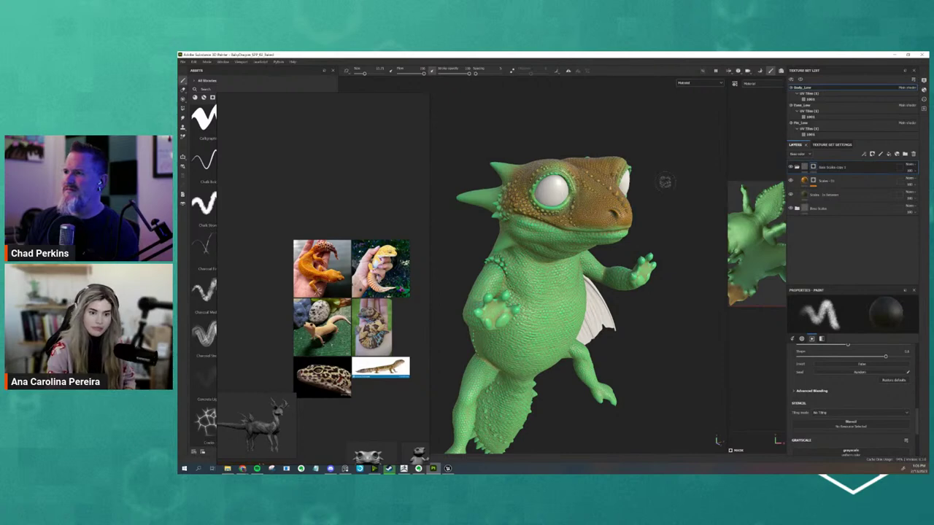
left_click_drag(664, 182, 651, 198, "alt")
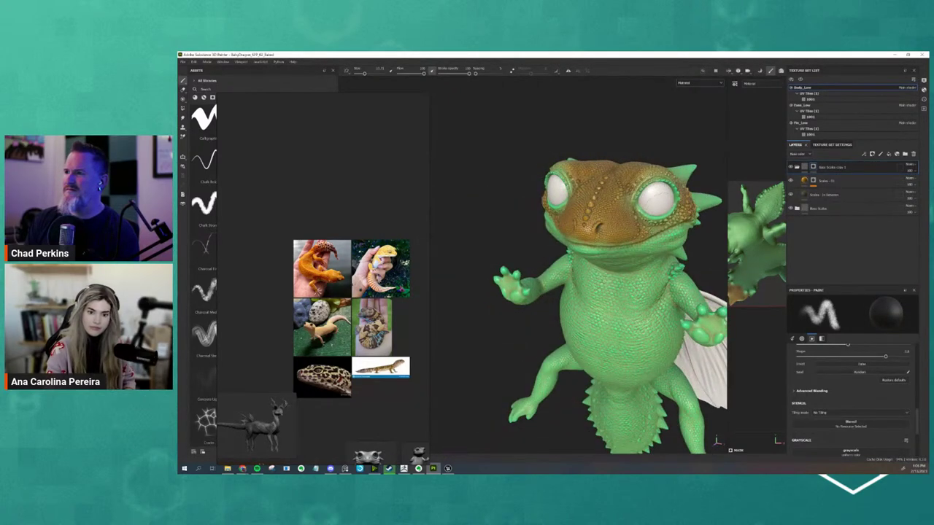
left_click_drag(672, 150, 684, 160, "alt")
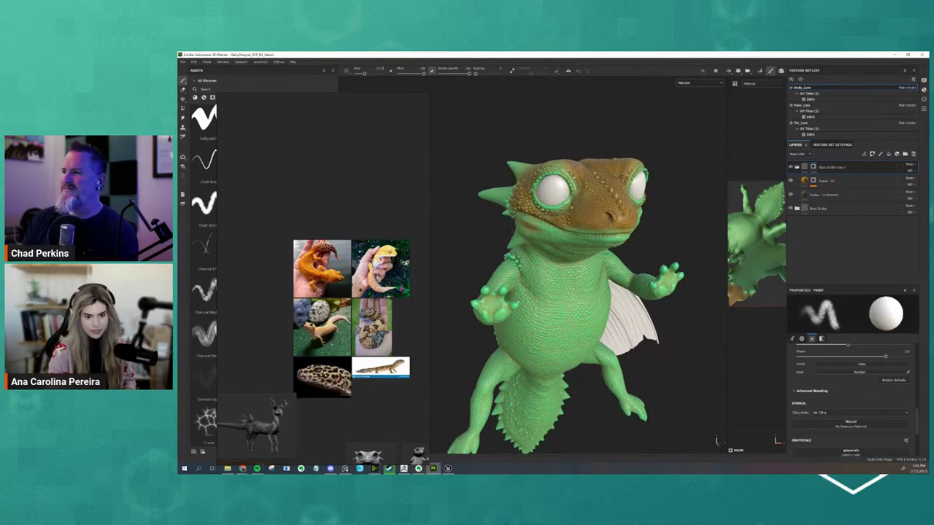
left_click_drag(484, 218, 510, 227, "alt")
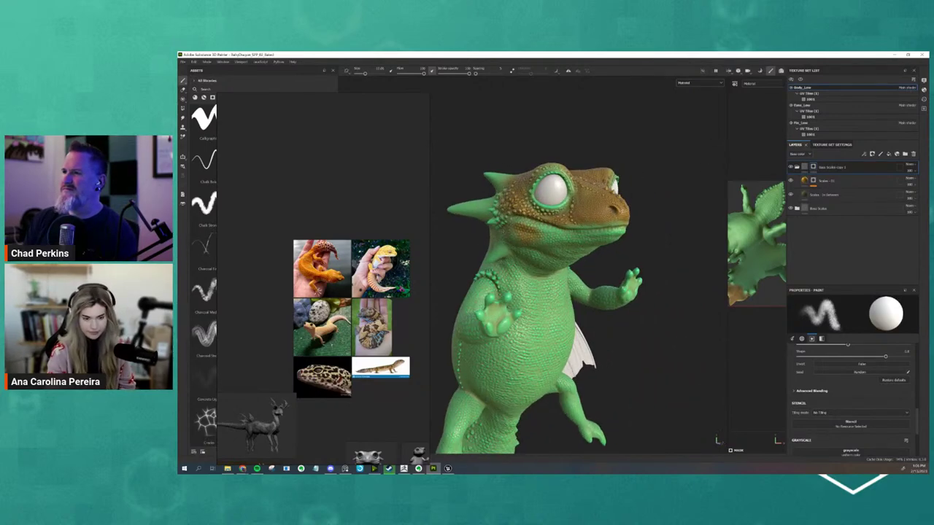
key("bracketleft")
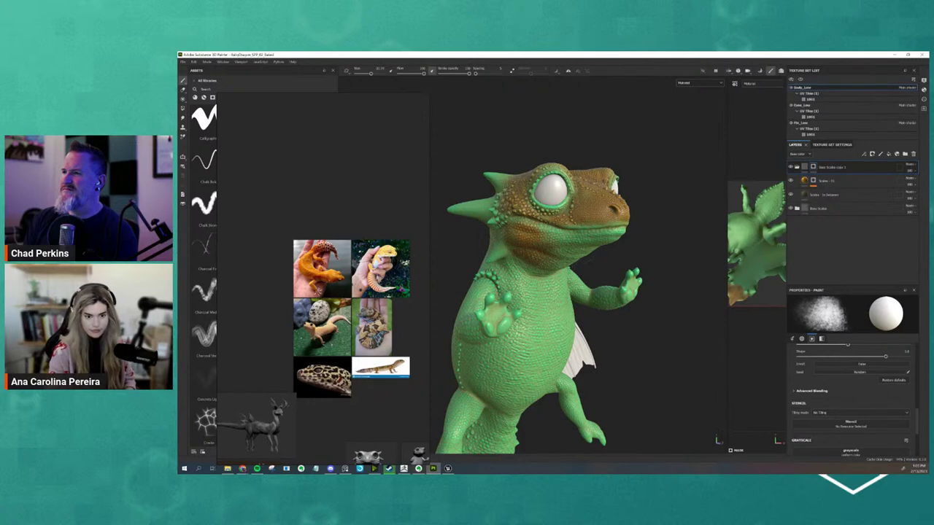
left_click_drag(604, 266, 532, 251, "alt")
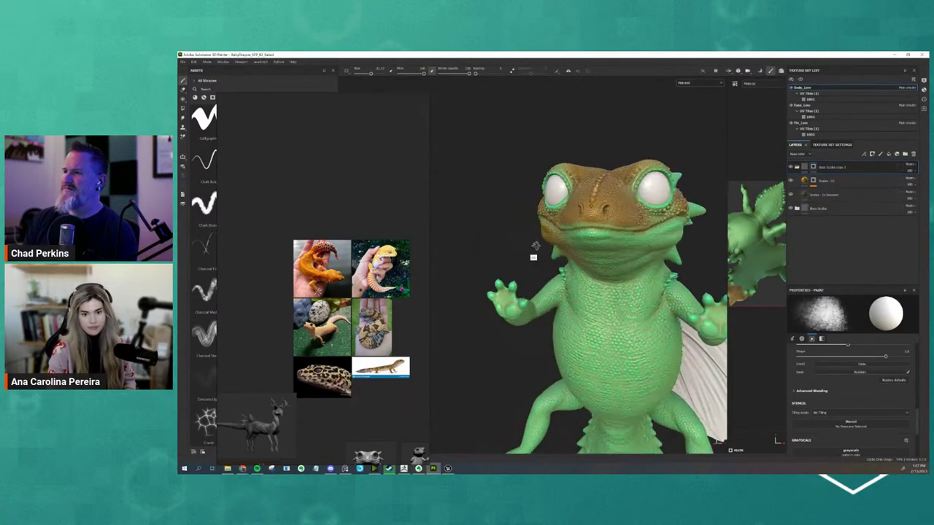
left_click_drag(680, 219, 647, 256)
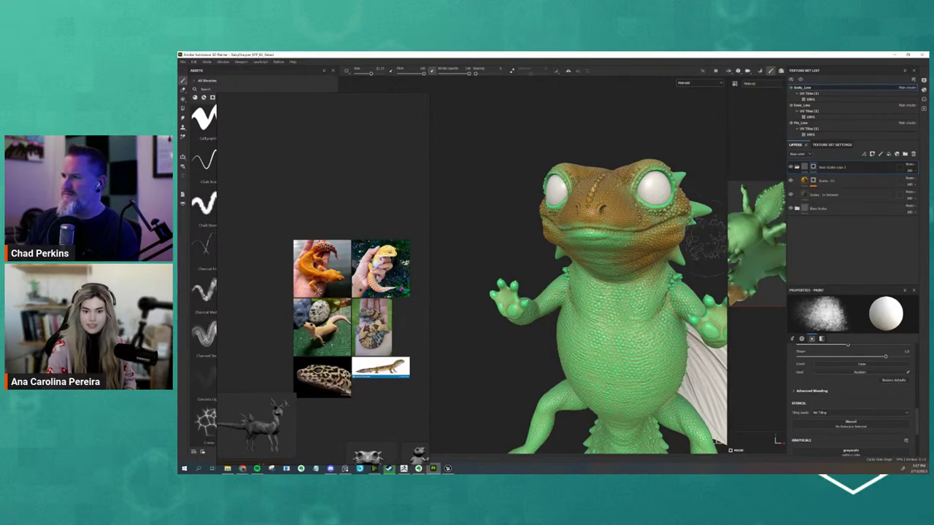
mouse_move(704, 244)
left_mouse_down("alt")
mouse_move(690, 199)
mouse_move(605, 173)
left_mouse_up("alt")
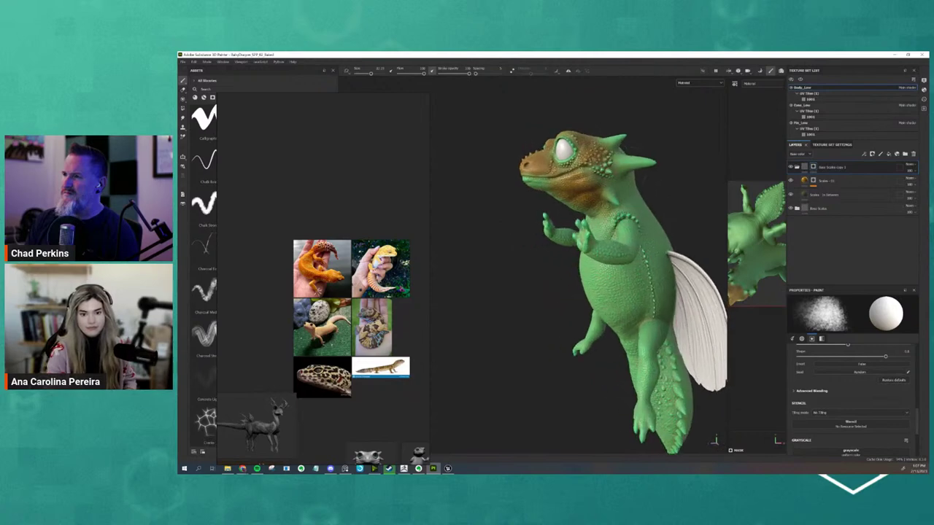
left_click_drag(636, 217, 618, 239)
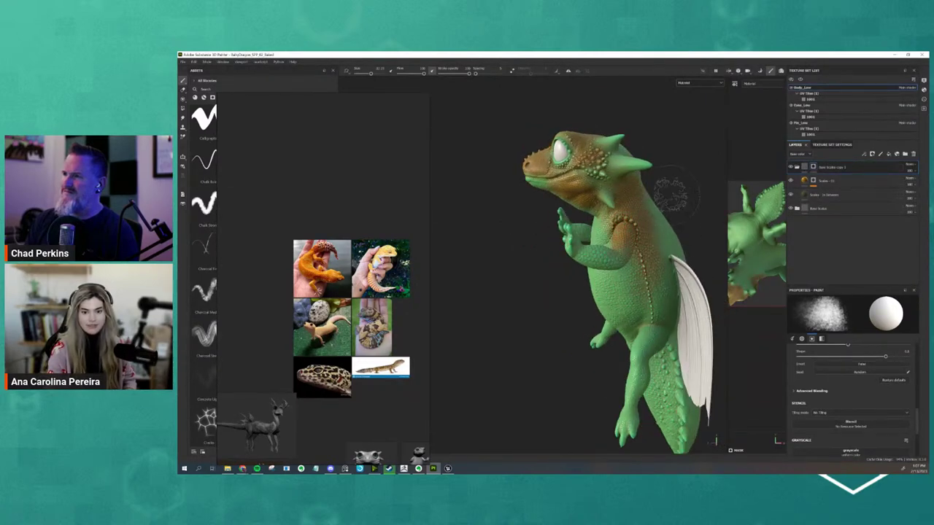
mouse_move(669, 194)
left_mouse_down("alt")
mouse_move(678, 202)
mouse_move(681, 193)
left_mouse_up("alt")
left_click_drag(622, 205, 676, 191, "alt")
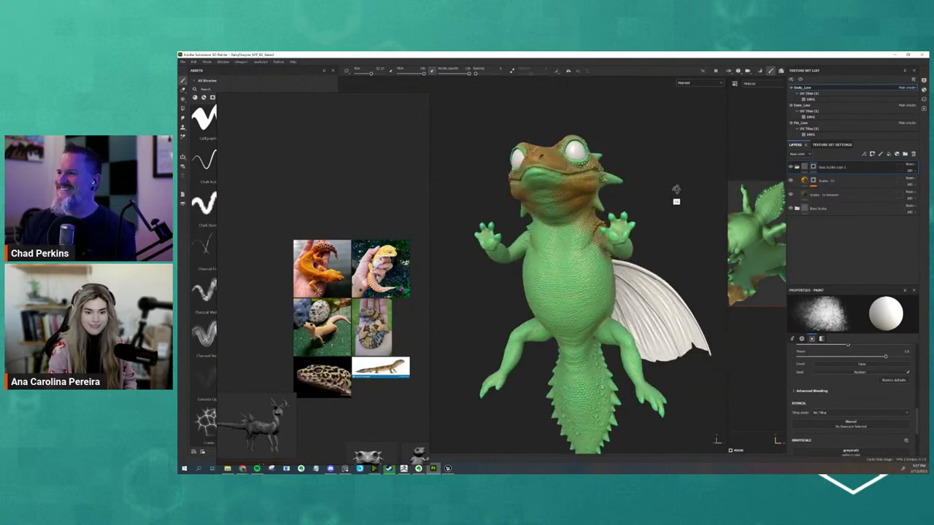
mouse_move(592, 248)
left_mouse_down()
mouse_move(603, 299)
mouse_move(593, 316)
mouse_move(582, 279)
left_mouse_up()
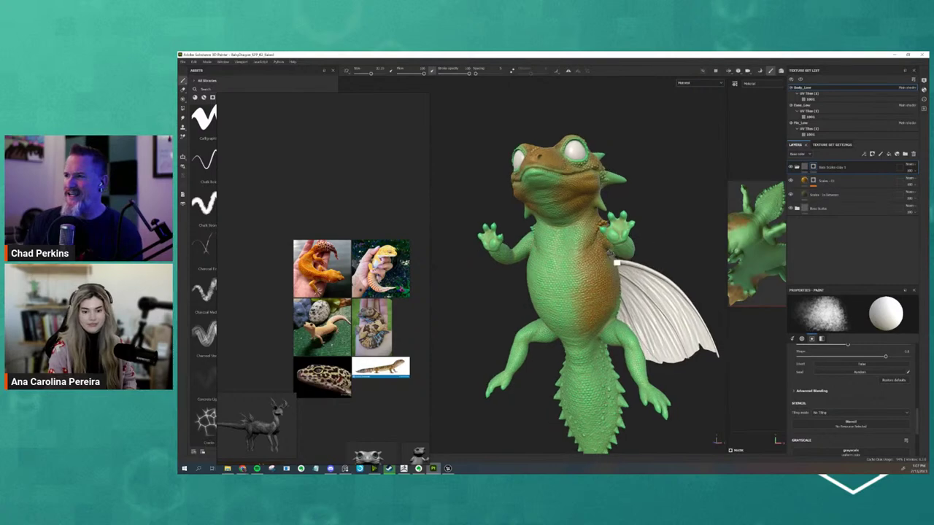
mouse_move(644, 242)
left_mouse_down()
mouse_move(635, 268)
mouse_move(660, 318)
mouse_move(666, 248)
left_mouse_up()
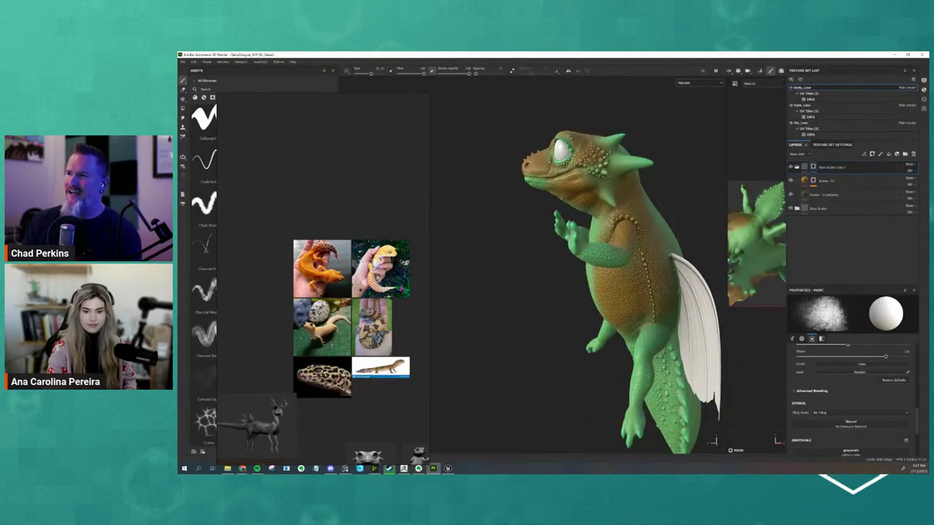
- Paint orange-brown along the dragon's upper back
left_click_drag(604, 208, 563, 173, "alt")
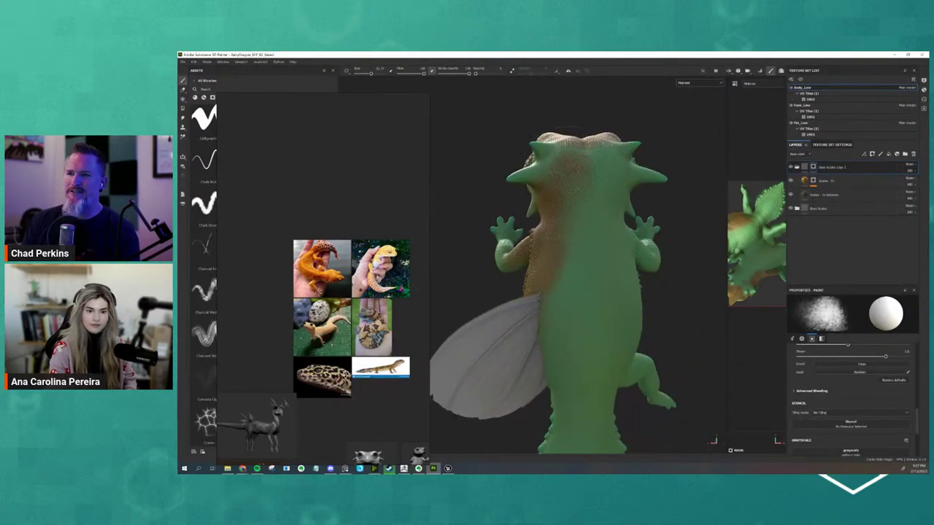
left_click_drag(584, 222, 608, 156)
mouse_move(613, 192)
left_mouse_down()
mouse_move(594, 242)
mouse_move(563, 53)
left_mouse_up()
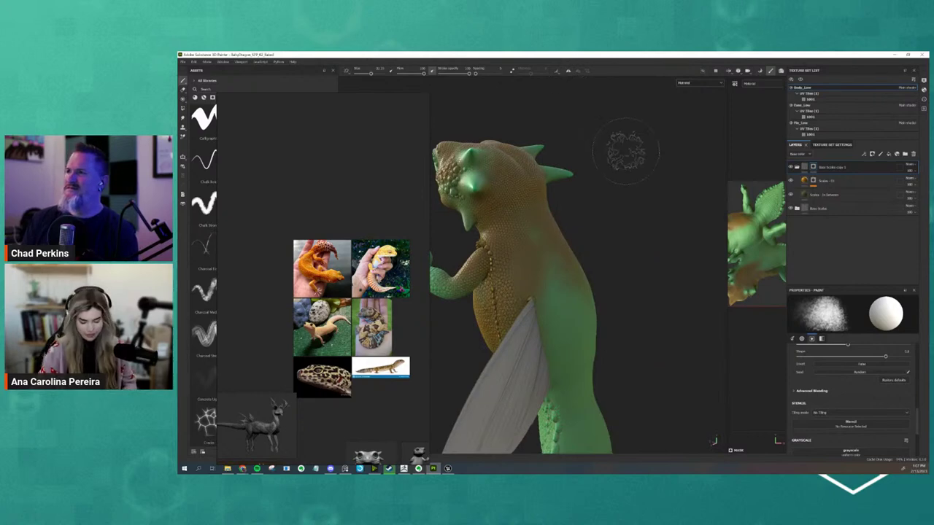
left_click(569, 71)
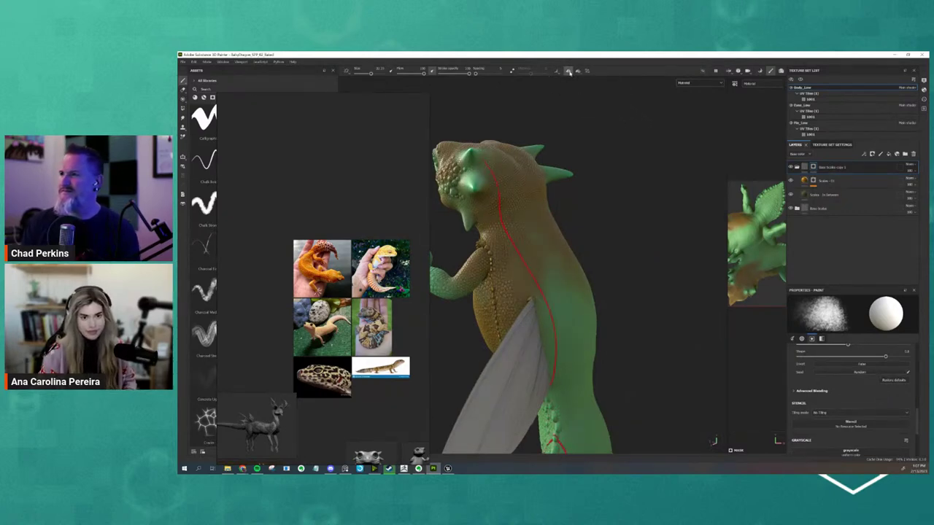
left_click(579, 73)
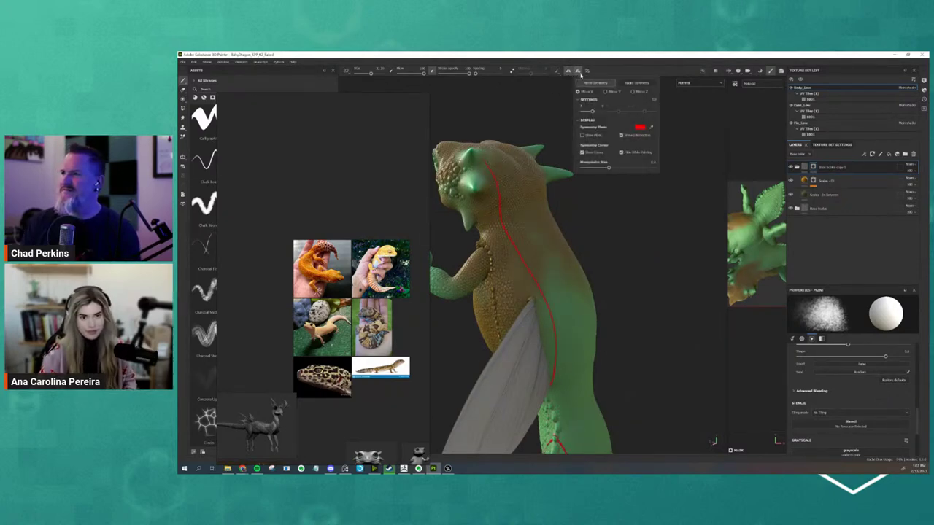
left_click_drag(555, 277, 482, 277, "alt")
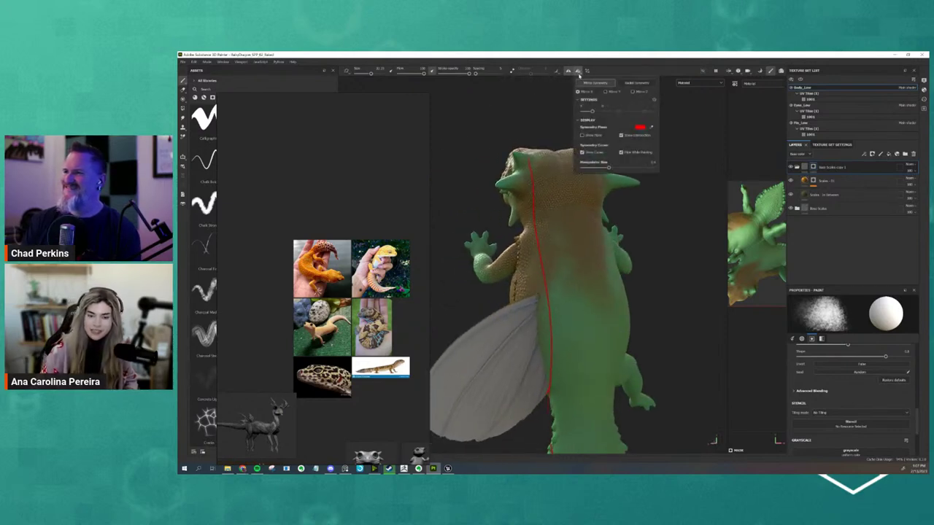
left_click_drag(591, 112, 591, 110)
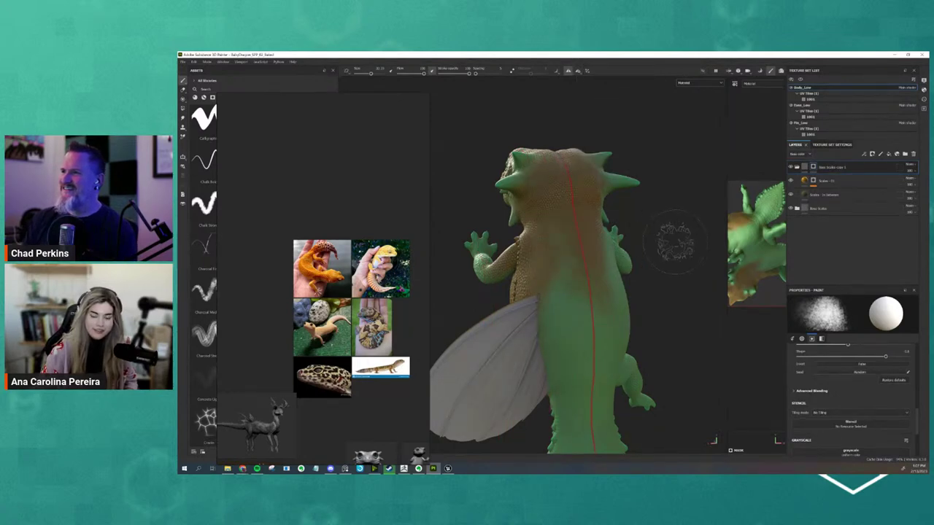
left_click_drag(660, 232, 700, 234, "alt")
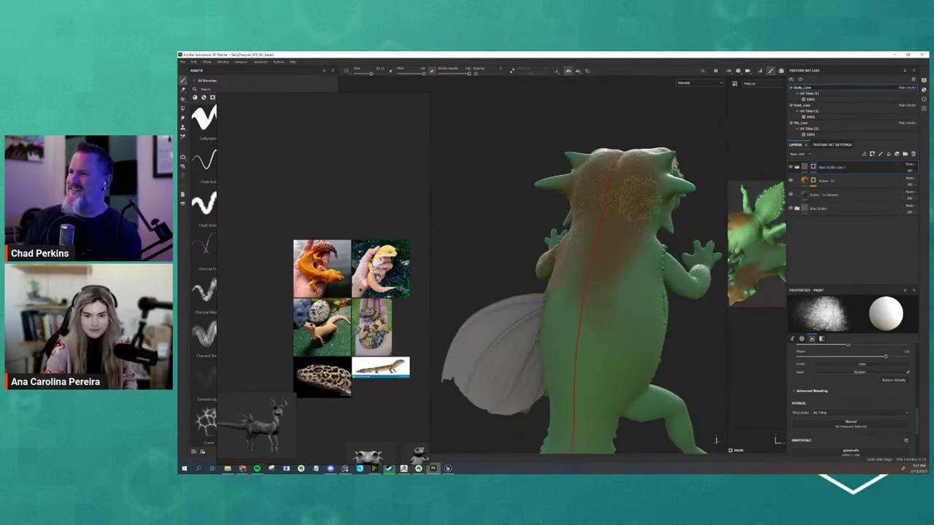
mouse_move(584, 299)
left_mouse_down()
mouse_move(620, 350)
mouse_move(653, 277)
left_mouse_up()
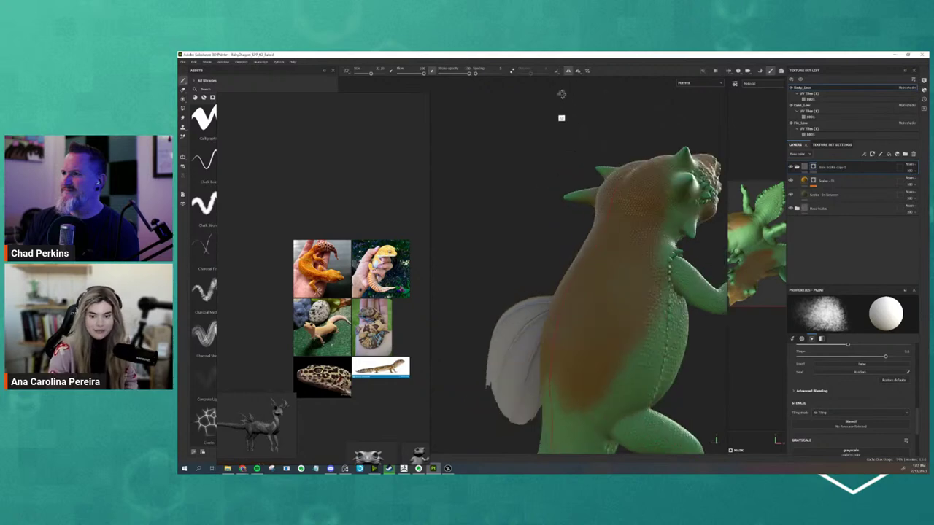
left_click_drag(606, 117, 620, 284, "alt")
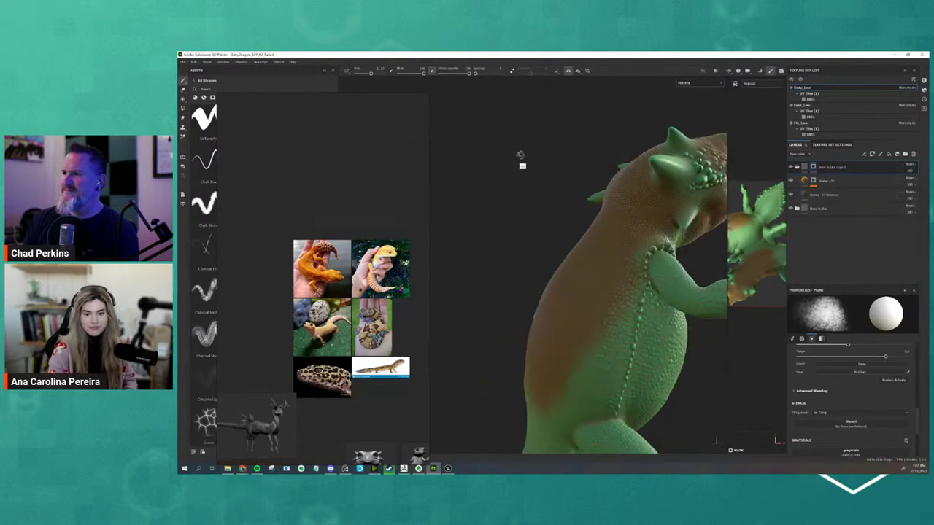
mouse_move(658, 193)
left_mouse_down("alt")
mouse_move(490, 219)
mouse_move(477, 237)
left_mouse_up("alt")
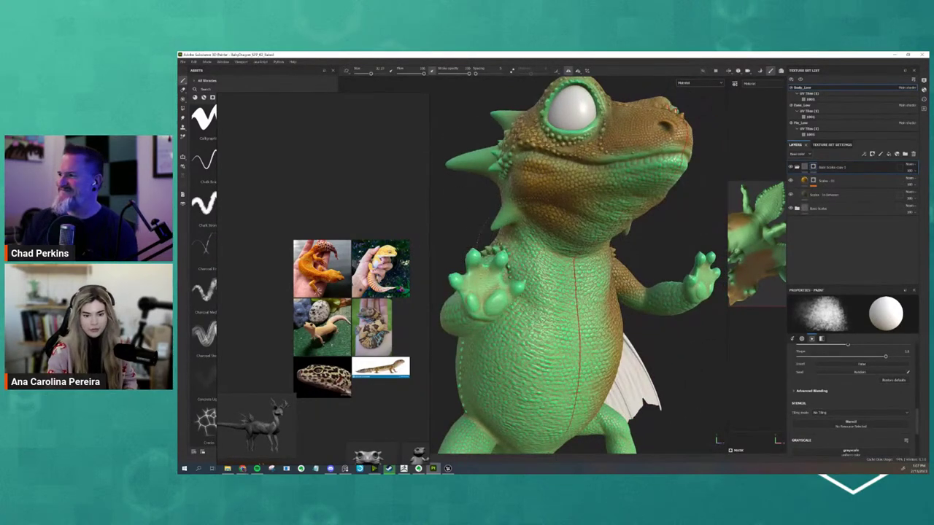
left_click_drag(638, 347, 642, 394, "alt")
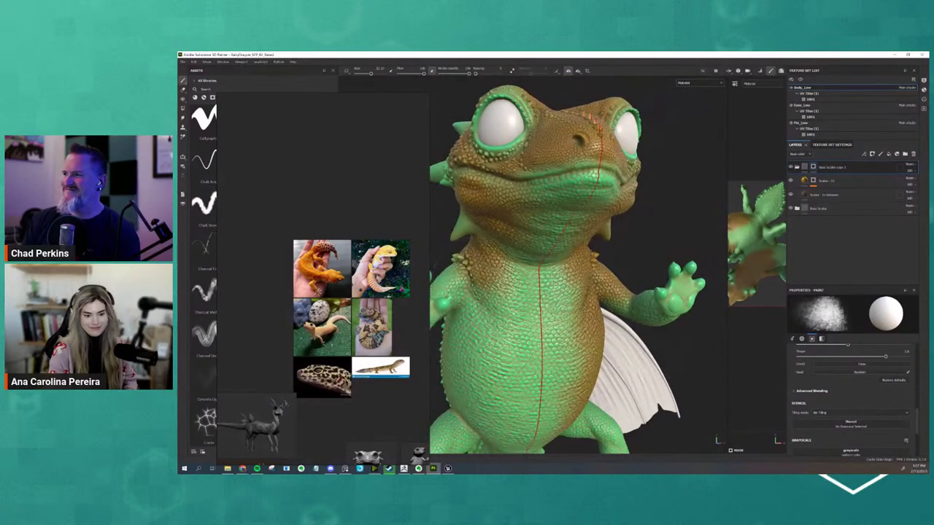
left_click_drag(485, 420, 506, 364)
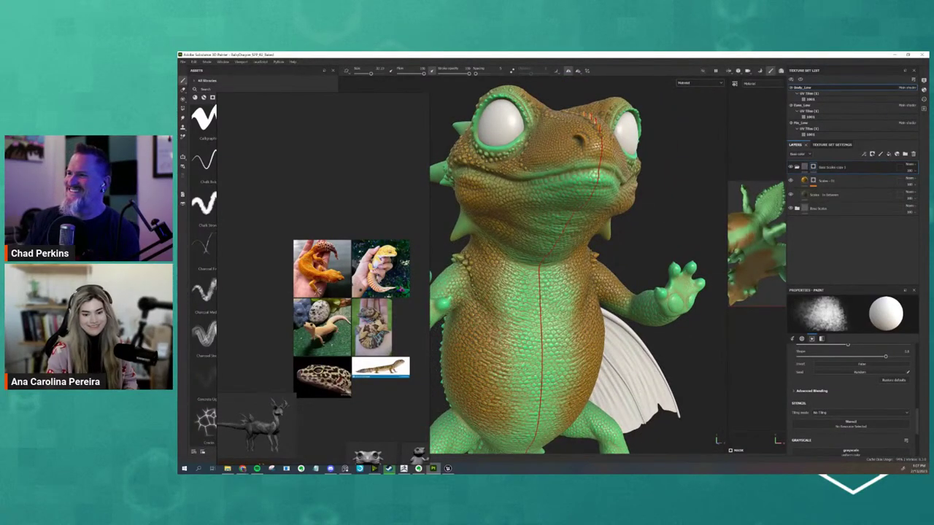
key("x")
left_click_drag(495, 314, 491, 426)
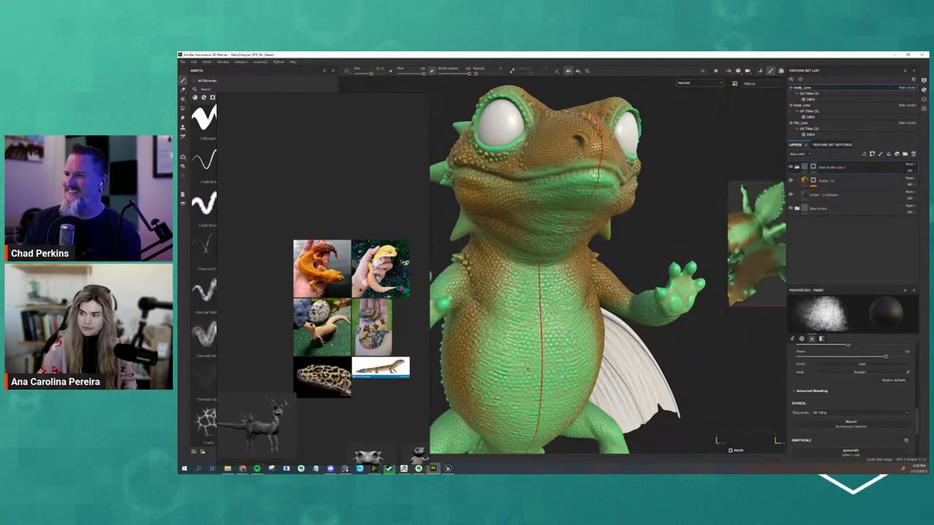
scroll(553, 383, "down", 3)
left_click_drag(553, 383, 551, 447, "alt")
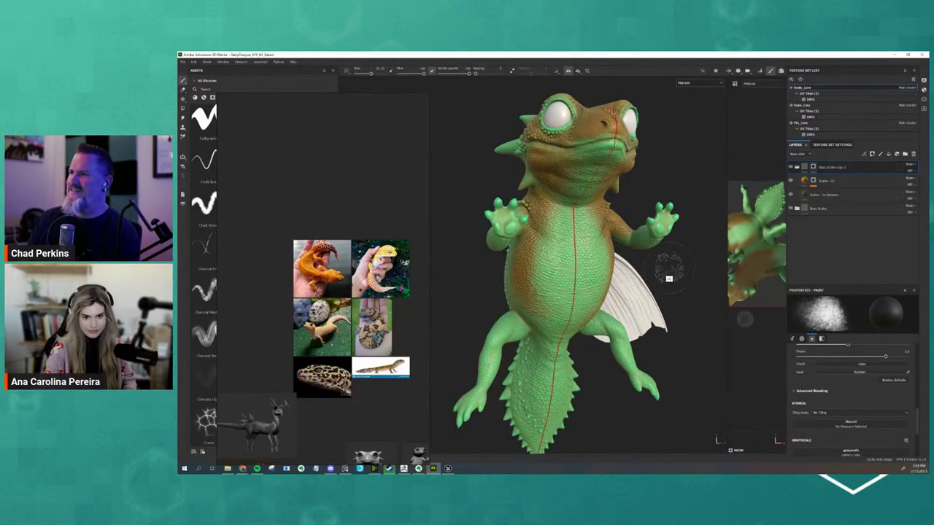
mouse_move(670, 267)
left_mouse_down("alt")
mouse_move(723, 281)
mouse_move(572, 292)
mouse_move(465, 243)
left_mouse_up("alt")
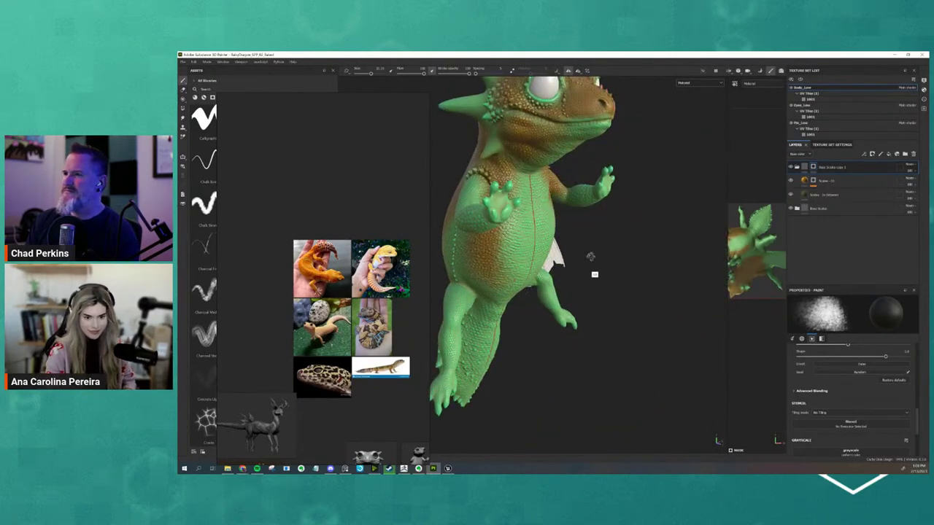
left_click_drag(590, 257, 576, 259, "alt")
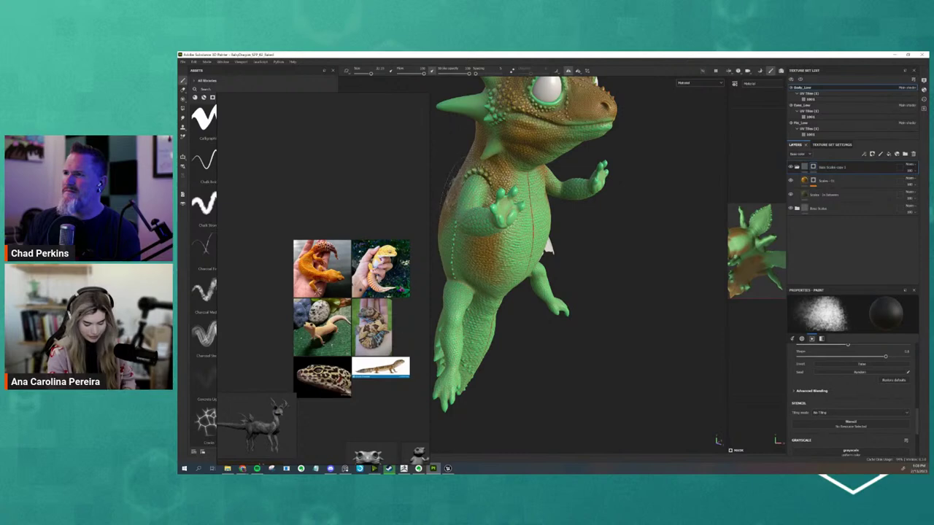
mouse_move(467, 183)
left_mouse_down()
mouse_move(478, 226)
mouse_move(456, 263)
mouse_move(456, 308)
left_mouse_up()
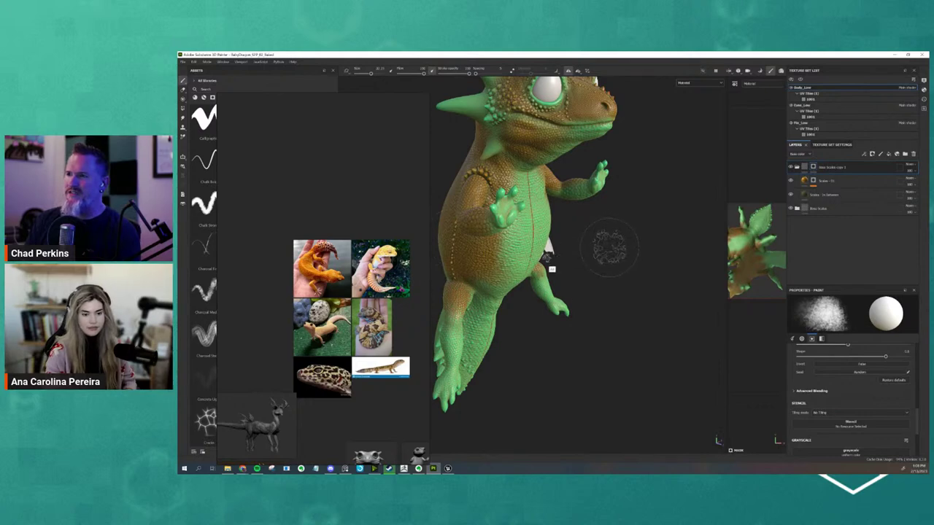
left_click_drag(609, 248, 613, 204, "alt")
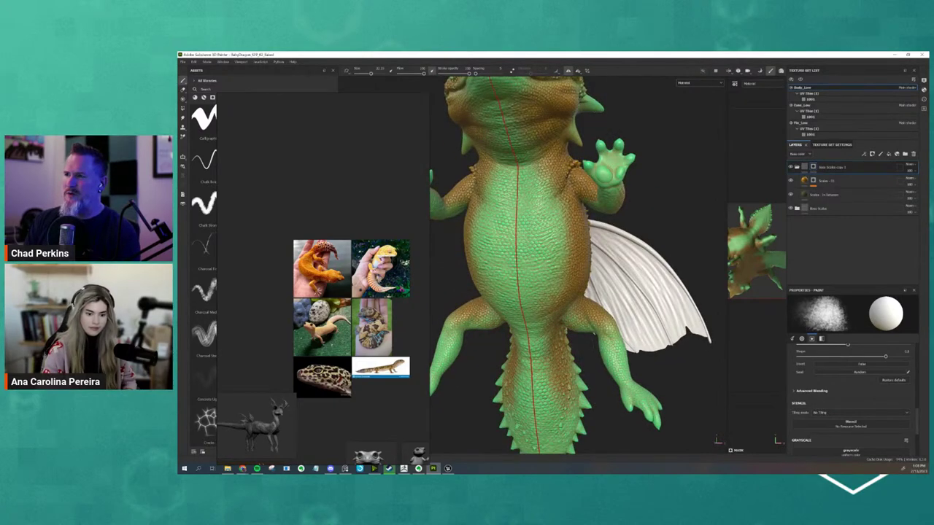
left_click_drag(605, 398, 603, 349, "alt")
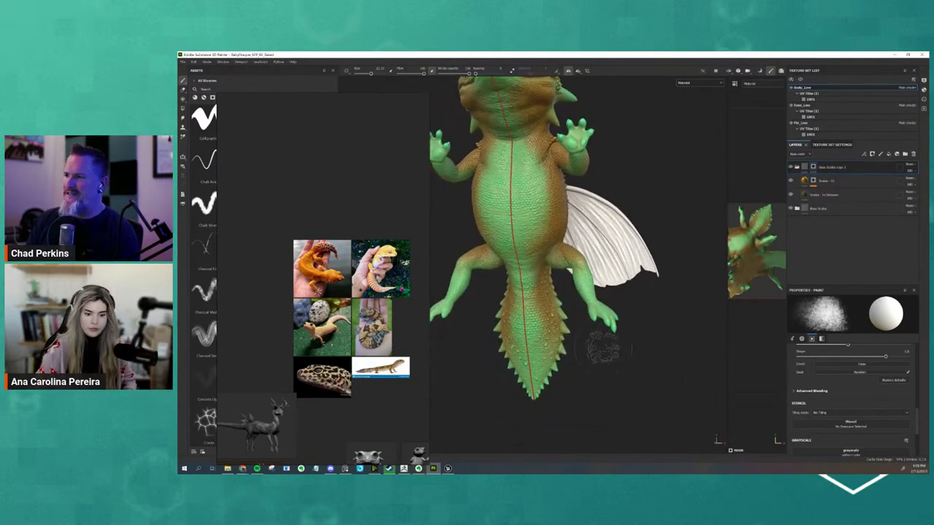
scroll(602, 351, "up", 2)
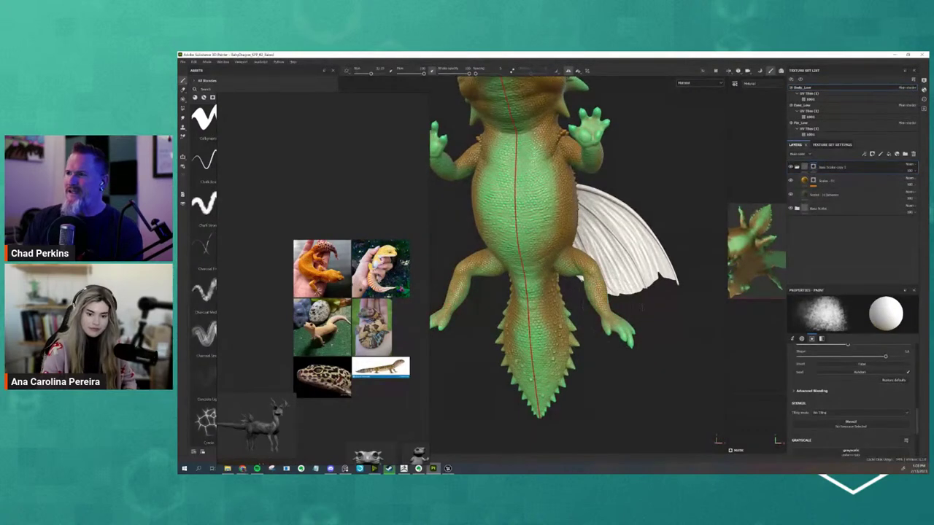
mouse_move(653, 200)
left_mouse_down("alt")
mouse_move(580, 143)
mouse_move(713, 141)
mouse_move(615, 155)
mouse_move(642, 159)
left_mouse_up("alt")
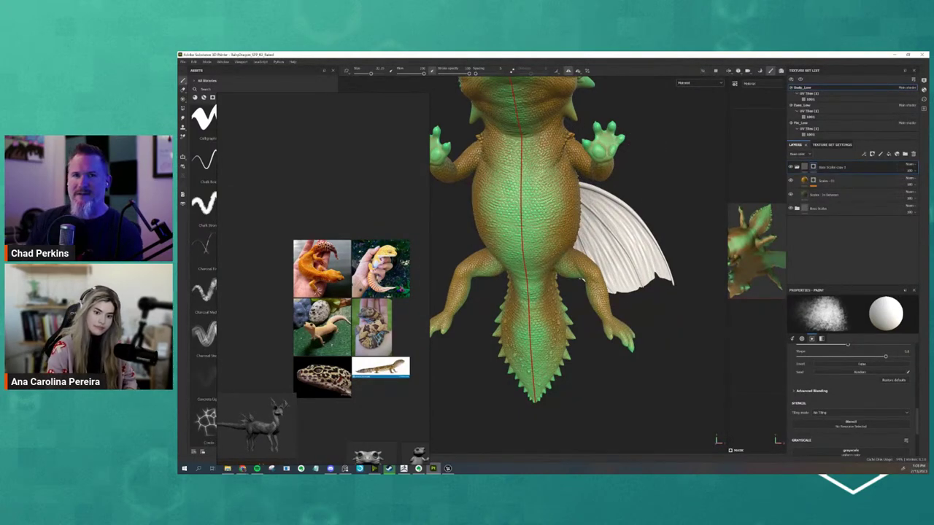
left_click_drag(657, 337, 628, 343, "alt")
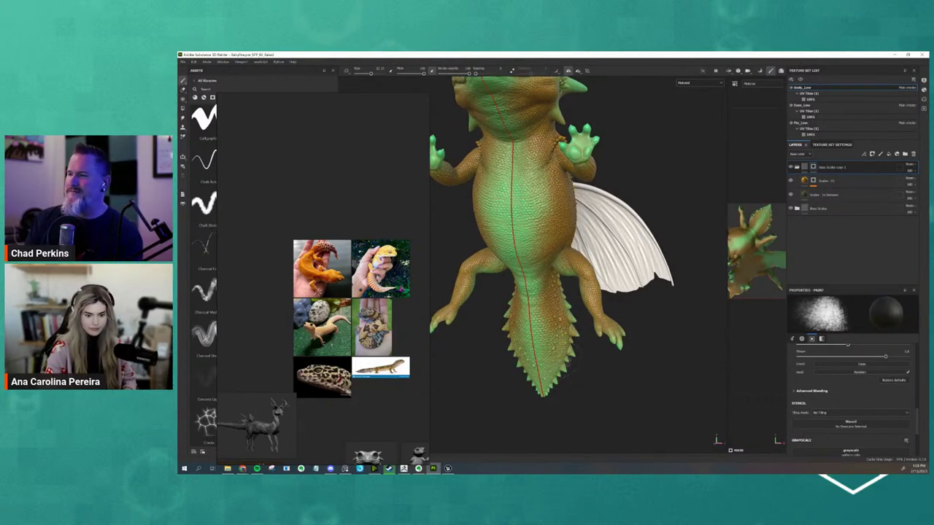
mouse_move(609, 383)
left_mouse_down("alt")
mouse_move(600, 381)
mouse_move(606, 405)
mouse_move(584, 377)
mouse_move(584, 415)
left_mouse_up("alt")
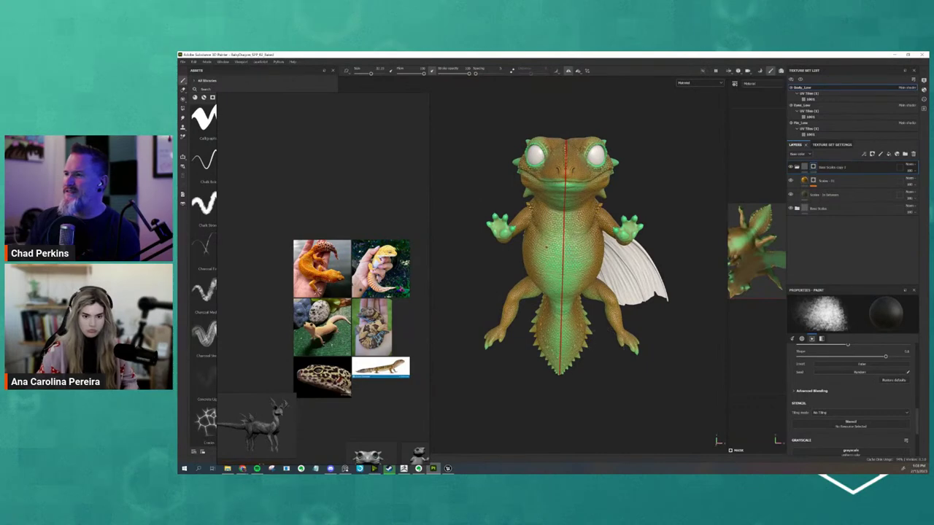
- Erase green symmetrically from the chest, eyes and snout
key("e")
left_click_drag(579, 216, 592, 256)
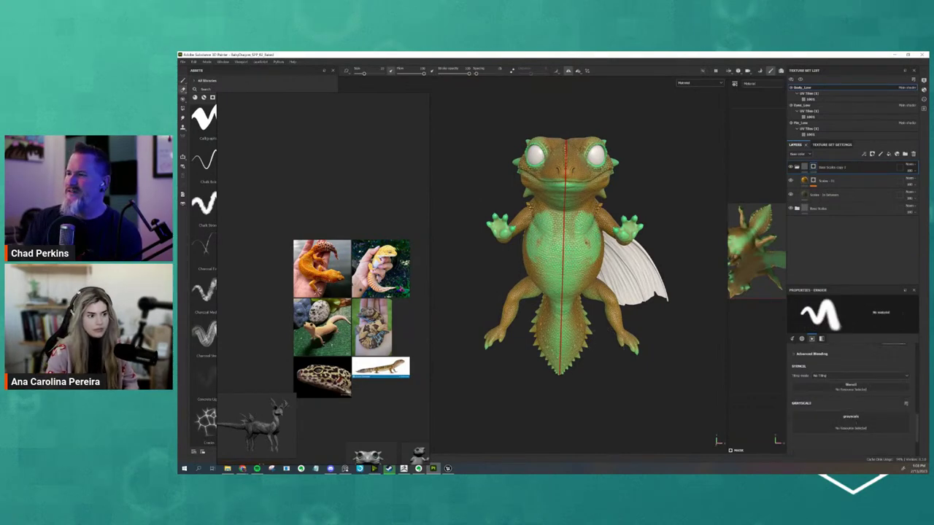
left_click_drag(536, 211, 551, 144)
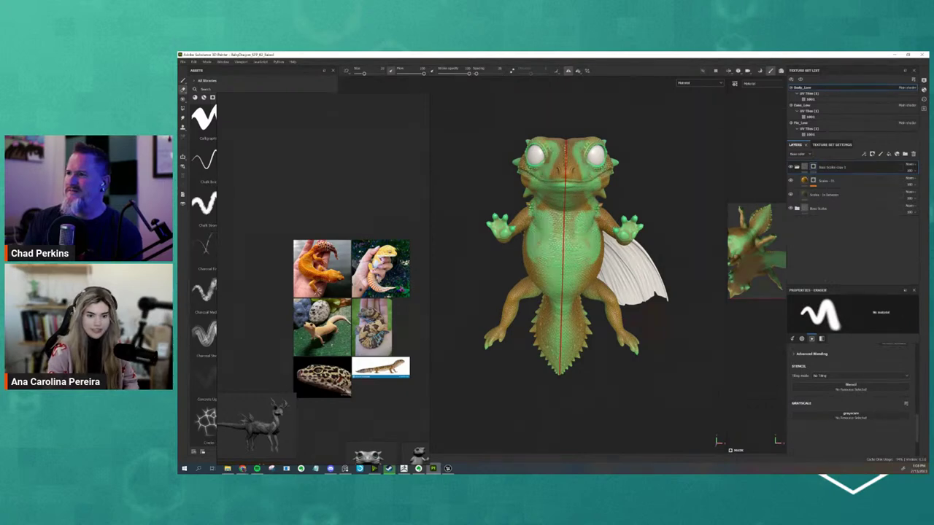
mouse_move(525, 179)
left_mouse_down()
mouse_move(552, 197)
mouse_move(555, 145)
left_mouse_up()
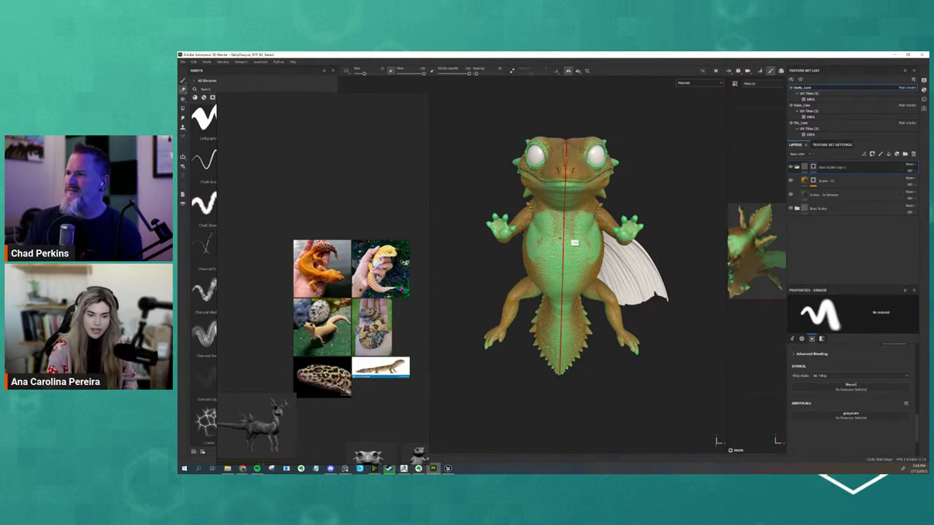
left_click_drag(574, 242, 549, 254)
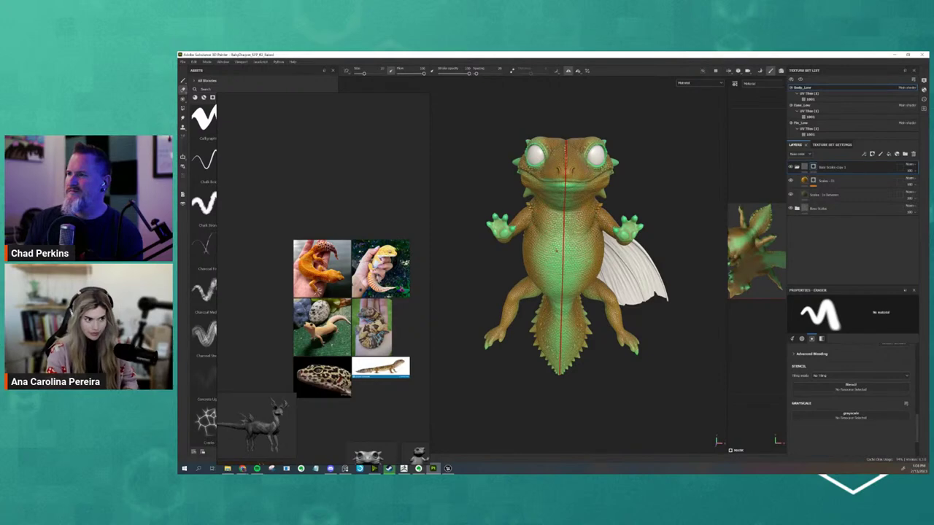
- Return to the regular Paint brush after cycling through projection and polygon-fill modes
key("1")
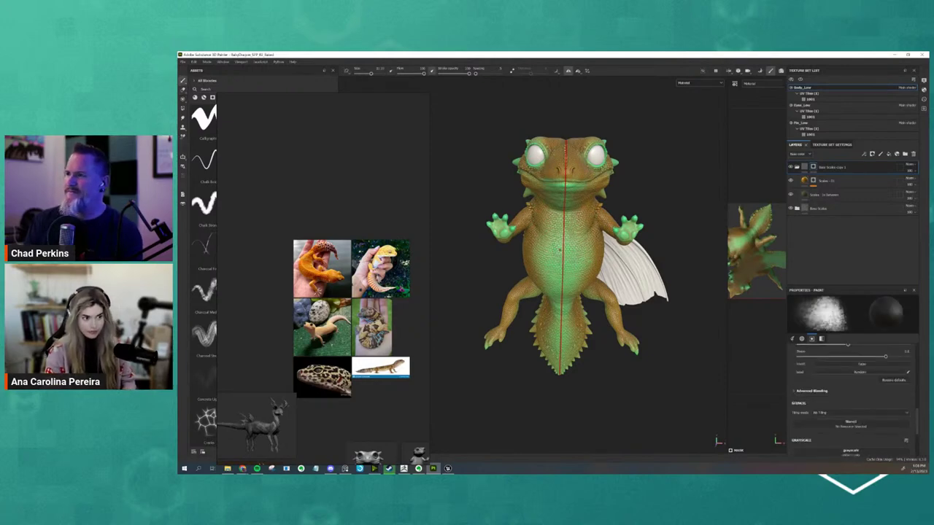
key("3")
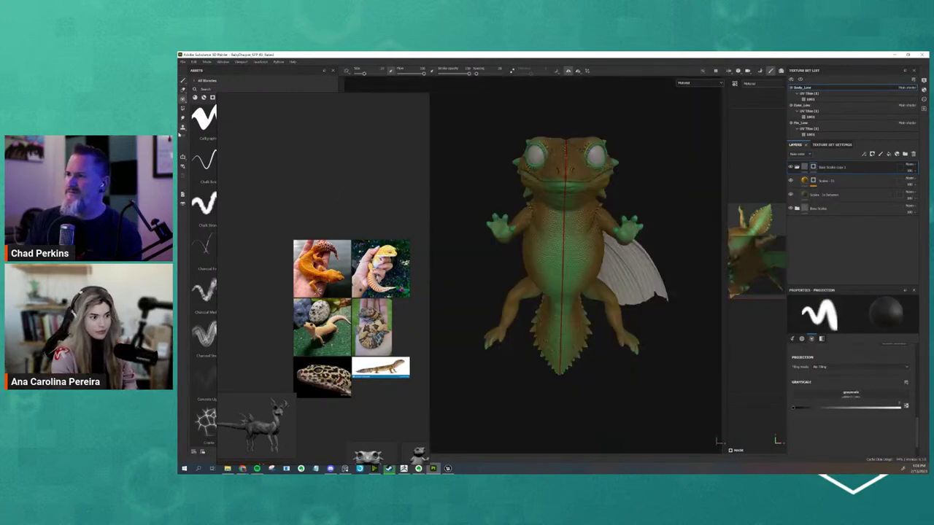
key("4")
key("1")
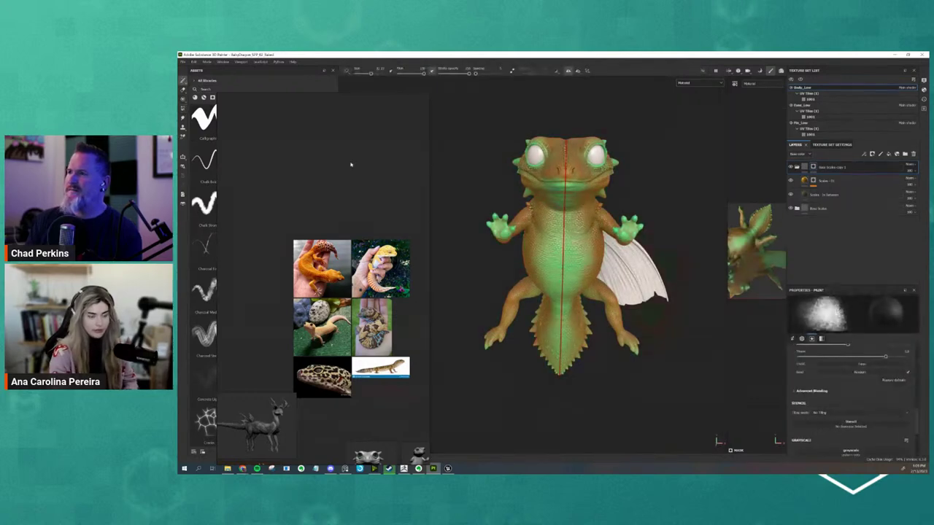
left_click_drag(618, 188, 615, 184, "alt")
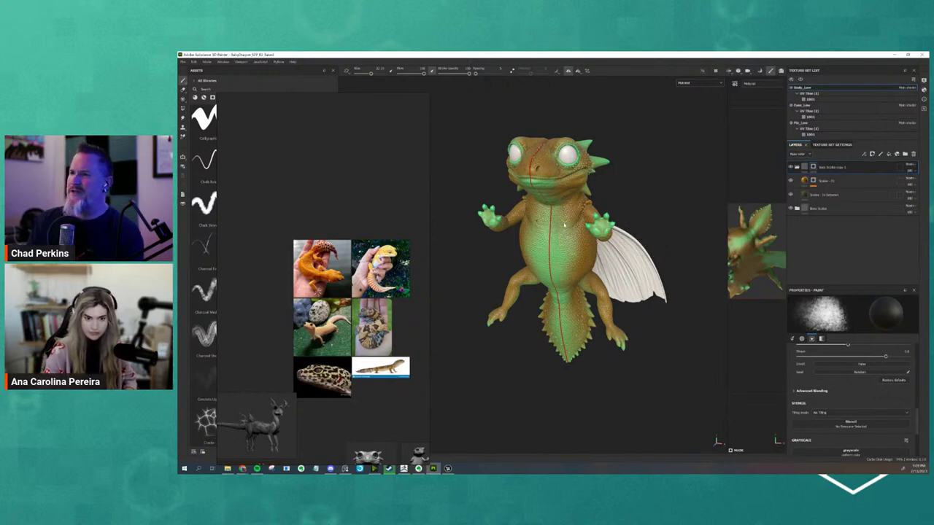
mouse_move(639, 197)
left_mouse_down("alt")
mouse_move(488, 216)
mouse_move(647, 204)
left_mouse_up("alt")
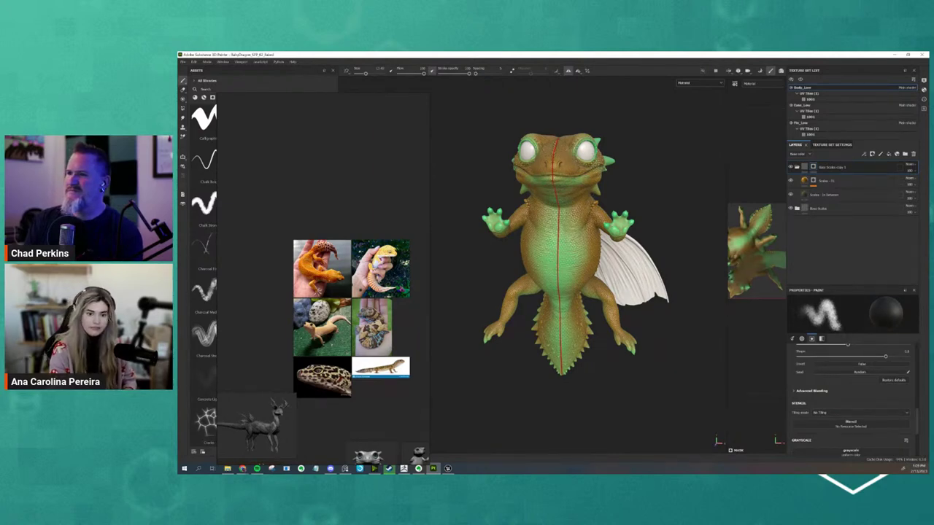
scroll(841, 407, "up", 1)
scroll(841, 407, "up", 1)
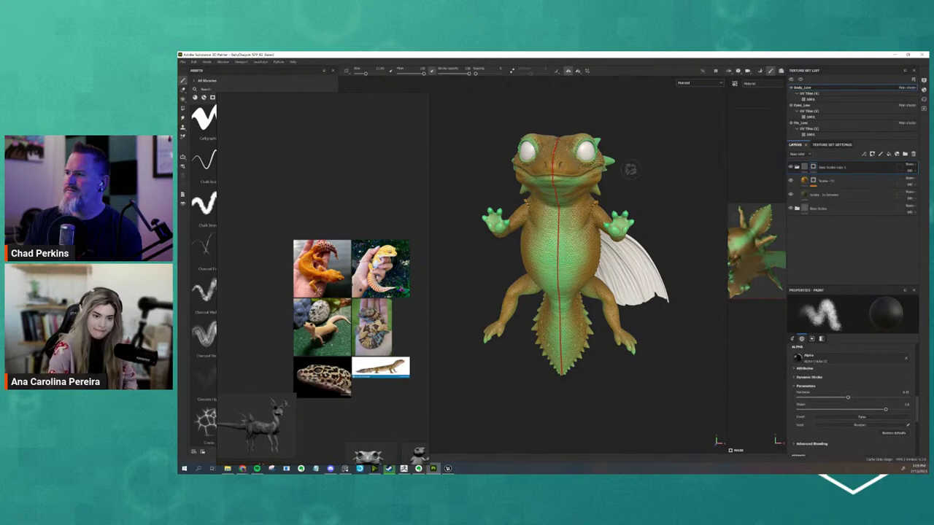
mouse_move(624, 168)
left_mouse_down("alt")
mouse_move(589, 173)
mouse_move(664, 197)
mouse_move(652, 180)
mouse_move(525, 247)
mouse_move(691, 306)
left_mouse_up("alt")
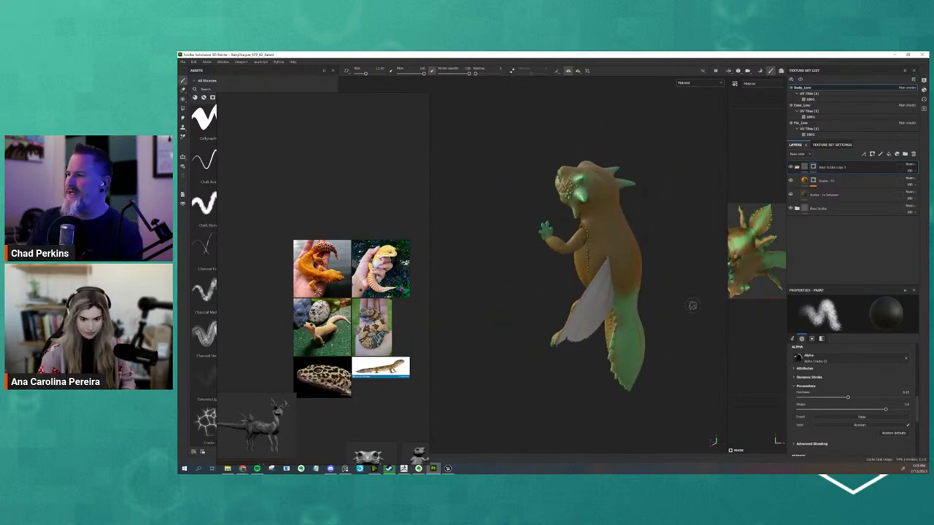
left_click_drag(637, 287, 649, 292, "alt")
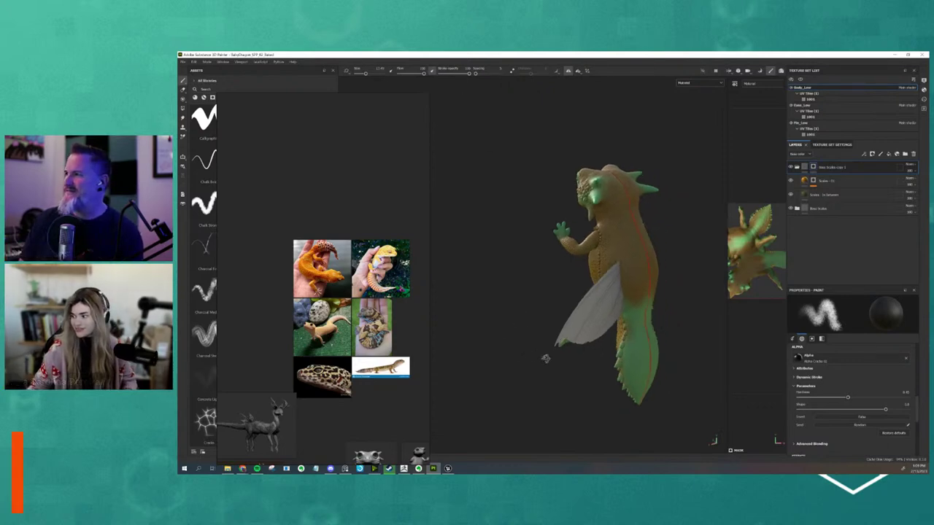
left_click_drag(515, 350, 656, 353, "alt")
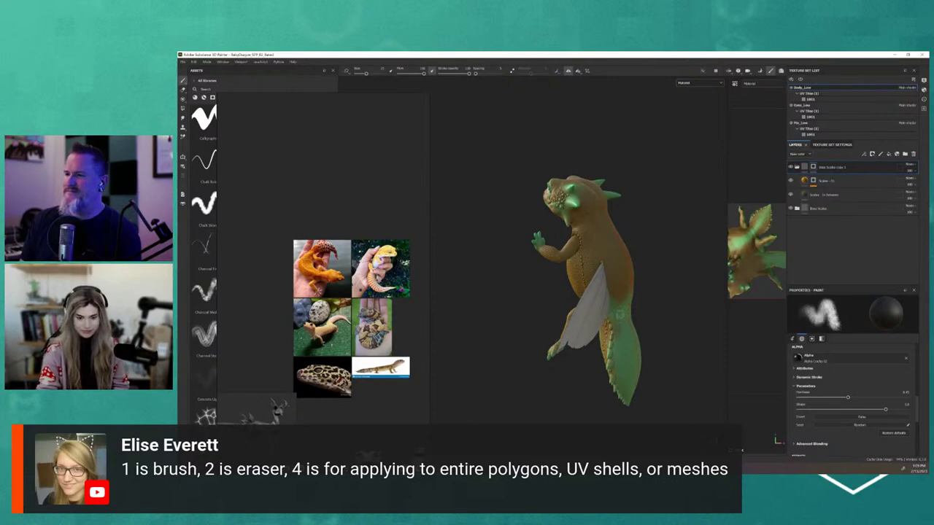
left_click_drag(657, 317, 633, 404, "alt")
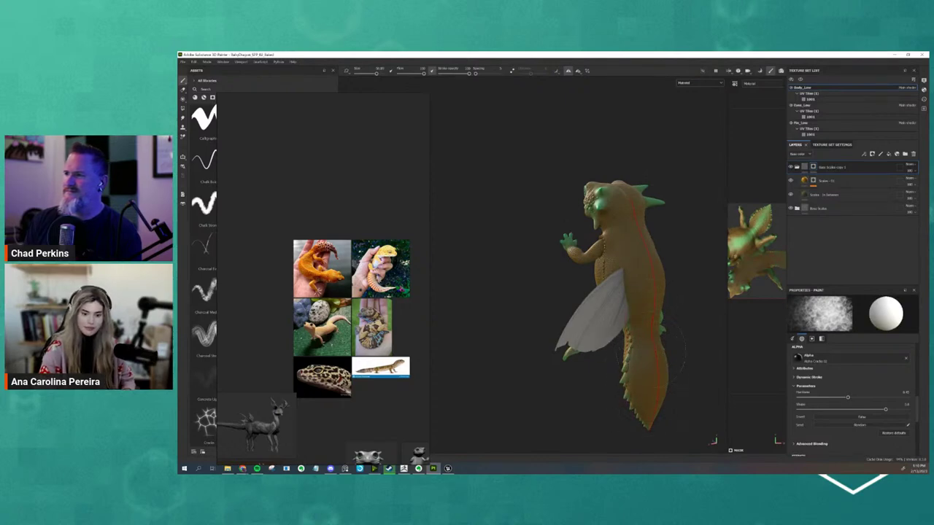
mouse_move(645, 428)
left_mouse_down("alt")
mouse_move(468, 298)
mouse_move(542, 261)
left_mouse_up("alt")
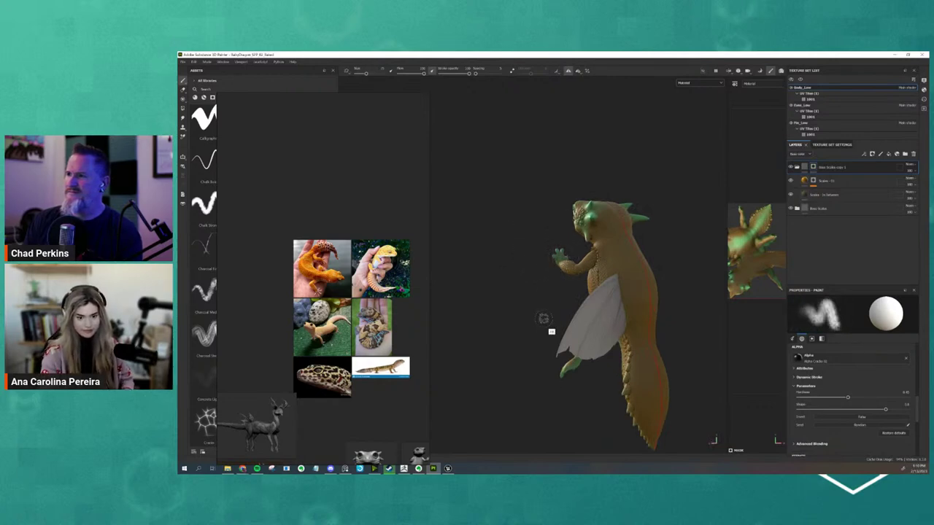
left_click_drag(553, 329, 494, 337, "alt")
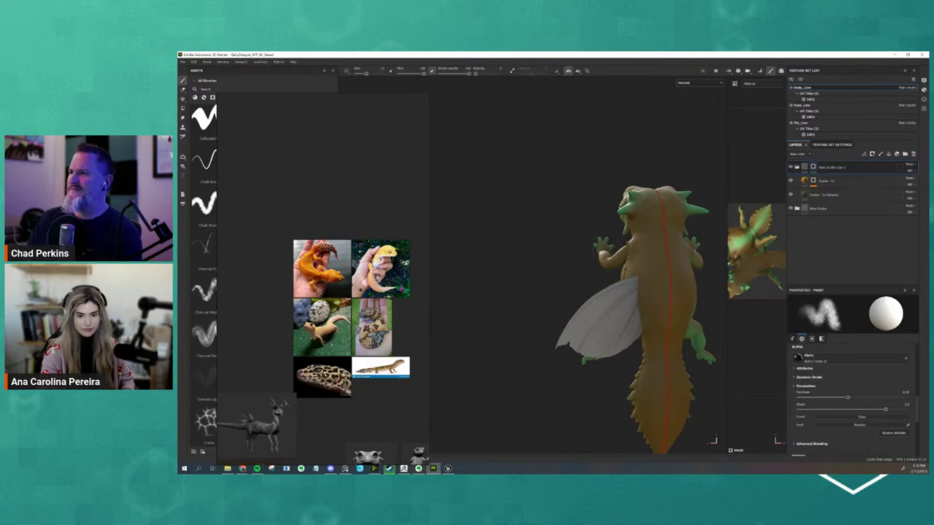
mouse_move(592, 276)
left_mouse_down("alt")
mouse_move(835, 255)
mouse_move(684, 321)
left_mouse_up("alt")
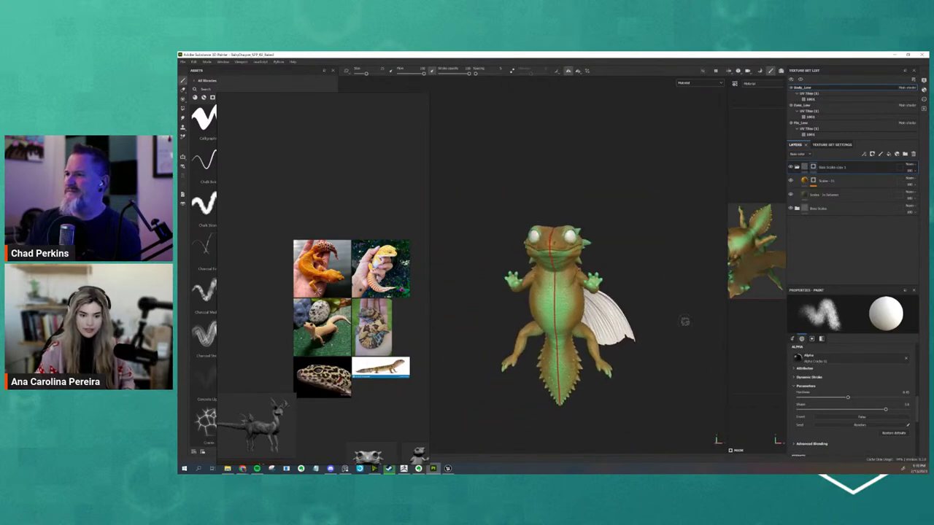
left_click_drag(648, 259, 671, 254, "alt")
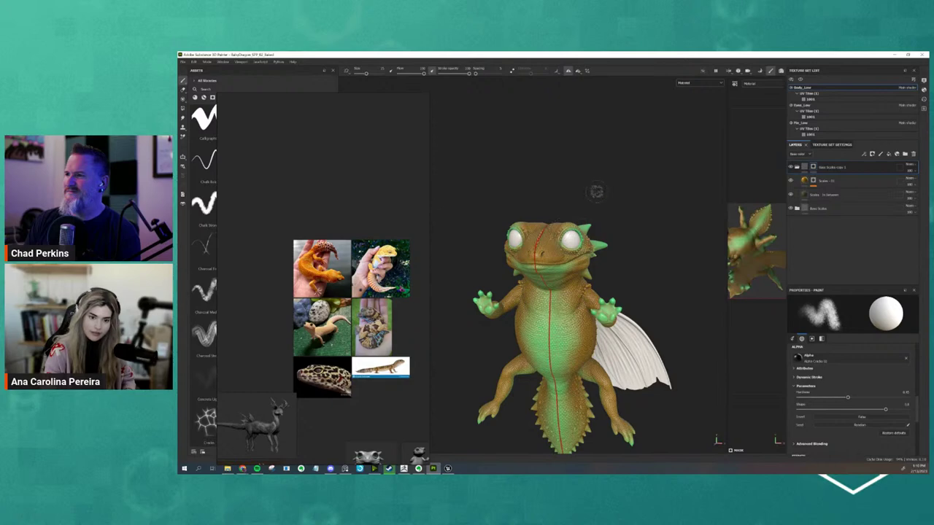
mouse_move(596, 191)
left_mouse_down("alt")
mouse_move(566, 222)
mouse_move(611, 188)
mouse_move(657, 182)
left_mouse_up("alt")
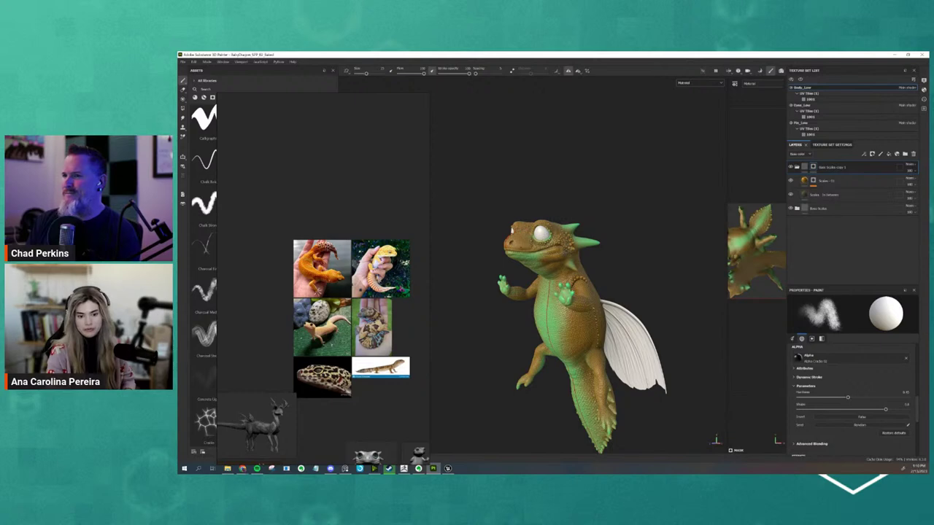
left_click_drag(602, 267, 569, 267, "alt")
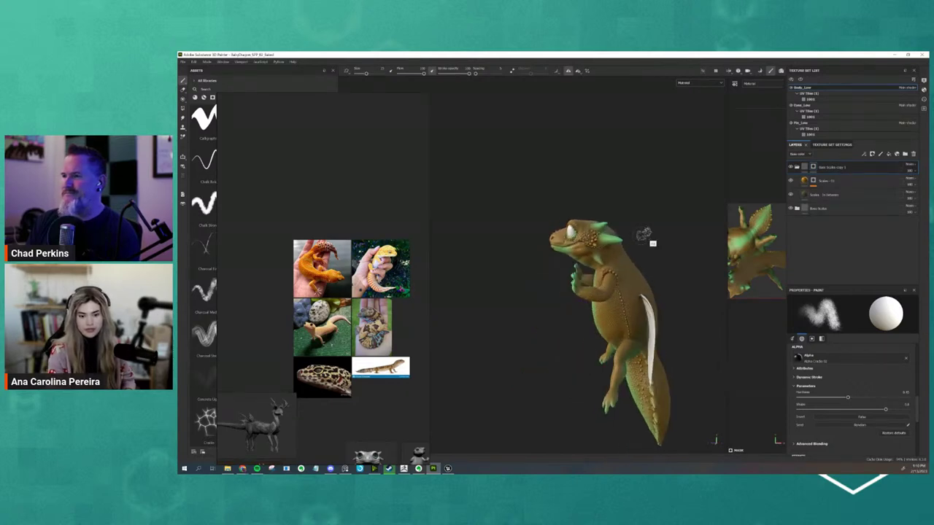
left_click_drag(650, 241, 707, 248, "alt")
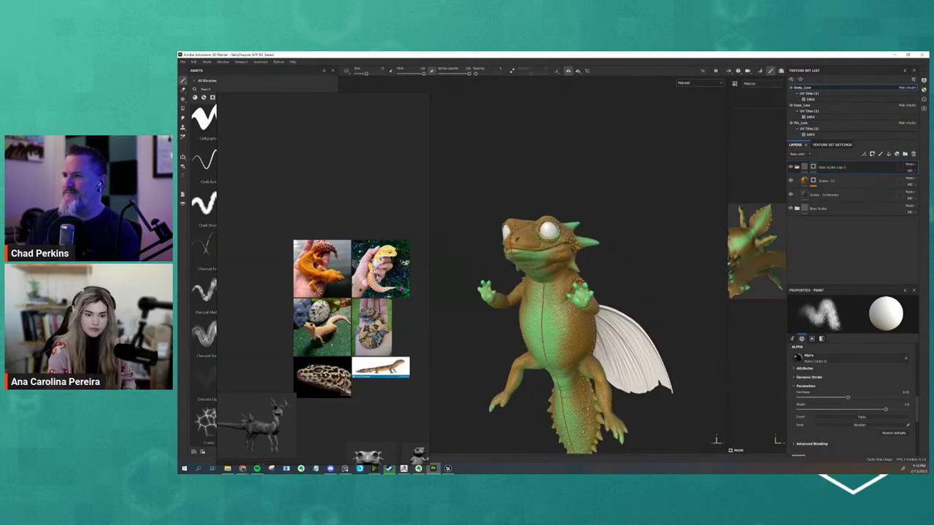
mouse_move(597, 242)
left_mouse_down("alt")
mouse_move(609, 287)
mouse_move(621, 267)
left_mouse_up("alt")
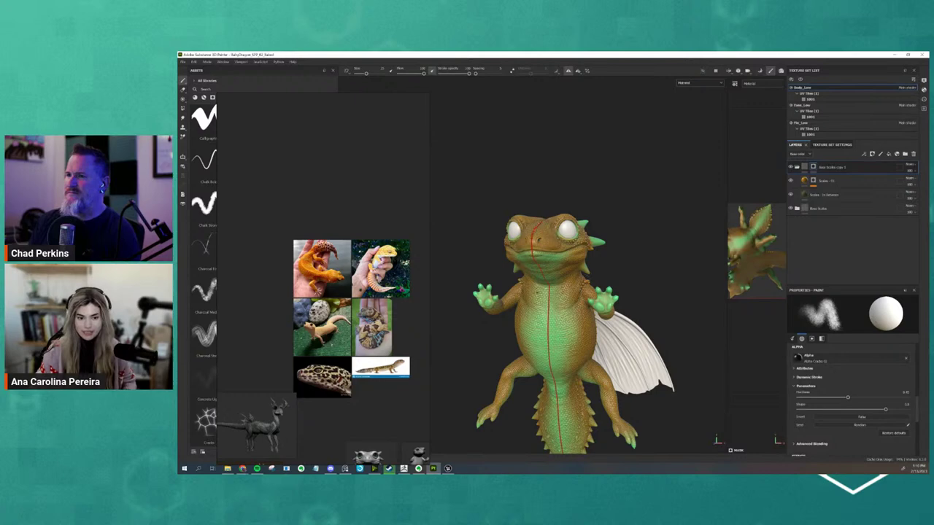
mouse_move(608, 282)
left_mouse_down("alt")
mouse_move(574, 227)
mouse_move(579, 251)
left_mouse_up("alt")
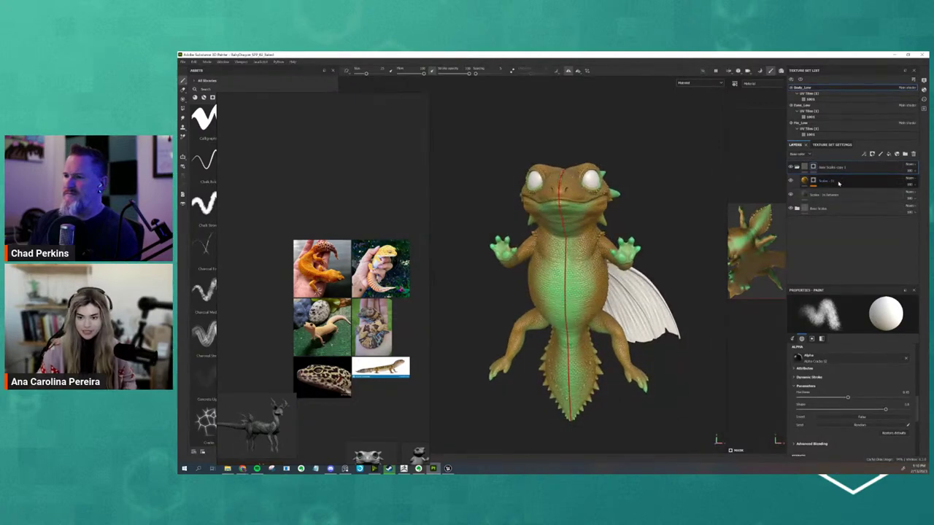
- Change the Base Scales fill colour from teal-green to golden yellow
left_click(790, 208)
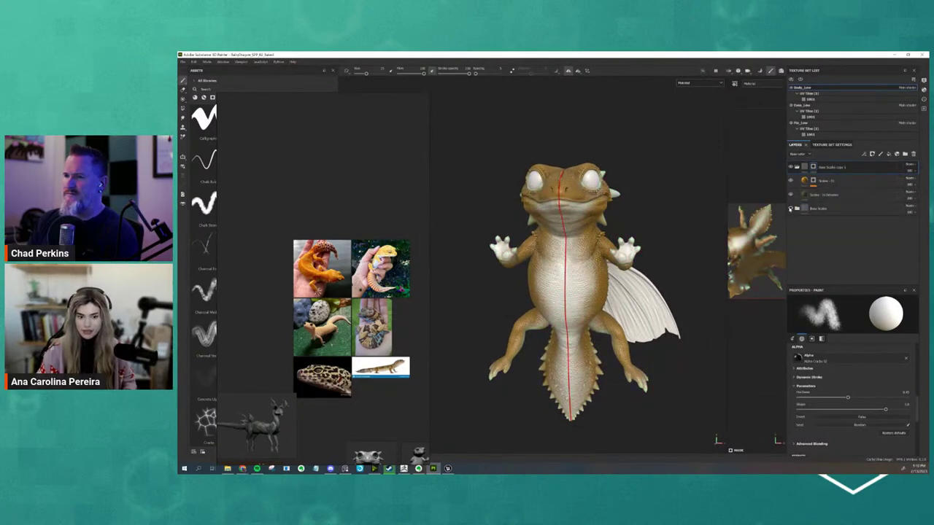
left_click(790, 209)
left_click(797, 209)
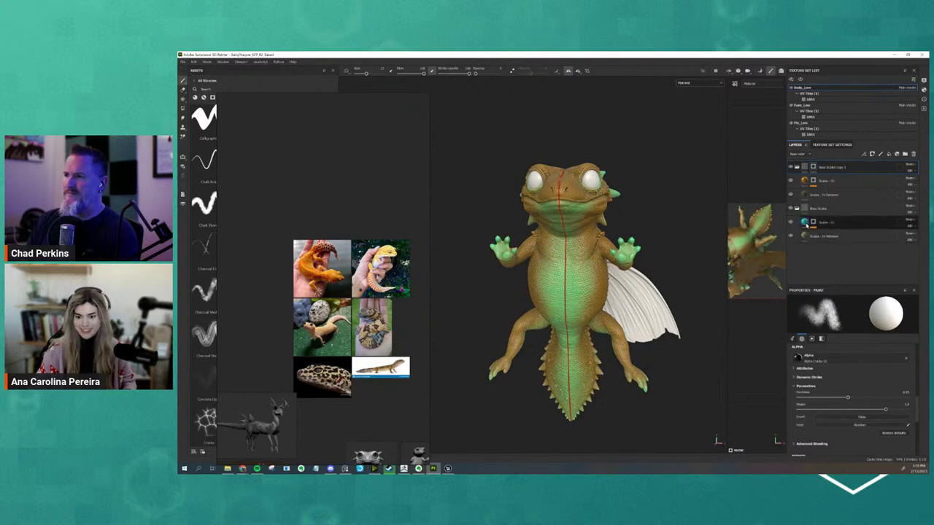
left_click(806, 222)
left_click(848, 359)
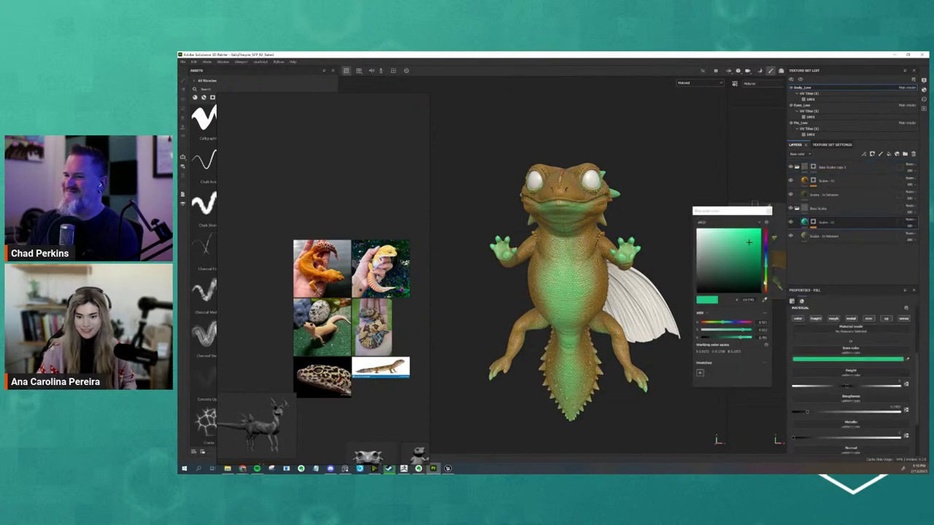
left_click_drag(765, 283, 764, 286)
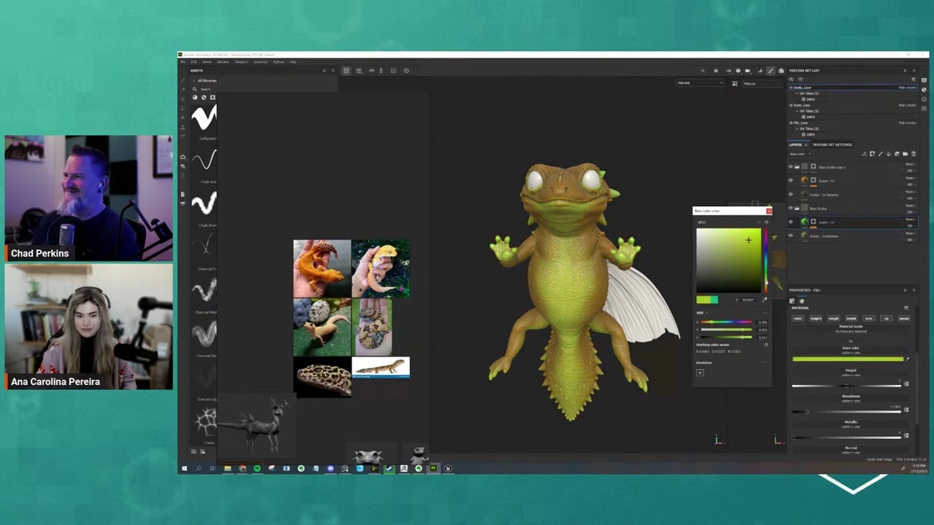
left_click(734, 240)
mouse_move(735, 239)
left_mouse_down()
mouse_move(744, 241)
mouse_move(737, 235)
left_mouse_up()
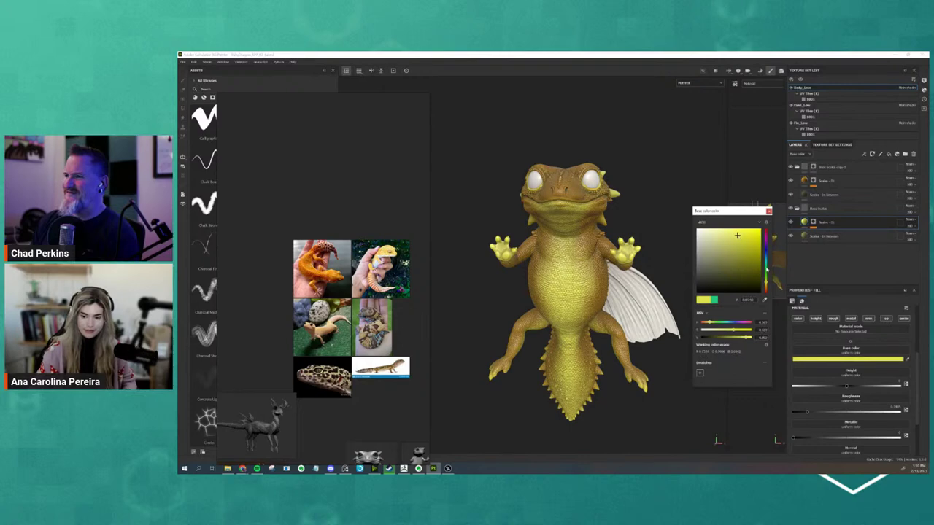
left_click_drag(766, 283, 765, 280)
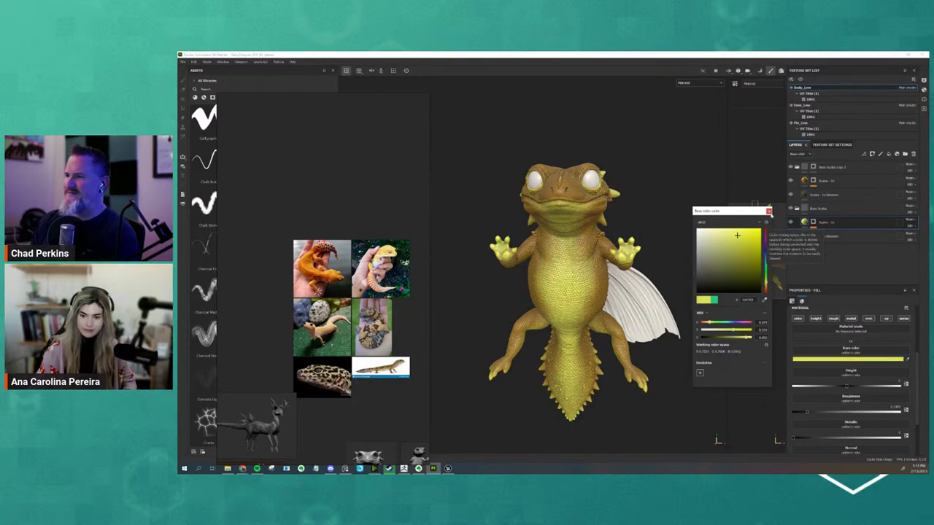
- Darken the orange Base color of the Scales - 01 layer
left_click(803, 248)
left_click(825, 180)
left_click(821, 358)
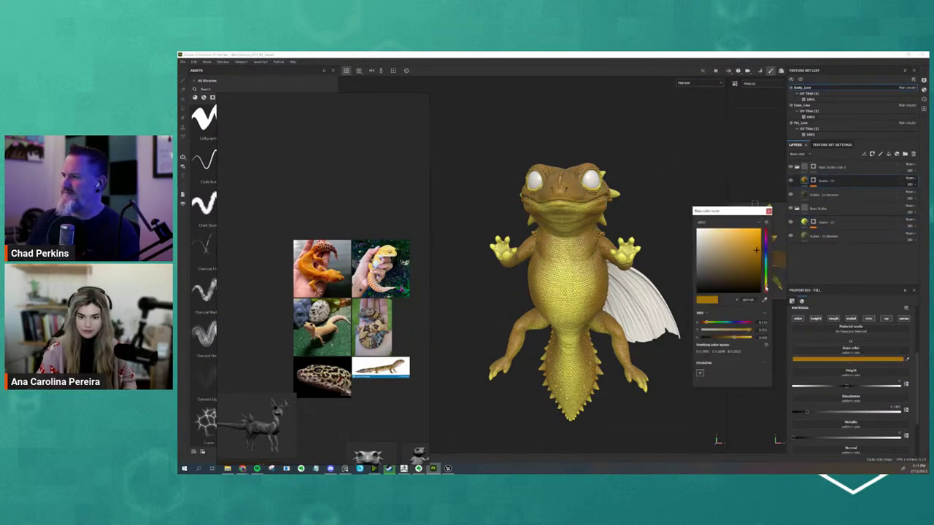
left_click_drag(766, 287, 766, 286)
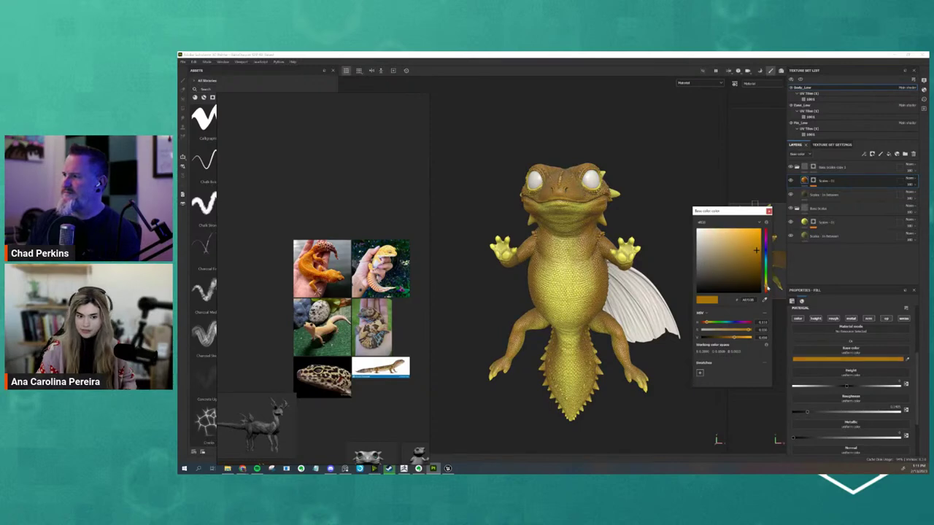
left_click(768, 211)
mouse_move(846, 359)
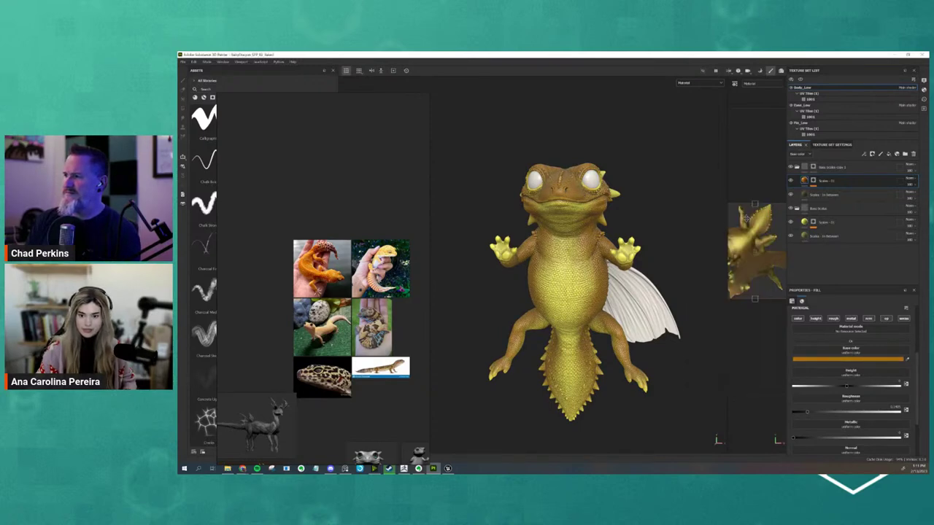
- Check the new colours from a frontal view and collapse the Base Scales folders
left_click_drag(730, 265, 673, 244, "alt")
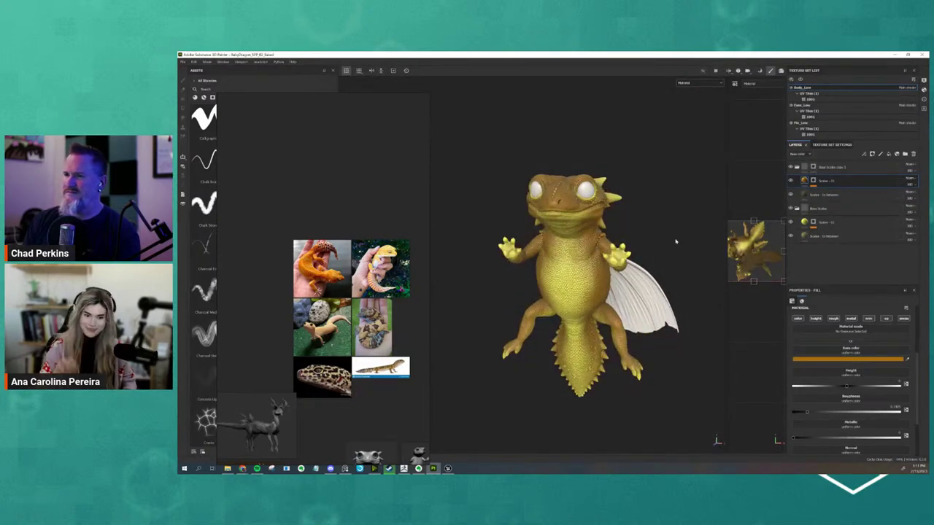
mouse_move(645, 154)
left_mouse_down("alt")
mouse_move(696, 156)
mouse_move(630, 209)
mouse_move(725, 213)
left_mouse_up("alt")
scroll(630, 208, "up", 2)
left_click(797, 167)
left_click(796, 180)
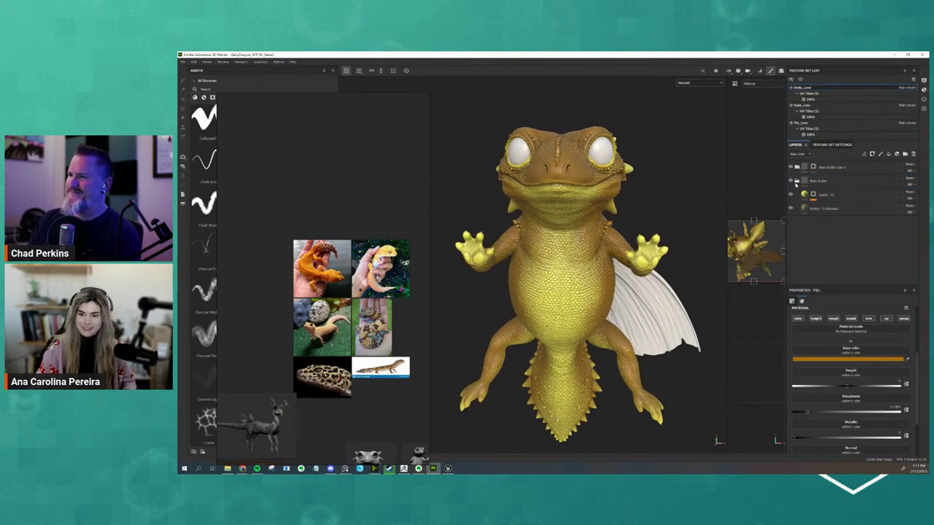
- Duplicate the scale folder as Base Scales copy 2 and set its Scales colour to reddish orange
key("1")
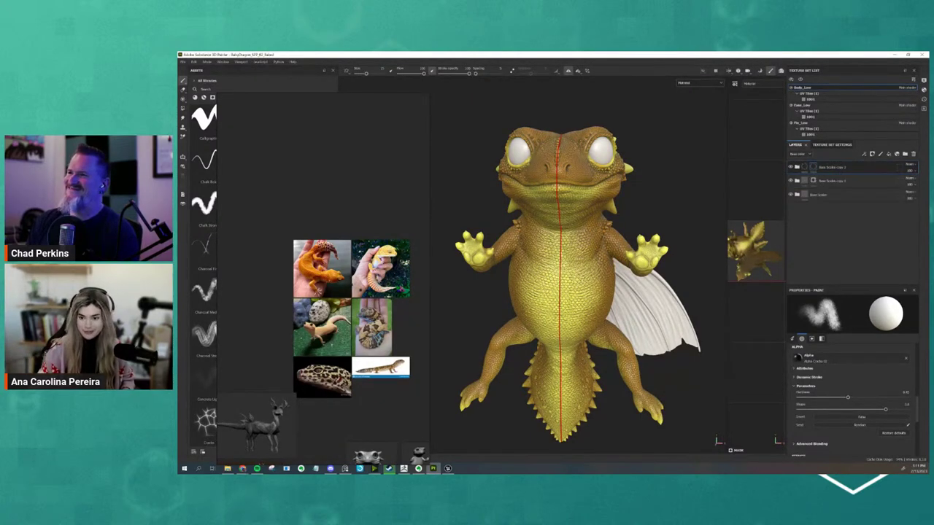
key("ctrl+d")
left_click(804, 167)
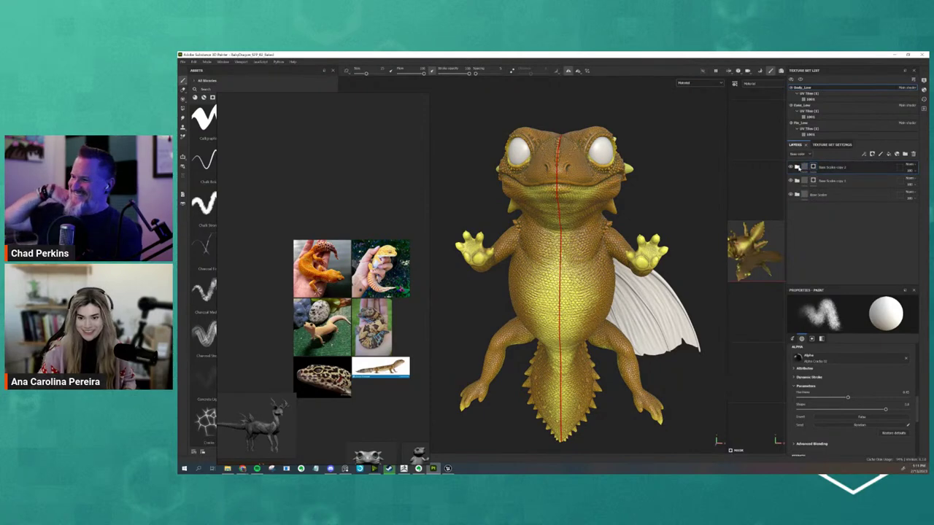
left_click(805, 181)
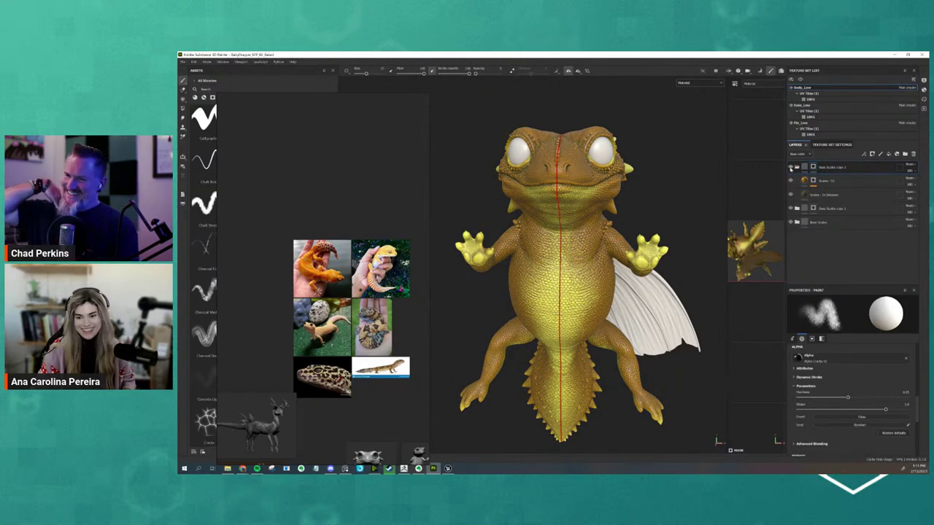
left_click(804, 181)
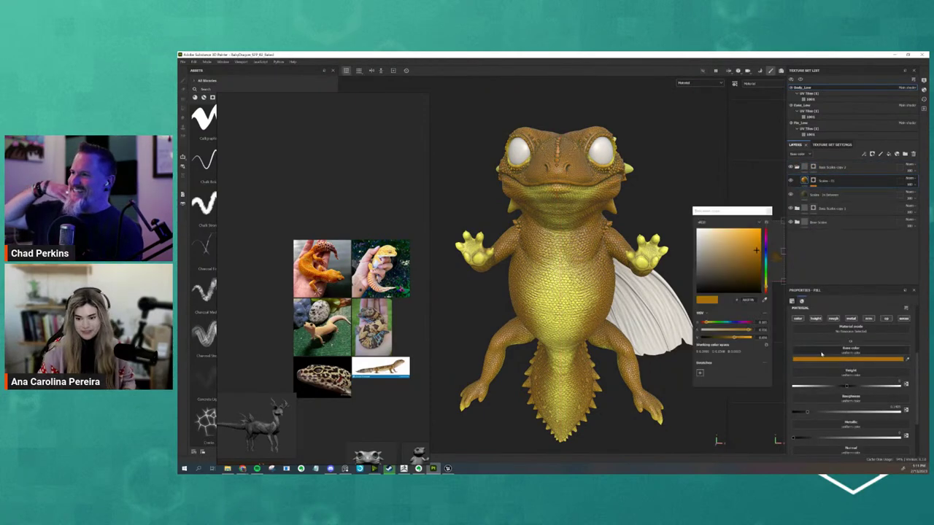
left_click(850, 359)
left_click_drag(765, 283, 765, 290)
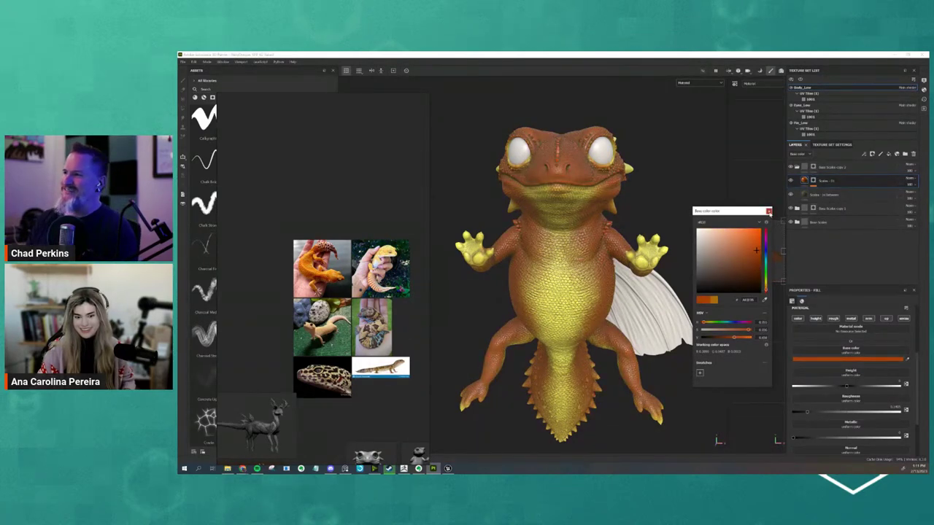
- Add a black mask to the Base Scales copy 2 folder
left_click(768, 211)
left_click(830, 168)
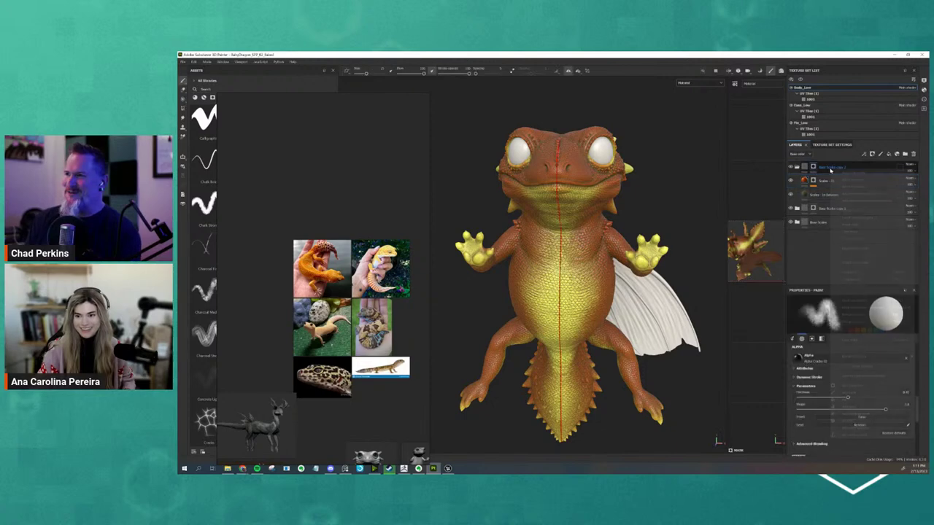
left_click(854, 219)
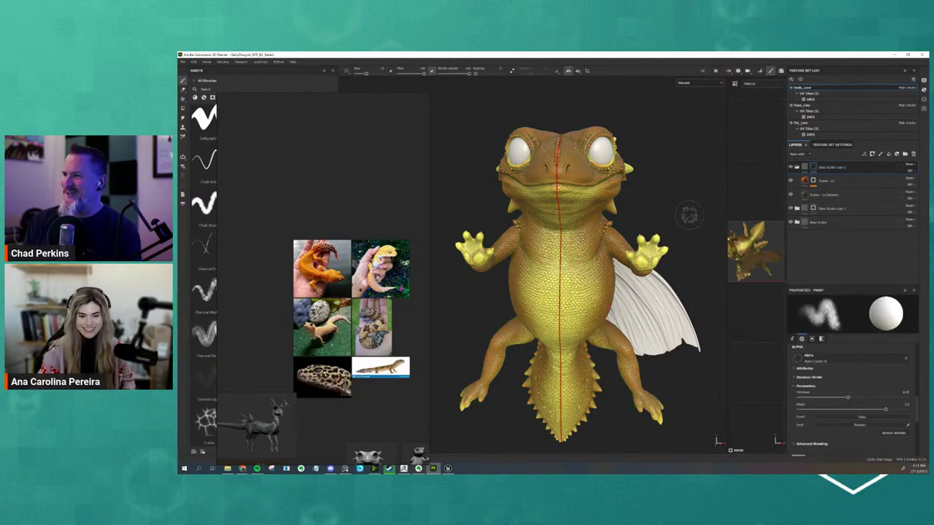
left_click_drag(625, 214, 642, 211, "alt")
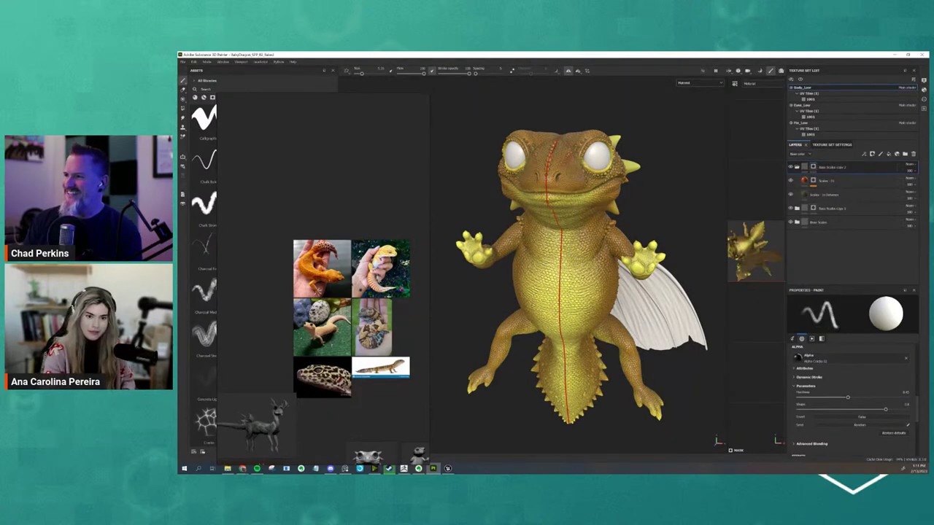
left_click_drag(673, 205, 663, 202, "alt")
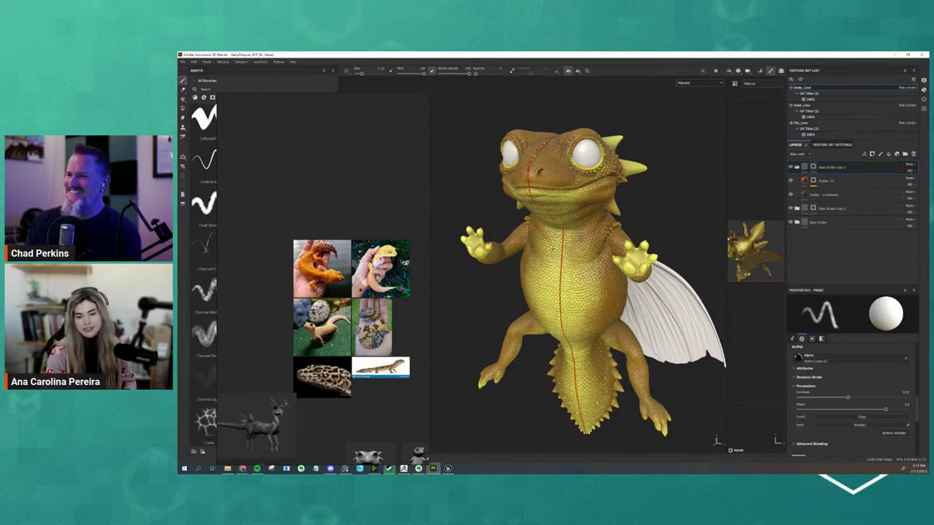
mouse_move(655, 211)
left_mouse_down("alt")
mouse_move(592, 223)
mouse_move(621, 317)
left_mouse_up("alt")
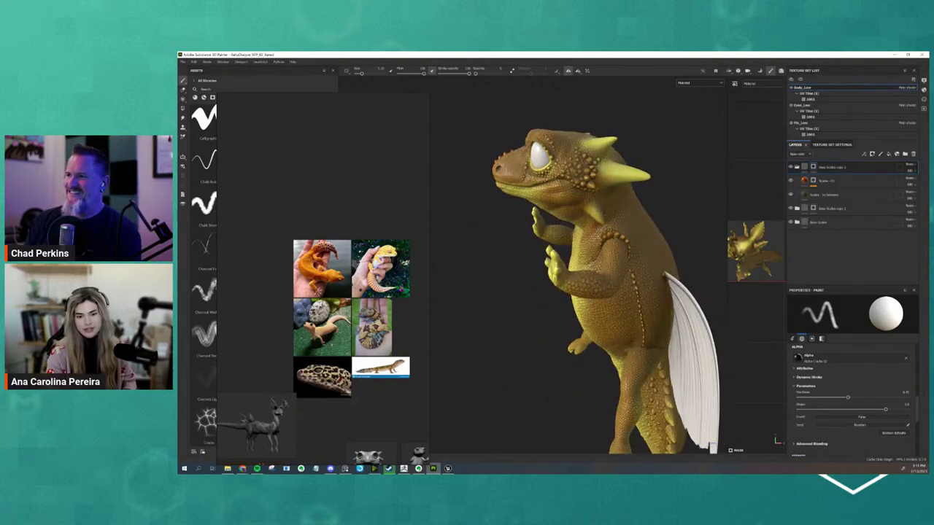
left_click_drag(658, 188, 715, 441, "alt")
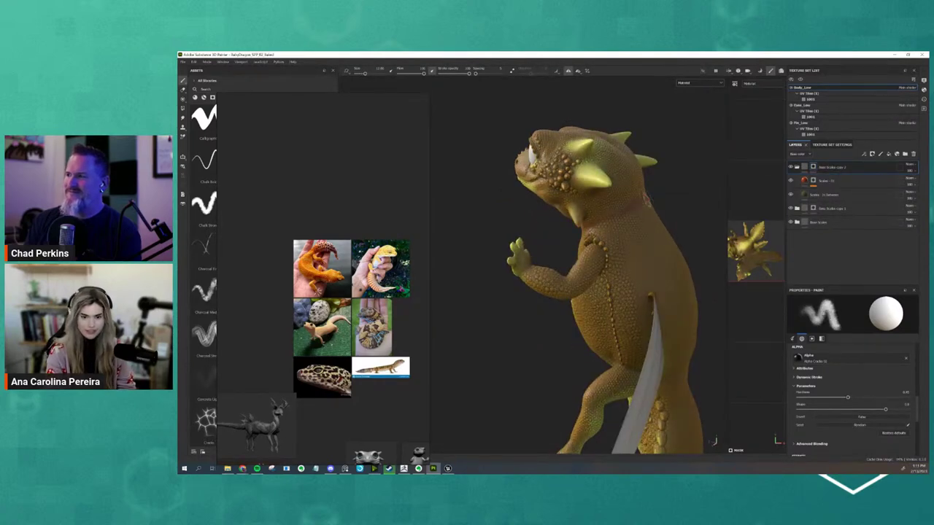
mouse_move(666, 200)
left_mouse_down("alt")
mouse_move(682, 211)
mouse_move(649, 226)
left_mouse_up("alt")
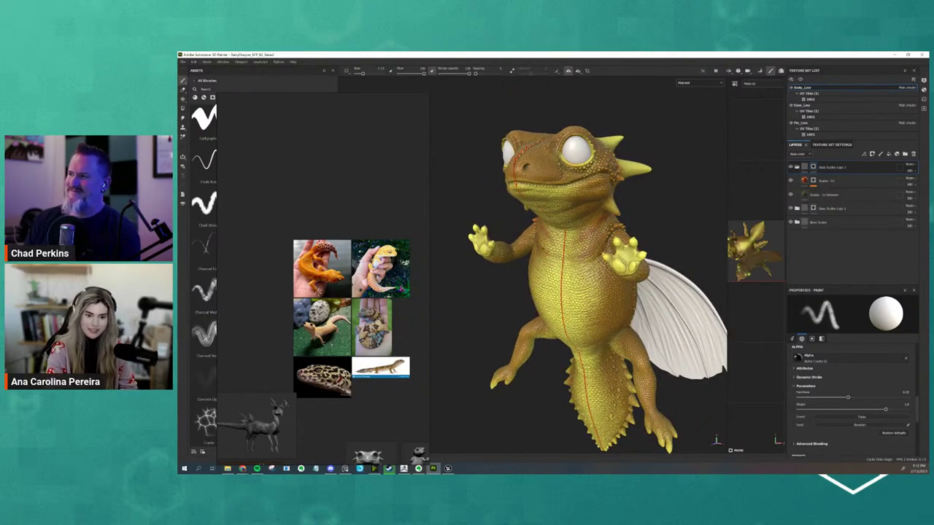
left_click_drag(707, 215, 544, 276, "alt")
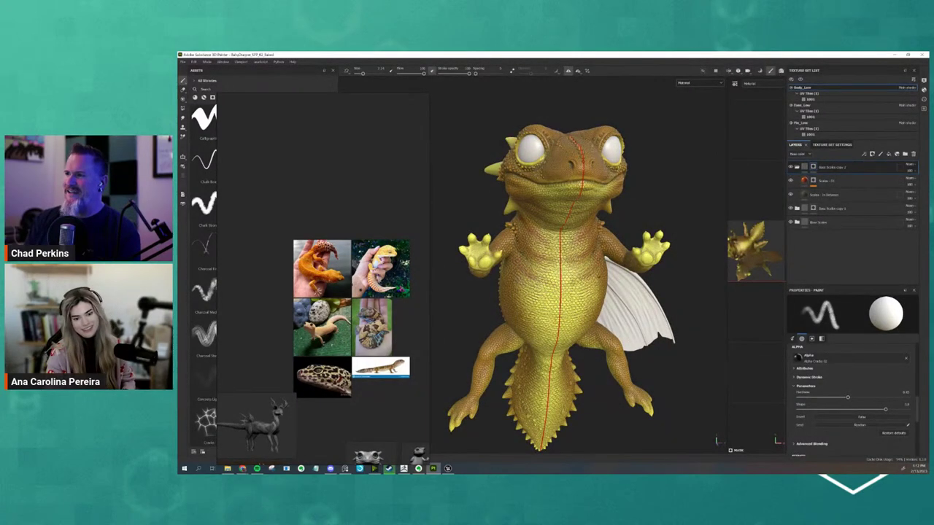
left_click_drag(658, 205, 584, 242, "alt")
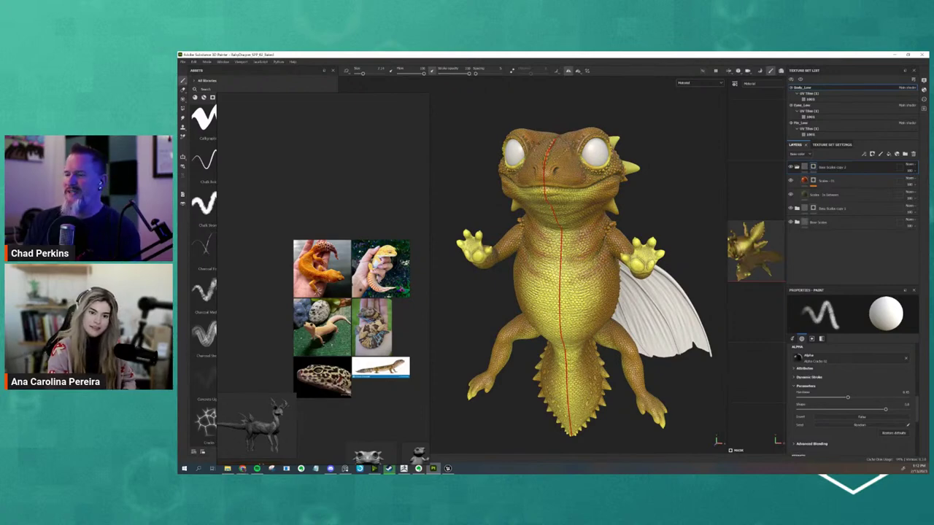
left_click_drag(648, 167, 583, 171, "alt")
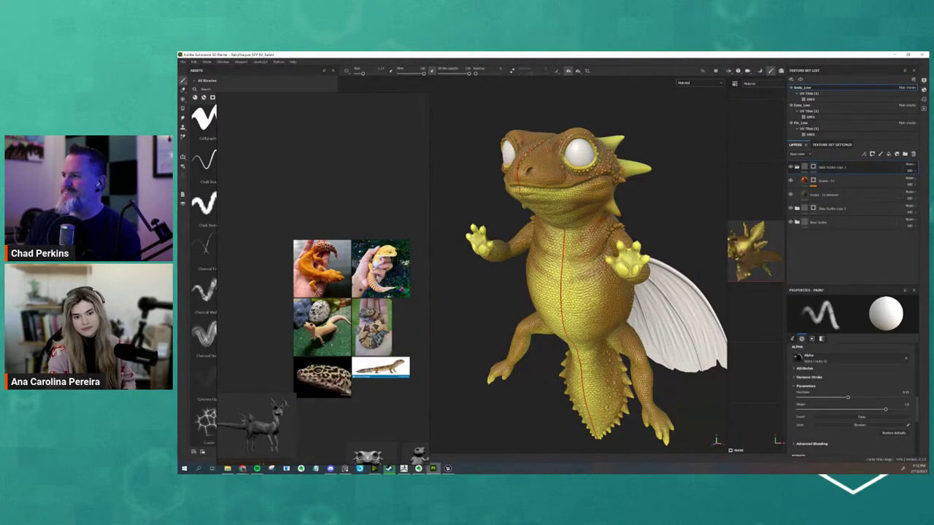
left_click_drag(646, 146, 646, 167, "alt")
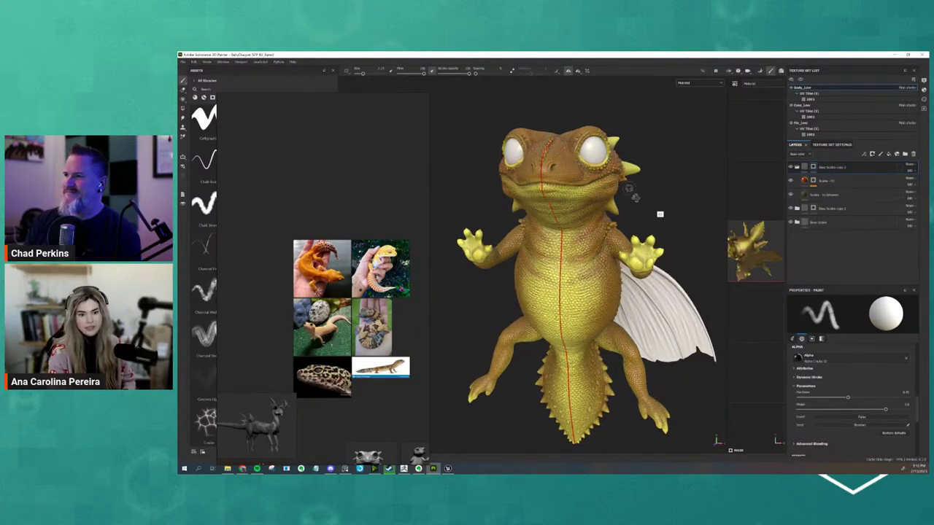
left_click_drag(659, 208, 642, 212, "alt")
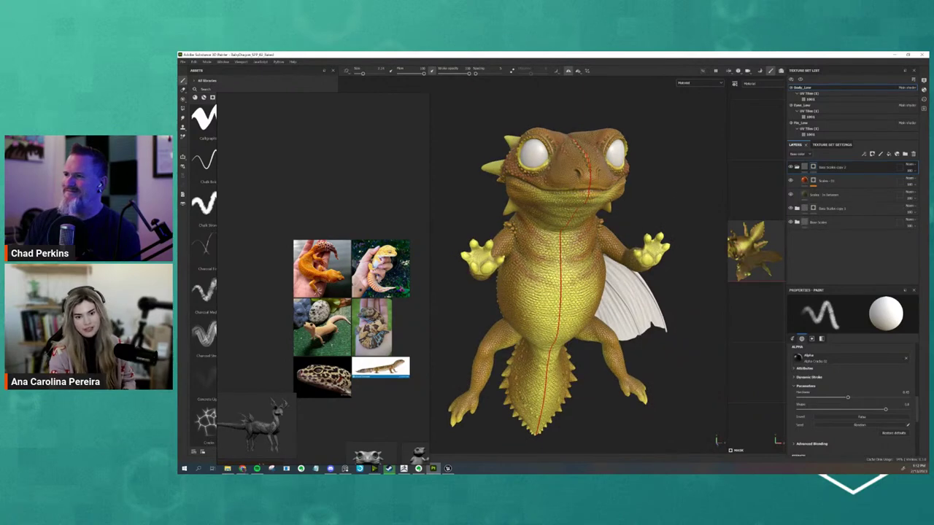
mouse_move(566, 108)
left_mouse_down("alt")
mouse_move(600, 142)
mouse_move(590, 98)
mouse_move(650, 171)
mouse_move(597, 169)
mouse_move(591, 237)
left_mouse_up("alt")
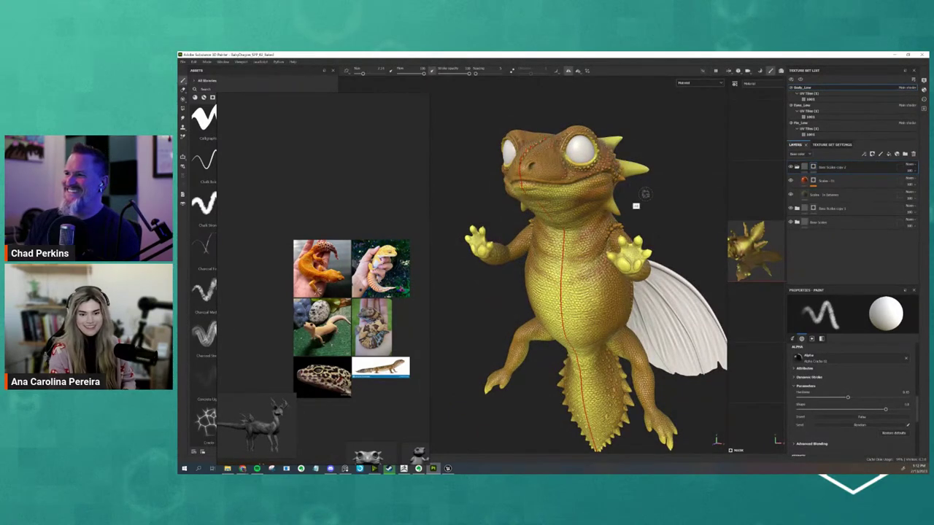
mouse_move(643, 185)
left_mouse_down("alt")
mouse_move(644, 193)
mouse_move(691, 195)
left_mouse_up("alt")
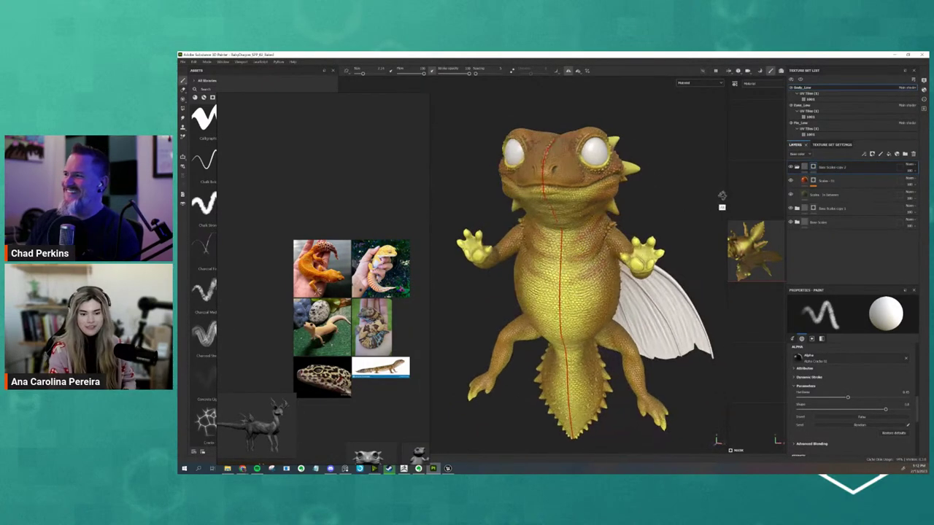
mouse_move(661, 229)
left_mouse_down("alt")
mouse_move(695, 207)
mouse_move(633, 269)
left_mouse_up("alt")
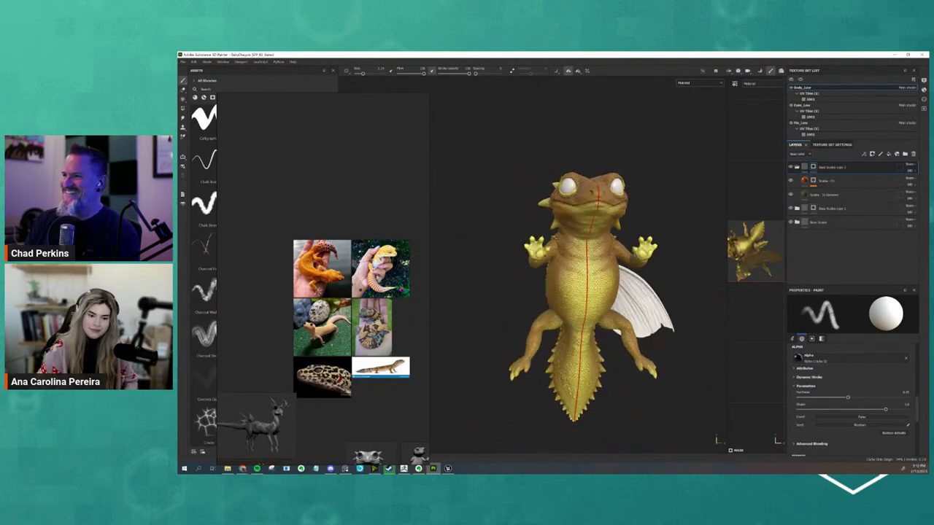
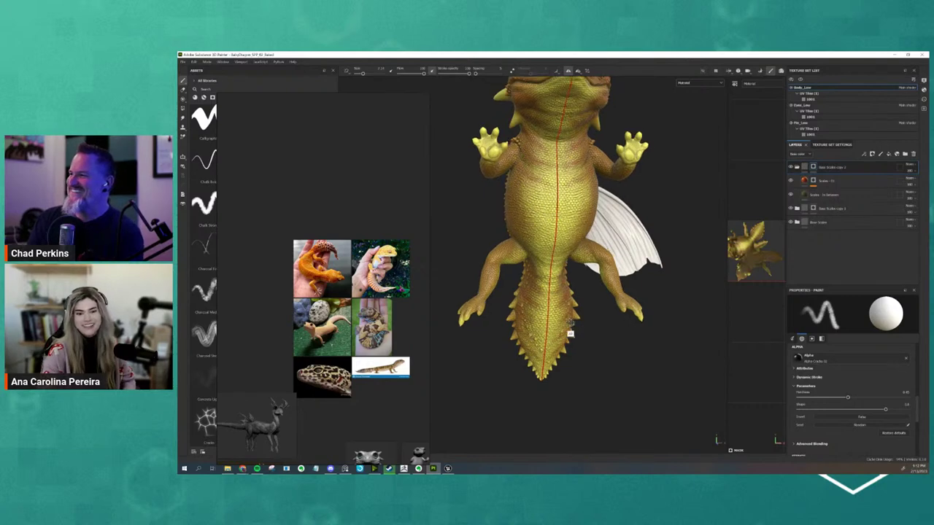
- Orbit the dragon to inspect its head, belly, sides and back
left_click_drag(567, 329, 561, 350, "alt")
left_click_drag(631, 182, 611, 183, "alt")
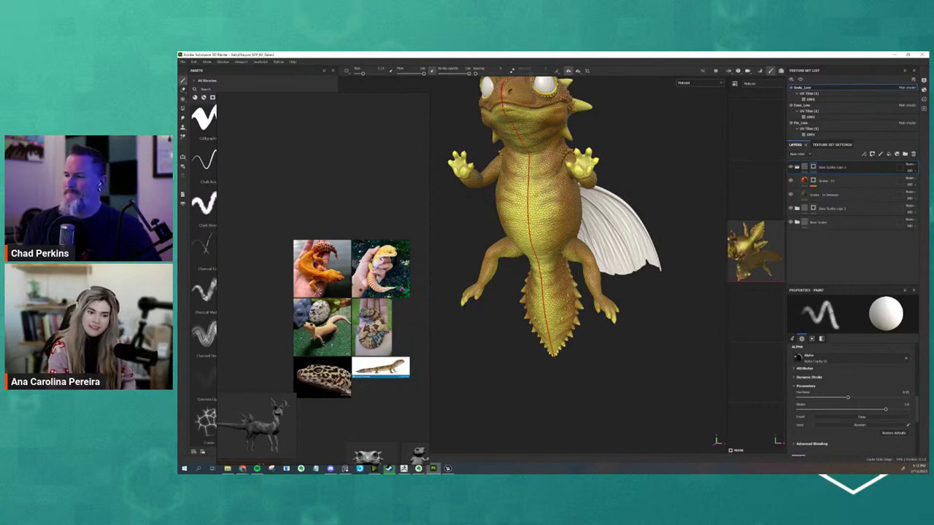
left_click_drag(610, 193, 593, 192, "alt")
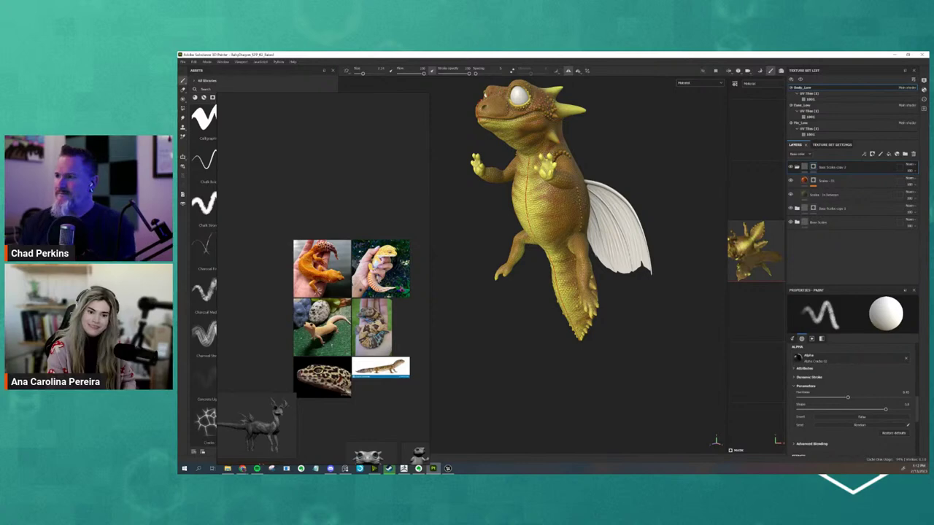
left_click_drag(637, 185, 604, 250, "alt")
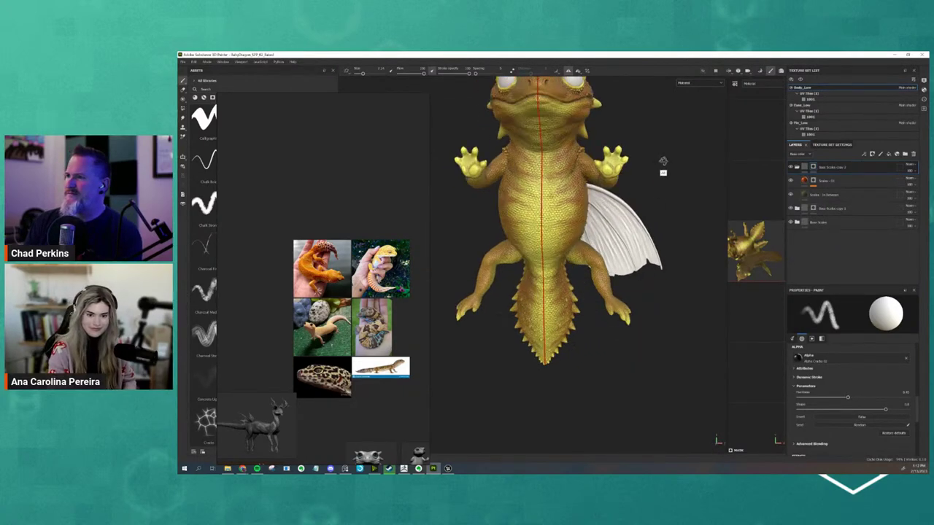
left_click_drag(626, 179, 660, 161, "alt")
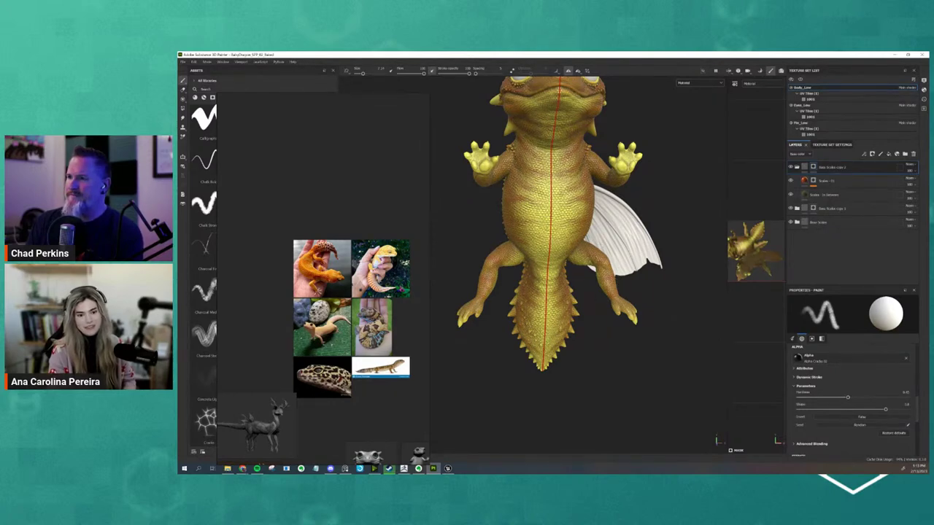
mouse_move(656, 242)
left_mouse_down("alt")
mouse_move(563, 267)
mouse_move(540, 243)
left_mouse_up("alt")
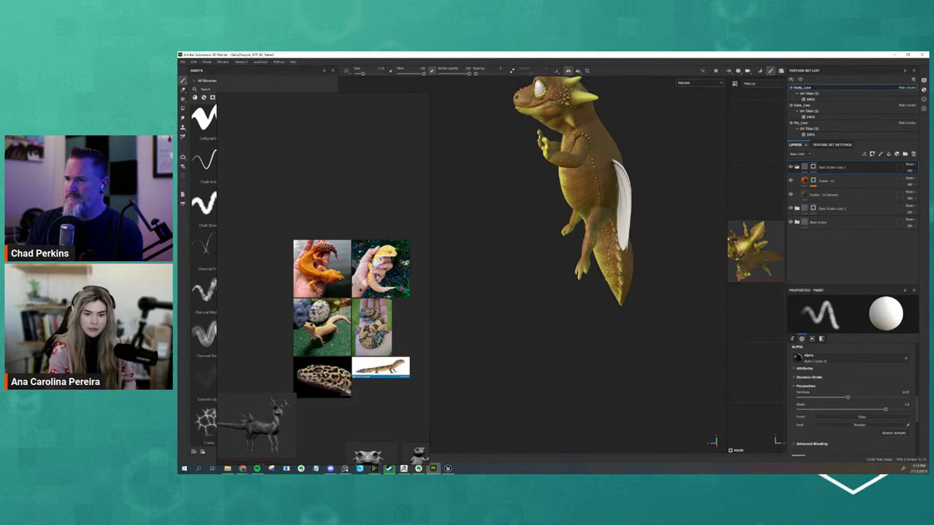
mouse_move(584, 284)
left_mouse_down("alt")
mouse_move(677, 300)
mouse_move(690, 288)
left_mouse_up("alt")
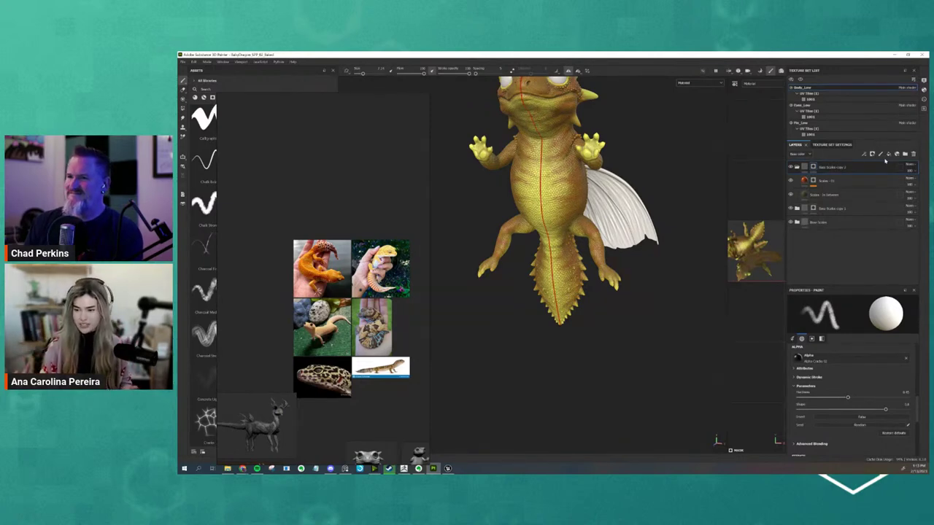
mouse_move(621, 391)
left_mouse_down("alt")
mouse_move(645, 316)
mouse_move(645, 332)
left_mouse_up("alt")
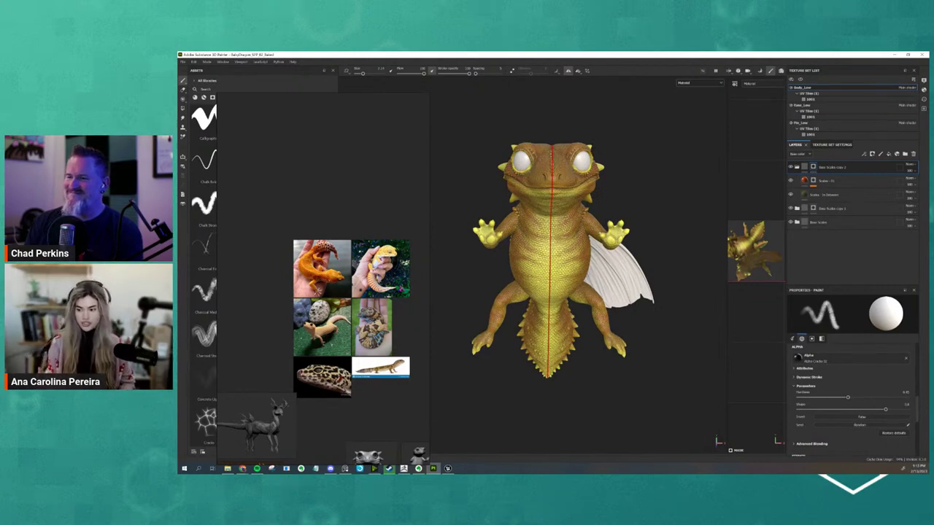
left_click_drag(636, 165, 624, 176, "alt")
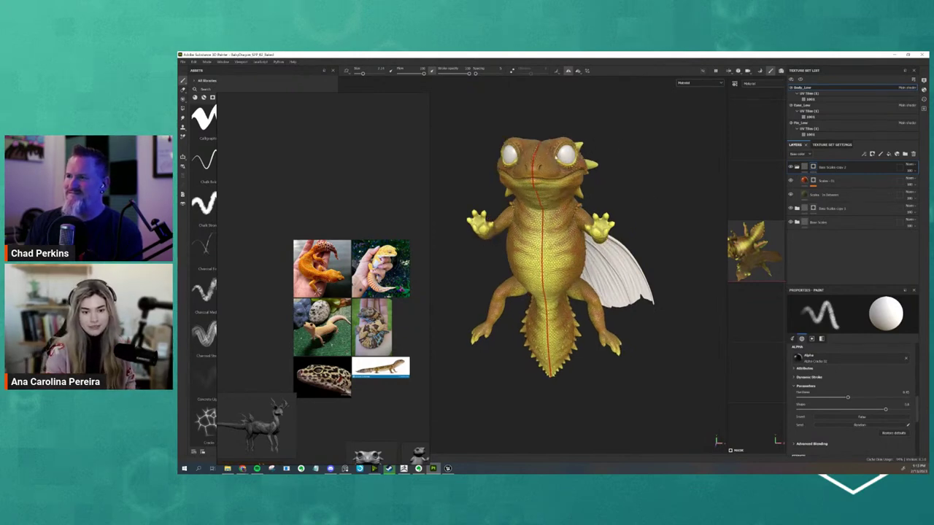
left_click_drag(603, 126, 615, 141, "alt")
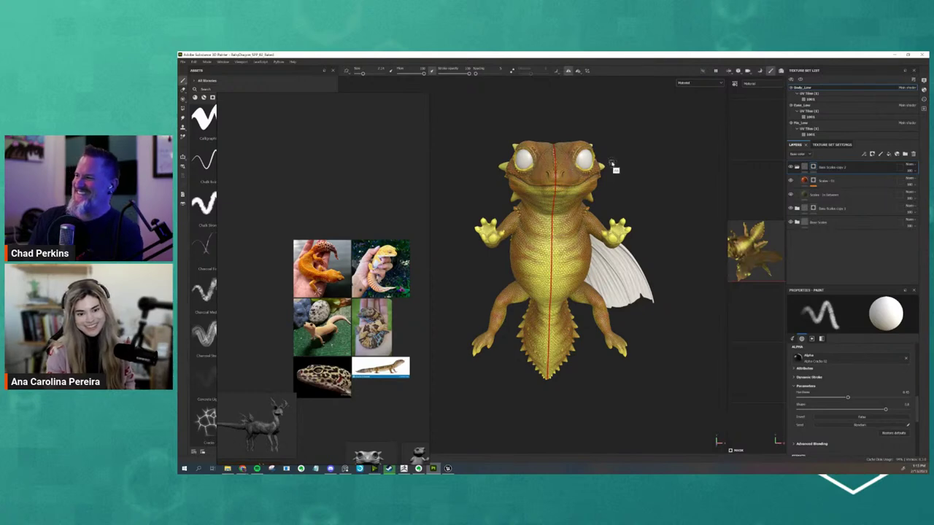
left_click_drag(572, 169, 571, 223, "alt")
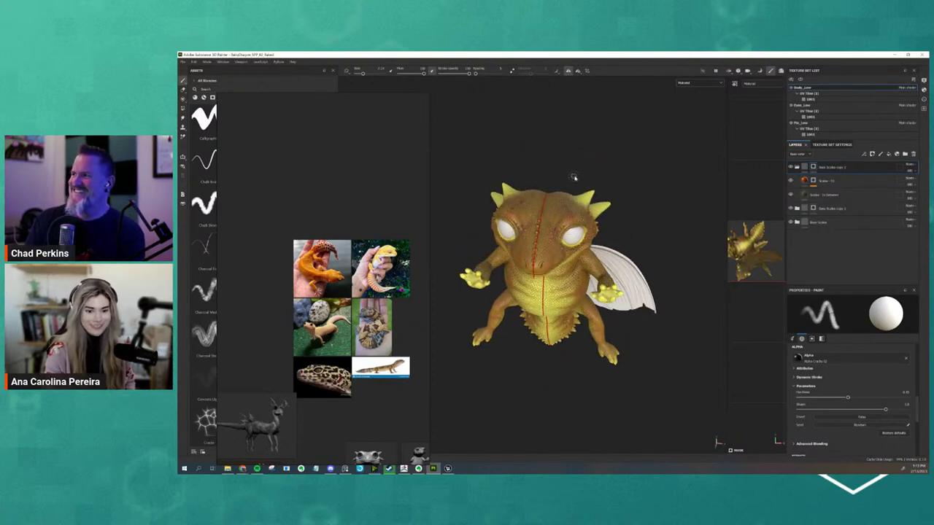
left_click_drag(574, 178, 578, 151, "alt")
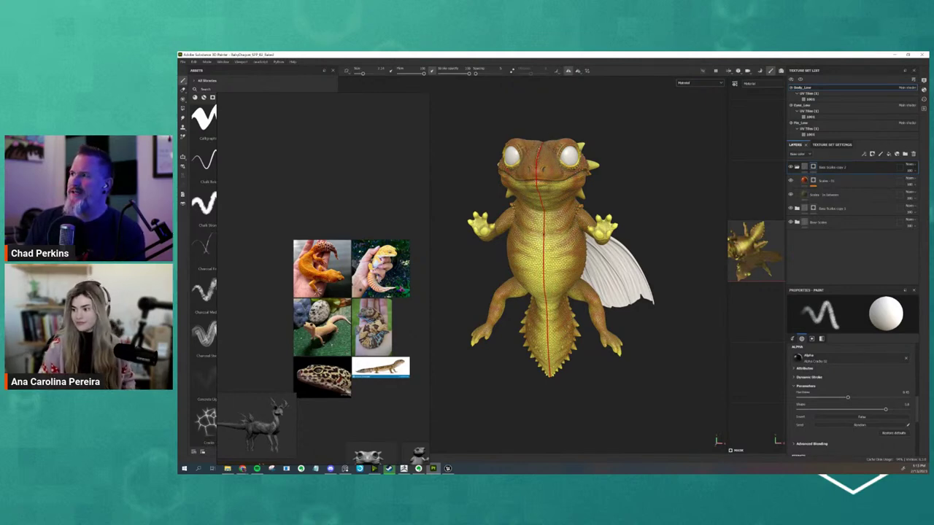
mouse_move(654, 365)
left_mouse_down("alt")
mouse_move(592, 366)
mouse_move(655, 362)
left_mouse_up("alt")
right_click_drag(649, 337, 609, 363, "alt")
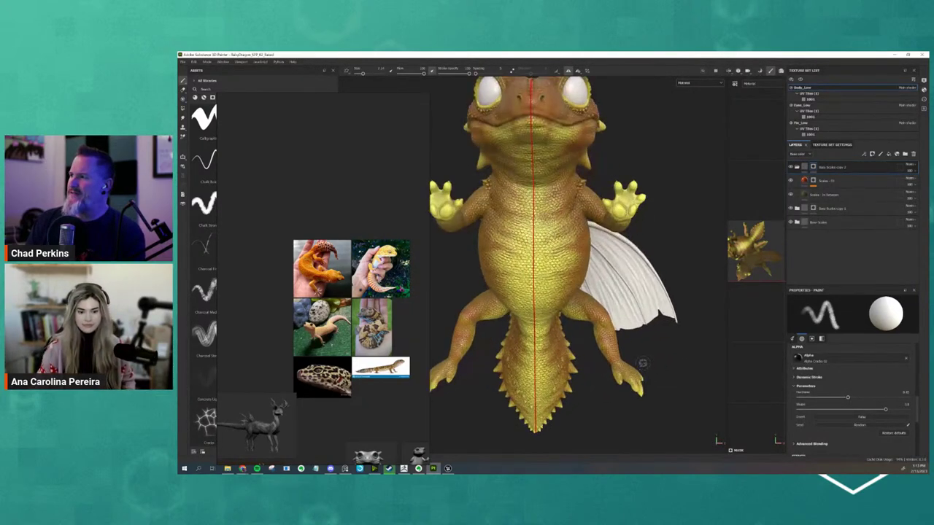
mouse_move(608, 363)
left_mouse_down("alt")
mouse_move(606, 296)
mouse_move(581, 307)
mouse_move(623, 304)
left_mouse_up("alt")
left_click_drag(624, 306, 635, 304, "alt")
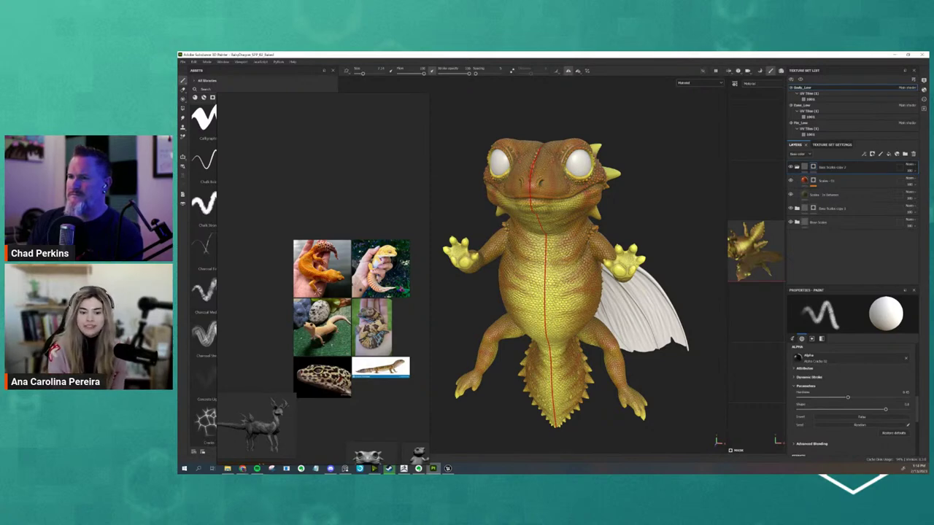
- Move the Scales layer and its sublayer into the folder directly above them
scroll(617, 315, "down", 3)
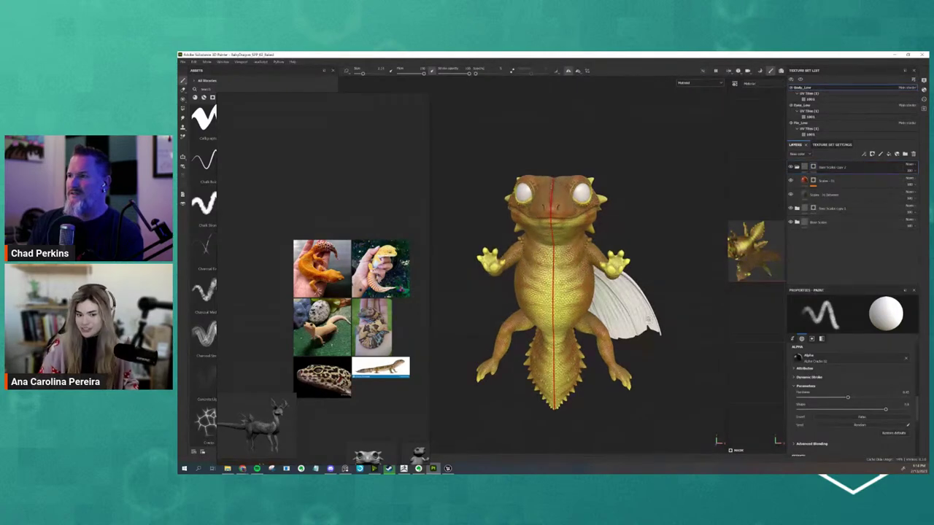
left_click_drag(647, 318, 618, 299, "alt")
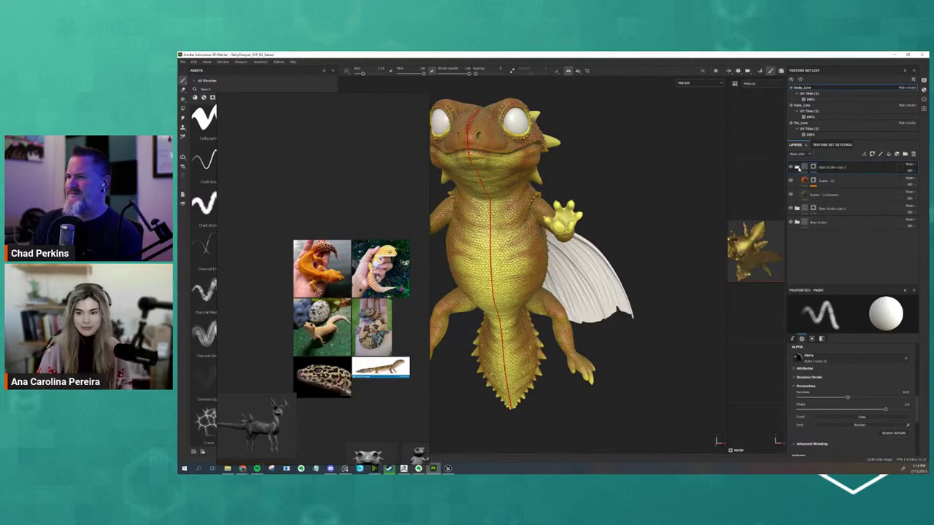
left_click_drag(788, 180, 799, 170)
left_click_drag(650, 186, 577, 219, "alt")
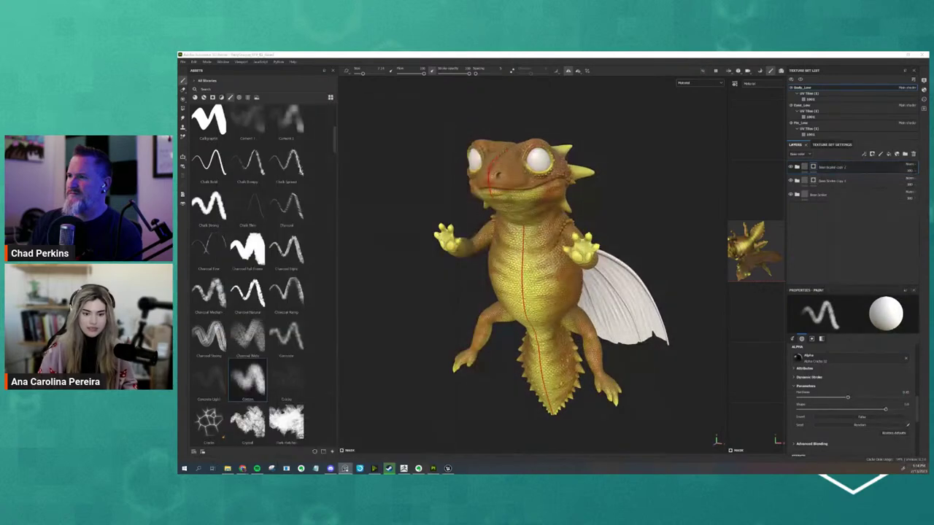
mouse_move(632, 239)
left_mouse_down("alt")
mouse_move(668, 235)
mouse_move(658, 237)
left_mouse_up("alt")
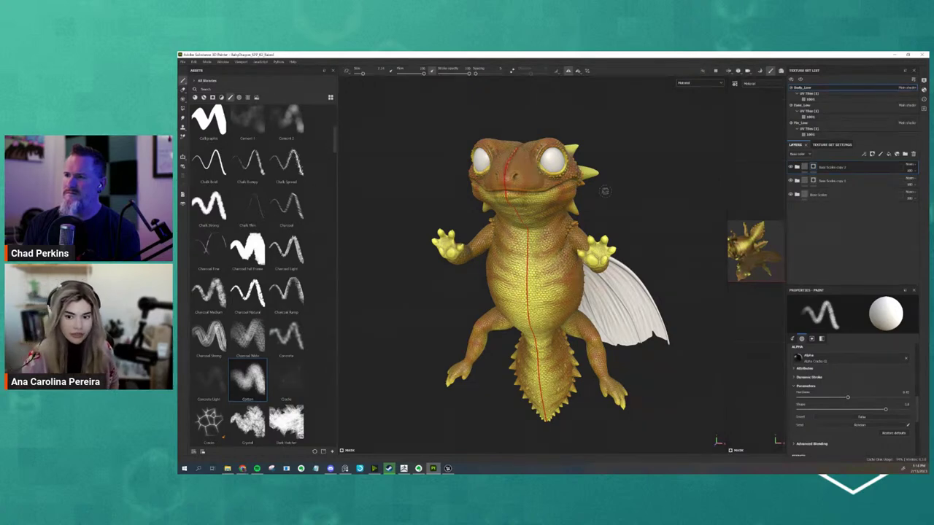
mouse_move(604, 191)
left_mouse_down("alt")
mouse_move(710, 180)
mouse_move(624, 193)
mouse_move(629, 187)
left_mouse_up("alt")
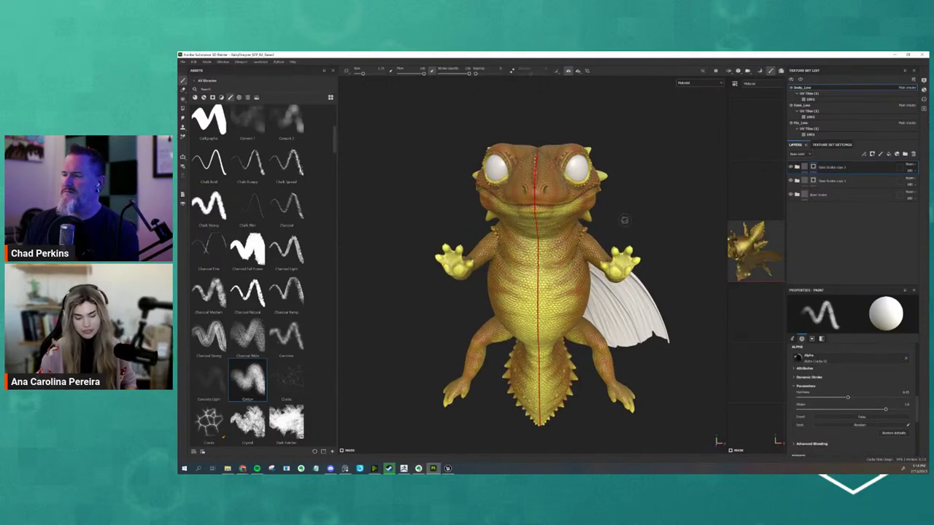
left_click_drag(620, 218, 638, 339, "alt")
left_click_drag(624, 227, 646, 234, "alt")
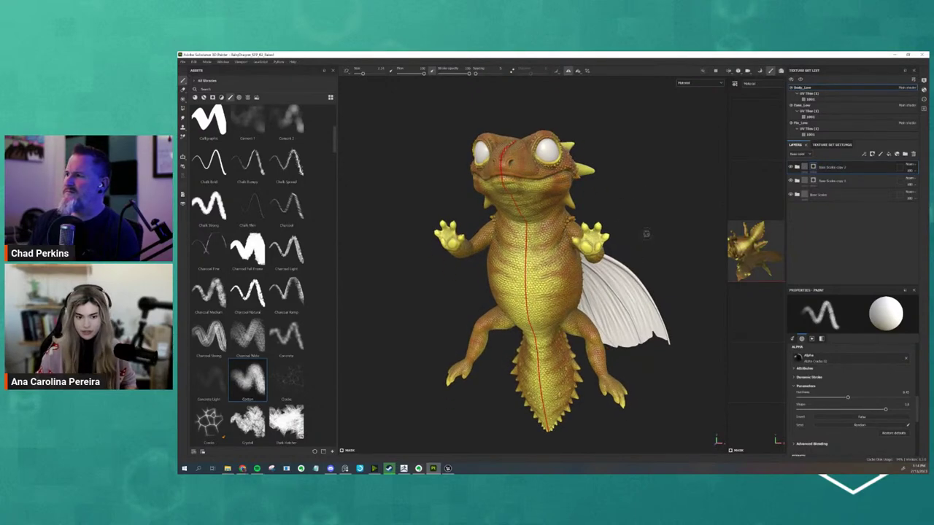
- Switch to the Fin_Low texture set and add a second fill layer
left_click(803, 123)
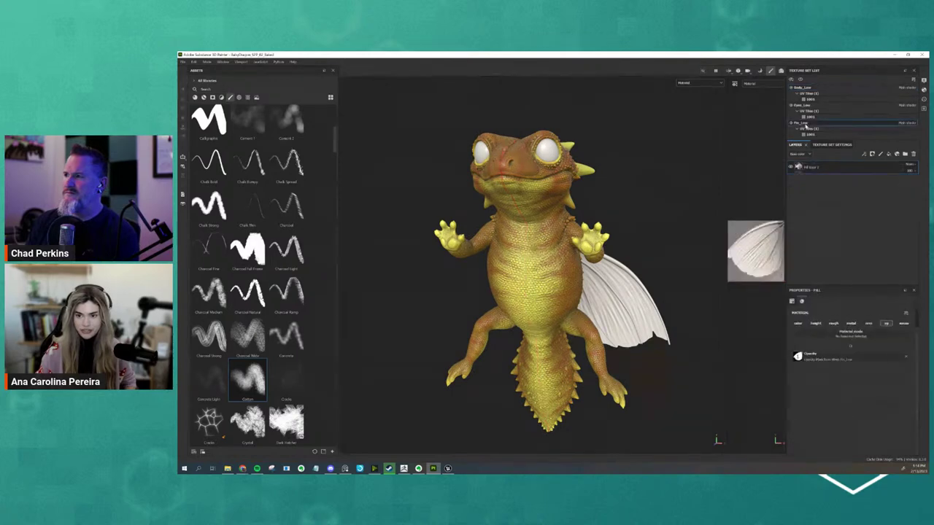
mouse_move(655, 218)
left_mouse_down("alt")
mouse_move(605, 208)
mouse_move(620, 236)
mouse_move(656, 234)
left_mouse_up("alt")
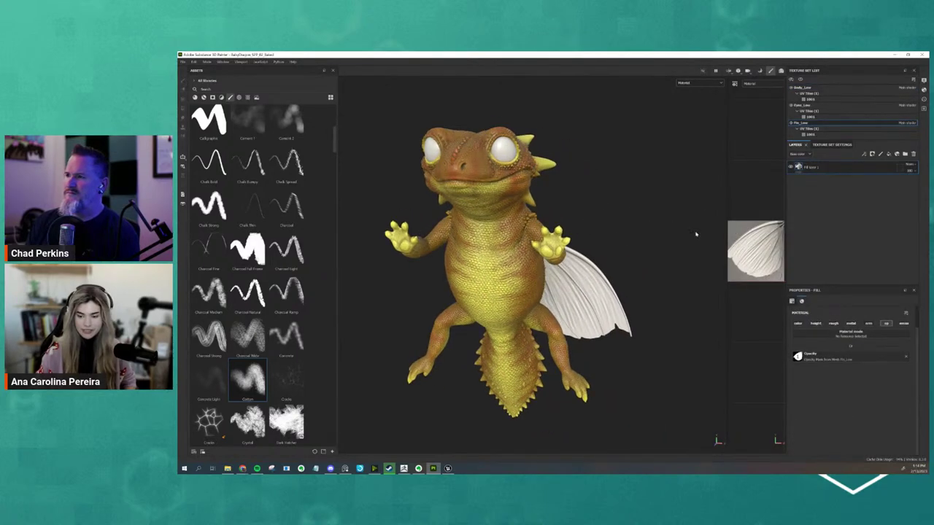
left_click(888, 154)
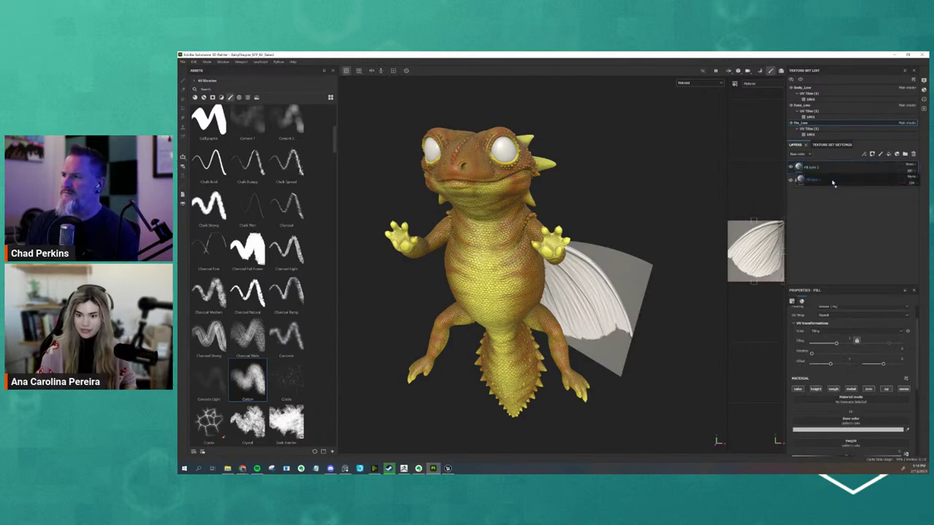
- Rename the two wing fill layers 'Wing Opacity' and 'Wing - Base color'
left_click(806, 168)
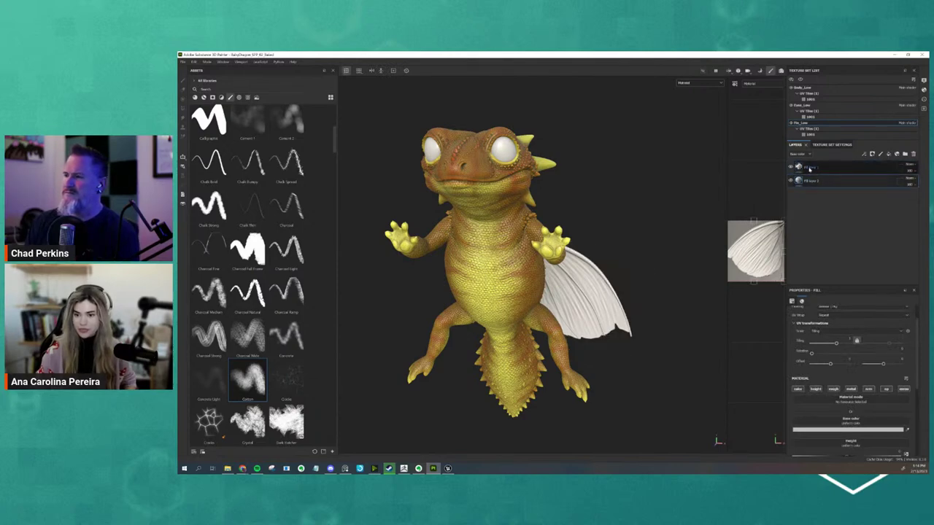
double_click(809, 168)
type("ing")
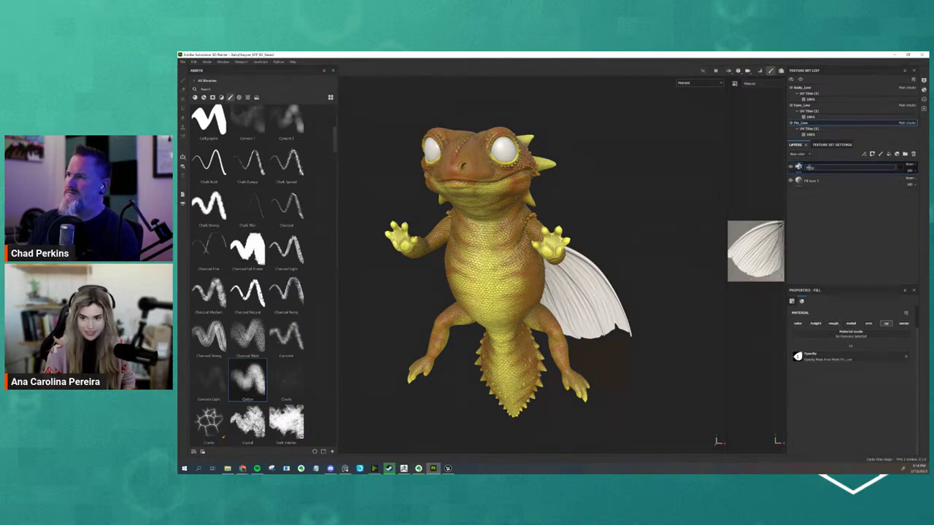
type(" M")
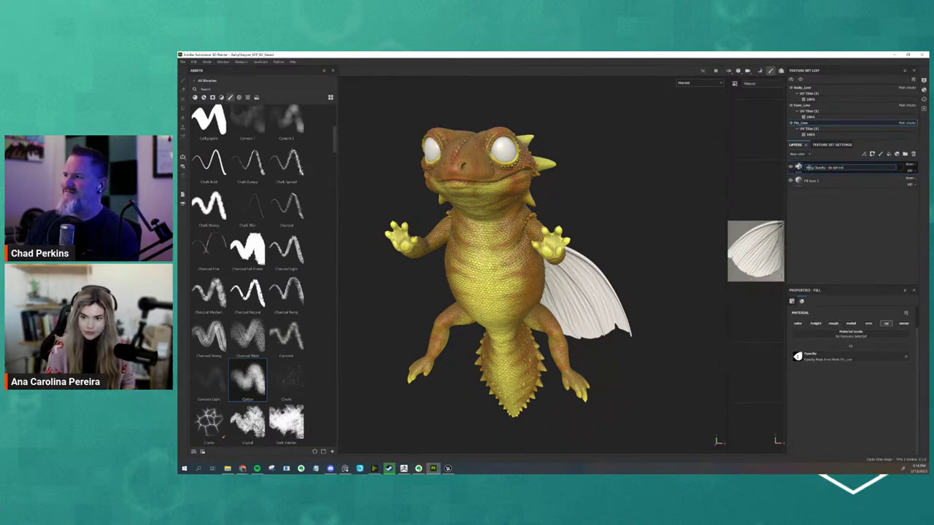
key("Return")
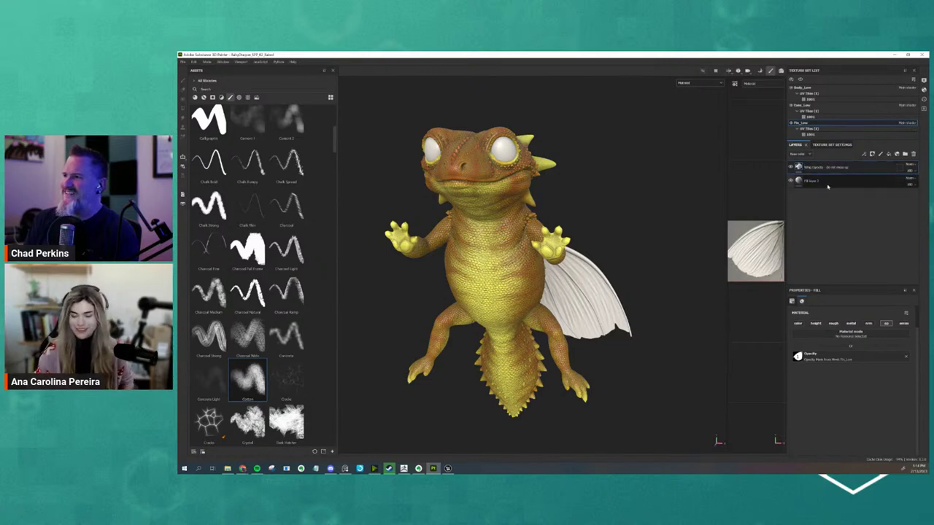
left_click(817, 182)
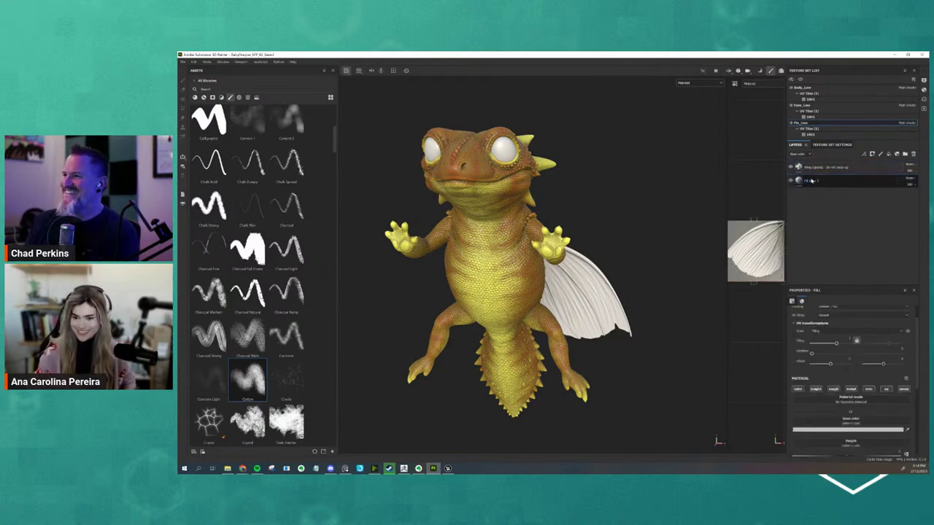
double_click(817, 182)
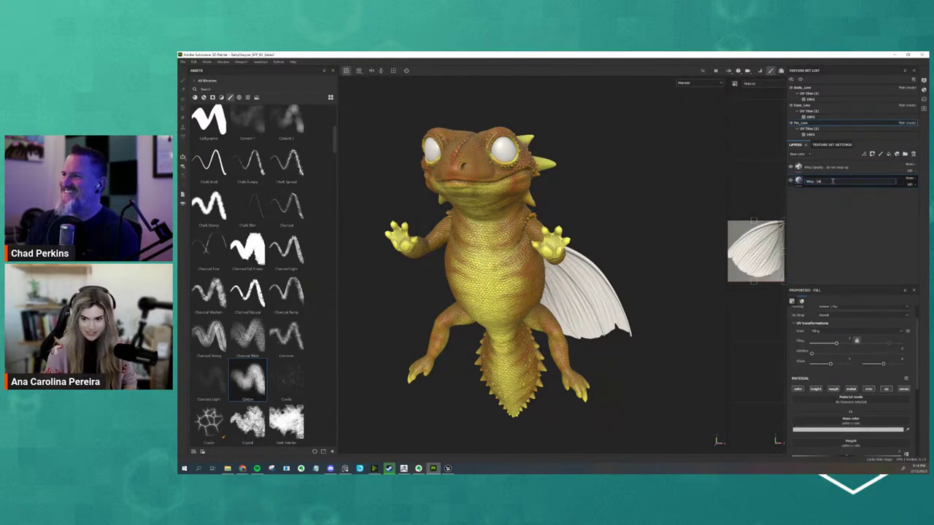
type("se color")
key("Return")
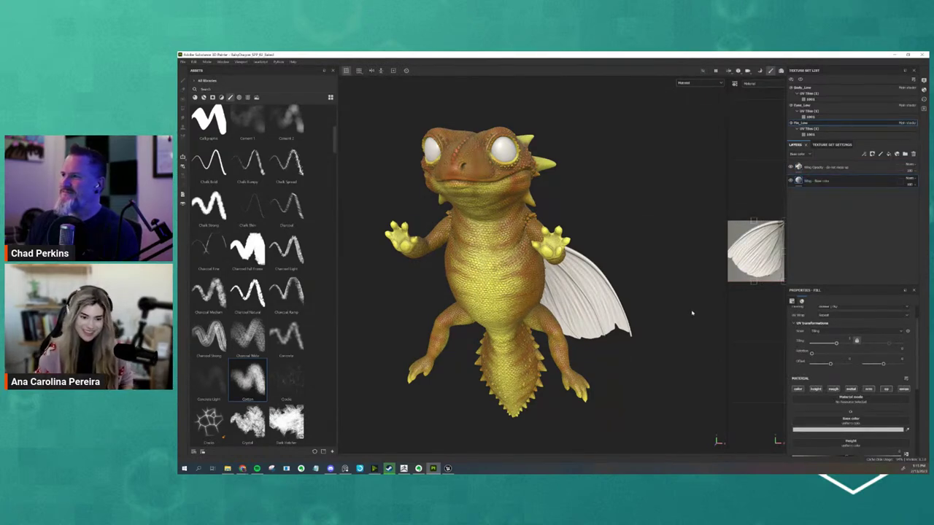
left_click_drag(694, 313, 699, 306, "alt")
- Give the wing base layer a darkened version of the head's orange, with lower roughness
left_click(860, 430)
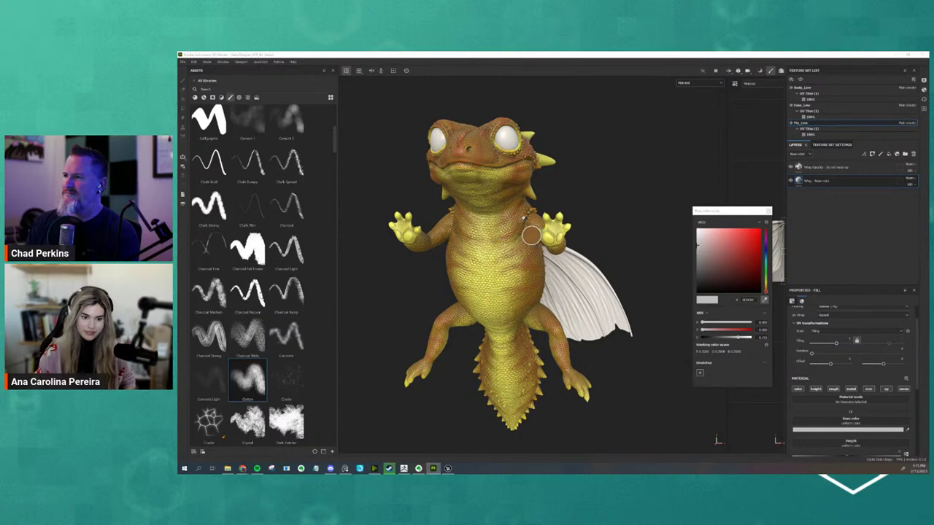
left_click(481, 162)
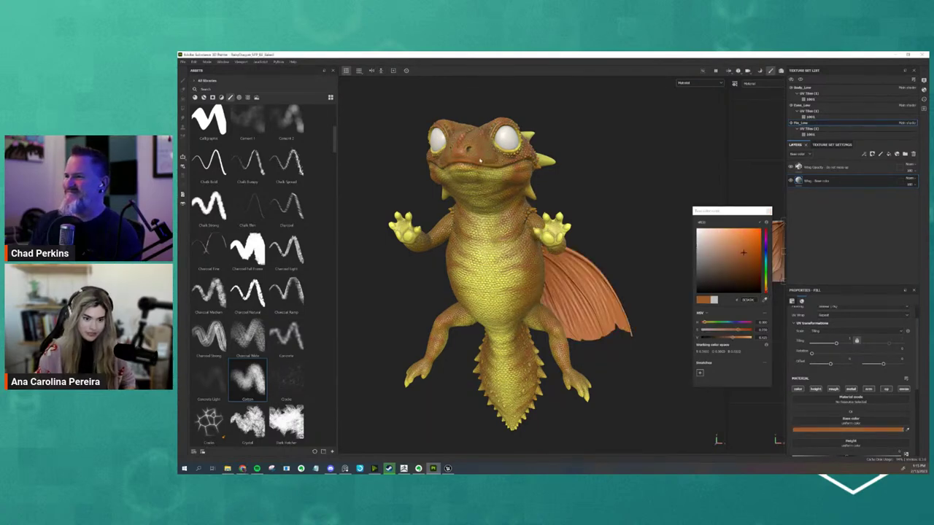
mouse_move(613, 237)
left_mouse_down("alt")
mouse_move(620, 242)
mouse_move(613, 240)
left_mouse_up("alt")
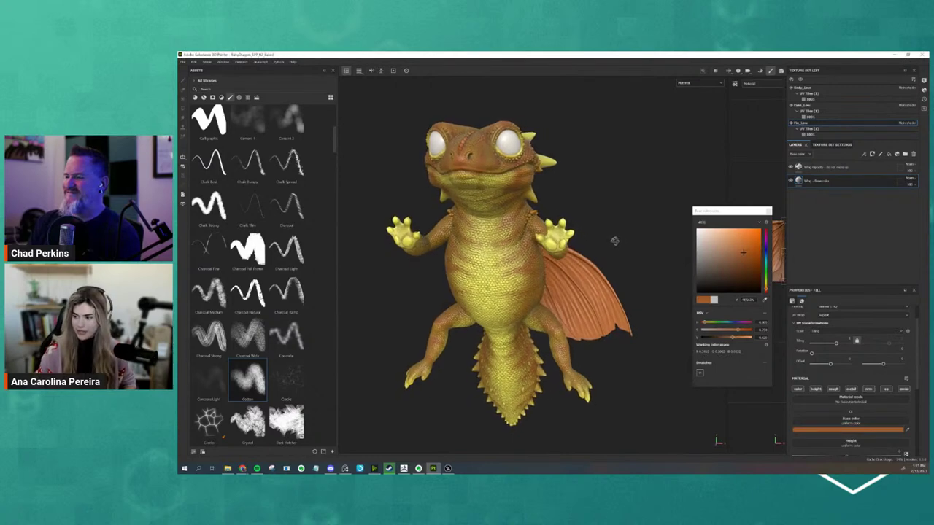
left_click(758, 261)
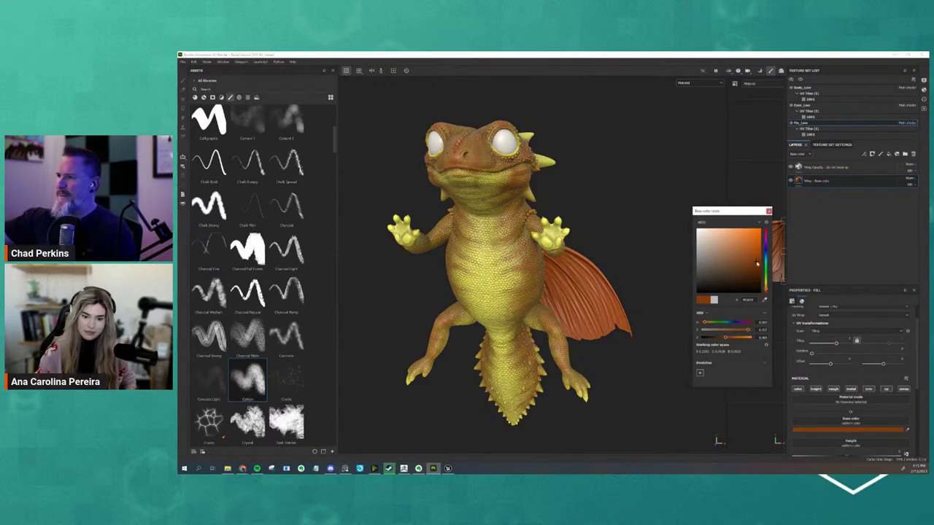
scroll(848, 366, "down", 5)
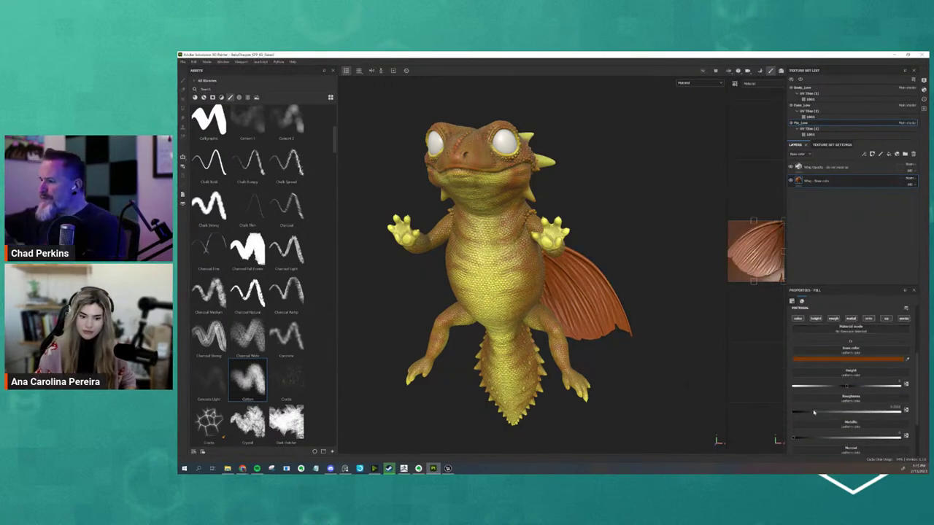
mouse_move(824, 412)
left_mouse_down()
mouse_move(808, 412)
mouse_move(867, 412)
left_mouse_up()
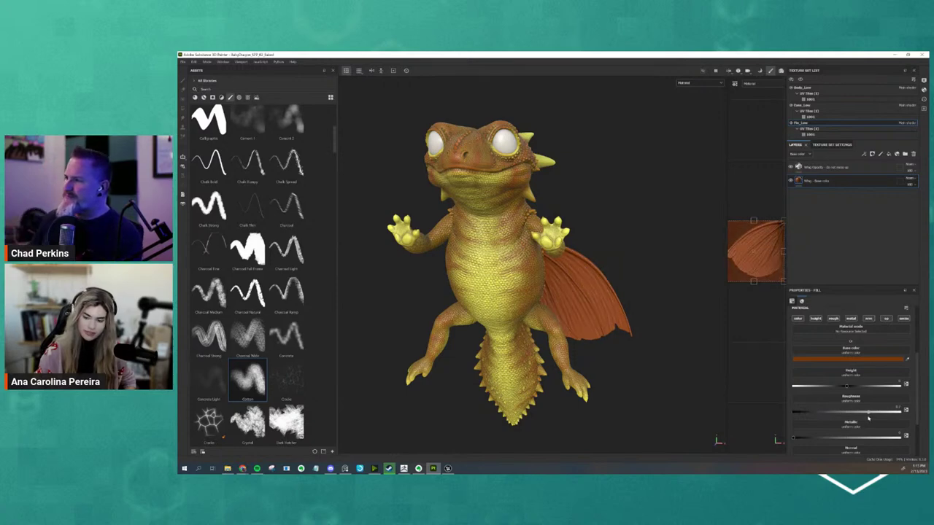
- Add a fill layer using the body's eyedropped yellow, with roughness about 0.18
left_click(889, 154)
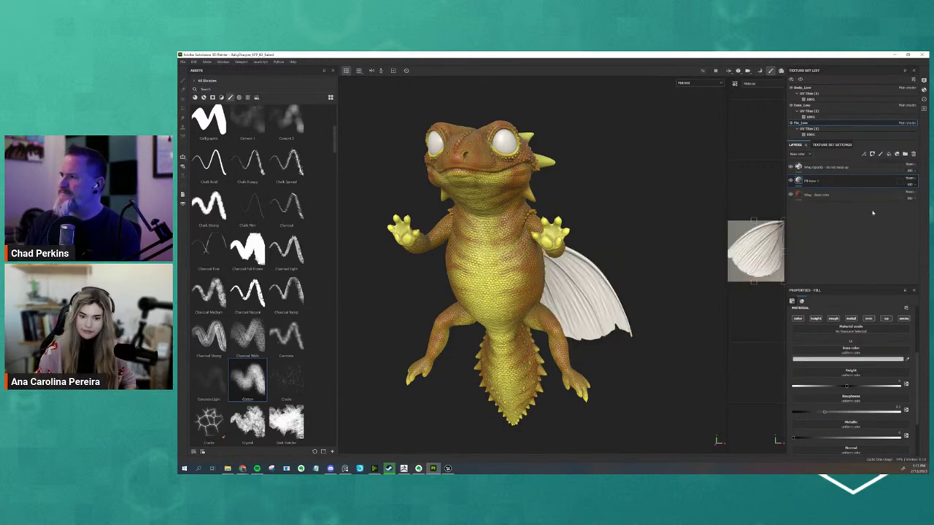
left_click(842, 359)
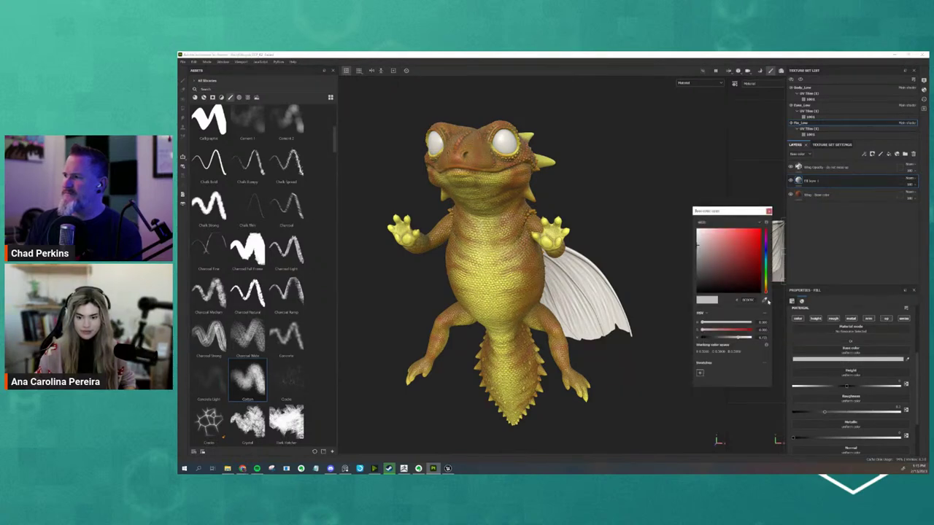
left_click(763, 300)
left_click(515, 281)
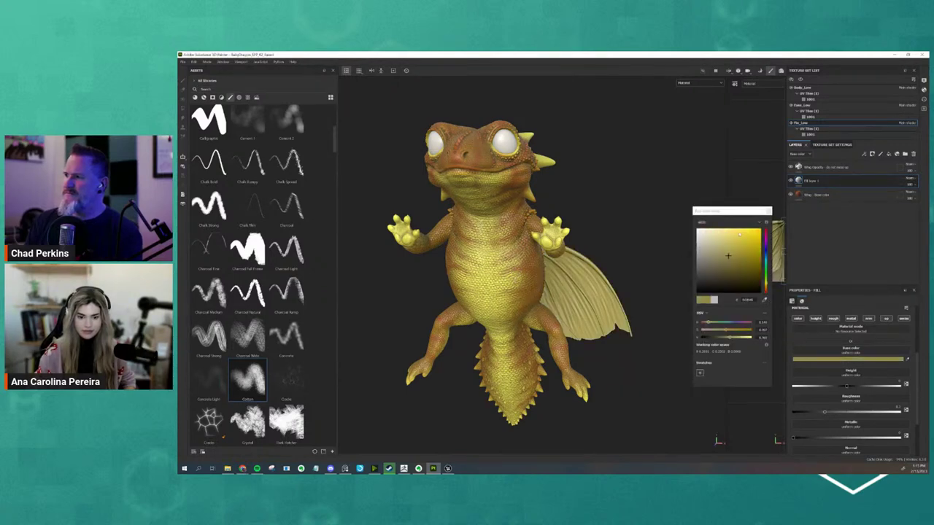
left_click(768, 210)
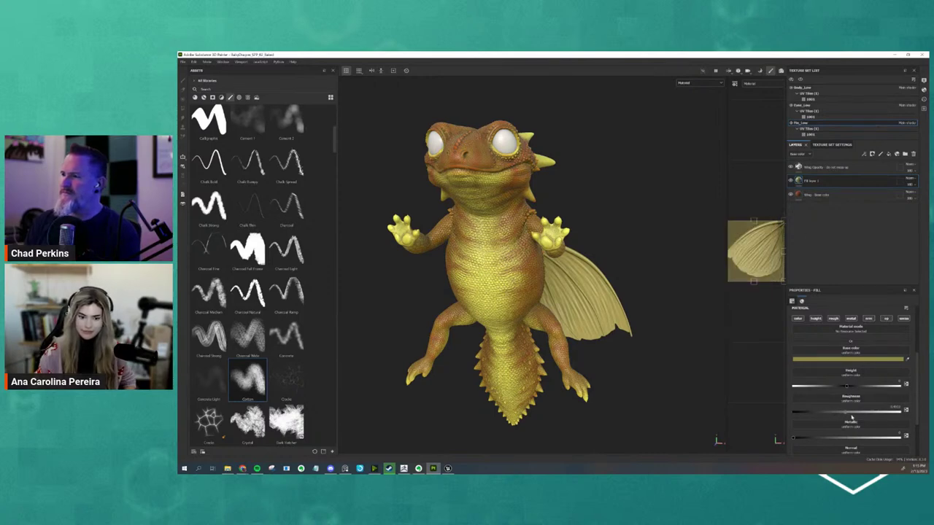
left_click_drag(852, 412, 812, 409)
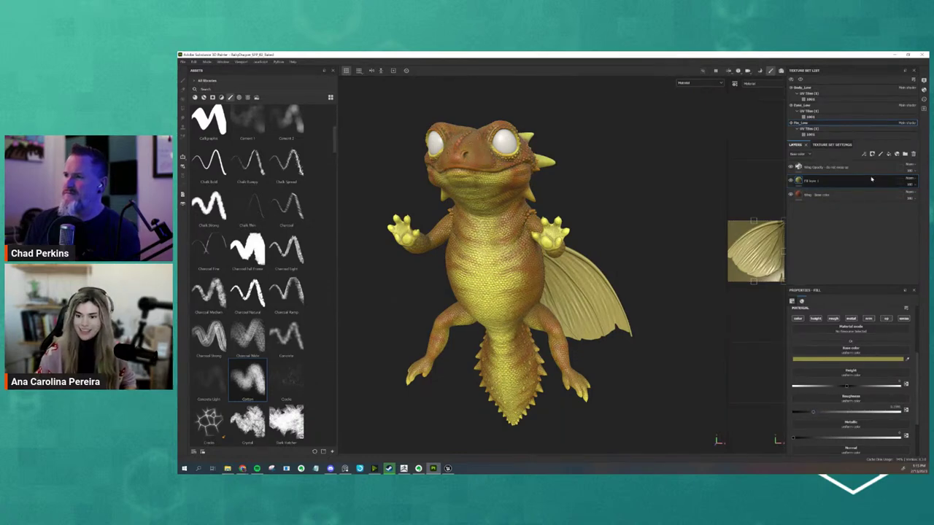
- Add a black mask to the yellow wing fill layer
right_click(835, 182)
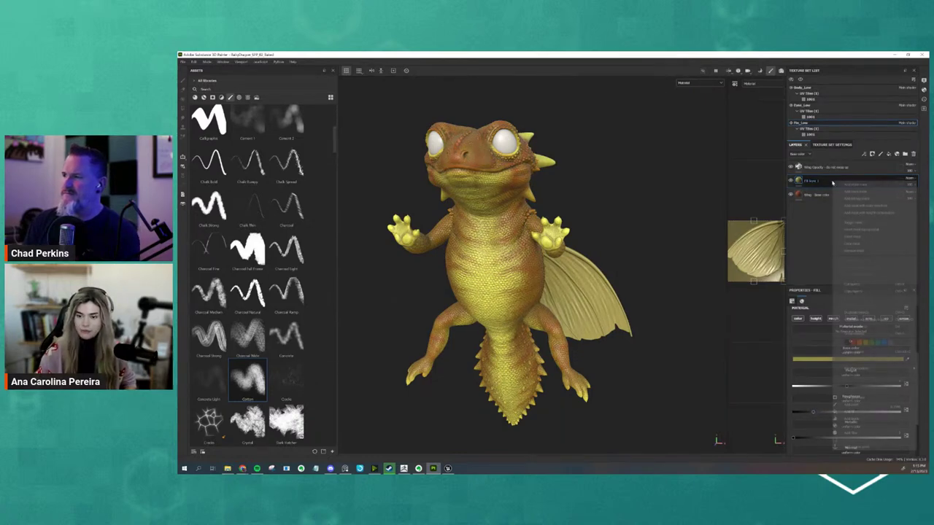
left_click(874, 202)
left_click(883, 219)
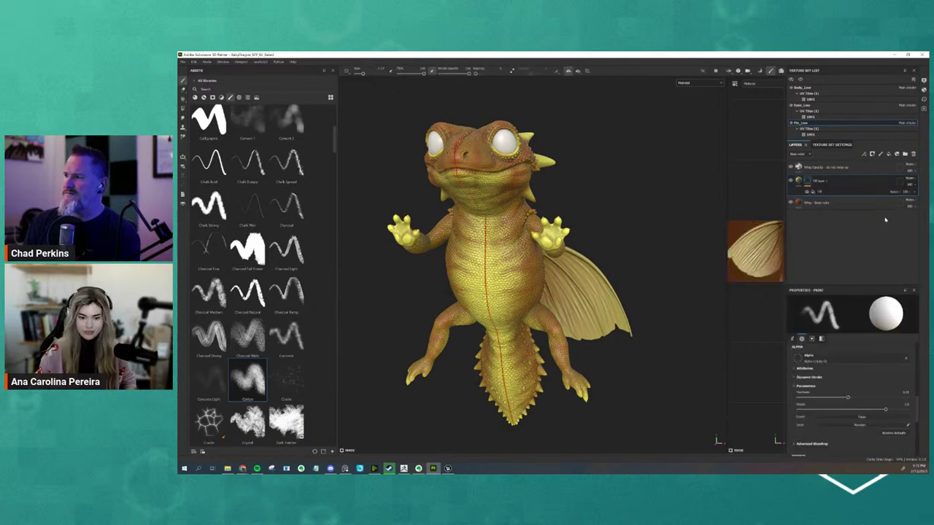
mouse_move(661, 280)
left_mouse_down("alt")
mouse_move(622, 320)
mouse_move(621, 271)
mouse_move(647, 279)
mouse_move(601, 280)
mouse_move(638, 281)
left_mouse_up("alt")
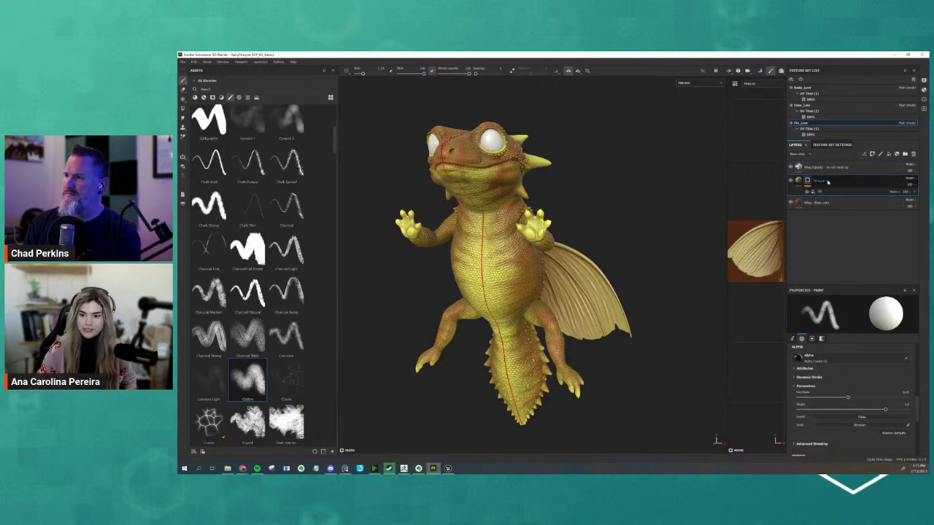
left_click_drag(690, 258, 672, 260, "alt")
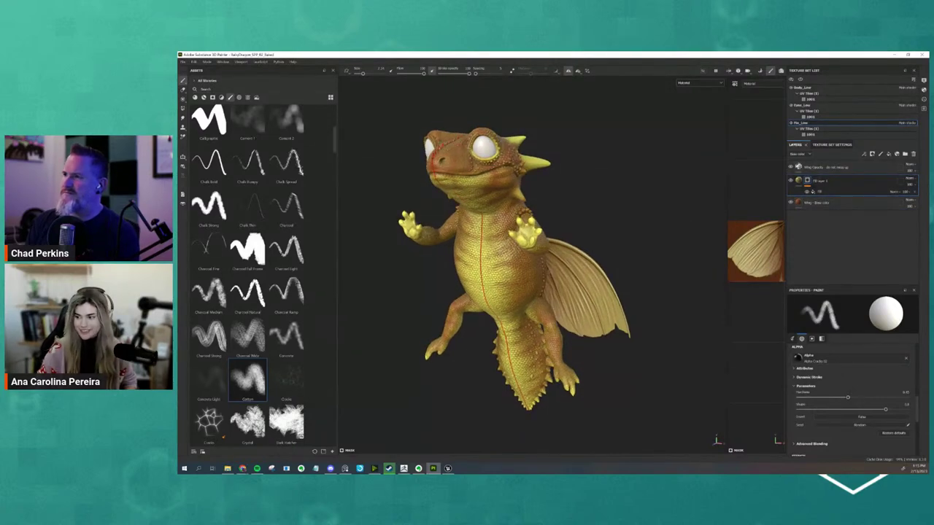
- Add a Levels effect to the mask, lower its white point, and duplicate the layer
left_click(828, 191)
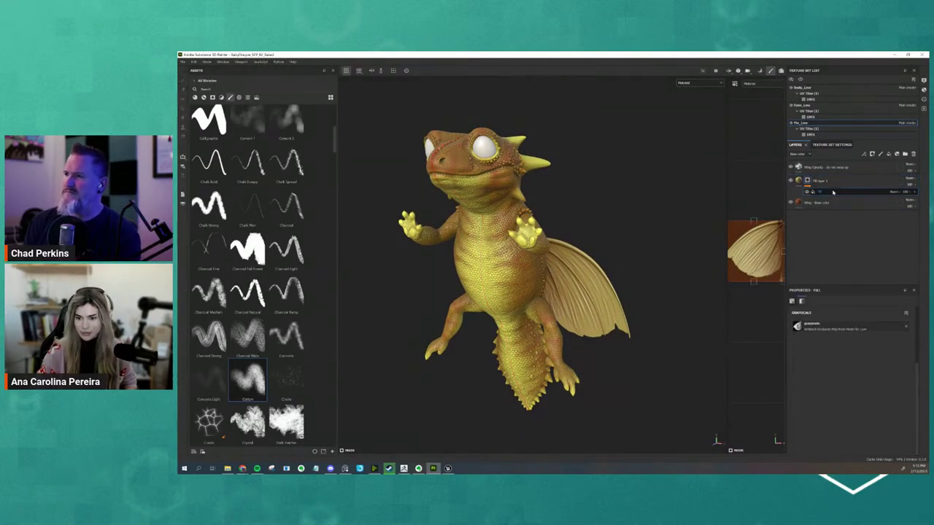
right_click(833, 192)
left_click(850, 296)
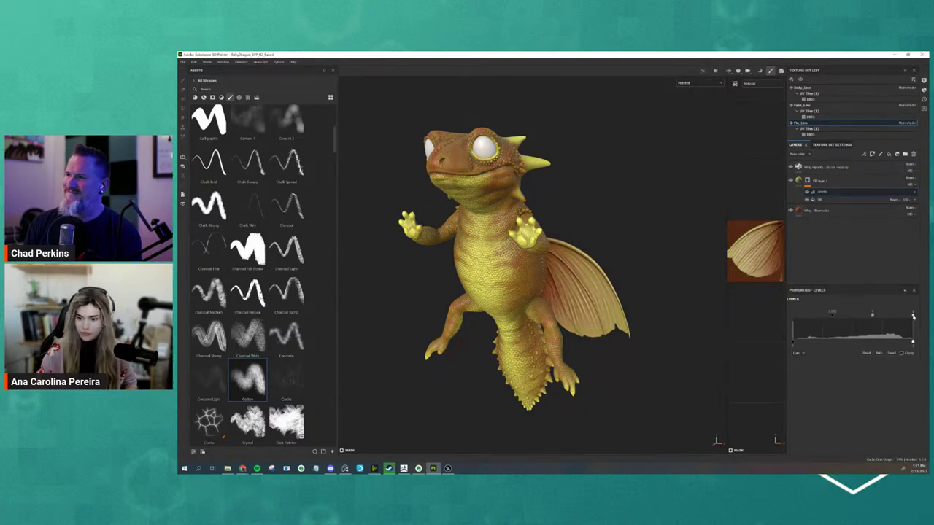
left_click_drag(912, 315, 869, 318)
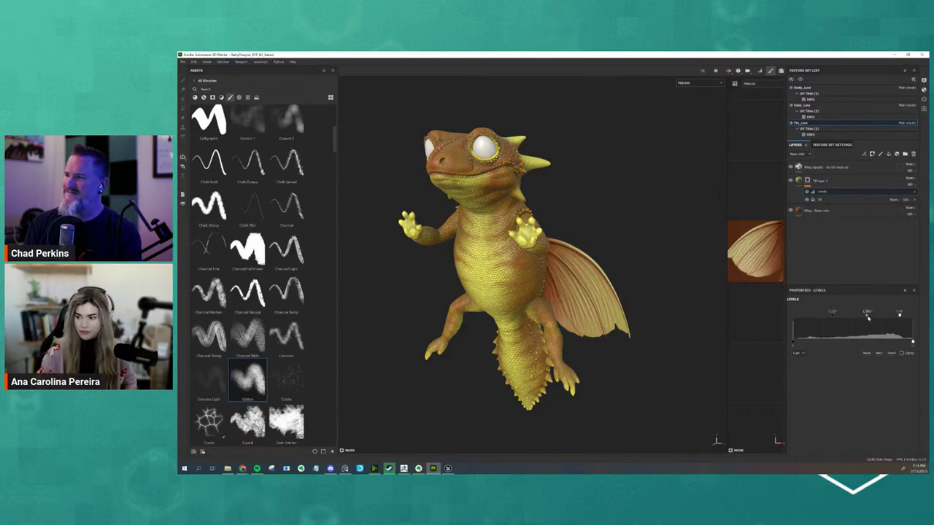
key("f")
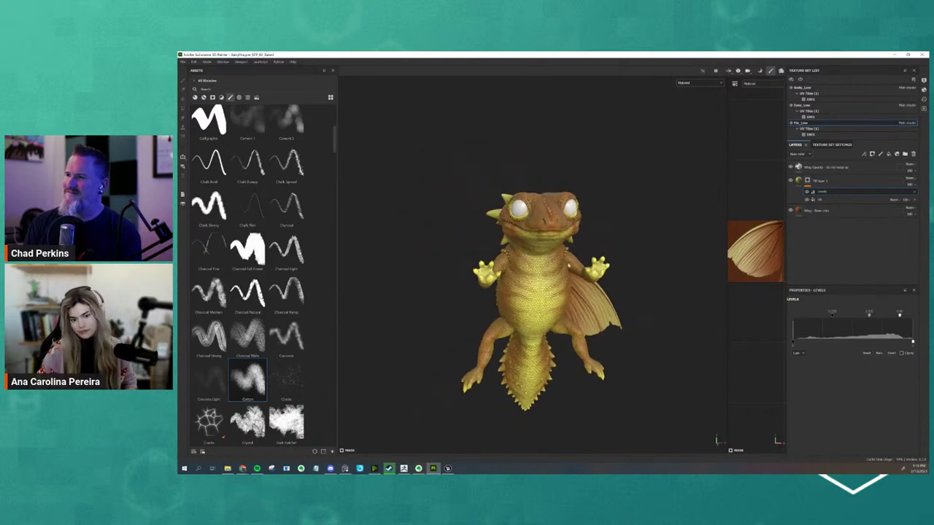
mouse_move(627, 313)
left_mouse_down("alt")
mouse_move(632, 377)
mouse_move(582, 358)
mouse_move(606, 358)
left_mouse_up("alt")
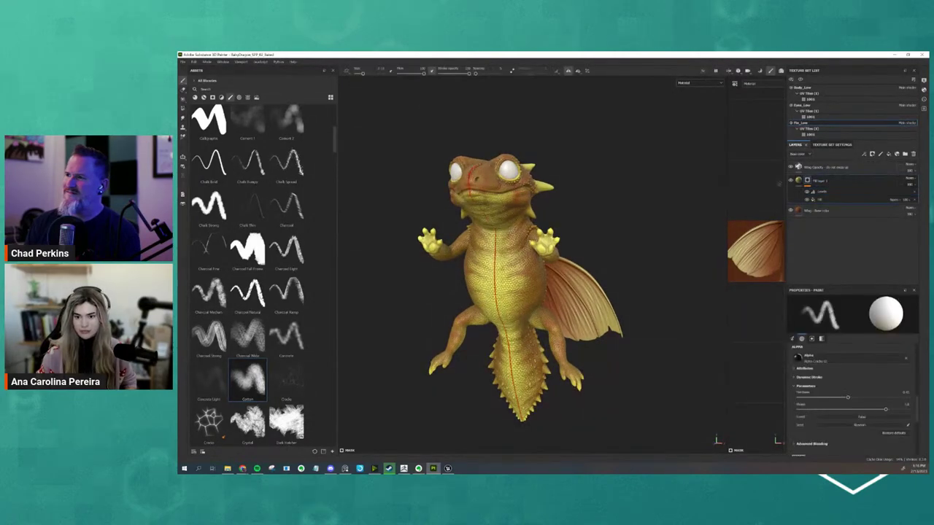
left_click(807, 180)
key("ctrl+d")
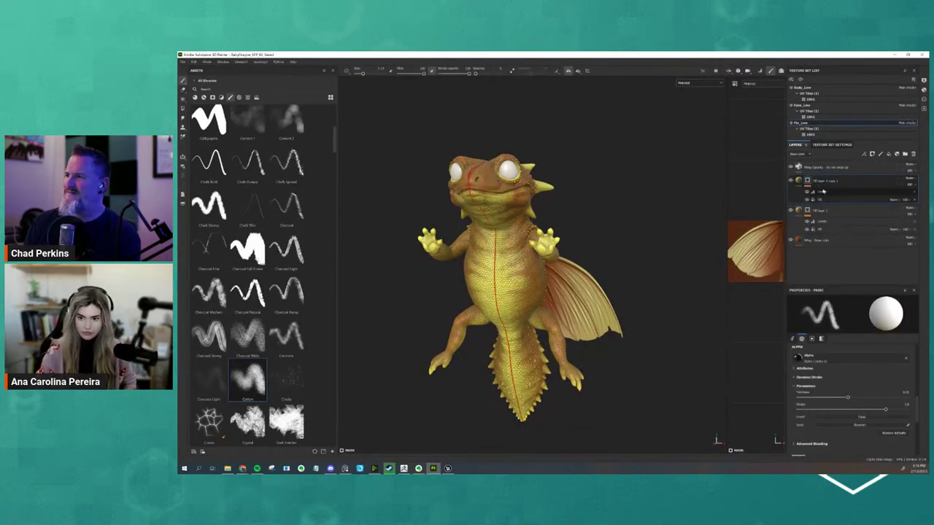
- Add a fill to the copy's mask using a mesh map found by searching 'con', checking channels
right_click(819, 183)
left_click(841, 413)
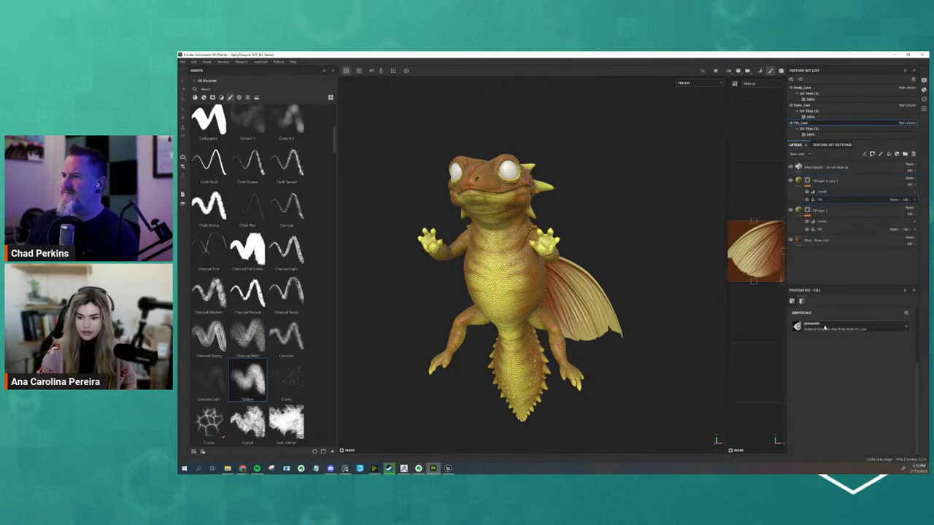
left_click(825, 329)
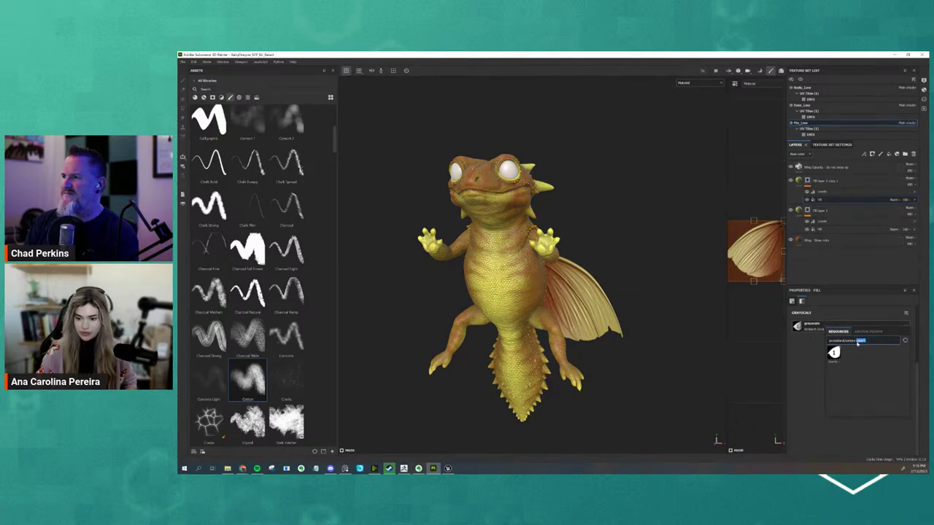
type("con")
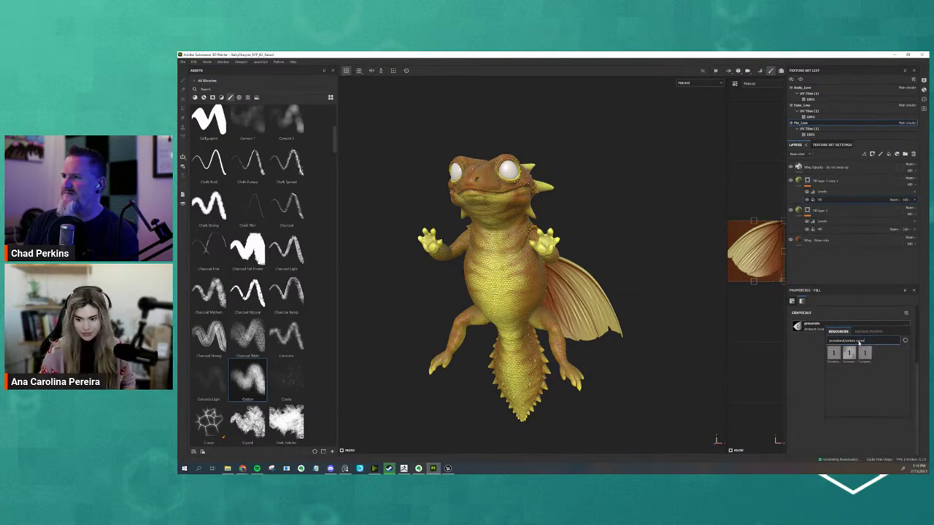
left_click(865, 354)
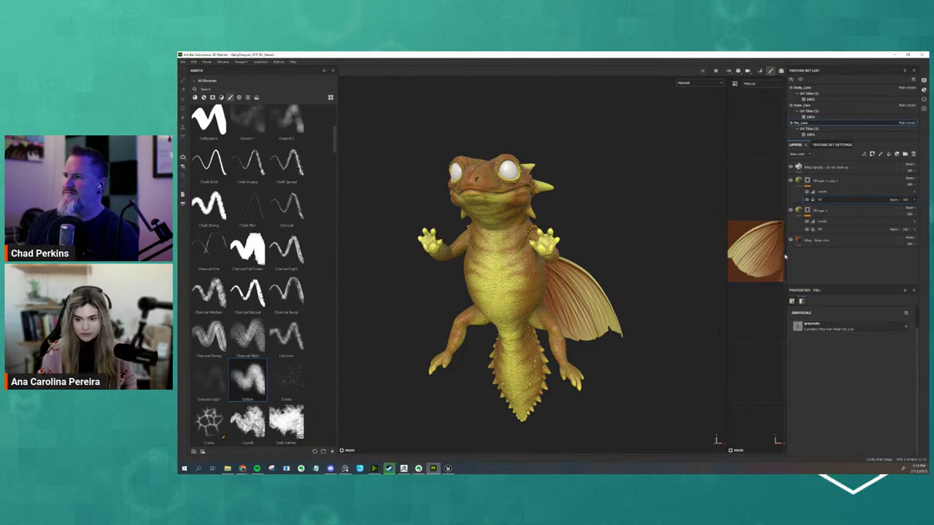
key("c")
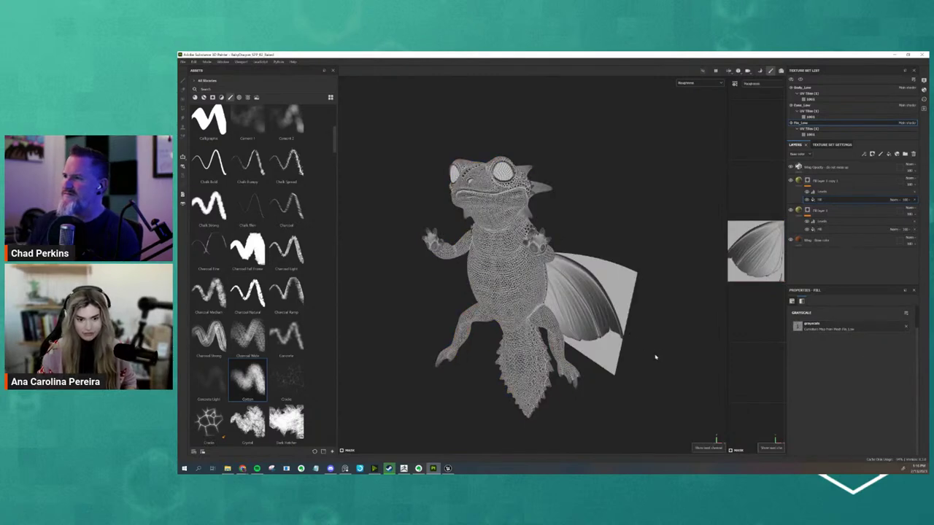
key("c")
key("c")
key("c")
key("c")
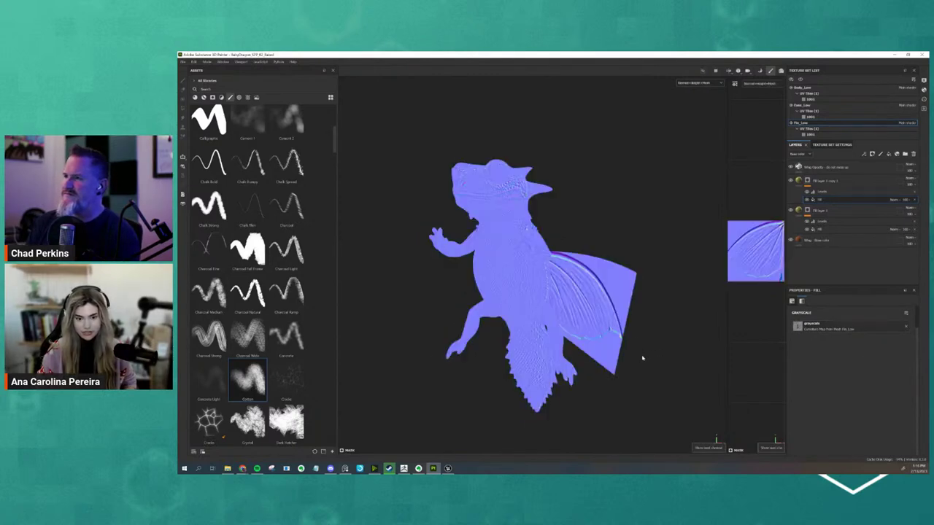
key("c")
mouse_move(647, 355)
left_mouse_down("alt")
mouse_move(677, 356)
mouse_move(646, 348)
mouse_move(659, 365)
mouse_move(639, 363)
left_mouse_up("alt")
scroll(657, 365, "up", 5)
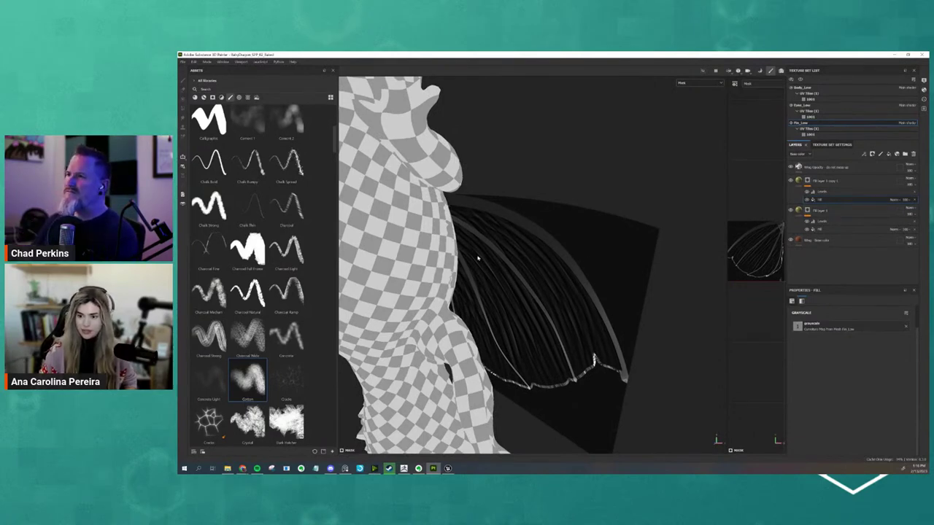
- Drag the copy's Levels highlight handle left to isolate the wing edges
left_click(826, 193)
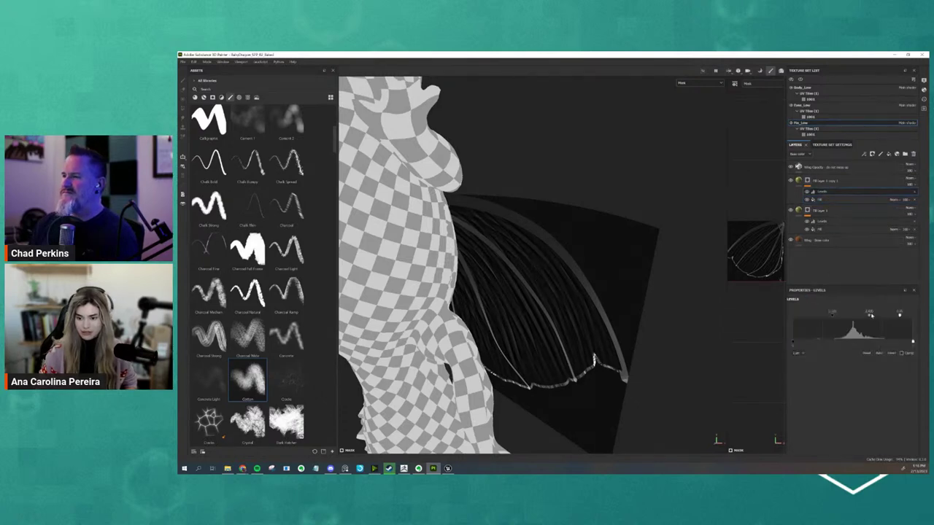
mouse_move(902, 315)
left_mouse_down()
mouse_move(848, 318)
mouse_move(865, 318)
left_mouse_up()
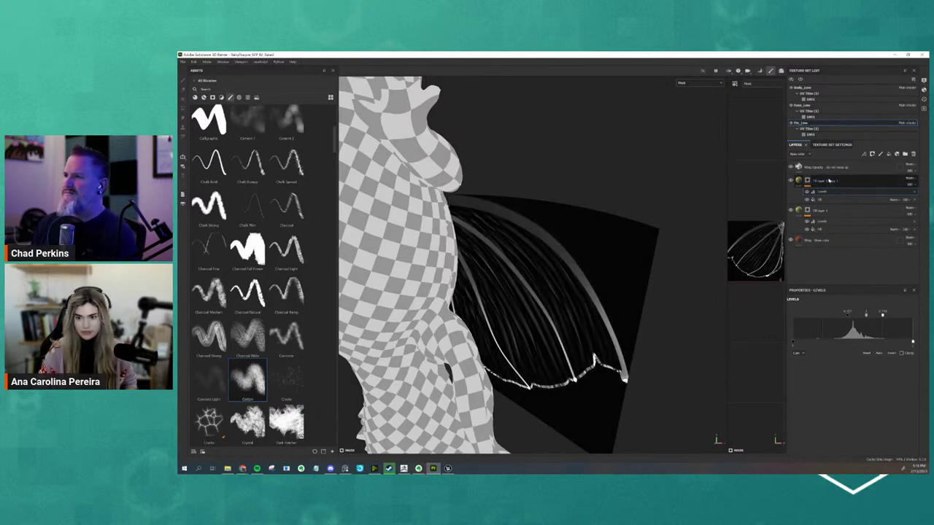
left_click(827, 181)
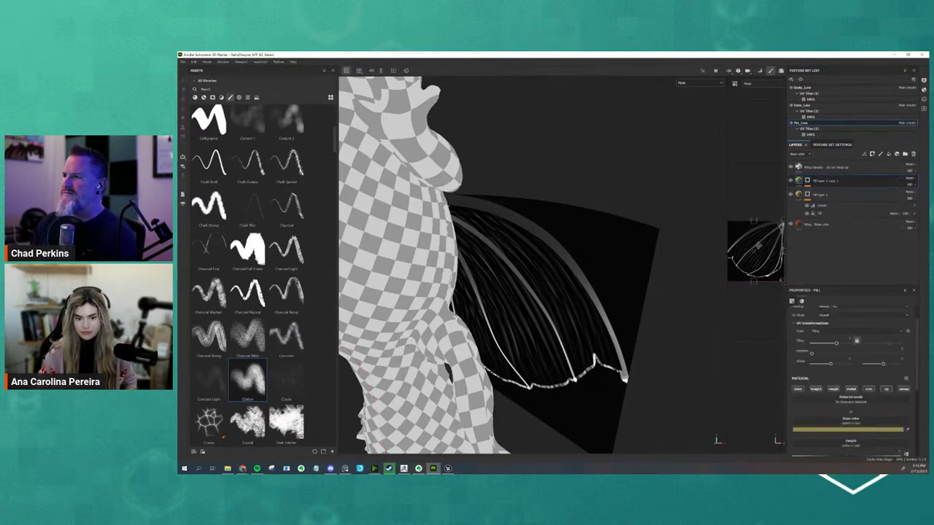
- Try a new base colour on the duplicated wing layer, then undo it
key("m")
mouse_move(660, 292)
left_mouse_down("alt")
mouse_move(550, 312)
mouse_move(539, 280)
left_mouse_up("alt")
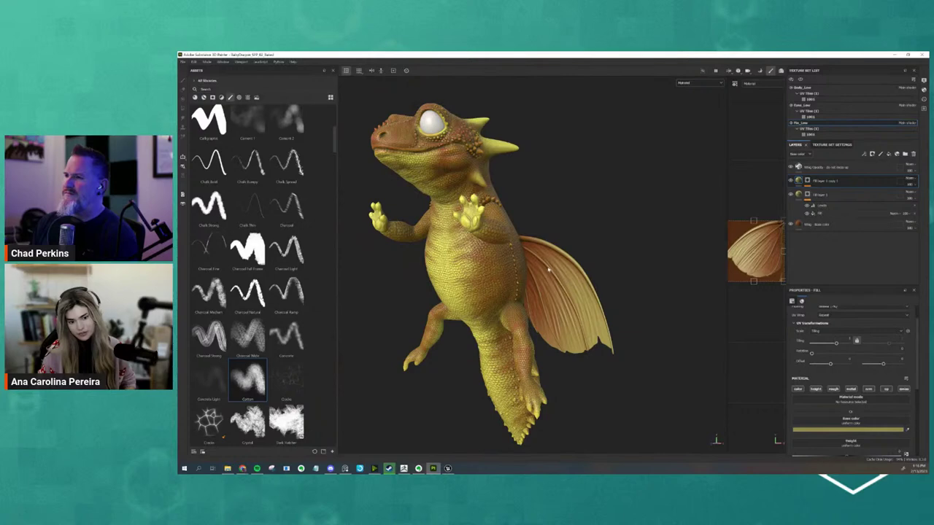
mouse_move(572, 353)
left_mouse_down("alt")
mouse_move(650, 290)
mouse_move(660, 296)
mouse_move(617, 291)
left_mouse_up("alt")
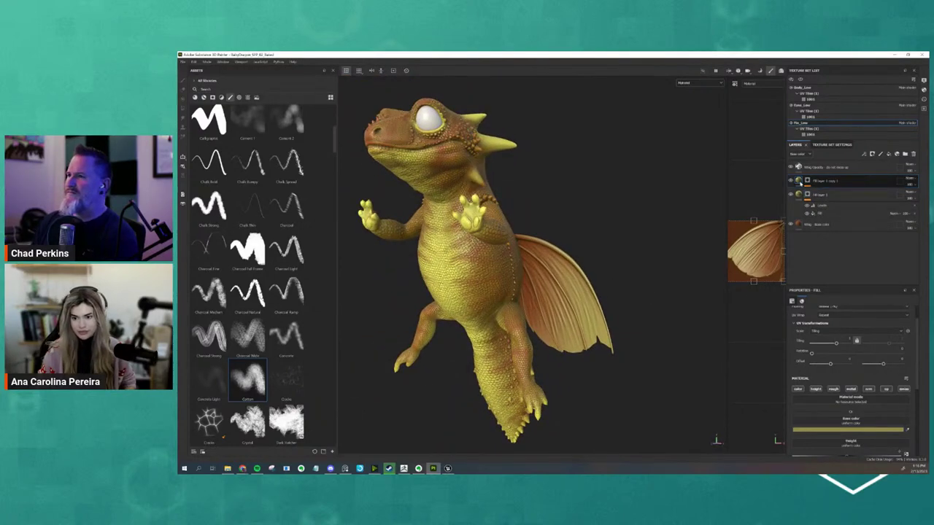
left_click(854, 431)
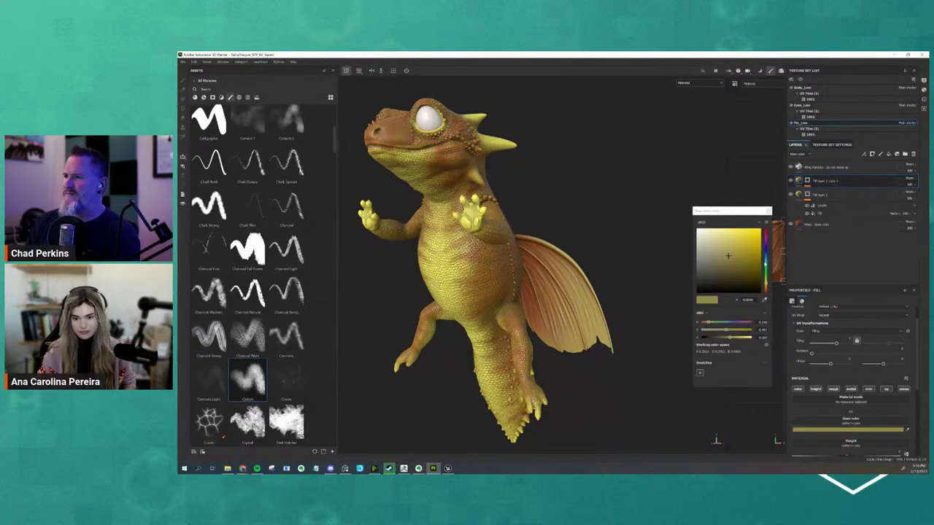
mouse_move(727, 256)
left_mouse_down()
mouse_move(755, 233)
mouse_move(746, 232)
mouse_move(763, 253)
mouse_move(761, 233)
left_mouse_up()
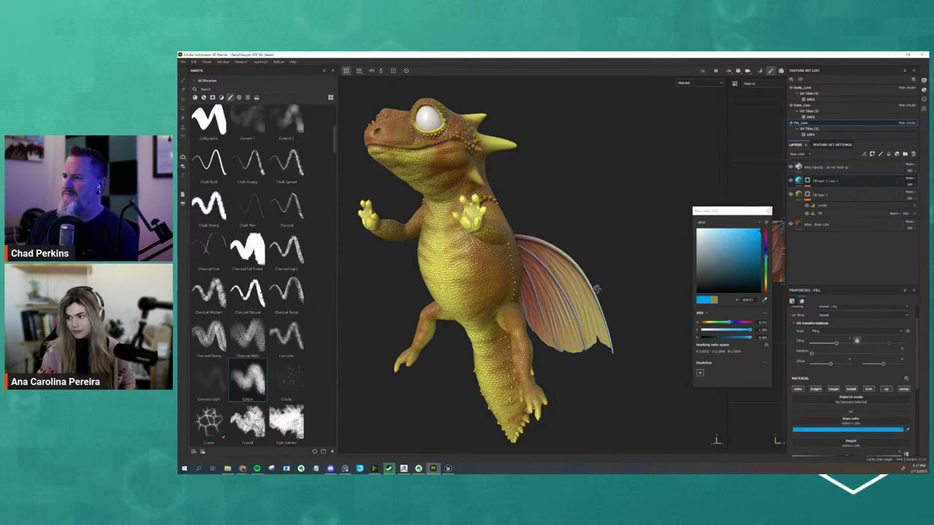
left_click_drag(635, 297, 611, 262, "alt")
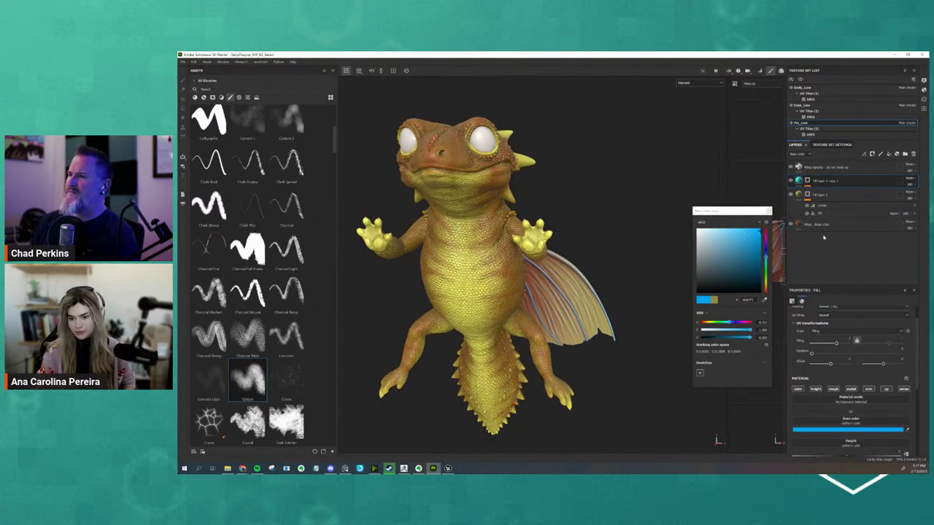
left_click(806, 194)
key("ctrl+z")
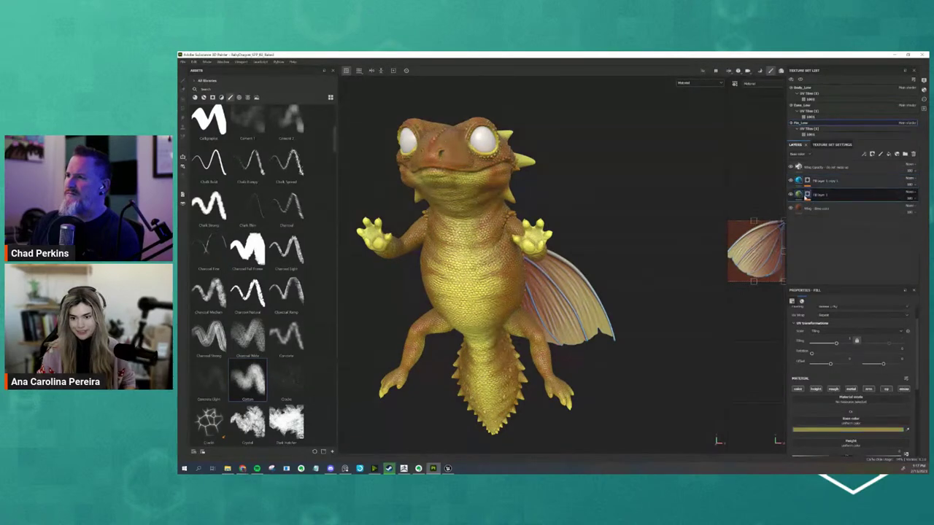
- Duplicate Fill layer 1 and give the copy a green base colour
left_click_drag(696, 323, 675, 324, "alt")
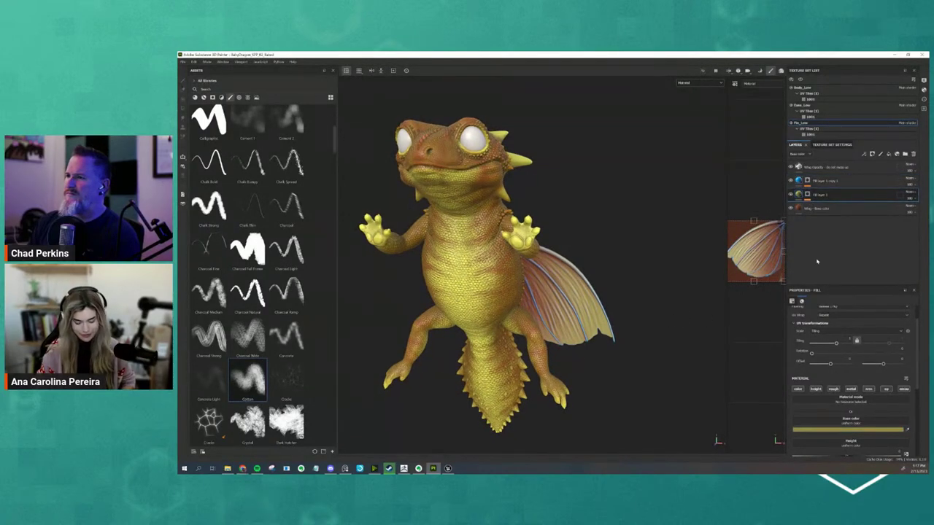
key("ctrl+d")
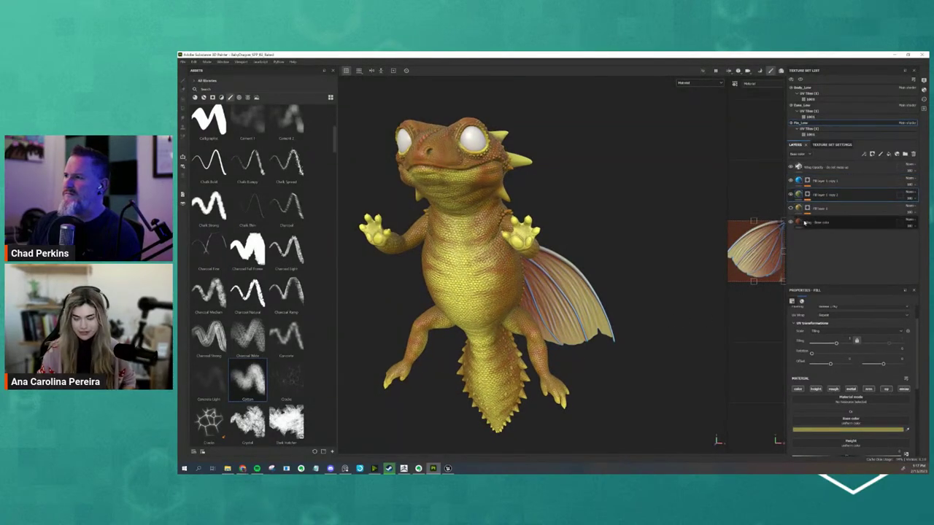
left_click(850, 430)
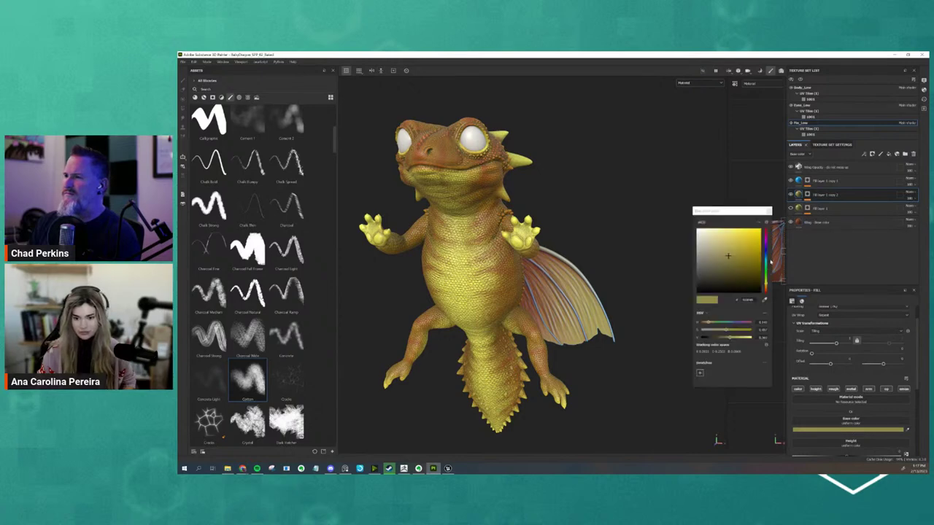
left_click(767, 269)
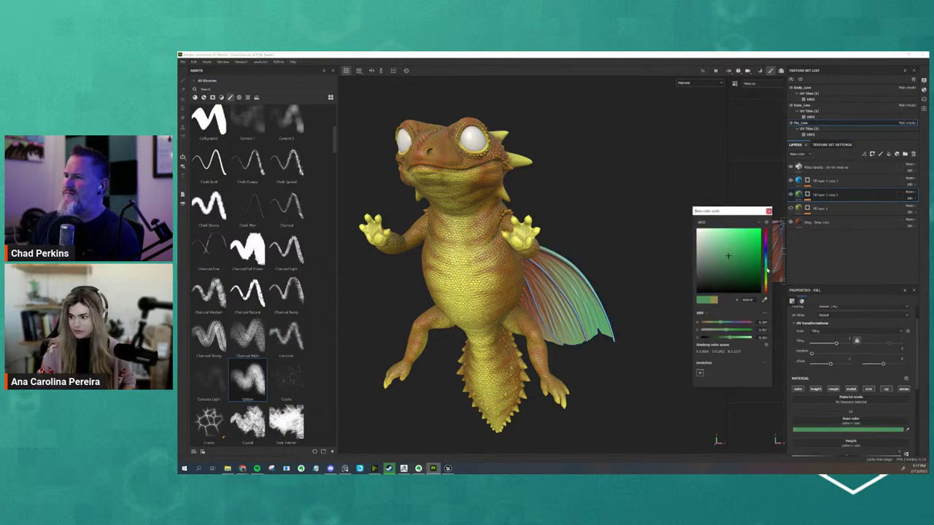
left_click(738, 256)
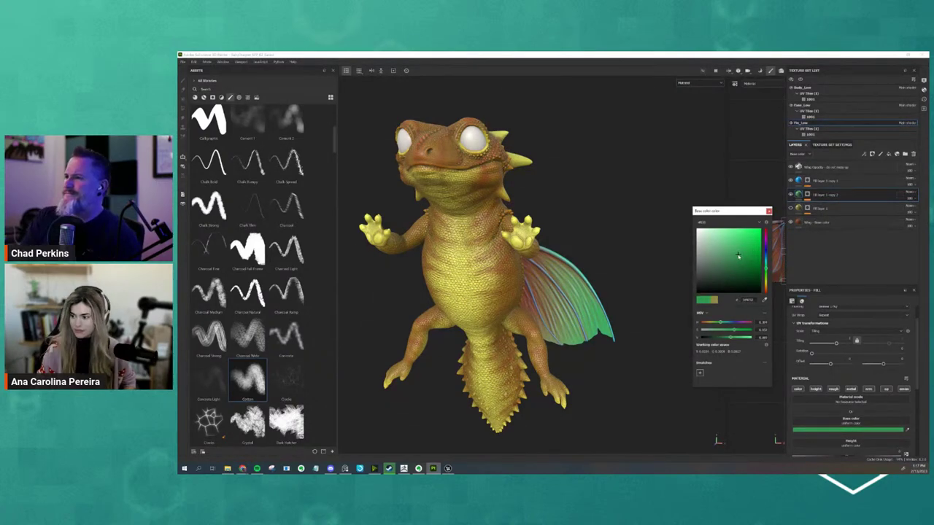
left_click(832, 372)
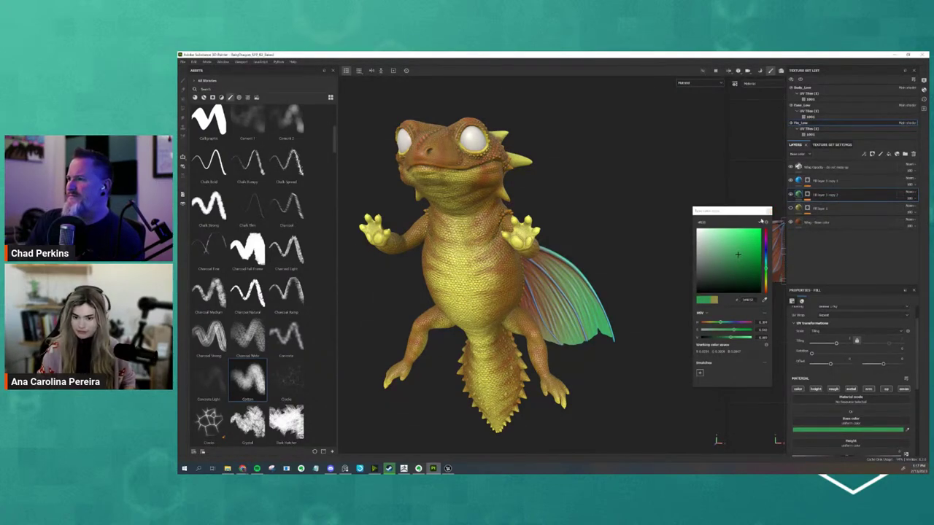
left_click(768, 212)
scroll(525, 182, "down", 5)
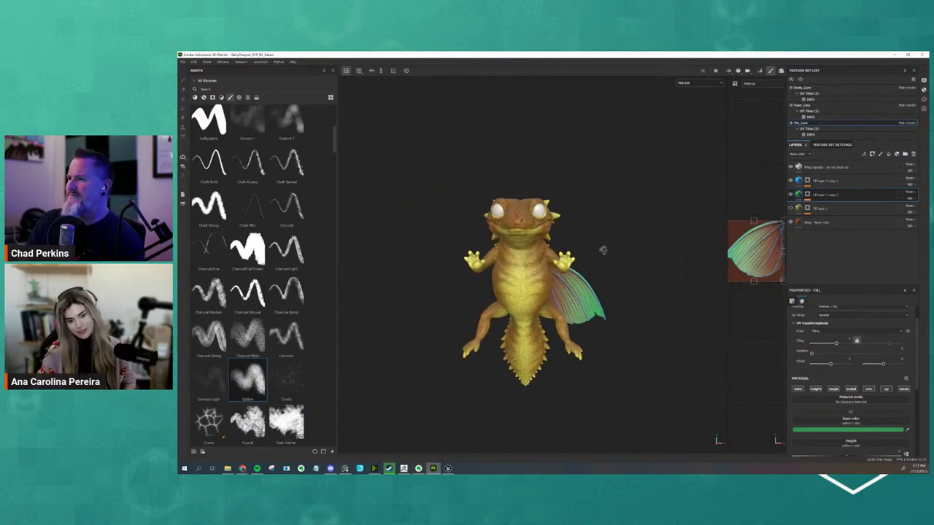
- Inspect the dragon's back and sides, then select the Wing Opacity layer
mouse_move(525, 181)
left_mouse_down("alt")
mouse_move(627, 314)
mouse_move(614, 333)
mouse_move(606, 294)
left_mouse_up("alt")
scroll(641, 338, "up", 2)
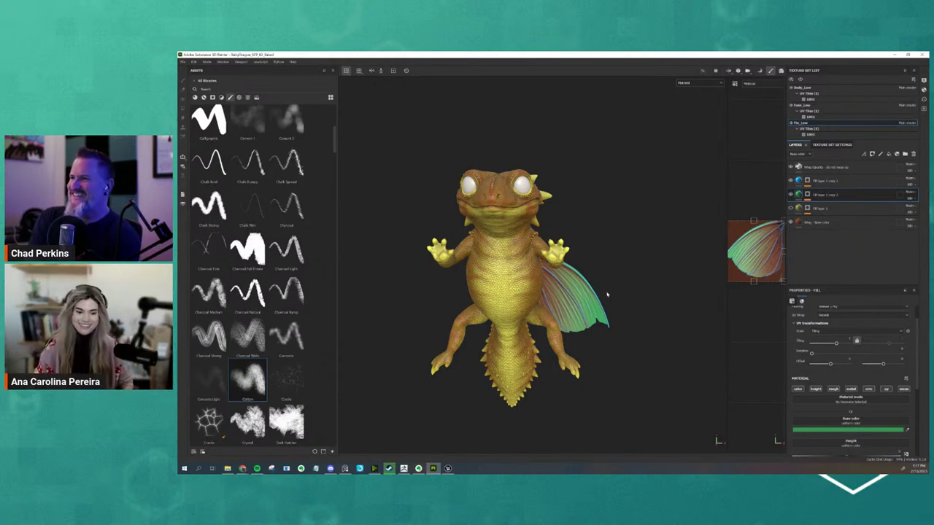
mouse_move(606, 294)
left_mouse_down("alt")
mouse_move(306, 299)
mouse_move(610, 302)
mouse_move(617, 294)
mouse_move(632, 308)
mouse_move(613, 319)
mouse_move(621, 324)
mouse_move(577, 299)
left_mouse_up("alt")
scroll(606, 313, "up", 2)
scroll(533, 274, "down", 2)
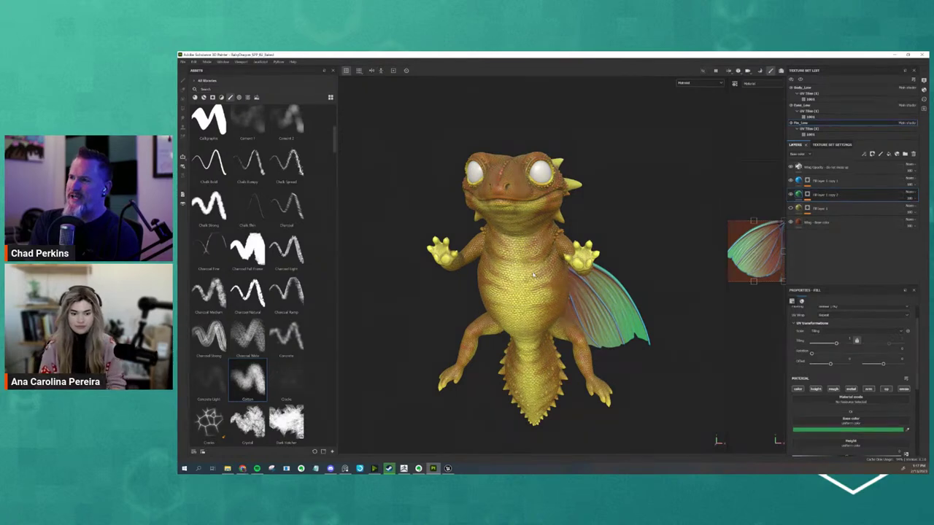
left_click(854, 170)
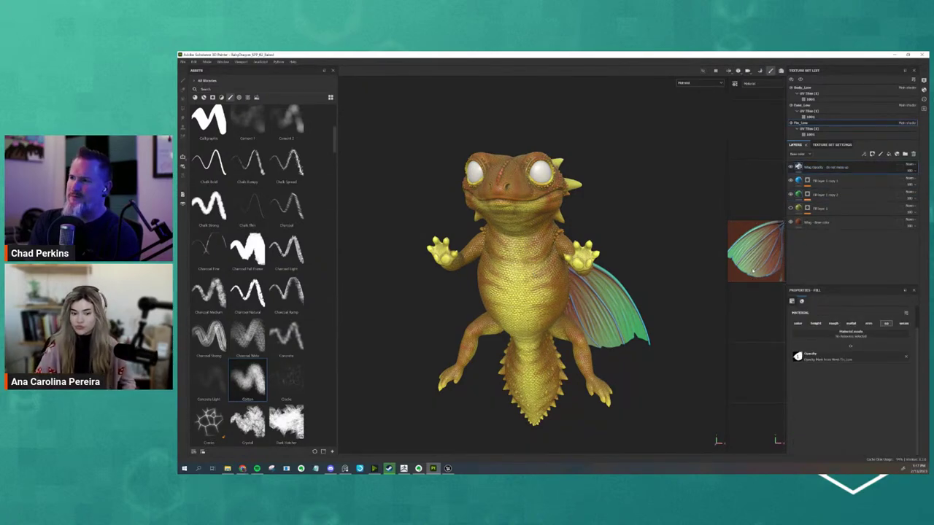
mouse_move(656, 314)
left_mouse_down("alt")
mouse_move(442, 302)
mouse_move(666, 300)
mouse_move(659, 302)
left_mouse_up("alt")
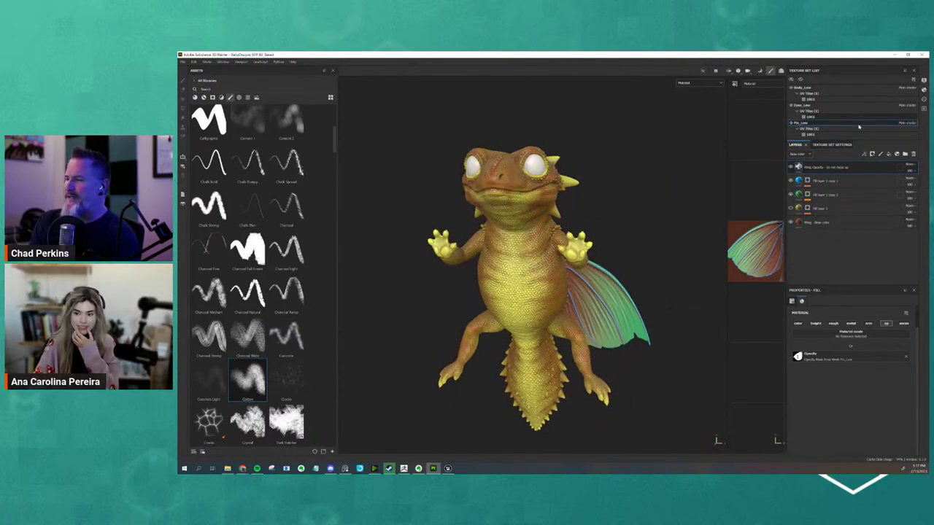
- Add a fill layer below Wing Opacity that affects only the opacity channel
left_click(888, 154)
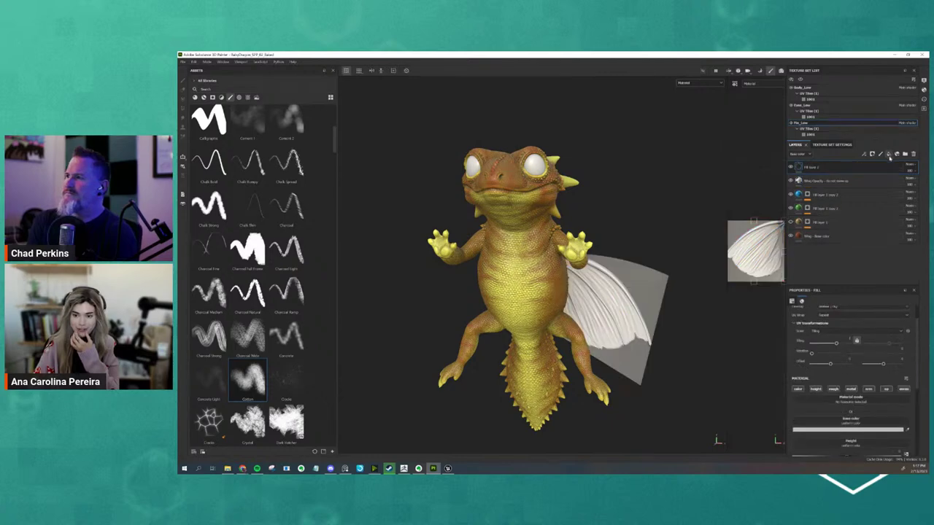
left_click_drag(876, 167, 839, 188)
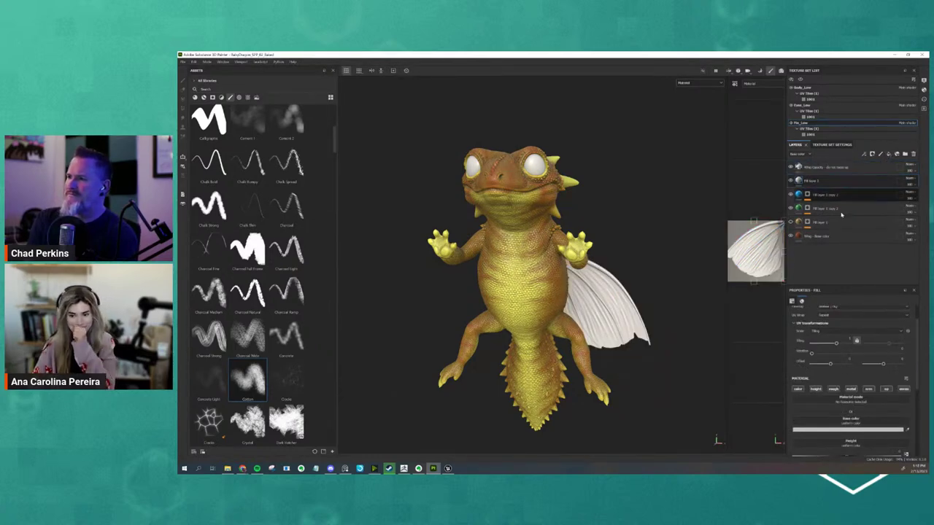
left_click(797, 389)
left_click(815, 388)
left_click(866, 389)
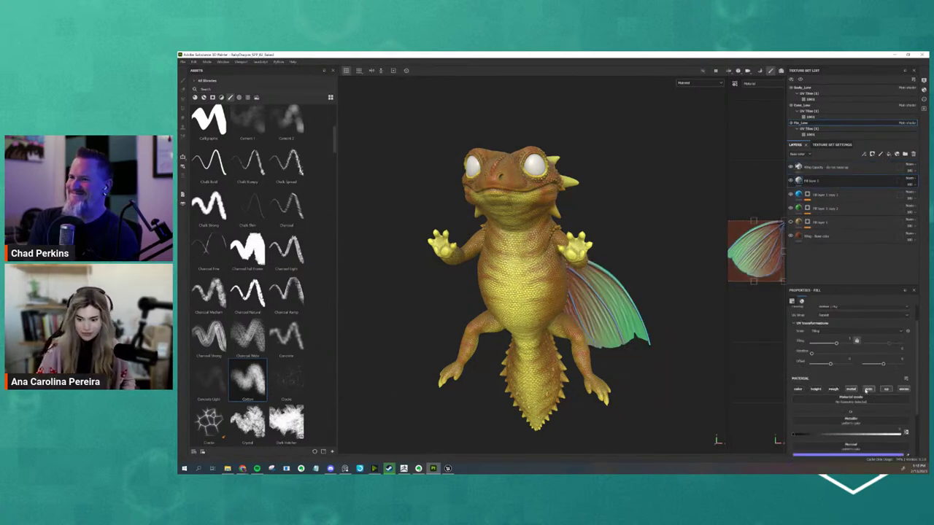
left_click(850, 389)
left_click(867, 389)
left_click(885, 389)
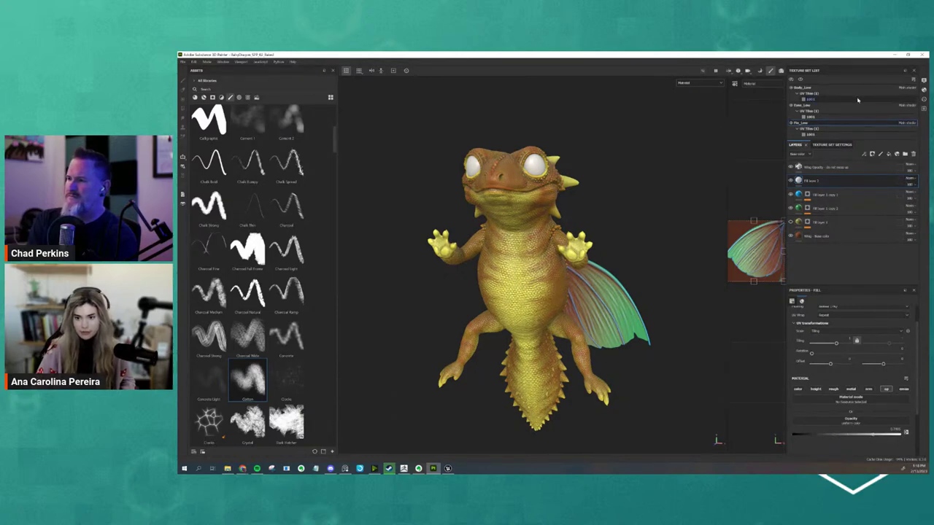
- Lower the new fill's opacity, keep Wing Opacity above it, and change Wing Opacity's blend mode
left_click_drag(827, 180, 827, 167)
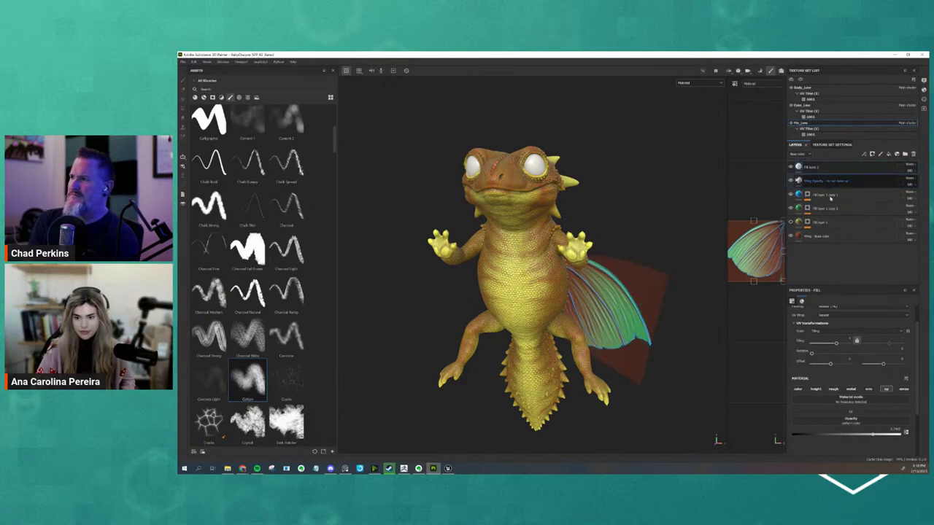
mouse_move(873, 435)
left_mouse_down()
mouse_move(826, 438)
mouse_move(900, 435)
left_mouse_up()
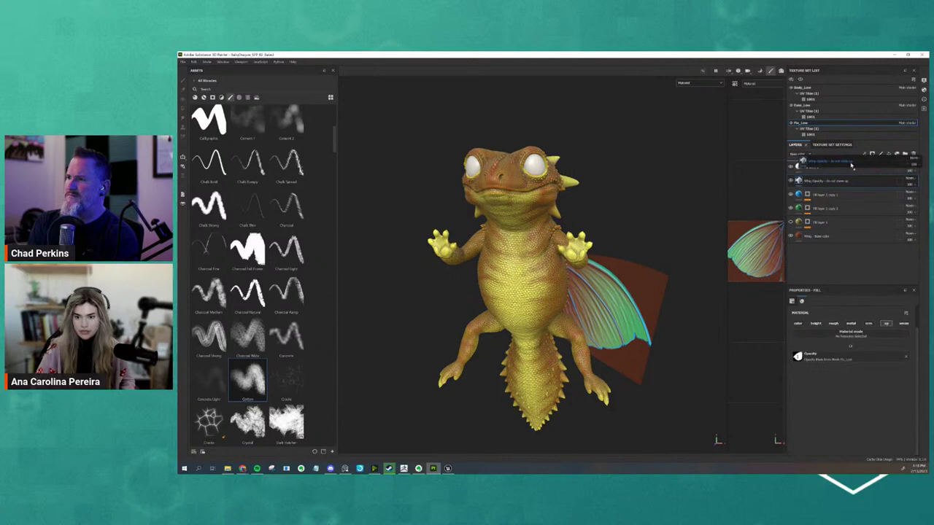
left_click_drag(847, 183, 831, 168)
left_click(906, 166)
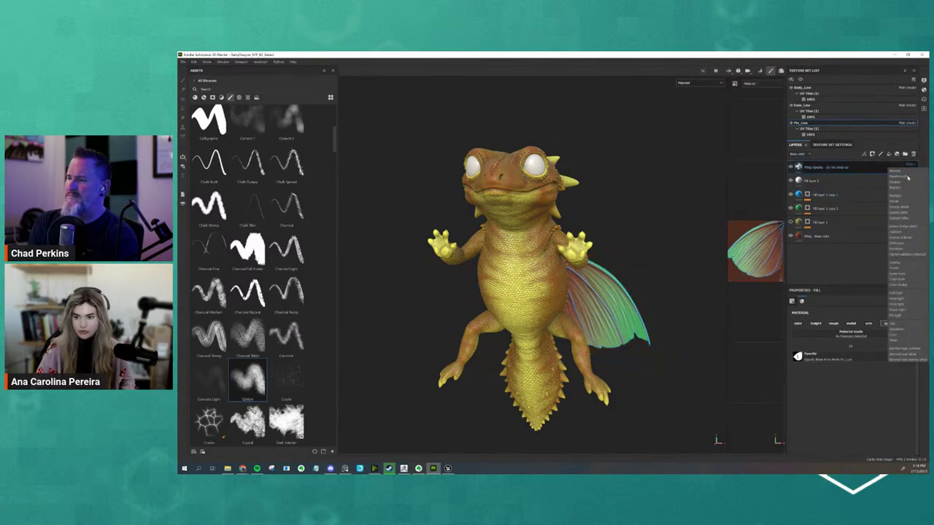
left_click(902, 196)
left_click(840, 182)
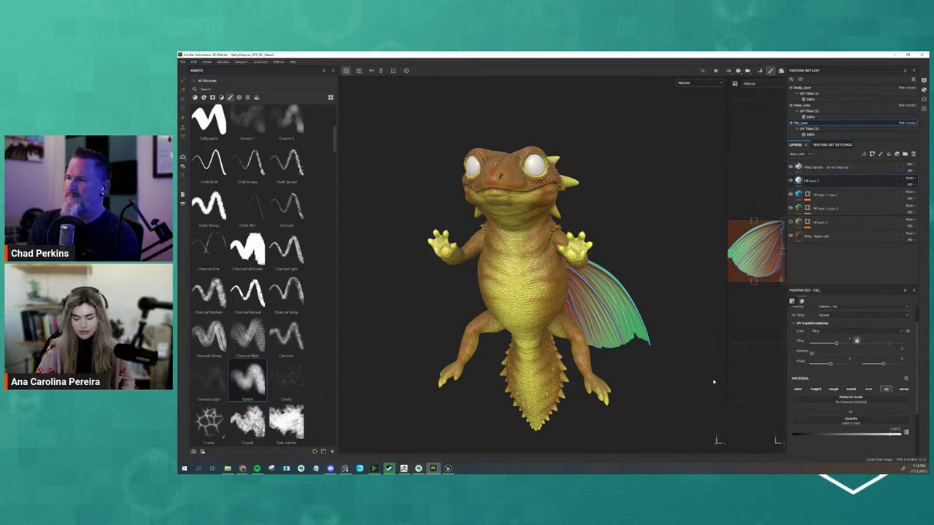
- Preview the wing opacity channel alone, then frame the whole creature
mouse_move(714, 382)
left_mouse_down("alt")
mouse_move(649, 350)
mouse_move(696, 326)
left_mouse_up("alt")
scroll(648, 350, "up", 5)
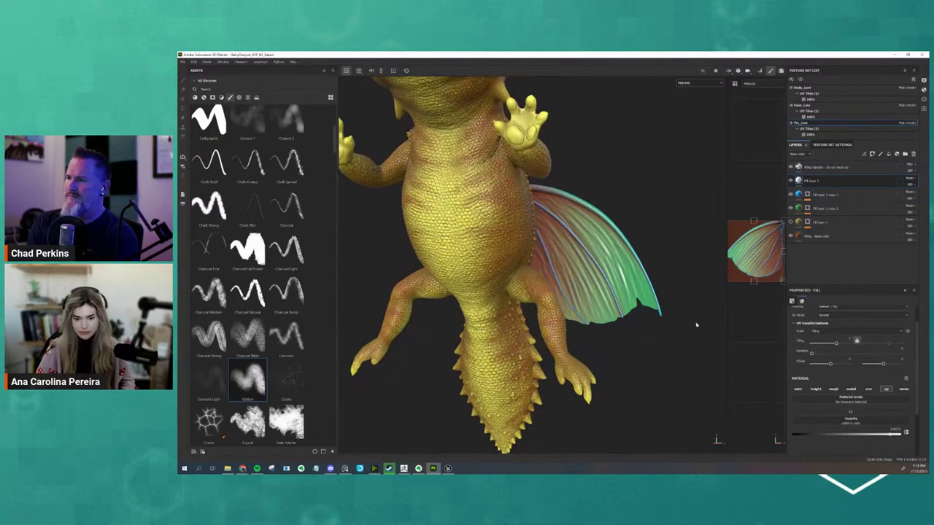
key("c")
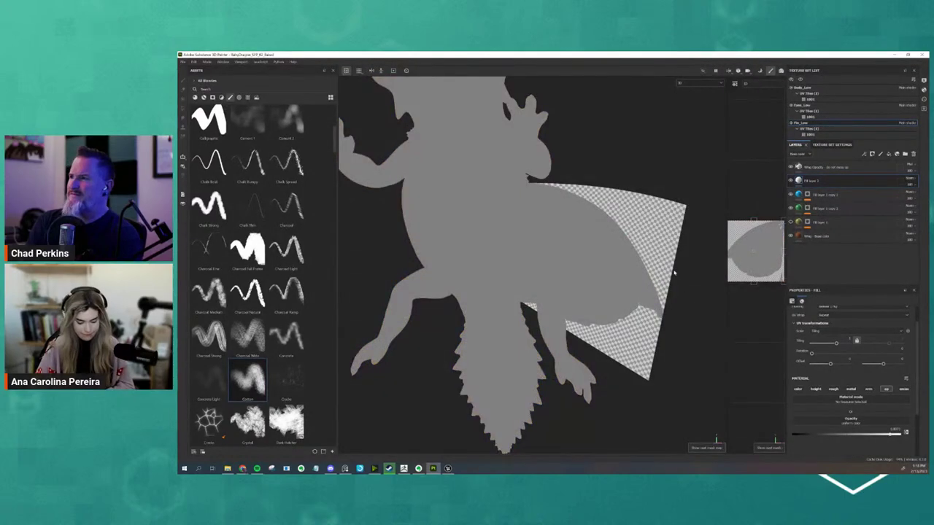
key("m")
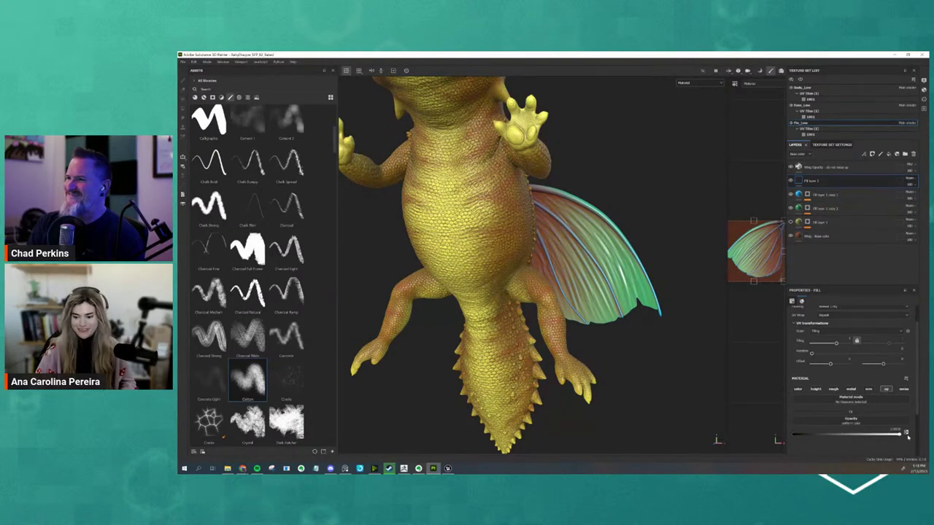
scroll(587, 306, "down", 2)
key("f")
scroll(587, 305, "up", 2)
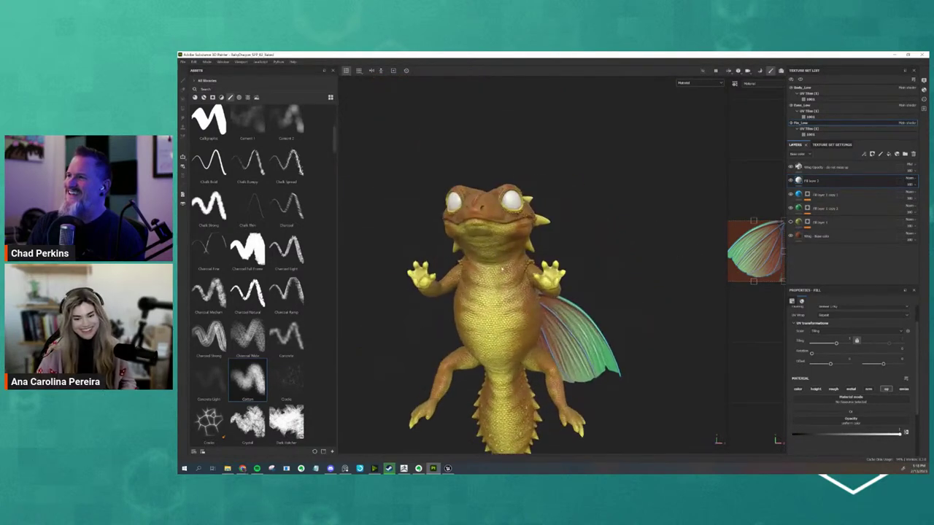
scroll(587, 305, "up", 2)
left_click_drag(587, 306, 587, 291, "alt")
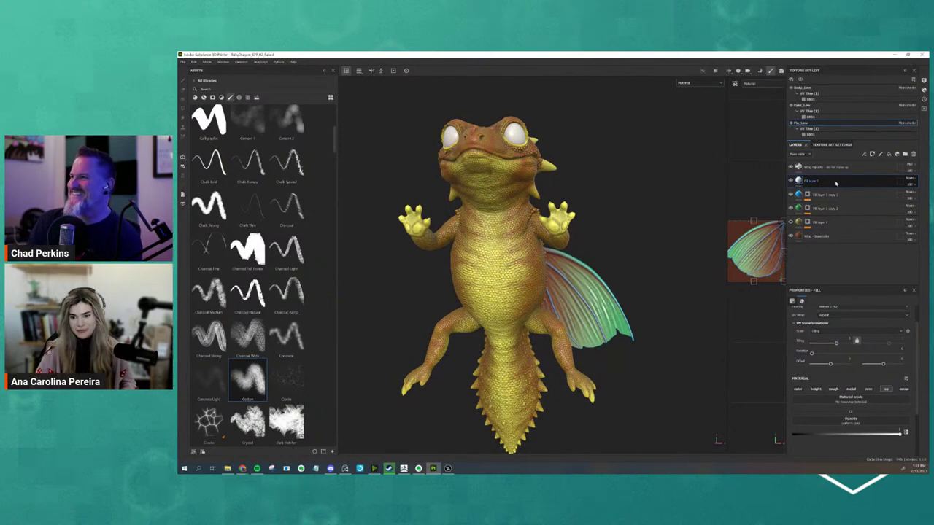
- Move the fill layer to the top, try Screen blending, then choose another mode at near-full opacity
left_click_drag(836, 180, 836, 167)
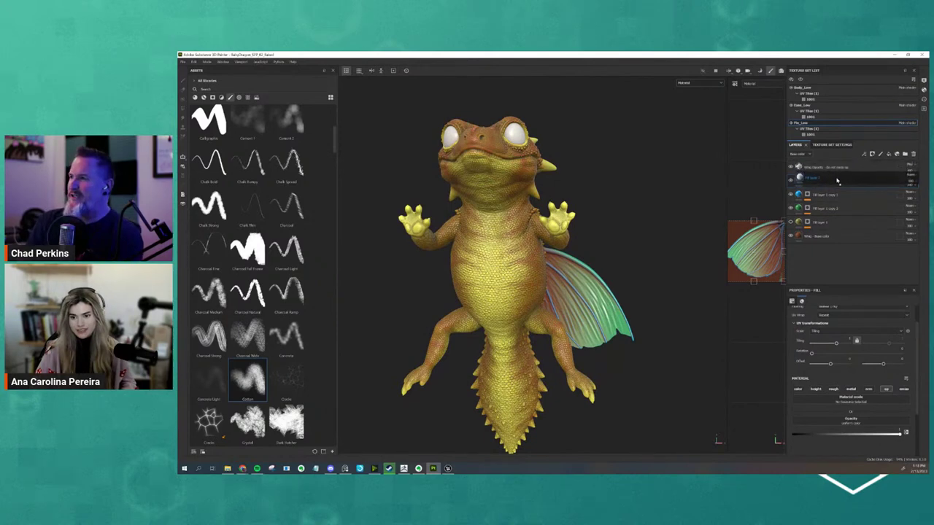
left_click_drag(688, 265, 659, 277, "alt")
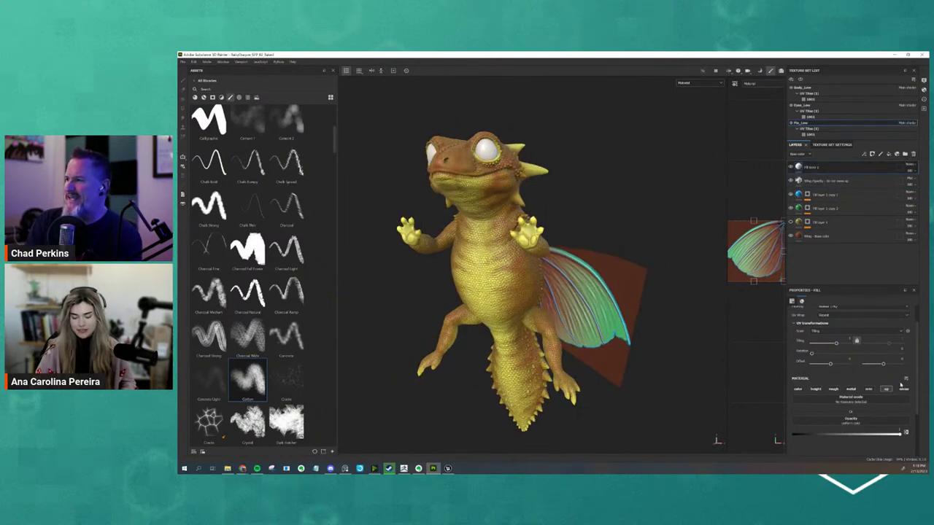
mouse_move(867, 433)
left_mouse_down()
mouse_move(816, 442)
mouse_move(896, 434)
mouse_move(826, 436)
left_mouse_up()
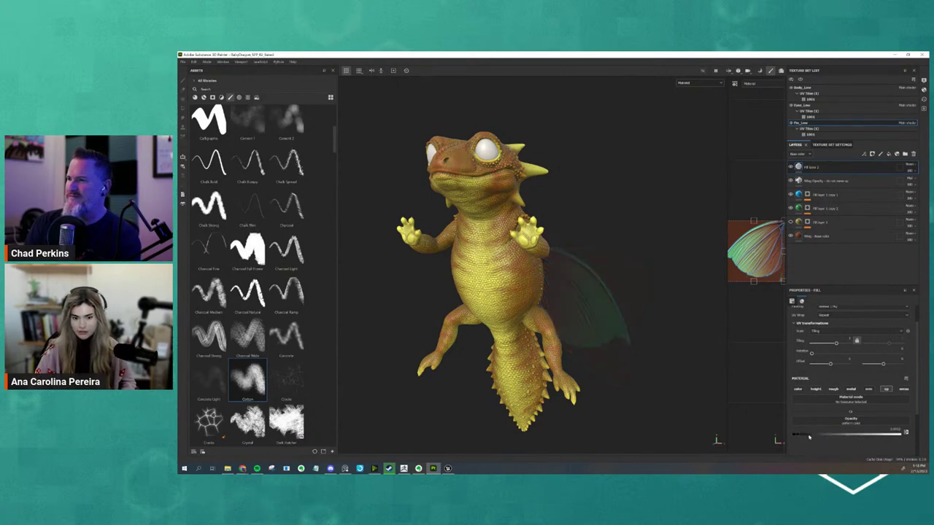
left_click(909, 165)
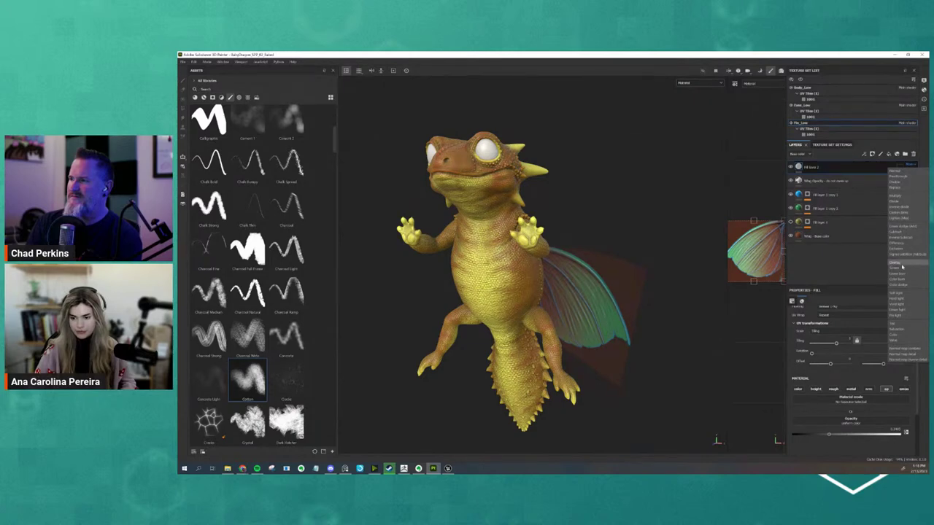
left_click(901, 268)
left_click(909, 166)
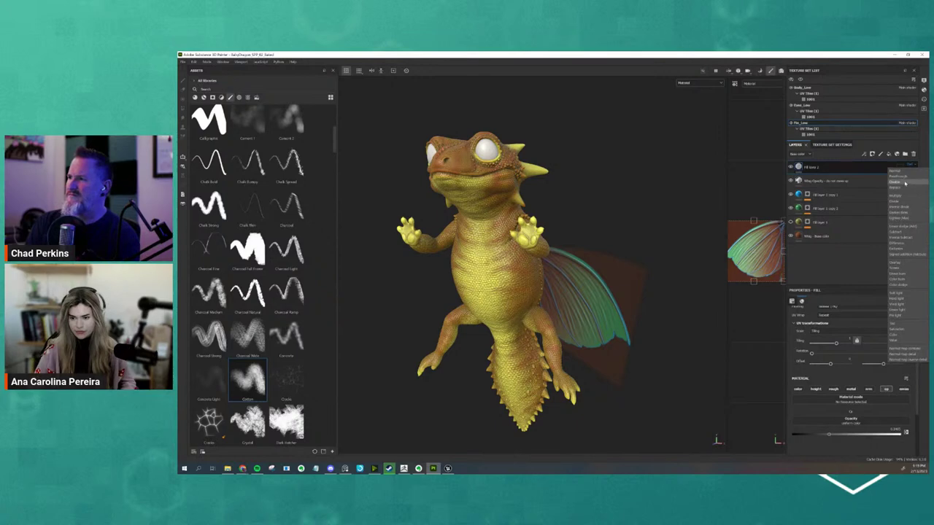
left_click(904, 181)
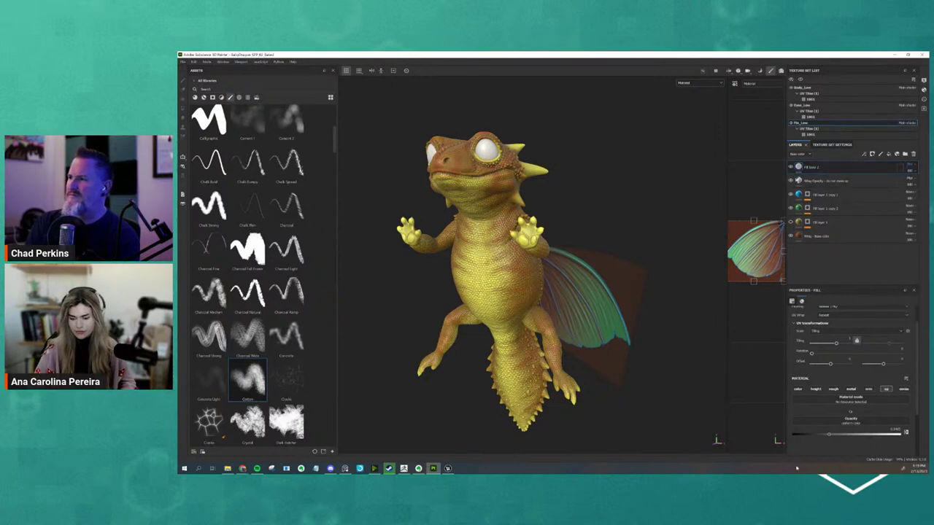
left_click_drag(837, 433, 914, 438)
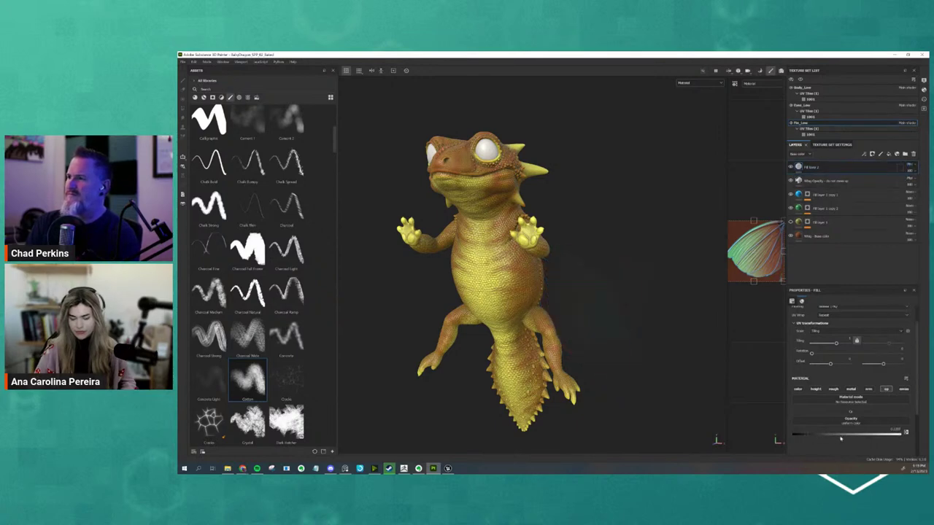
- Check the single-channel views and test zero opacity before restoring it
key("c")
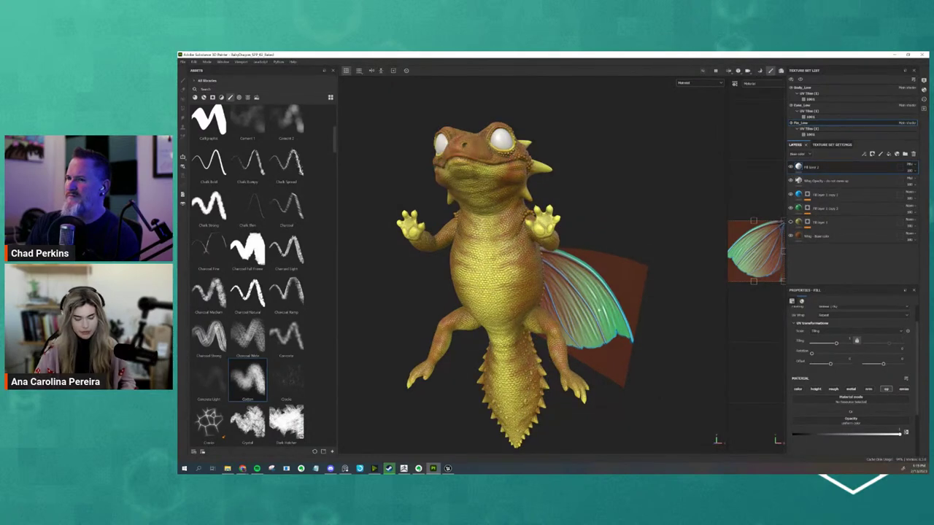
key("c")
key("m")
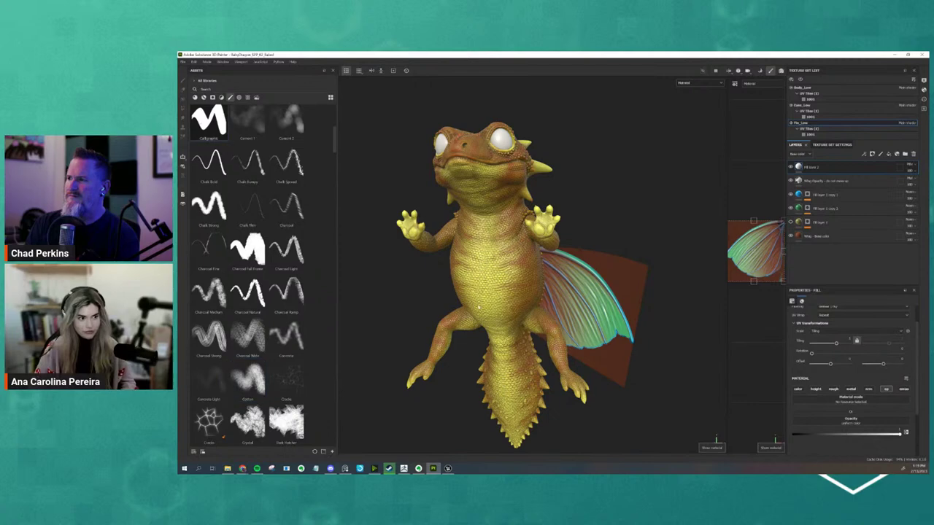
left_click(799, 436)
key("ctrl+z")
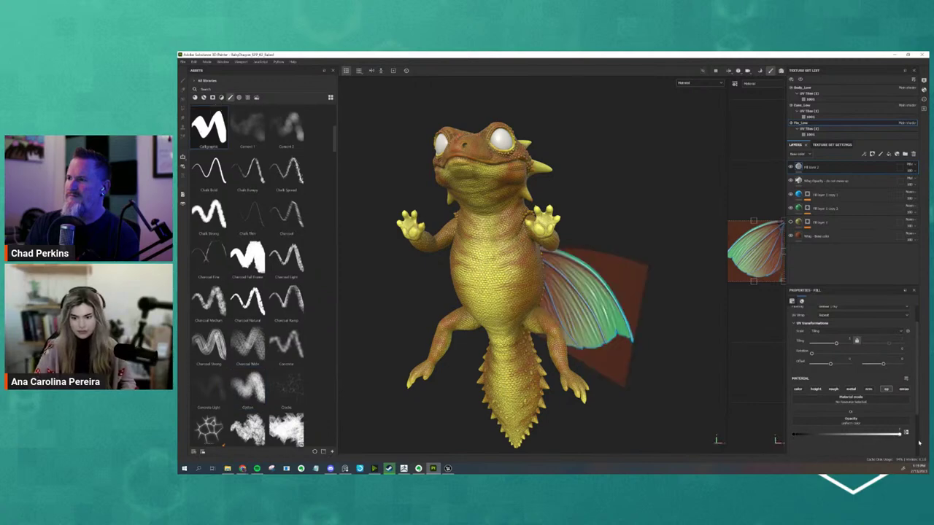
- Add a black mask to Fill layer 2, select it, and show the brush's stencil grayscale settings
left_click(821, 168)
right_click(821, 169)
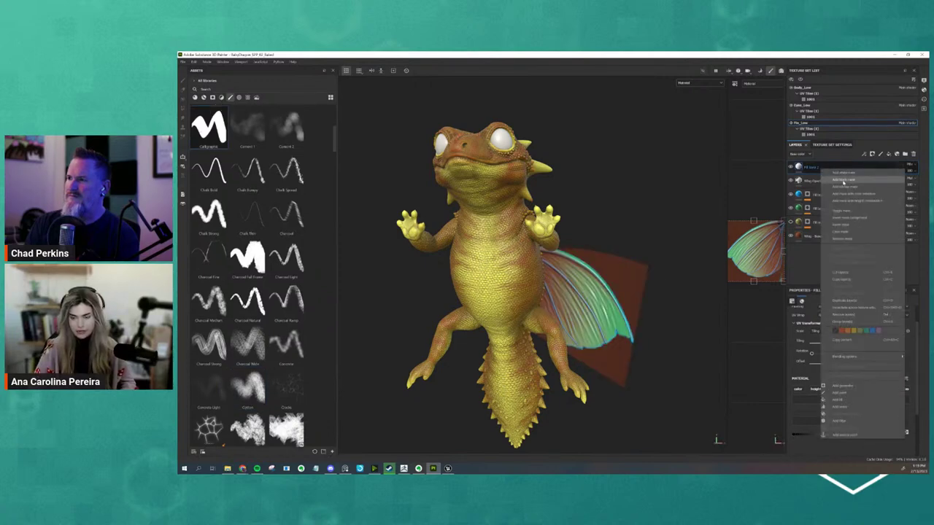
left_click(843, 181)
key("1")
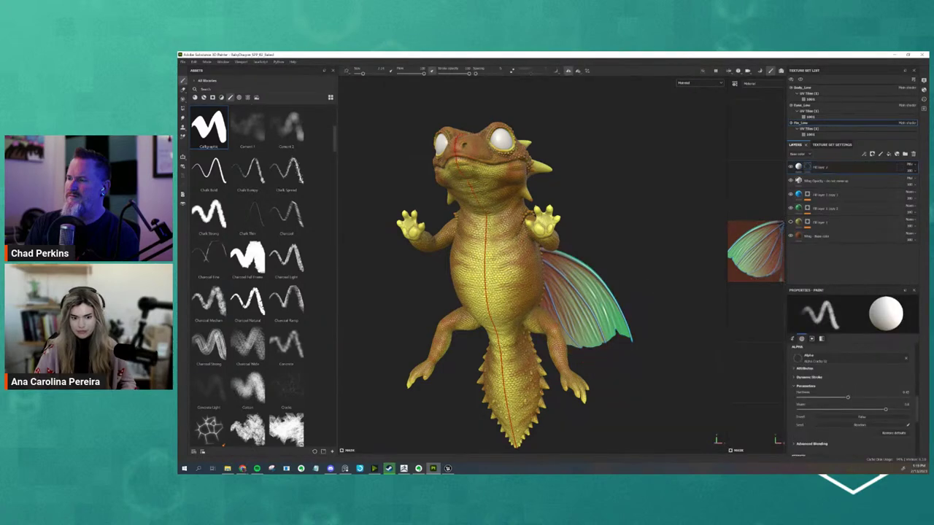
left_click(808, 168)
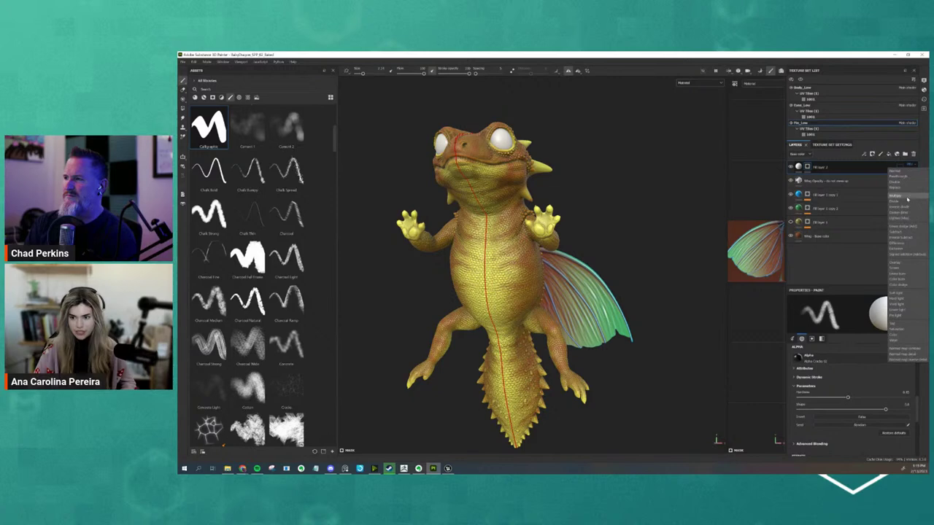
left_click(807, 168)
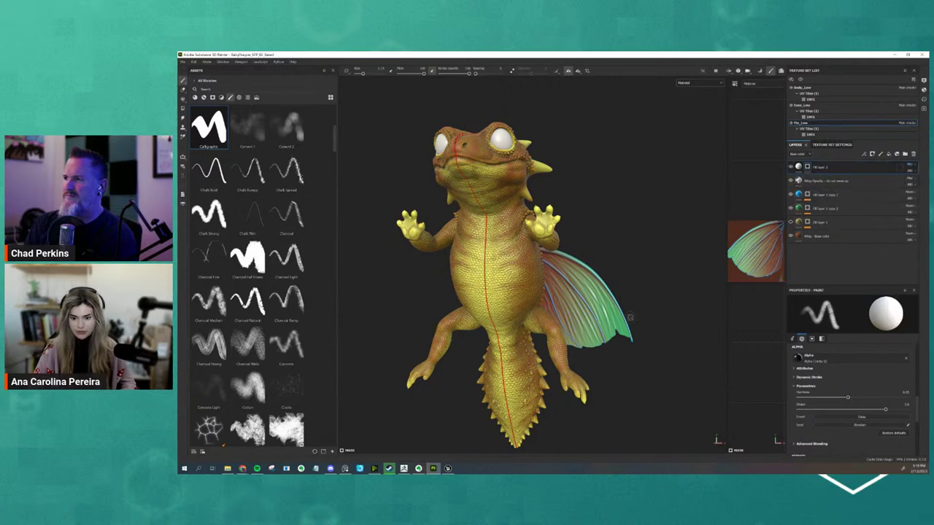
left_click(811, 339)
- Try dark strokes on the wing with a black brush, then reselect the layer mask
left_click_drag(860, 415, 784, 415)
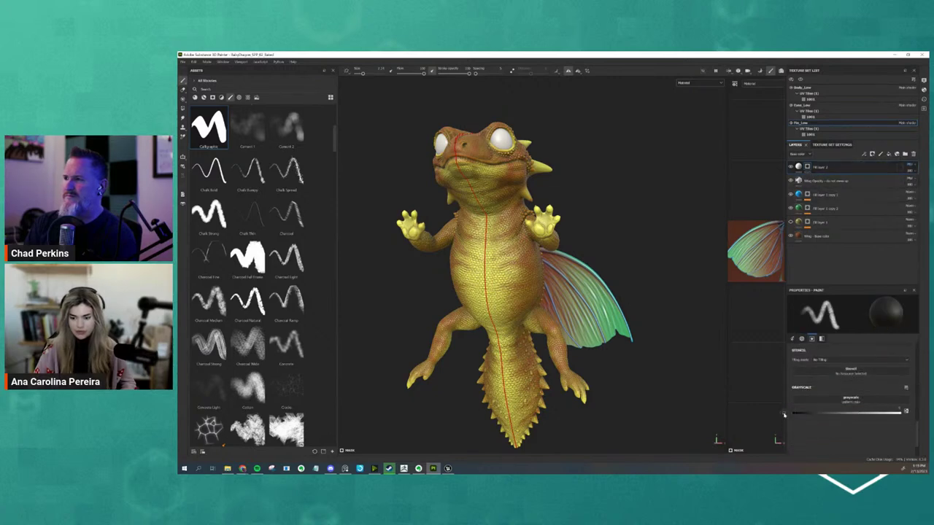
scroll(616, 287, "up", 5)
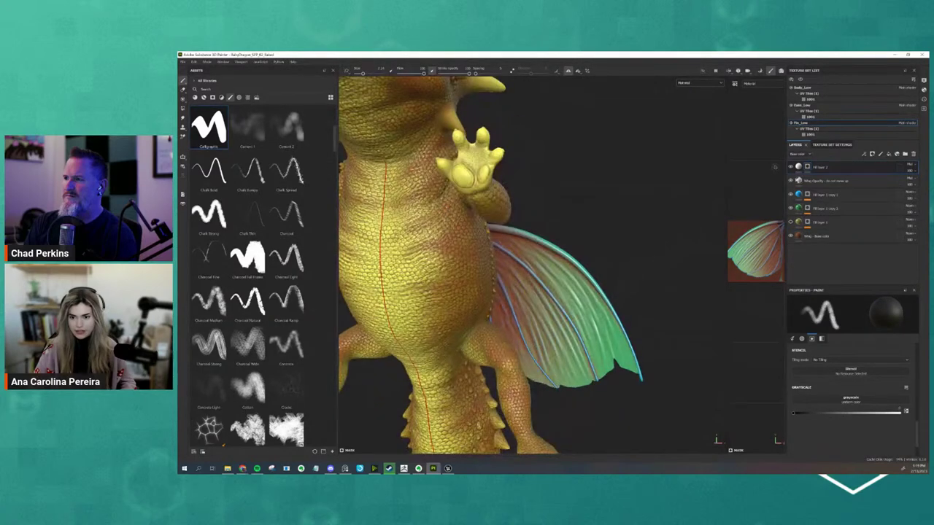
left_click(798, 167)
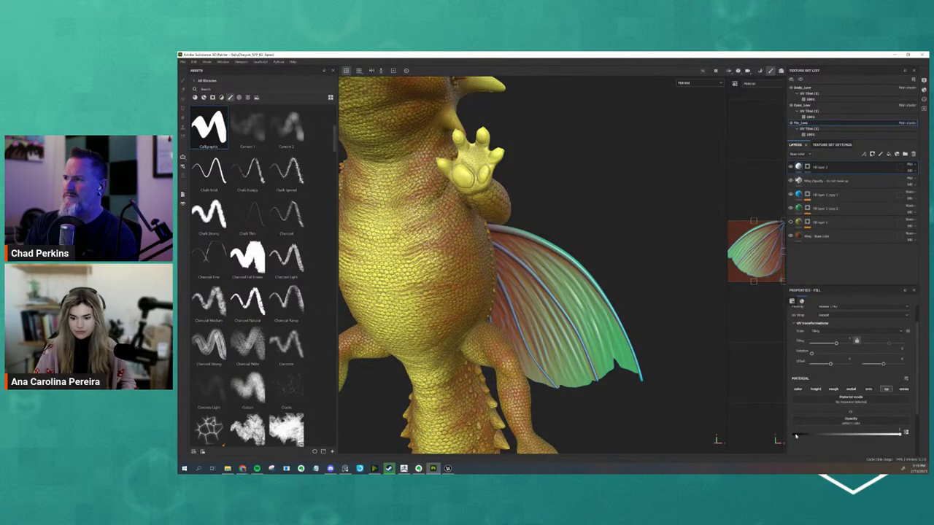
left_click_drag(795, 435, 778, 438)
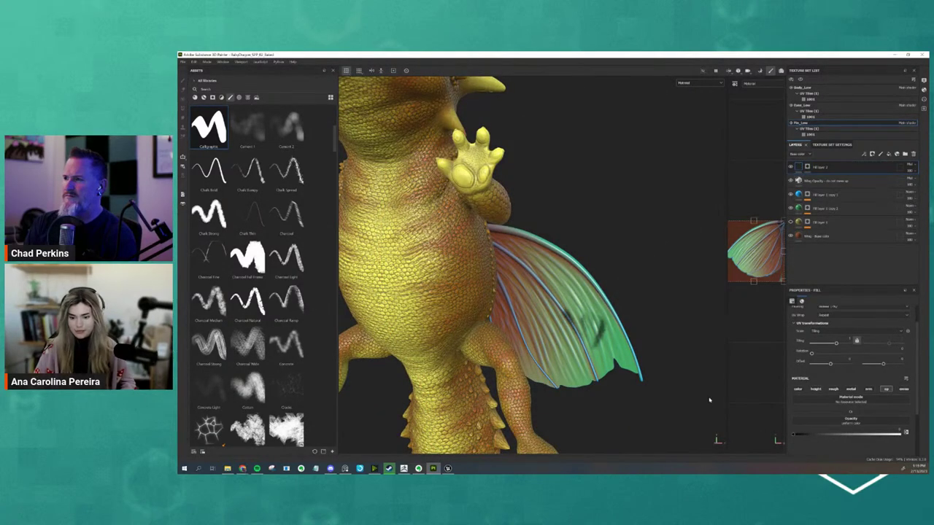
left_click_drag(679, 367, 667, 365, "alt")
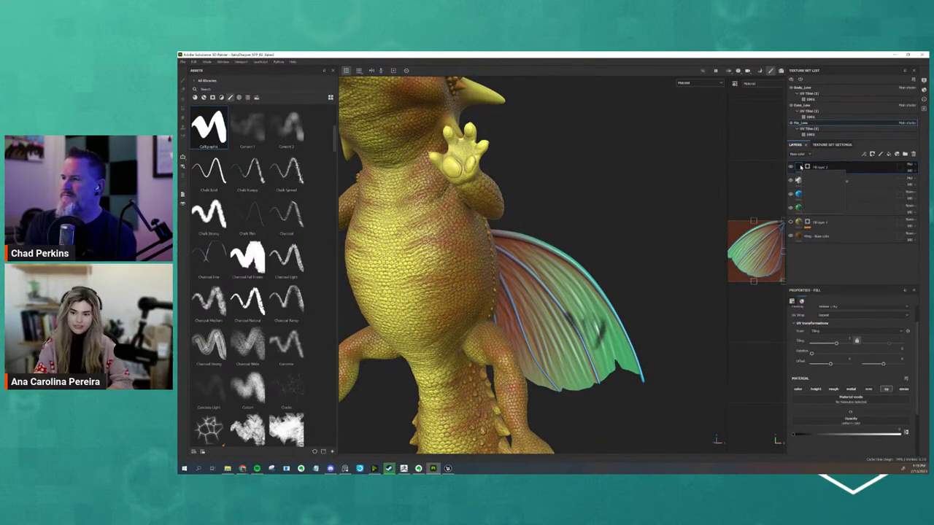
mouse_move(678, 289)
left_mouse_down("alt")
mouse_move(708, 297)
mouse_move(678, 302)
left_mouse_up("alt")
left_click(822, 183)
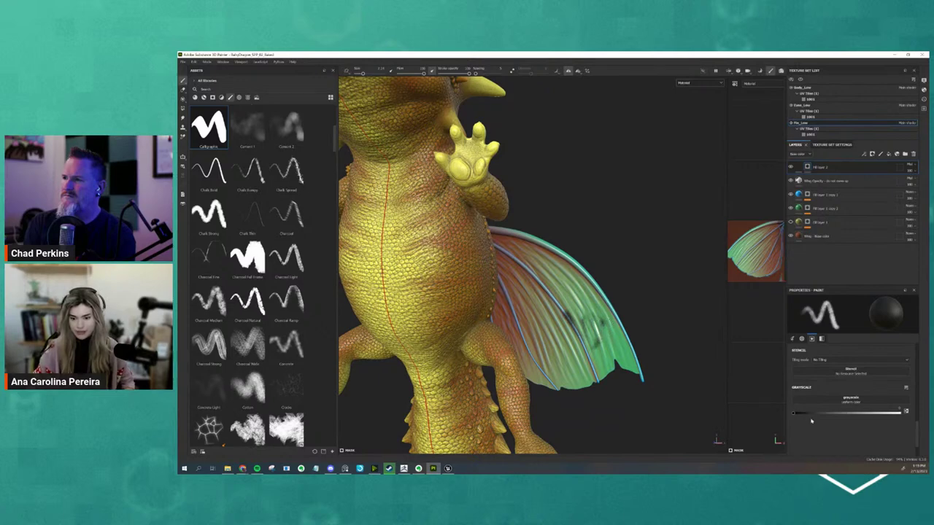
- Paint test strokes across the upper and lower wing membrane on the mask
left_click(897, 413)
left_click_drag(606, 321, 626, 373)
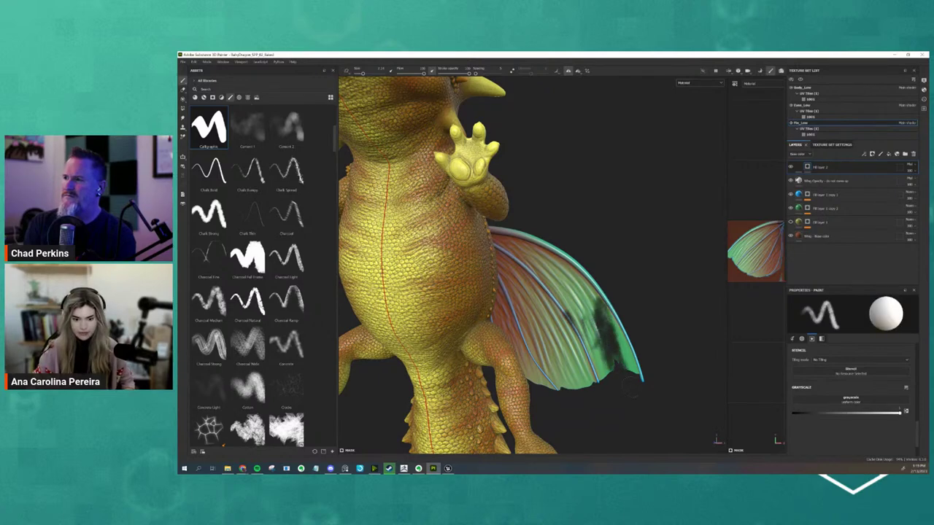
left_click_drag(572, 284, 594, 312)
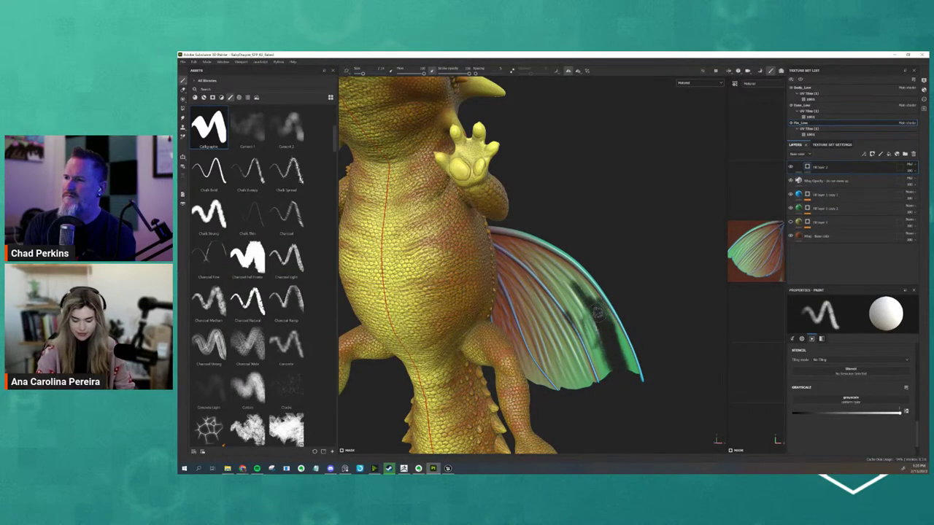
mouse_move(562, 398)
left_mouse_down()
mouse_move(569, 368)
mouse_move(554, 334)
left_mouse_up()
left_click_drag(562, 376, 563, 331)
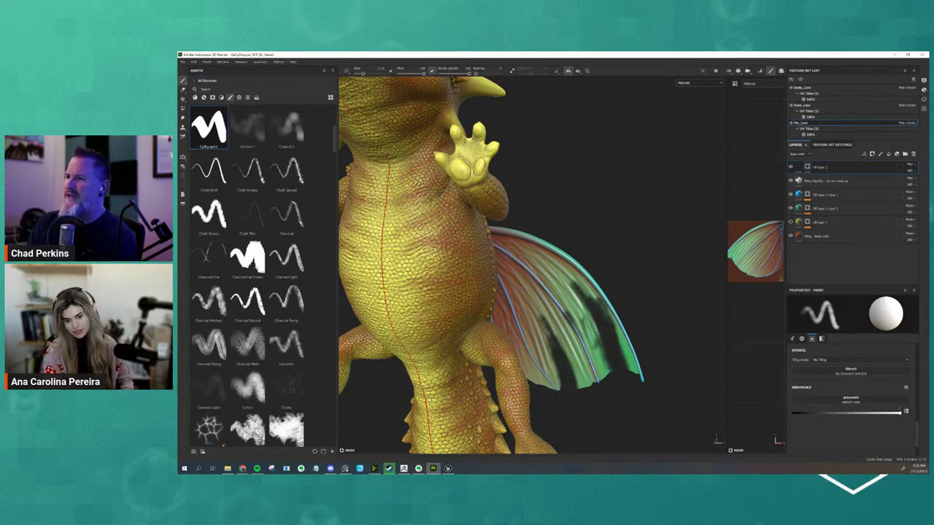
- Undo the wing strokes, set the brush grayscale to full white, and frame the dragon
key("ctrl+z")
key("ctrl+z")
key("ctrl+z")
key("ctrl+z")
key("ctrl+z")
key("ctrl+z")
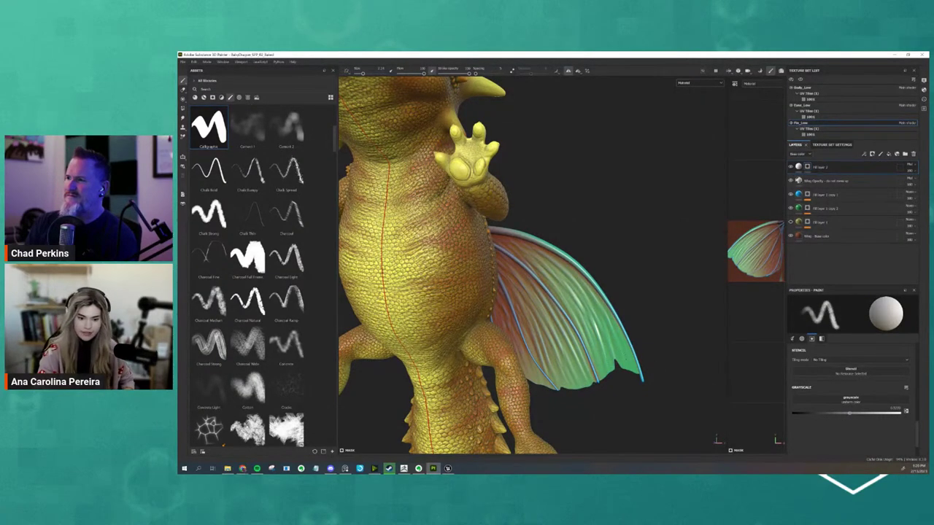
left_click_drag(849, 413, 874, 413)
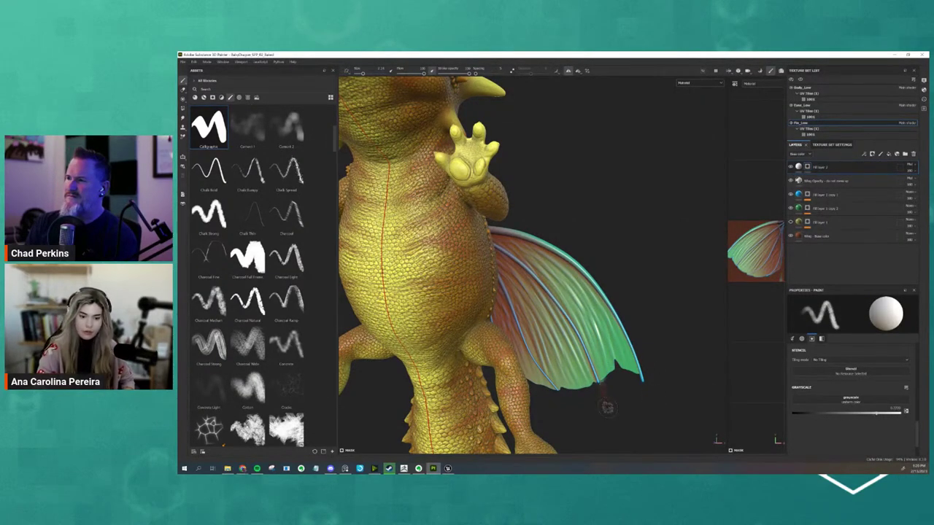
left_click_drag(841, 414, 788, 415)
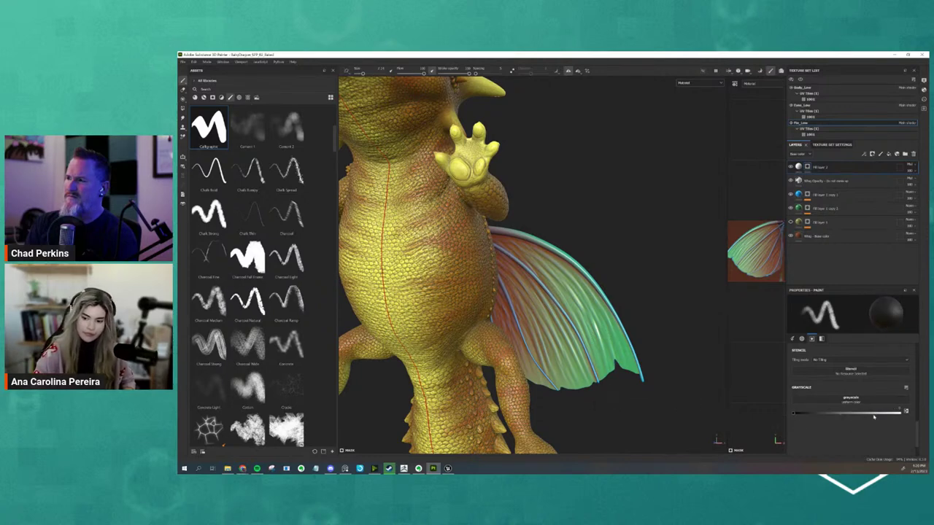
left_click_drag(874, 415, 899, 413)
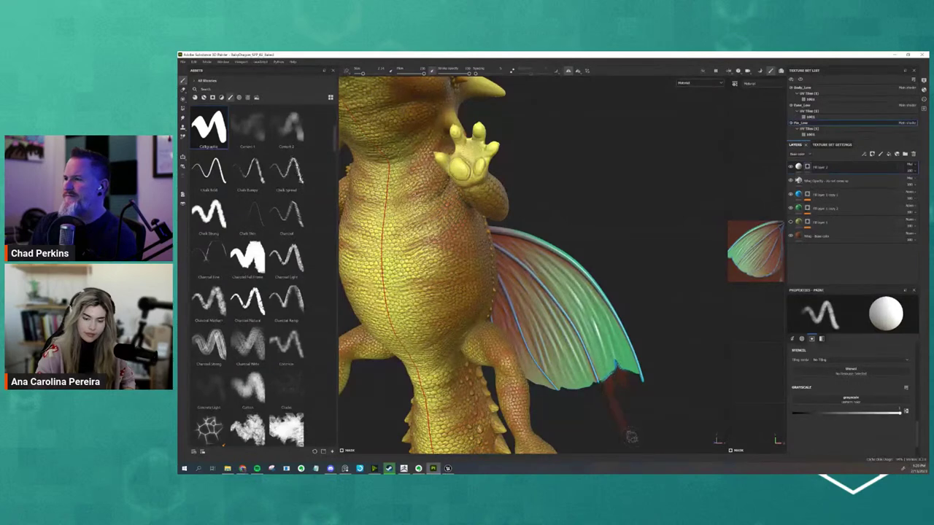
key("f")
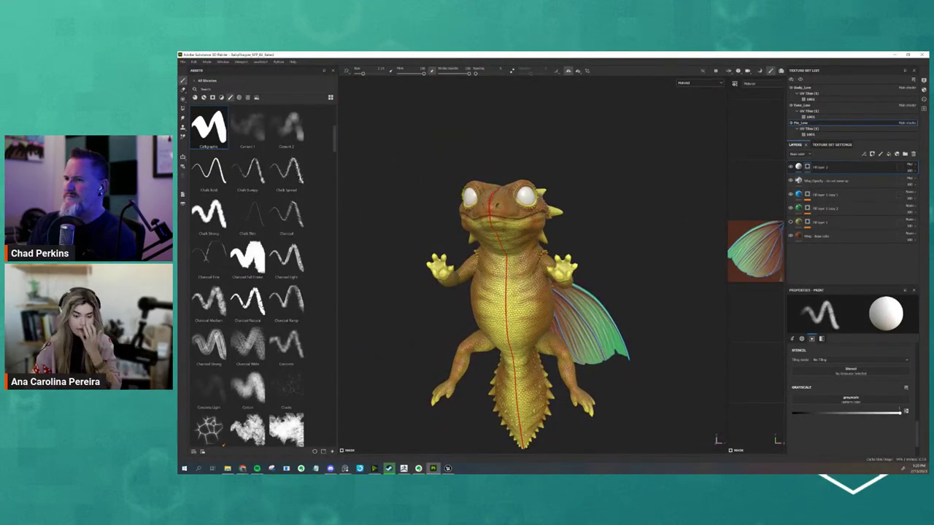
- Orbit and zoom around the dragon's head to inspect both eyes
mouse_move(583, 342)
left_mouse_down("alt")
mouse_move(594, 349)
mouse_move(445, 361)
mouse_move(628, 365)
mouse_move(585, 351)
mouse_move(622, 336)
mouse_move(598, 343)
left_mouse_up("alt")
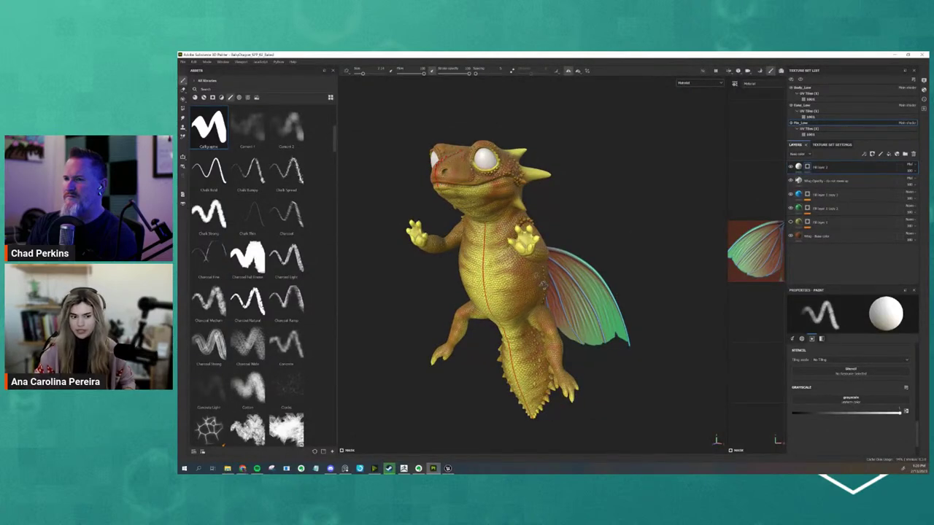
left_click_drag(543, 288, 526, 288, "alt")
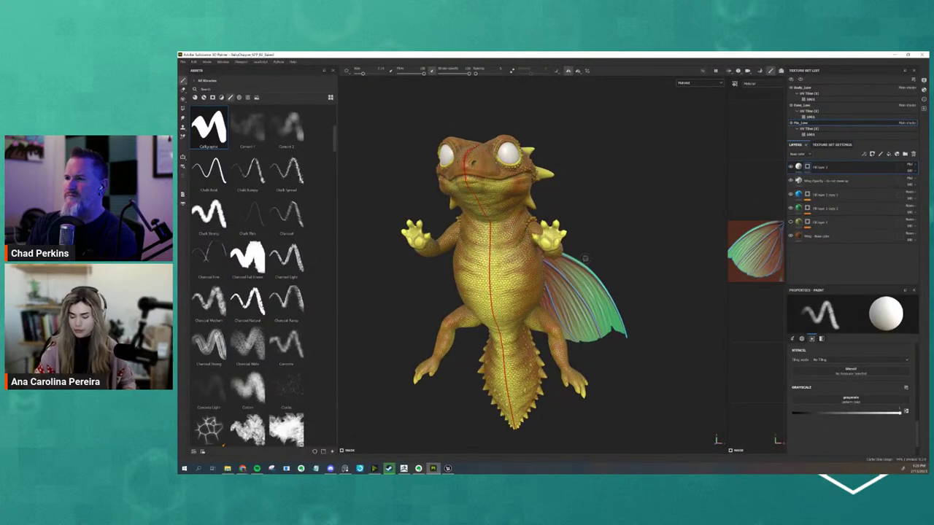
left_click(832, 144)
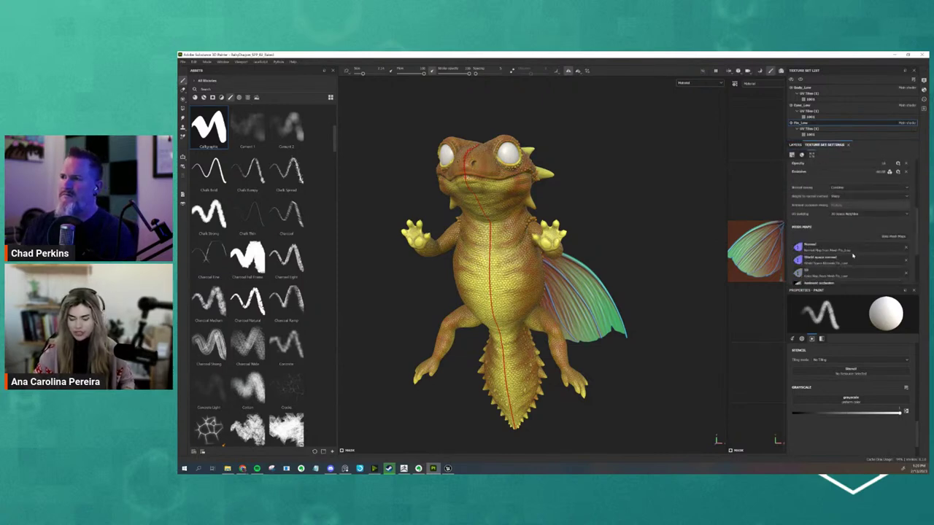
scroll(852, 257, "down", 2)
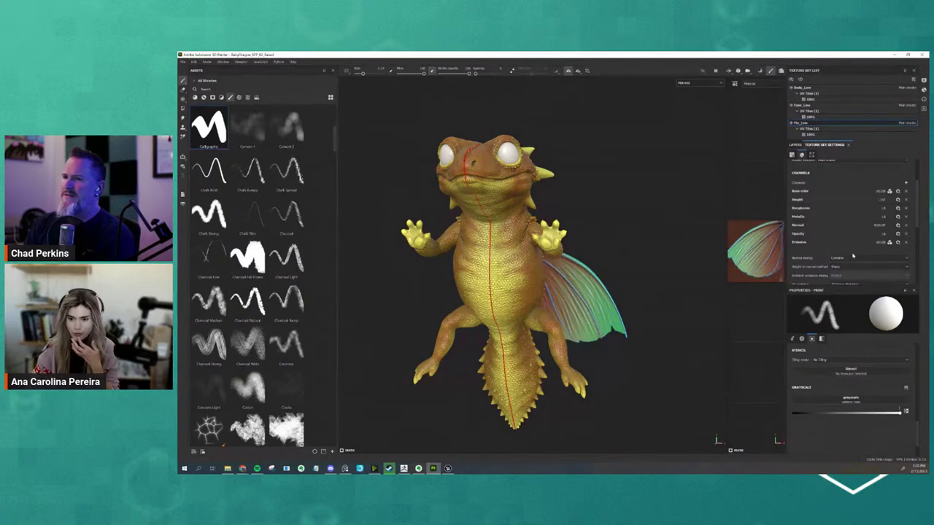
mouse_move(639, 310)
left_mouse_down("alt")
mouse_move(352, 329)
mouse_move(642, 316)
left_mouse_up("alt")
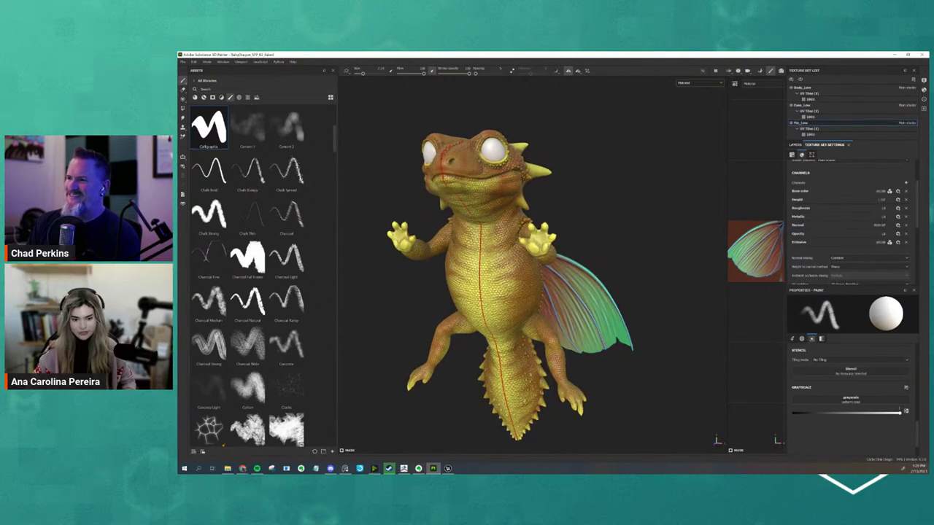
mouse_move(642, 317)
left_mouse_down("alt")
mouse_move(633, 361)
mouse_move(620, 346)
left_mouse_up("alt")
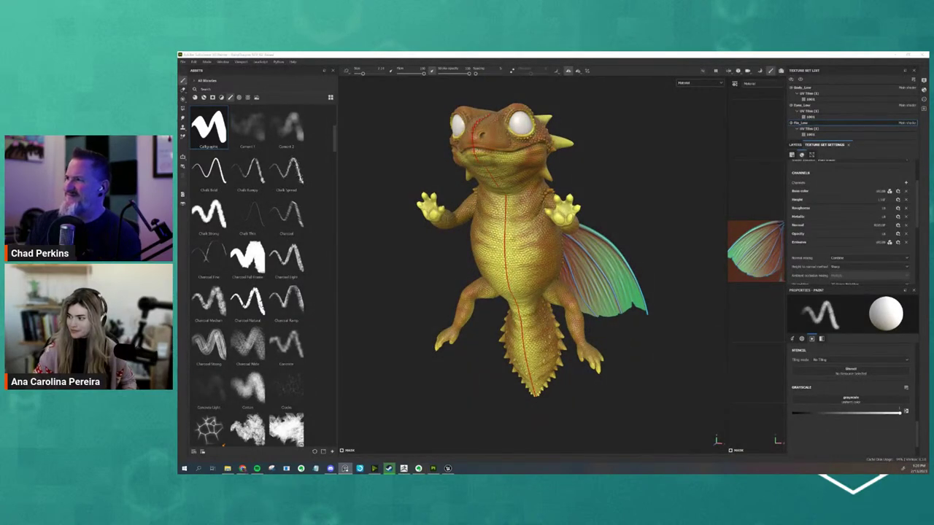
mouse_move(668, 281)
left_mouse_down("alt")
mouse_move(680, 278)
mouse_move(678, 257)
left_mouse_up("alt")
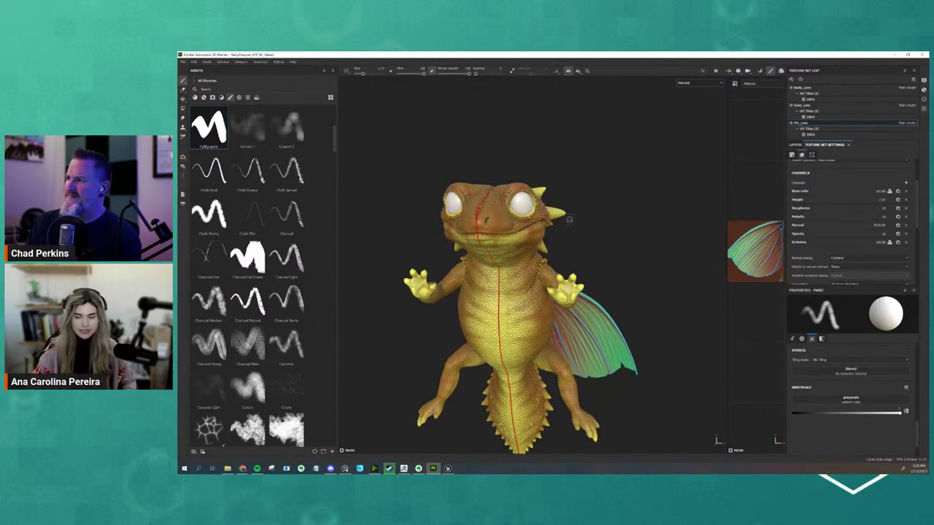
scroll(569, 219, "up", 5)
left_click_drag(568, 219, 576, 267, "alt")
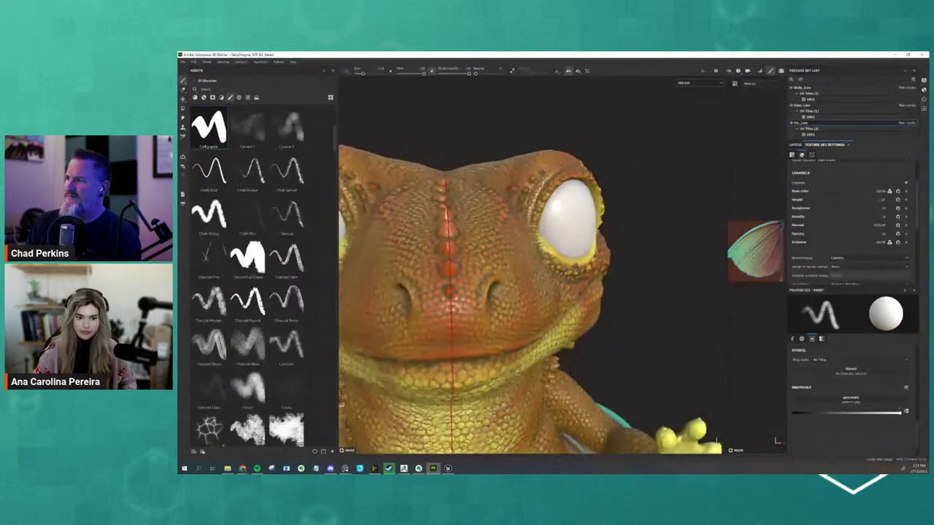
left_click_drag(716, 442, 627, 191, "alt")
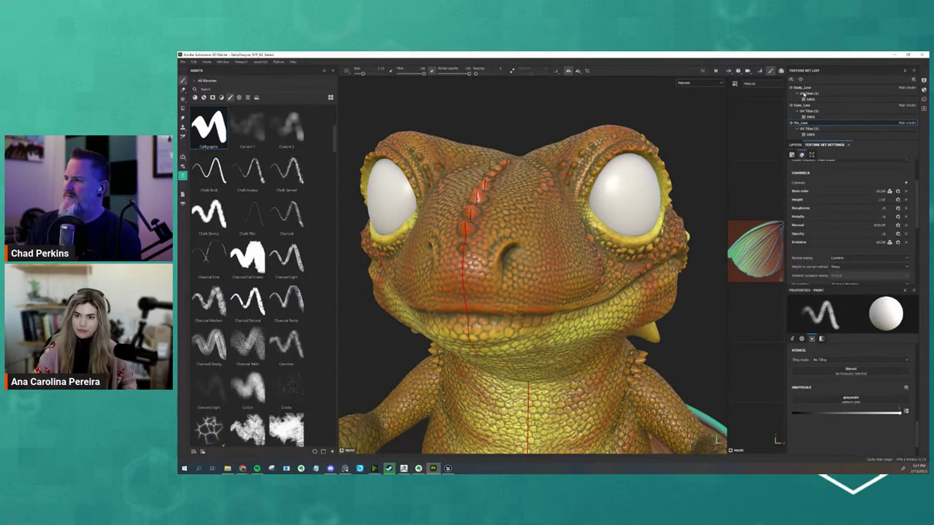
- Show the Eyes_Low texture set's layers, frame the model, and switch to ZBrush
left_click(801, 105)
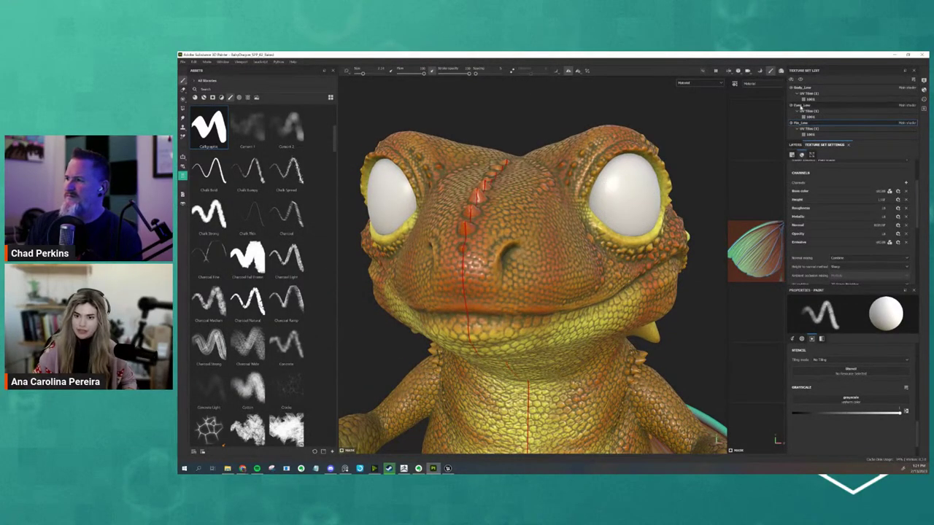
left_click(796, 145)
key("f")
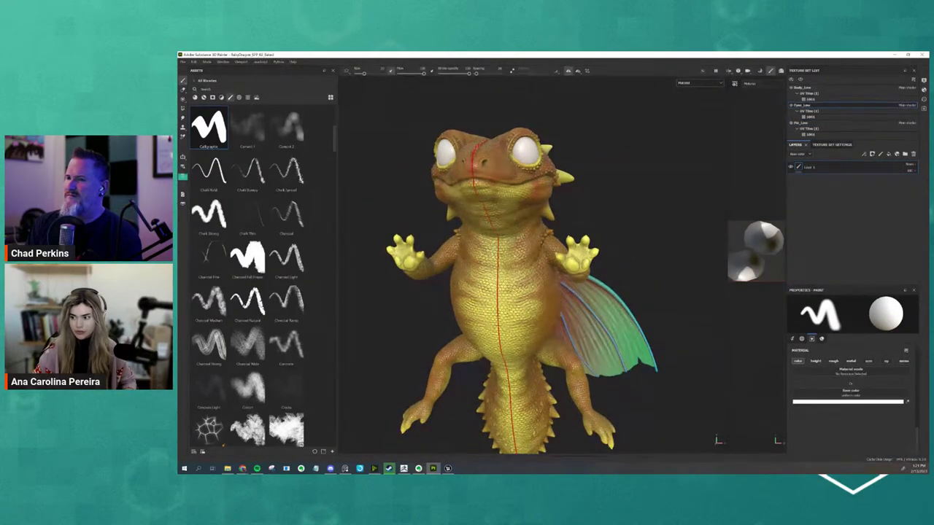
left_click(404, 469)
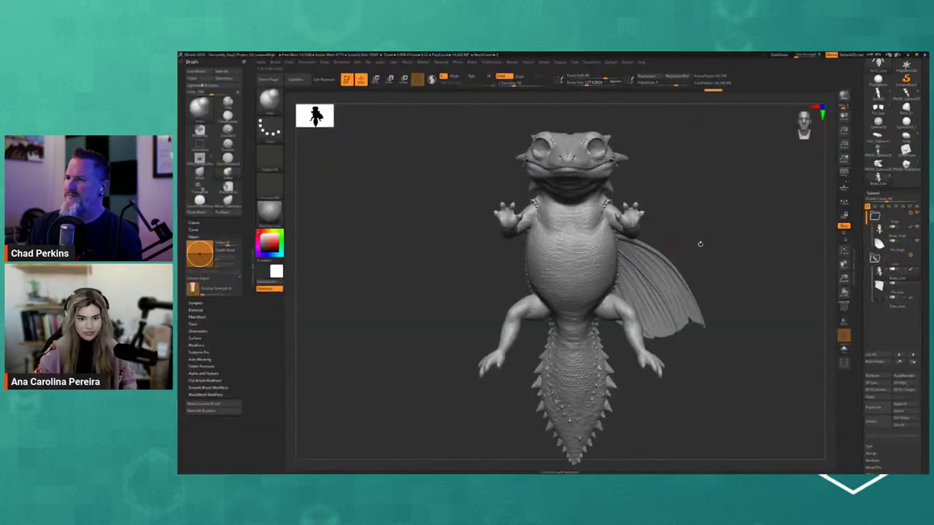
- Select the Eyes_Low subtool, hide the body and wing subtools, and center the eyes
left_click(890, 301)
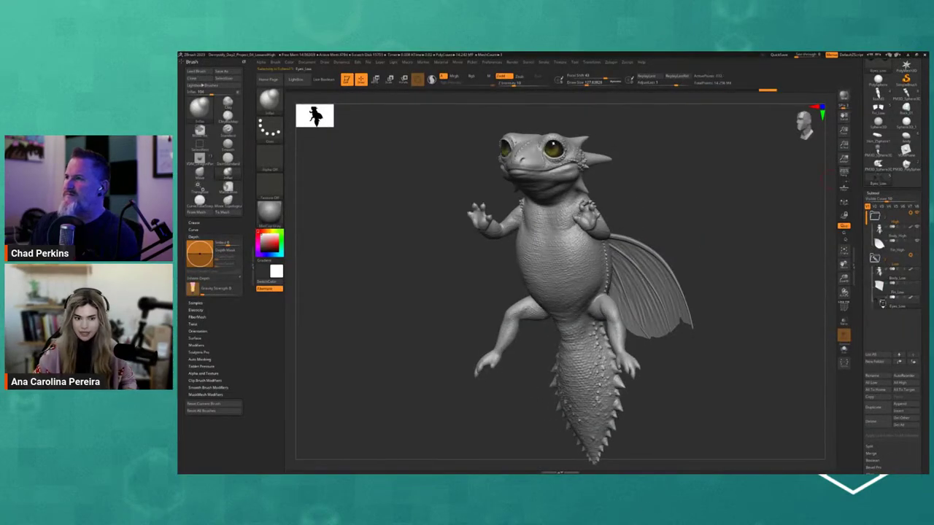
left_click(917, 232)
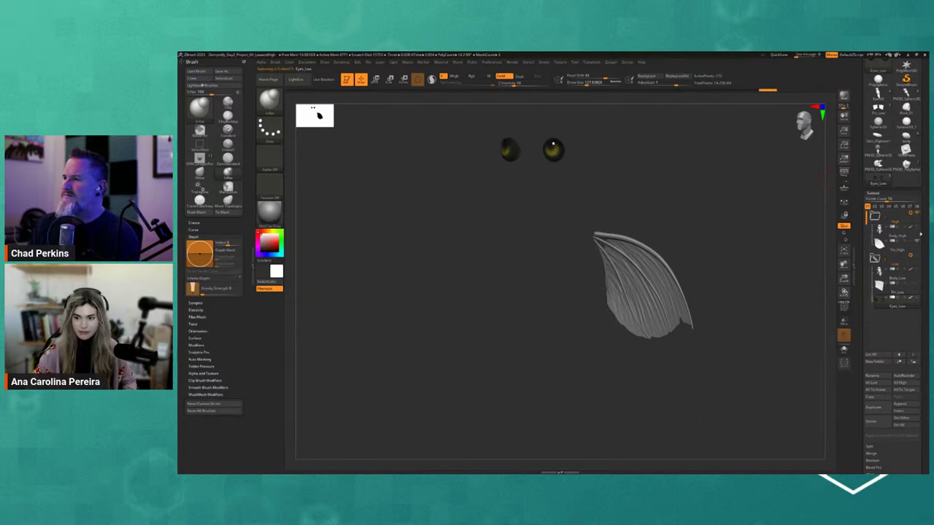
left_click(916, 240)
mouse_move(632, 237)
left_mouse_down("alt")
mouse_move(639, 273)
mouse_move(686, 329)
mouse_move(639, 323)
mouse_move(636, 283)
left_mouse_up("alt")
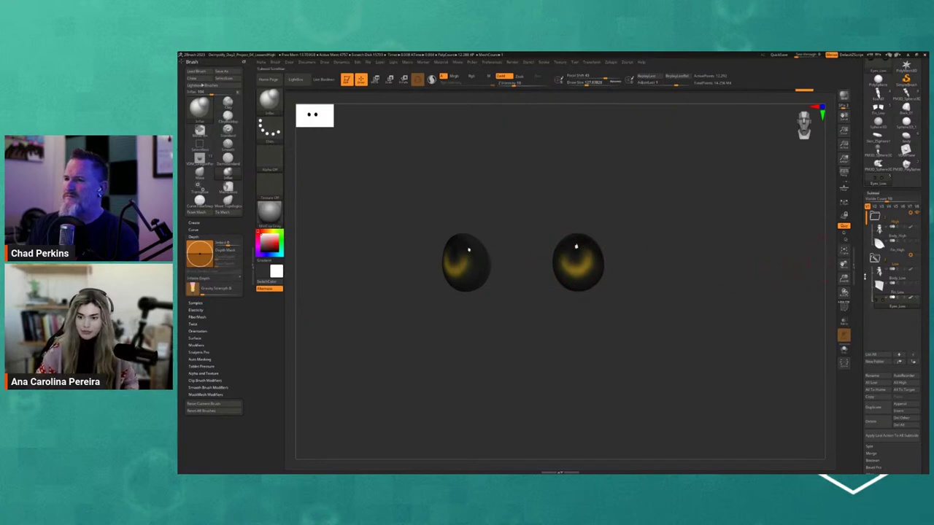
- Create a texture map from the eyes' polypaint and clone it to the texture library
scroll(895, 194, "down", 2)
scroll(896, 194, "down", 3)
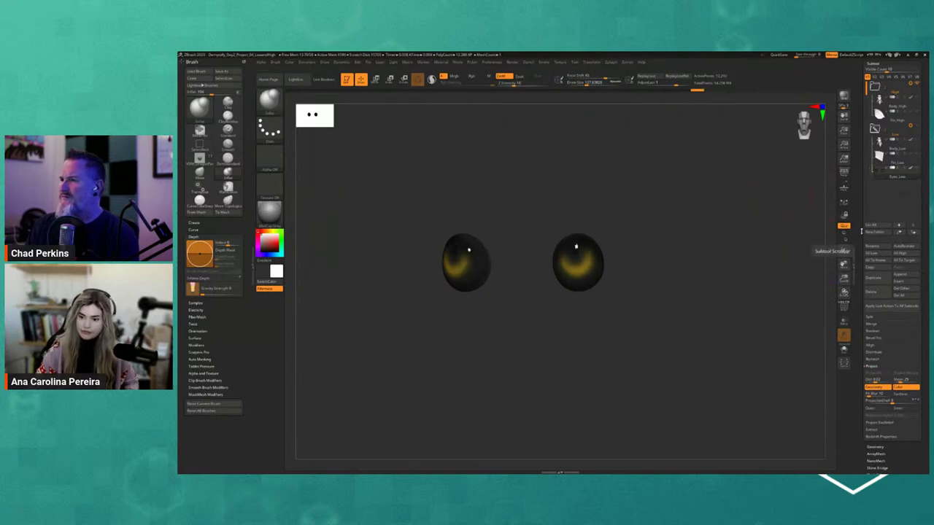
scroll(887, 306, "down", 3)
scroll(887, 306, "down", 2)
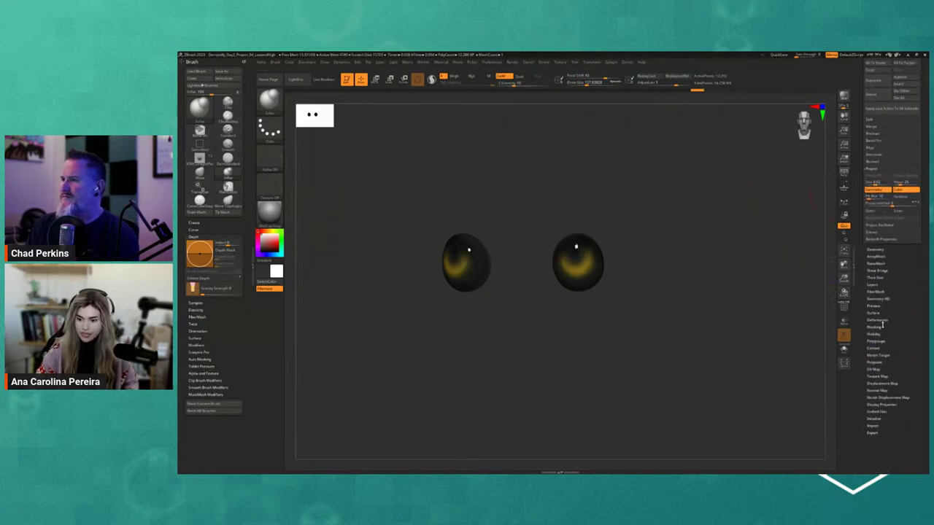
left_click(878, 375)
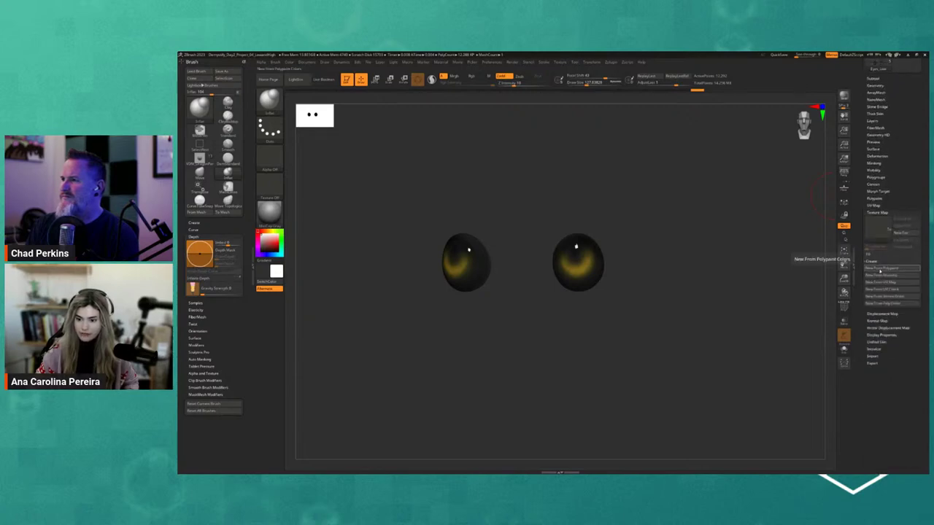
left_click(880, 269)
mouse_move(877, 229)
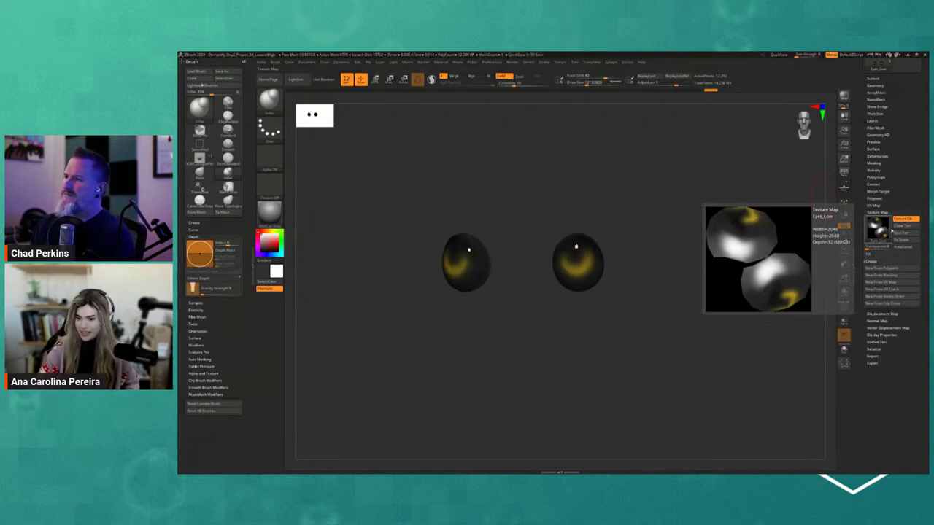
left_click(903, 226)
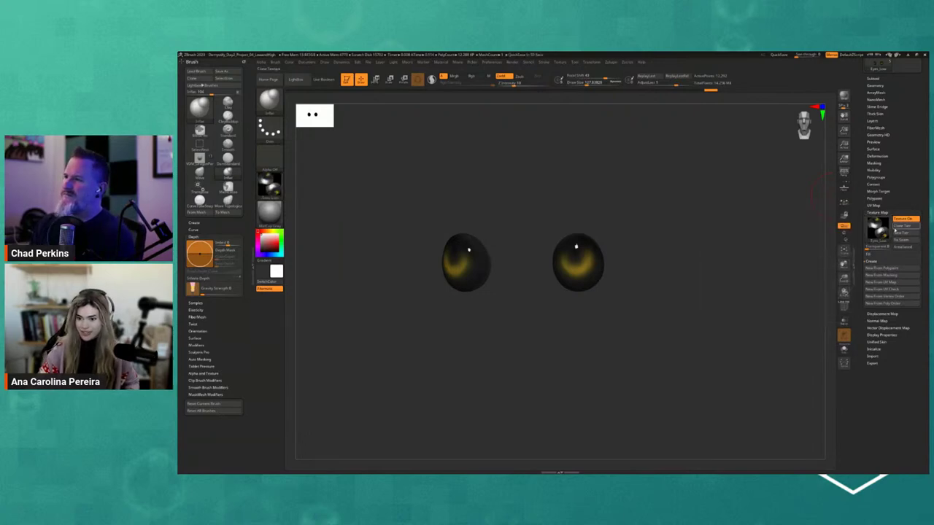
- Export the cloned eye texture as a renamed JPEG into the Textures folder
left_click(562, 61)
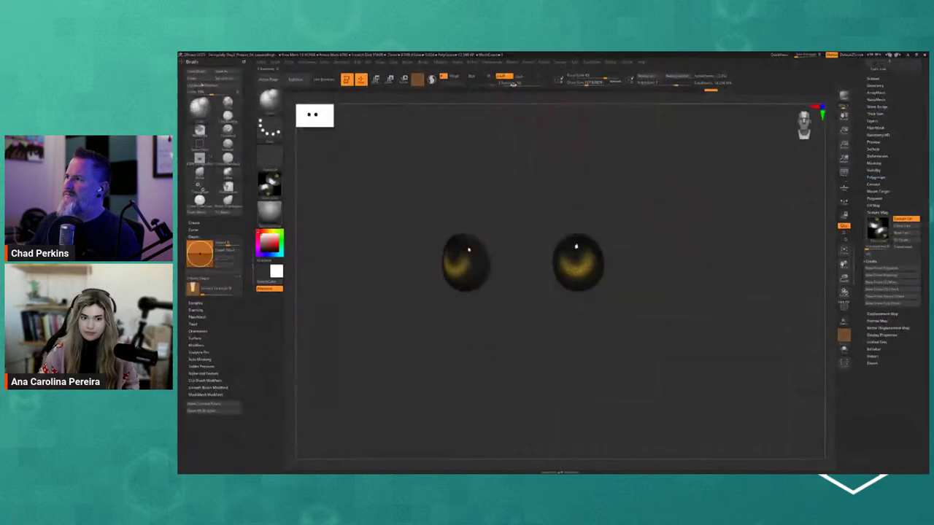
left_click(560, 62)
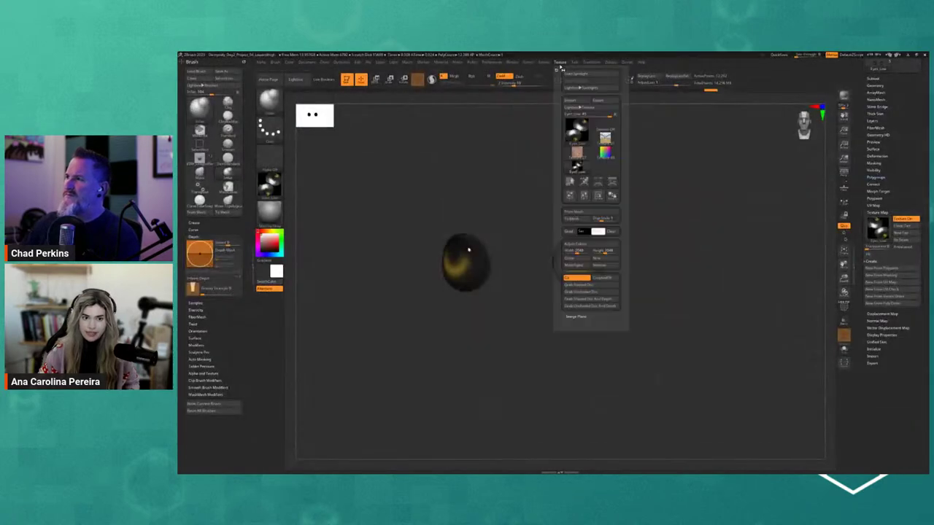
left_click(598, 102)
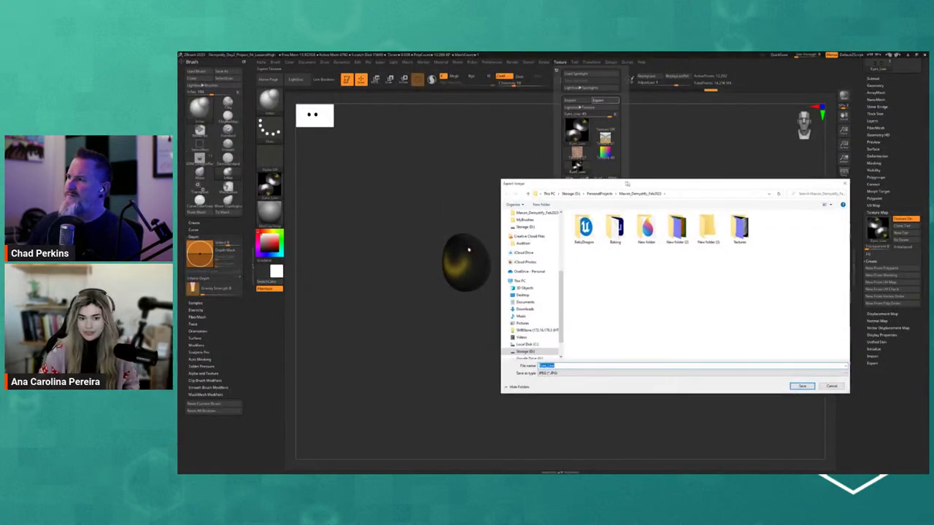
double_click(722, 228)
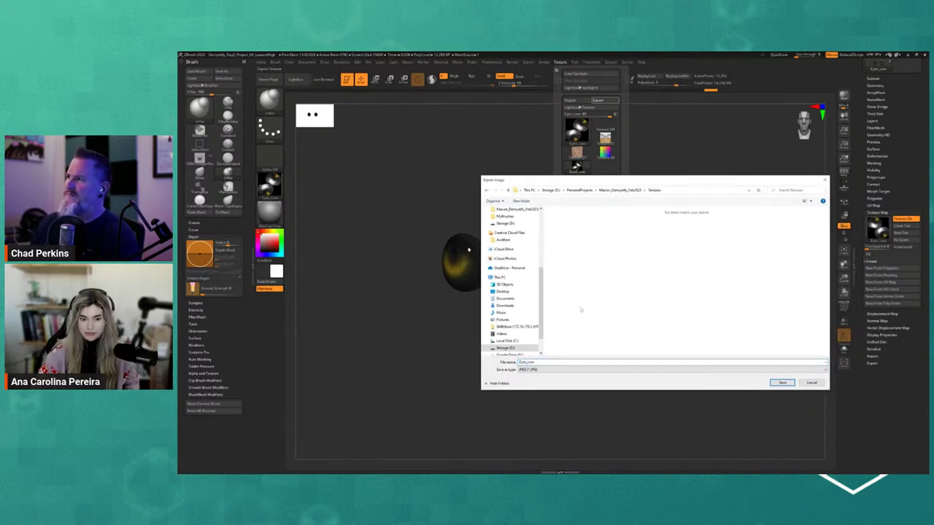
double_click(536, 363)
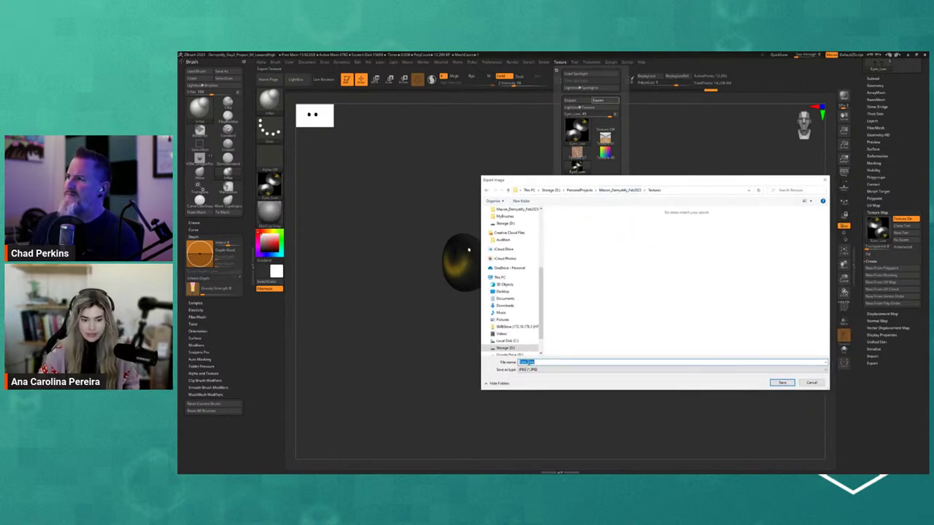
type("E")
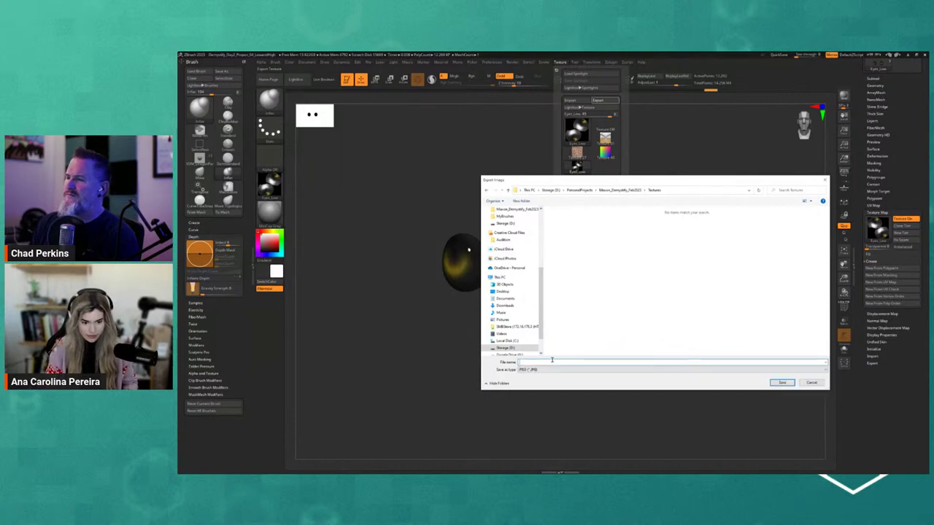
type("yes_B")
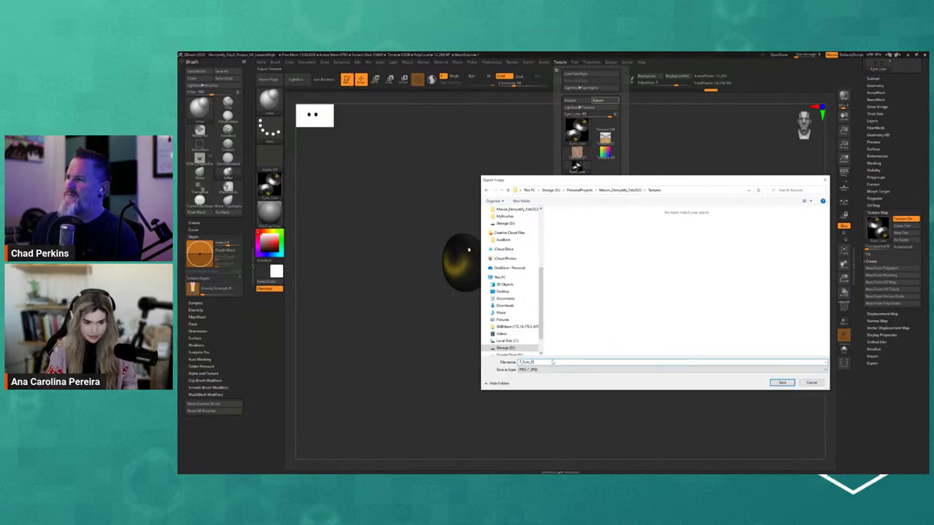
key("Return")
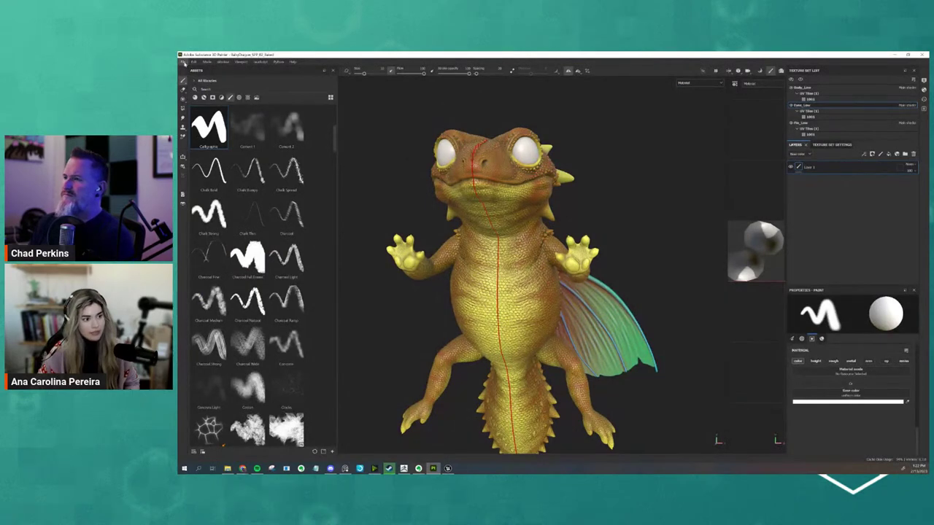
- Import the T_Eyes file from Textures as a texture resource into the current session
left_click(182, 62)
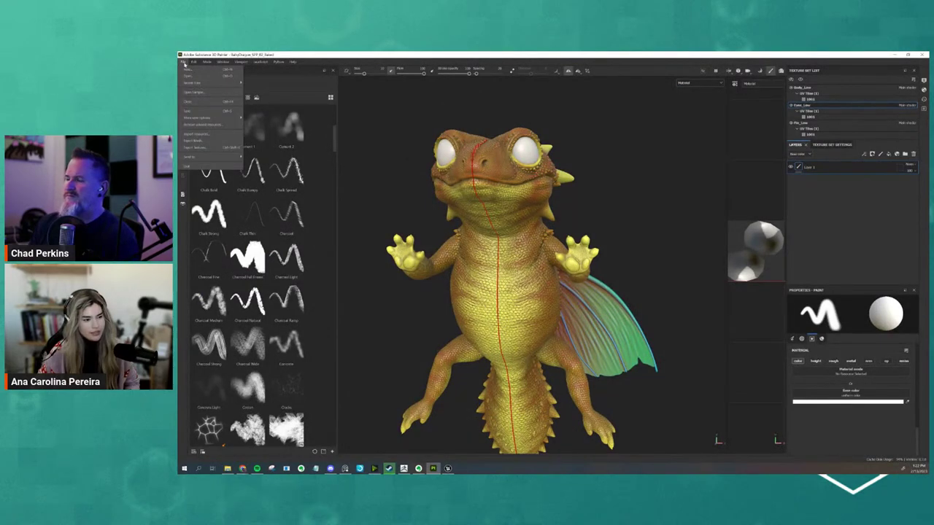
left_click(196, 133)
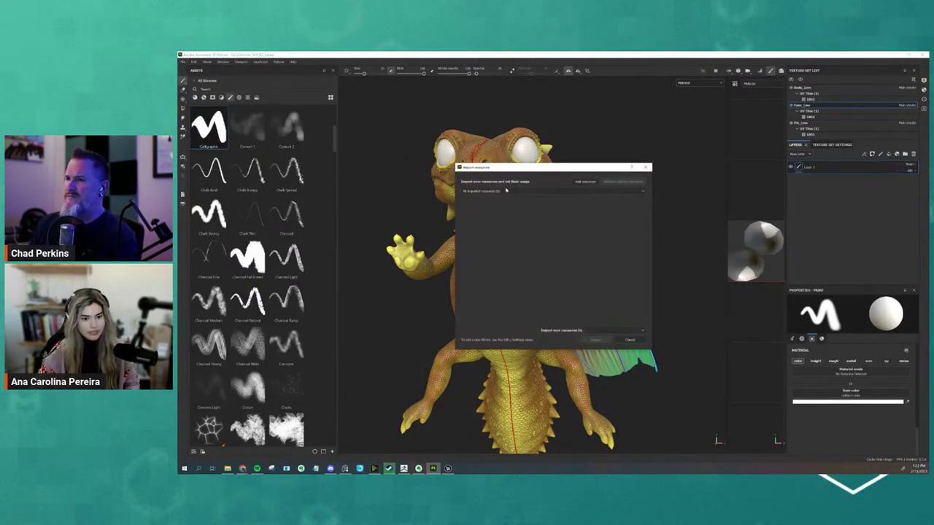
left_click(587, 182)
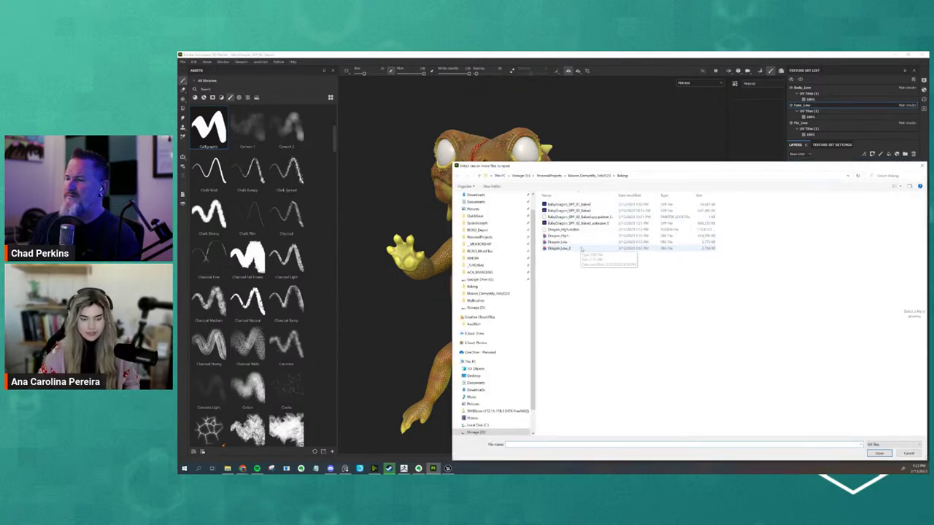
left_click(589, 175)
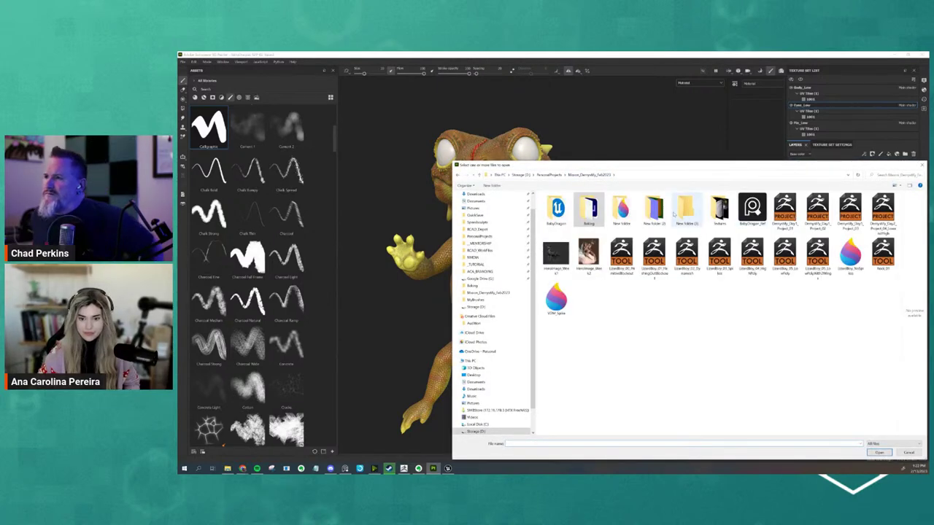
double_click(719, 209)
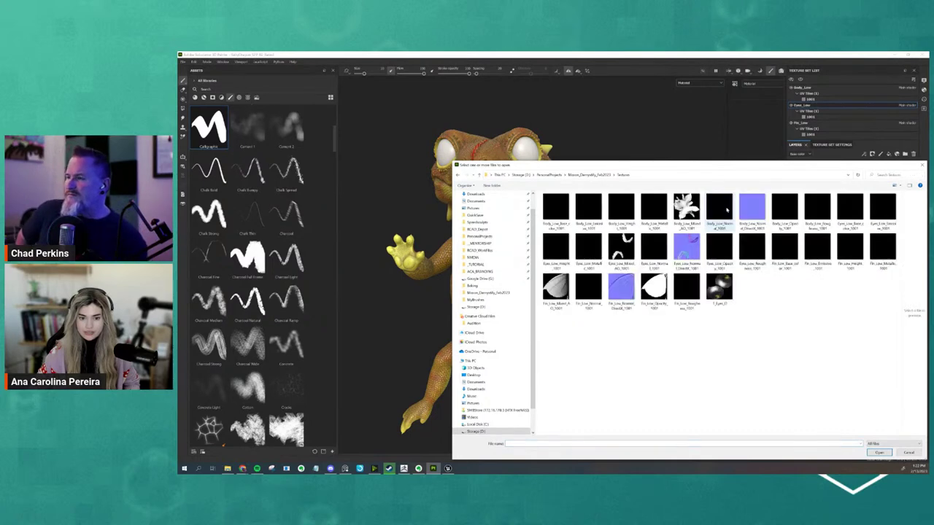
left_click(719, 288)
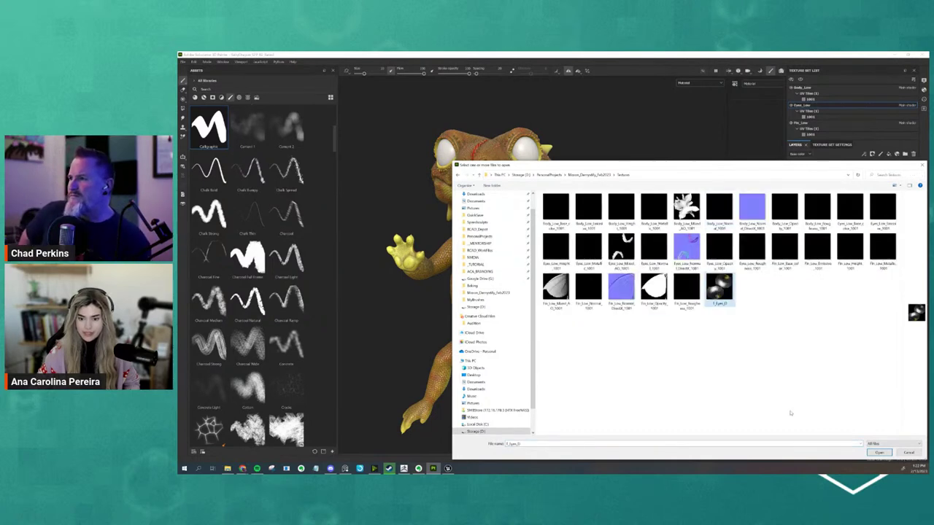
left_click(882, 453)
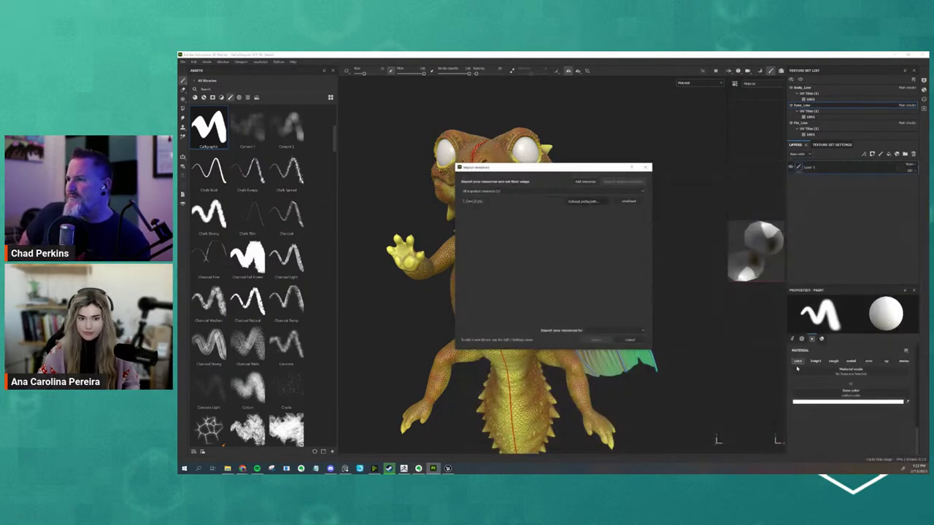
left_click(626, 205)
left_click(642, 230)
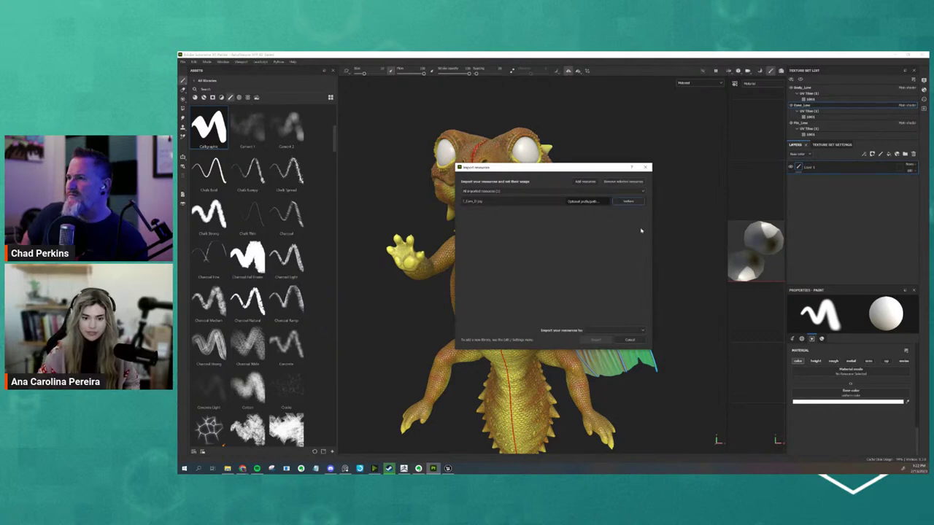
left_click(595, 332)
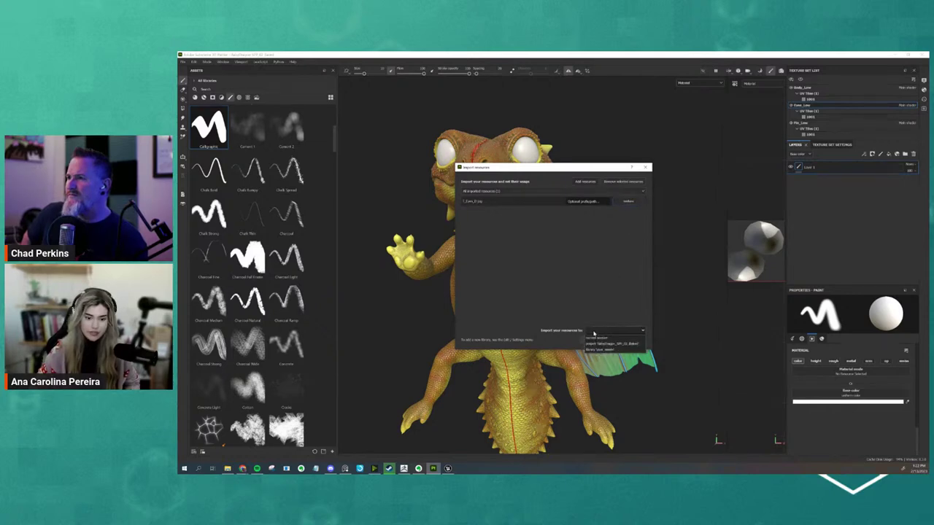
left_click(603, 338)
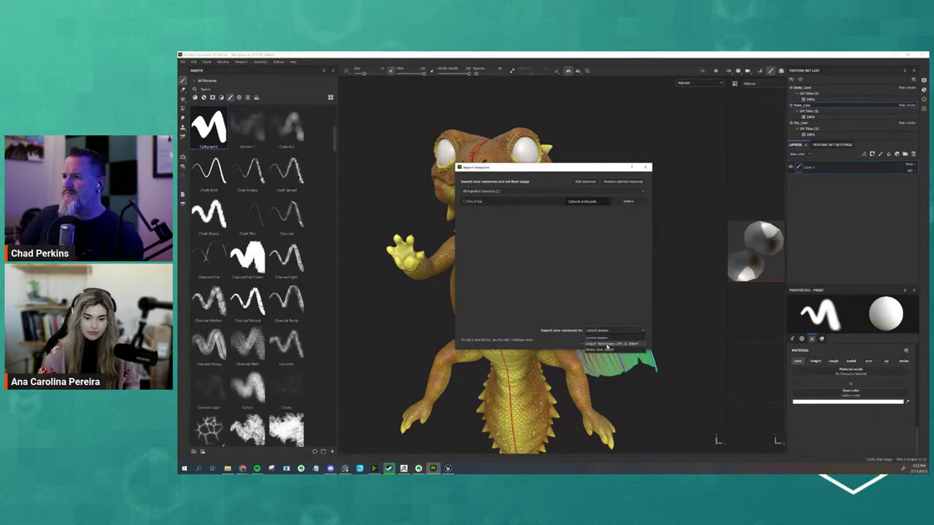
left_click(596, 340)
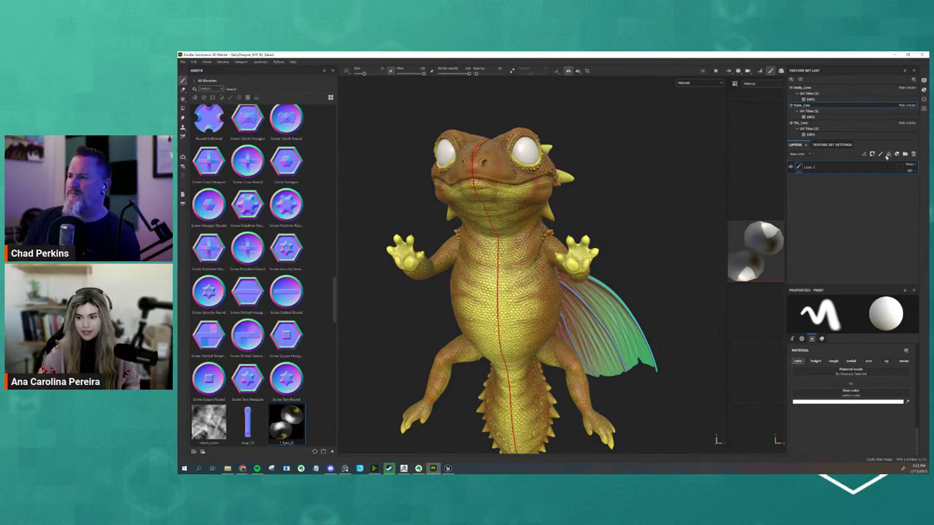
- Add a fill layer to the eyes using the imported eye texture as base colour
left_click(887, 155)
left_click_drag(306, 425, 799, 423)
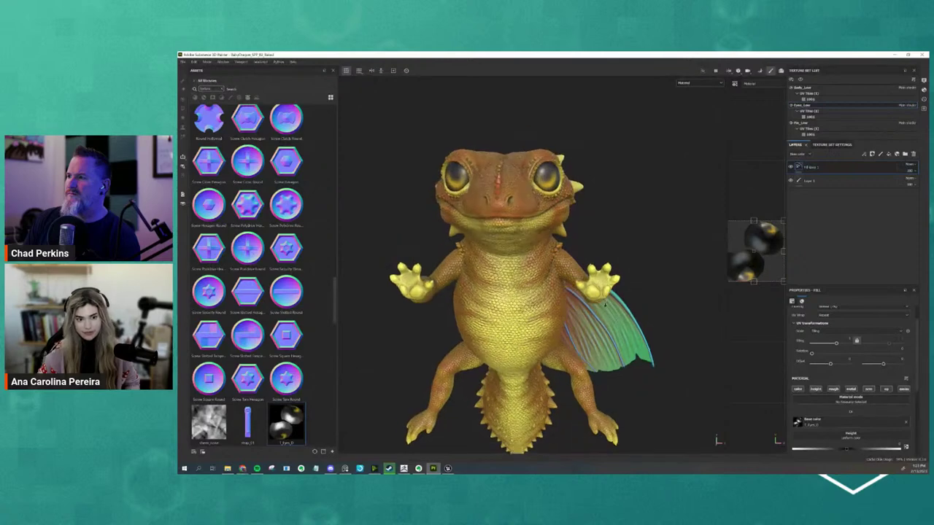
right_click_drag(603, 307, 577, 277, "alt")
left_click_drag(576, 277, 539, 262, "alt")
right_click_drag(540, 263, 506, 242, "alt")
left_click_drag(507, 241, 511, 255, "alt")
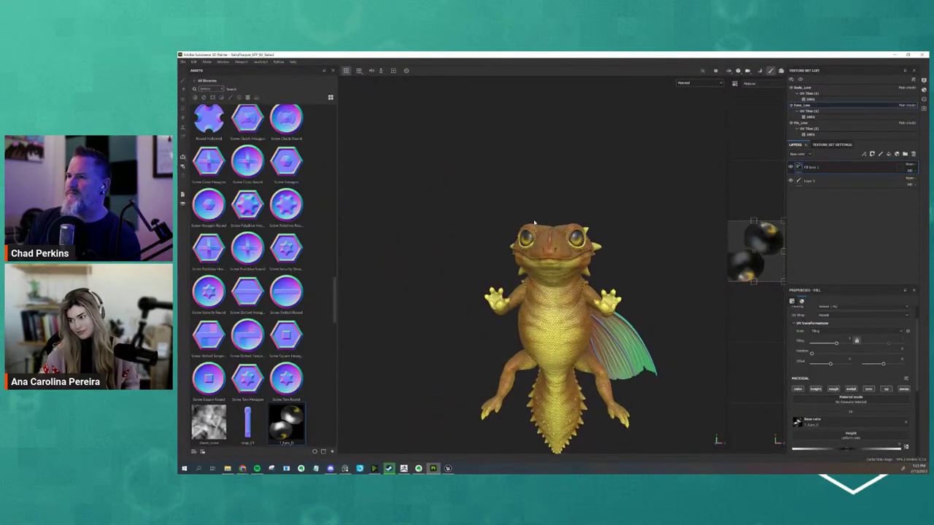
right_click_drag(510, 256, 525, 244, "alt")
- Orbit the dragon around until it faces the front
scroll(847, 424, "down", 3)
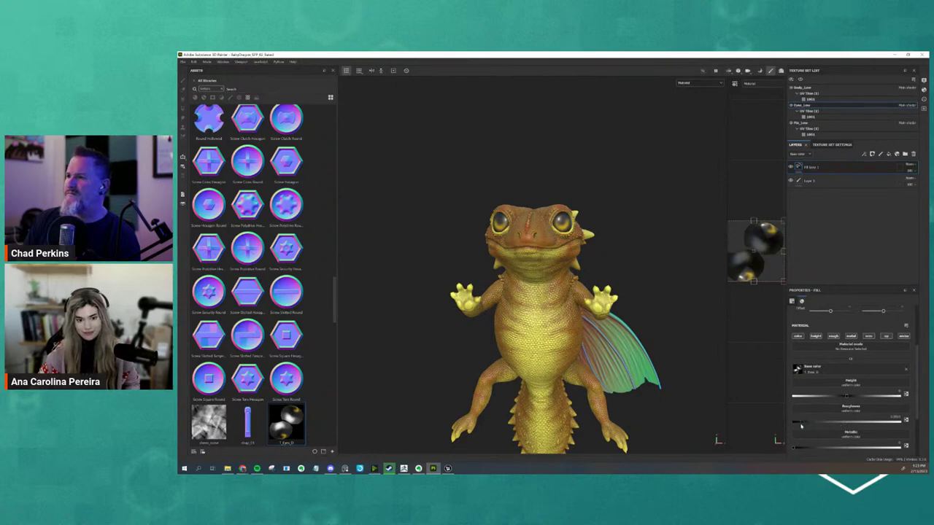
left_click_drag(668, 335, 583, 321, "alt")
right_click_drag(583, 321, 571, 319, "alt")
mouse_move(571, 319)
left_mouse_down("alt")
mouse_move(696, 356)
mouse_move(649, 354)
left_mouse_up("alt")
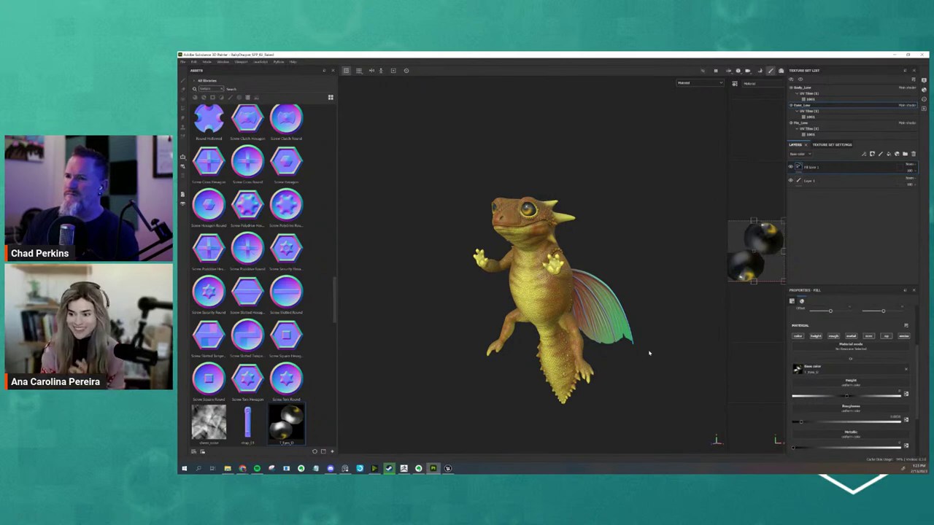
mouse_move(649, 353)
left_mouse_down("alt")
mouse_move(624, 311)
mouse_move(592, 318)
mouse_move(605, 405)
left_mouse_up("alt")
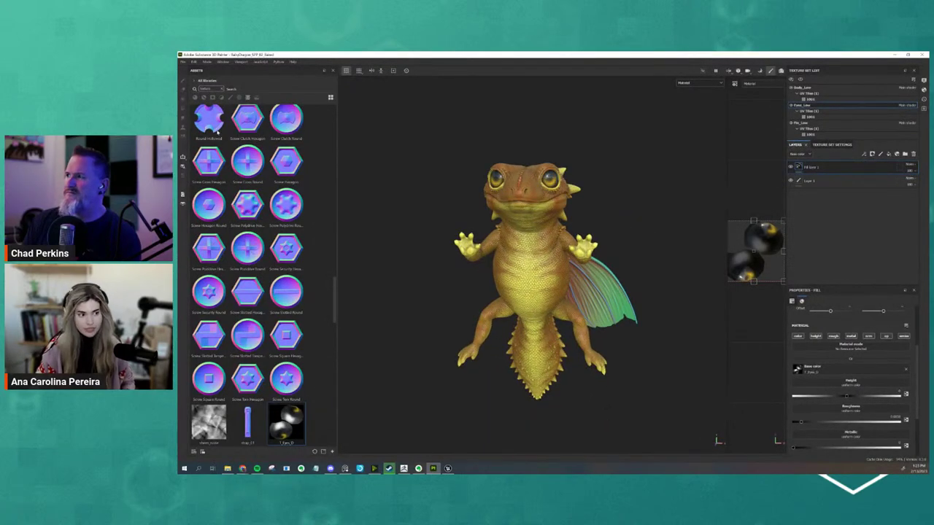
- Open Export textures and review the output templates, keeping Unreal Engine 4 (Packed)
left_click(183, 63)
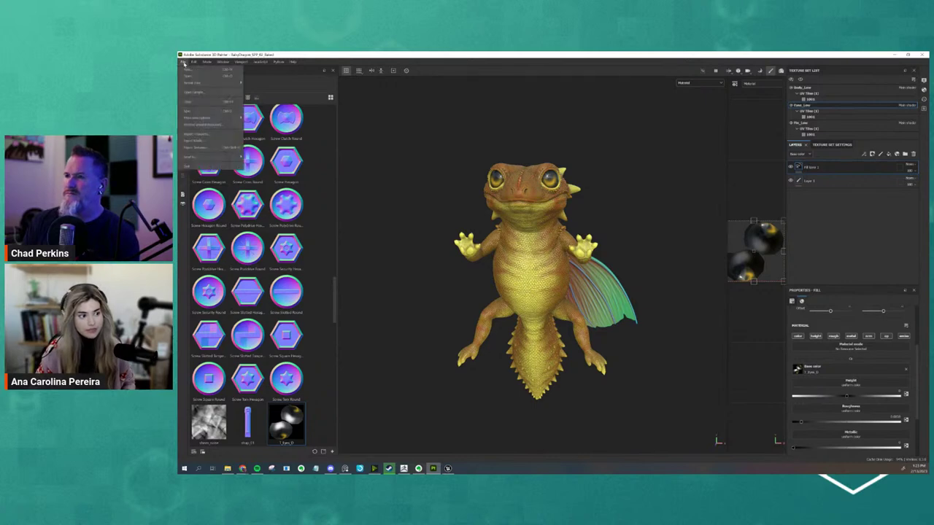
left_click(211, 149)
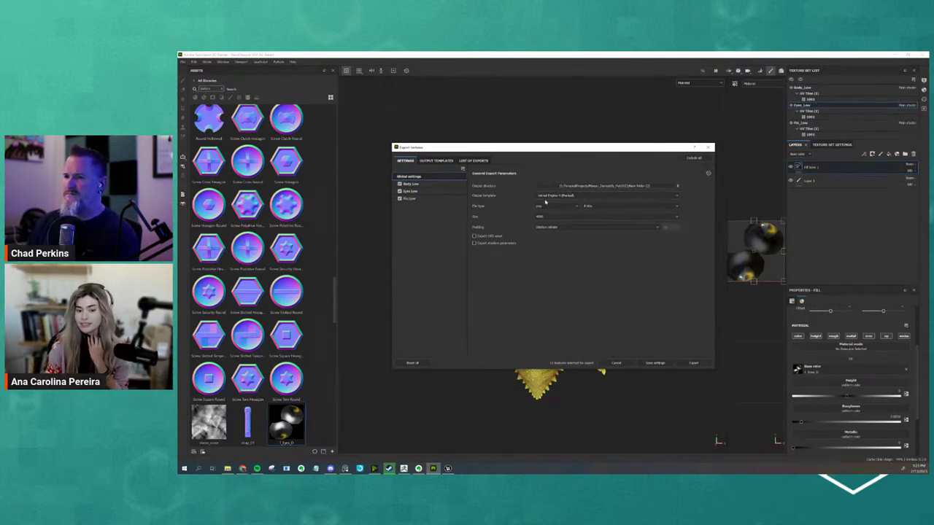
left_click(547, 194)
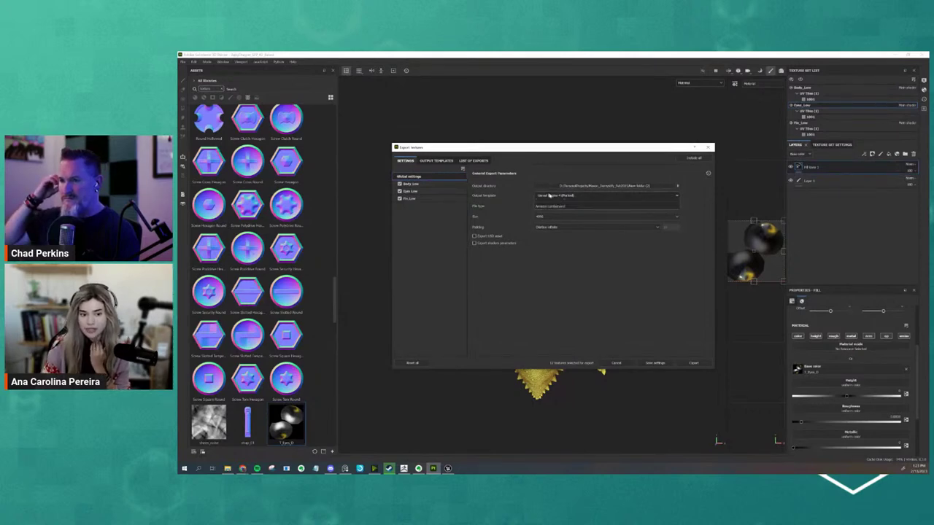
scroll(565, 228, "up", 2)
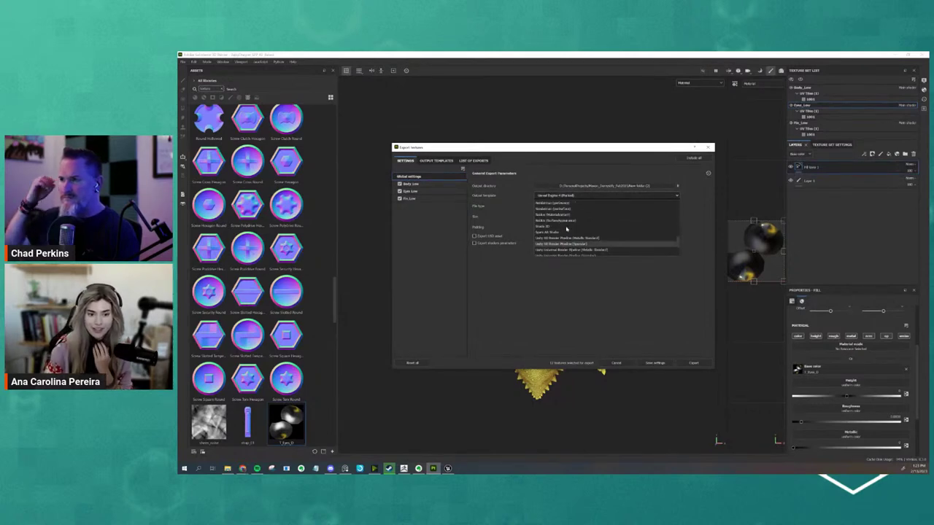
scroll(563, 227, "up", 3)
scroll(564, 226, "up", 2)
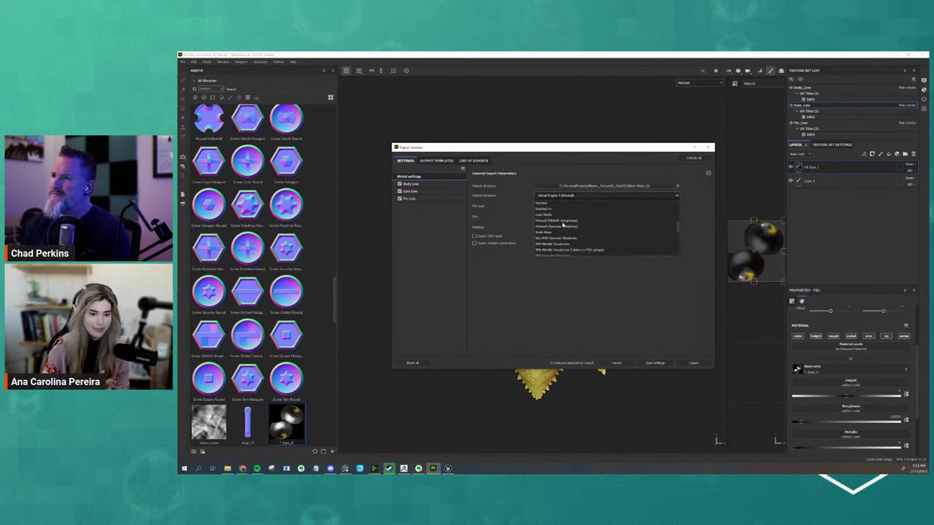
scroll(563, 226, "up", 2)
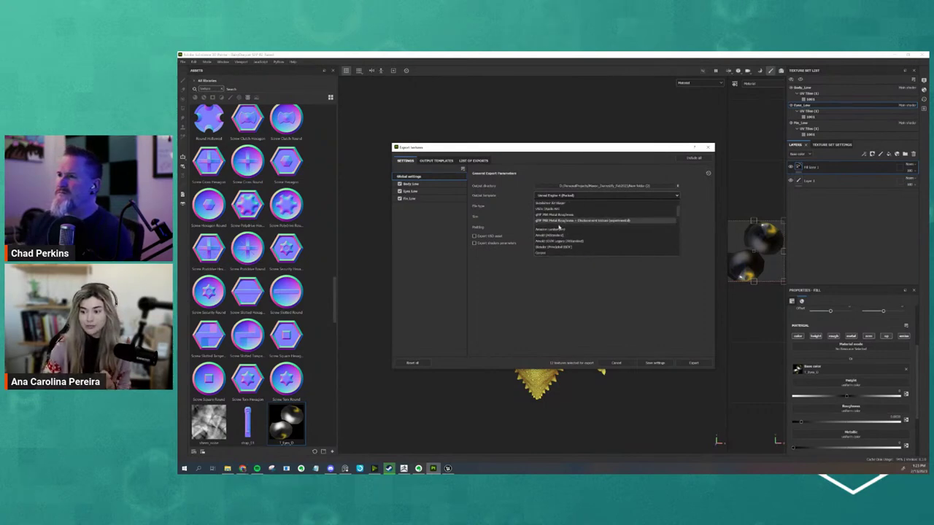
scroll(558, 229, "up", 2)
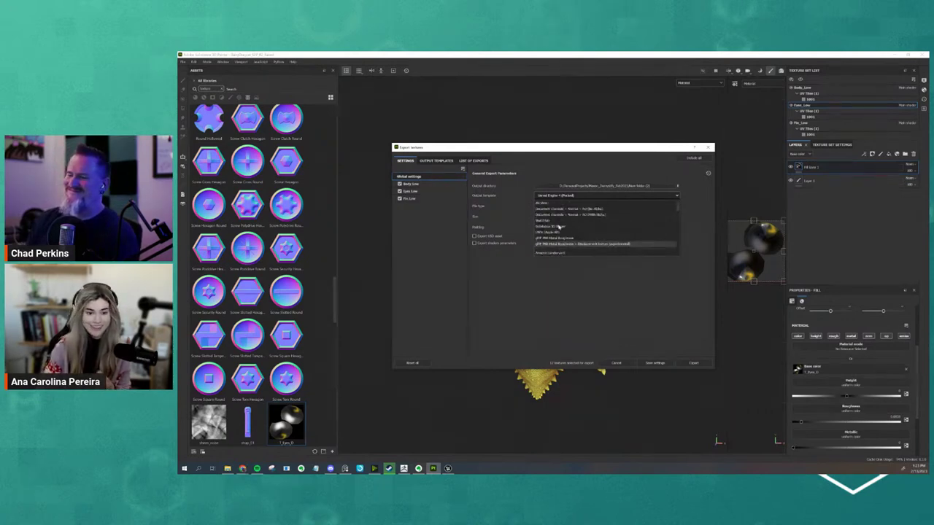
scroll(559, 228, "down", 2)
scroll(560, 229, "down", 1)
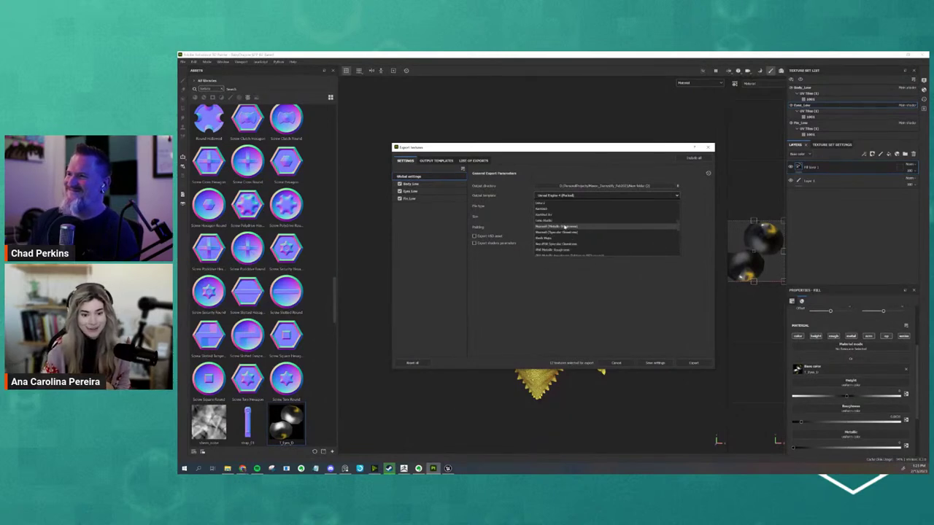
scroll(564, 229, "down", 1)
scroll(564, 229, "down", 1)
scroll(562, 227, "down", 1)
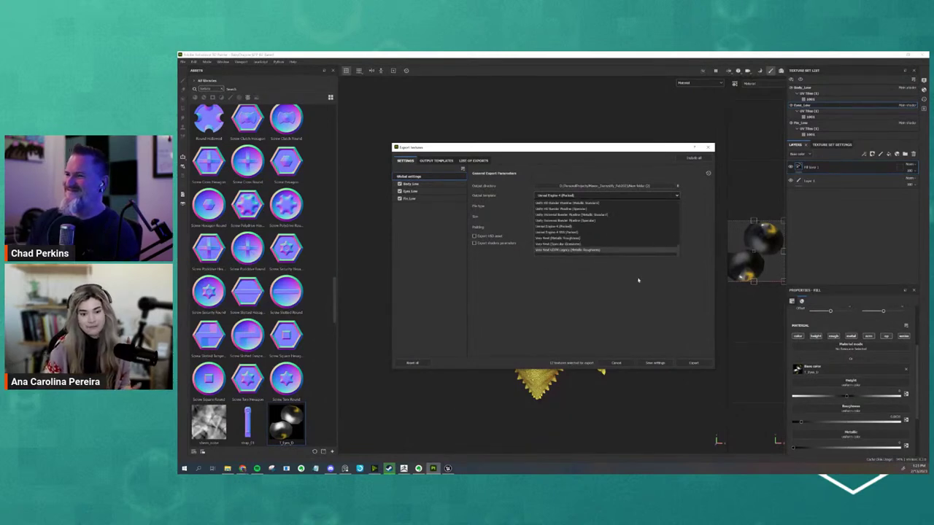
left_click(633, 301)
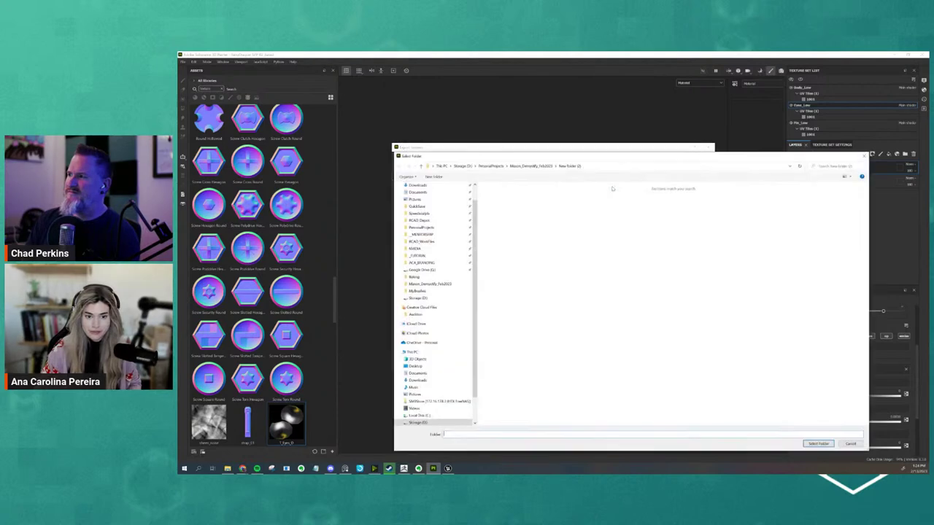
- Create a Texture_Demo folder in Mason_Demystify_Feb2023, choose it as destination, and export
left_click(532, 166)
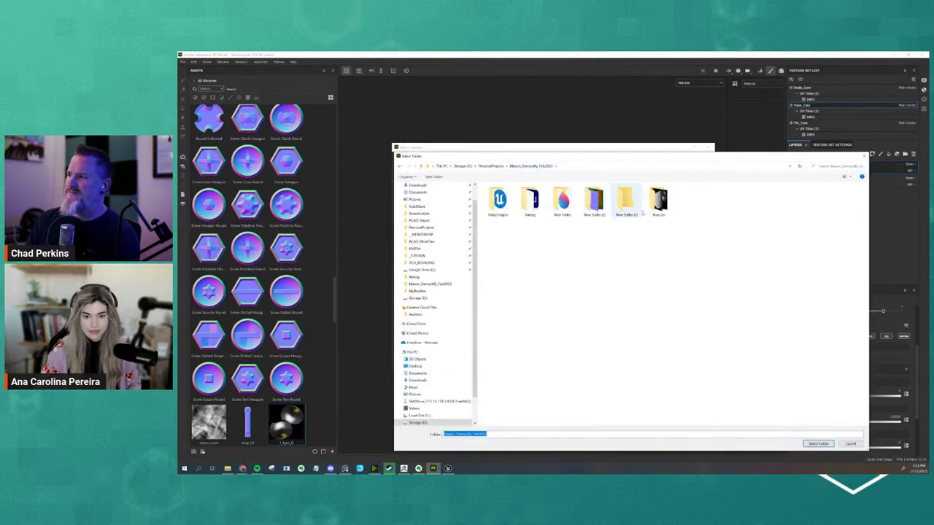
right_click(576, 247)
mouse_move(540, 327)
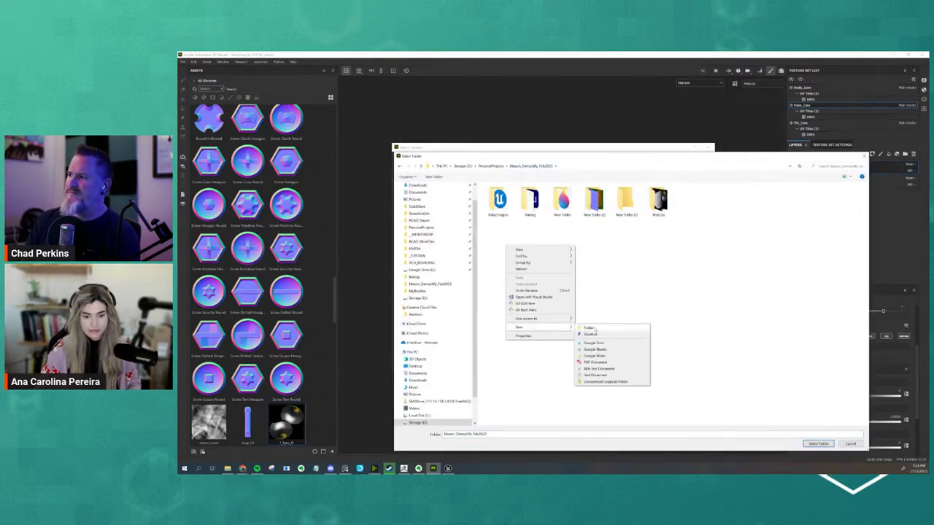
left_click(594, 330)
type("Textures_Stored")
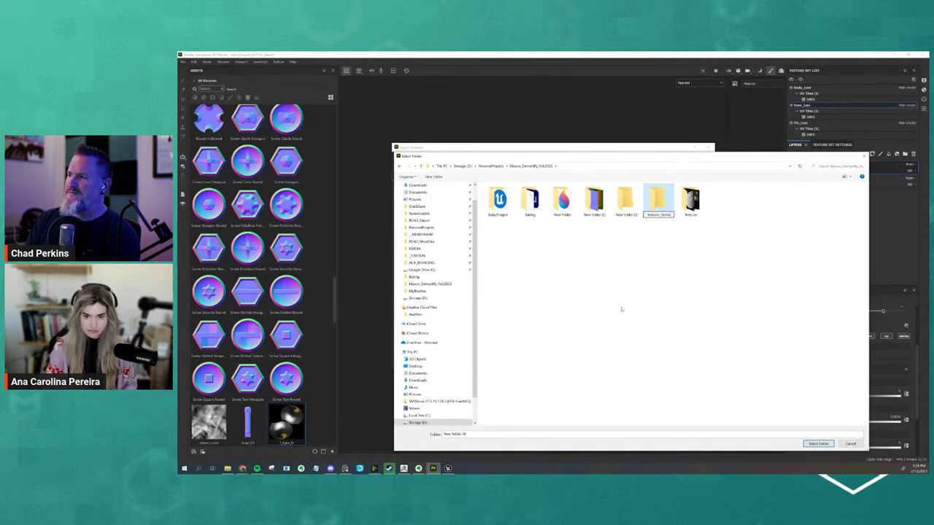
key("Return")
key("Return")
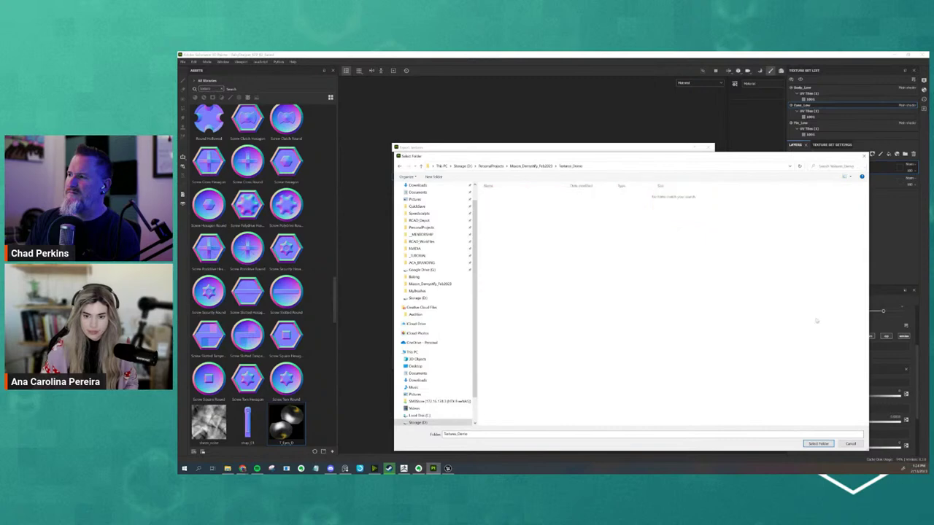
left_click(819, 445)
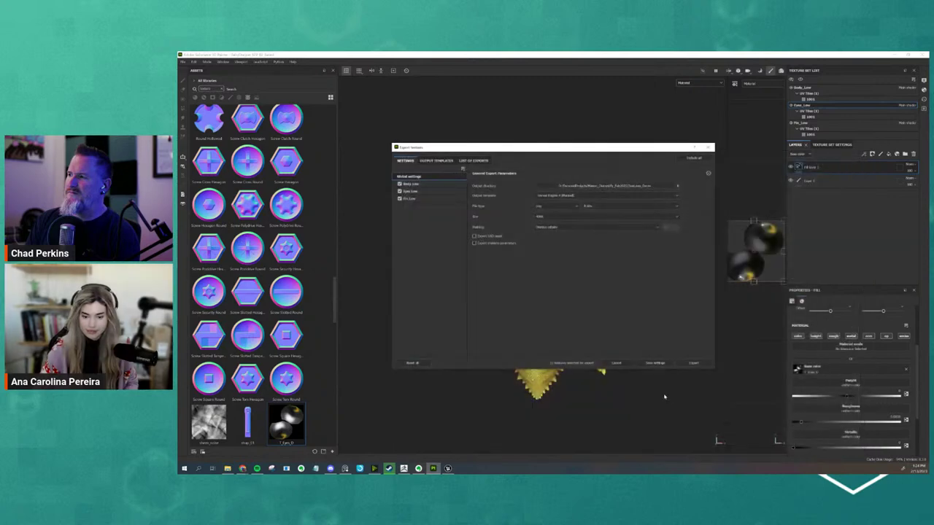
left_click(692, 363)
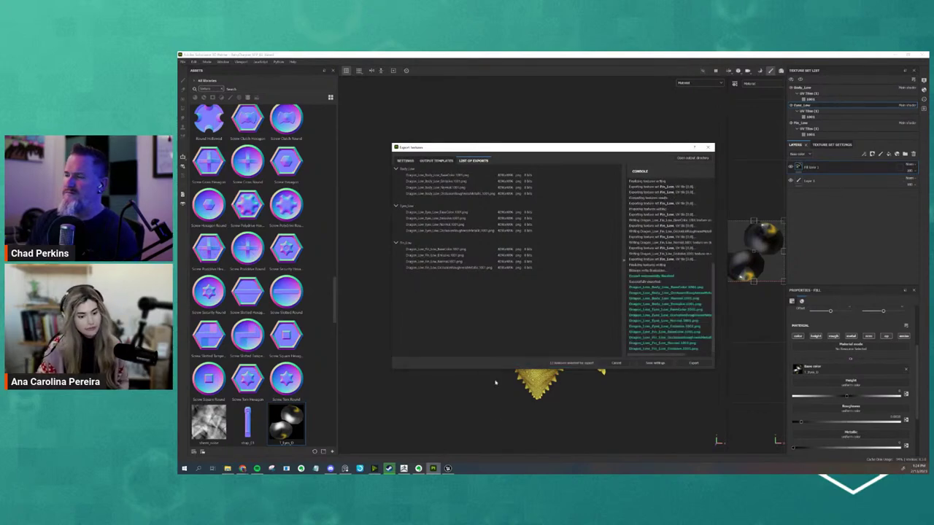
- Select all the dragon mesh parts in the level and delete them
mouse_move(447, 468)
left_click(446, 440)
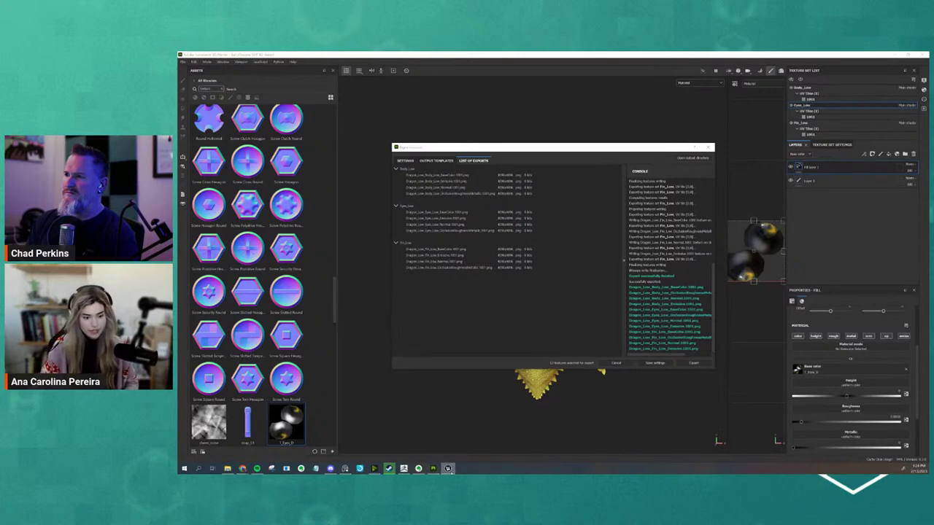
left_click_drag(581, 257, 582, 269, "alt")
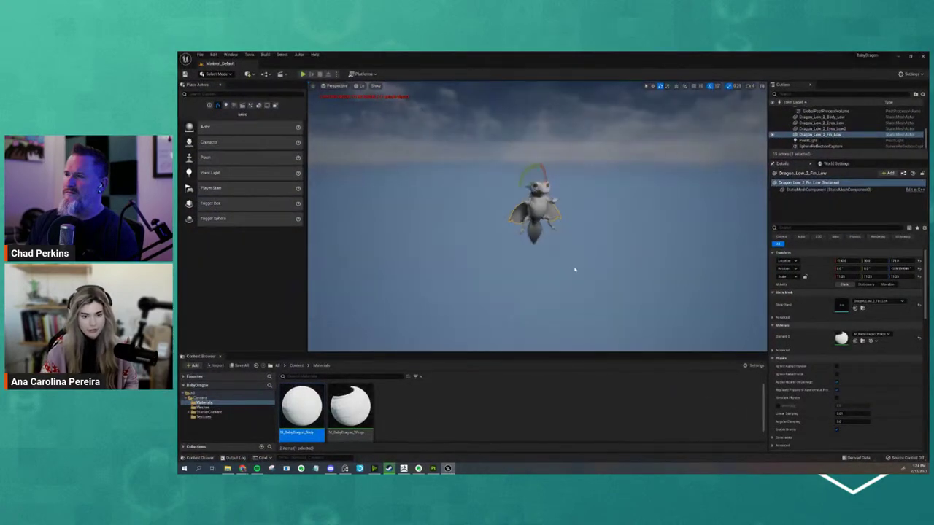
left_click(582, 269)
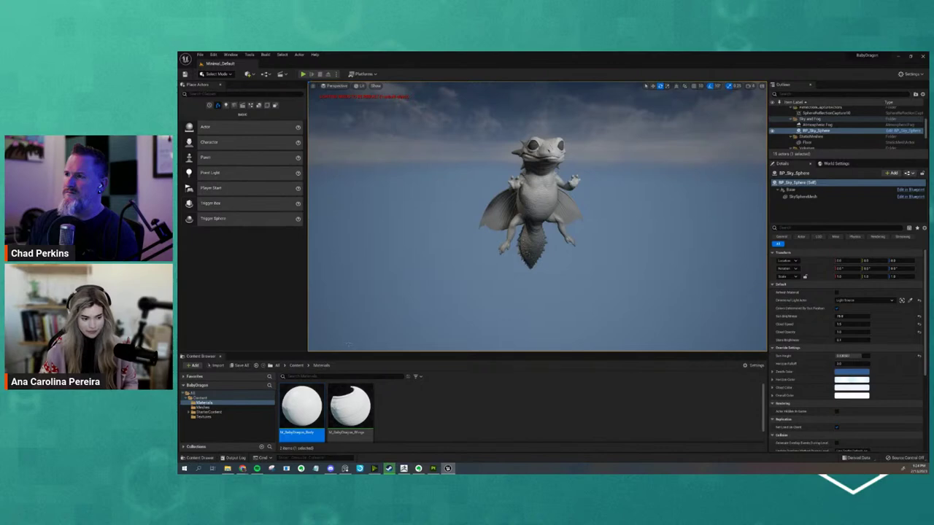
left_click(533, 211)
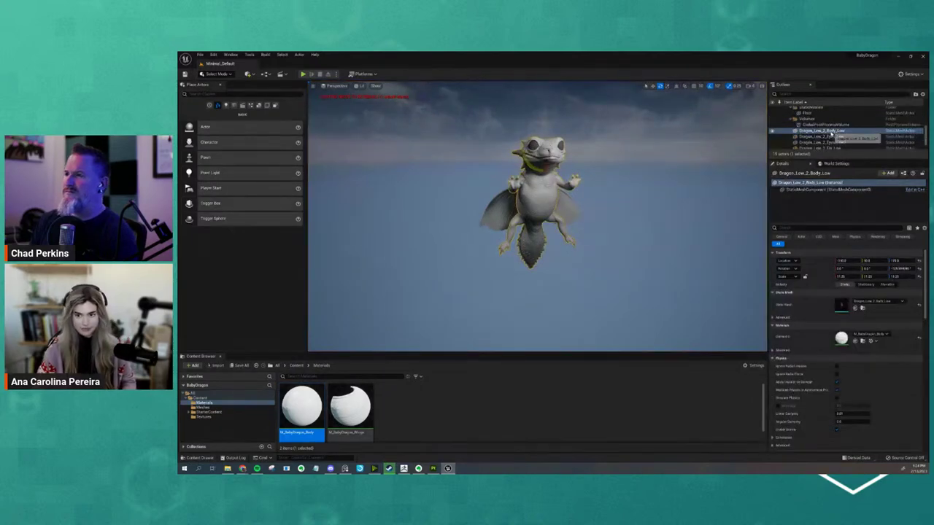
left_click(834, 147, "shift")
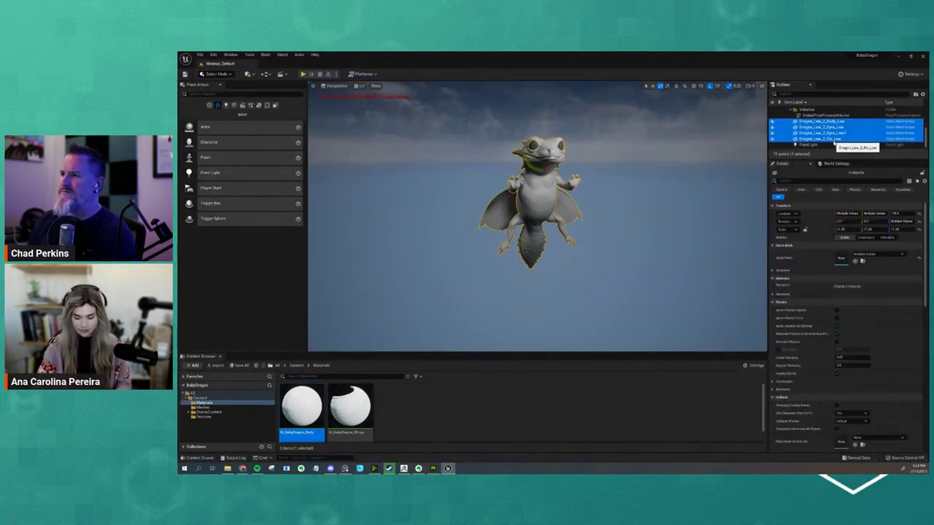
key("Delete")
- Drag a floor slab from Content into the level and drop a Point Light onto it
left_click(296, 365)
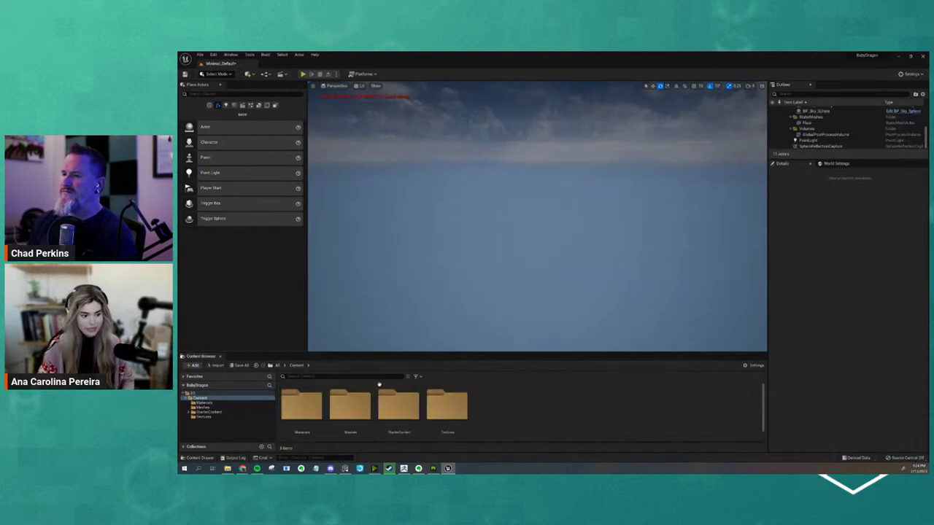
left_click_drag(536, 348, 536, 343)
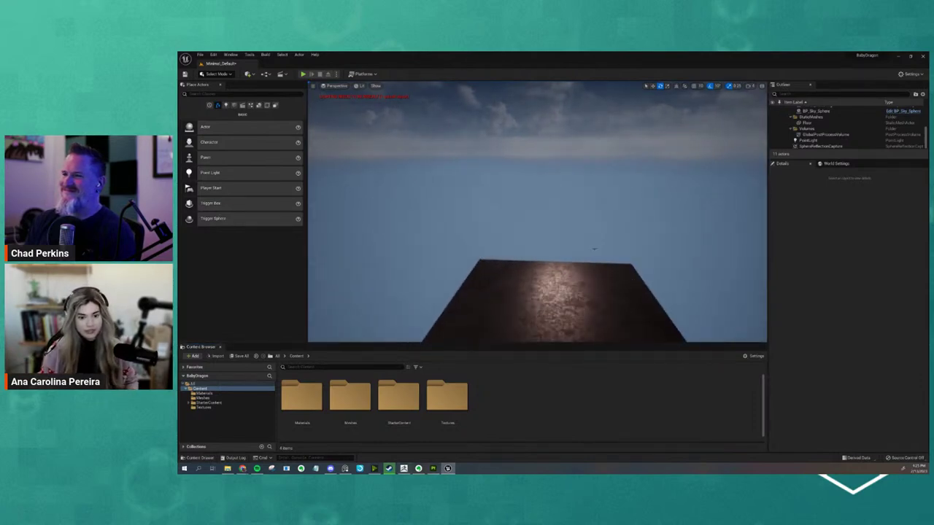
mouse_move(598, 261)
right_mouse_down()
mouse_move(598, 241)
mouse_move(508, 289)
right_mouse_up()
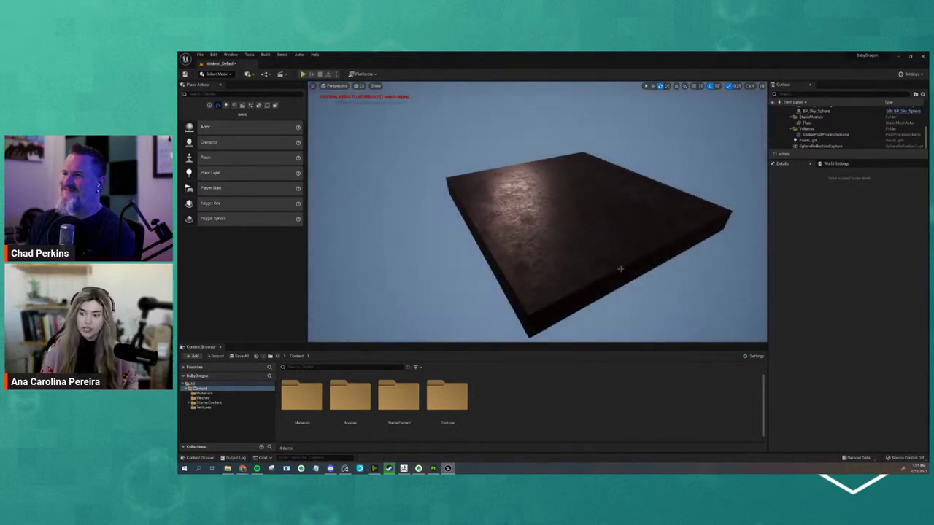
mouse_move(620, 269)
right_mouse_down()
mouse_move(584, 269)
mouse_move(600, 261)
mouse_move(581, 250)
mouse_move(583, 267)
mouse_move(635, 267)
mouse_move(583, 266)
right_mouse_up()
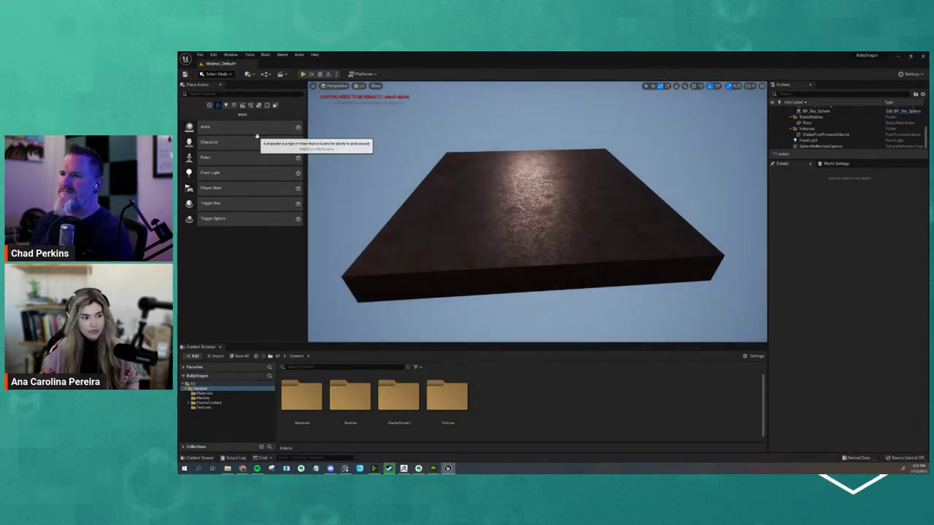
left_click(222, 106)
left_click_drag(212, 142, 438, 202)
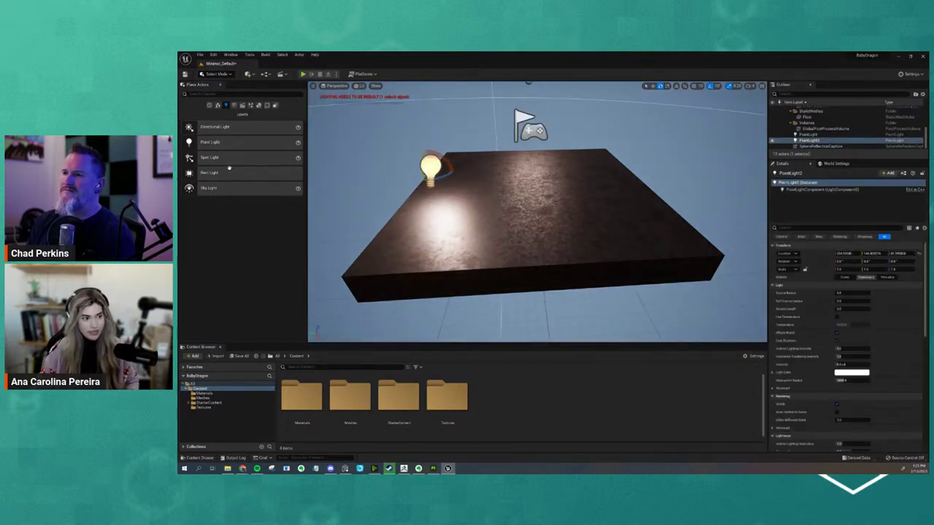
left_click(218, 106)
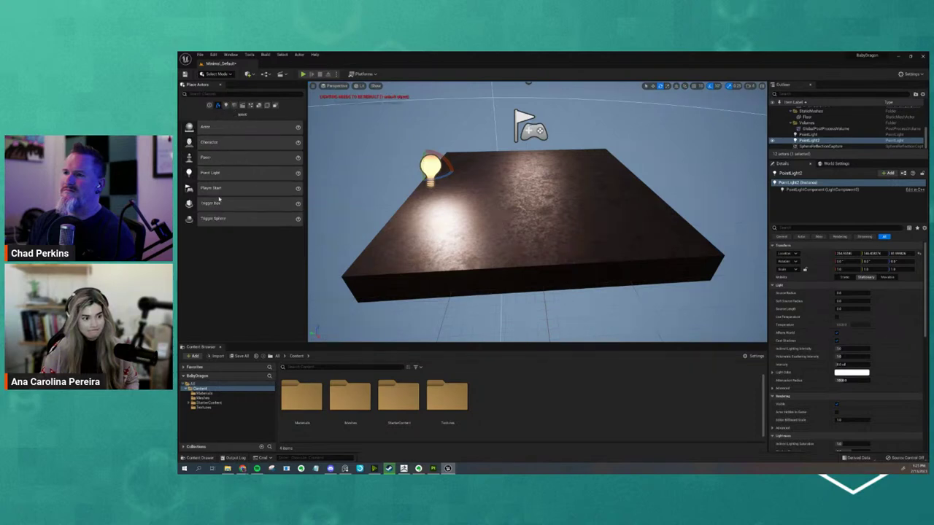
left_click(234, 105)
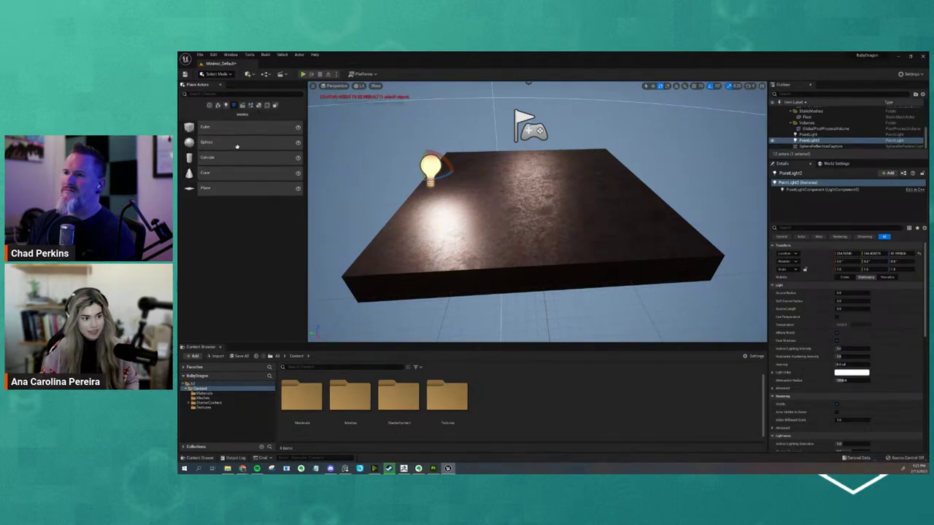
left_click_drag(218, 173, 588, 196)
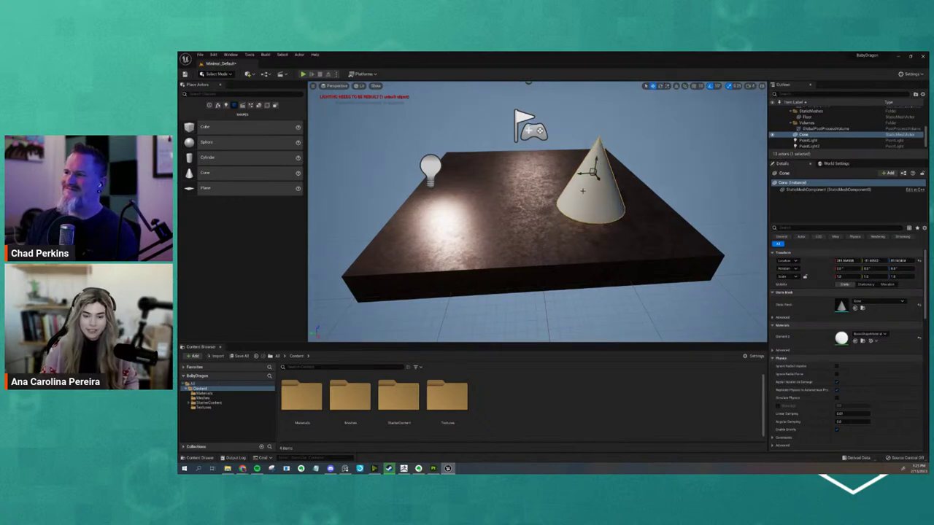
key("Delete")
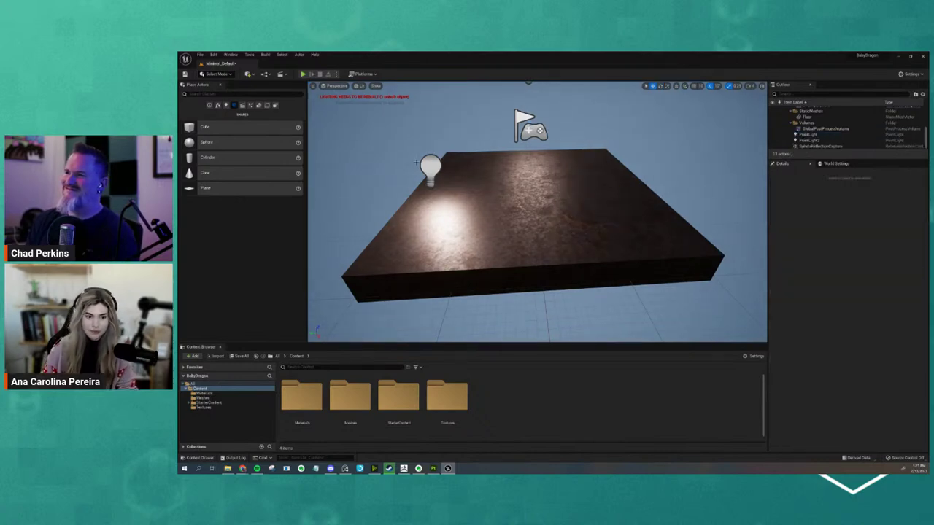
mouse_move(415, 161)
right_mouse_down()
mouse_move(488, 170)
mouse_move(539, 119)
right_mouse_up()
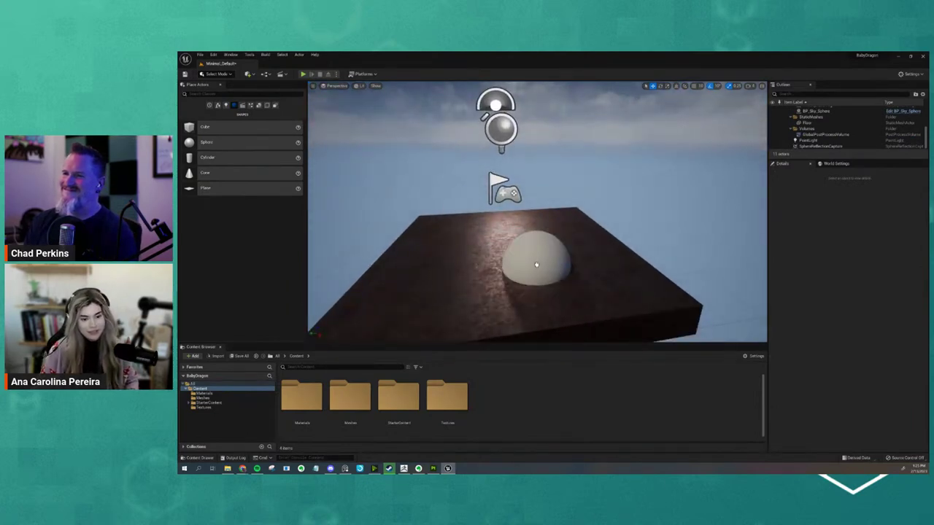
left_click_drag(196, 141, 534, 260)
key("Delete")
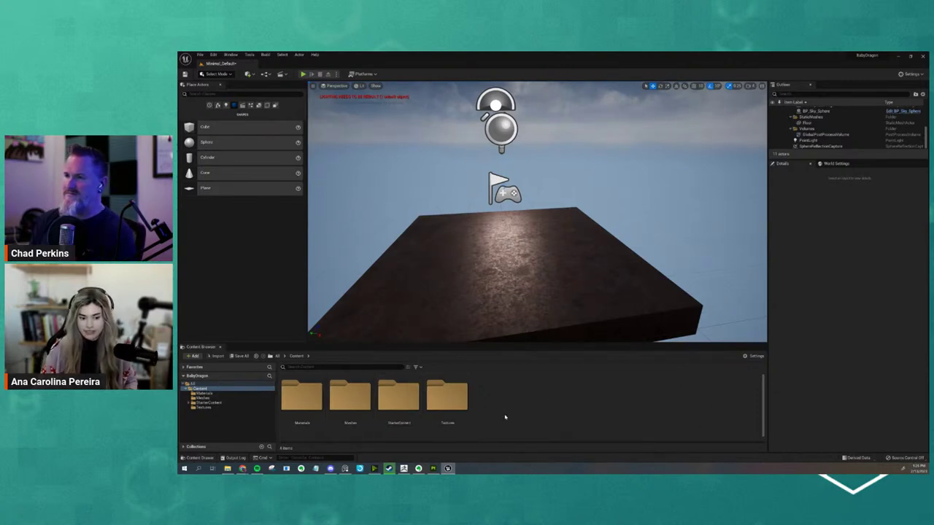
right_click_drag(657, 264, 657, 270)
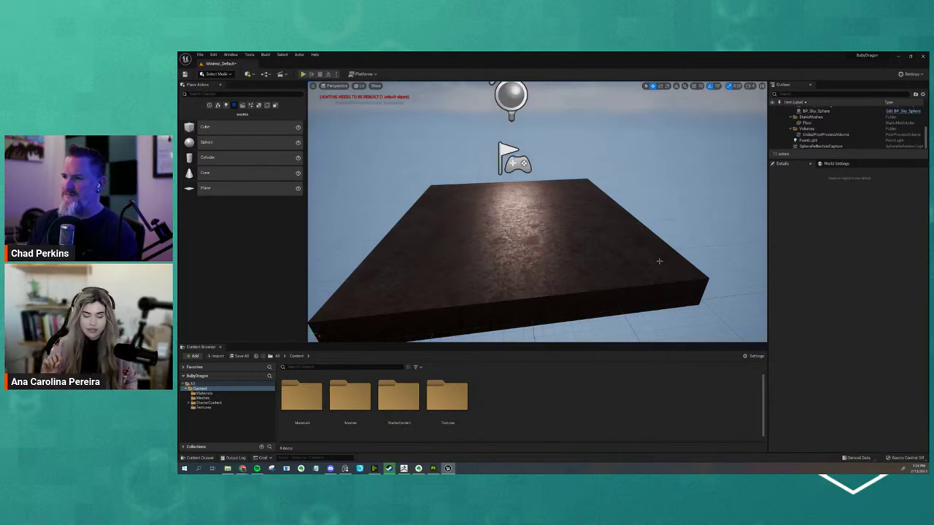
double_click(447, 396)
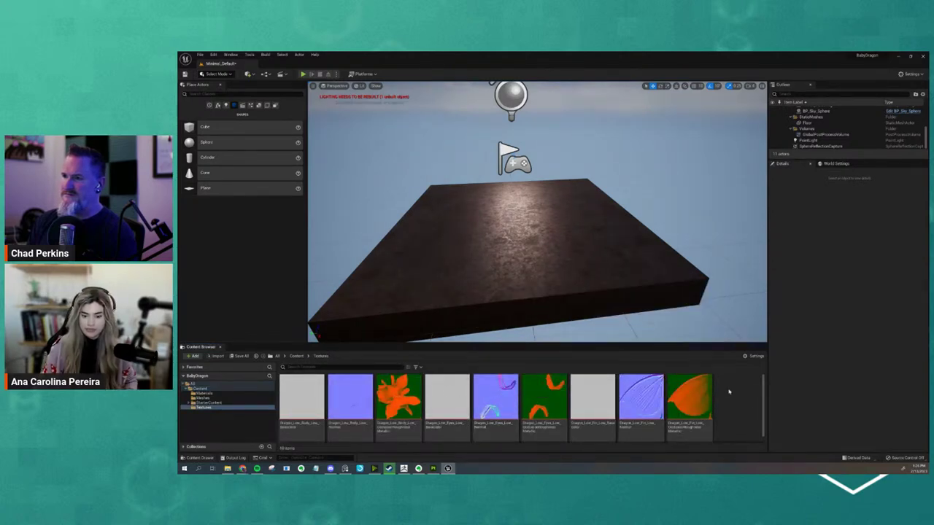
left_click(296, 356)
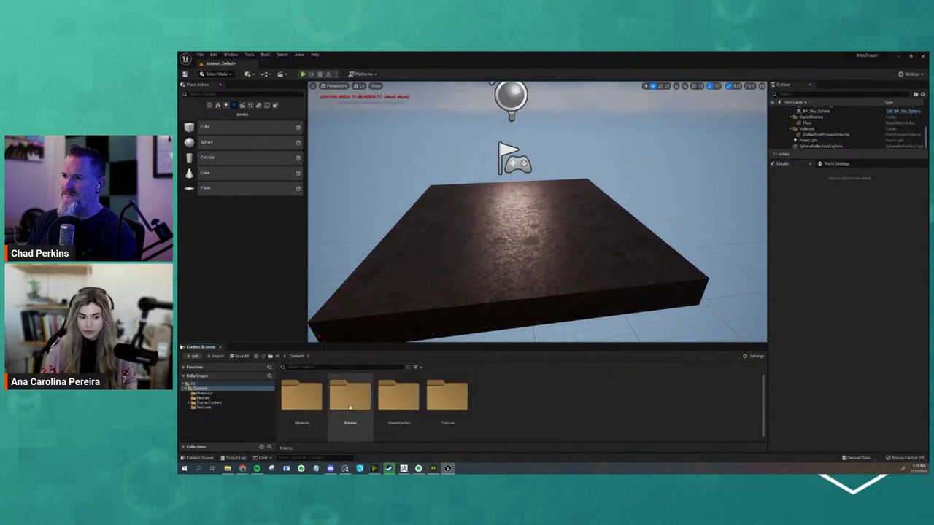
left_click(320, 404)
double_click(322, 408)
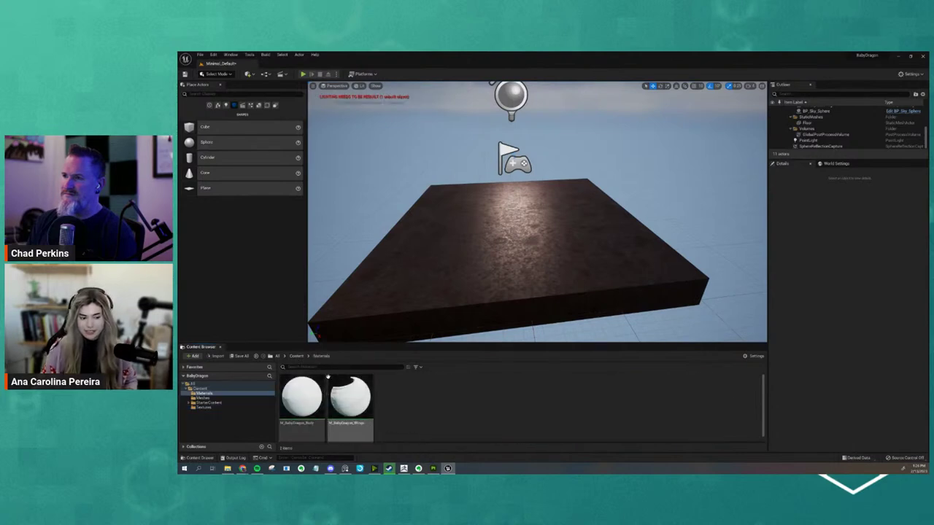
left_click(297, 356)
left_click(353, 410)
double_click(354, 413)
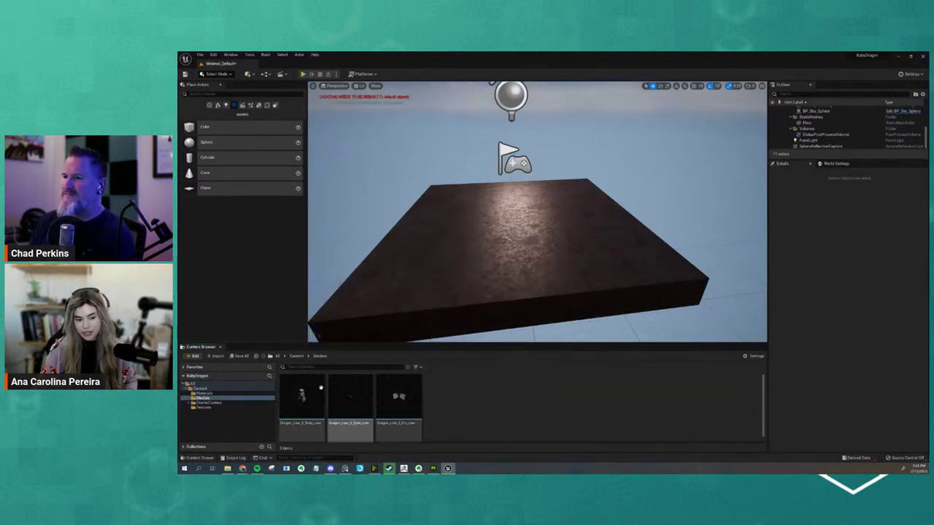
left_click(296, 356)
double_click(399, 400)
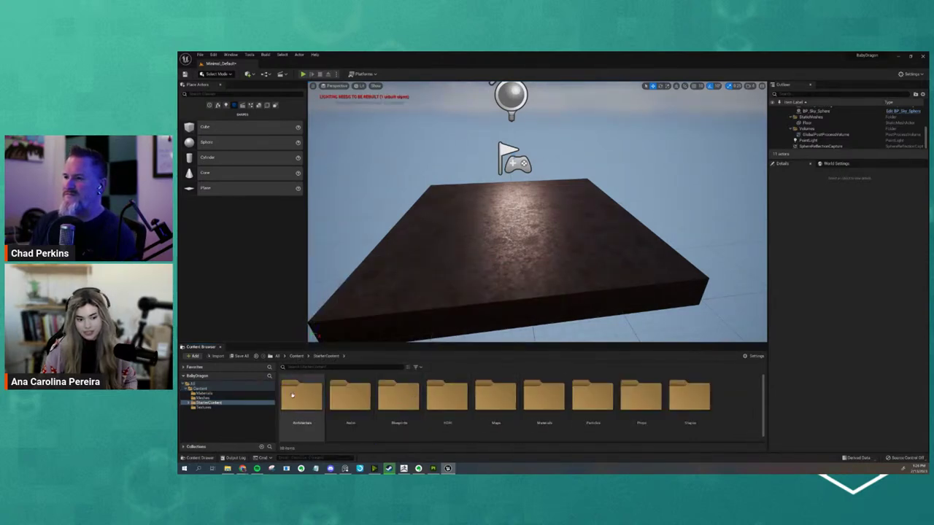
left_click(296, 356)
double_click(447, 397)
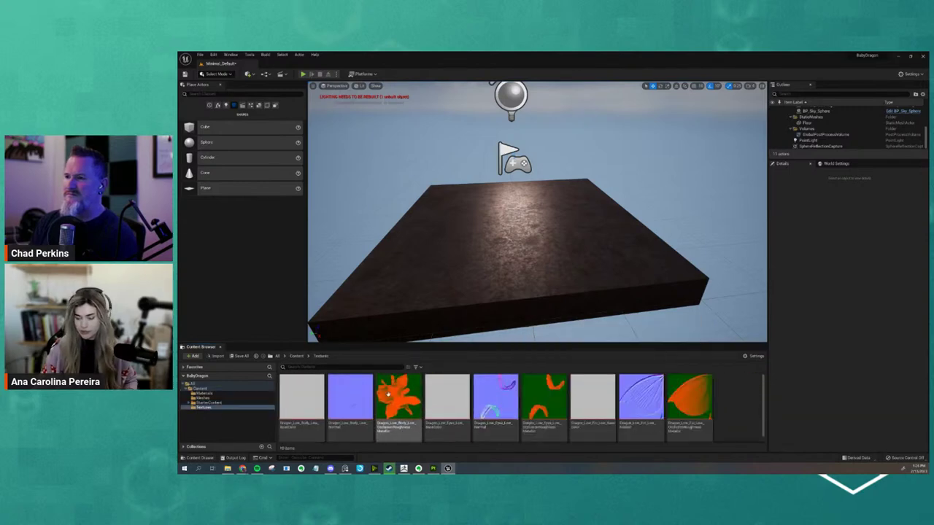
left_click(297, 356)
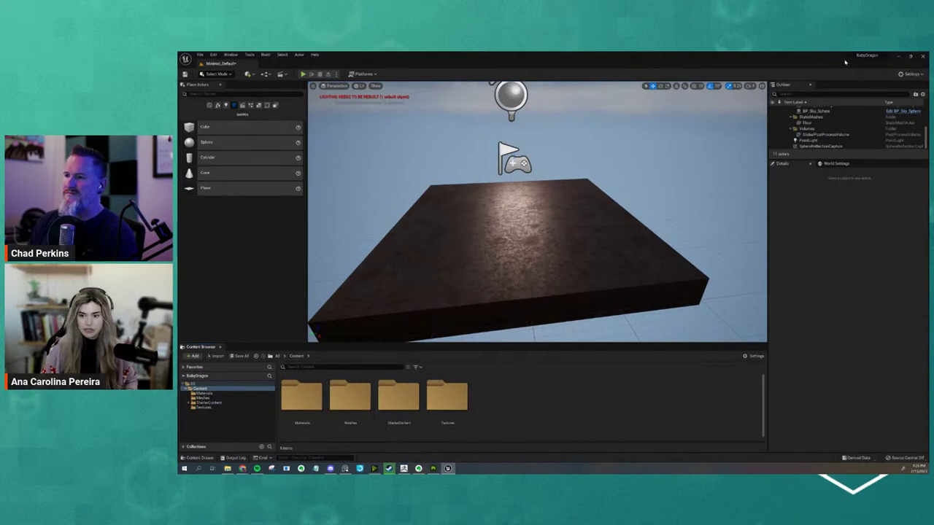
- Select the Floor actor, undoing an accidental rotation of the slab
left_click(815, 123)
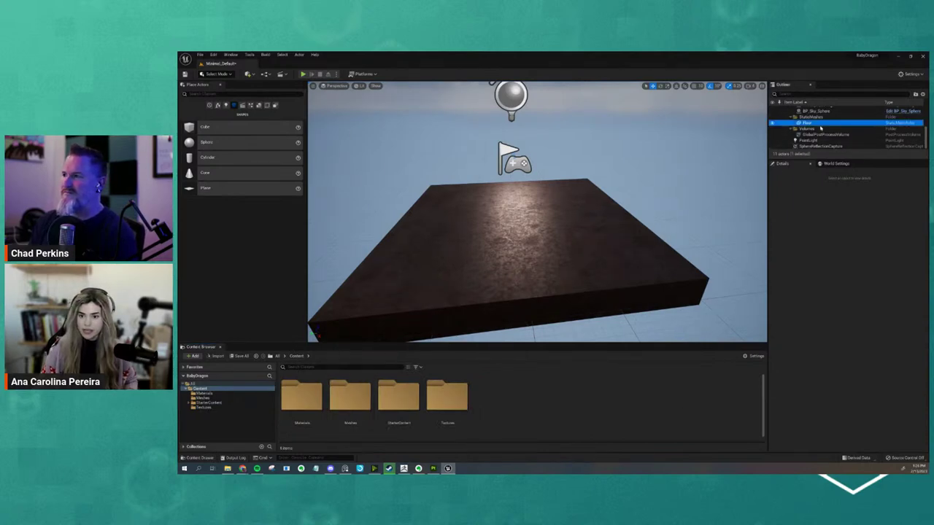
left_click(833, 119)
left_click(833, 118)
left_click(815, 123)
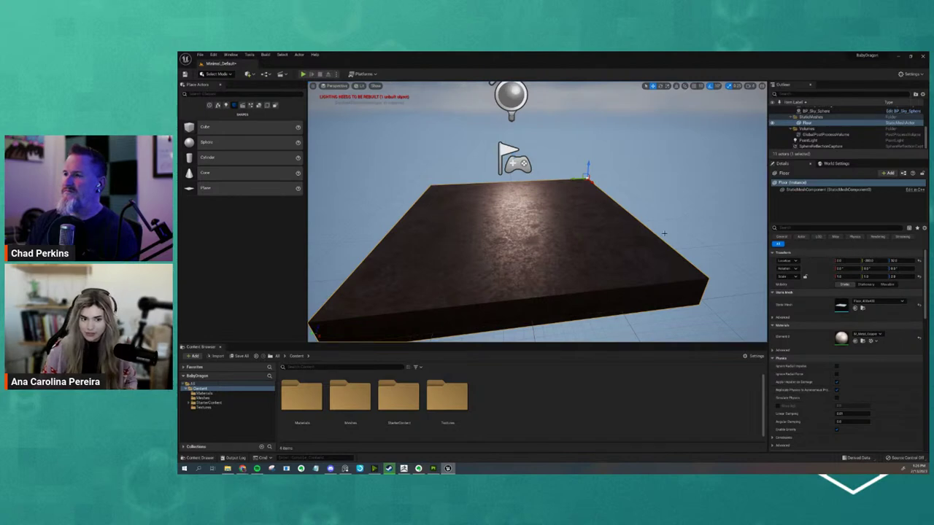
scroll(662, 234, "down", 5)
scroll(662, 234, "up", 2)
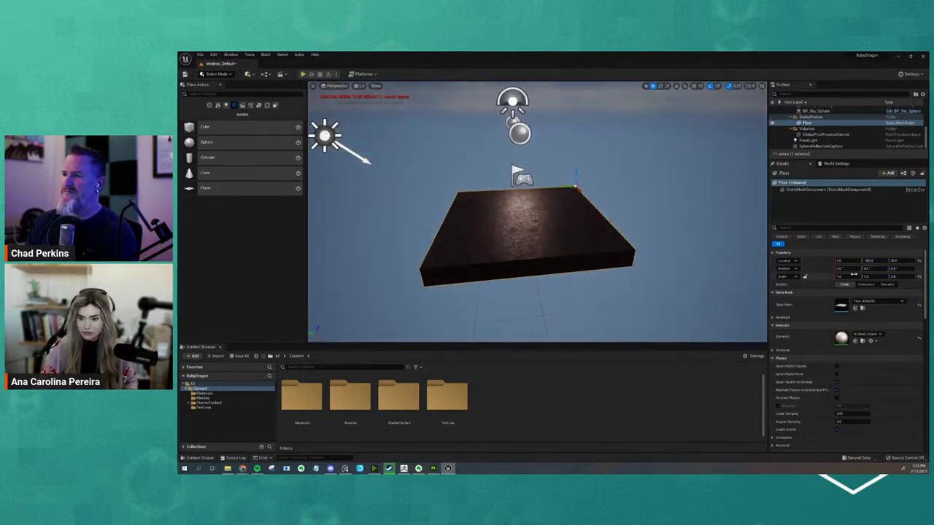
left_click_drag(853, 274, 850, 274)
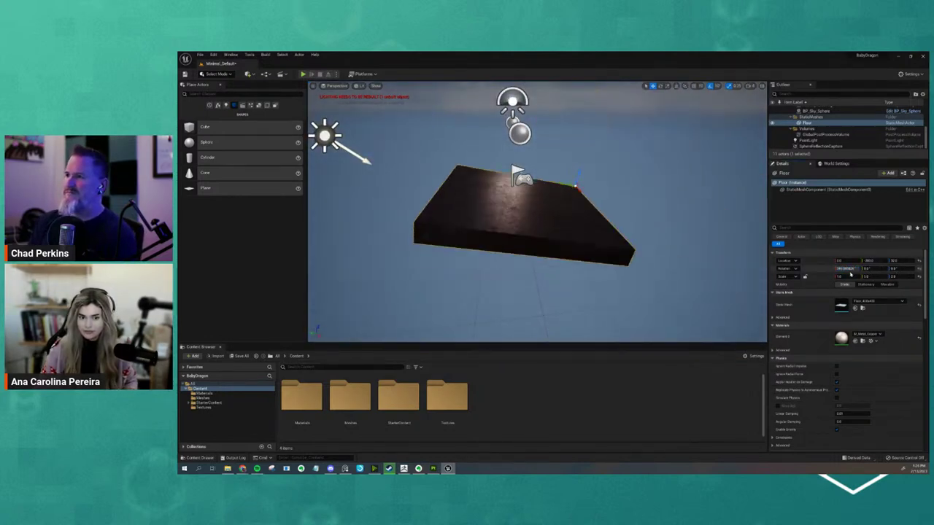
key("ctrl+z")
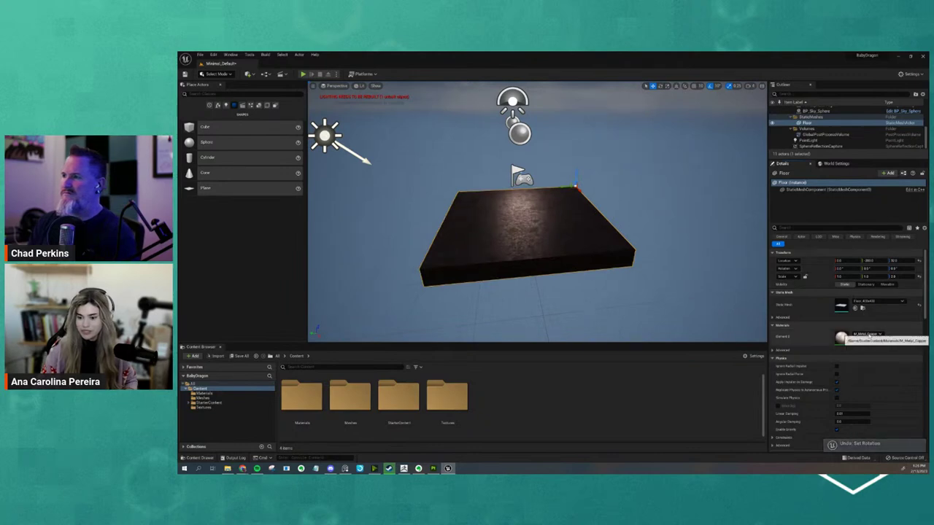
- Set the floor's Element 0 to M_Metal_Gold and preview in game view
left_click(879, 335)
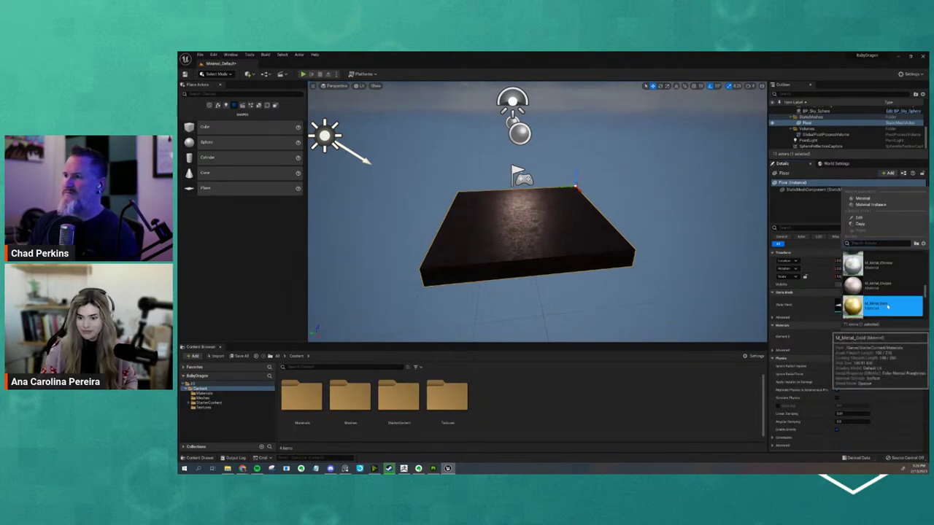
left_click(887, 306)
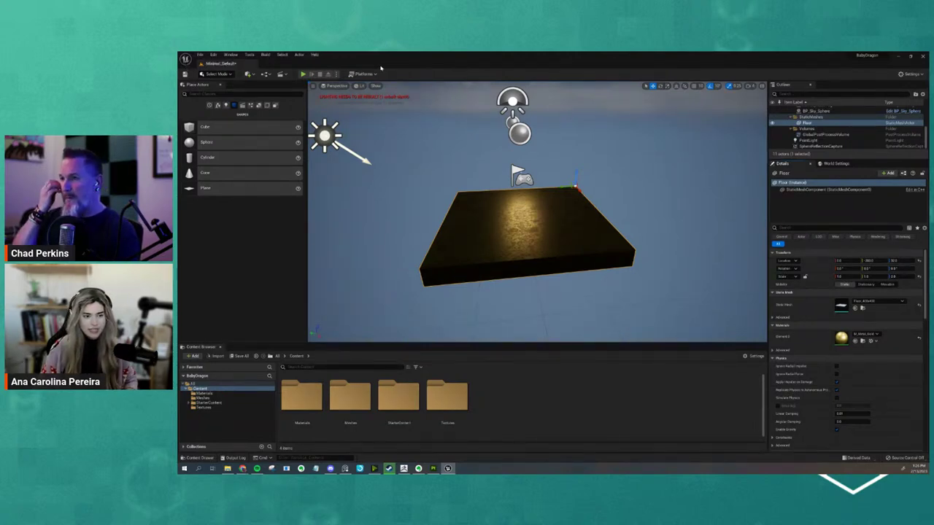
right_click_drag(540, 212, 561, 214)
key("g")
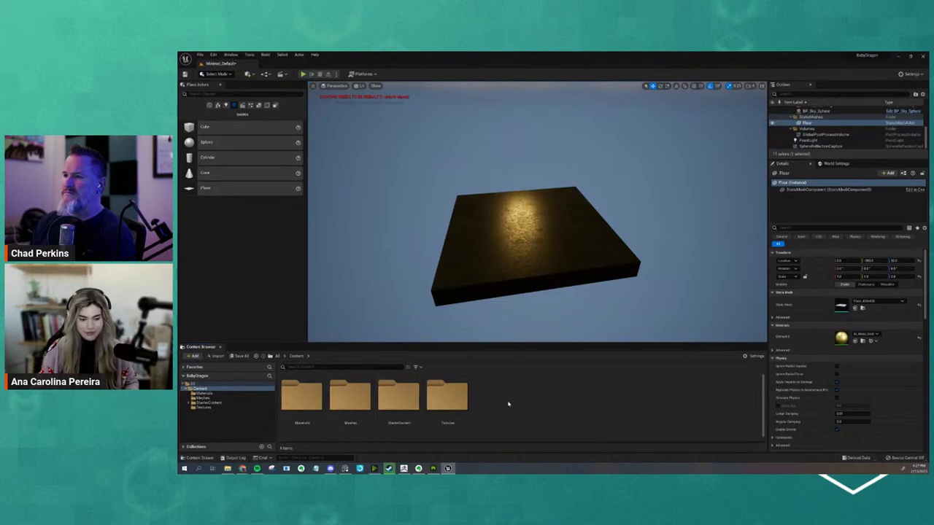
- Add a DemoDragon folder under Meshes, enter it, and switch to File Explorer's Baking folder
right_click(509, 403)
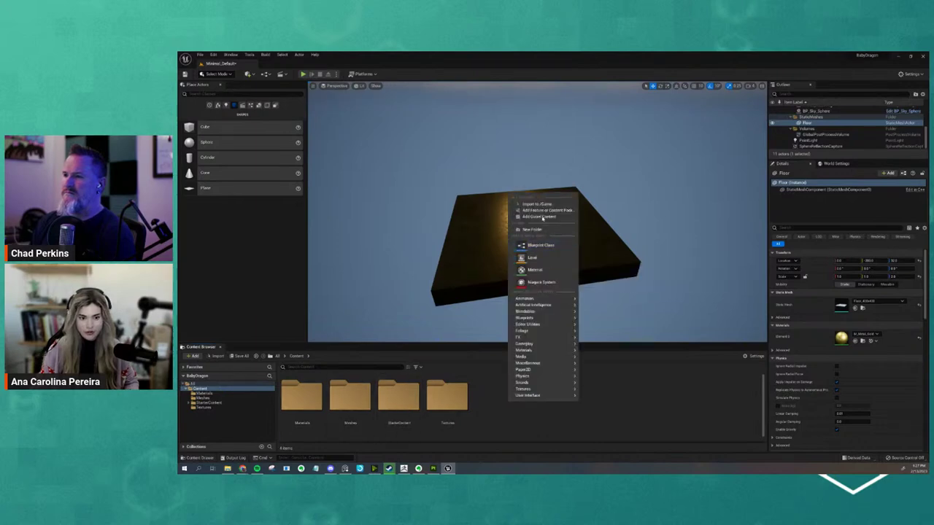
double_click(349, 397)
right_click(537, 395)
type("DemoDragon")
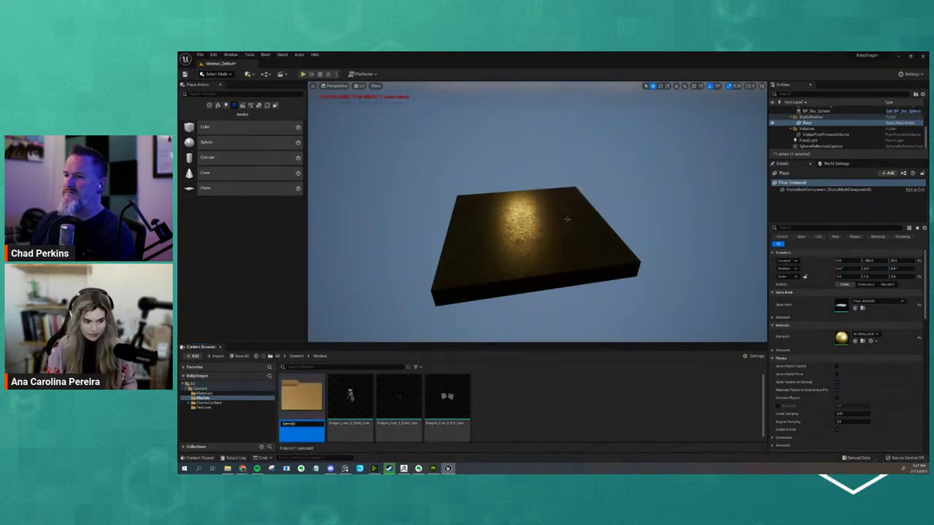
key("Return")
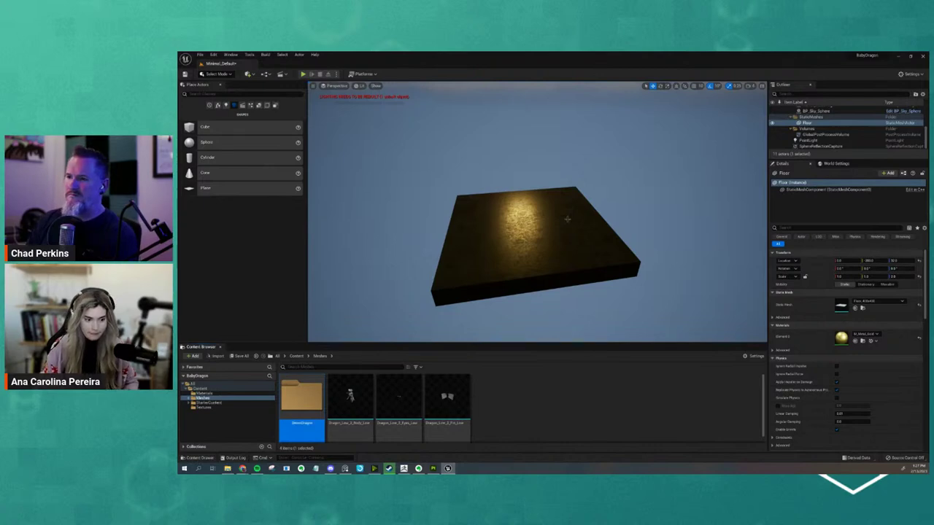
double_click(301, 398)
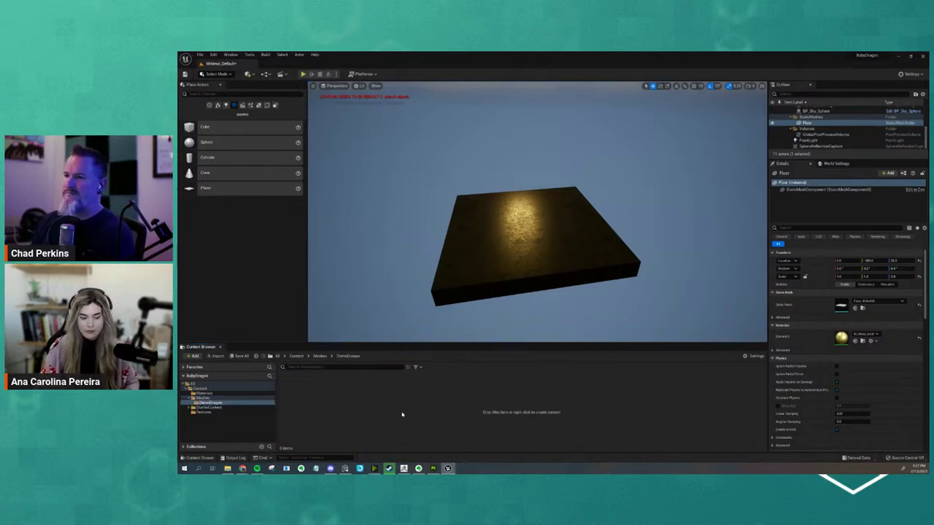
left_click(228, 468)
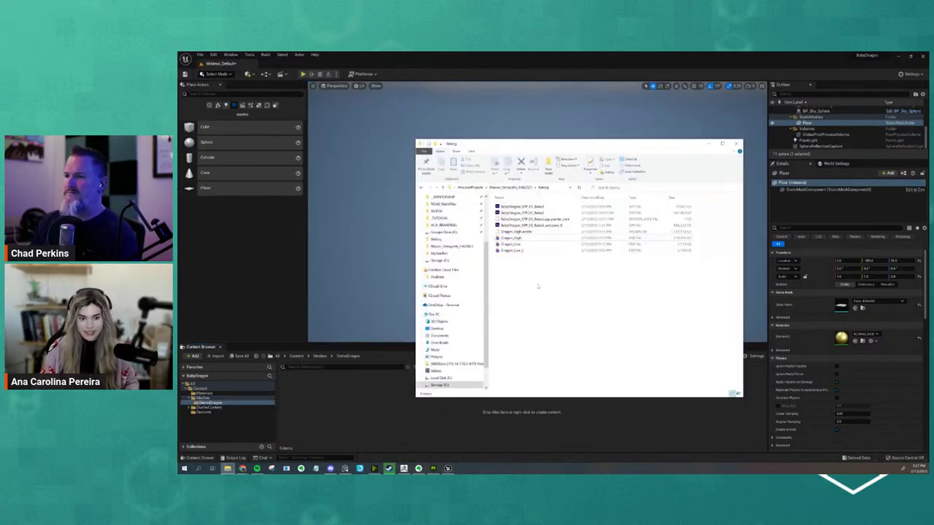
- Drag Dragon_Low_2 from the Baking folder into DemoDragon to bring up the FBX import options
left_click(523, 250)
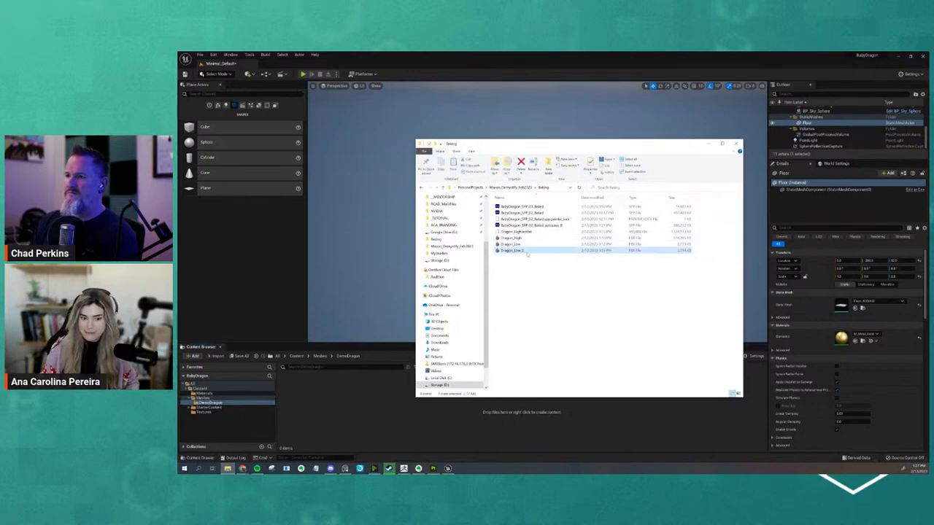
mouse_move(528, 253)
left_mouse_down()
mouse_move(450, 281)
mouse_move(321, 393)
left_mouse_up()
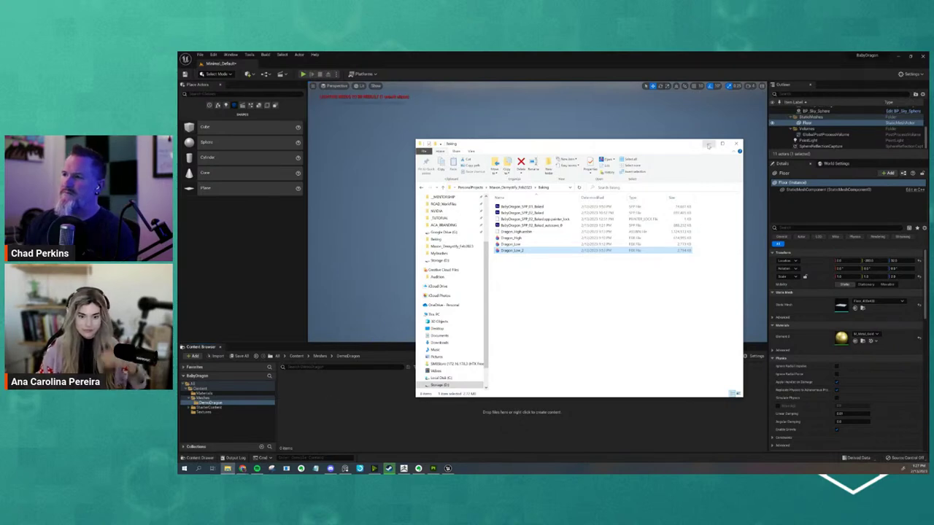
mouse_move(603, 141)
left_mouse_down()
mouse_move(603, 250)
mouse_move(604, 136)
left_mouse_up()
- Import all Dragon_Low_2 parts with Do Not Create Material and Import Uniform Scale set
left_click(706, 137)
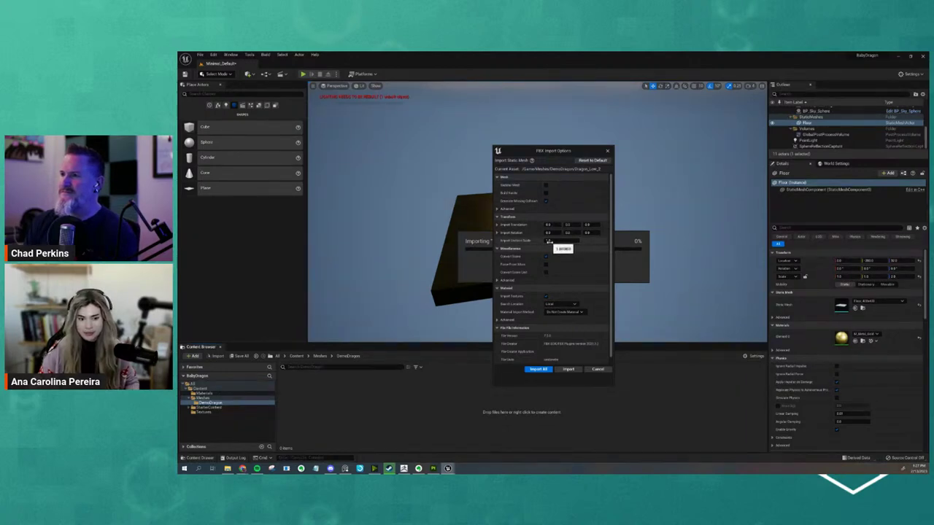
scroll(557, 245, "down", 1)
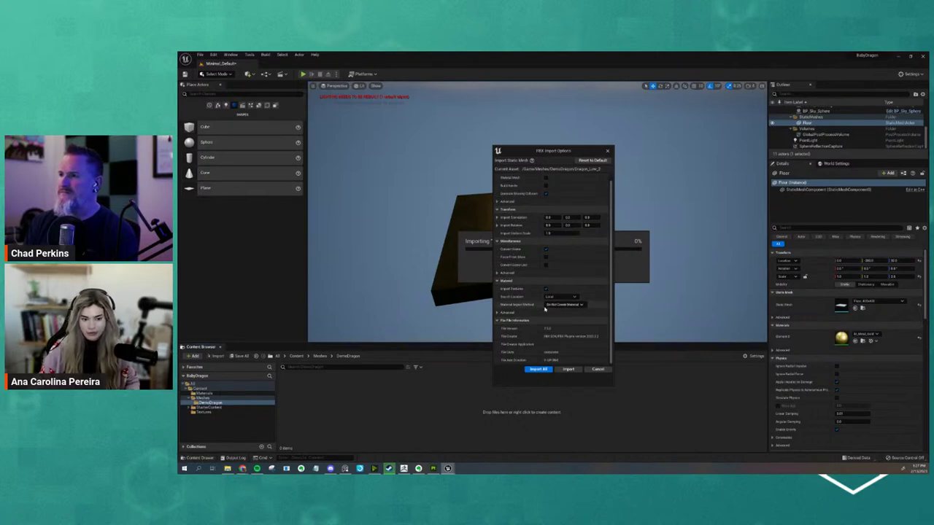
left_click(558, 305)
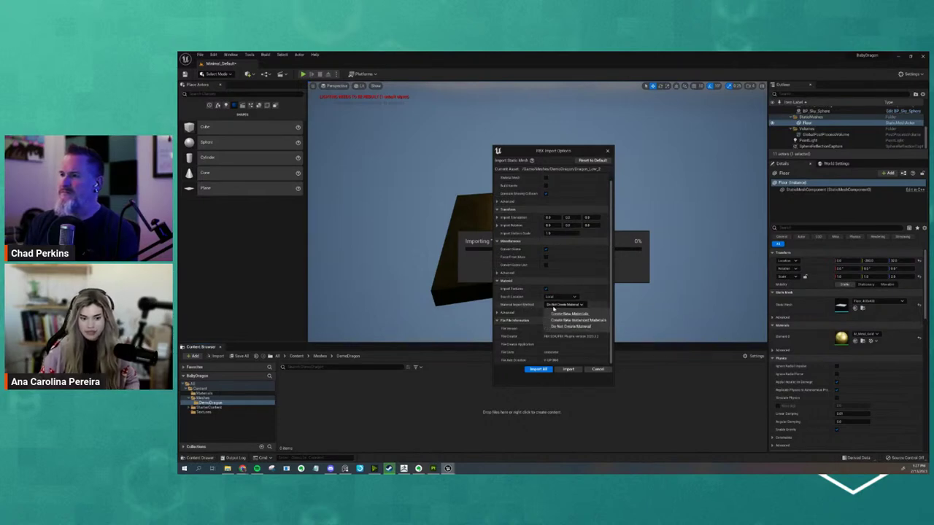
left_click(567, 327)
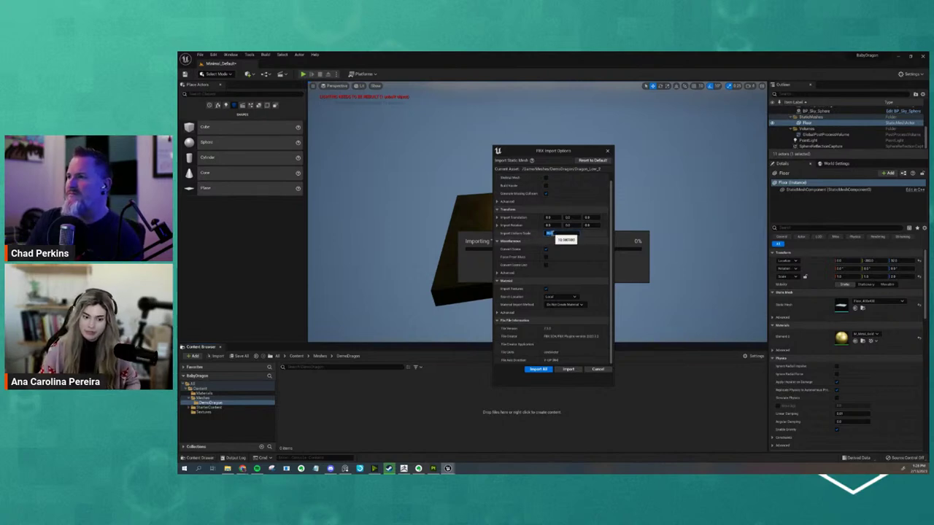
left_click(553, 234)
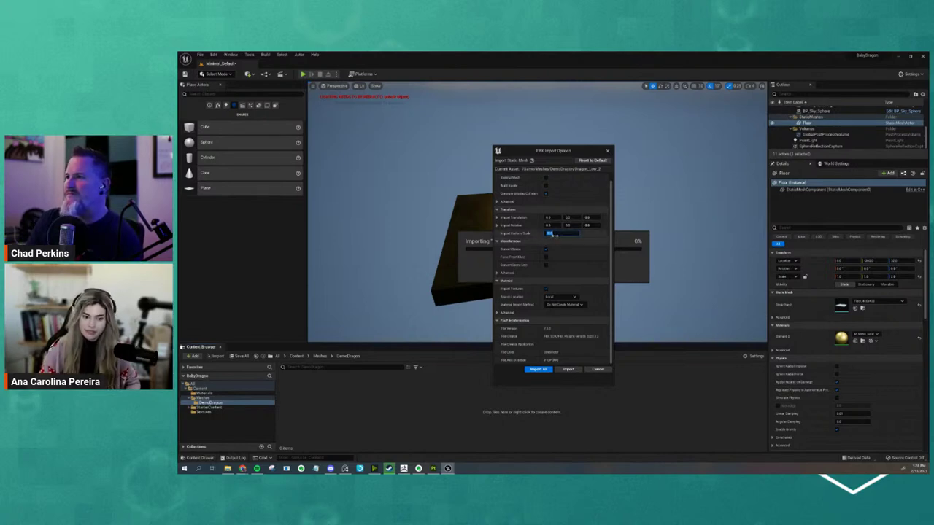
left_click(549, 370)
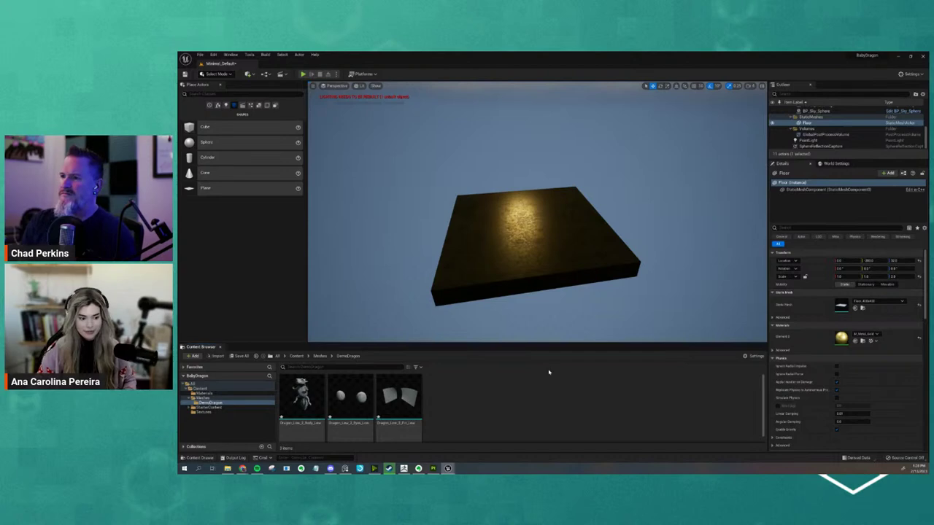
- Place the three dragon meshes together on the gold floor and frame the view on them
left_click(399, 397)
left_click(306, 400, "shift")
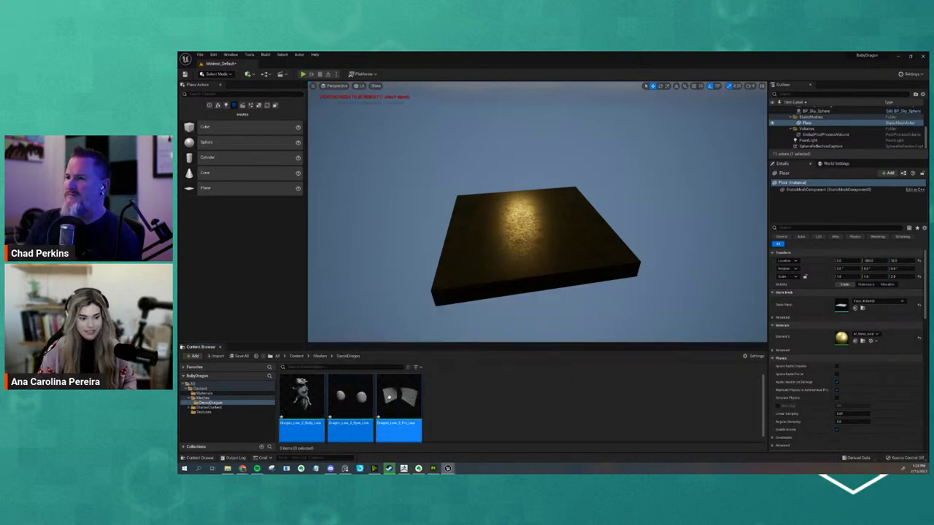
mouse_move(307, 400)
left_mouse_down()
mouse_move(517, 232)
mouse_move(587, 193)
left_mouse_up()
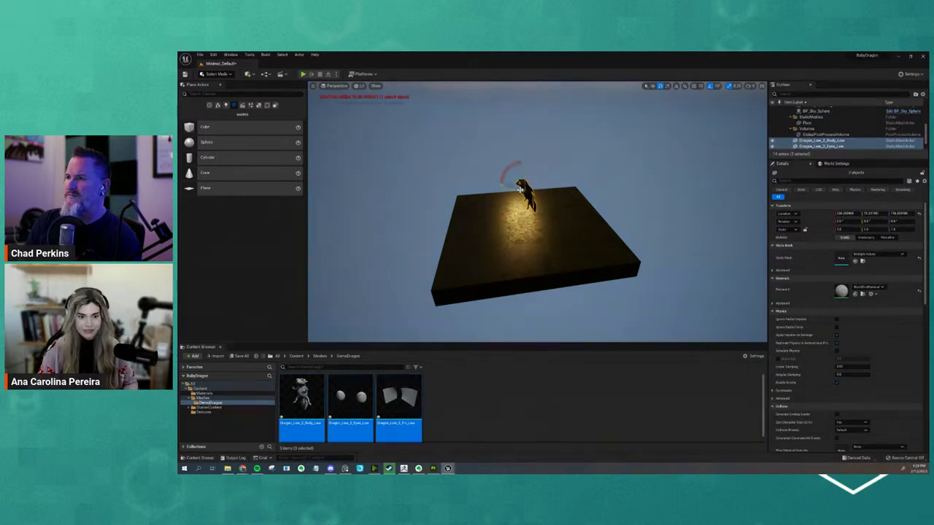
key("f")
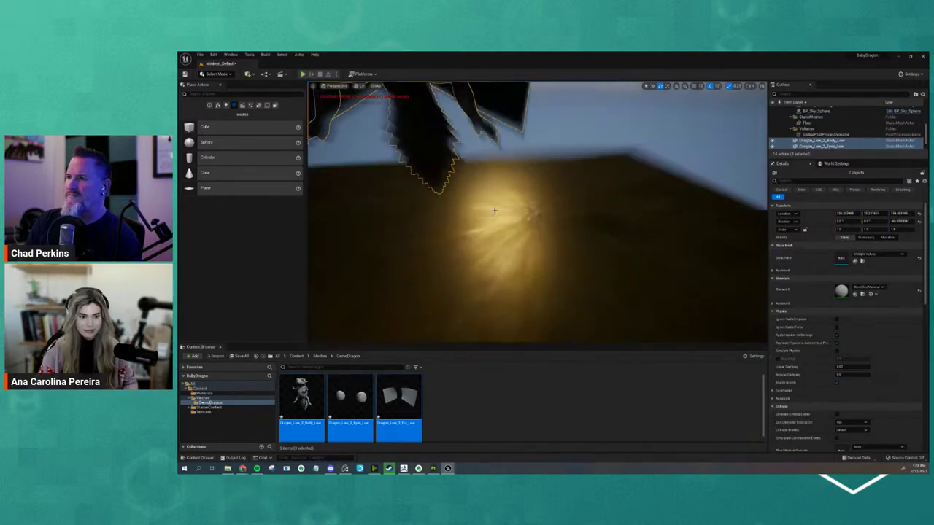
right_click_drag(487, 206, 526, 197)
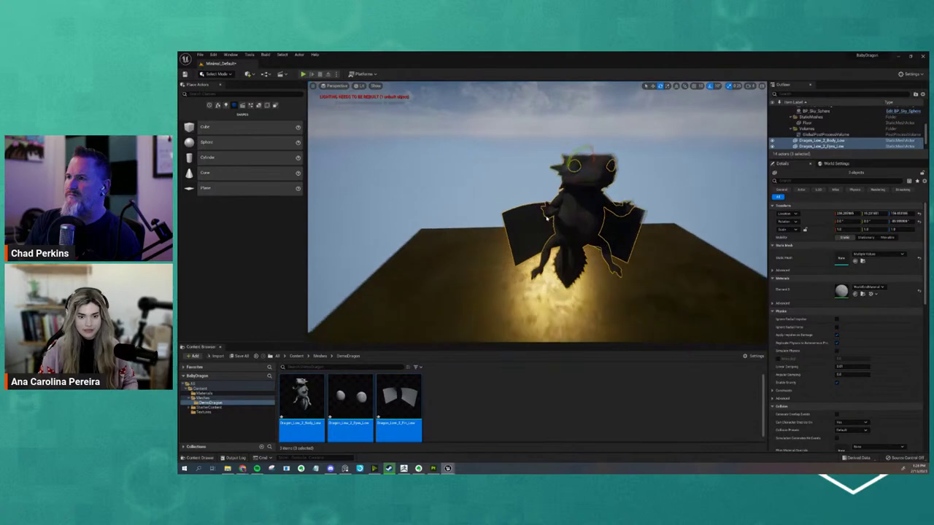
key("f")
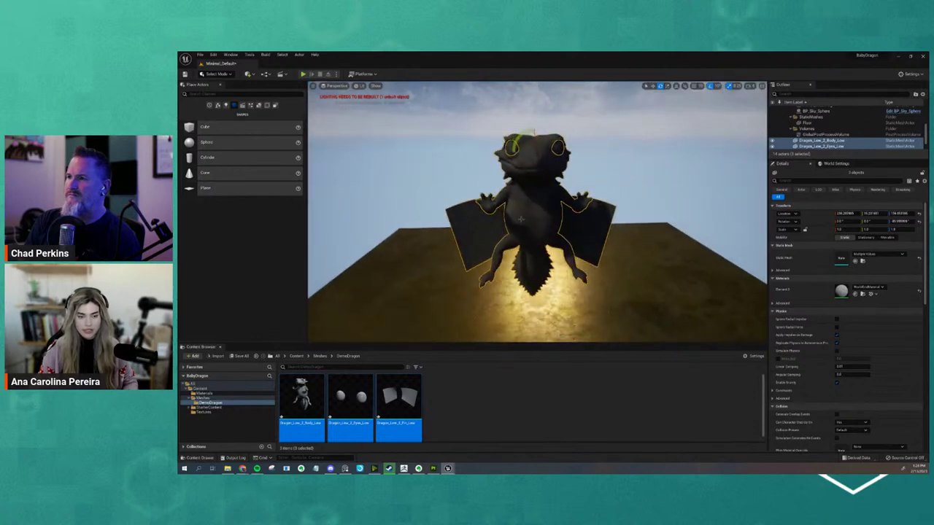
- Undo the trial rotations and scaling to restore the dragon's original pose, then show the Lights category
left_click_drag(517, 175, 554, 168)
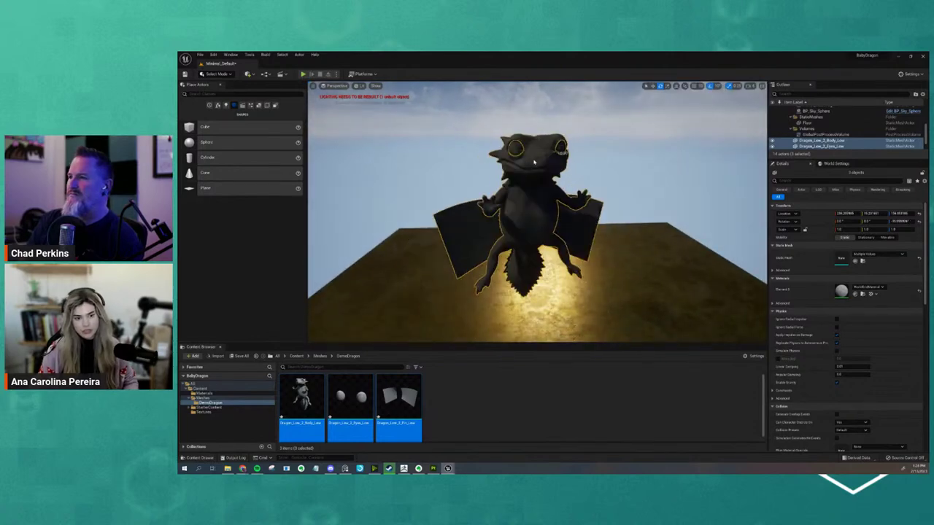
key("ctrl+z")
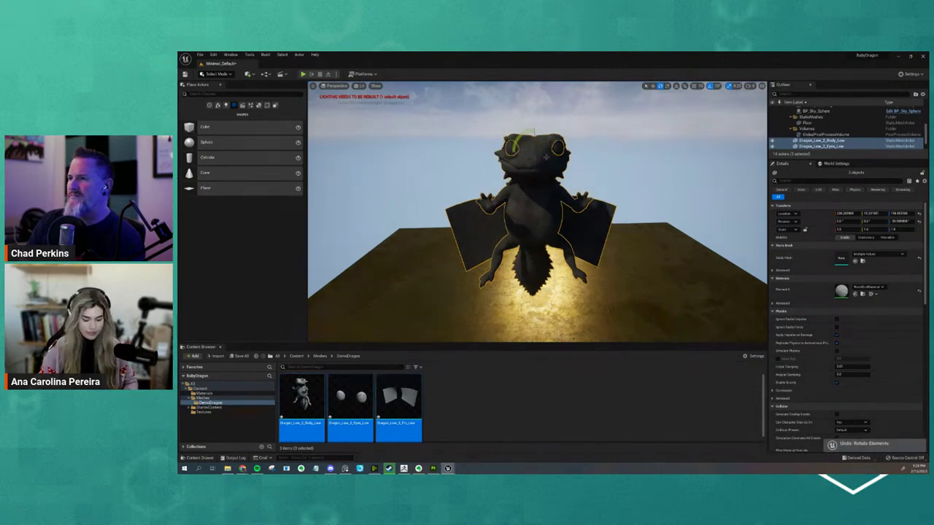
key("e")
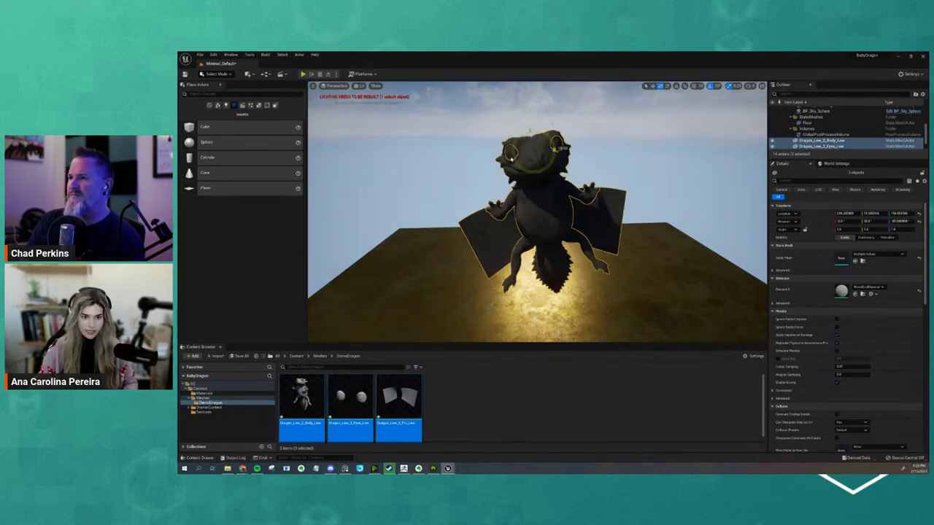
left_click_drag(515, 138, 556, 161)
key("ctrl+z")
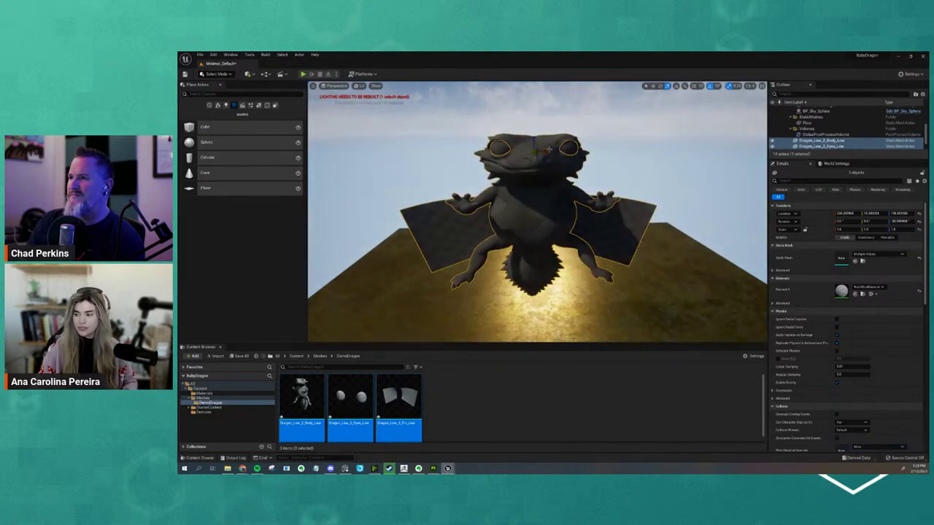
key("ctrl+z")
key("ctrl+z")
key("ctrl+z")
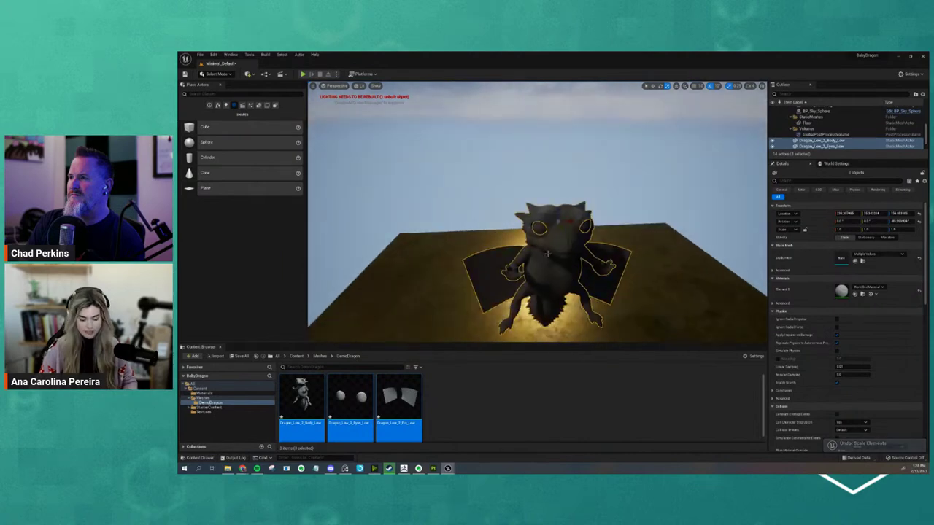
key("ctrl+z")
key("ctrl+z")
key("ctrl+z")
key("ctrl+z")
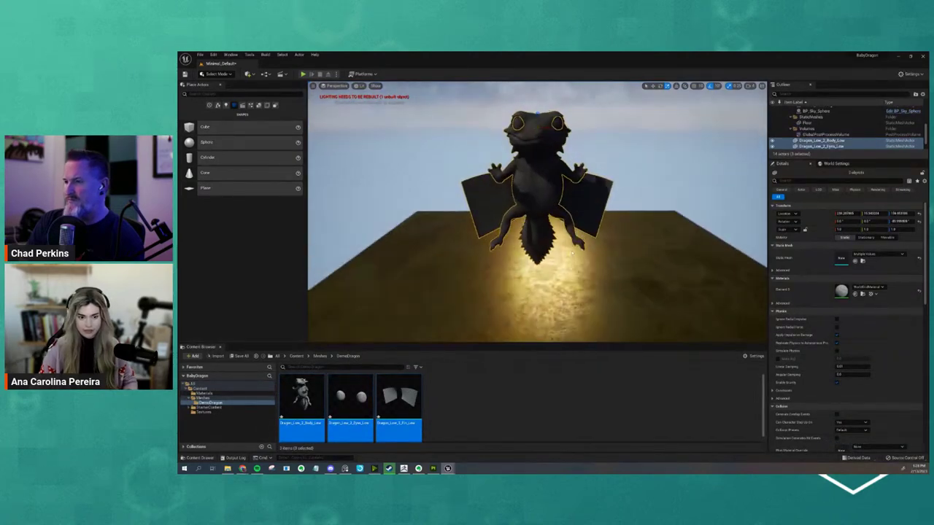
key("ctrl+z")
key("ctrl+z")
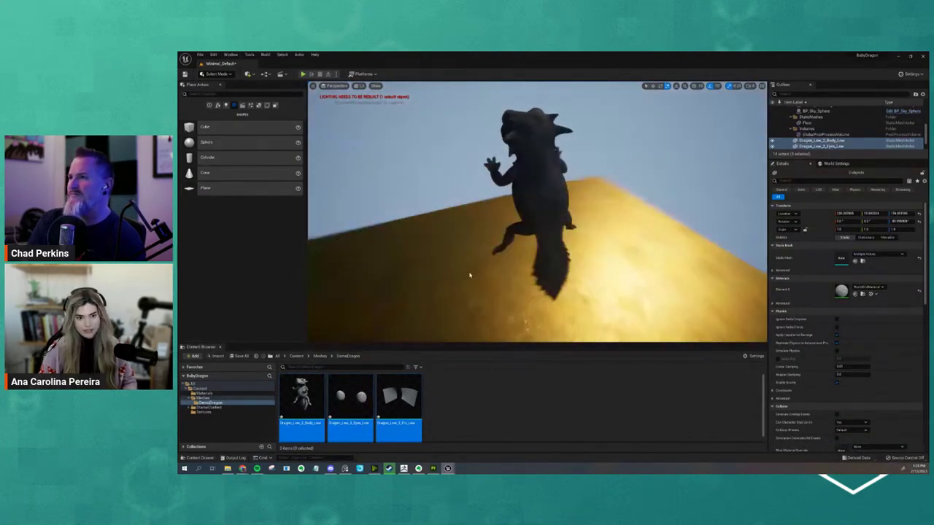
key("ctrl+z")
key("ctrl+z")
key("ctrl+z")
key("ctrl+z")
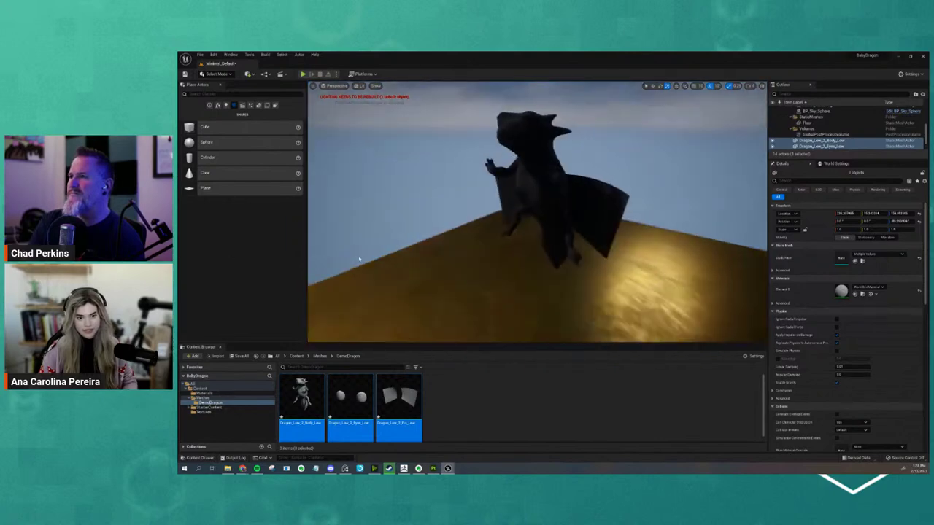
key("ctrl+z")
key("ctrl+z")
key("ctrl+z")
key("ctrl+z")
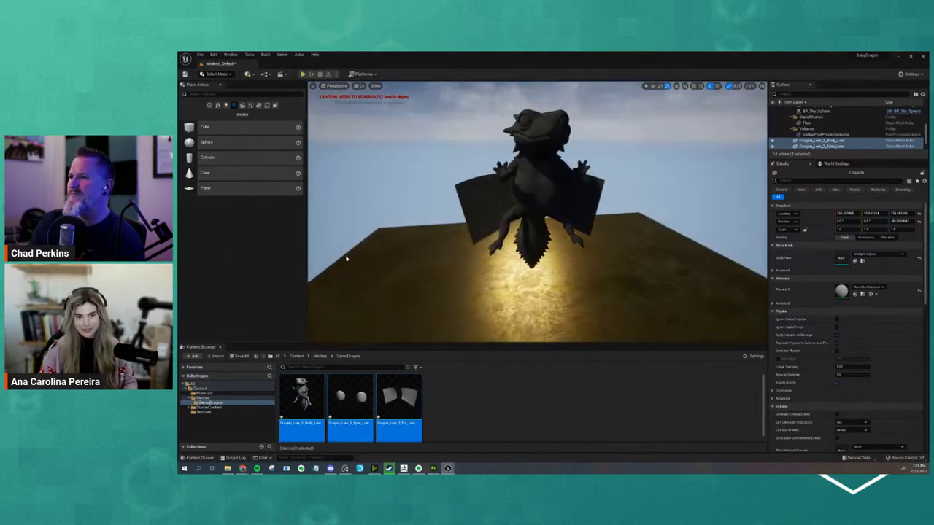
key("ctrl+z")
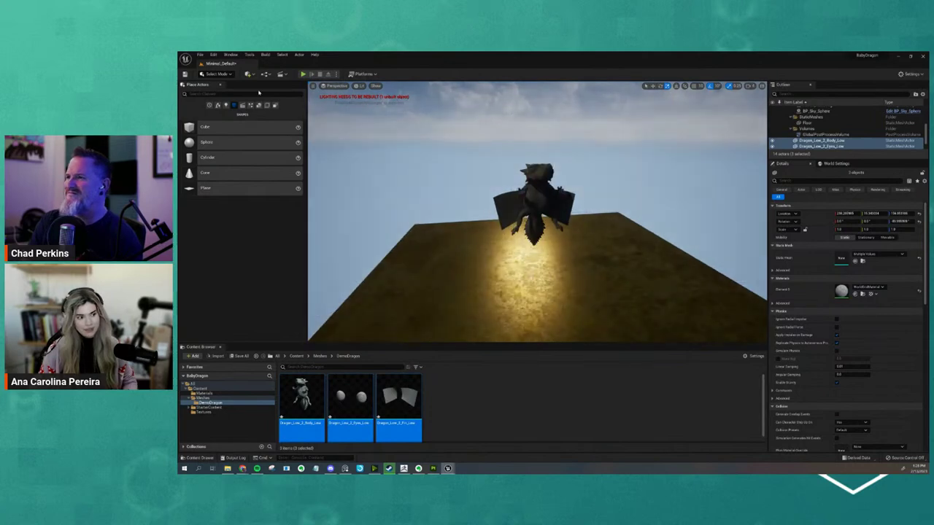
left_click(225, 105)
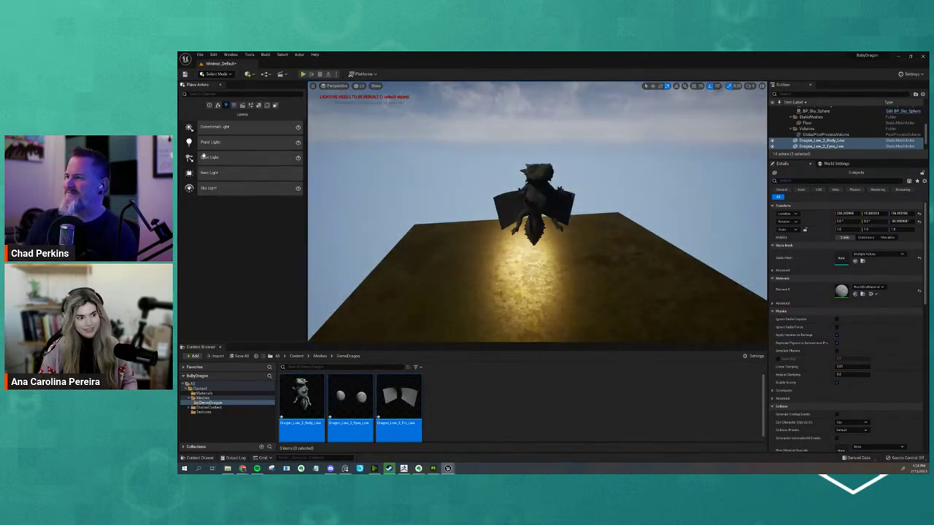
- Place a new point light over the platform and raise it above the floor near the dragon
left_click_drag(205, 158, 615, 307)
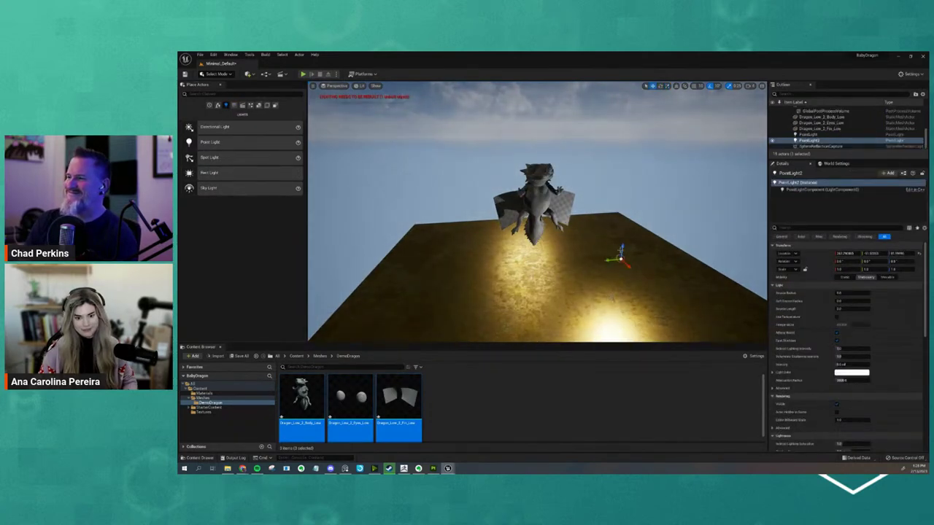
mouse_move(621, 248)
left_mouse_down()
mouse_move(614, 165)
mouse_move(607, 212)
mouse_move(589, 202)
left_mouse_up()
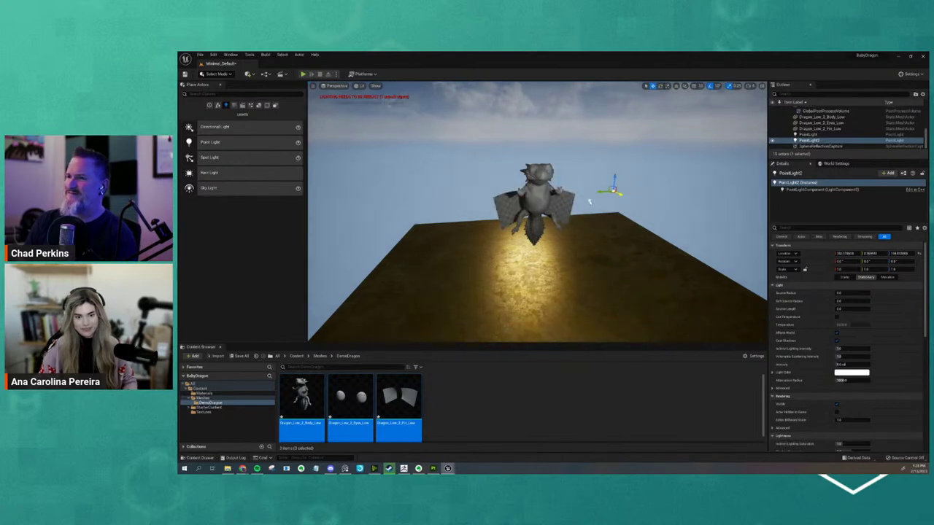
scroll(585, 198, "up", 2)
scroll(587, 203, "up", 2)
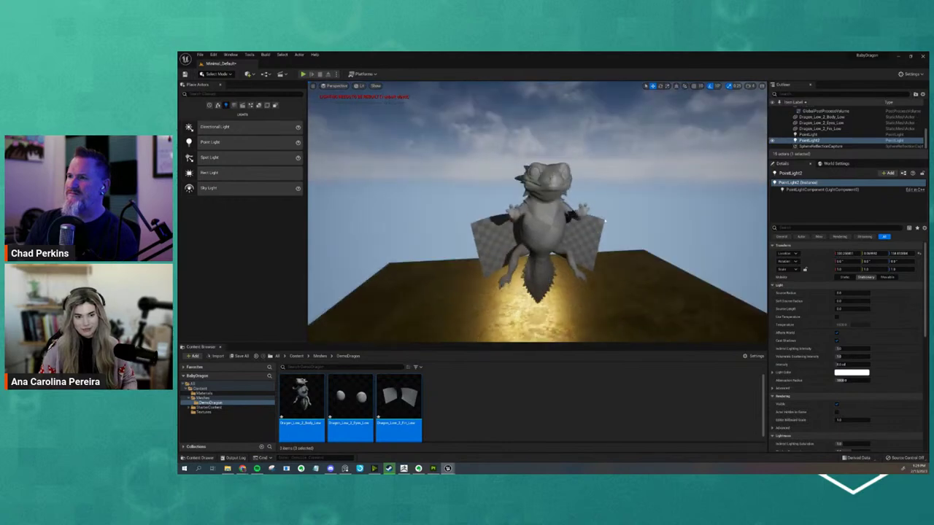
scroll(594, 211, "up", 3)
left_click_drag(600, 218, 583, 253, "alt")
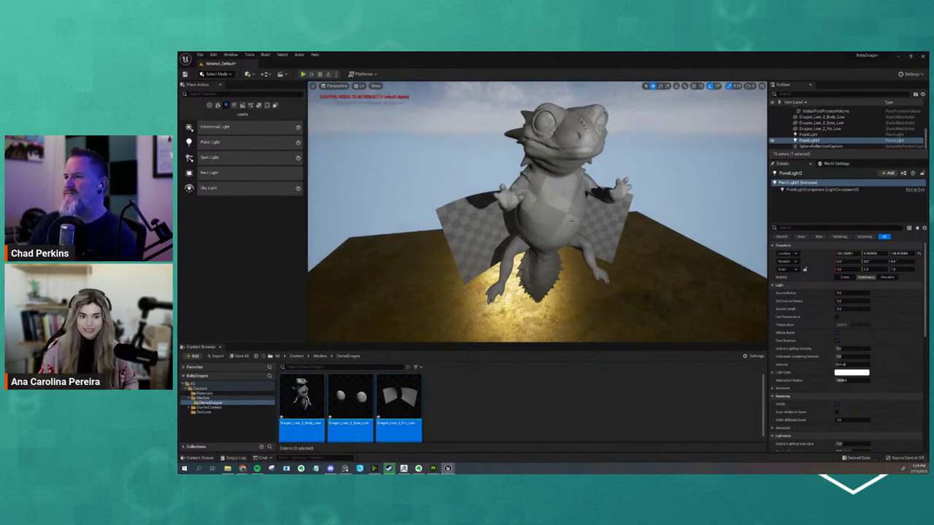
- Navigate from Meshes back up to Content and open the Textures folder
left_click(558, 209)
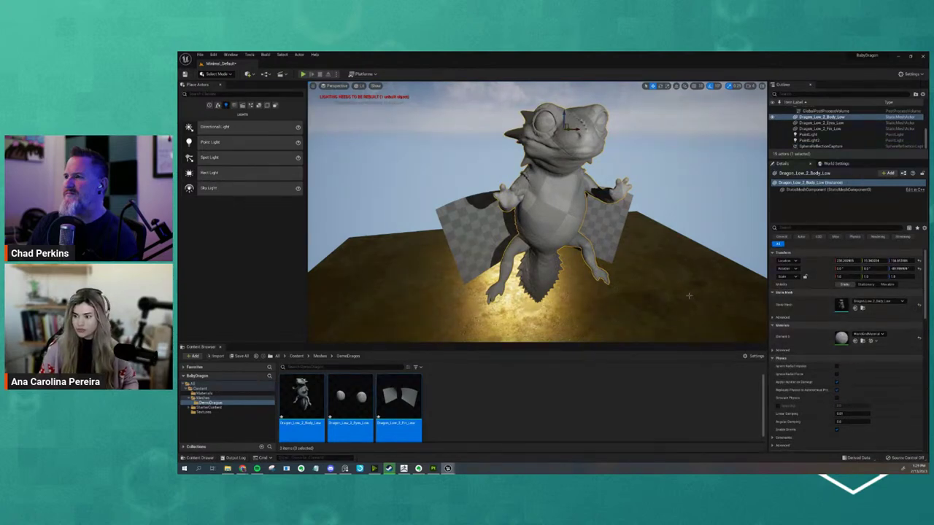
left_click_drag(644, 285, 569, 299, "alt")
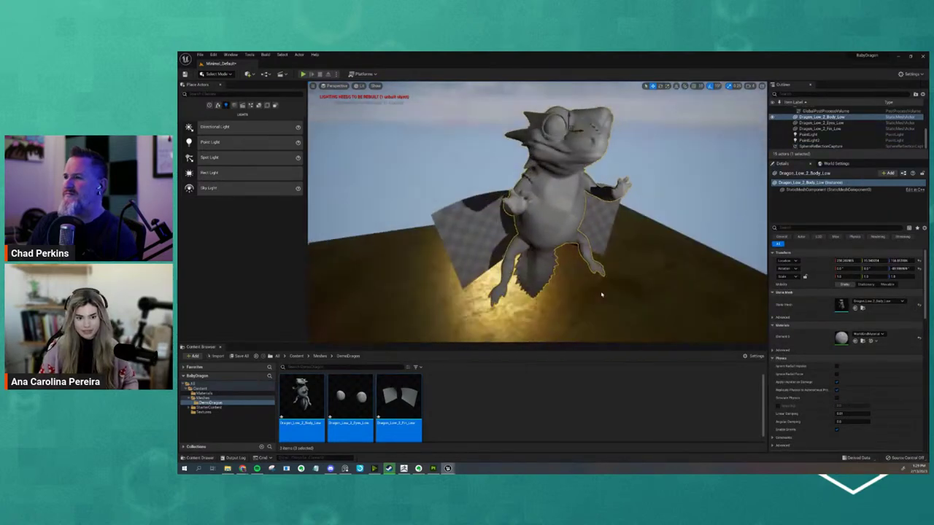
left_click(319, 356)
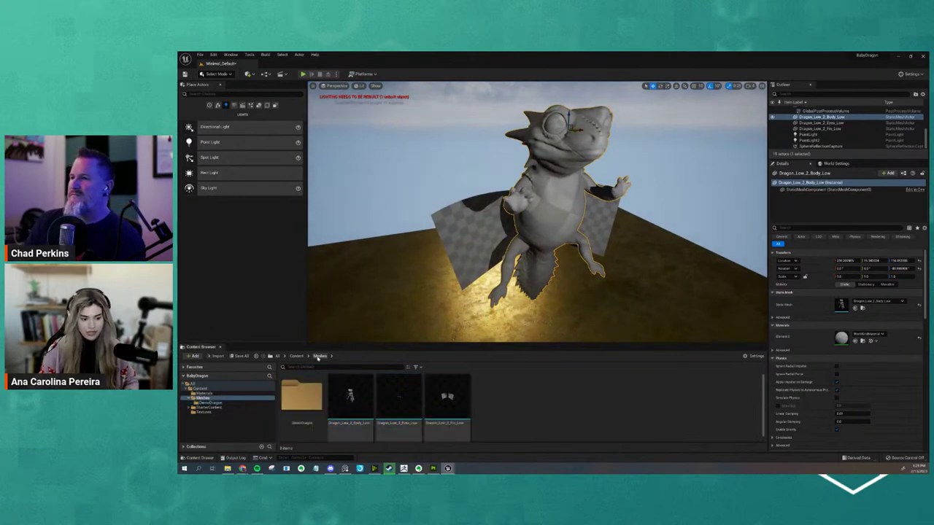
left_click(296, 356)
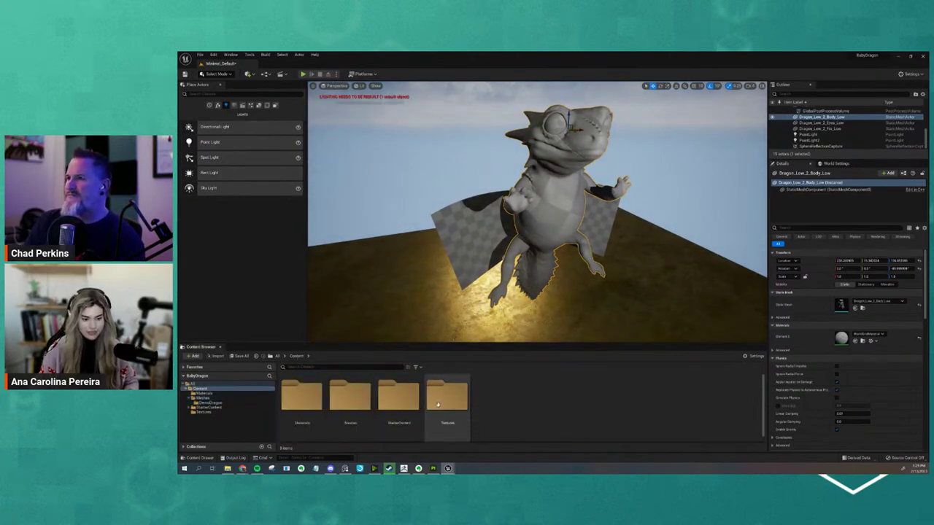
double_click(445, 397)
scroll(482, 423, "down", 2)
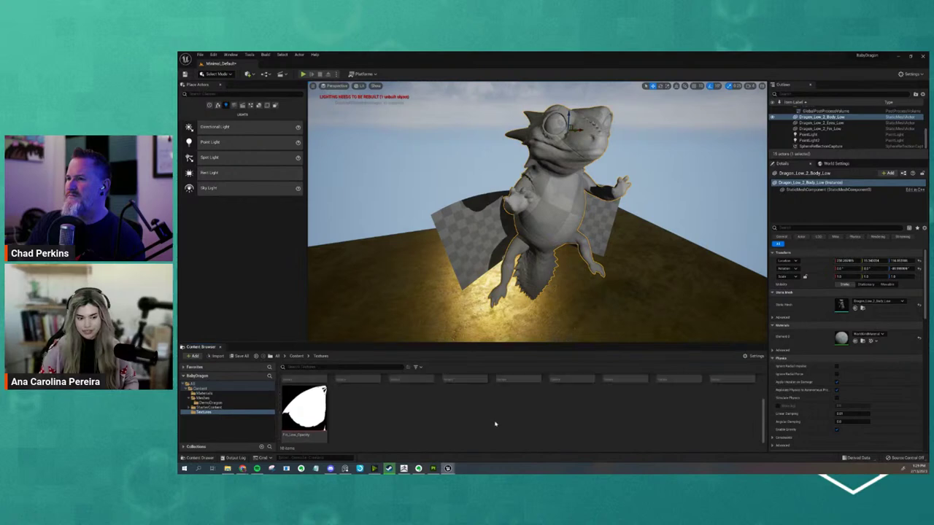
- Create and open a TexturesDemo folder, then open the Textures_Demo export folder in File Explorer
right_click(381, 410)
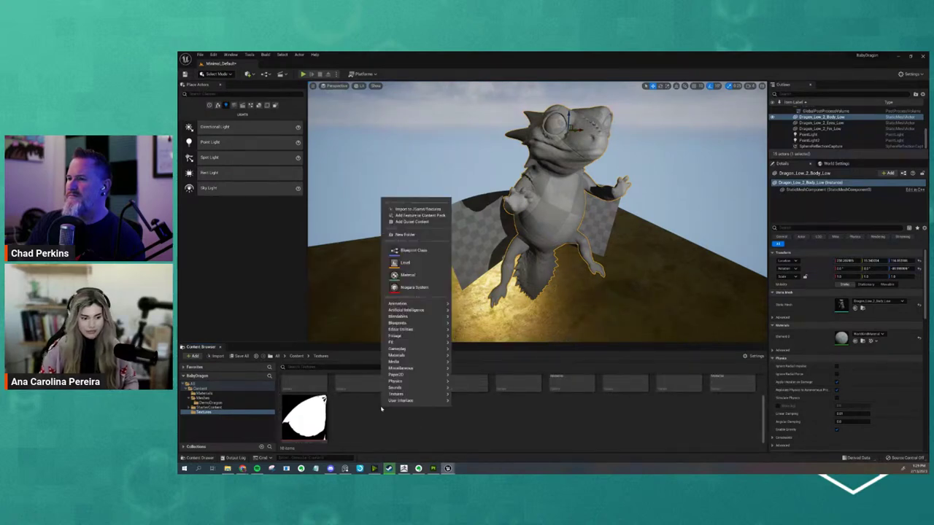
left_click(414, 234)
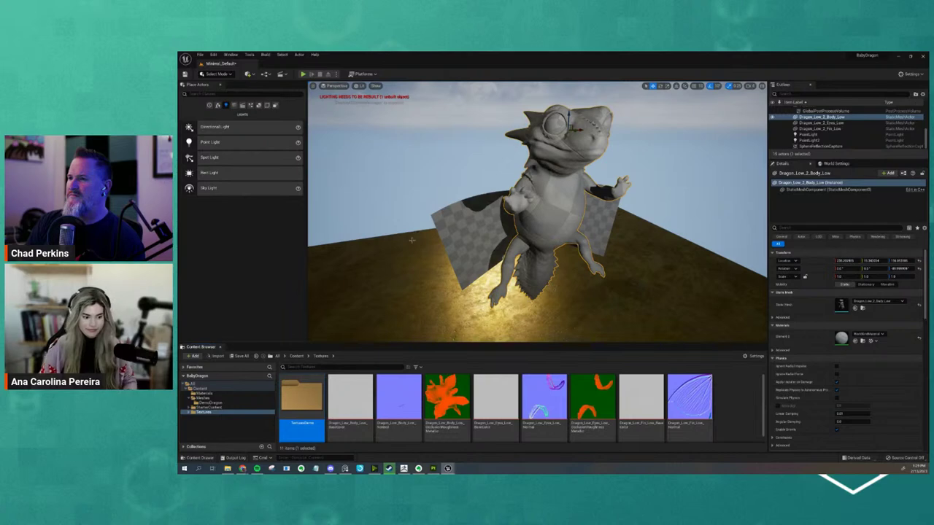
double_click(318, 375)
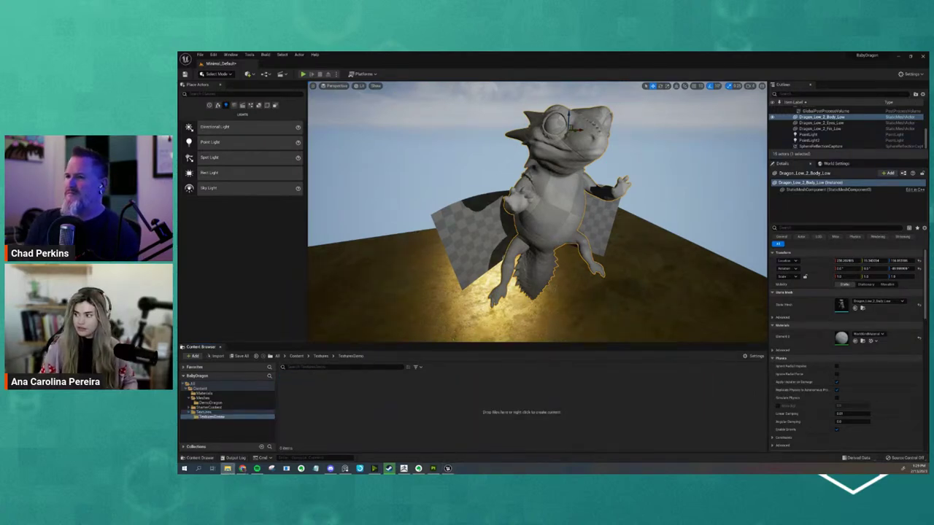
left_click_drag(933, 137, 626, 138)
double_click(820, 205)
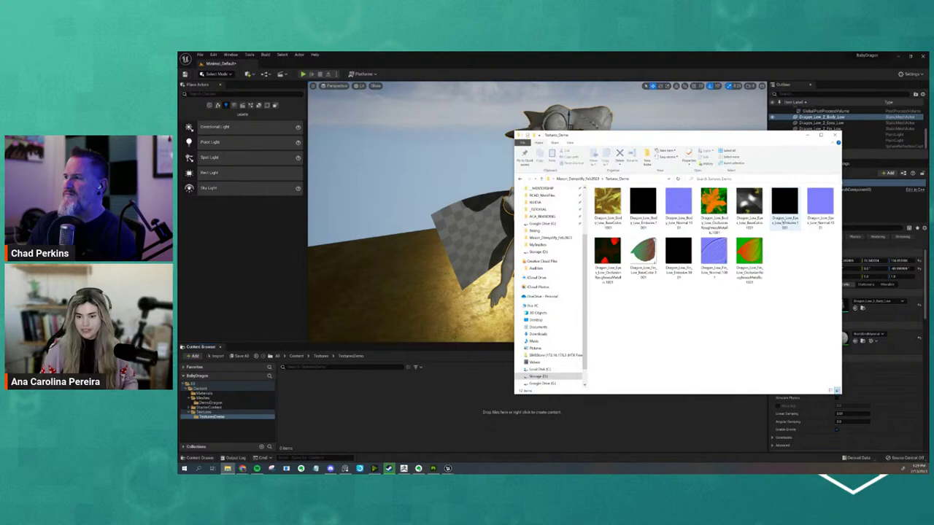
- Select all the exported Dragon_Low texture PNGs and drag them into TexturesDemo
left_click_drag(831, 286, 635, 191)
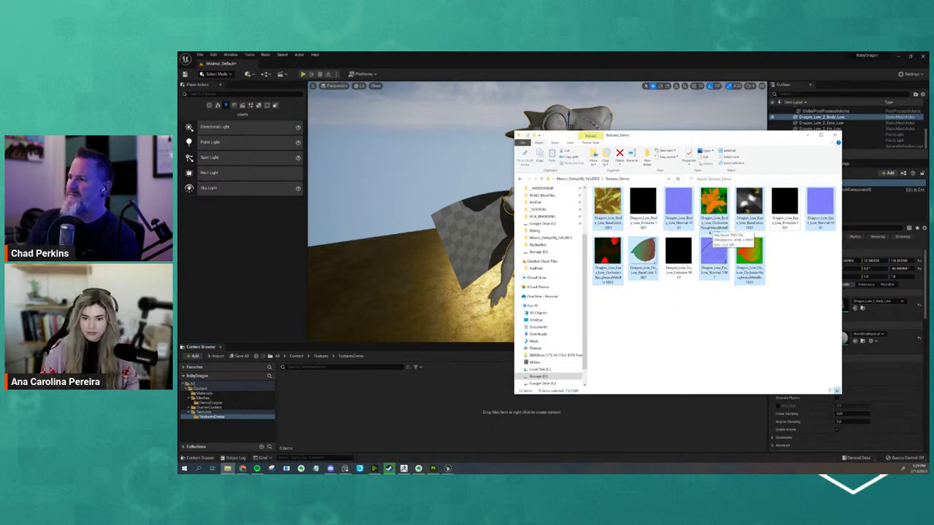
mouse_move(714, 208)
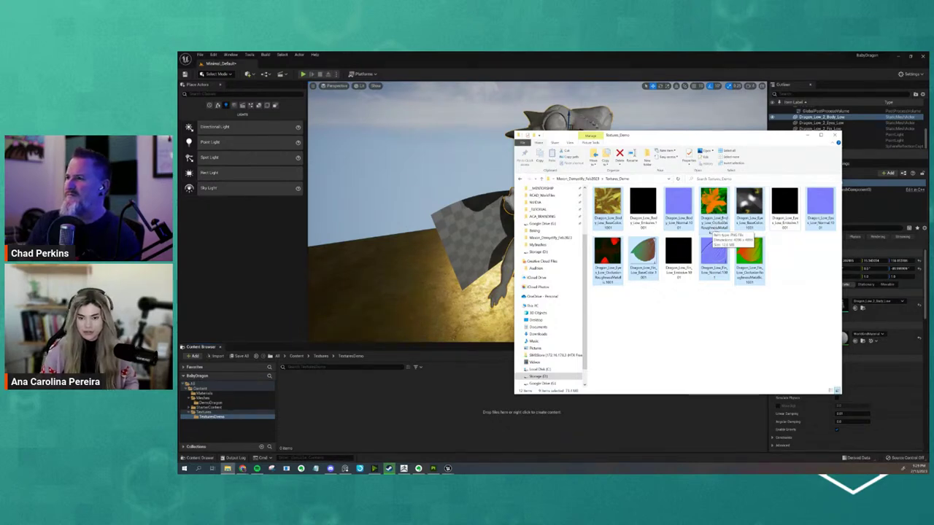
left_click_drag(712, 227, 624, 414)
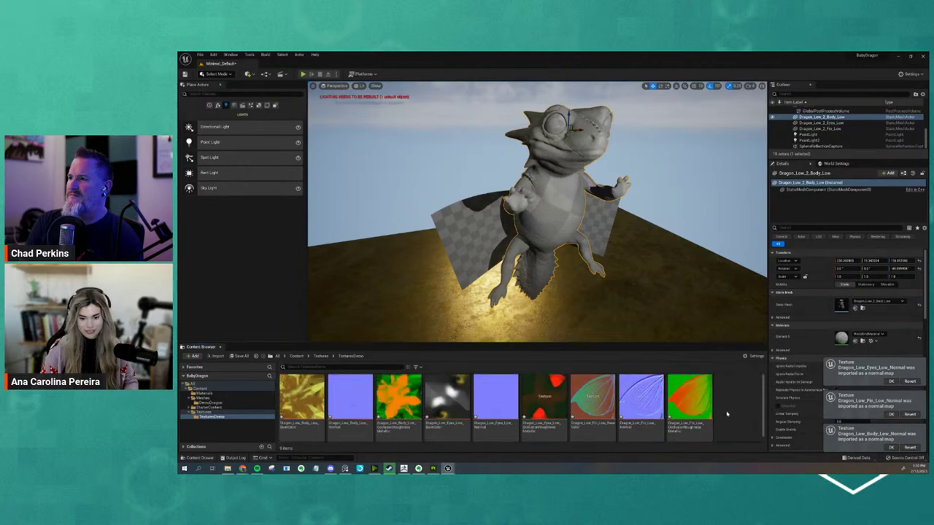
mouse_move(631, 252)
left_mouse_down("alt")
mouse_move(601, 283)
mouse_move(616, 278)
left_mouse_up("alt")
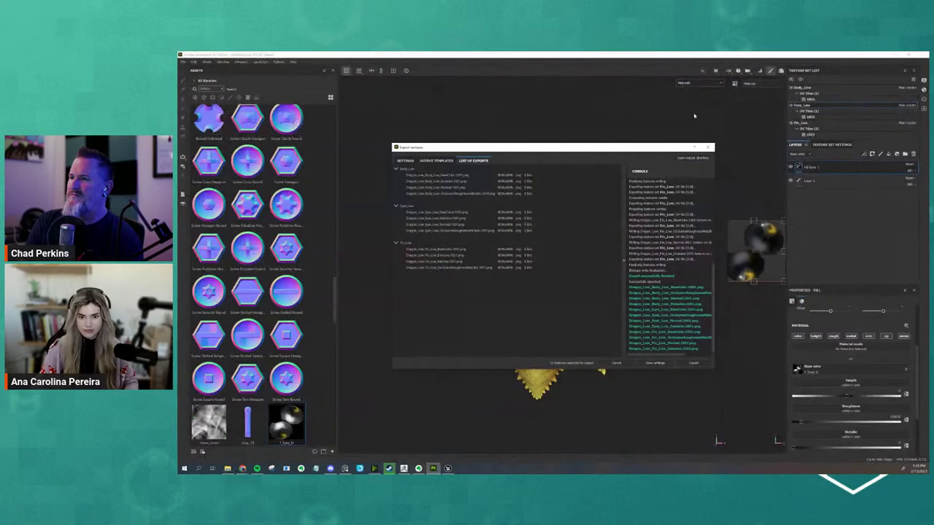
- Reopen Export Textures and choose the Document channels + Normal + AO (With Alpha) template
left_click(708, 148)
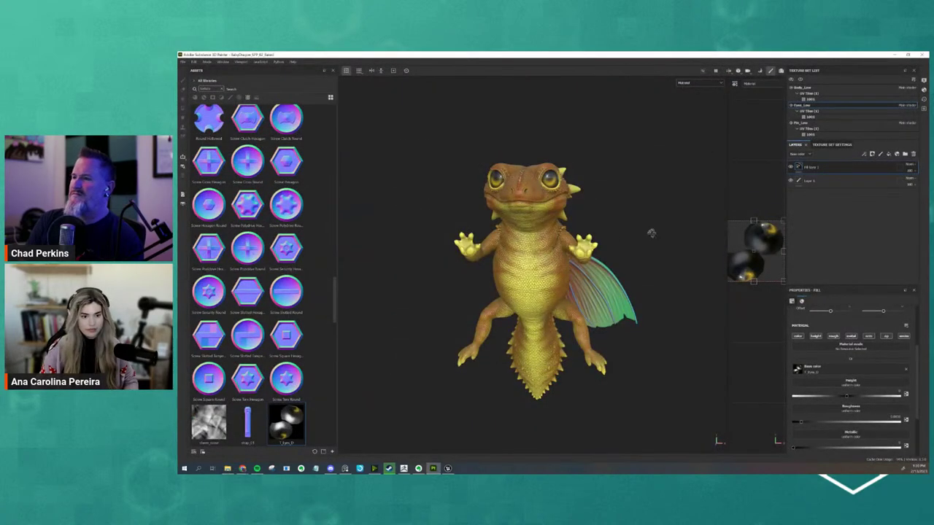
left_click(184, 63)
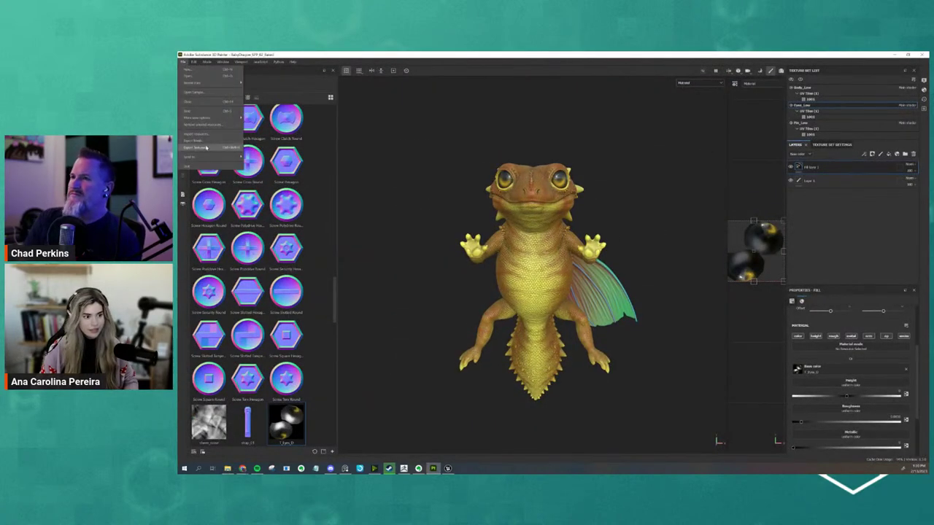
left_click(211, 134)
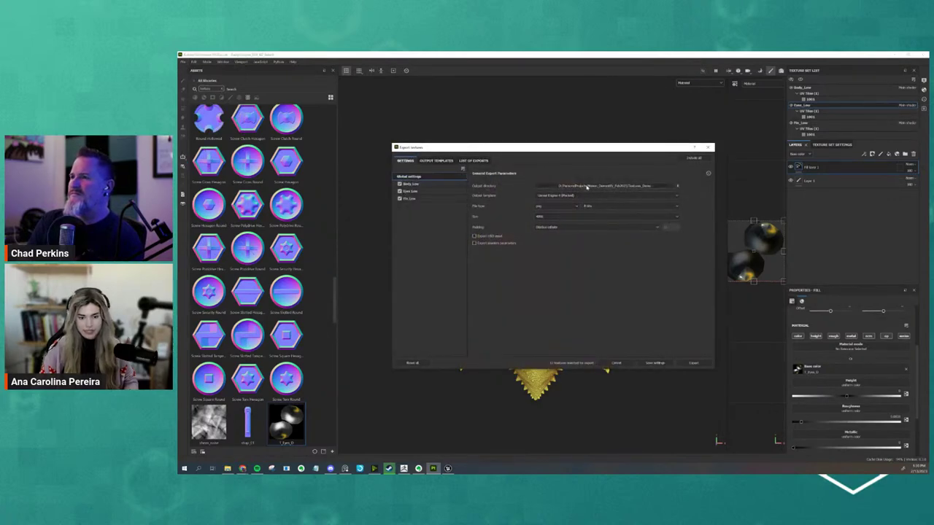
left_click(615, 195)
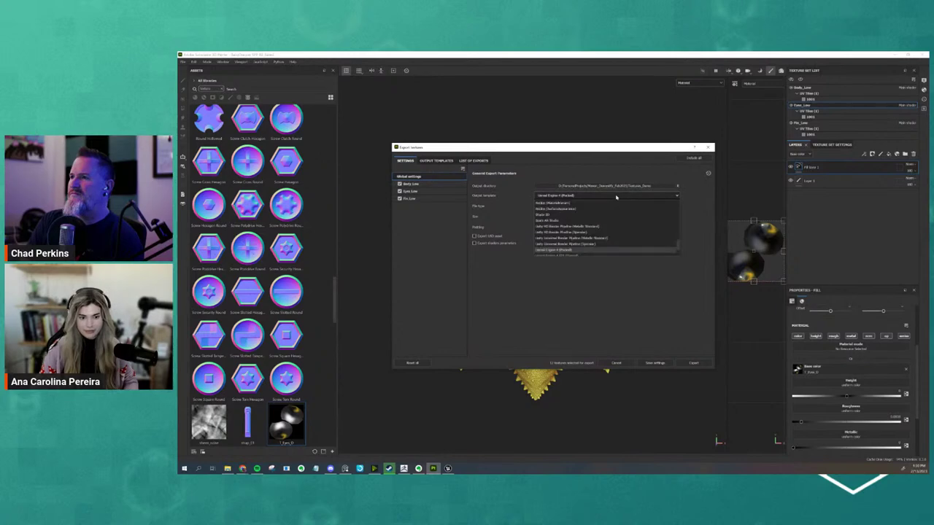
scroll(609, 219, "up", 3)
scroll(609, 210, "up", 2)
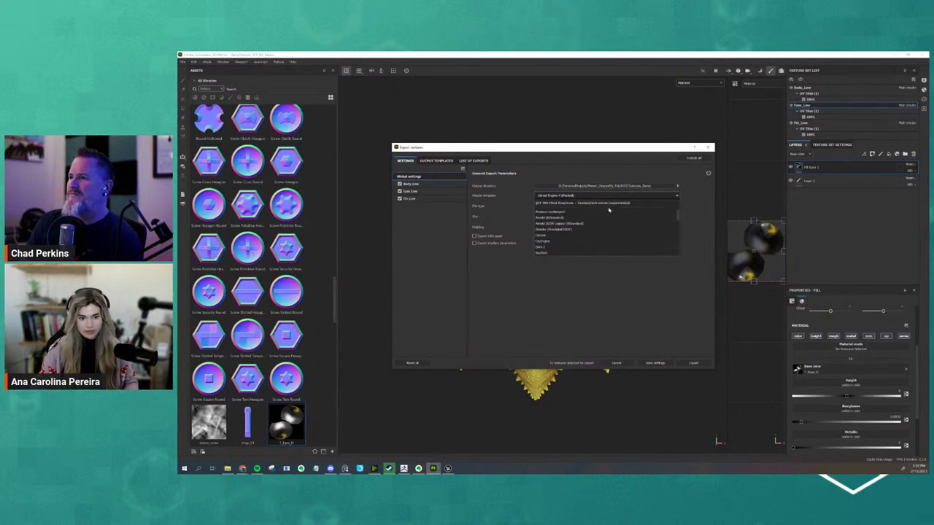
scroll(609, 210, "up", 1)
scroll(609, 210, "up", 2)
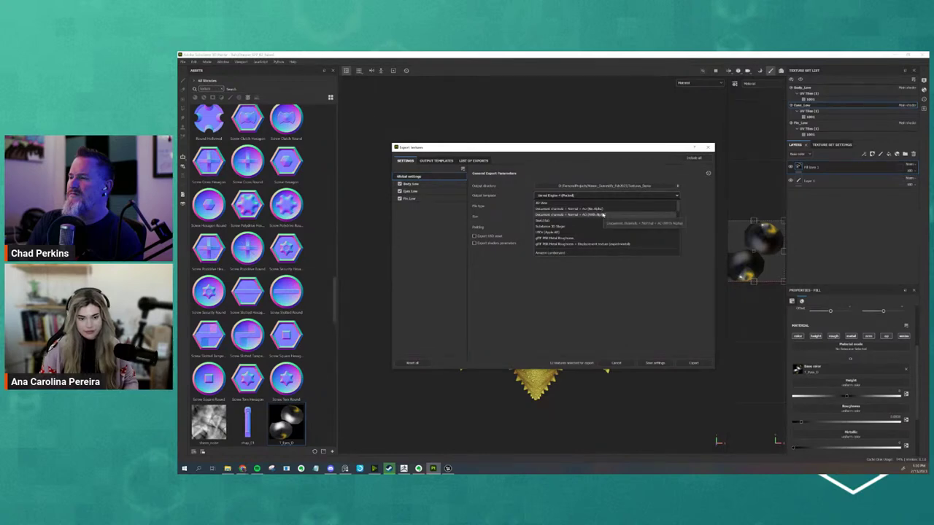
left_click(599, 215)
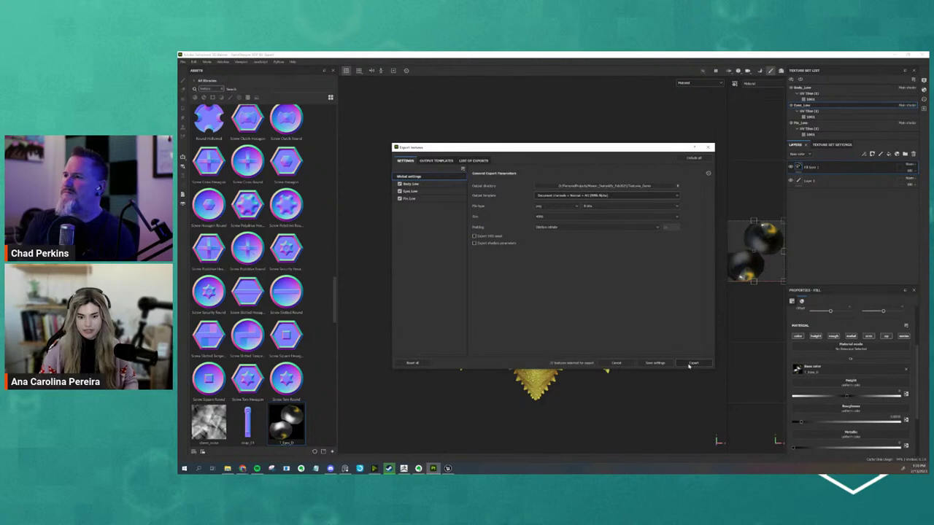
- Set a newly created folder as the output directory and export the textures
left_click(657, 188)
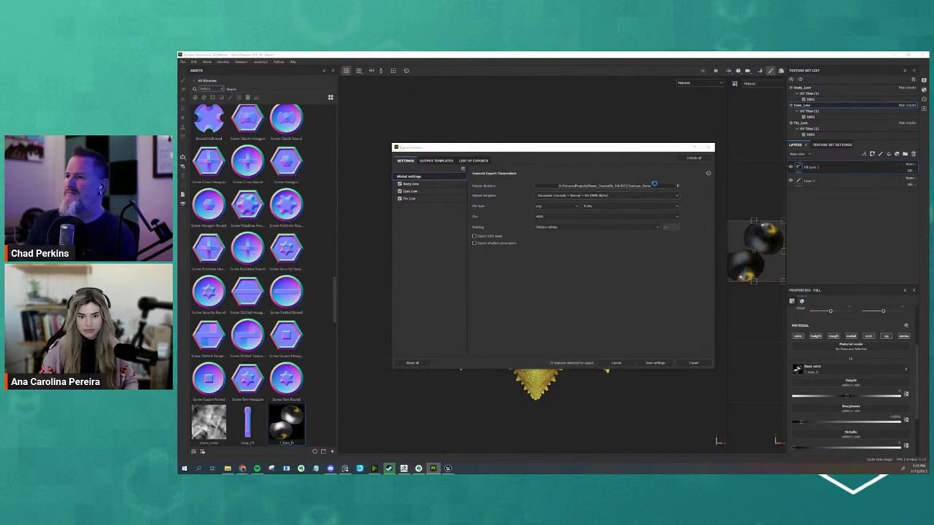
right_click(570, 227)
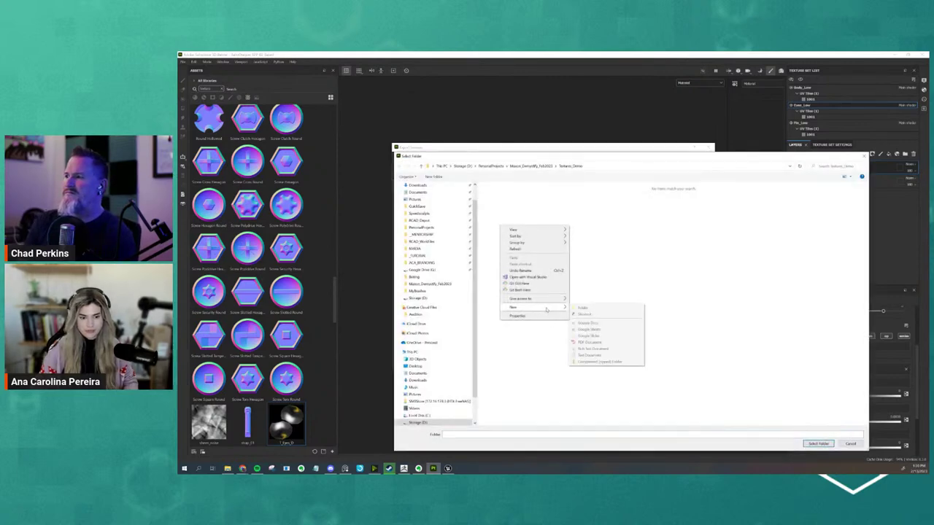
left_click(580, 307)
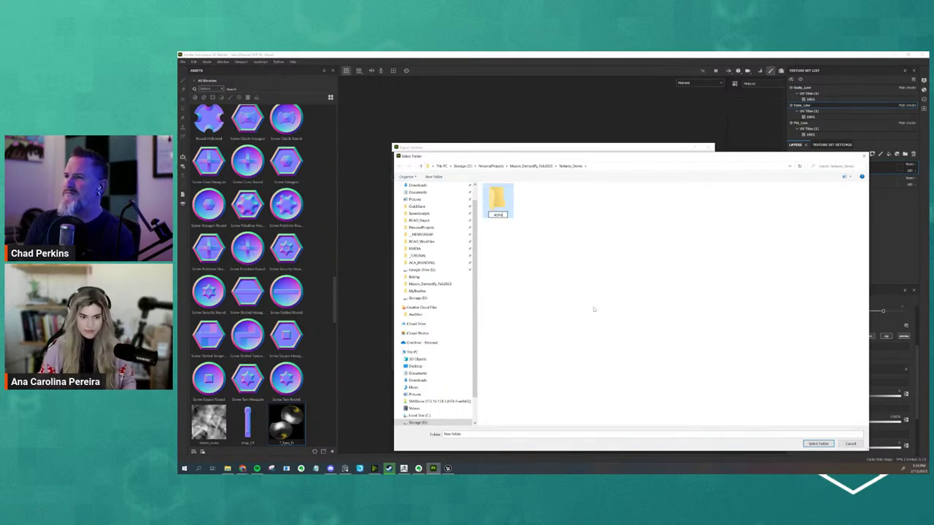
left_click(817, 443)
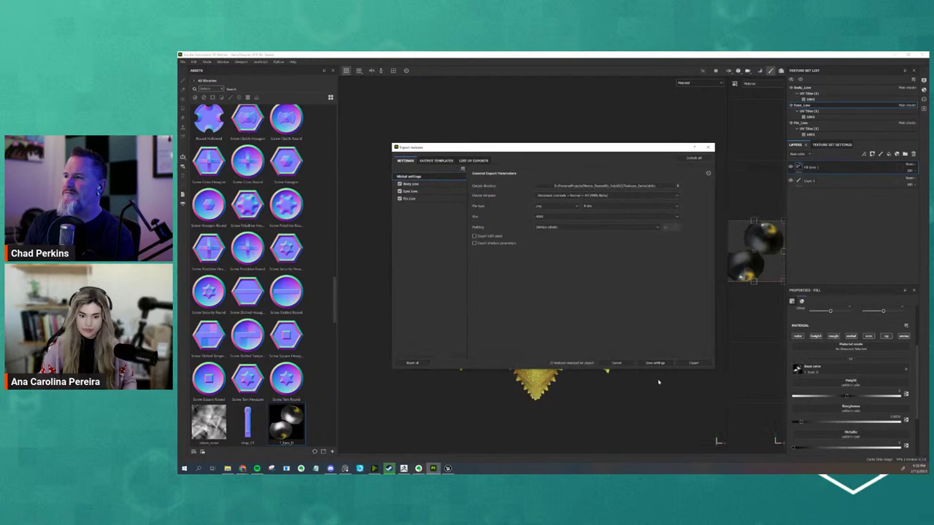
left_click(692, 363)
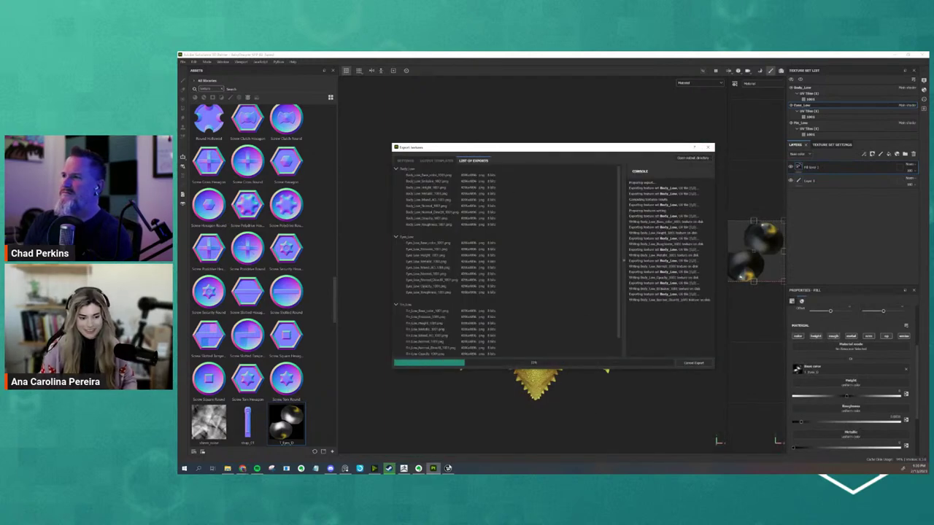
left_click(448, 468)
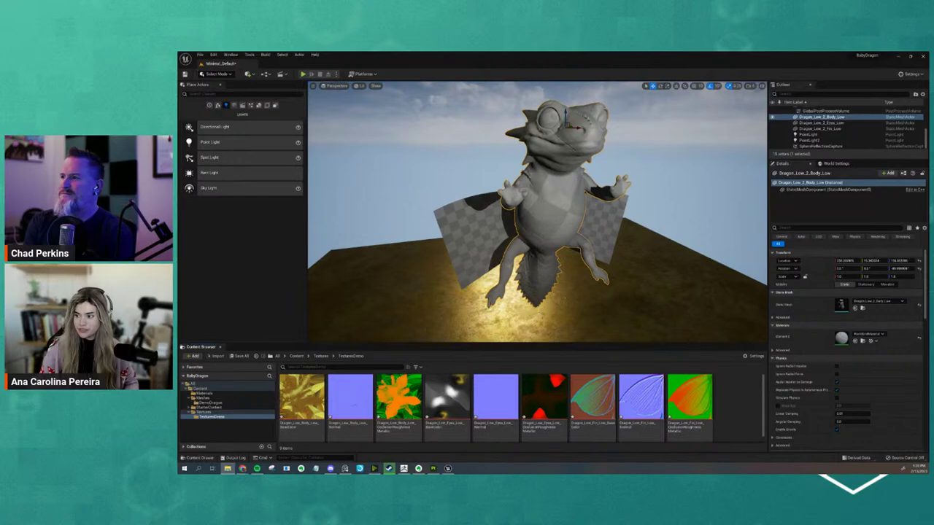
- Drag the Fin_Low_Opacity texture from File Explorer into TexturesDemo
left_click(228, 468)
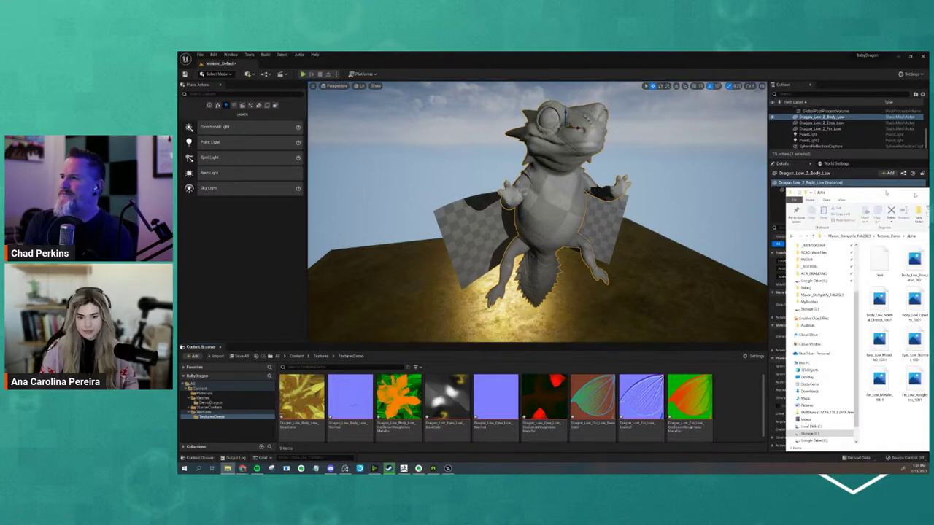
left_click_drag(886, 193, 660, 109)
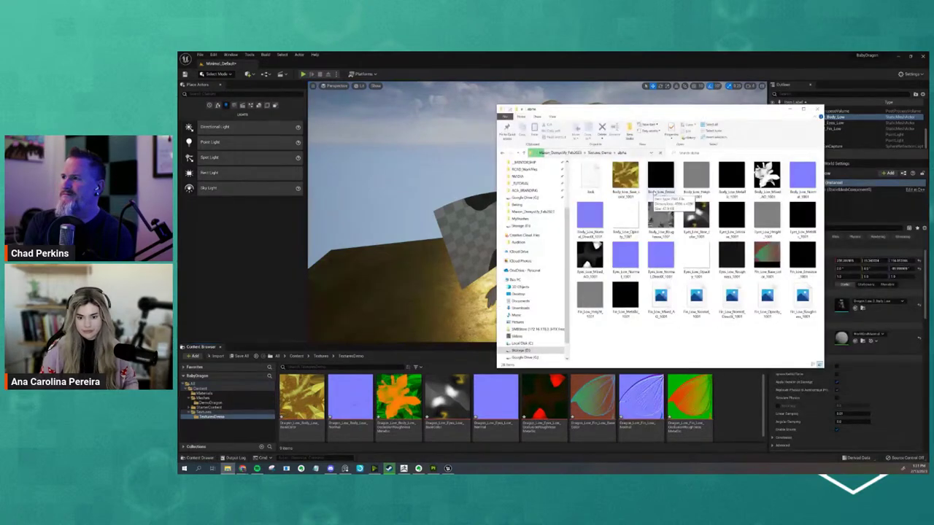
left_click(733, 295)
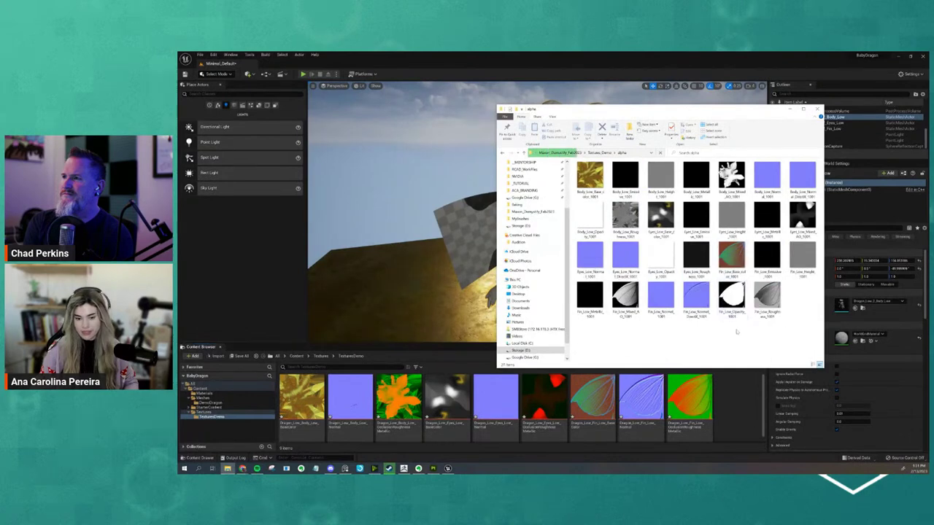
left_click_drag(734, 295, 739, 398)
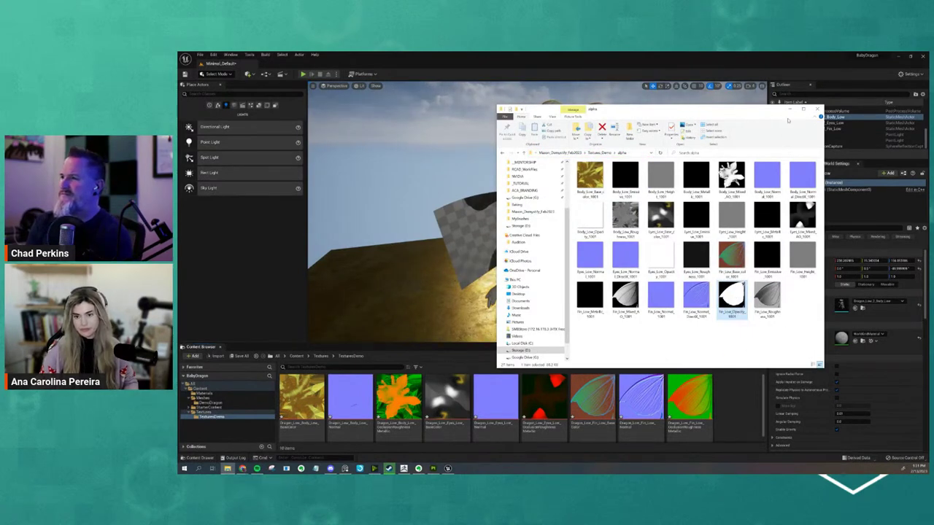
- Minimize File Explorer and return the Content Browser to the Content root
left_click(790, 109)
scroll(634, 402, "down", 2)
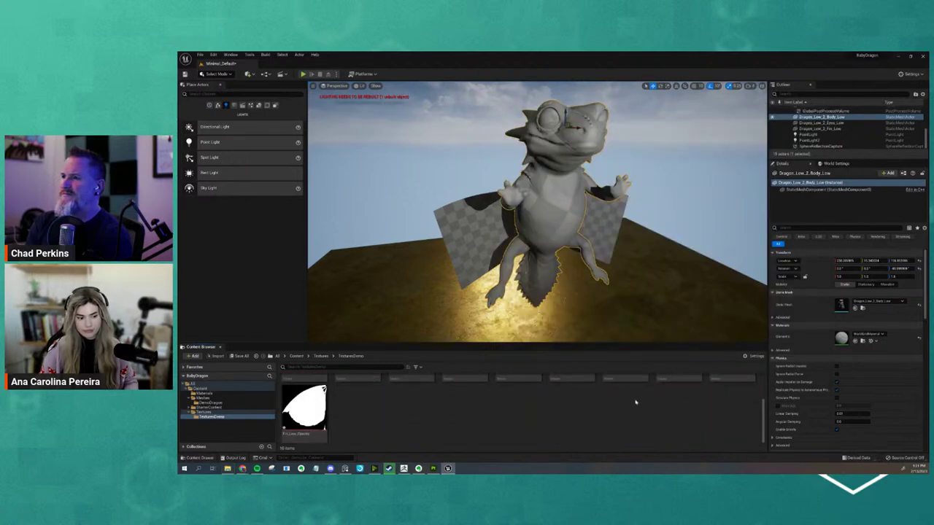
scroll(636, 402, "up", 2)
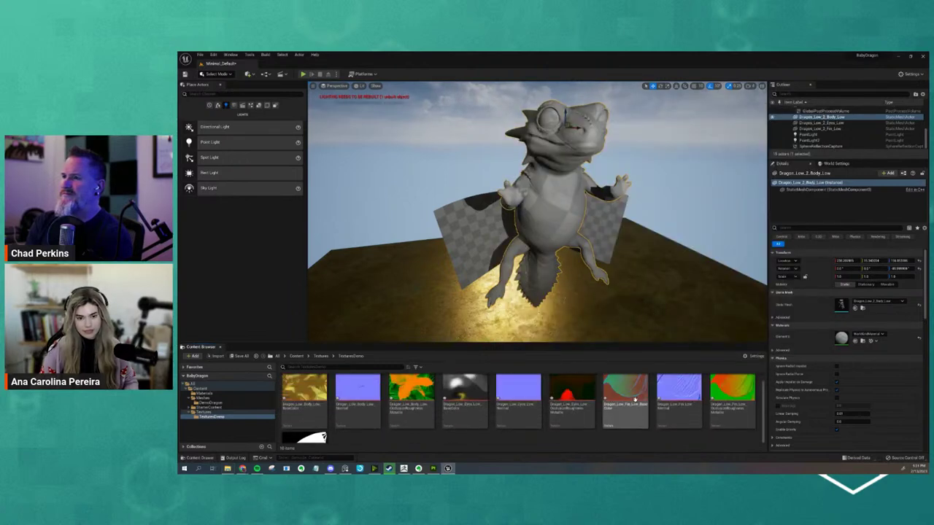
left_click(321, 356)
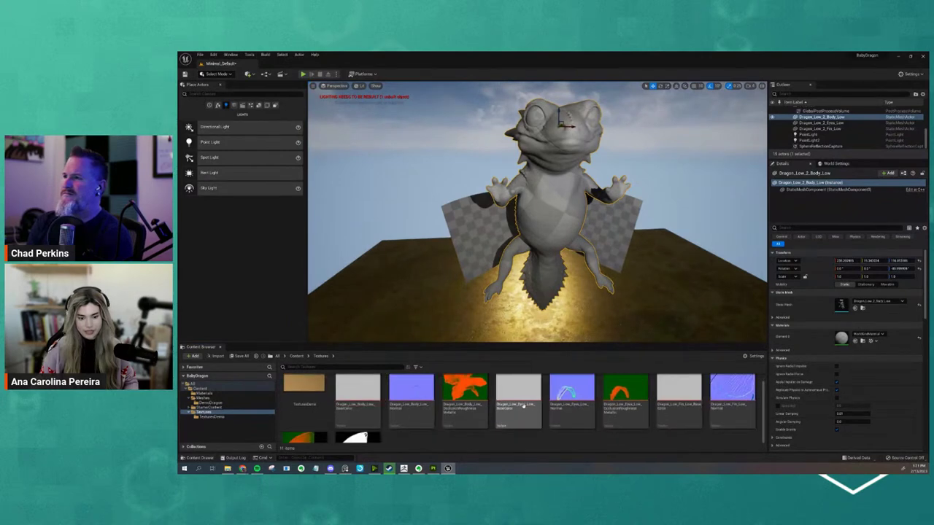
left_click(296, 356)
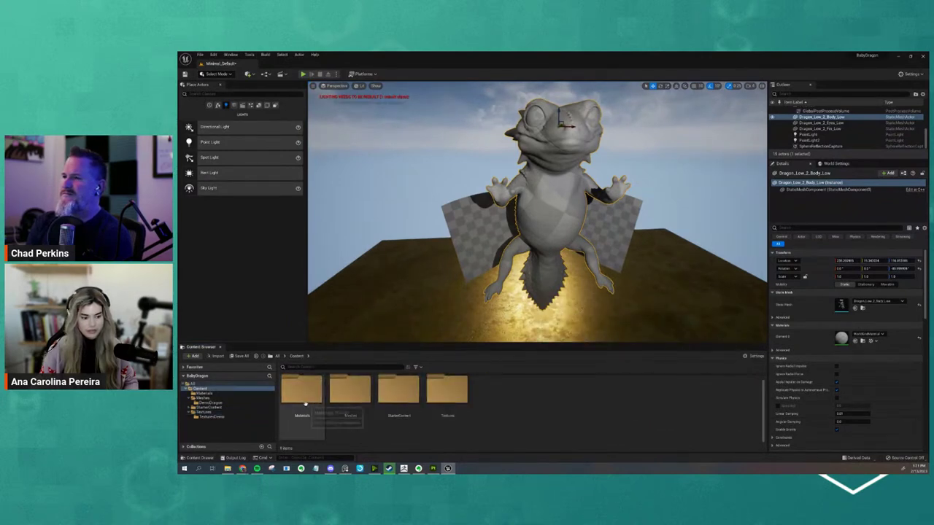
- Add a MaterialsDemo folder under Materials, open it, and create a new Material asset there
double_click(301, 390)
right_click(427, 407)
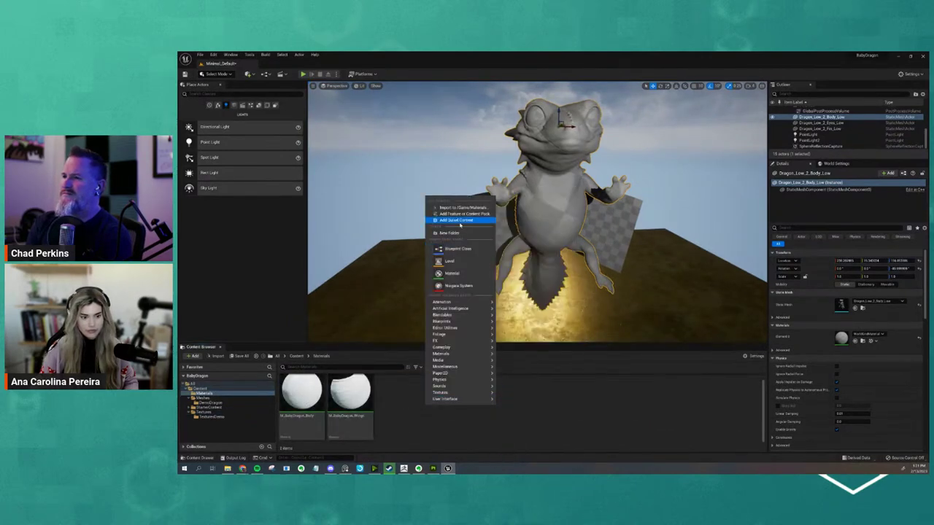
left_click(458, 232)
type("MaterialsDemo")
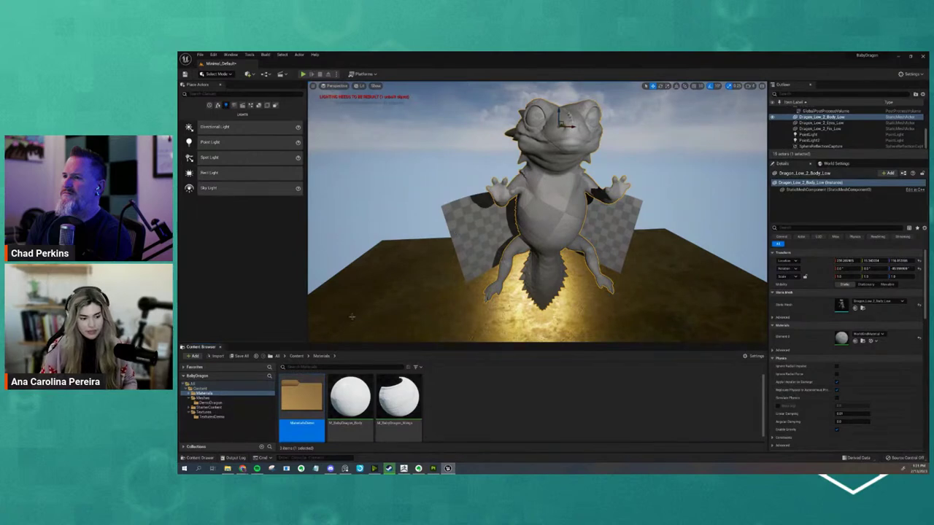
double_click(303, 400)
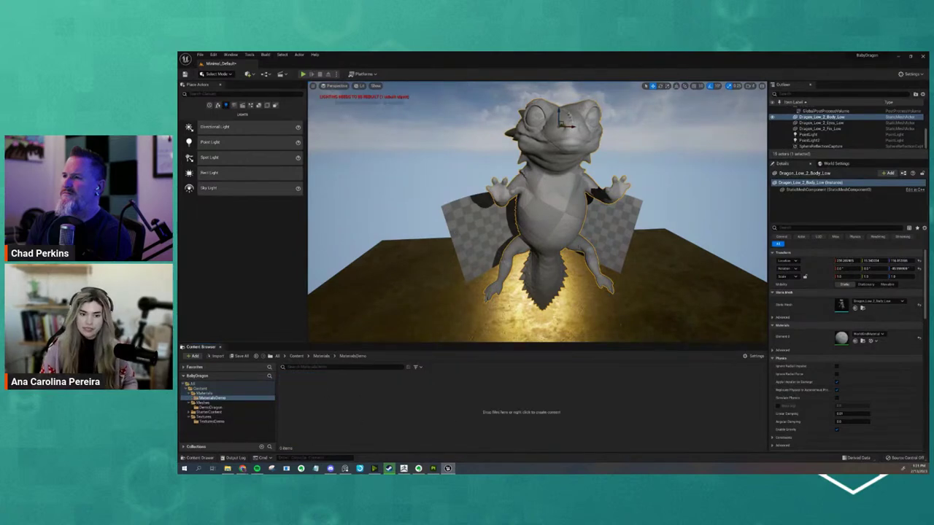
mouse_move(576, 240)
left_mouse_down("alt")
mouse_move(603, 256)
mouse_move(588, 257)
left_mouse_up("alt")
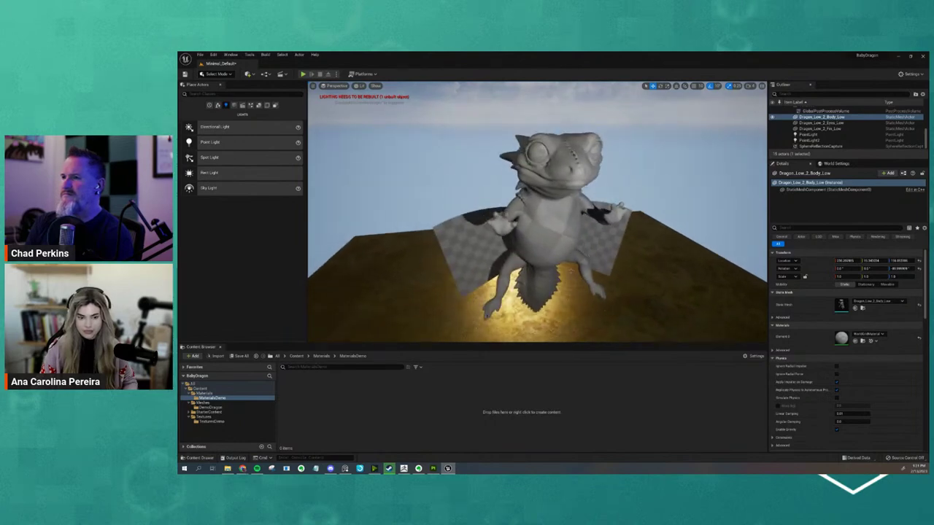
right_click(415, 397)
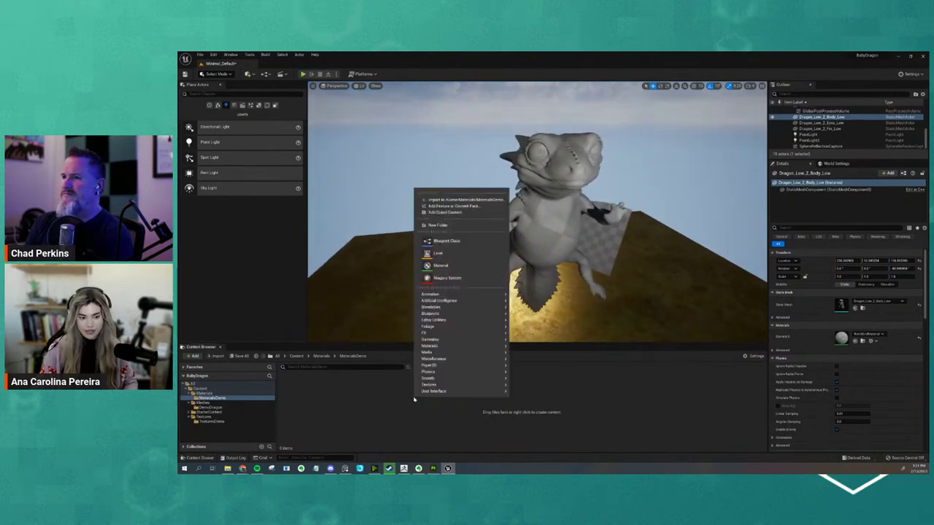
left_click(458, 266)
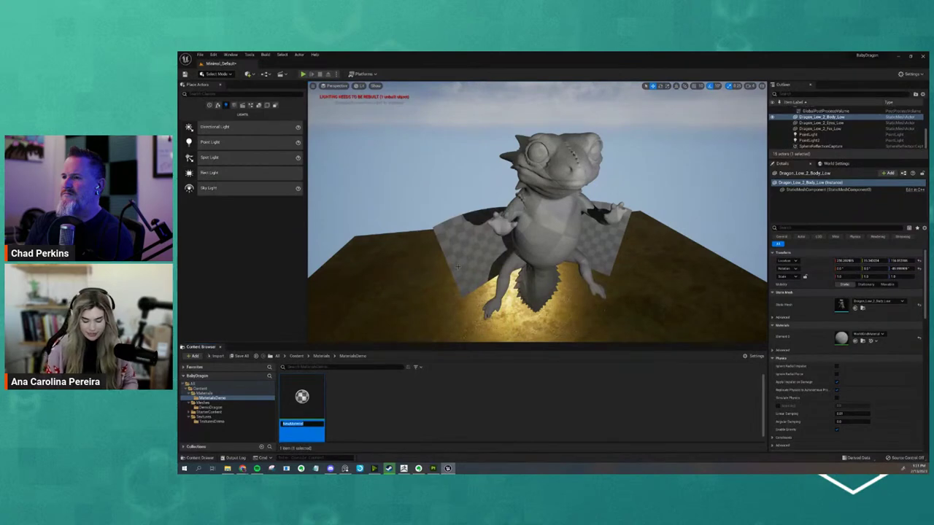
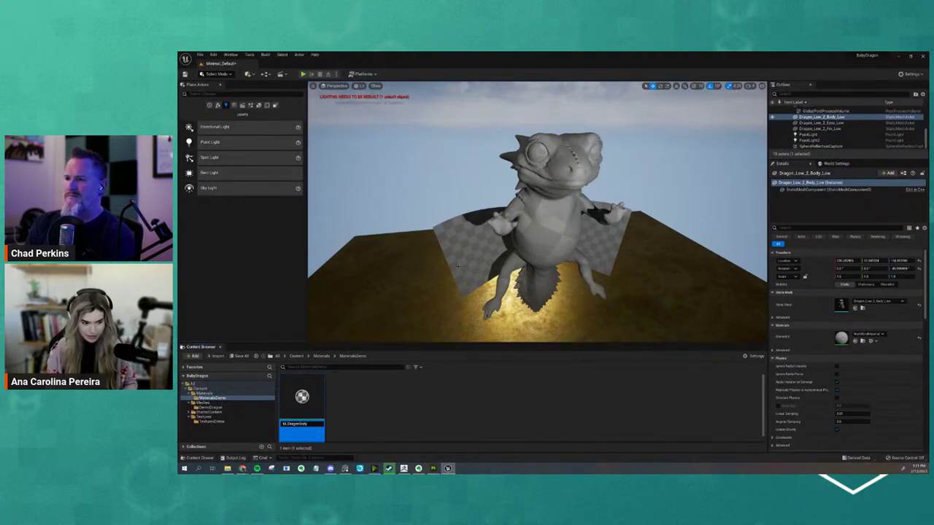
- Name the material M_DragonBody_01, apply it to the dragon body, and open it
key("Return")
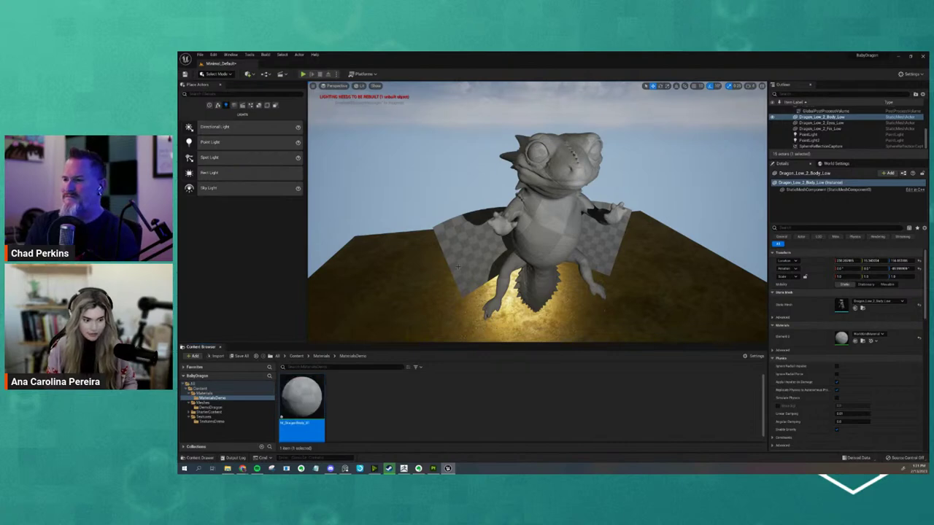
left_click_drag(302, 398, 544, 240)
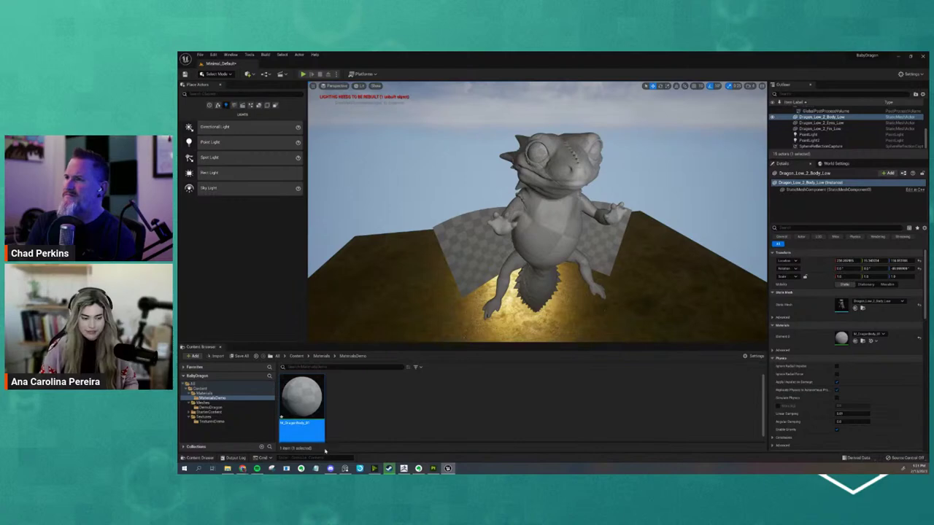
double_click(301, 400)
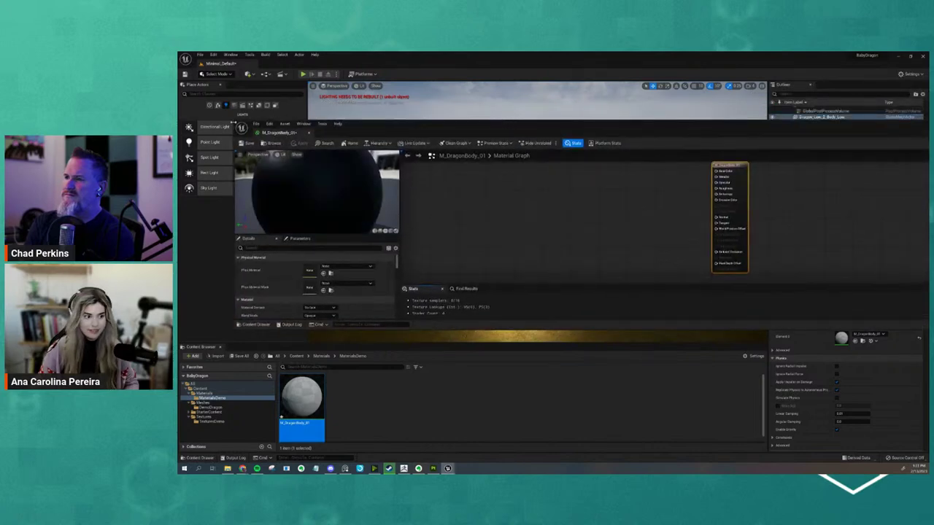
- Dock the material editor into the main window beside the level tab
left_click_drag(832, 73, 414, 130)
left_click_drag(526, 136, 472, 162)
left_click_drag(387, 164, 307, 63)
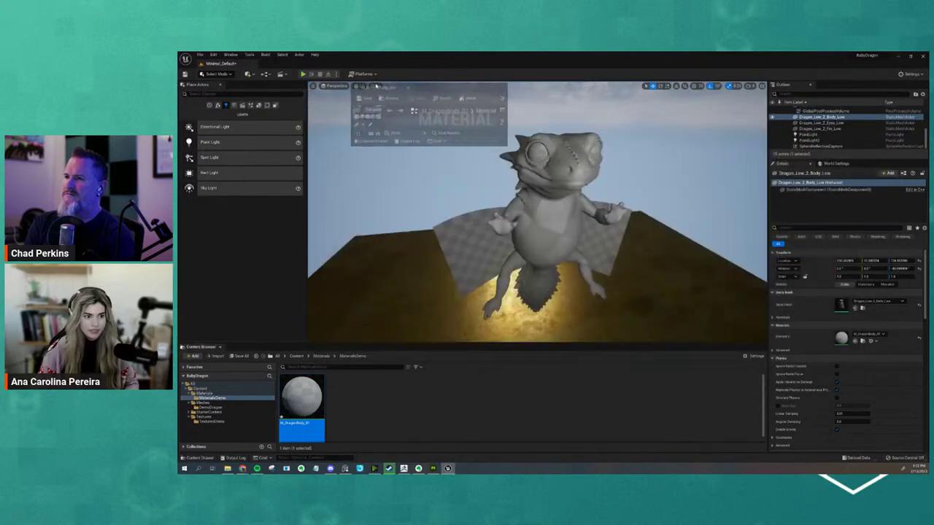
left_click(218, 64)
left_click(281, 64)
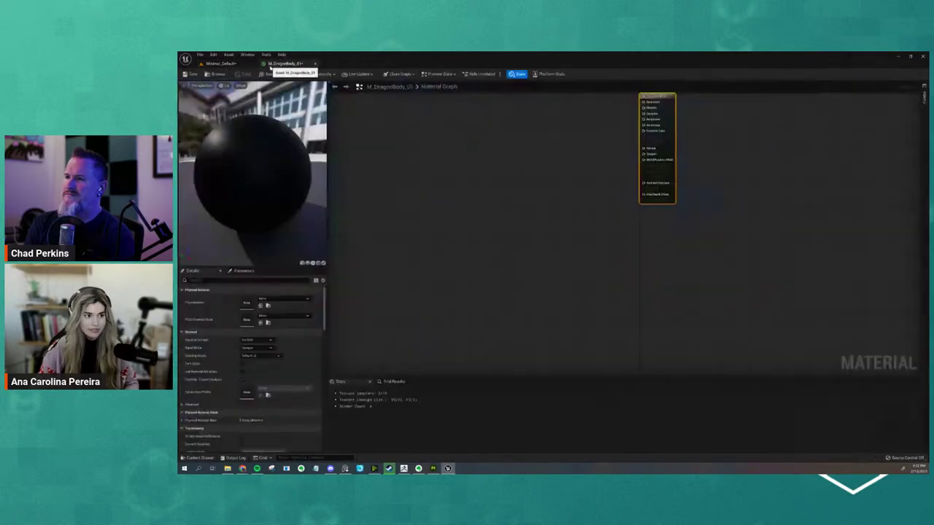
left_click(219, 64)
left_click(280, 64)
left_click(219, 64)
left_click(281, 64)
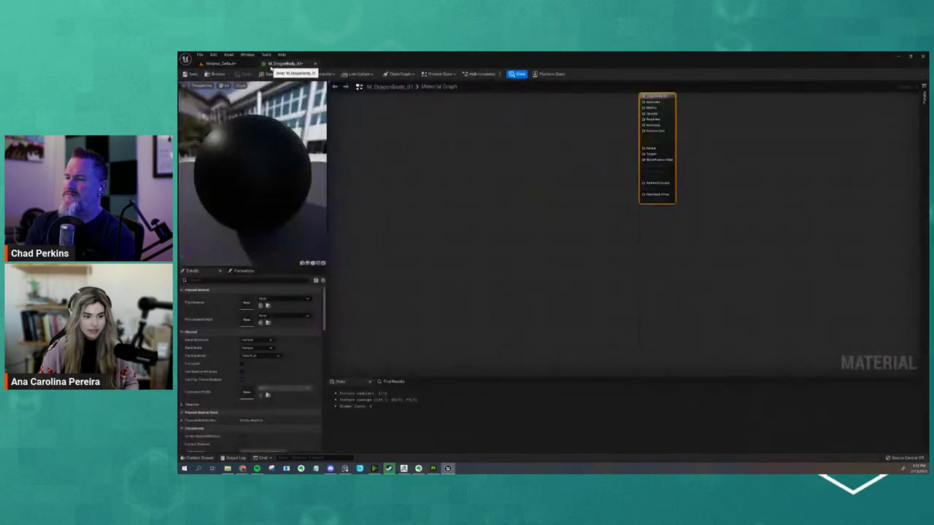
scroll(517, 138, "up", 2)
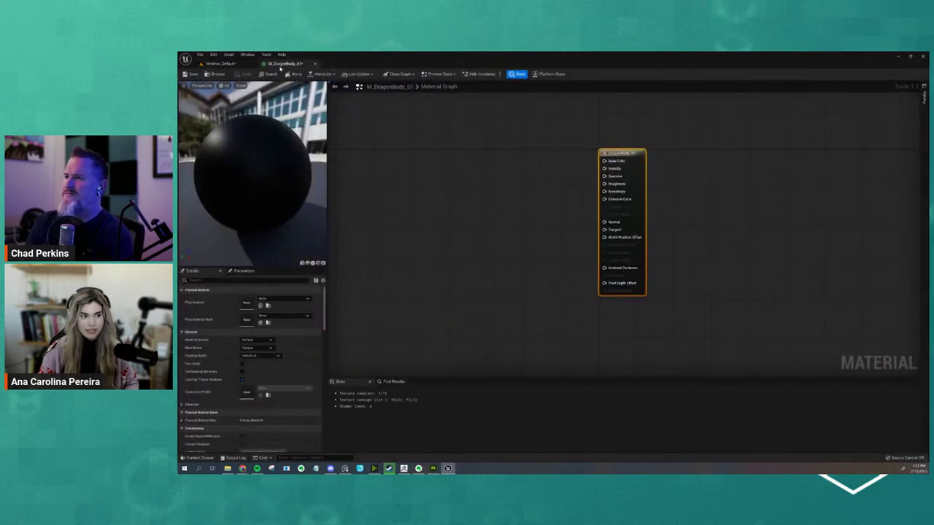
- Float the material editor in a larger window with the output node framed, leaving room for textures
left_click_drag(280, 67, 377, 95)
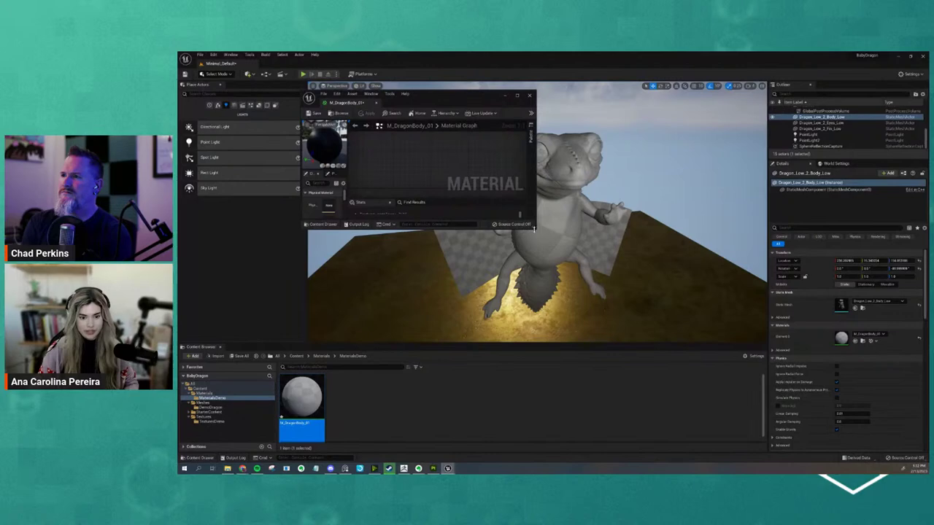
left_click_drag(534, 229, 764, 335)
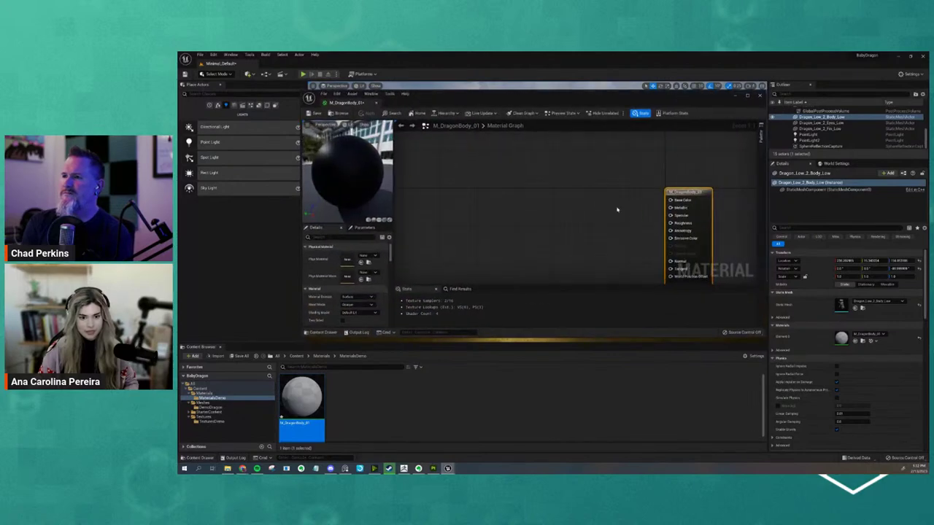
mouse_move(566, 192)
right_mouse_down()
mouse_move(467, 151)
mouse_move(509, 162)
right_mouse_up()
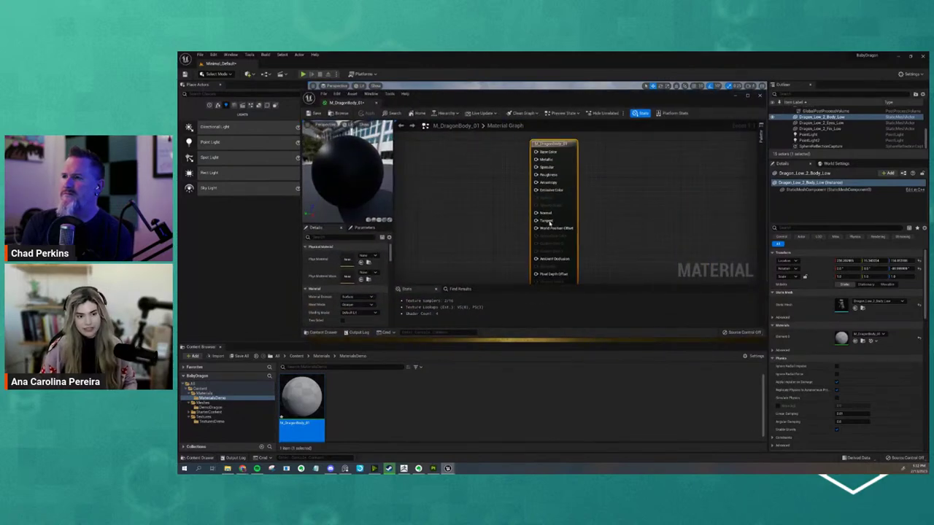
right_click_drag(550, 222, 565, 220)
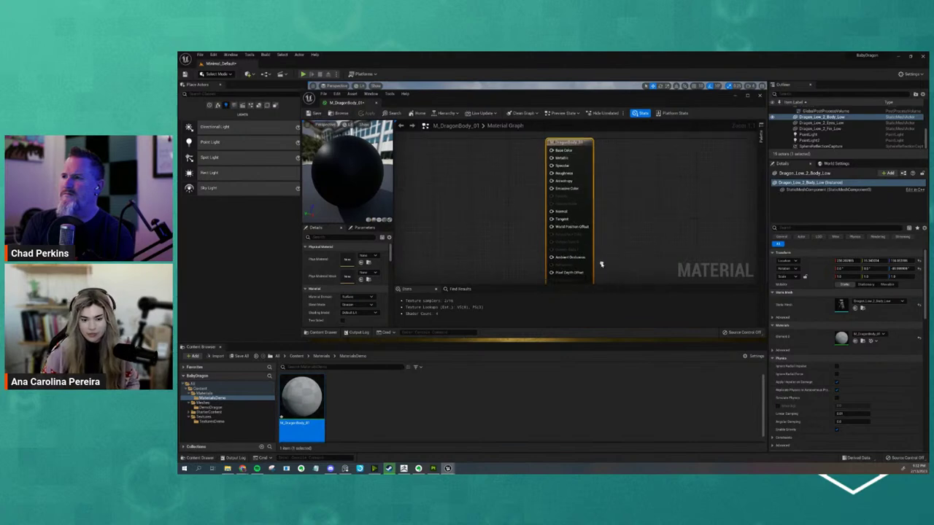
right_click_drag(601, 264, 599, 256)
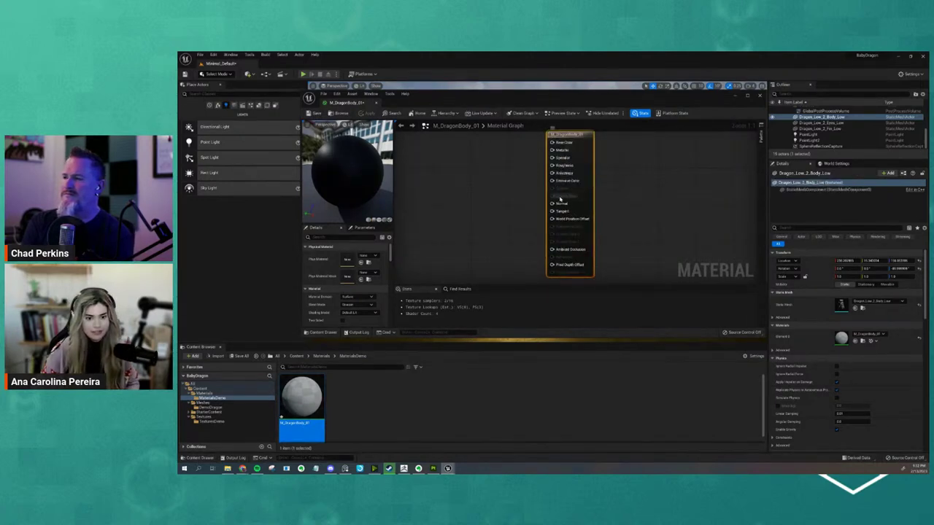
right_click_drag(515, 200, 523, 167)
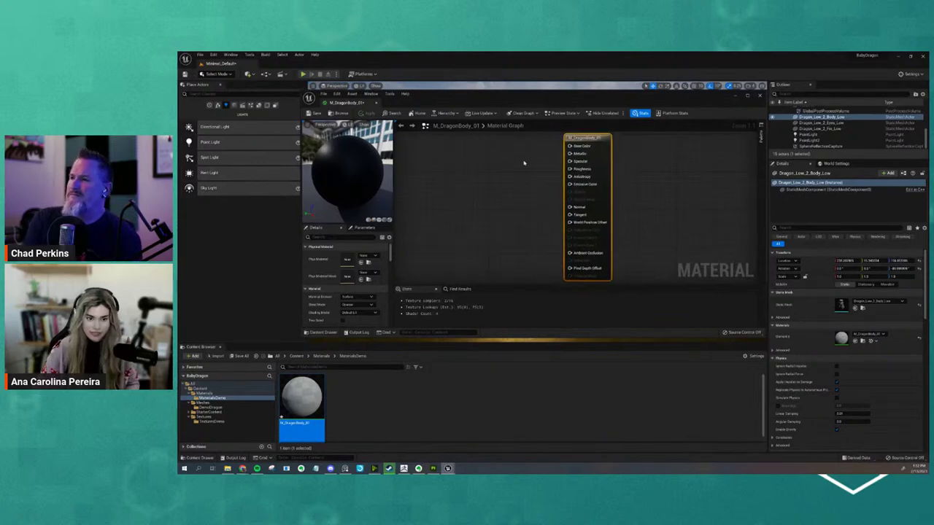
mouse_move(492, 216)
right_mouse_down()
mouse_move(479, 181)
mouse_move(546, 178)
right_mouse_up()
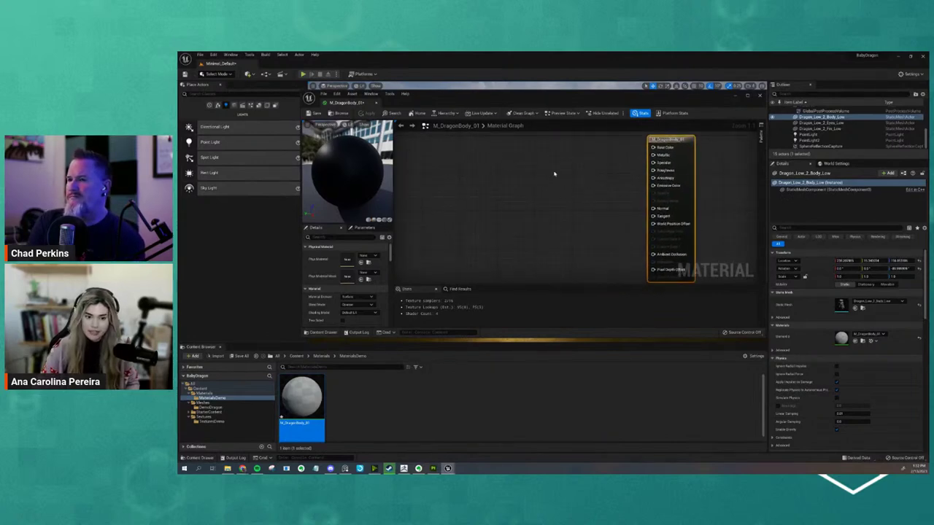
mouse_move(660, 147)
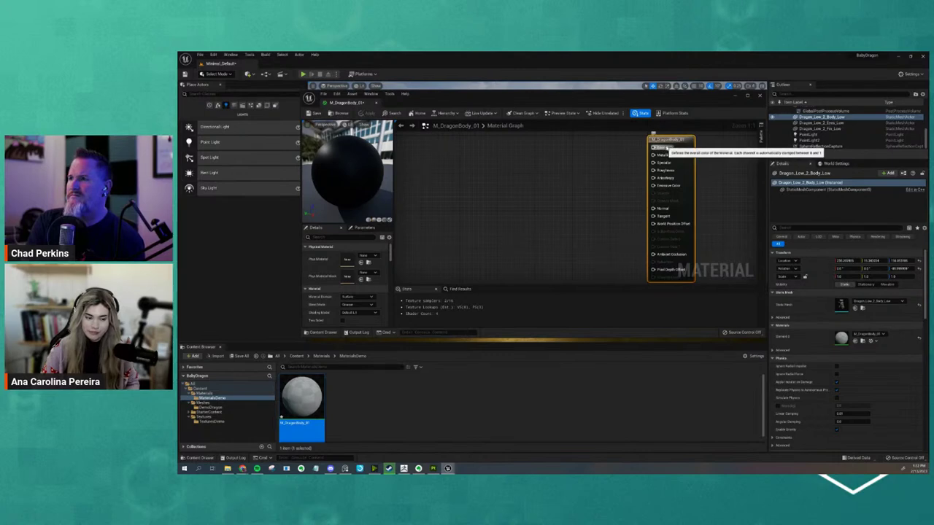
- Browse to Content > Textures, add the ORM and normal textures, then delete both nodes
left_click(321, 356)
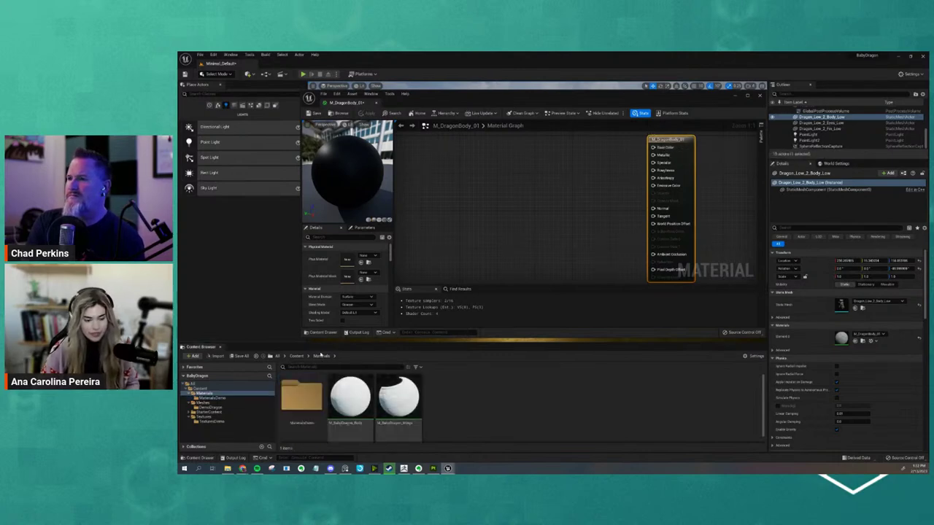
left_click(297, 356)
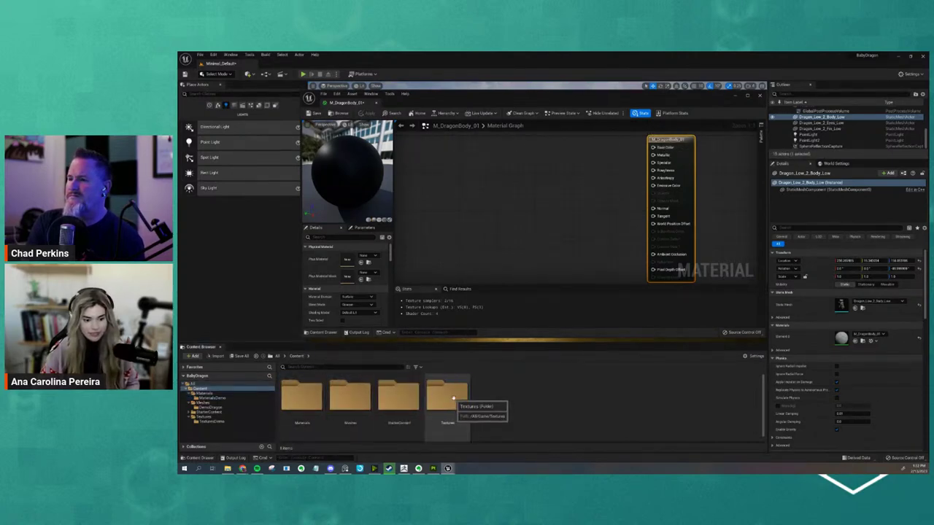
double_click(453, 397)
mouse_move(447, 399)
left_mouse_down()
mouse_move(479, 300)
mouse_move(467, 218)
left_mouse_up()
left_click_drag(398, 400, 474, 172)
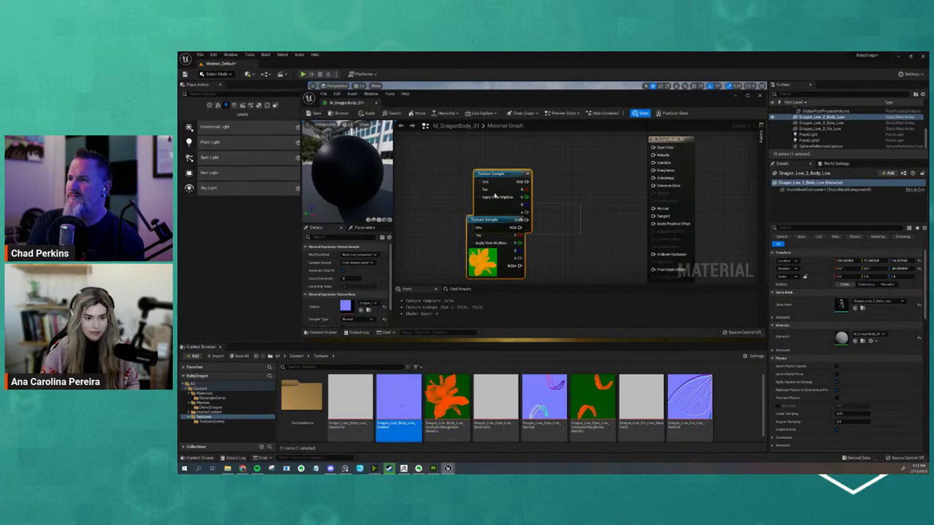
key("Delete")
- From TexturesDemo, add the body base colour, normal and ORM textures to the graph
double_click(301, 398)
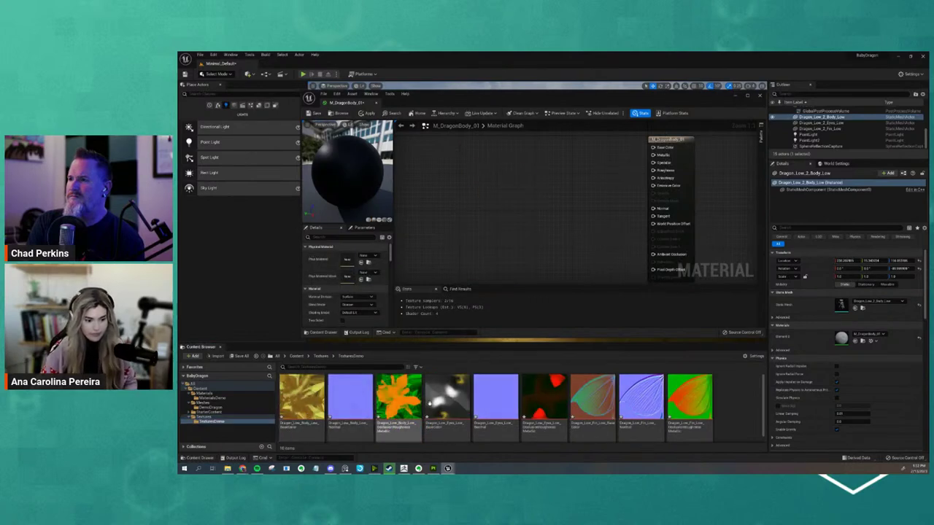
left_click_drag(302, 398, 445, 168)
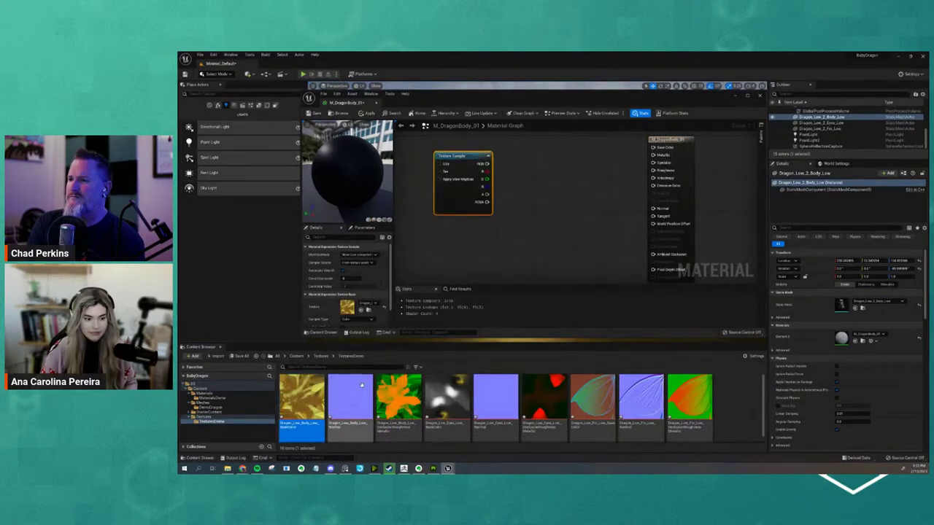
left_click_drag(361, 385, 438, 243)
mouse_move(398, 397)
left_mouse_down()
mouse_move(509, 226)
mouse_move(503, 276)
mouse_move(475, 270)
left_mouse_up()
scroll(511, 226, "down", 2)
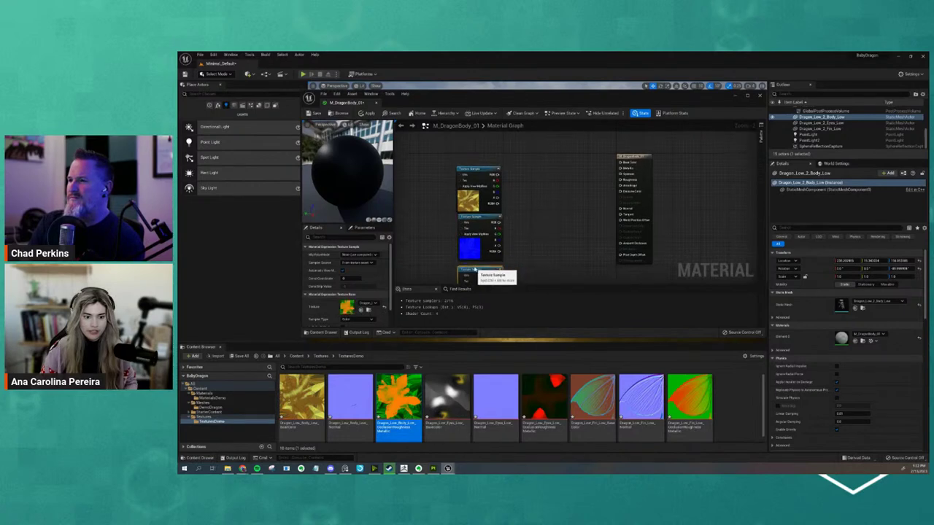
- Wire the base colour texture to Base Color and the normal texture to Normal
left_click_drag(498, 175, 623, 170)
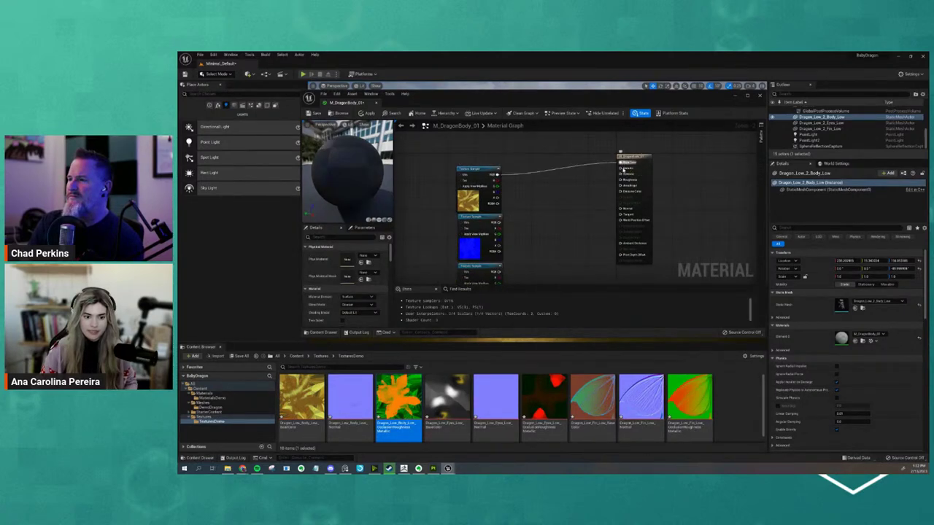
left_click_drag(498, 221, 628, 211)
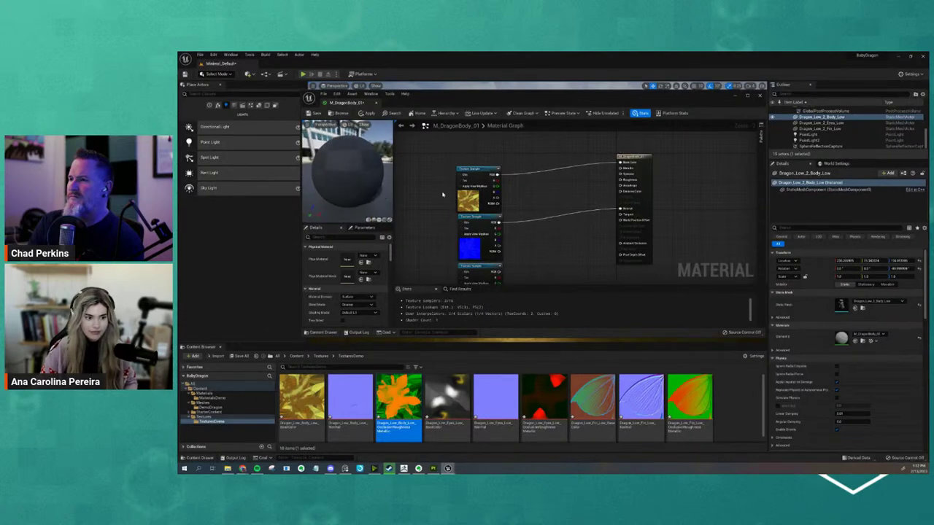
mouse_move(345, 188)
left_mouse_down()
mouse_move(376, 147)
mouse_move(390, 186)
left_mouse_up()
right_click_drag(480, 304, 477, 263)
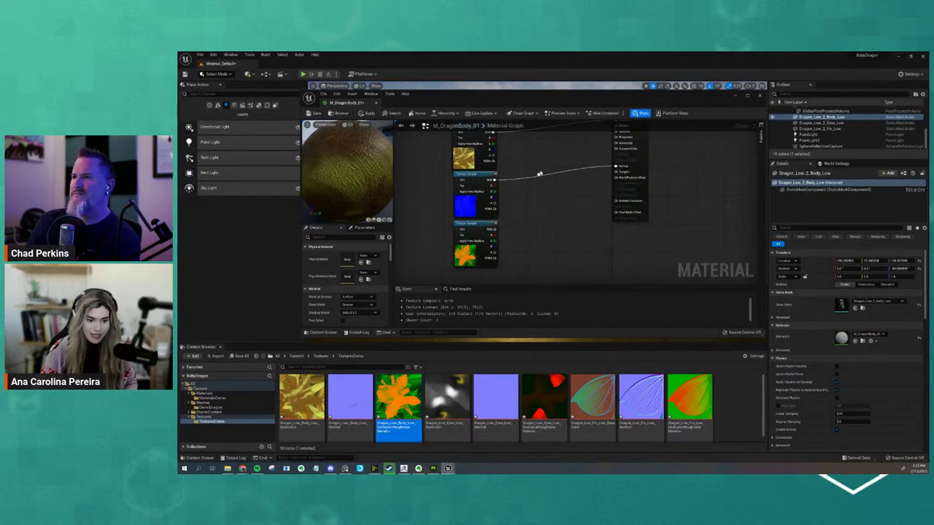
scroll(476, 263, "up", 2)
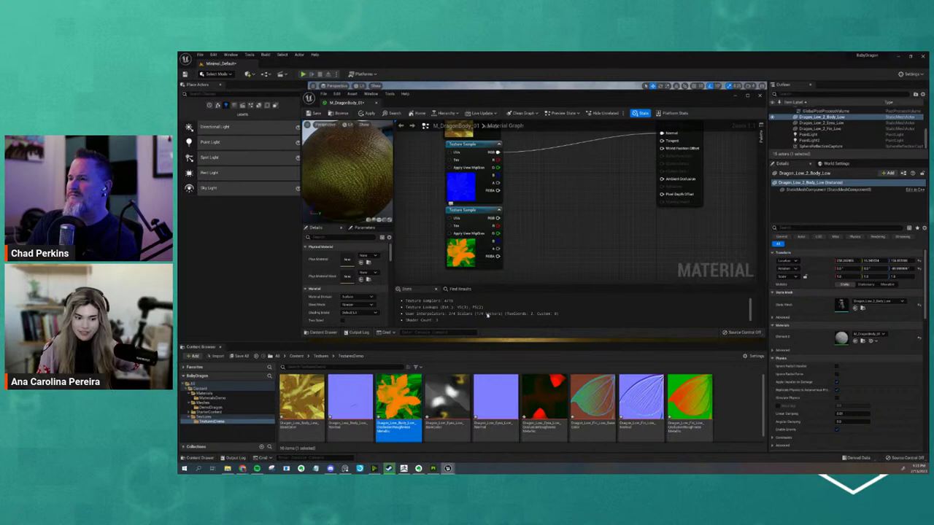
left_click(463, 240)
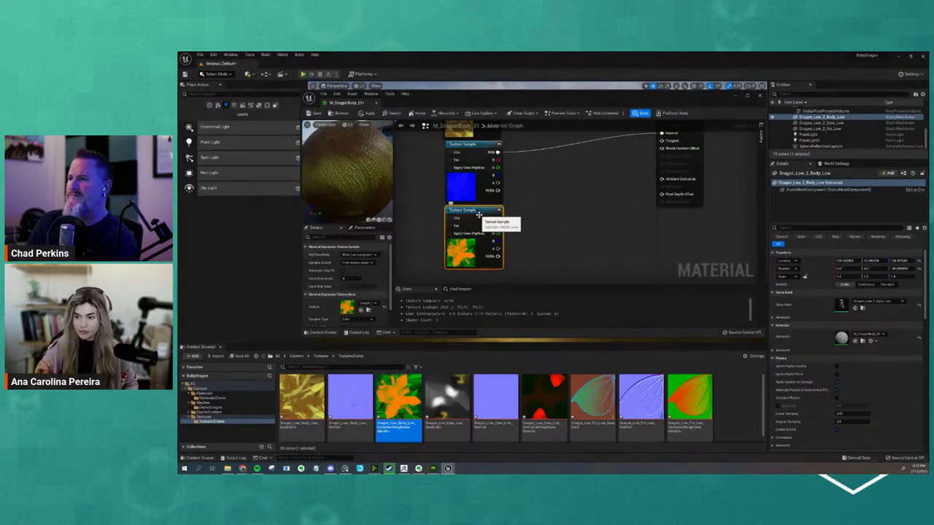
- Wire the ORM red, green and blue channels to Ambient Occlusion, Roughness and Metallic
right_click_drag(625, 184, 625, 219)
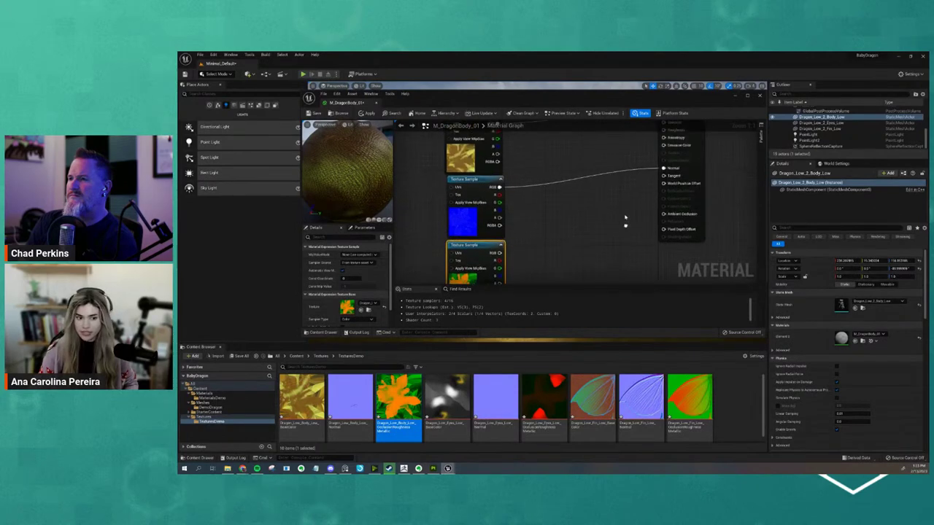
right_click_drag(564, 216, 570, 197)
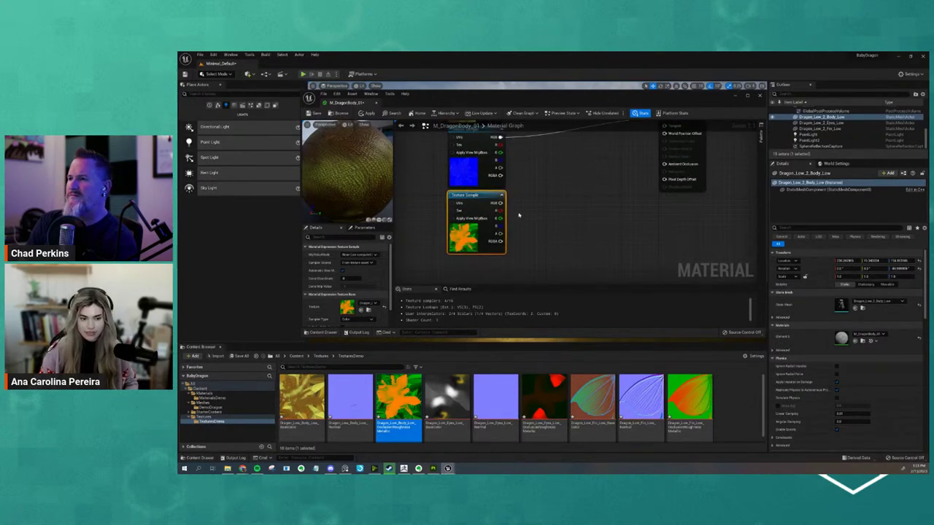
right_click_drag(519, 214, 504, 241)
left_click_drag(483, 237, 650, 189)
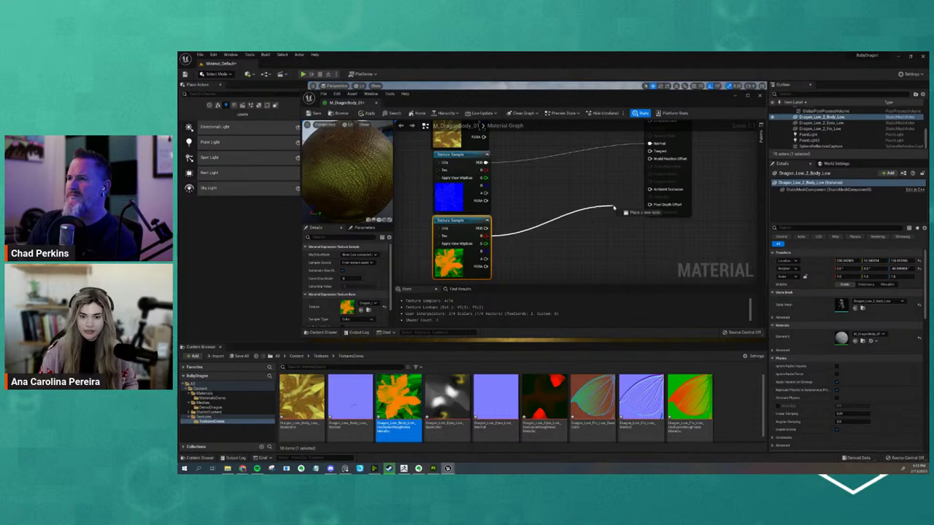
right_click_drag(552, 222, 558, 239)
scroll(558, 239, "down", 1)
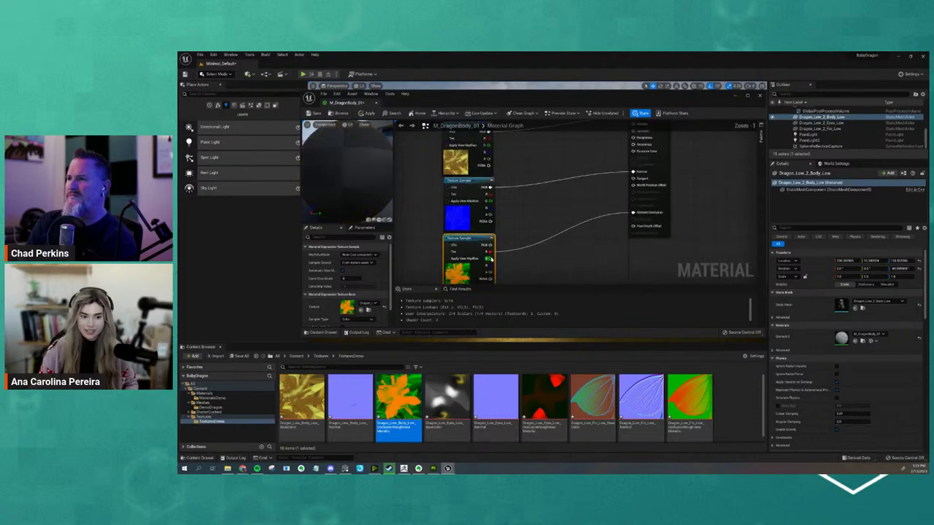
left_click_drag(490, 258, 633, 137)
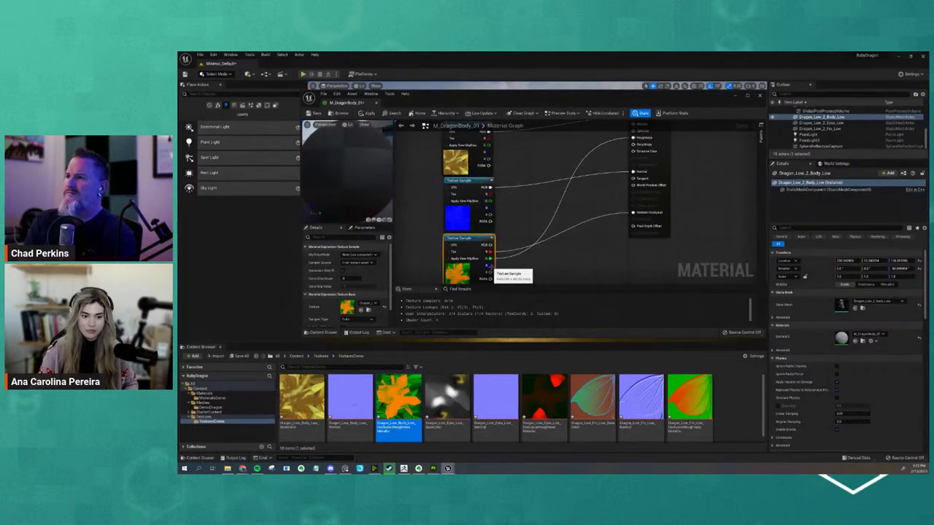
left_click_drag(489, 263, 633, 143)
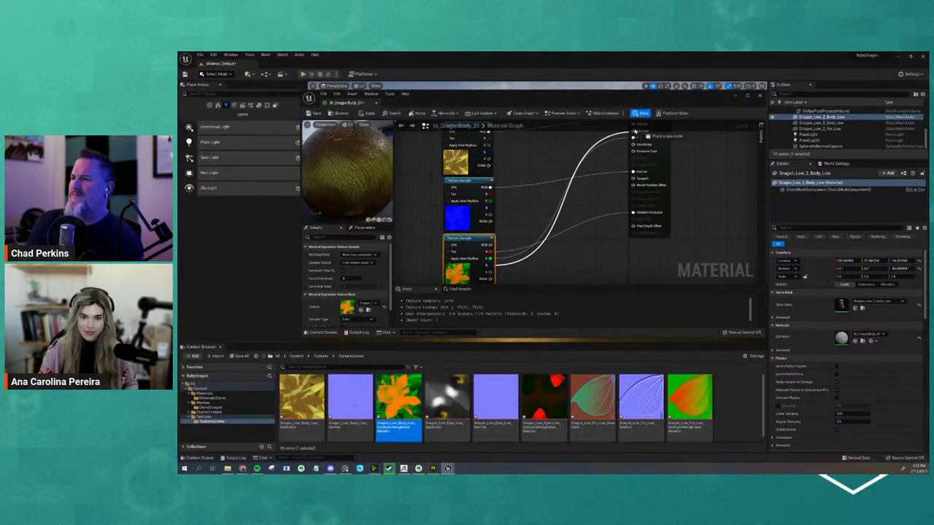
right_click_drag(634, 128, 628, 151)
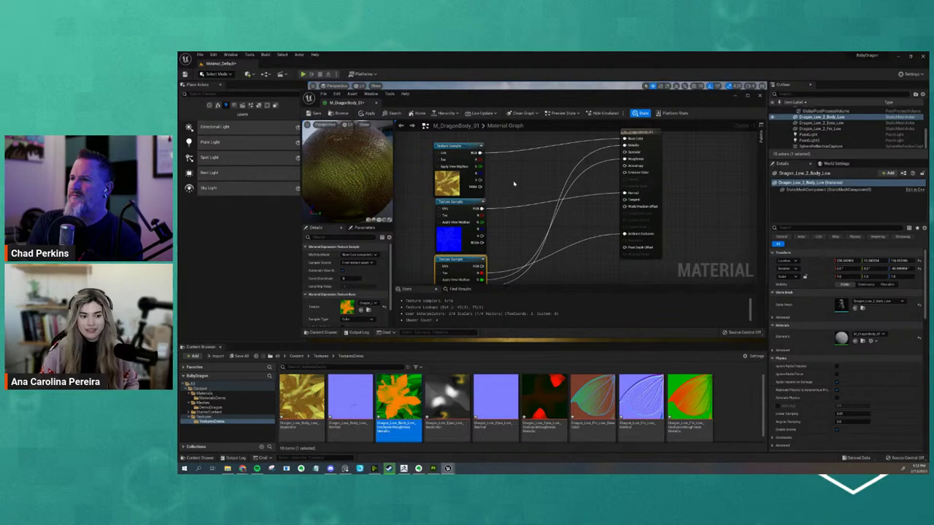
right_click_drag(500, 177, 517, 230)
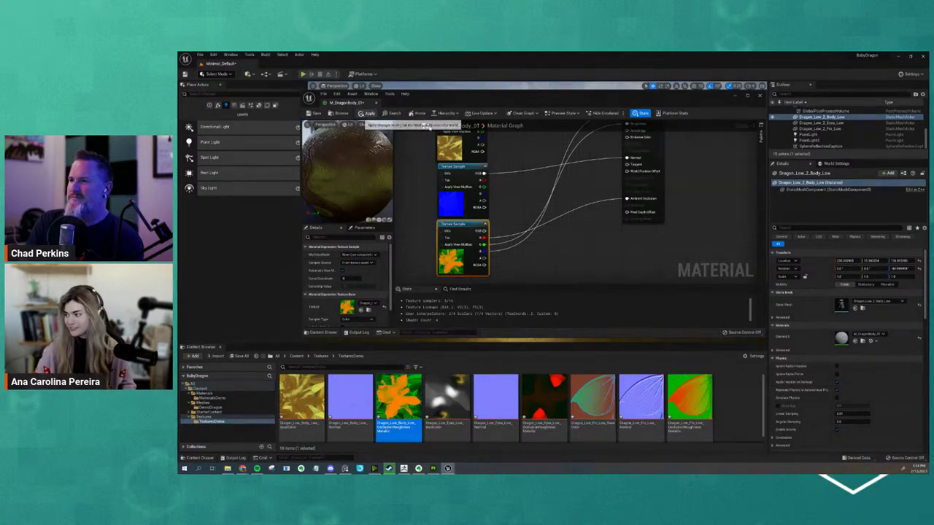
- Apply the M_DragonBody_01 changes and check the dragon's orange-yellow scaled skin in the viewport
left_click(365, 114)
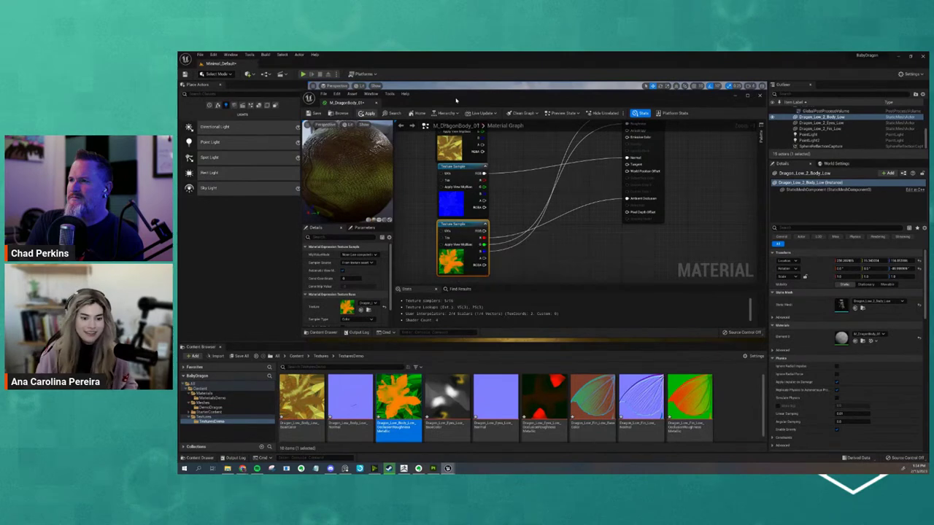
left_click_drag(456, 100, 445, 274)
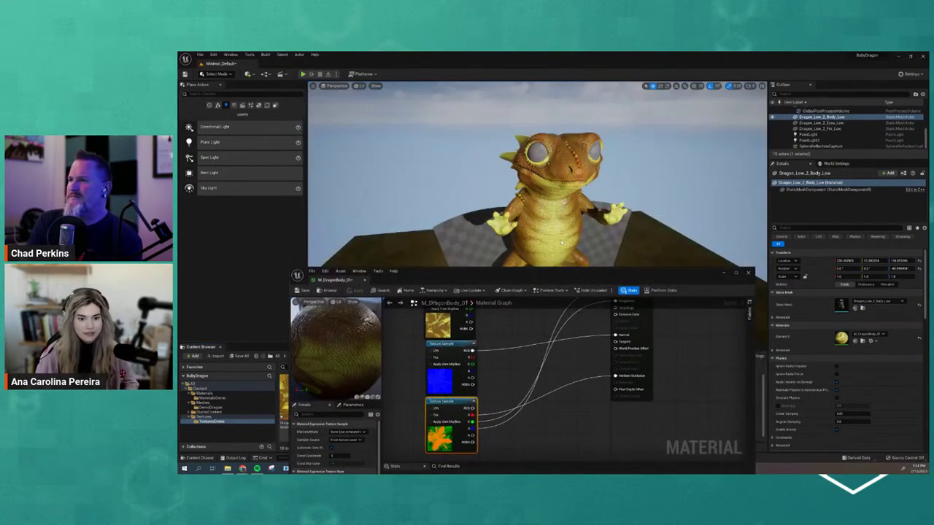
mouse_move(525, 219)
right_mouse_down()
mouse_move(566, 243)
mouse_move(564, 232)
mouse_move(556, 252)
right_mouse_up()
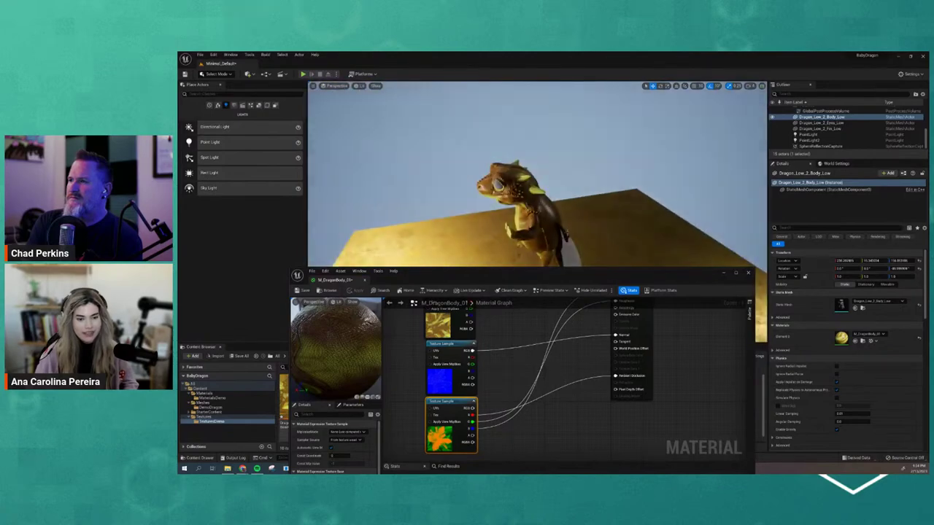
left_click_drag(540, 275, 553, 95)
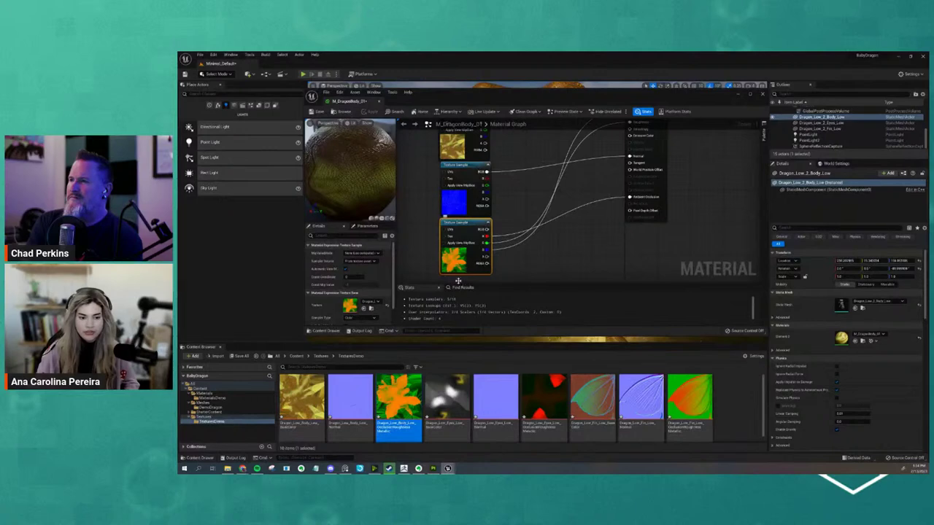
- Disable sRGB on the packed body ORM texture and save it
double_click(398, 398)
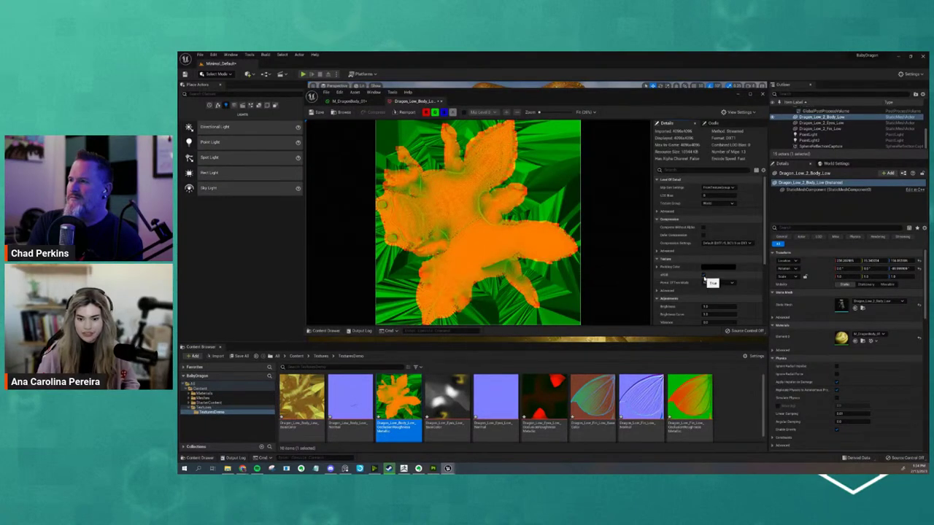
left_click(705, 277)
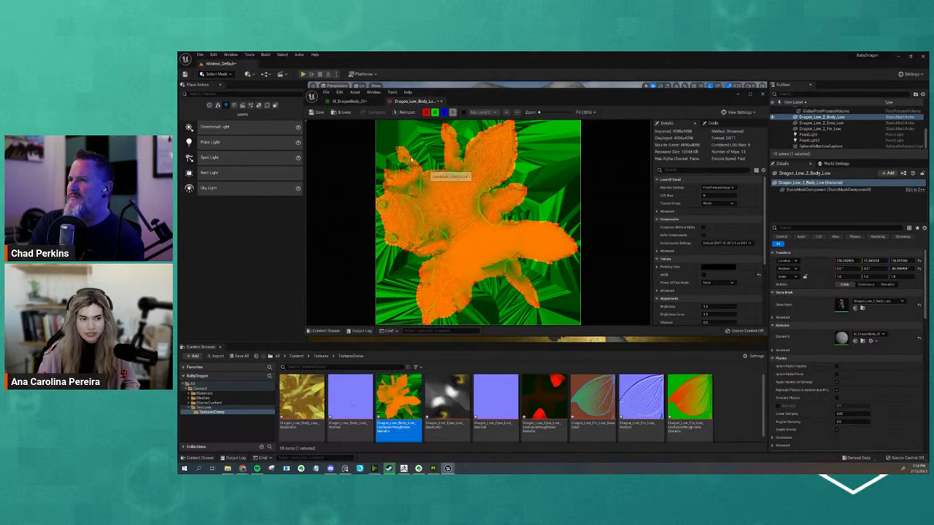
left_click(318, 113)
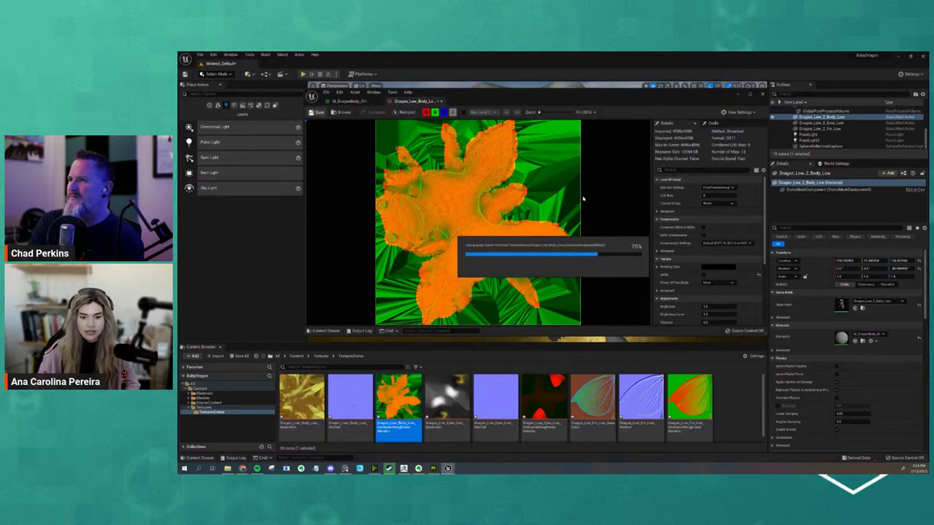
left_click(351, 101)
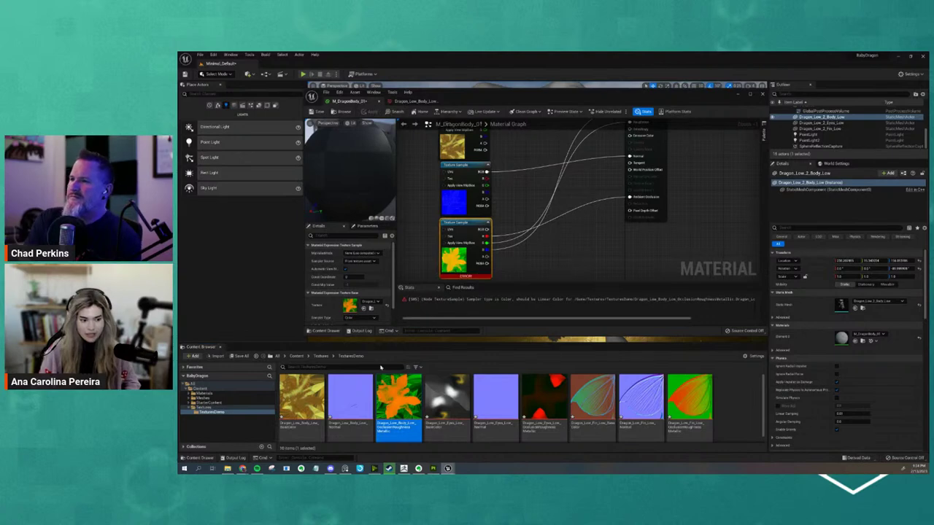
- Reassign the ORM texture so its sampler becomes Linear Color, apply, and review the dragon
left_click_drag(398, 400, 361, 307)
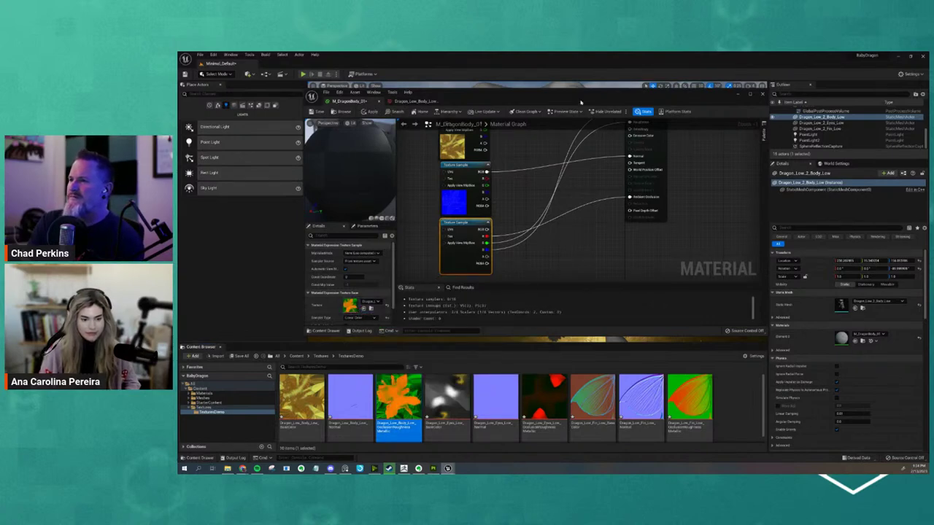
left_click_drag(450, 97, 435, 228)
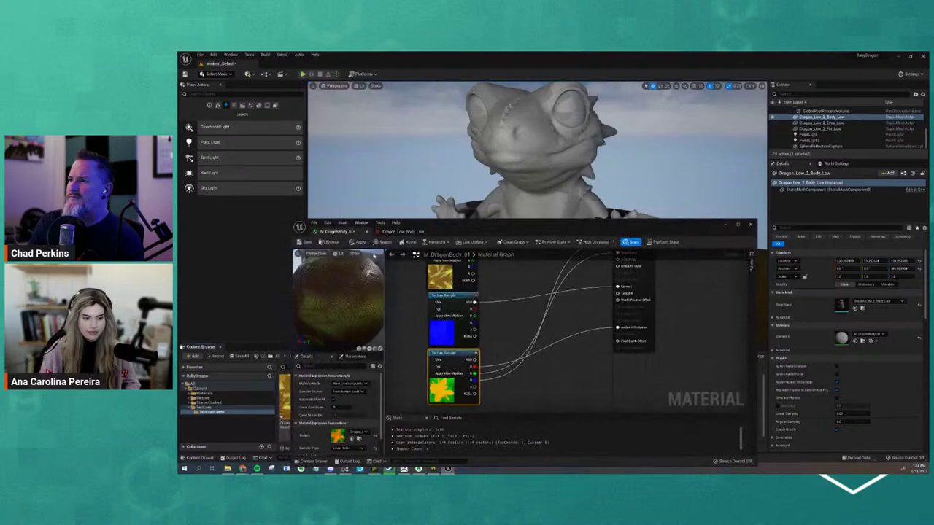
left_click(359, 242)
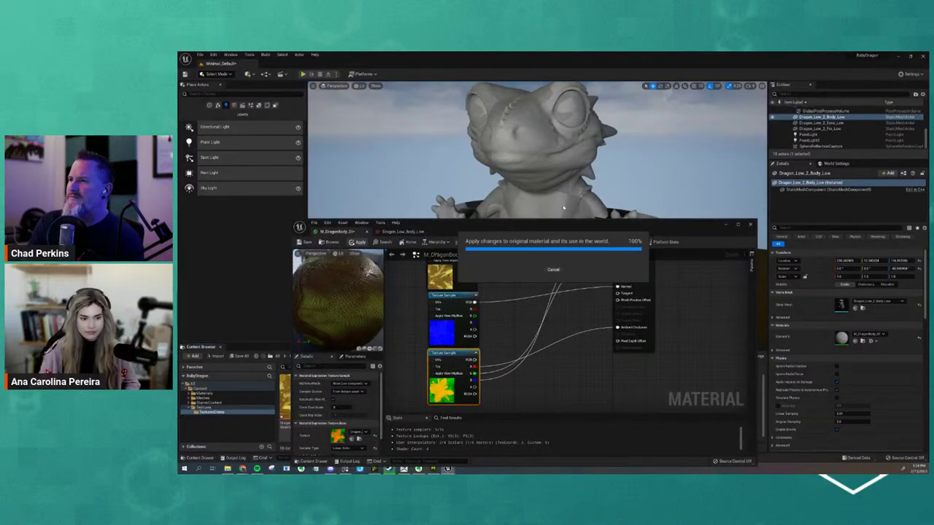
mouse_move(563, 208)
left_mouse_down("alt")
mouse_move(500, 198)
mouse_move(597, 181)
mouse_move(506, 157)
left_mouse_up("alt")
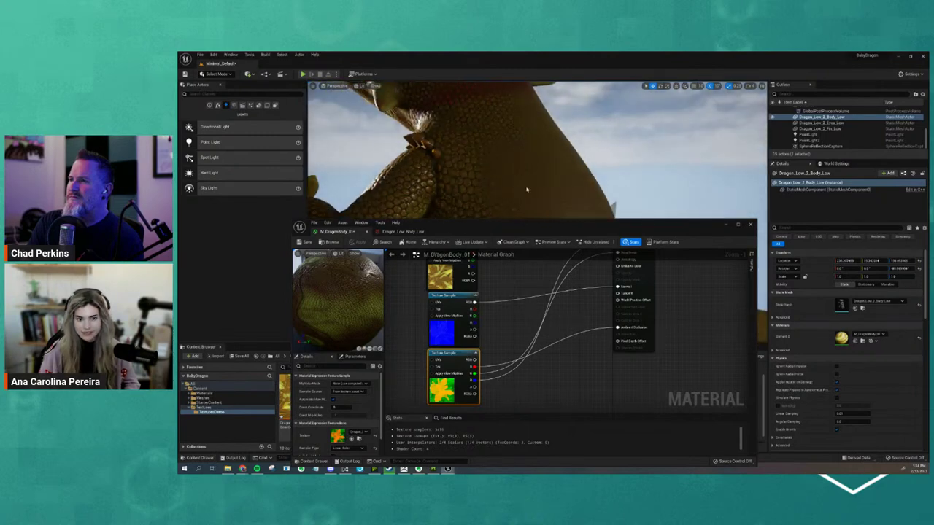
left_click_drag(527, 190, 562, 186, "alt")
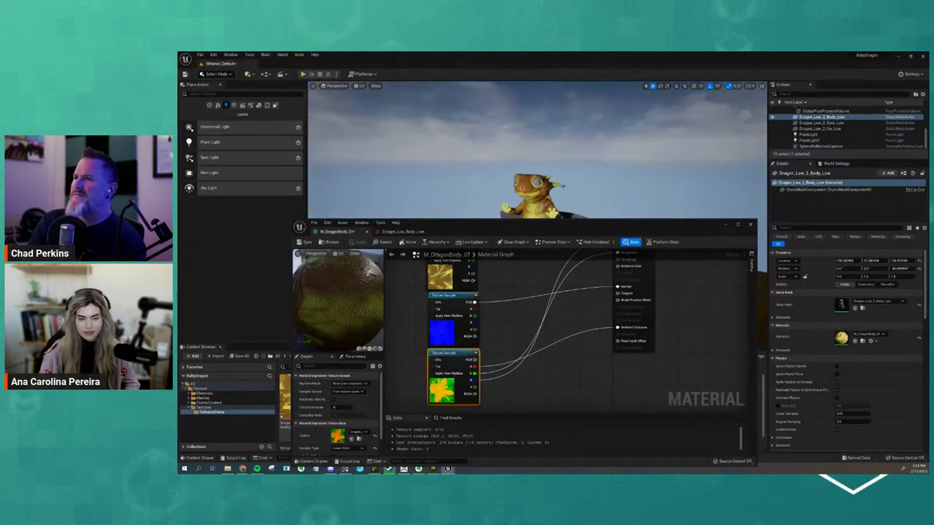
scroll(562, 186, "up", 2)
scroll(568, 184, "up", 3)
scroll(573, 182, "up", 2)
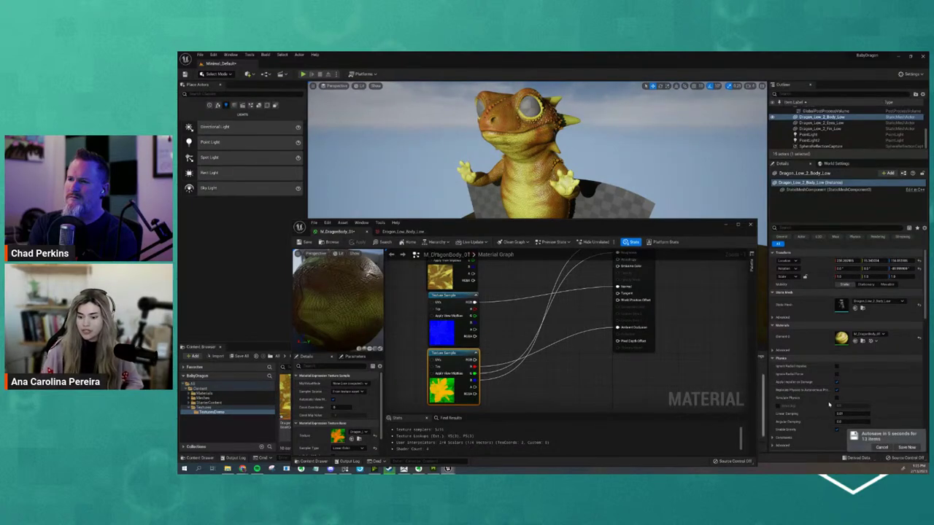
- Move the material editor aside and inspect the leaf texture preview
mouse_move(657, 225)
left_mouse_down()
mouse_move(677, 160)
mouse_move(618, 111)
left_mouse_up()
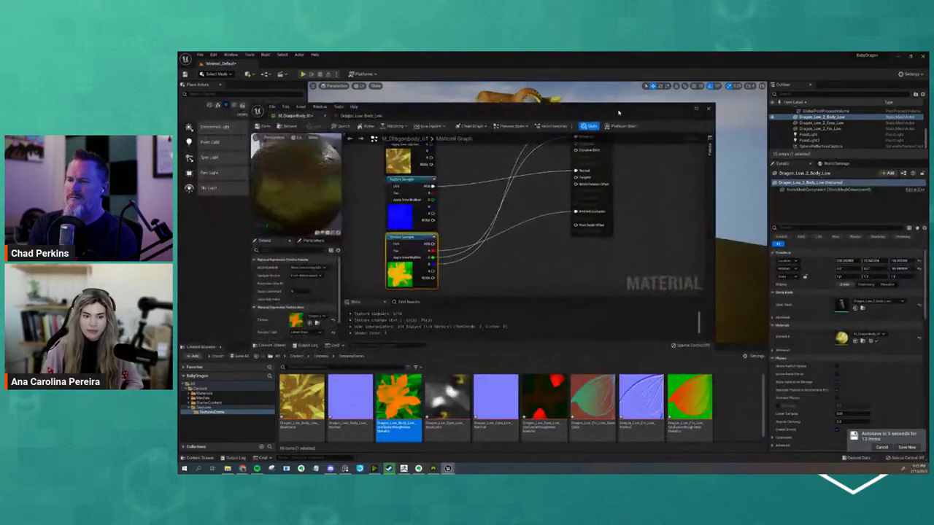
scroll(554, 248, "down", 2)
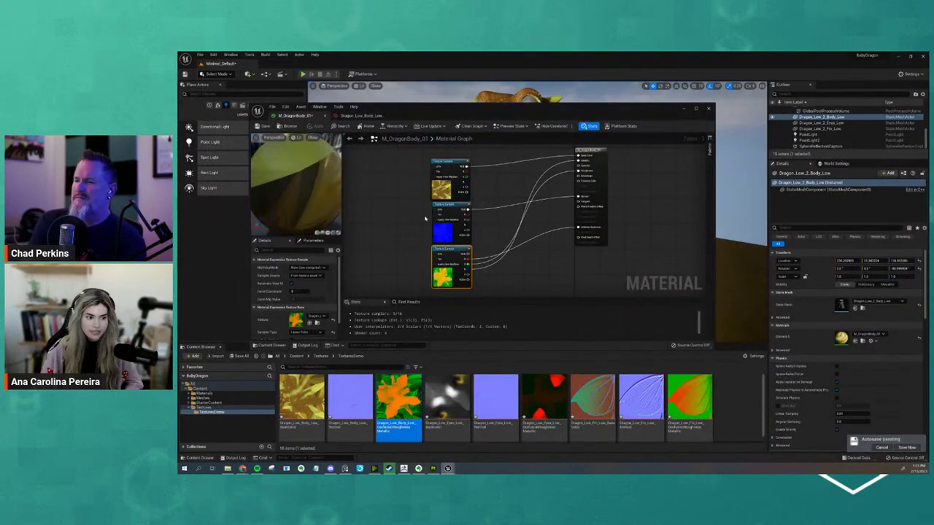
scroll(305, 200, "up", 3)
scroll(305, 201, "up", 3)
scroll(305, 201, "up", 2)
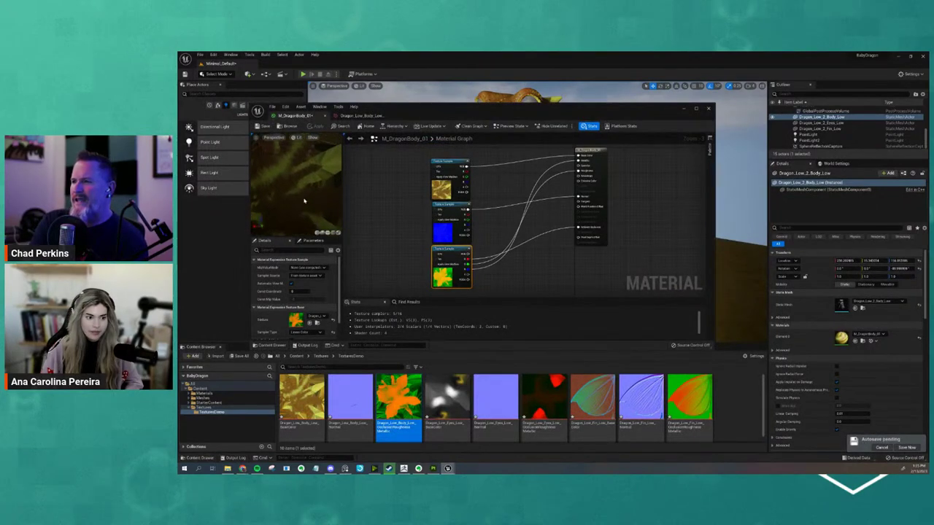
left_click_drag(305, 201, 325, 223)
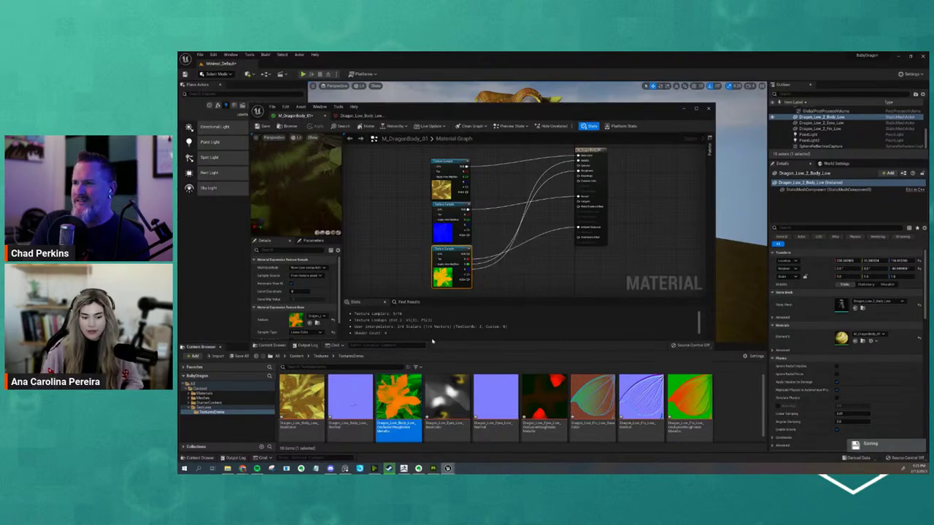
scroll(447, 280, "up", 3)
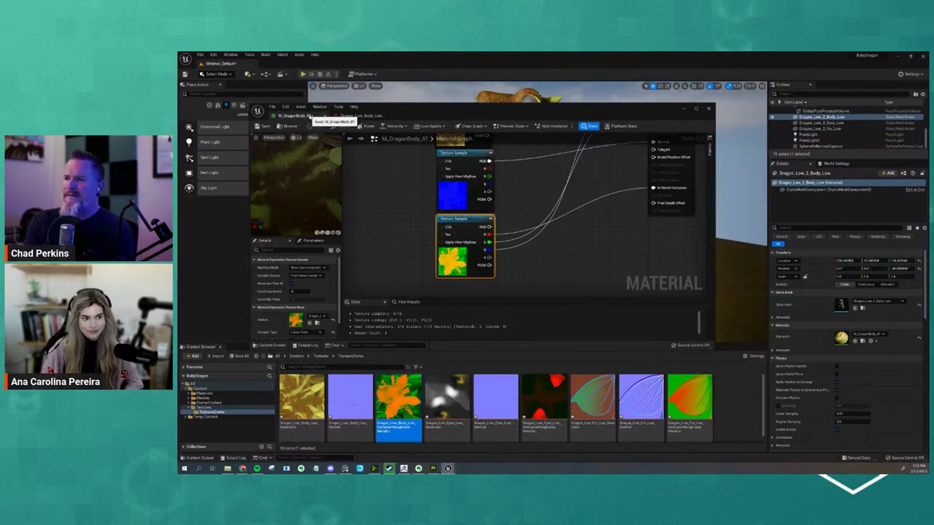
- Dock M_DragonBody_01, close the texture editor, and return to the level and Content folder
left_click_drag(296, 116, 334, 64)
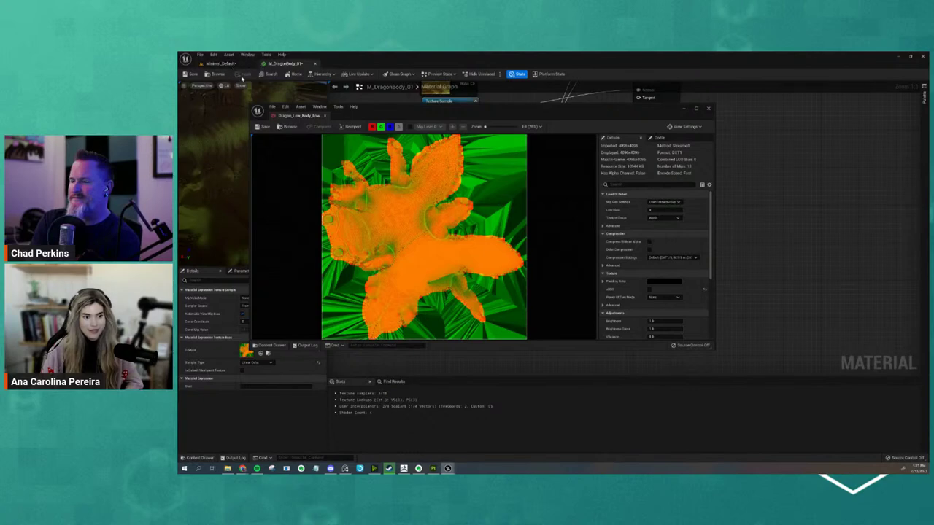
left_click(707, 108)
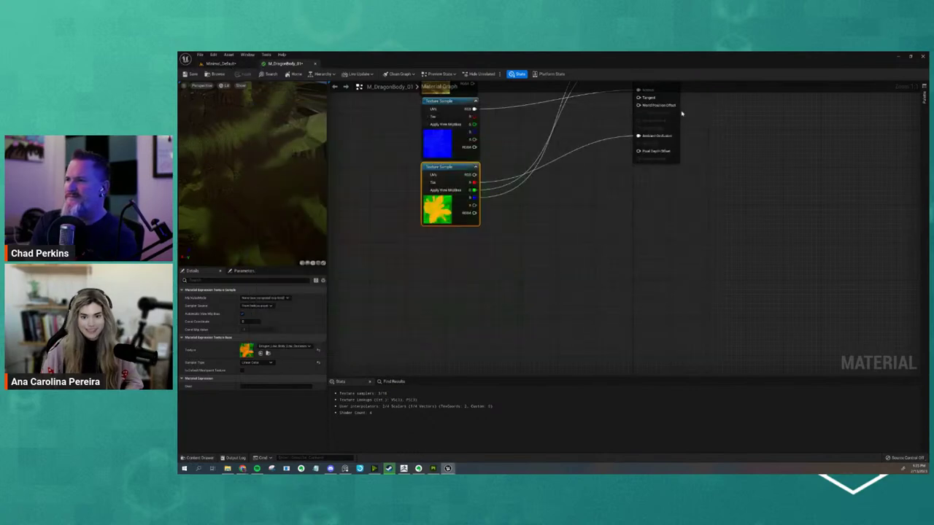
left_click(219, 63)
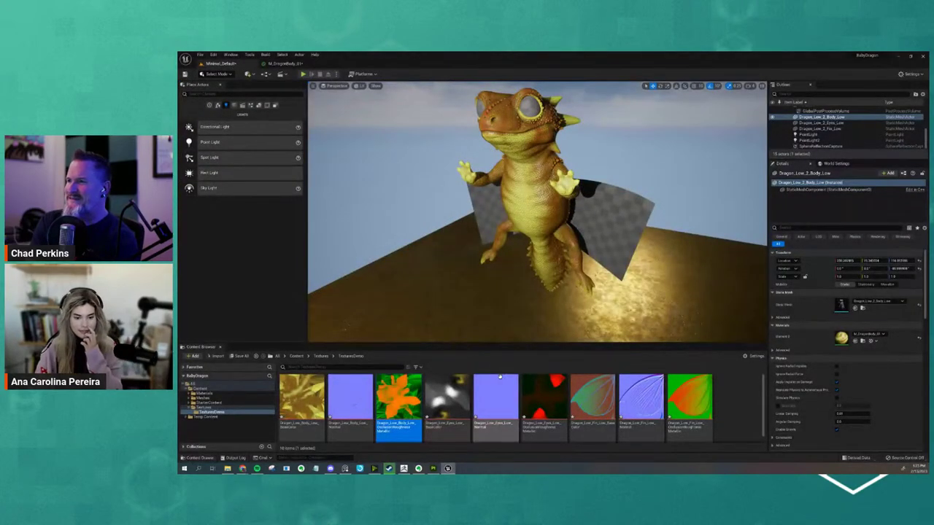
left_click(321, 356)
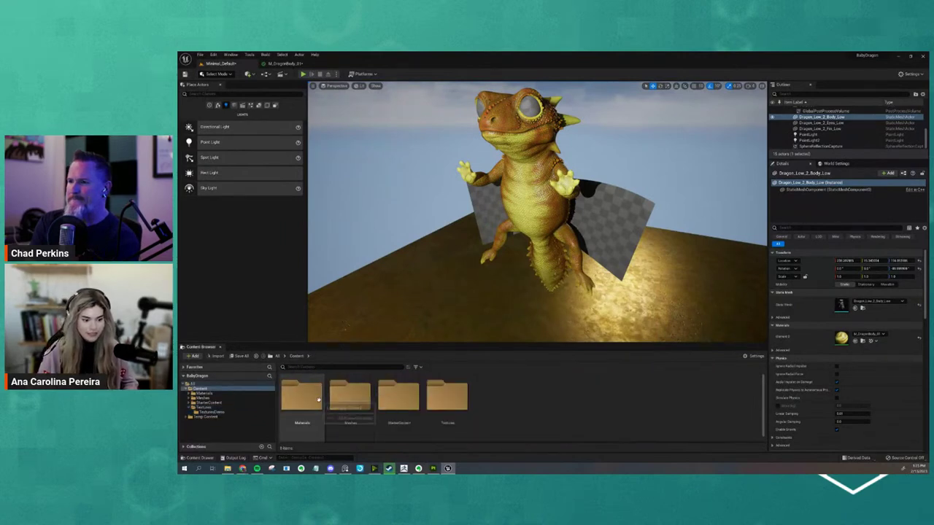
- Create a material named M_Fin_01 in Materials > MaterialsDemo and open its graph
double_click(318, 400)
double_click(302, 398)
right_click(418, 401)
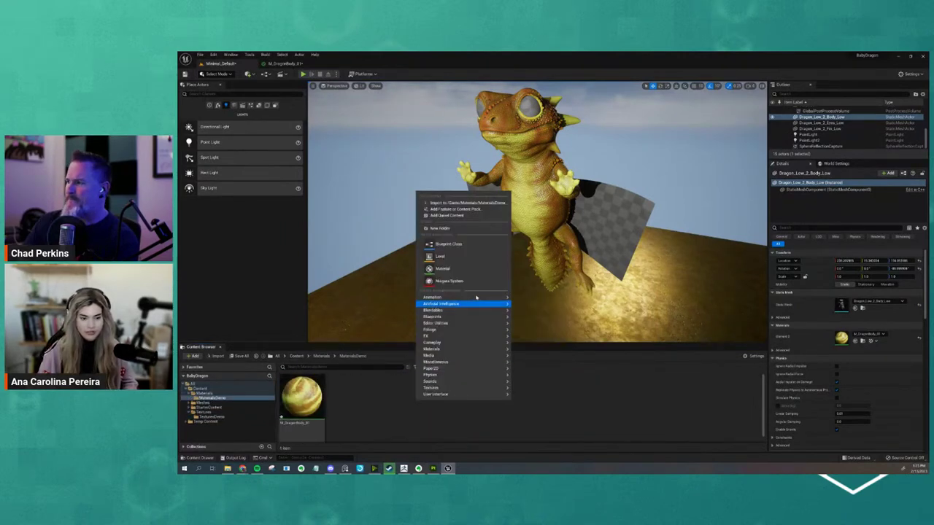
left_click(473, 269)
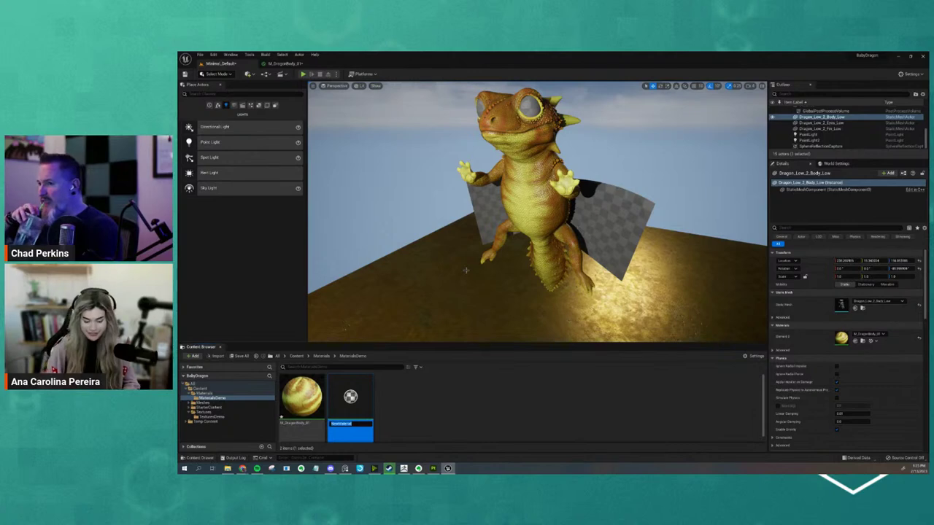
type("M_F")
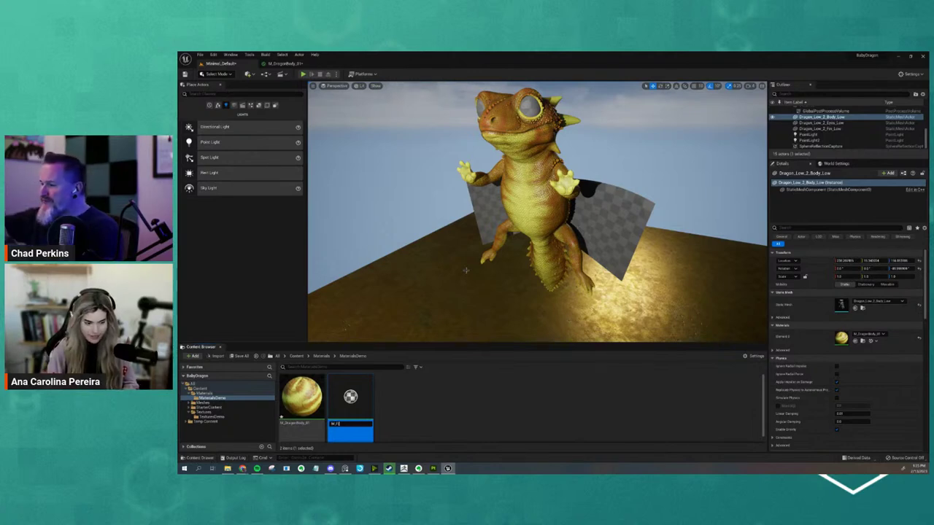
type("in_01")
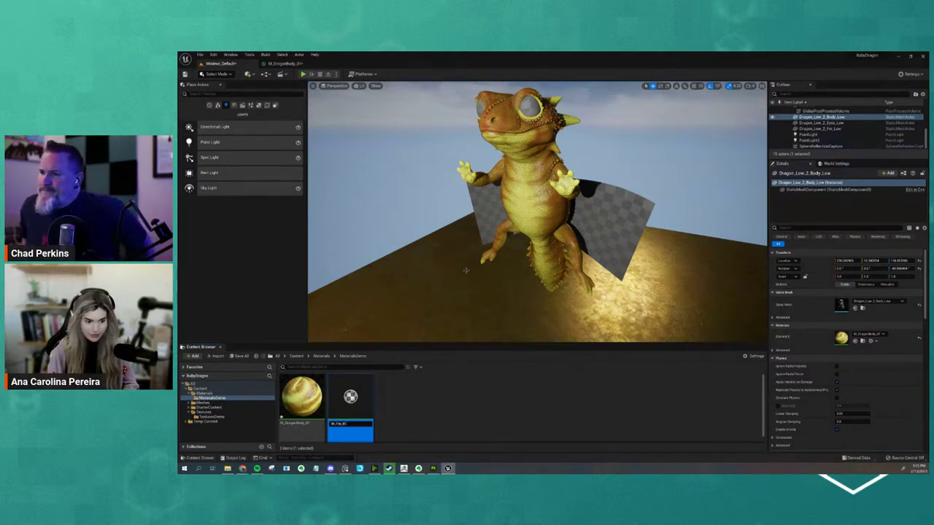
key("Return")
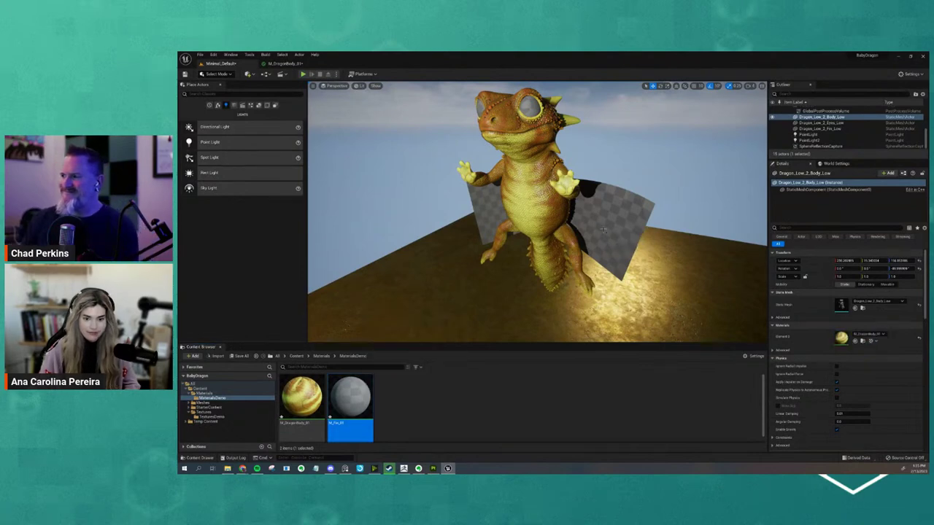
double_click(350, 400)
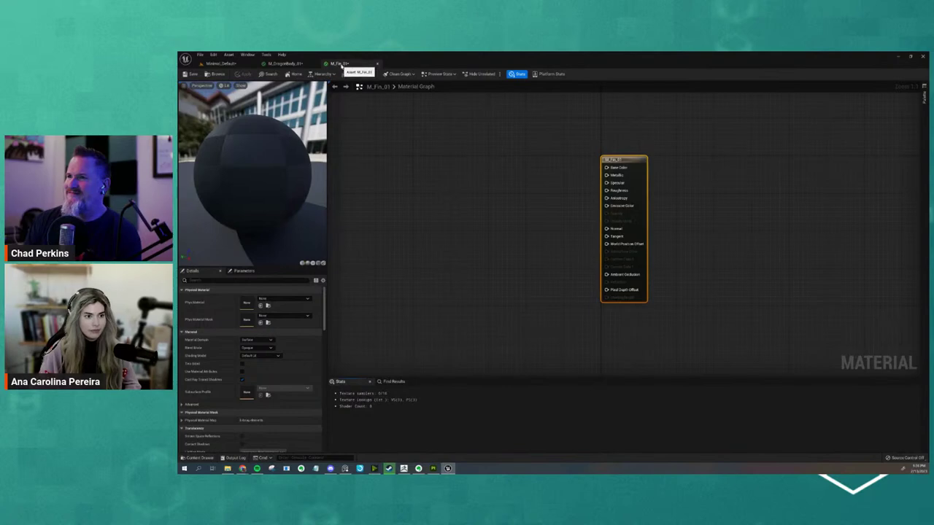
- Float and enlarge the M_Fin_01 editor, then browse to Content > Textures
left_click_drag(339, 64, 521, 170)
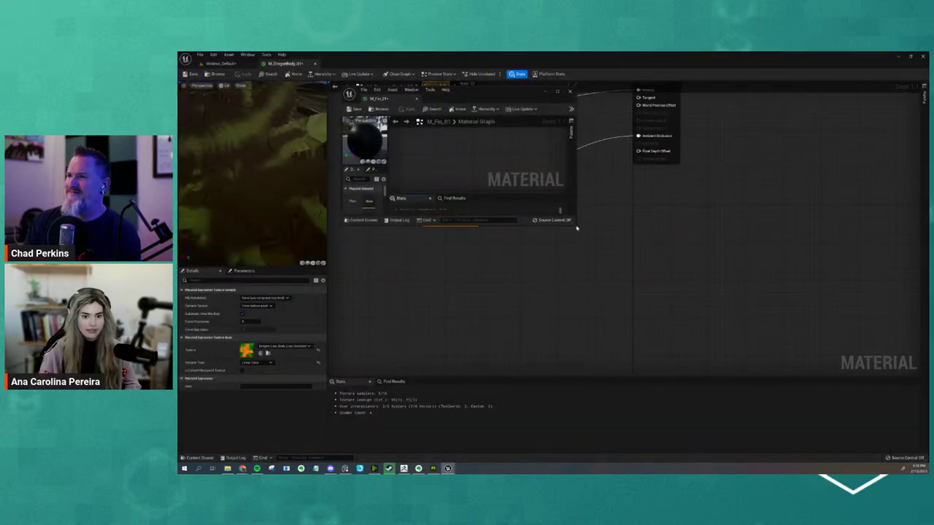
left_click_drag(574, 222, 806, 363)
left_click(217, 63)
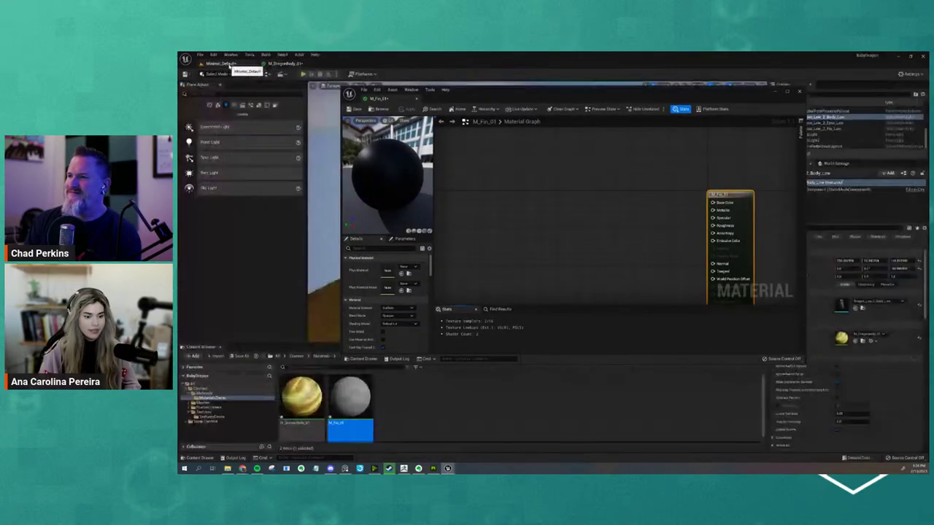
left_click(319, 356)
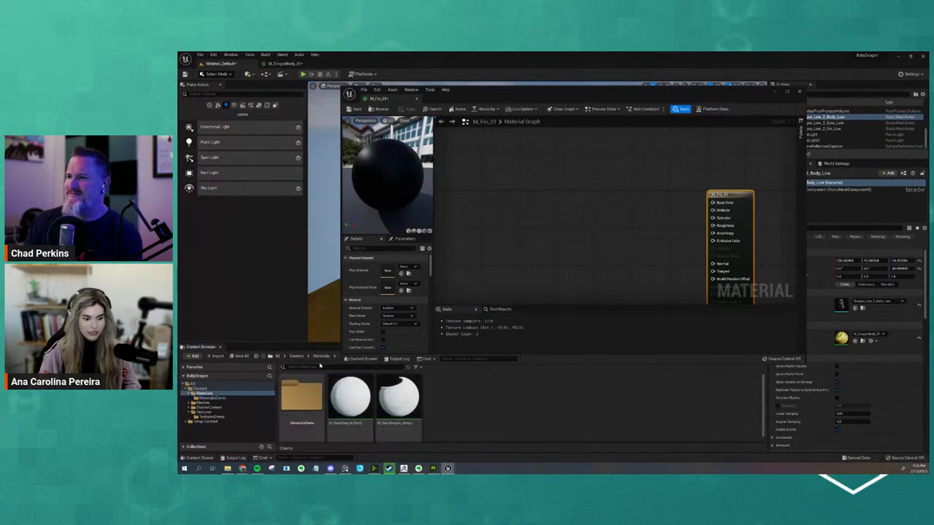
left_click(295, 356)
double_click(447, 398)
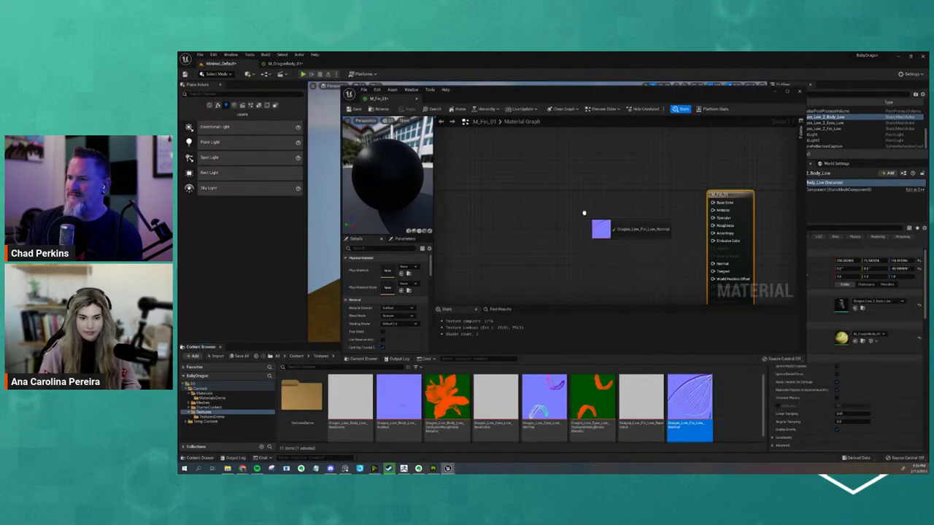
- Add the fin normal, mask and colour textures as texture sample nodes in M_Fin_01
left_click_drag(689, 401, 583, 211)
scroll(591, 426, "down", 2)
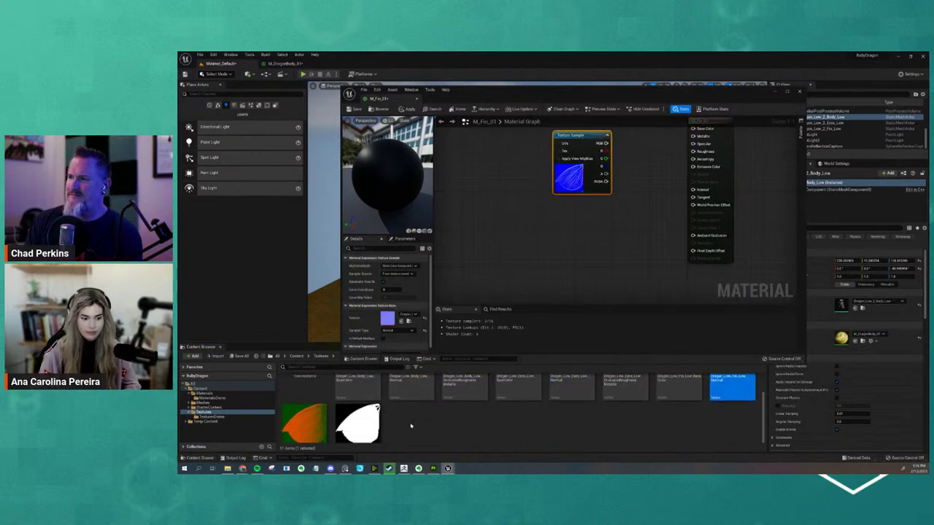
left_click_drag(358, 422, 530, 283)
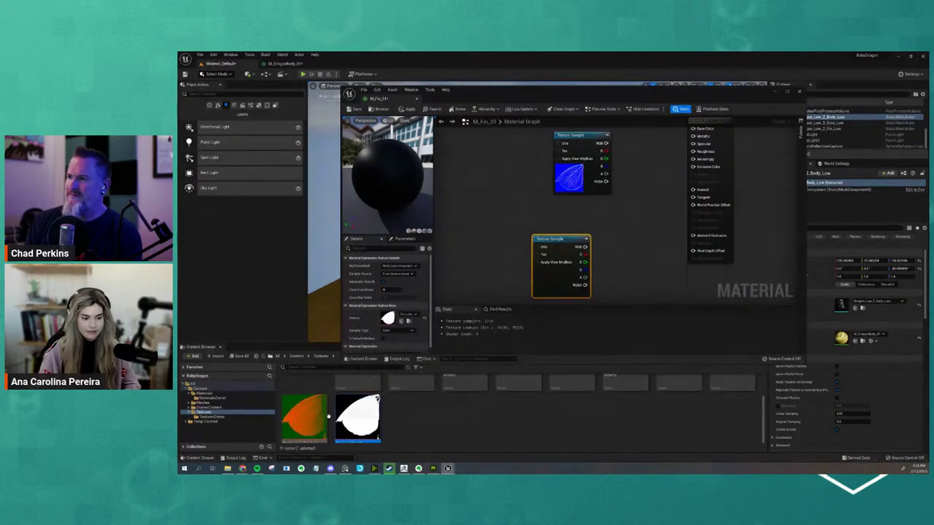
left_click_drag(303, 419, 467, 219)
scroll(290, 392, "up", 2)
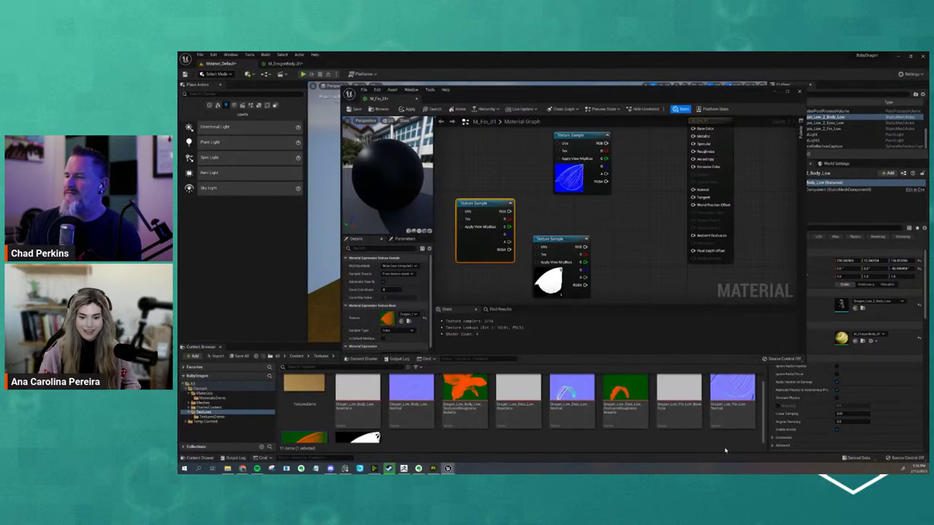
double_click(290, 393)
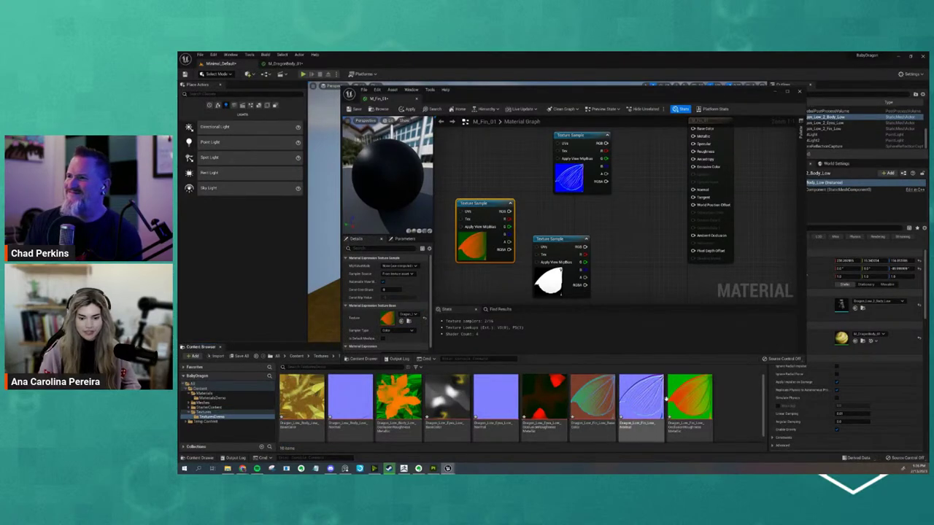
left_click_drag(592, 400, 597, 209)
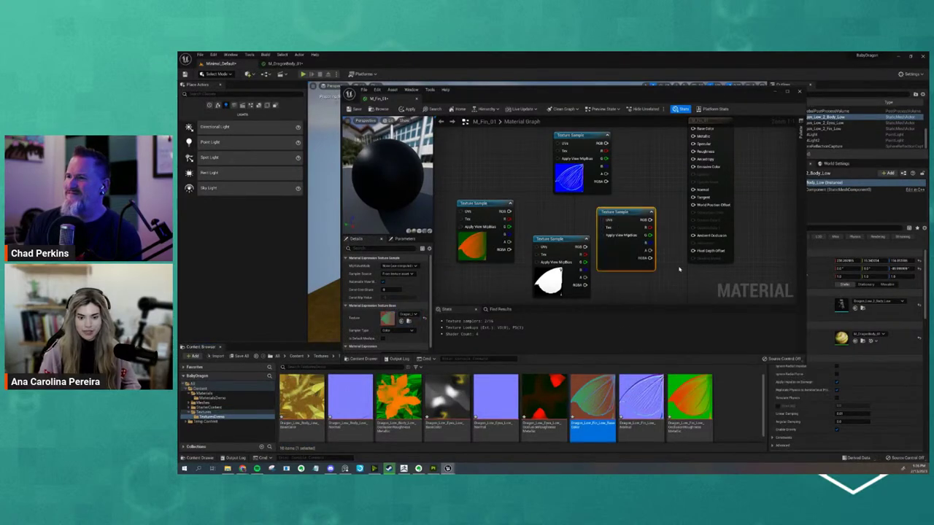
right_click_drag(679, 270, 695, 274)
- Turn off sRGB on the fin packed texture, save it, and return to the level
double_click(689, 397)
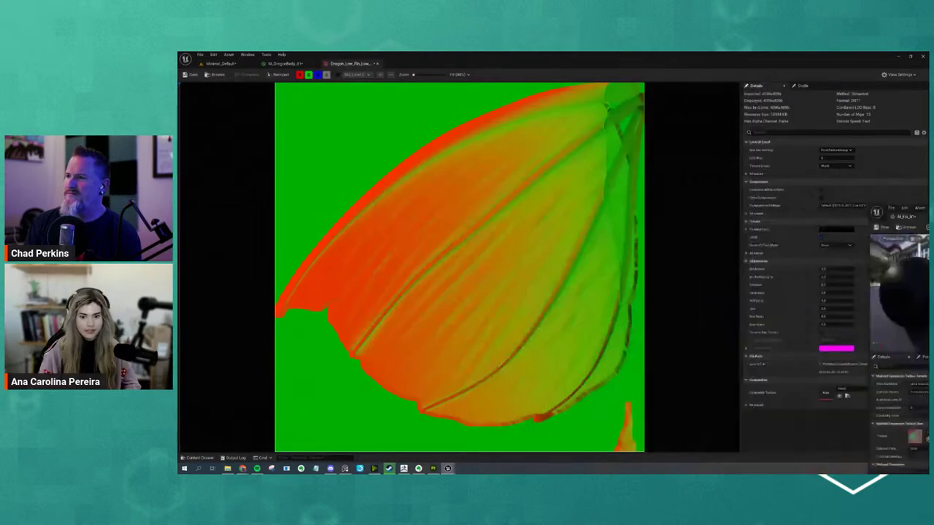
left_click(820, 238)
left_click(192, 75)
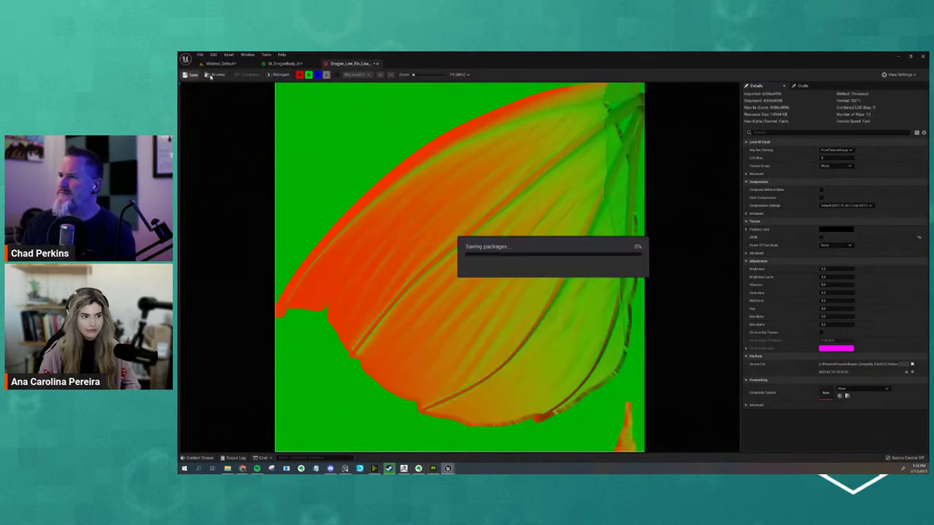
left_click(222, 63)
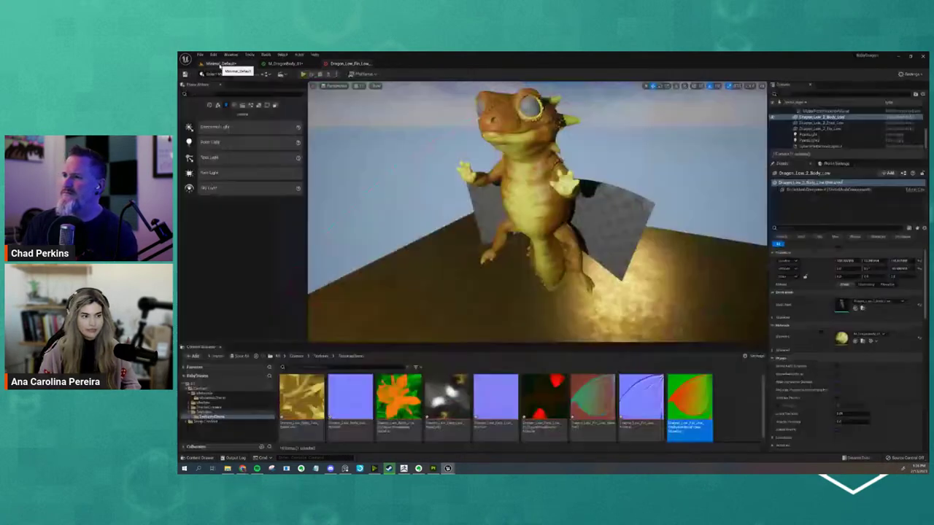
- Wire the fin colour texture into Base Color and the normal texture into Normal
key("alt+Tab")
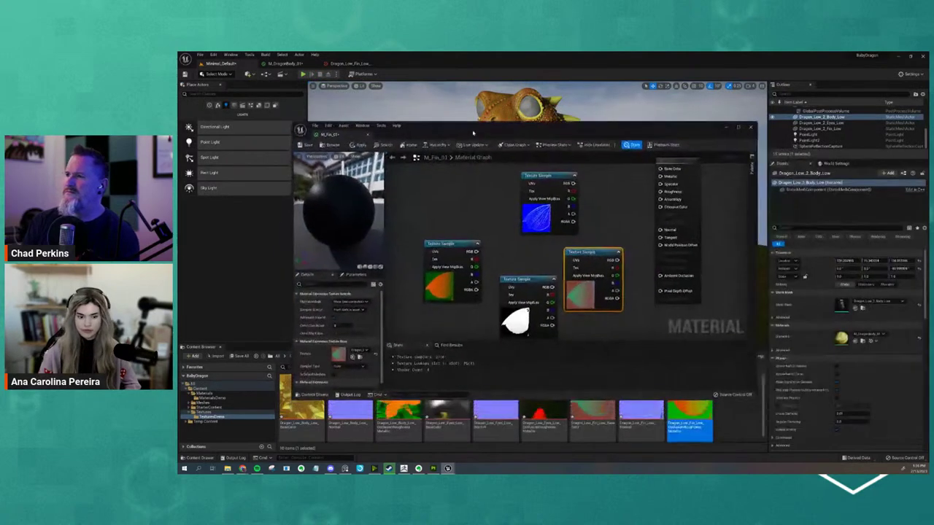
mouse_move(582, 235)
left_mouse_down()
mouse_move(548, 160)
mouse_move(637, 209)
left_mouse_up()
scroll(607, 220, "up", 1)
left_click_drag(568, 217, 644, 259)
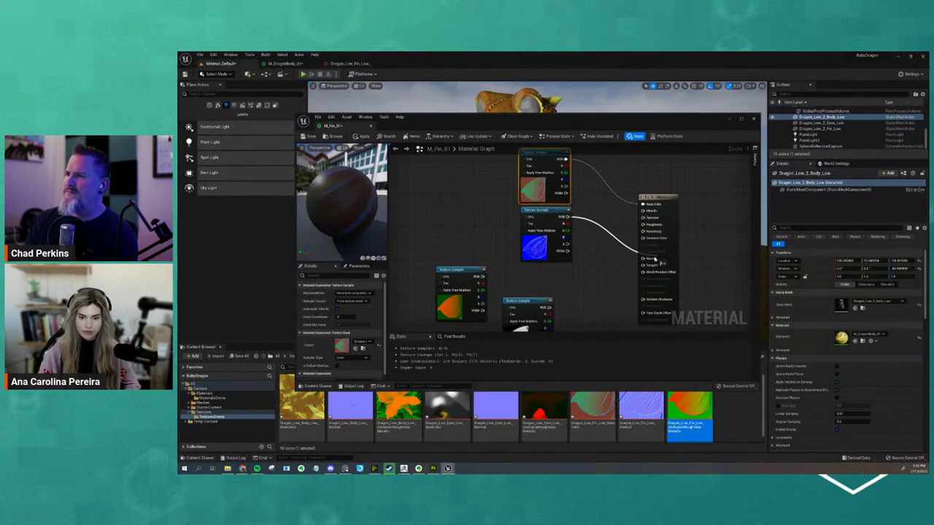
right_click_drag(616, 305, 613, 247)
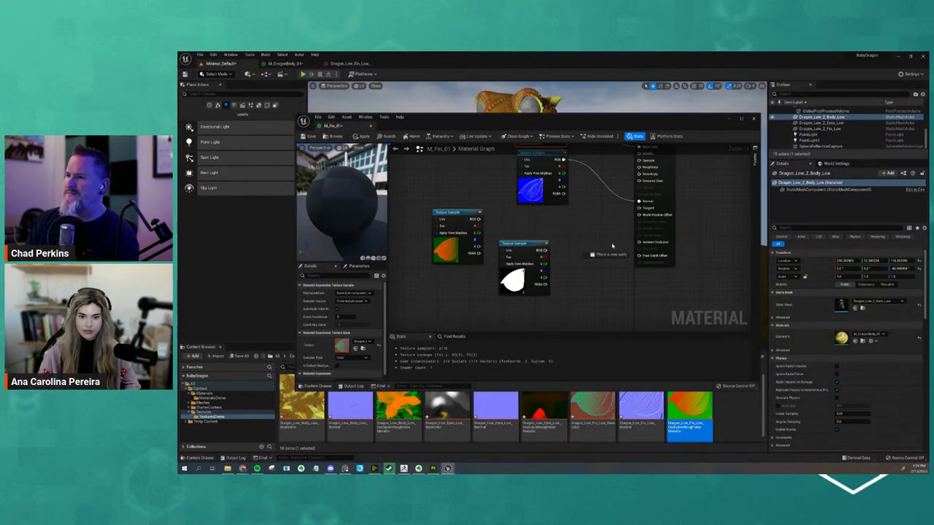
left_click_drag(543, 251, 645, 191)
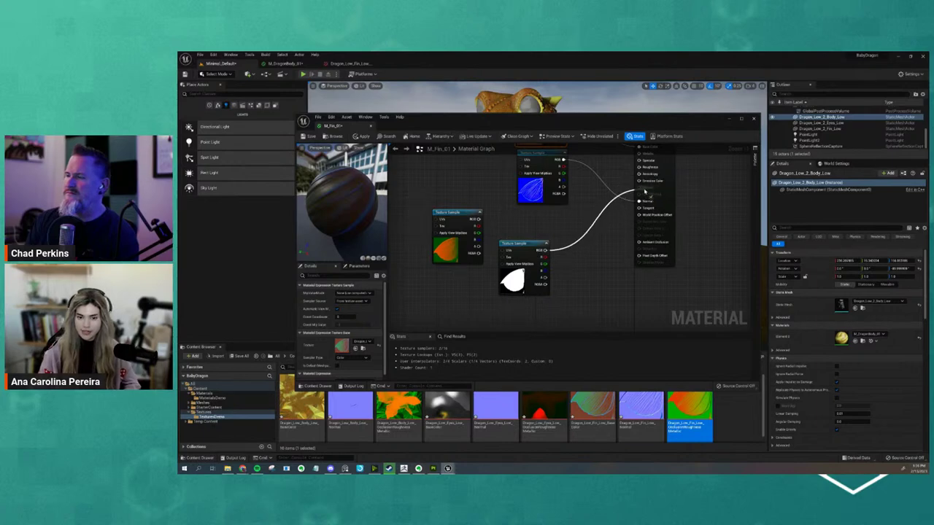
left_click_drag(539, 245, 548, 270)
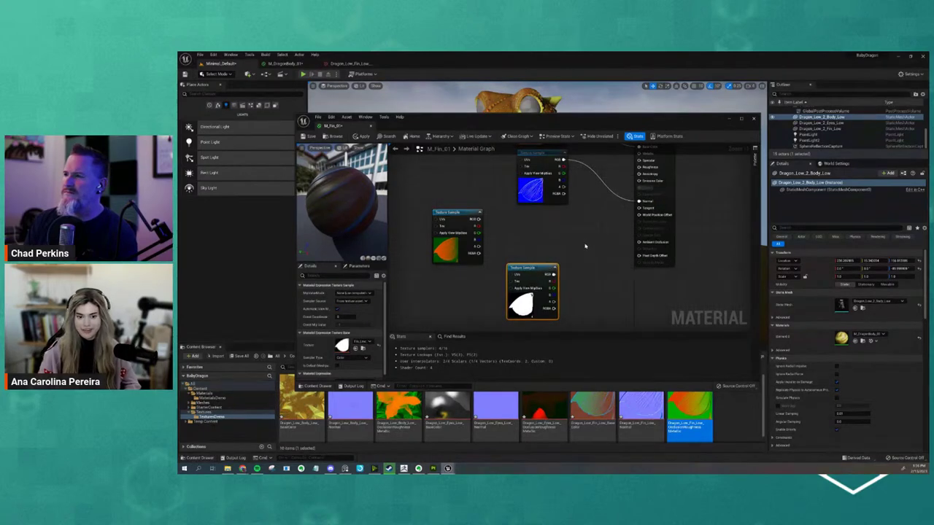
- Preview M_Fin_01 on a flat plane and frame the graph around the output node
left_click(585, 246)
scroll(623, 203, "up", 1)
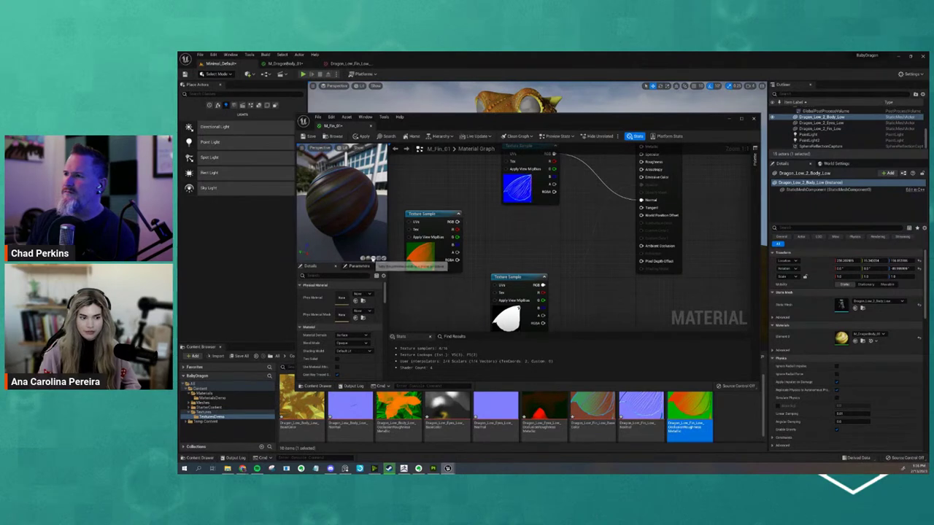
left_click(374, 258)
right_click_drag(665, 178, 636, 232)
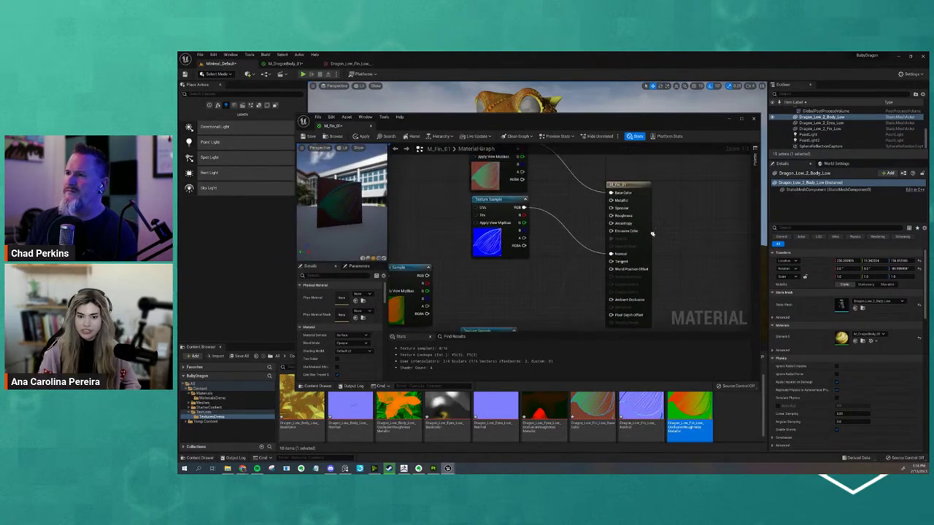
left_click(642, 208)
mouse_move(644, 268)
right_mouse_down()
mouse_move(656, 232)
mouse_move(696, 229)
right_mouse_up()
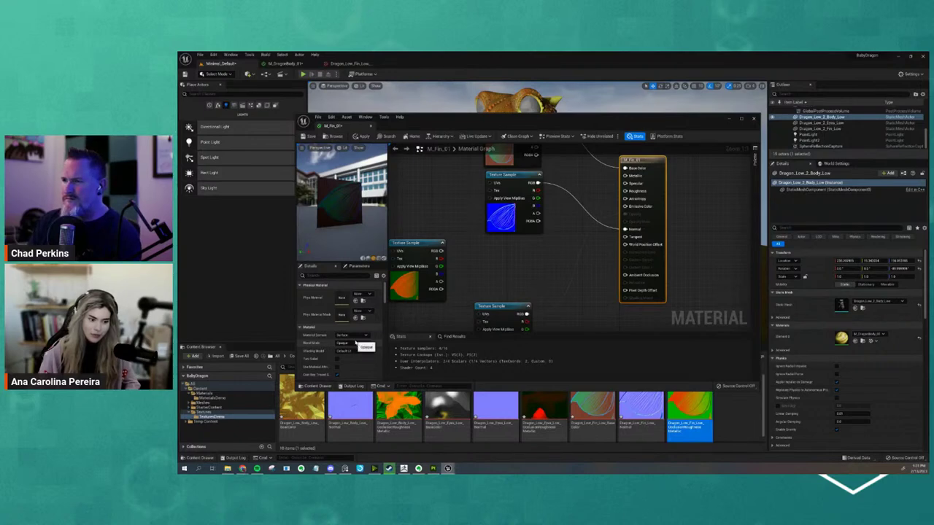
- Set the fin Blend Mode to Masked, wire the white mask to Opacity Mask, then apply and save
left_click(357, 343)
left_click(356, 355)
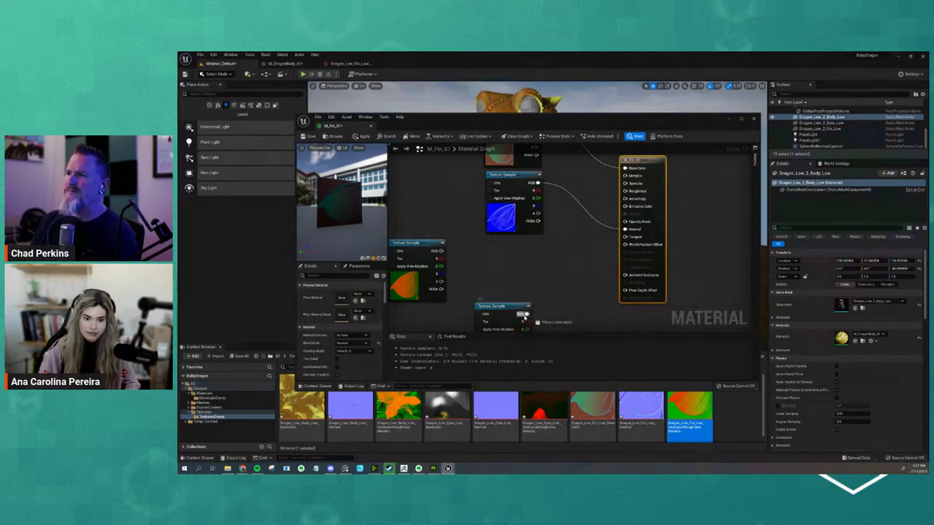
left_click_drag(526, 314, 630, 223)
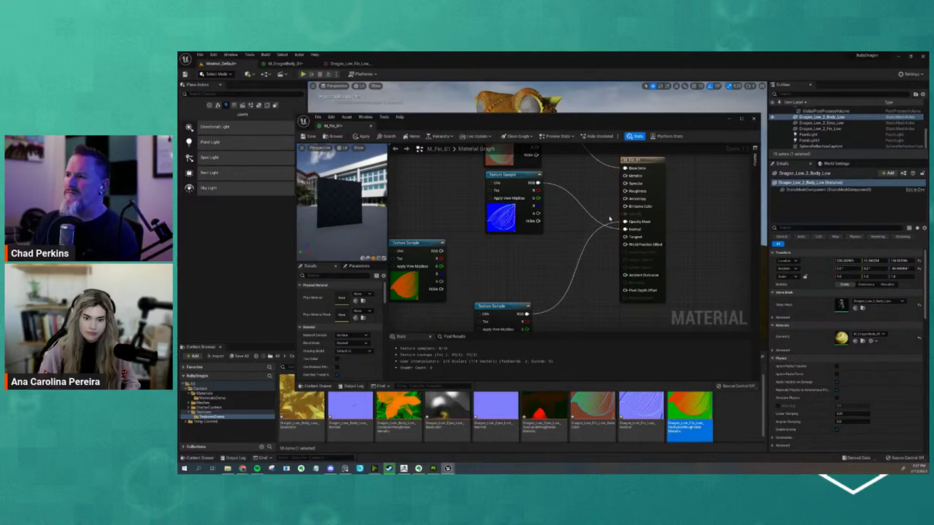
left_click(364, 136)
left_click(310, 136)
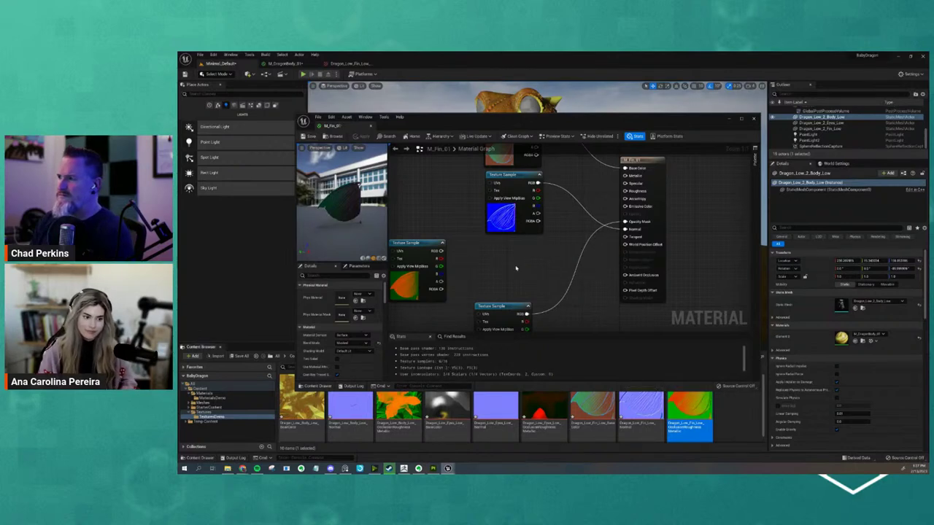
- Connect the packed fin texture to Metallic and its red channel to Ambient Occlusion
mouse_move(351, 219)
left_mouse_down()
mouse_move(325, 231)
mouse_move(512, 239)
mouse_move(625, 191)
left_mouse_up()
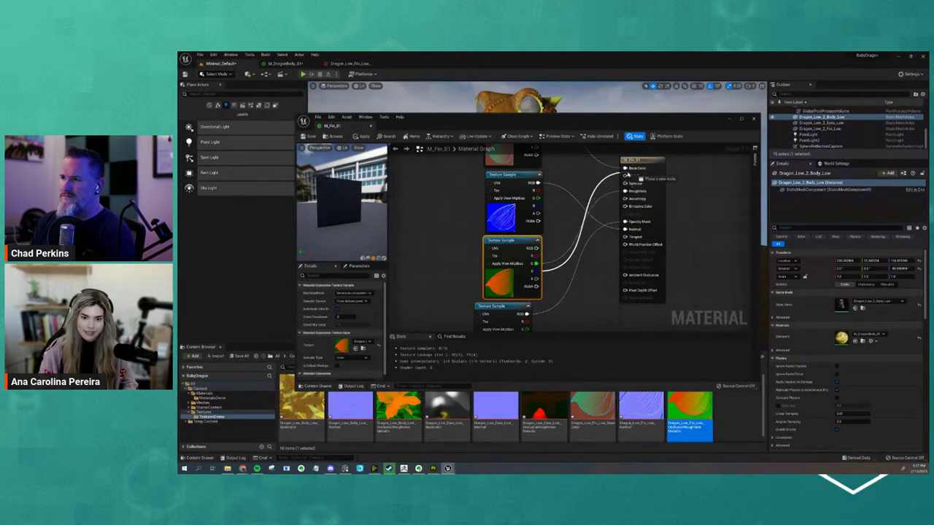
left_click_drag(568, 260, 624, 176)
left_click_drag(536, 255, 624, 275)
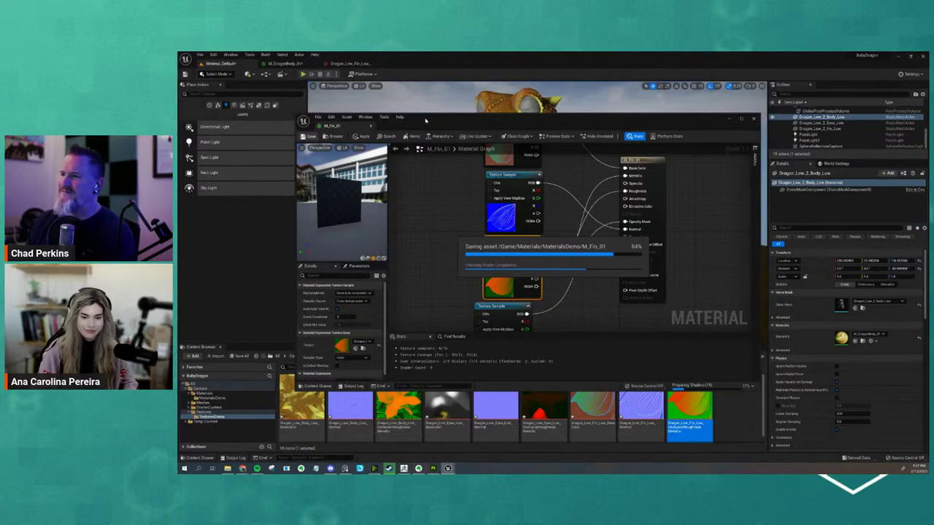
- Close M_Fin_01, frame the dragon frontally, select the eyes mesh and browse up to Materials
left_click(728, 119)
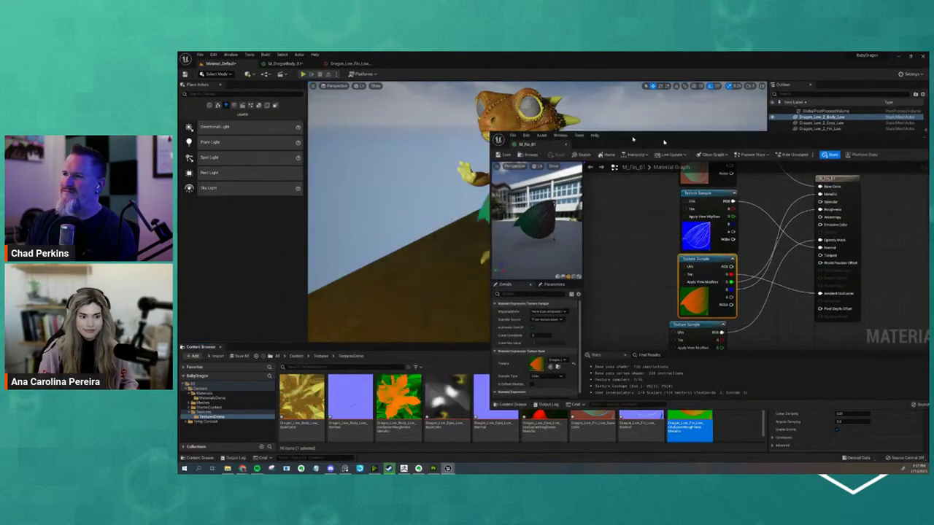
mouse_move(485, 273)
left_mouse_down("alt")
mouse_move(465, 266)
mouse_move(545, 283)
mouse_move(491, 270)
left_mouse_up("alt")
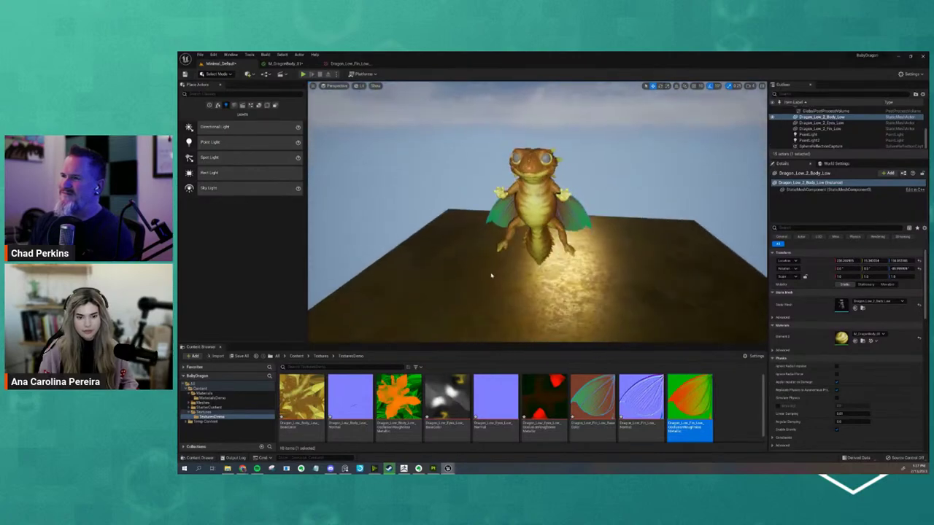
scroll(492, 270, "up", 5)
left_click_drag(542, 253, 555, 266, "alt")
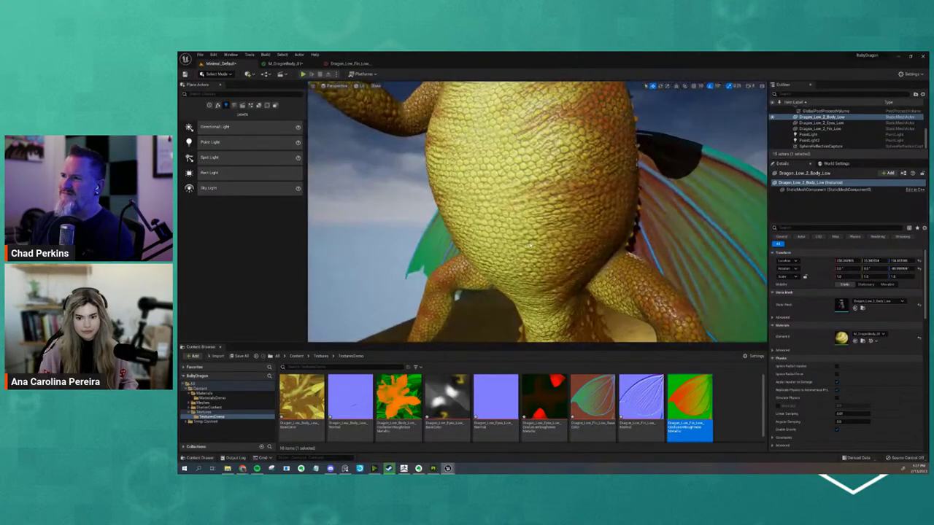
scroll(558, 270, "down", 5)
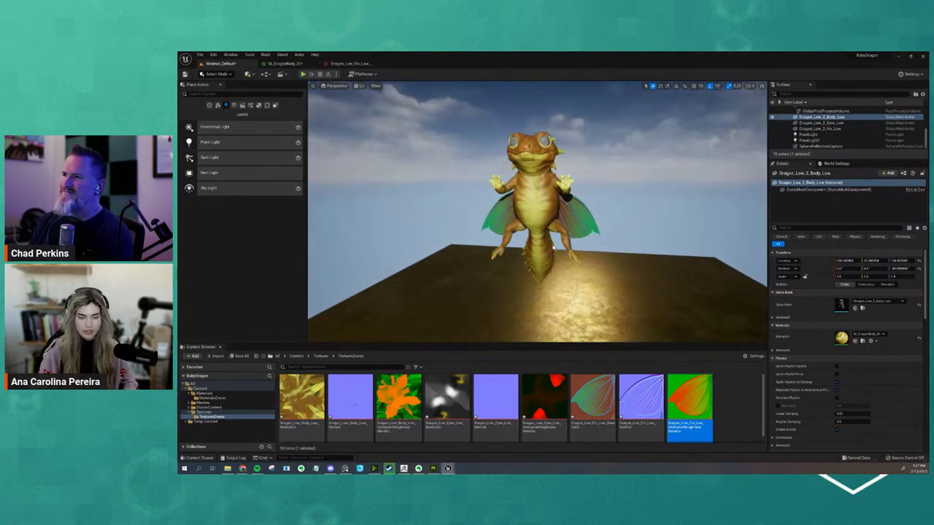
scroll(542, 182, "up", 3)
left_click_drag(542, 182, 550, 191, "alt")
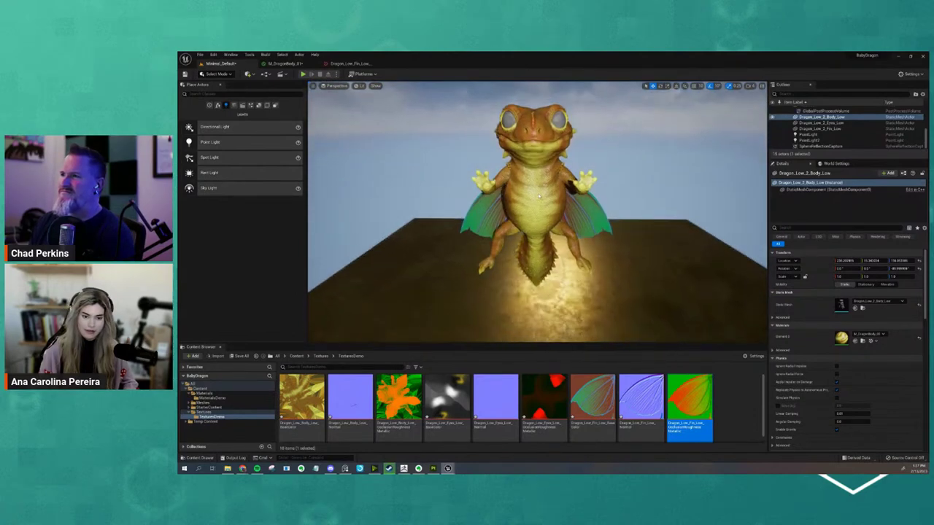
left_click(555, 119)
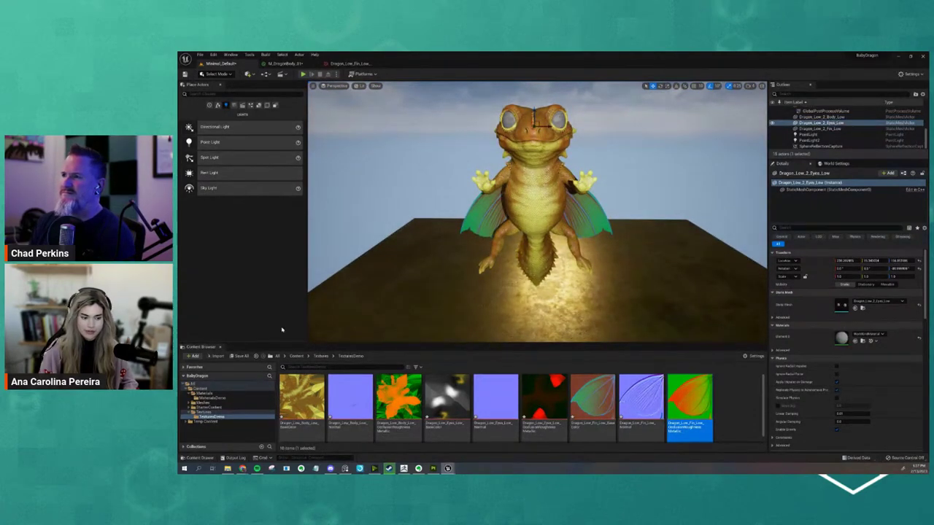
left_click(296, 355)
- Create a new material M_EyeBall_01 in Materials/MaterialsDemo and open it
double_click(295, 393)
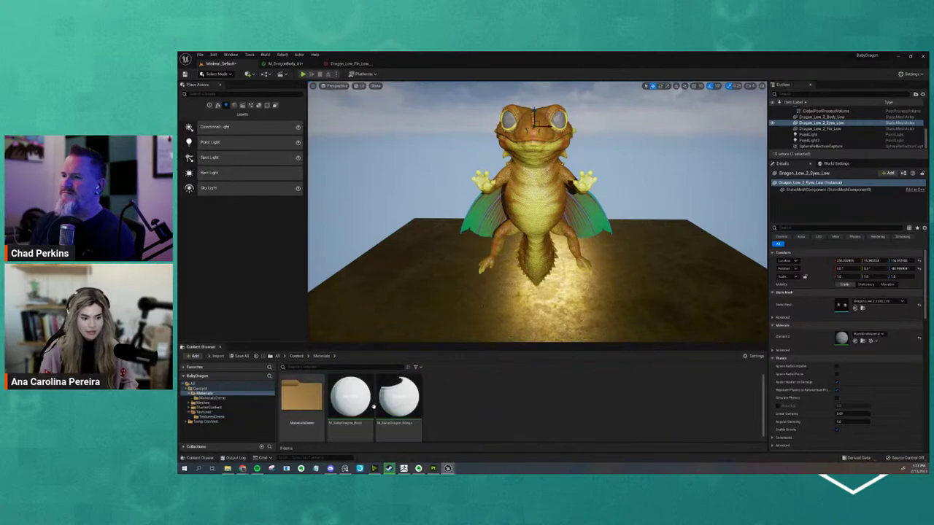
double_click(295, 394)
right_click(436, 388)
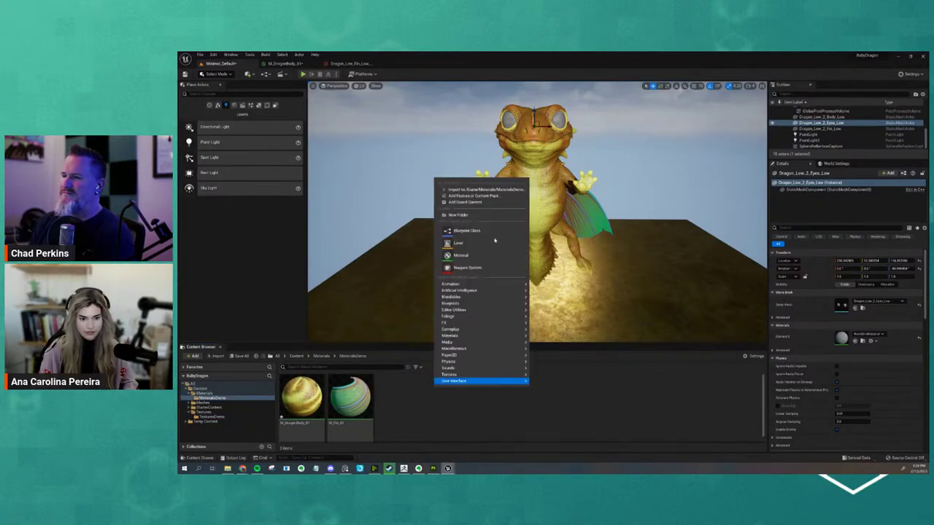
left_click(473, 255)
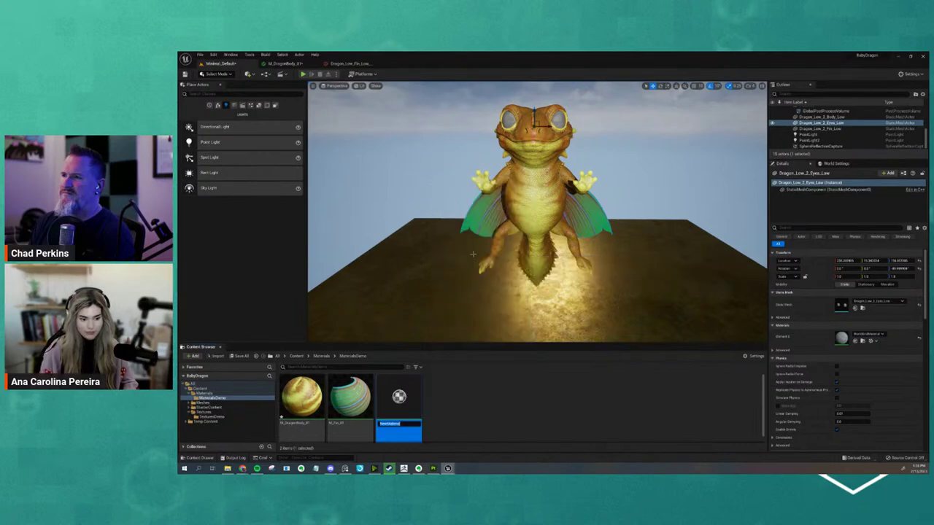
type("M_")
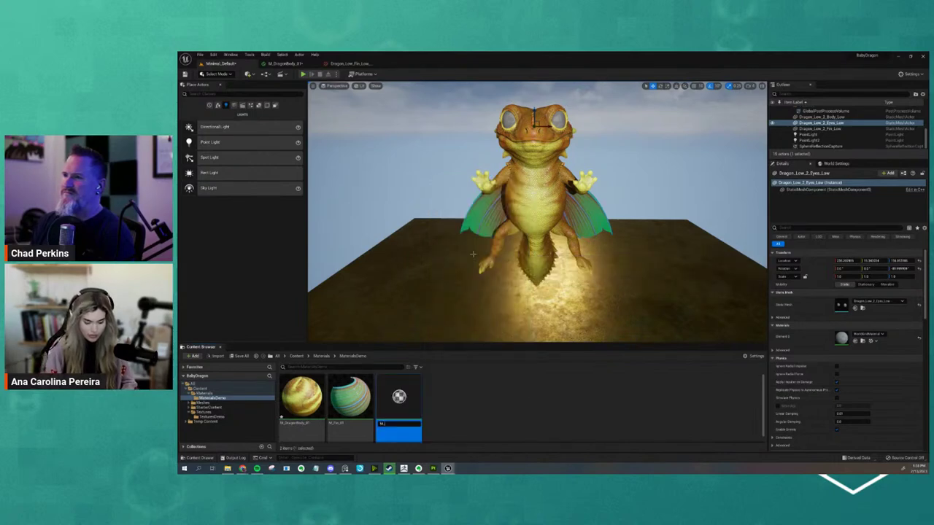
type("Eyeball_0")
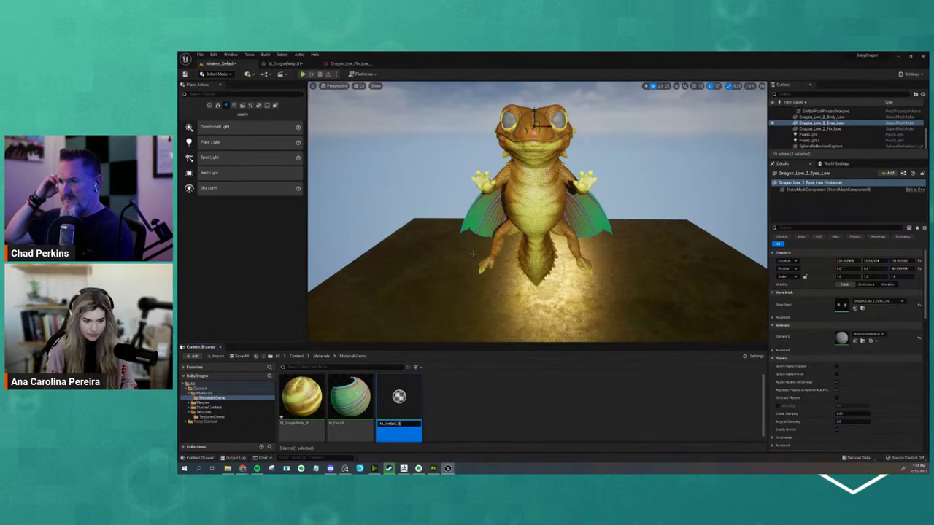
key("Return")
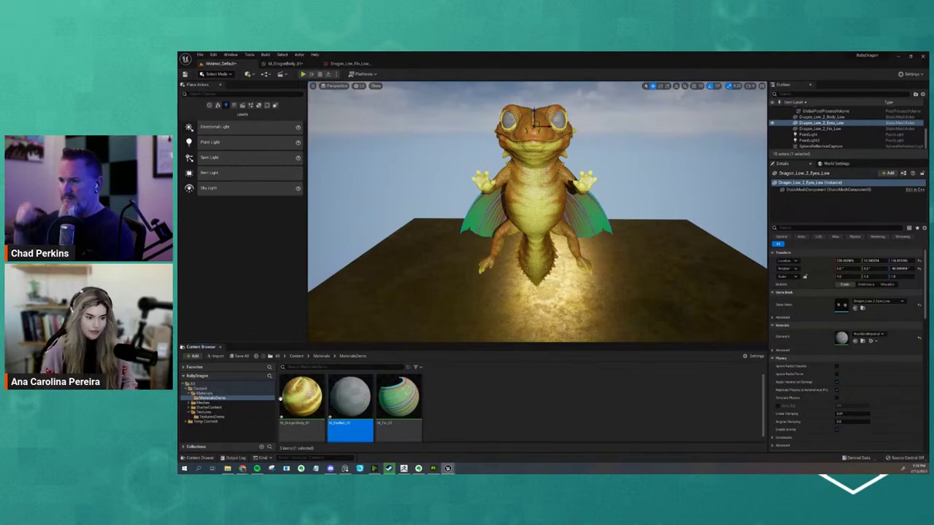
double_click(332, 404)
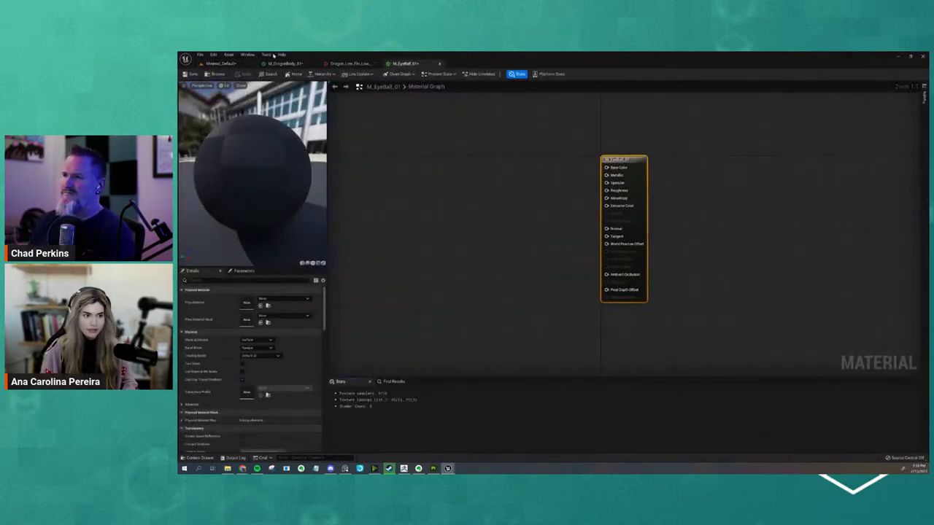
- Browse to Content/Textures/TexturesDemo and float the eyeball material editor as an enlarged window
left_click(223, 63)
left_click(318, 355)
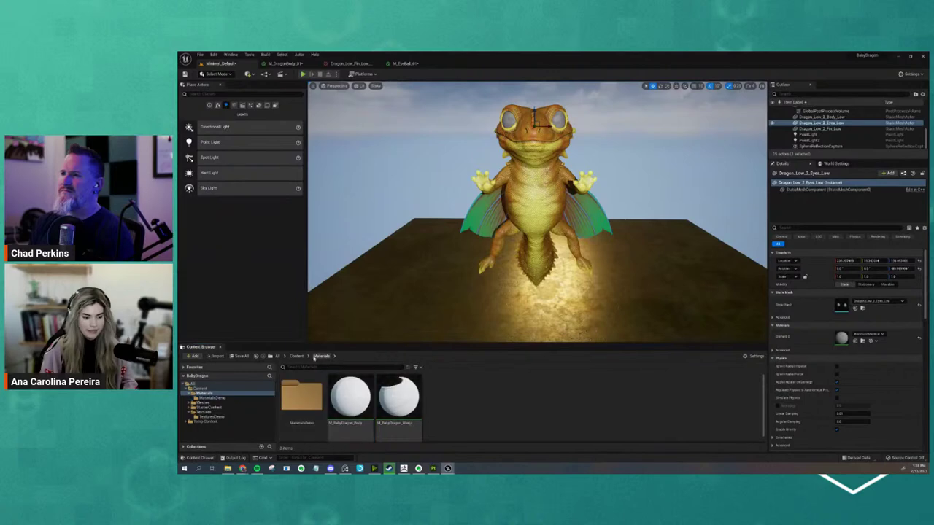
left_click(295, 356)
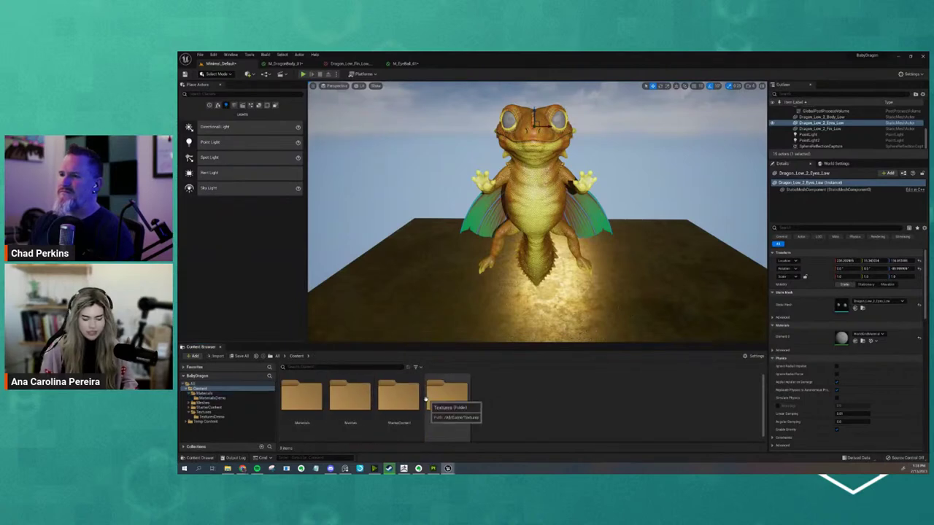
left_click(465, 398)
double_click(466, 399)
double_click(301, 400)
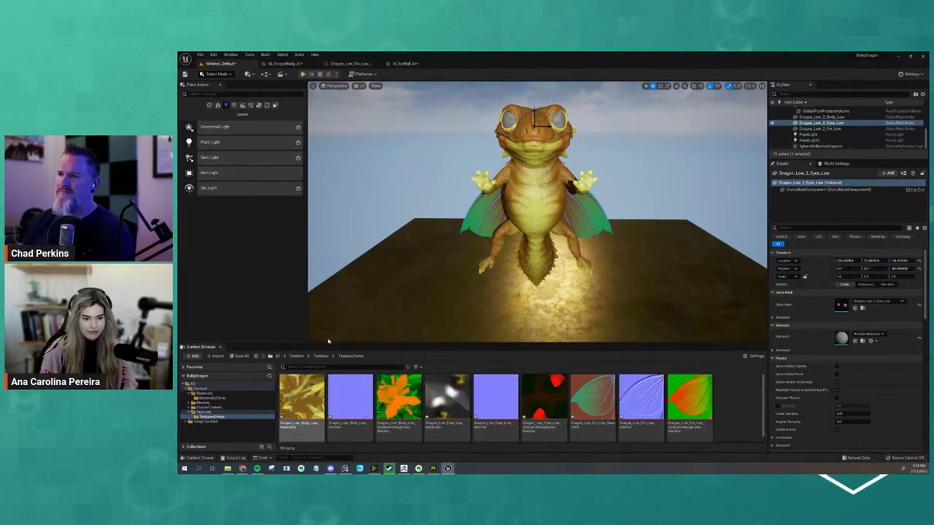
left_click_drag(403, 63, 403, 127)
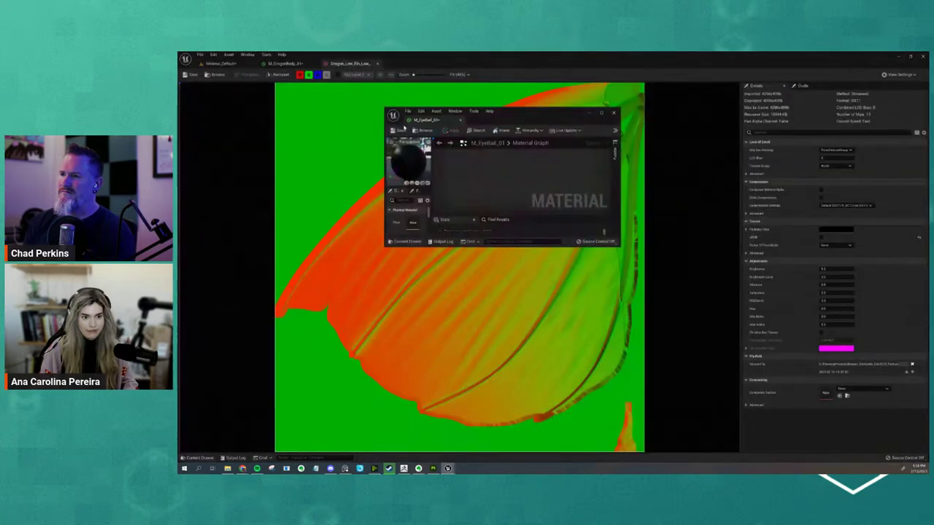
left_click_drag(619, 246, 765, 337)
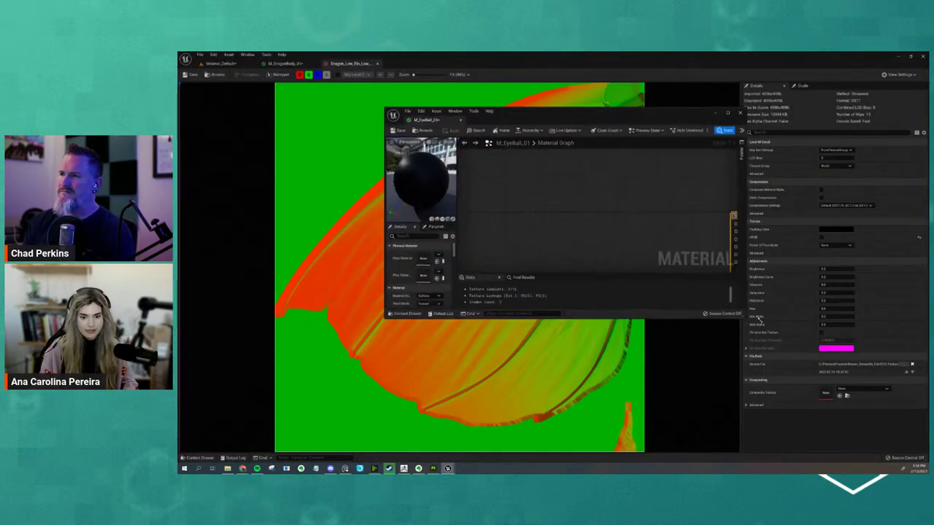
left_click(223, 65)
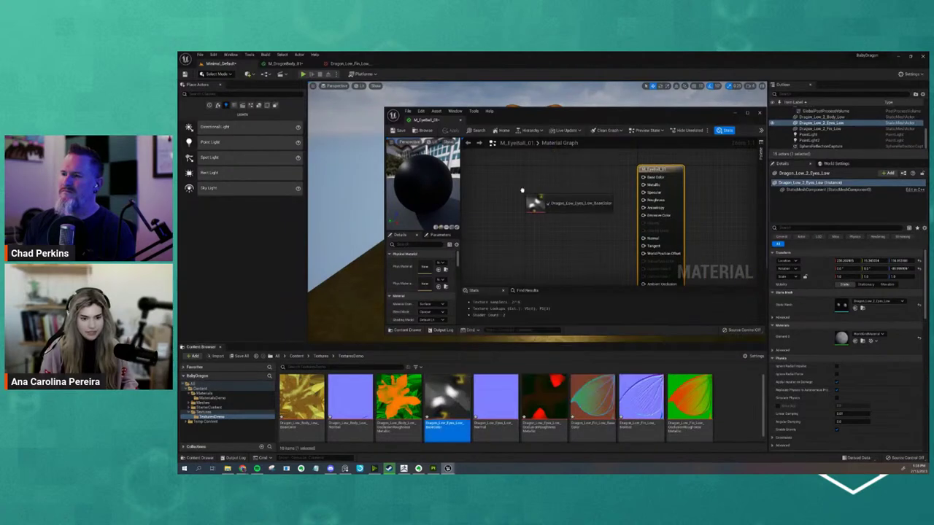
- Add Dragon_Low_Eyes_Low_BaseColor, wire its RGB to Base Color, then apply and save M_EyeBall_01
mouse_move(454, 399)
left_mouse_down()
mouse_move(531, 197)
mouse_move(651, 184)
mouse_move(643, 177)
left_mouse_up()
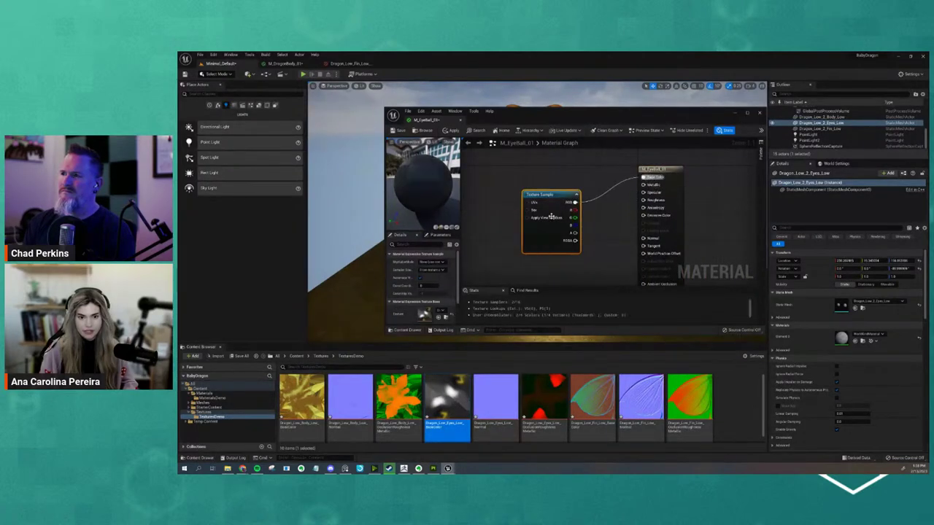
left_click_drag(543, 194, 504, 174)
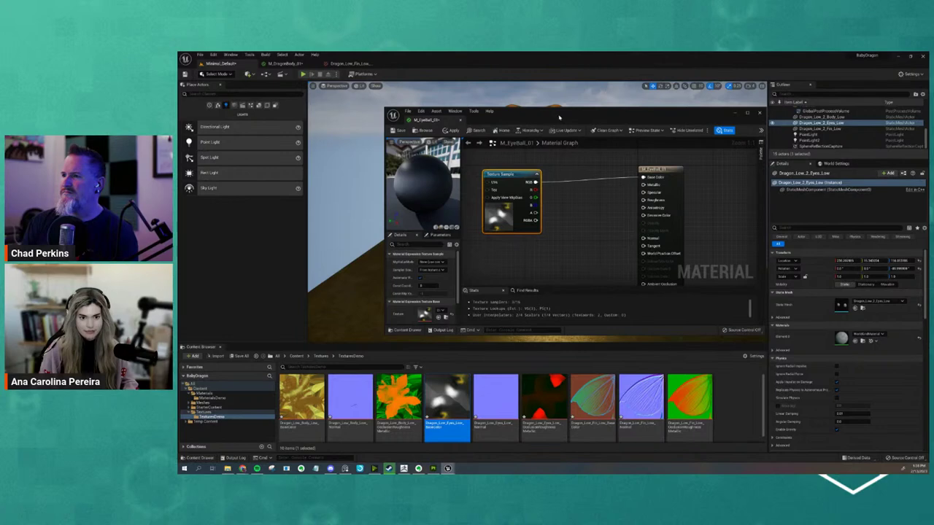
left_click_drag(559, 116, 775, 137)
left_click(672, 152)
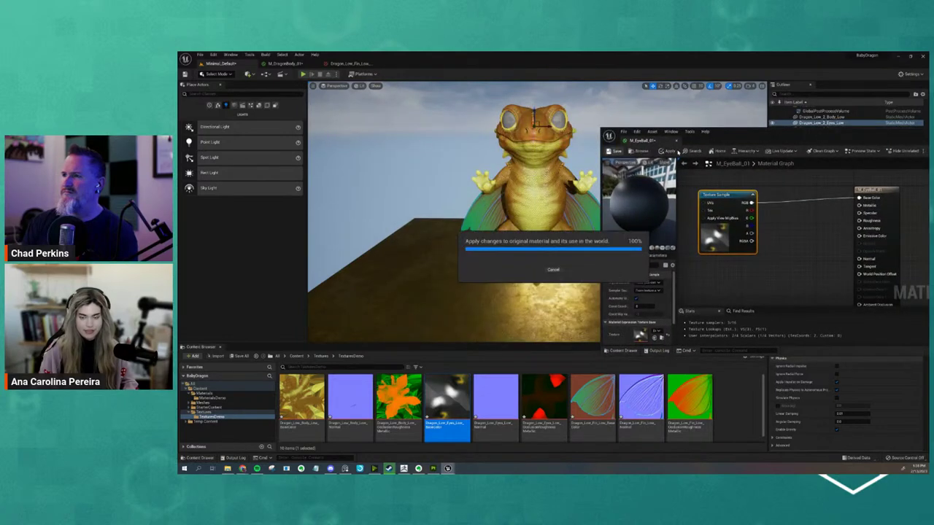
key("ctrl+s")
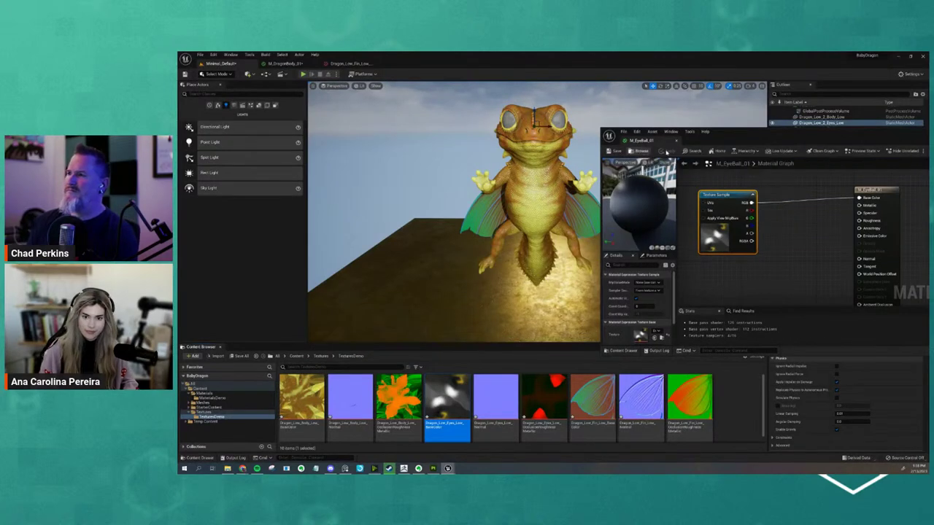
- Tidy the eyeball graph and editor window beside the dragon, then switch to Substance 3D Painter
left_click(641, 151)
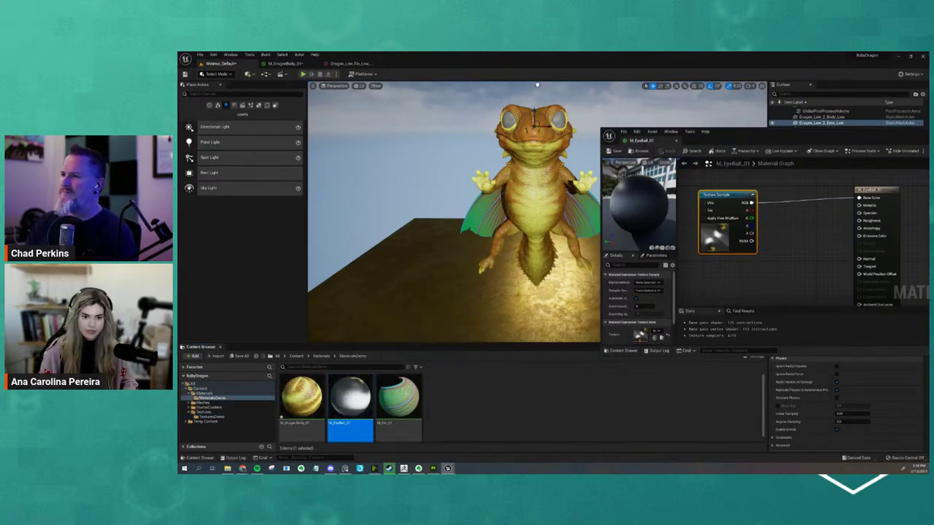
left_click_drag(534, 119, 529, 205, "alt")
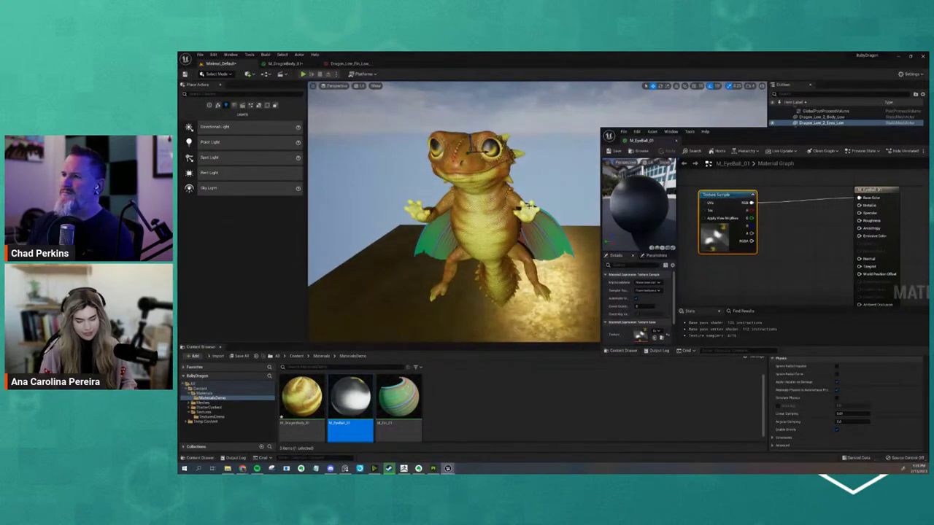
left_click_drag(530, 205, 510, 212, "alt")
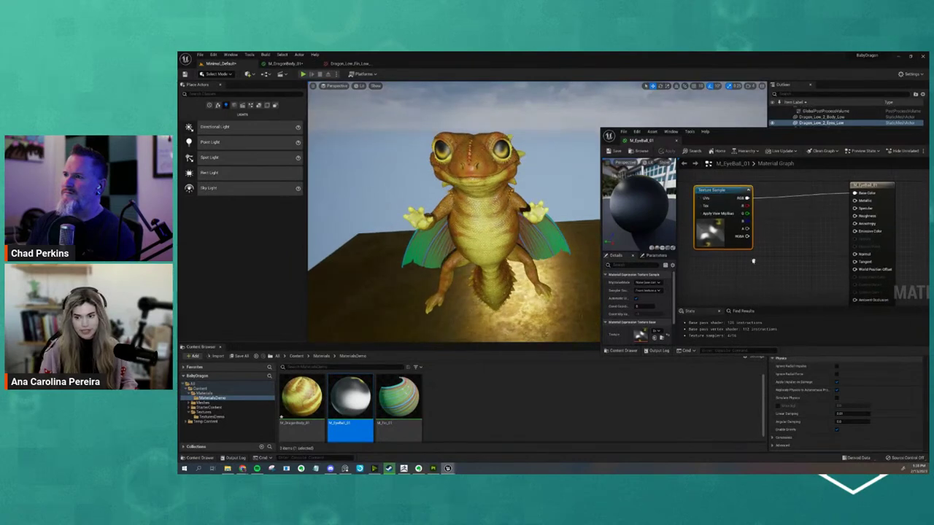
right_click_drag(753, 260, 742, 244)
left_click_drag(711, 175, 747, 173)
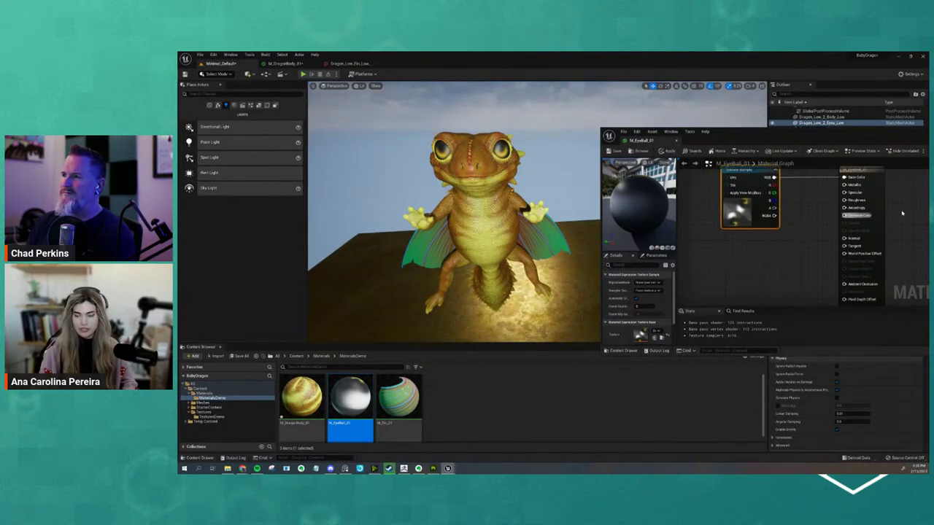
left_click(776, 226)
right_click_drag(776, 226, 769, 248)
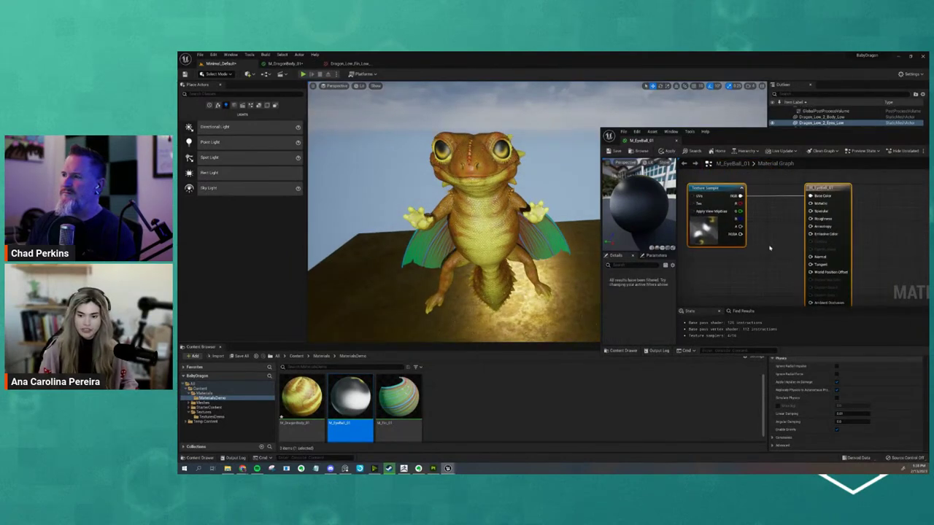
left_click_drag(729, 132, 659, 92)
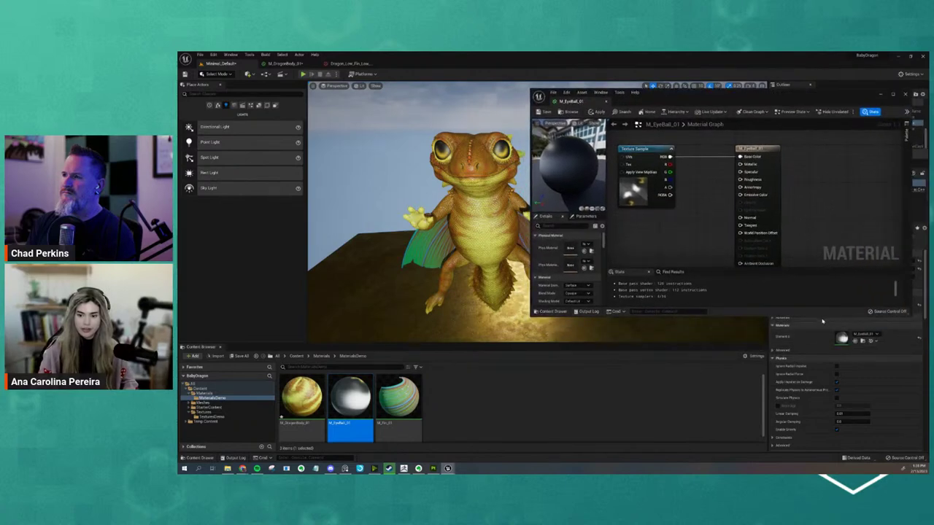
left_click_drag(821, 316, 821, 377)
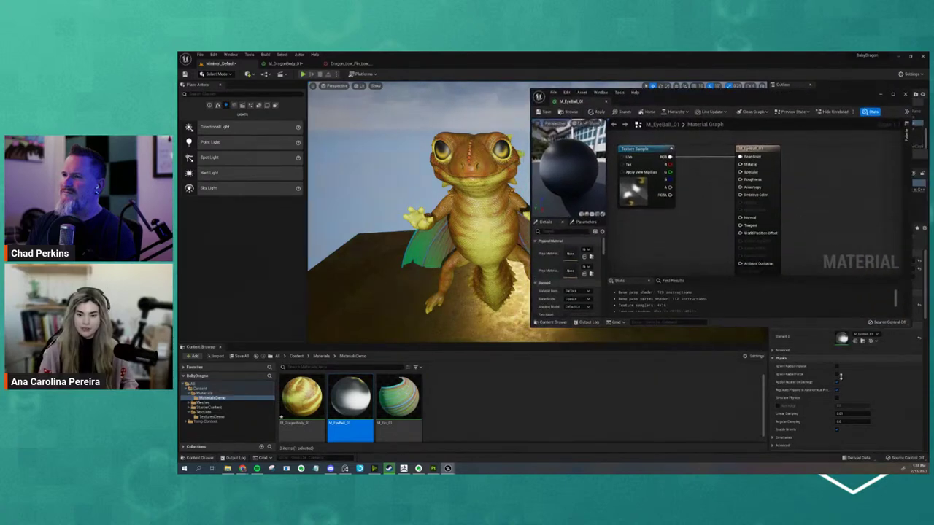
left_click(433, 469)
left_click(707, 148)
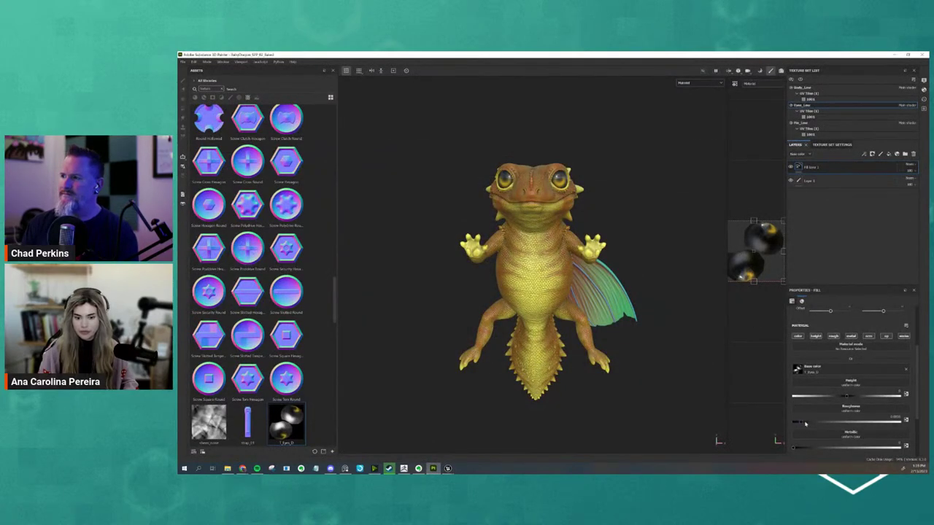
- Read the eye fill layer's Roughness value in Substance Painter, then return to Unreal Engine
left_click_drag(800, 420, 878, 422)
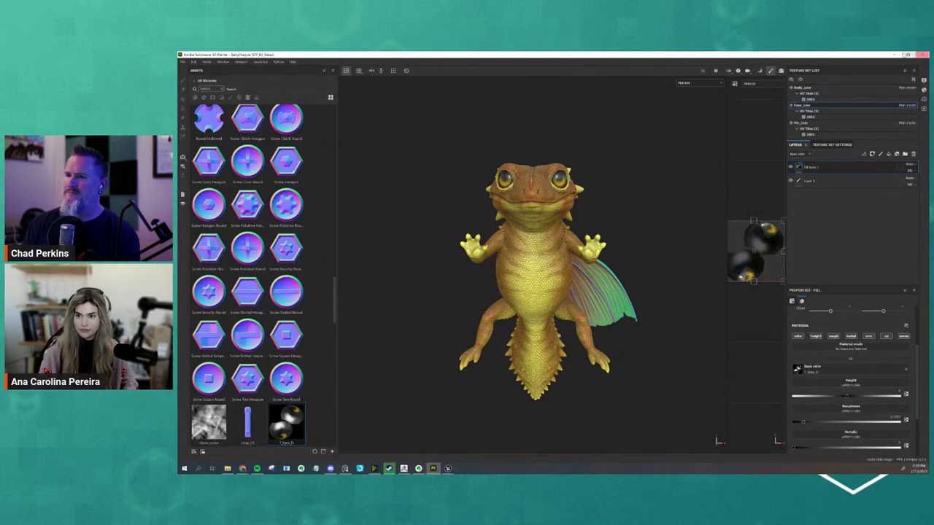
left_click(894, 55)
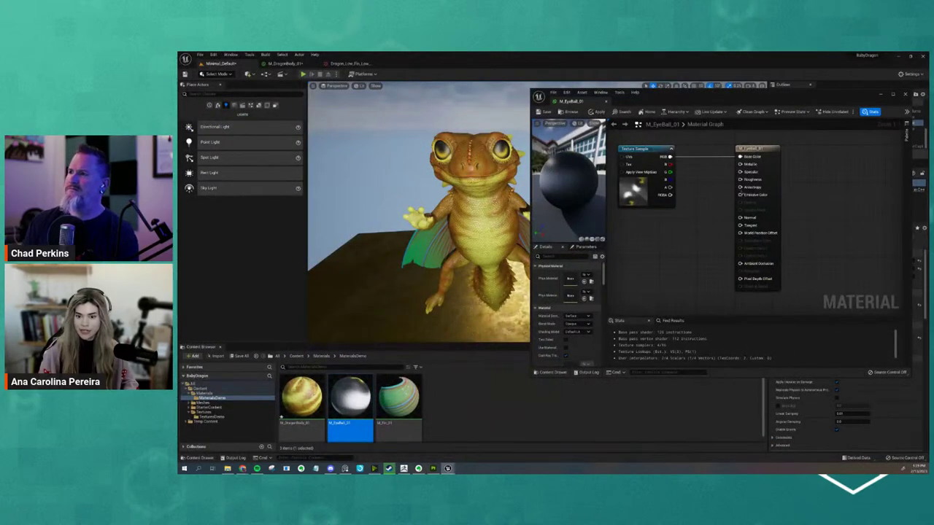
- Add a constant node to M_EyeBall_01 and connect it to Roughness
left_click(661, 227)
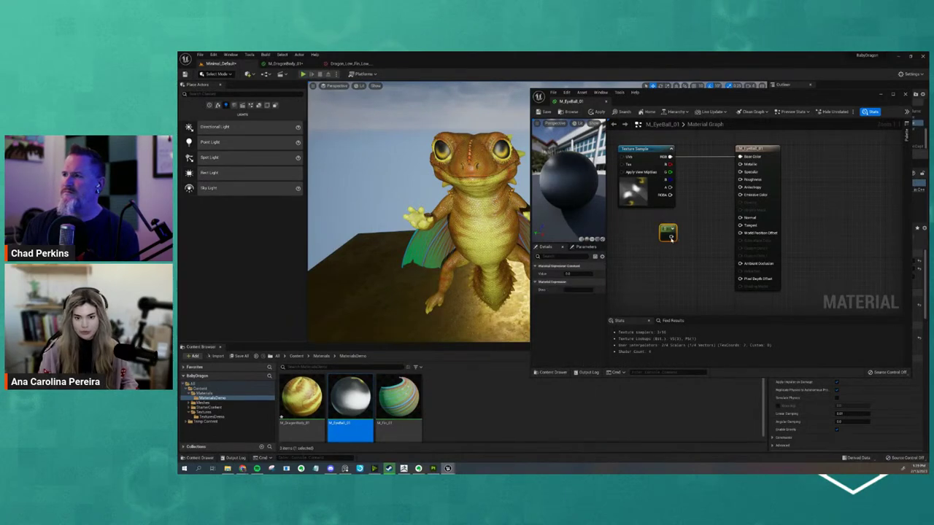
left_click_drag(670, 237, 714, 213)
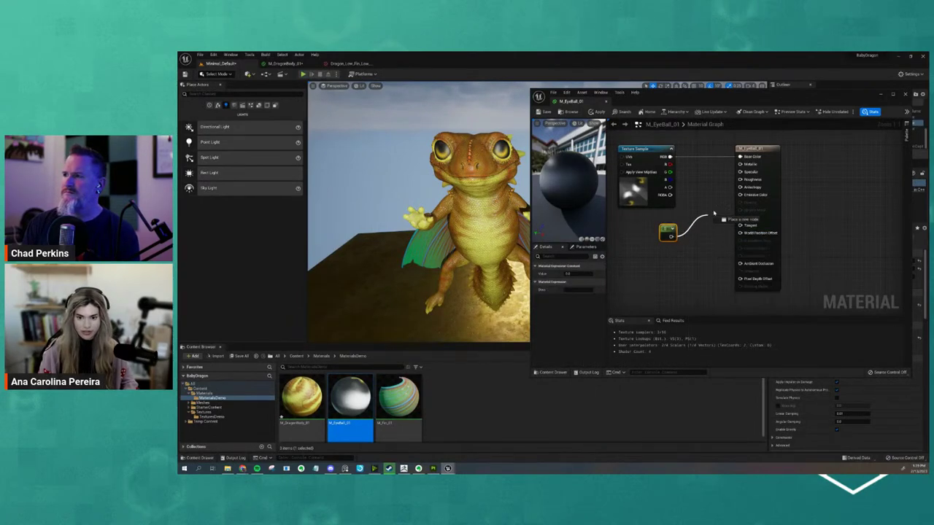
left_click_drag(714, 213, 740, 179)
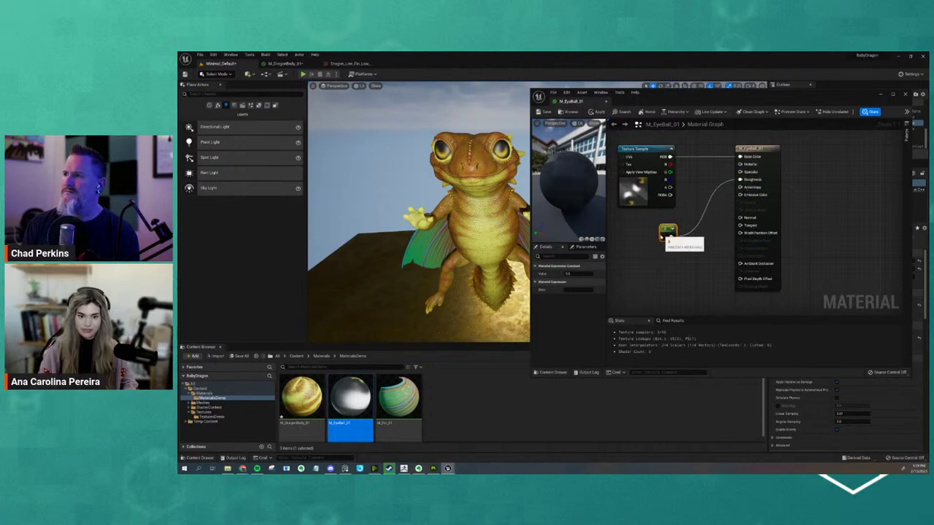
left_click_drag(666, 235, 661, 231)
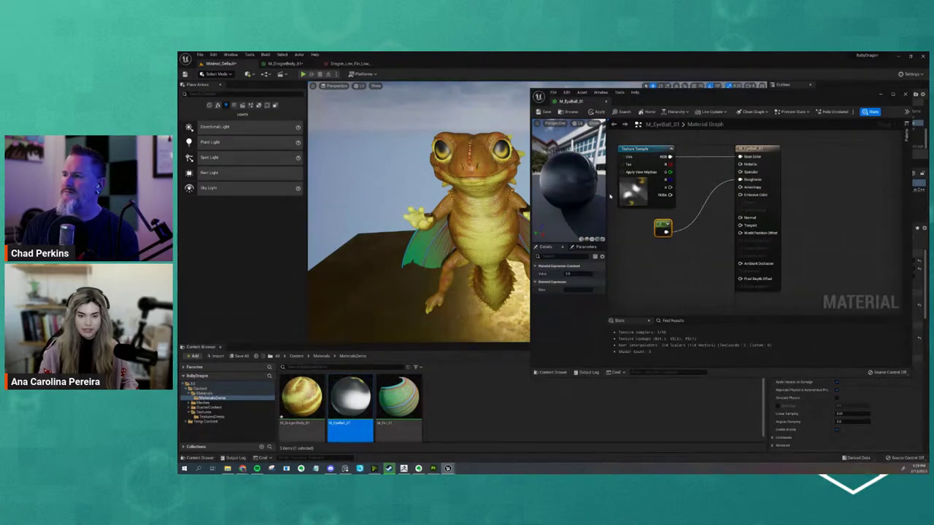
- Apply the eyeball material, inspect the dragon's glossier eyes in the viewport, then minimize the editor
left_click_drag(584, 204, 563, 176)
left_click(546, 112)
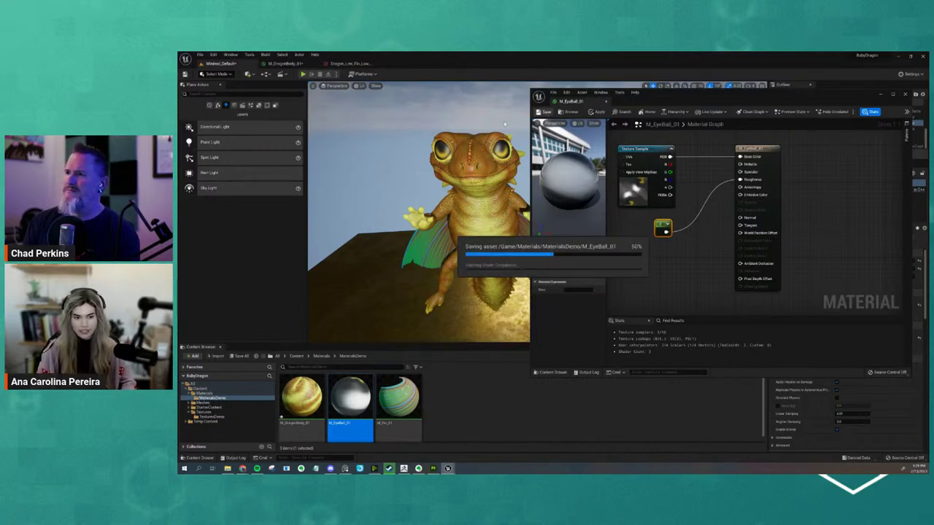
mouse_move(433, 198)
left_mouse_down("alt")
mouse_move(510, 228)
mouse_move(487, 220)
left_mouse_up("alt")
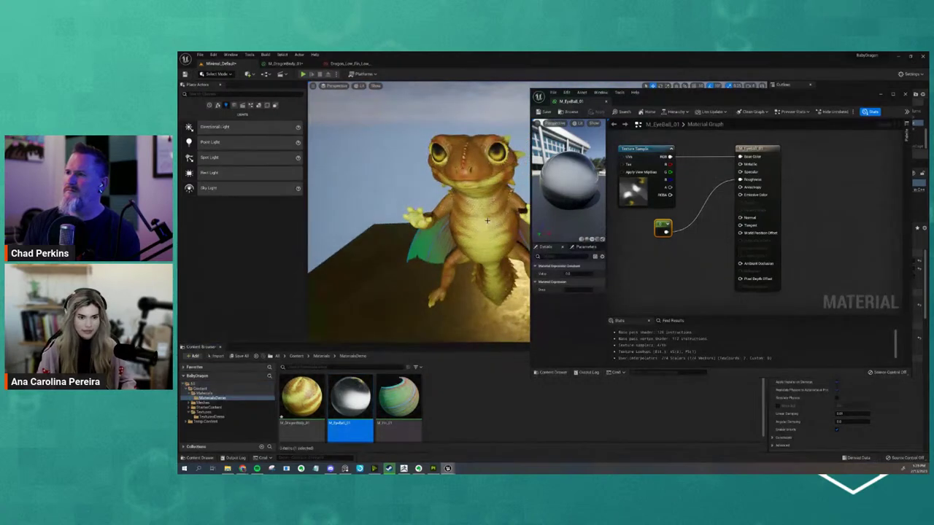
scroll(488, 221, "down", 3)
mouse_move(487, 220)
left_mouse_down("alt")
mouse_move(496, 237)
mouse_move(467, 231)
left_mouse_up("alt")
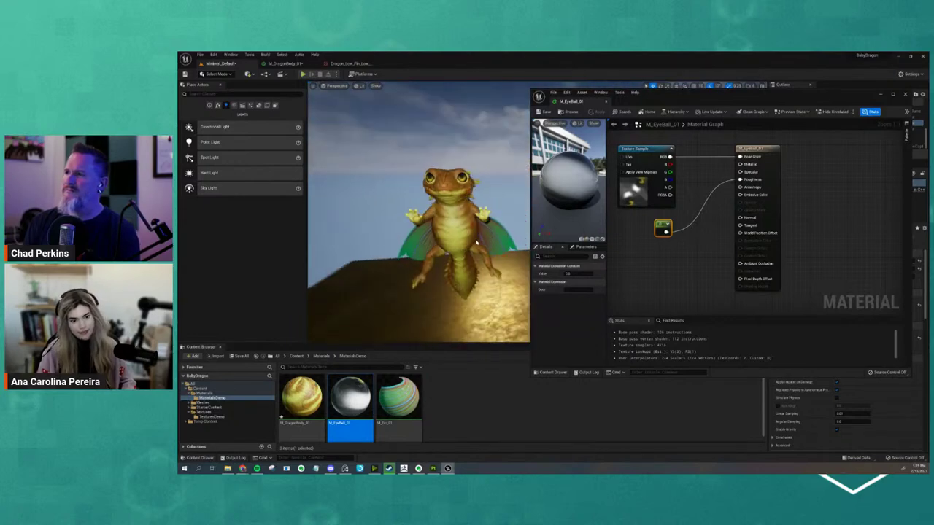
left_click(881, 94)
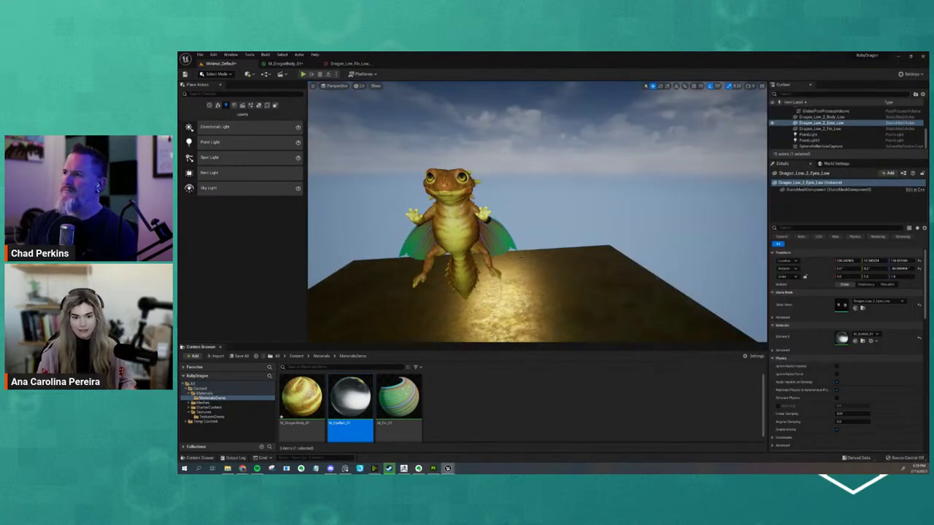
- Save all modified dragon assets with Save All and Save Selected
mouse_move(482, 241)
left_mouse_down("alt")
mouse_move(502, 267)
mouse_move(542, 267)
left_mouse_up("alt")
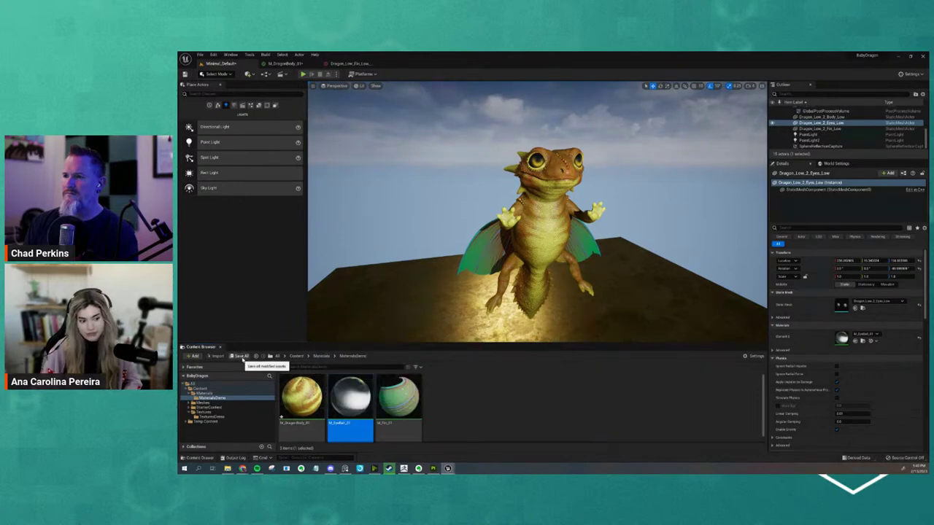
left_click(242, 356)
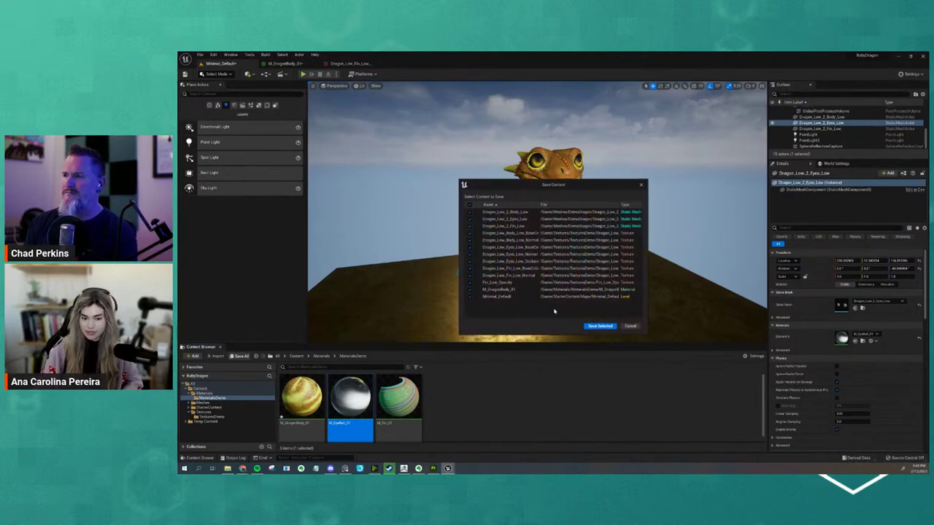
left_click(600, 326)
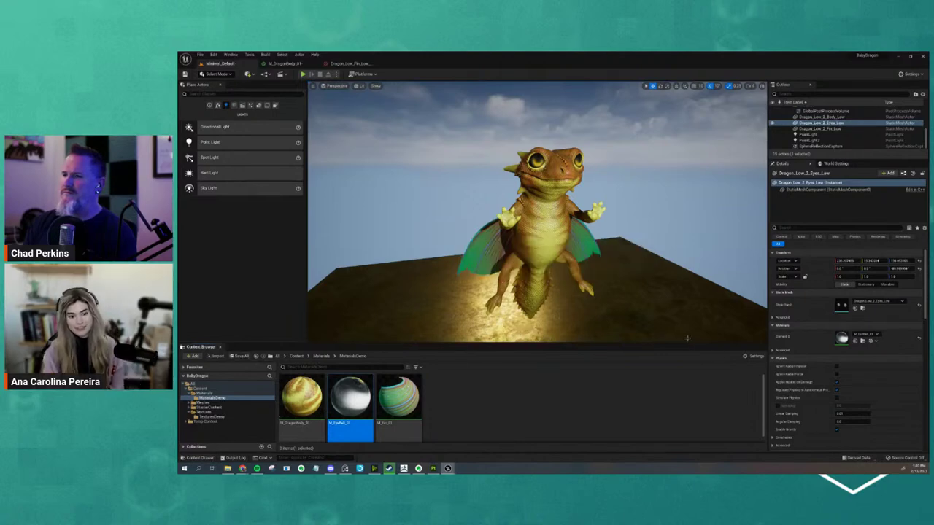
- Orbit around the dragon, then open M_Fin_01 in an editor over the left half
left_click_drag(631, 242, 444, 248, "alt")
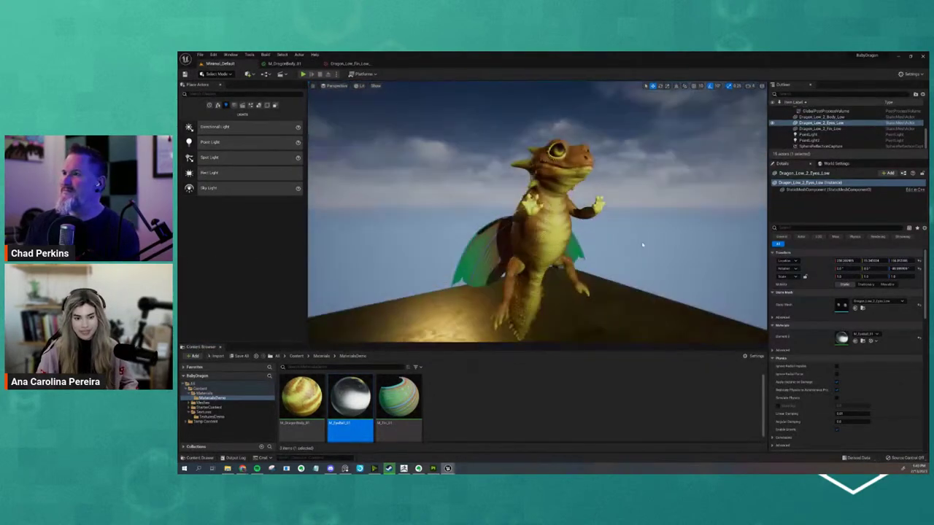
left_click_drag(445, 248, 513, 349, "alt")
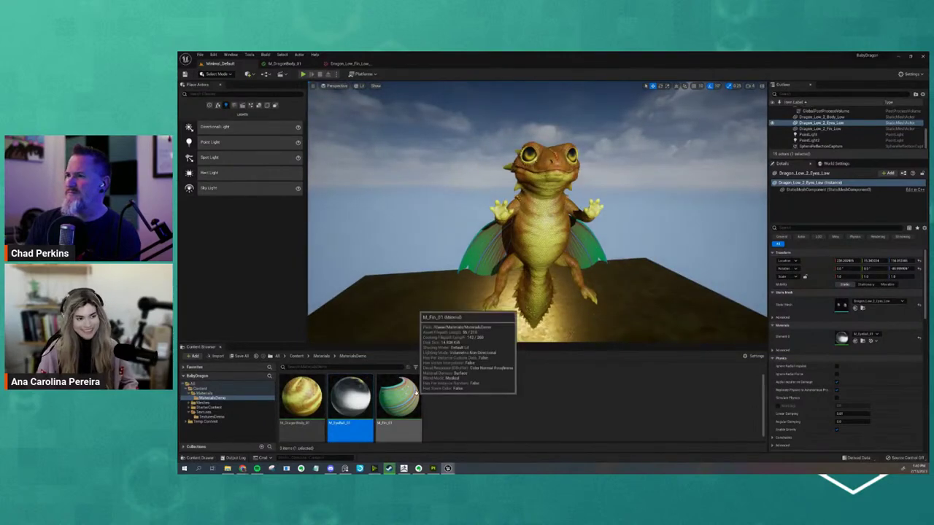
left_click(416, 394)
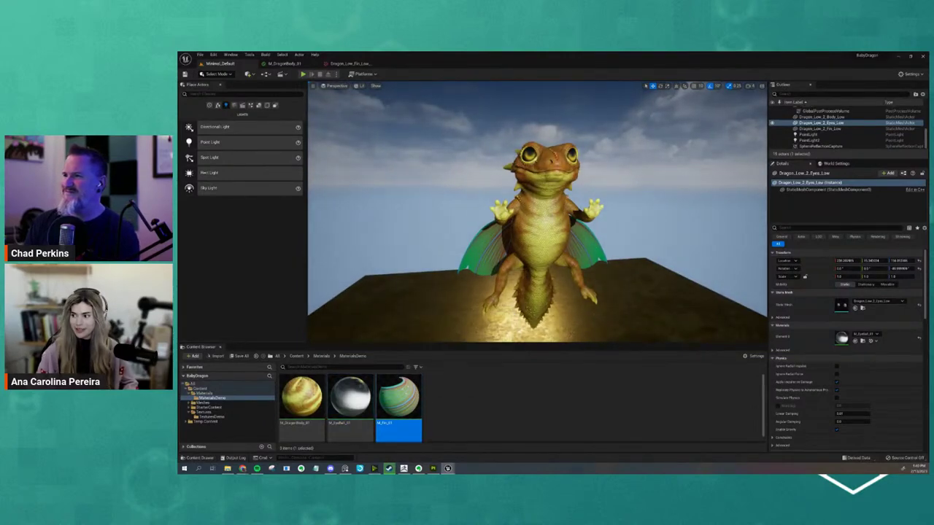
left_click_drag(639, 137, 305, 97)
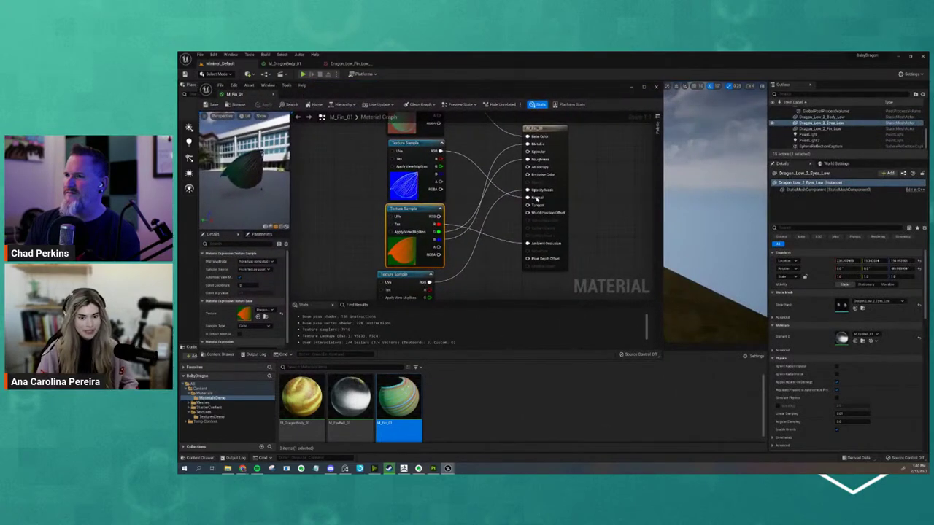
- Tick Two Sided on M_Fin_01, apply it, and orbit the dragon to check the fins
left_click(541, 151)
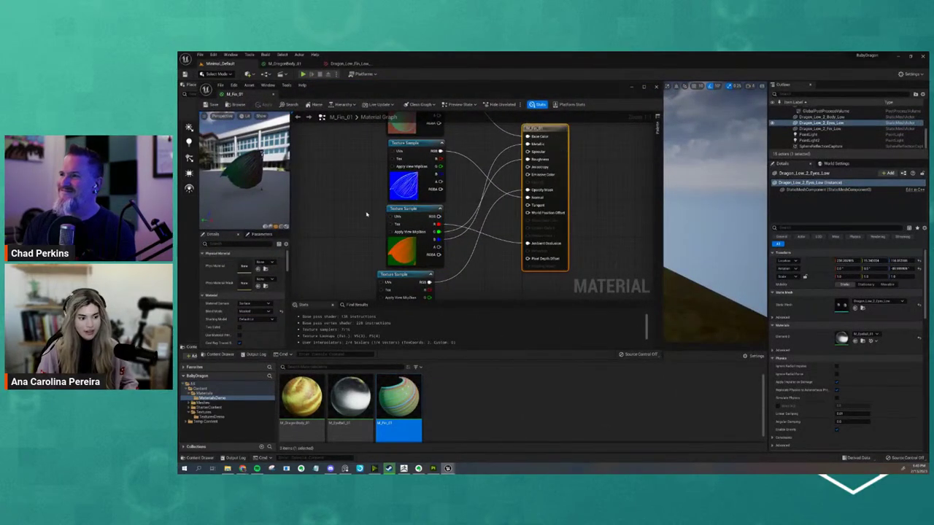
left_click(239, 330)
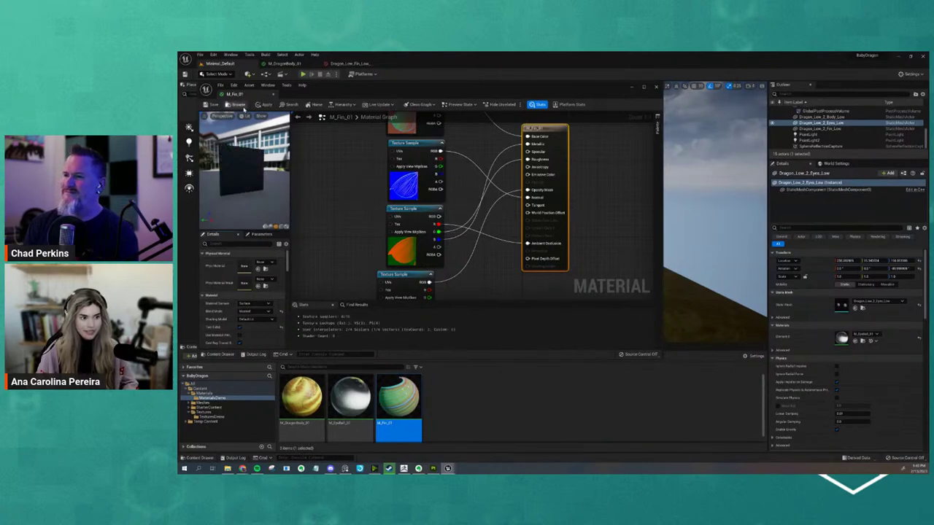
left_click(267, 105)
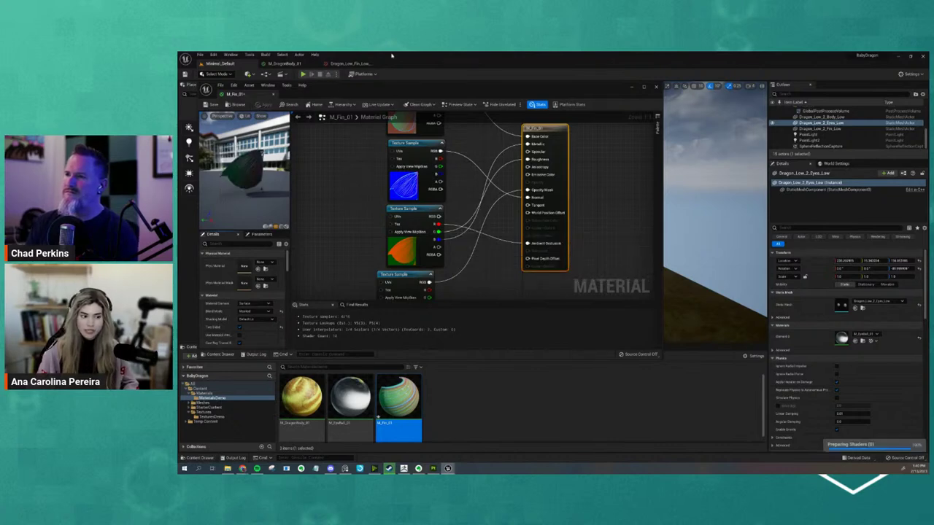
mouse_move(364, 88)
left_mouse_down()
mouse_move(469, 305)
mouse_move(469, 325)
left_mouse_up()
left_click_drag(467, 241, 367, 230, "alt")
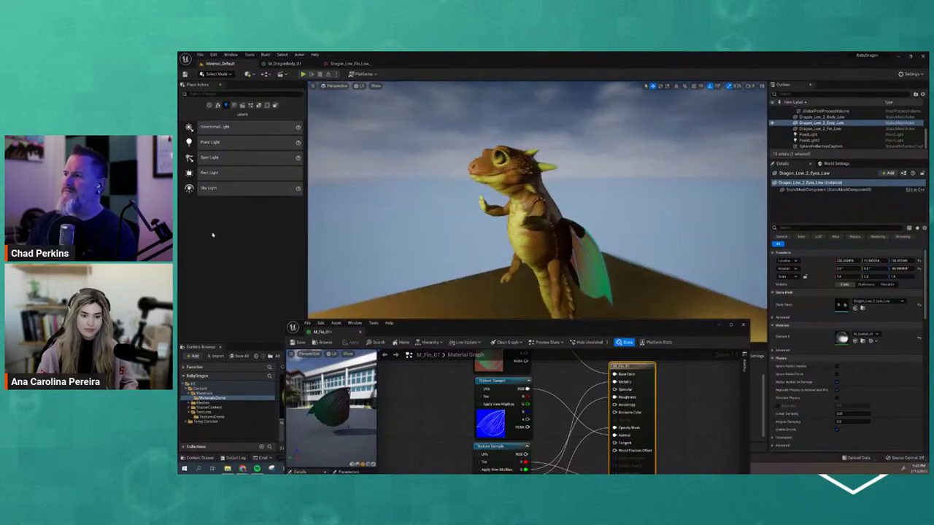
mouse_move(367, 230)
left_mouse_down("alt")
mouse_move(308, 240)
mouse_move(708, 276)
left_mouse_up("alt")
mouse_move(645, 328)
left_mouse_down()
mouse_move(570, 337)
mouse_move(625, 141)
left_mouse_up()
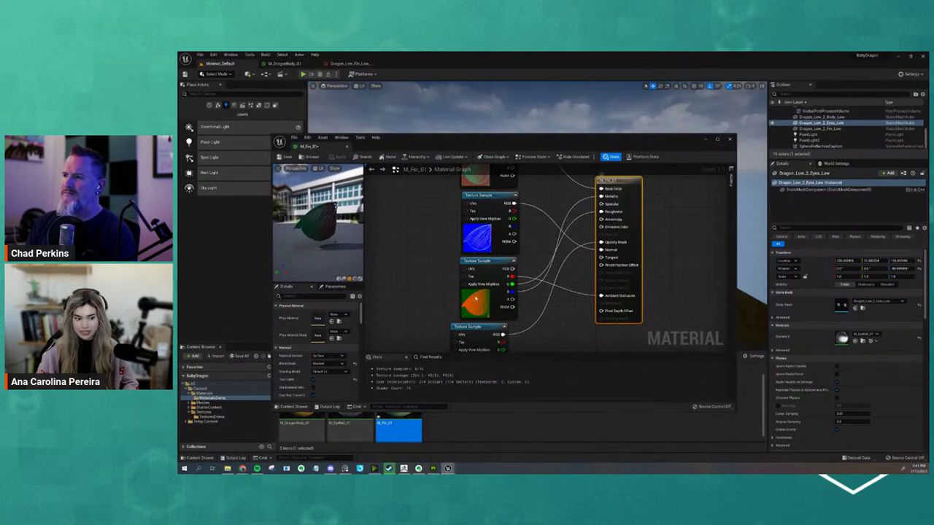
- Set the fin Blend Mode to Translucent and wire the leaf mask texture into the result node
left_click(346, 363)
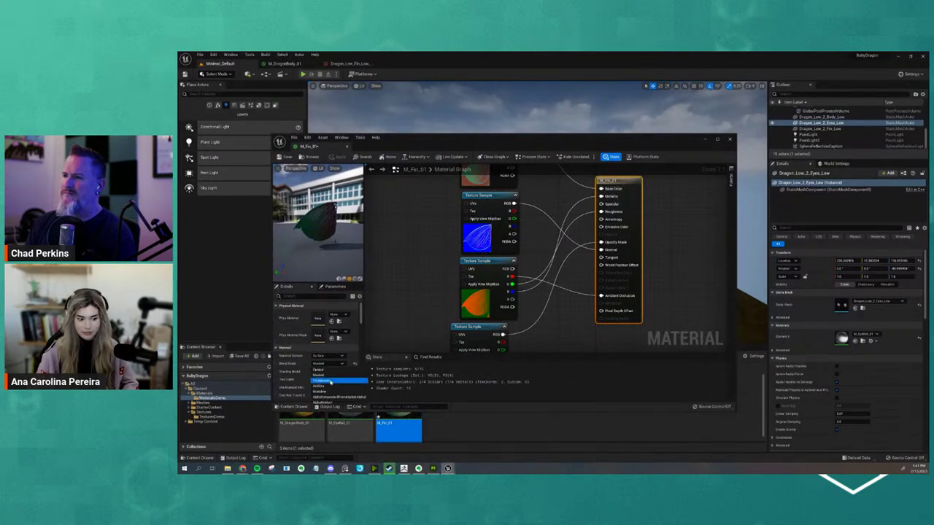
left_click(330, 381)
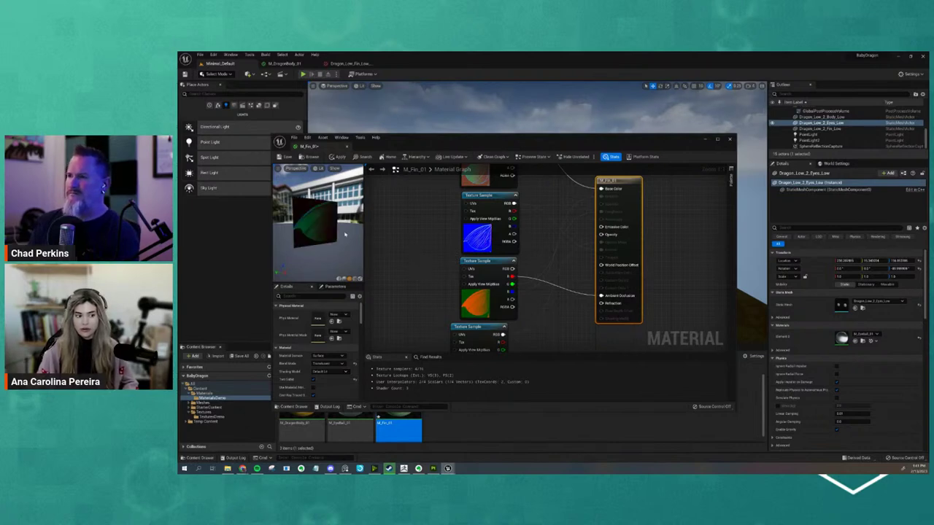
right_click_drag(543, 313, 538, 298)
mouse_move(496, 318)
left_mouse_down()
mouse_move(605, 287)
mouse_move(595, 218)
left_mouse_up()
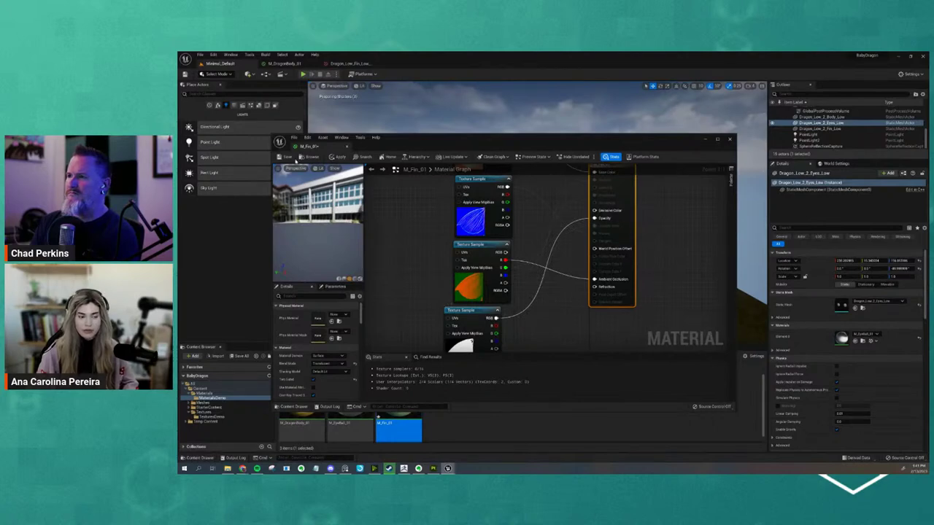
- Move the editor aside and orbit to view the see-through fins from three-quarter and front
left_click_drag(391, 145, 373, 299)
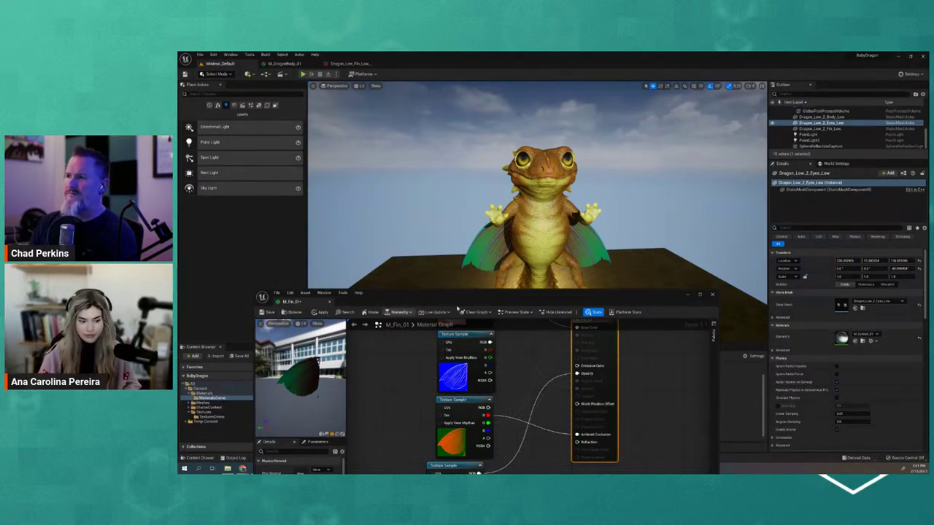
left_click_drag(509, 301, 522, 303)
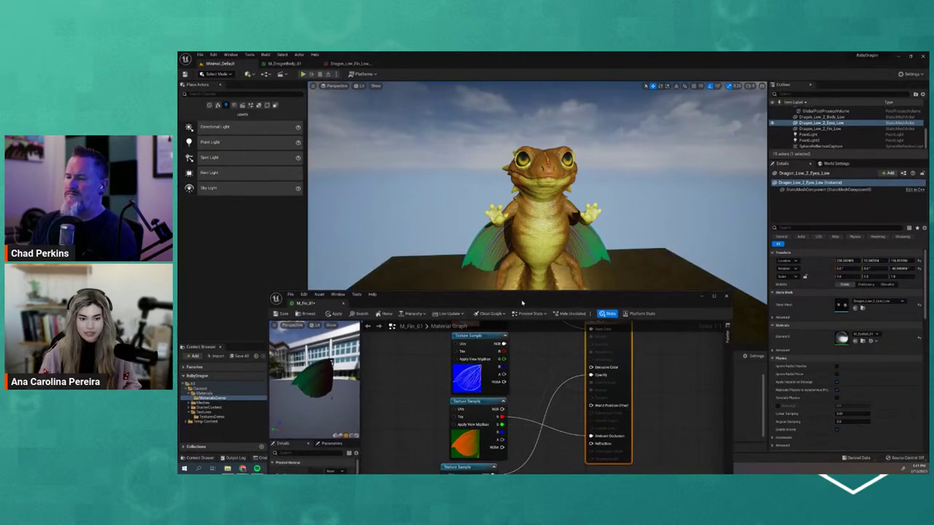
left_click_drag(582, 256, 540, 257, "alt")
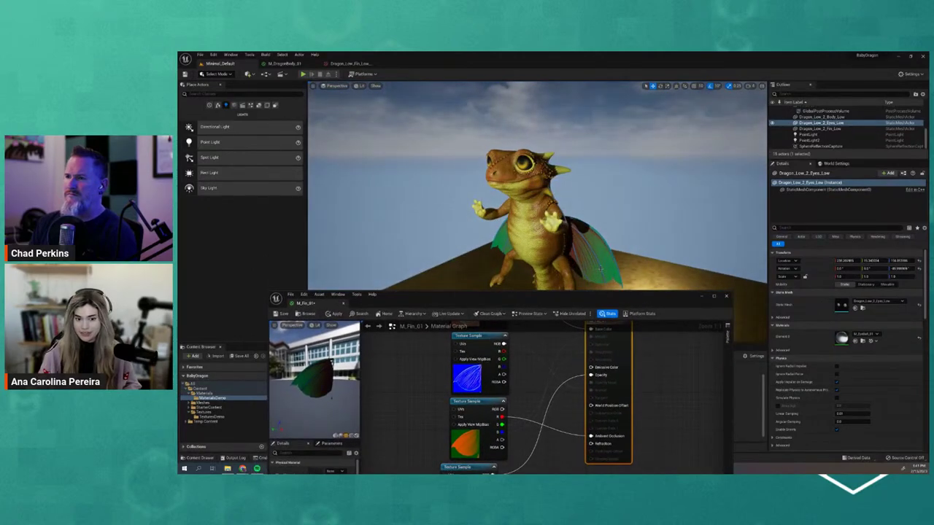
left_click_drag(660, 265, 615, 252, "alt")
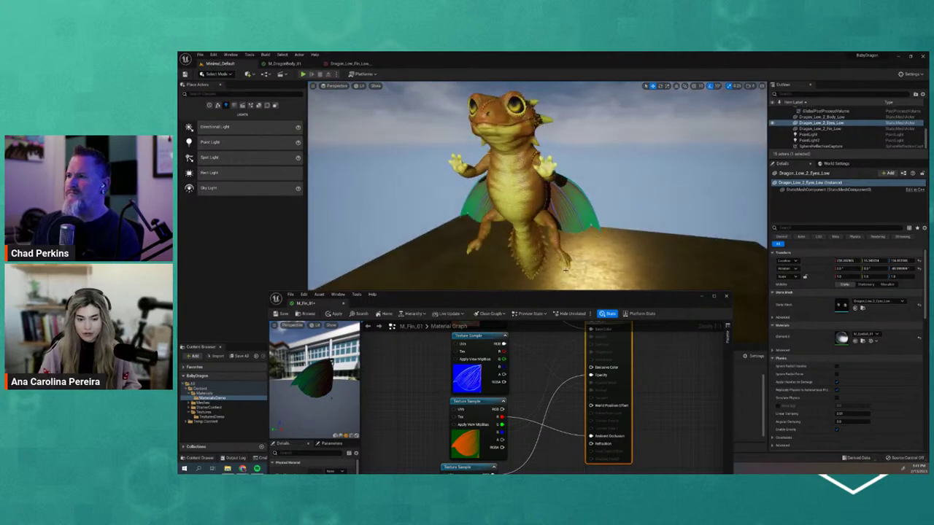
left_click_drag(565, 295, 544, 185)
- Add a Multiply node from the white leaf mask texture's colour output
scroll(484, 372, "up", 2)
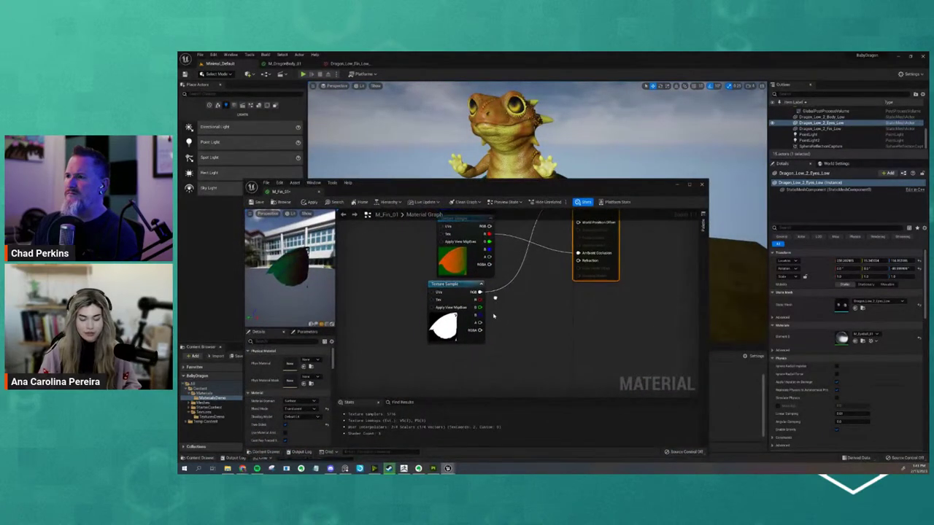
left_click(478, 335)
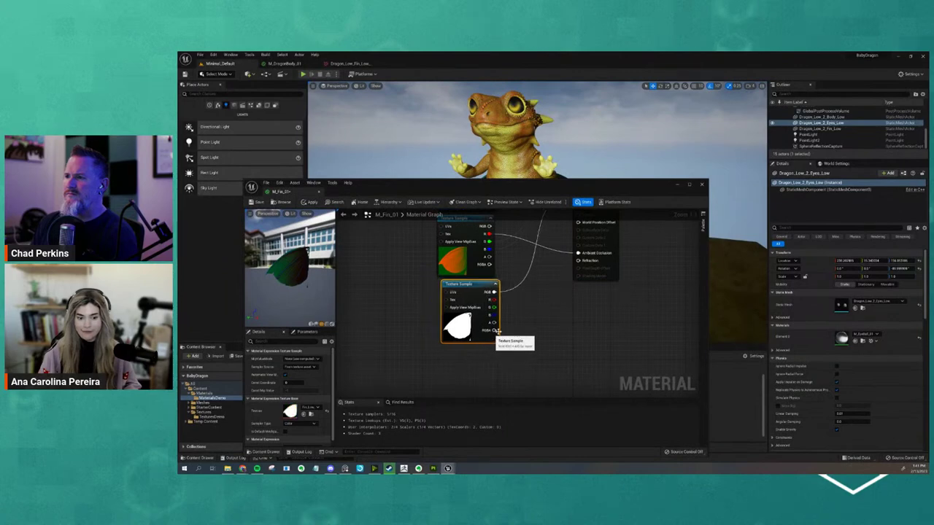
left_click(535, 321)
mouse_move(535, 321)
right_mouse_down()
mouse_move(552, 392)
mouse_move(554, 312)
mouse_move(513, 343)
right_mouse_up()
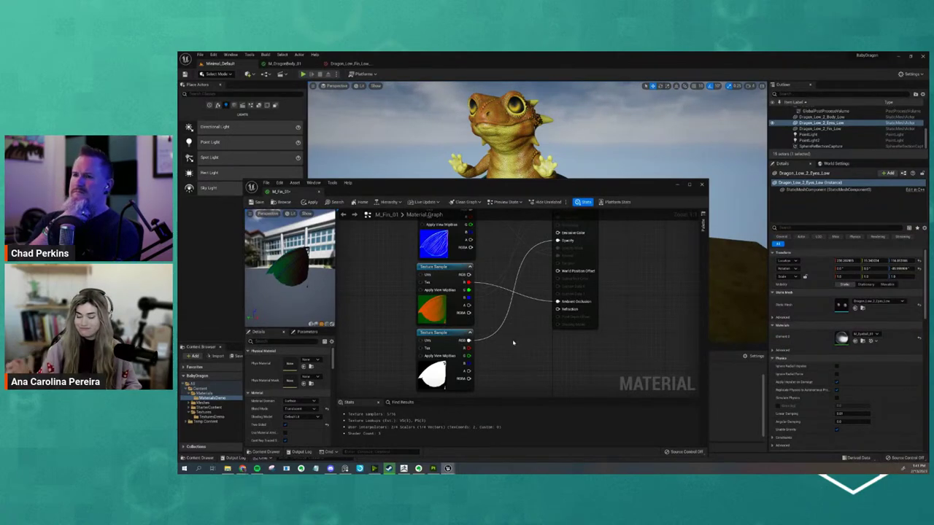
left_click_drag(469, 340, 496, 344)
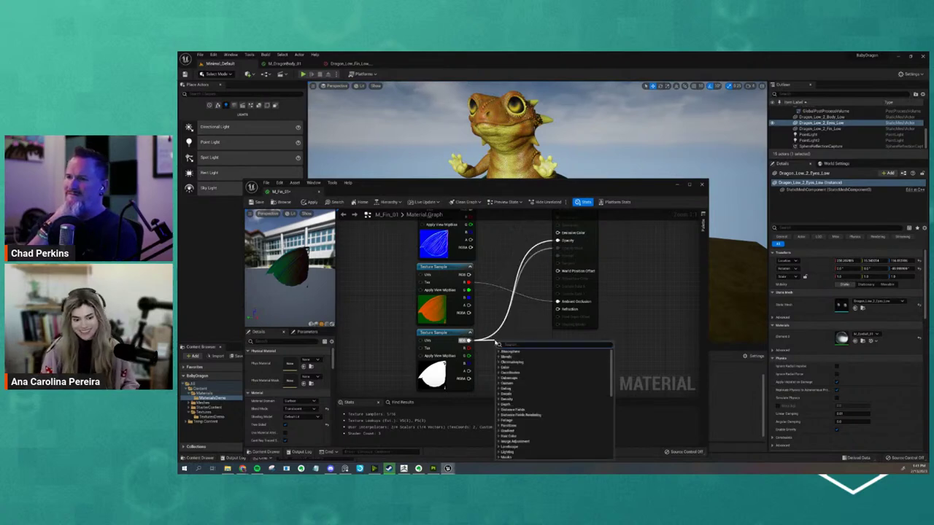
type("multi")
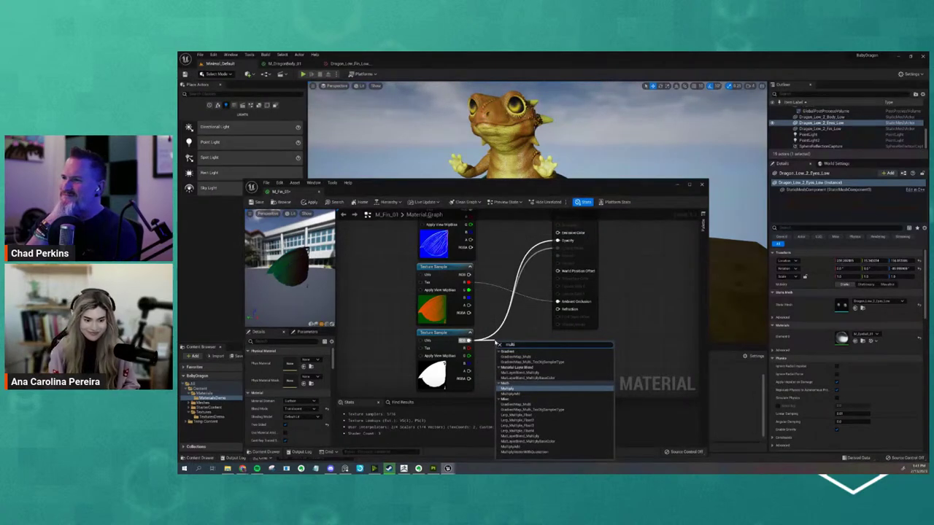
key("Return")
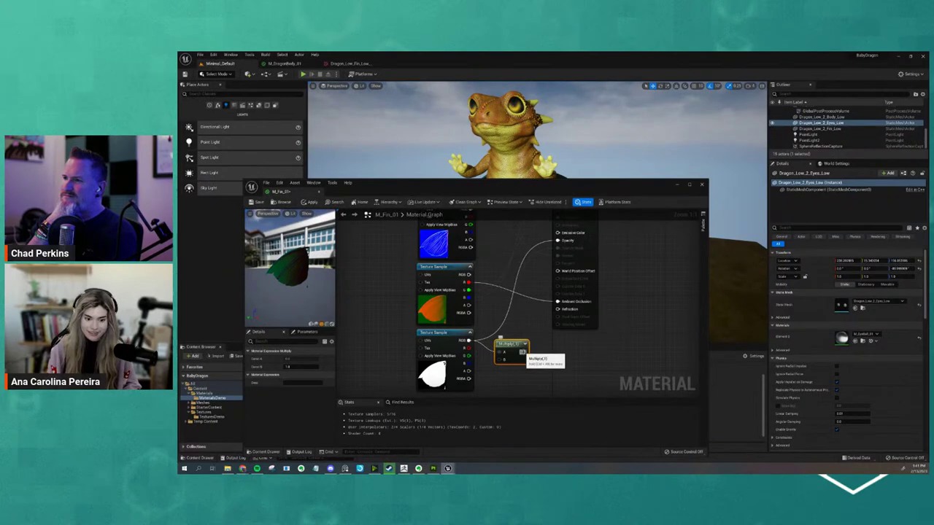
- Wire the Multiply into Opacity, edit its second constant, and apply the fin material
left_click_drag(523, 352, 557, 240)
left_click_drag(503, 342, 500, 333)
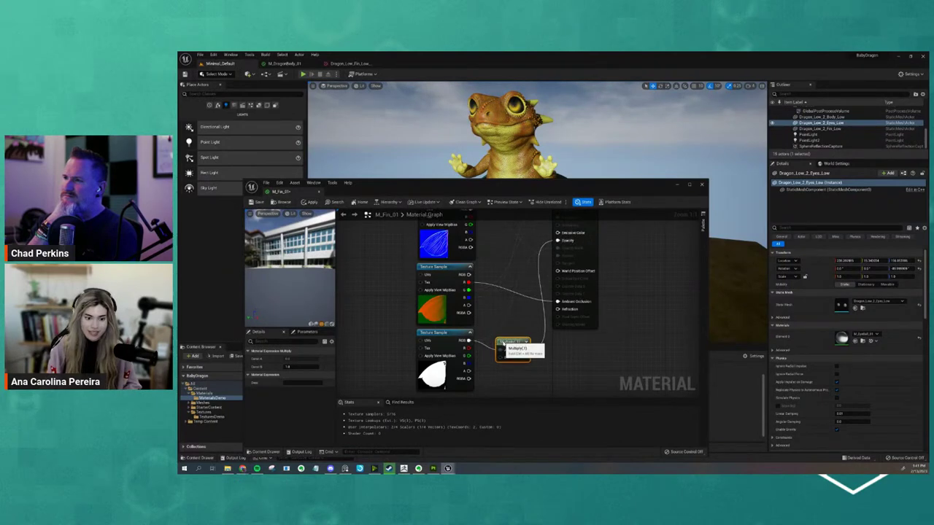
left_click(298, 366)
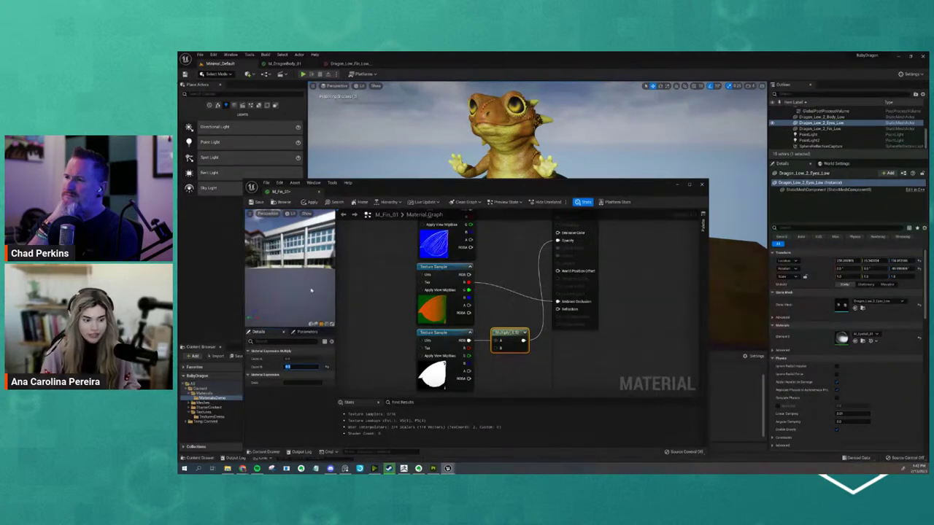
left_click(310, 202)
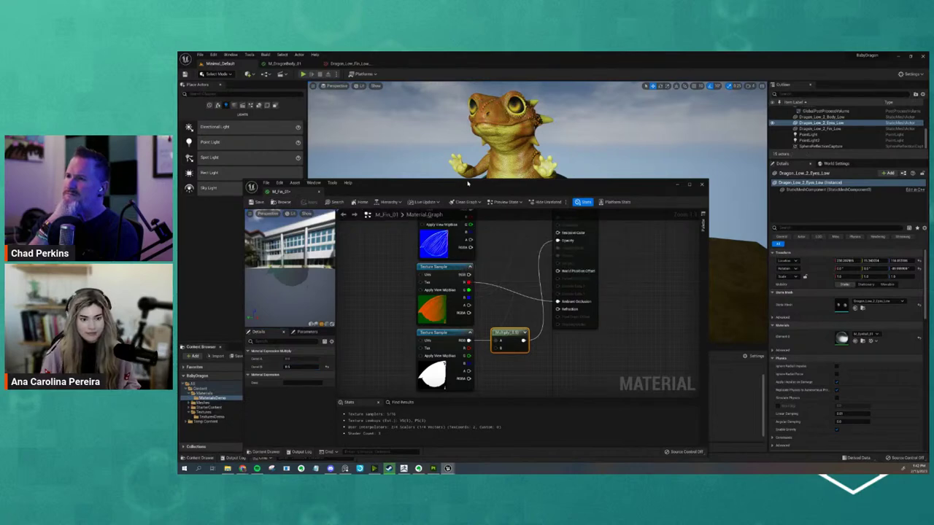
- Edit the Multiply node's B constant and re-apply M_Fin_01 to the level
left_click_drag(459, 183, 460, 240)
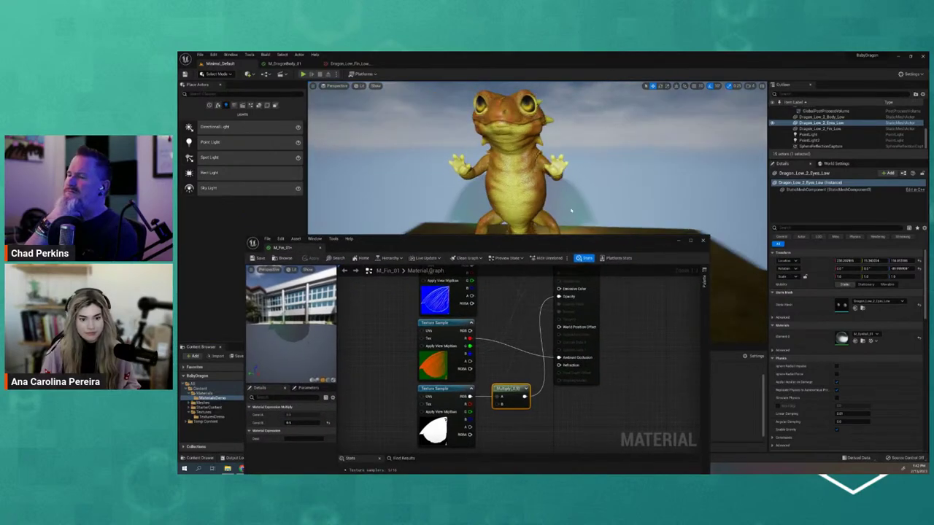
mouse_move(555, 208)
left_mouse_down("alt")
mouse_move(635, 217)
mouse_move(571, 215)
mouse_move(517, 252)
left_mouse_up("alt")
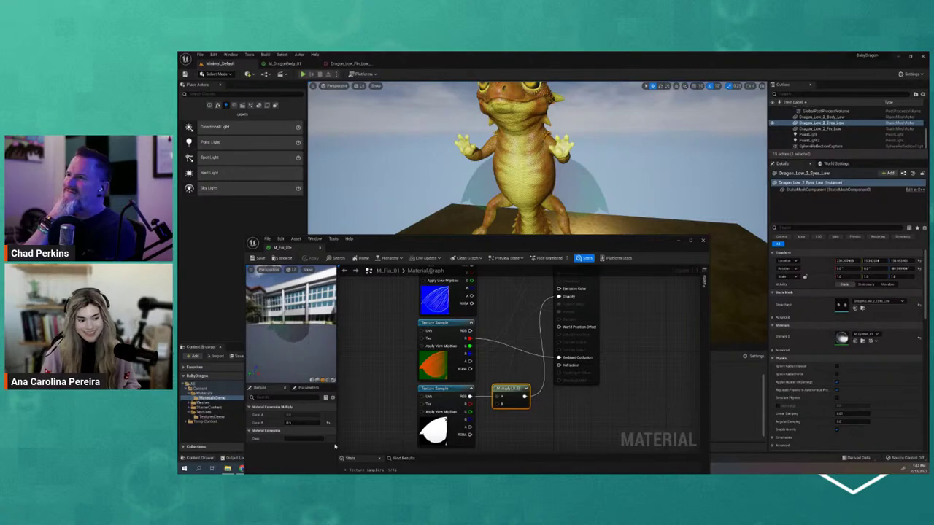
left_click(295, 423)
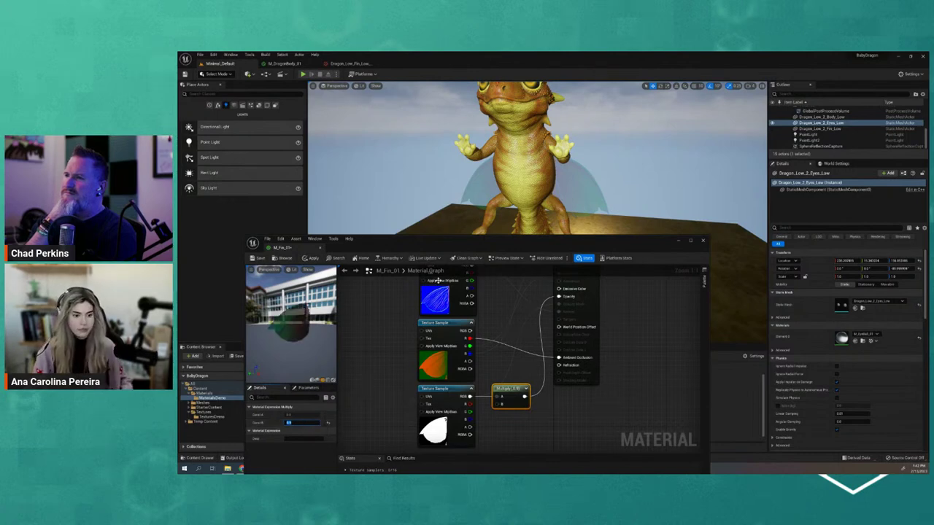
left_click_drag(291, 306, 307, 296)
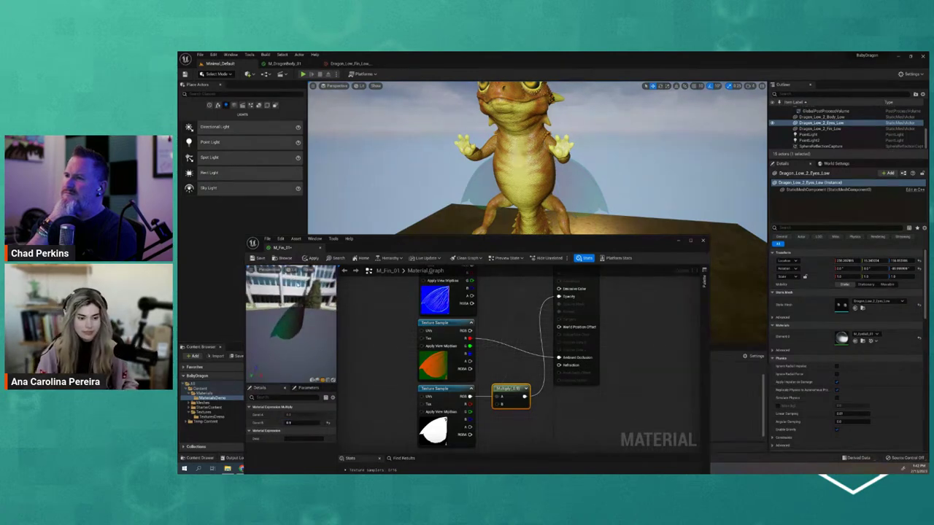
left_click(338, 257)
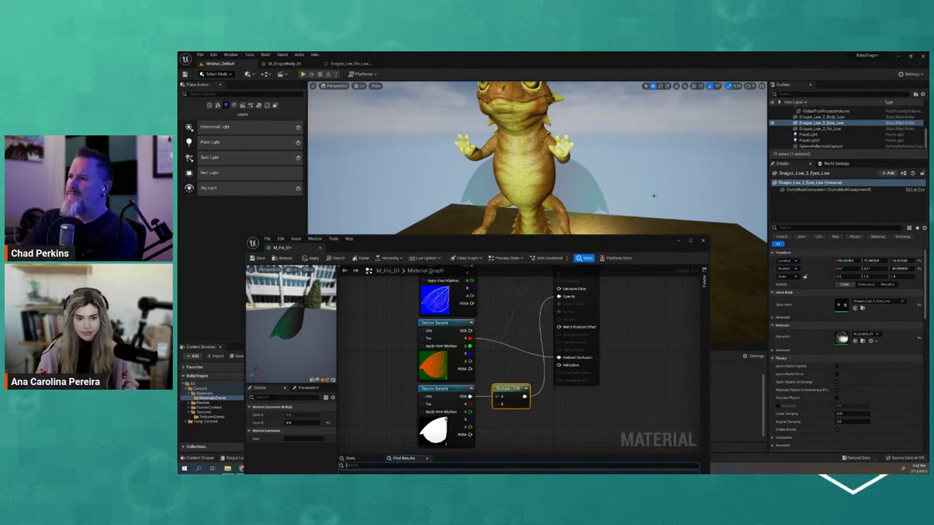
mouse_move(593, 244)
left_mouse_down()
mouse_move(597, 236)
mouse_move(597, 247)
left_mouse_up()
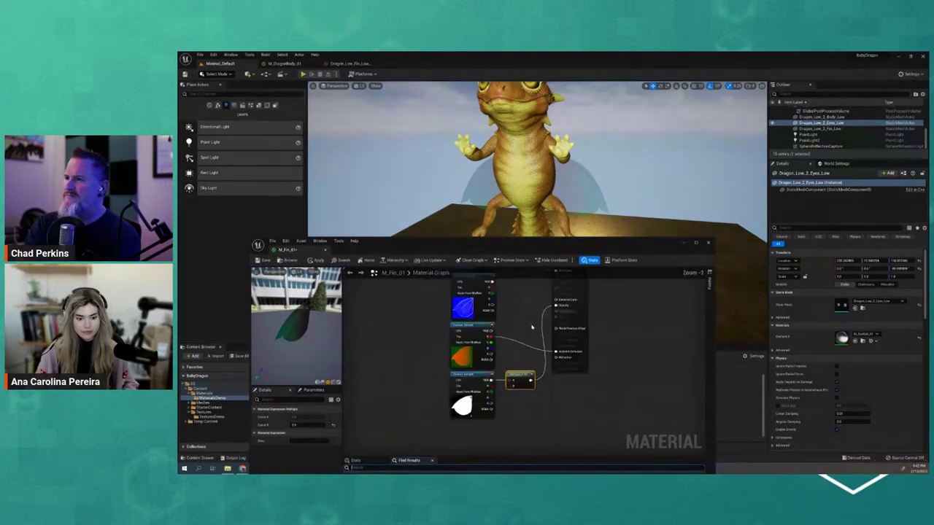
left_click(312, 262)
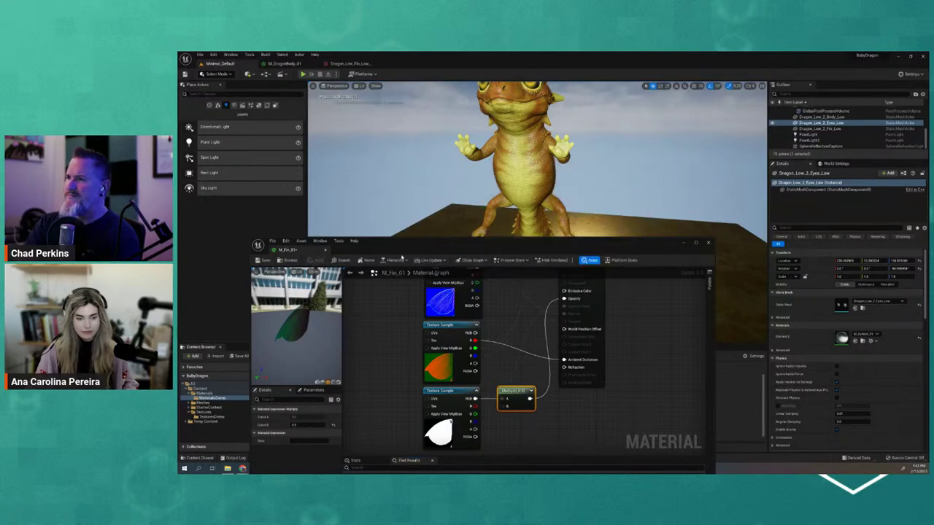
- Delete the floor beneath the dragon from the level
scroll(607, 220, "down", 2)
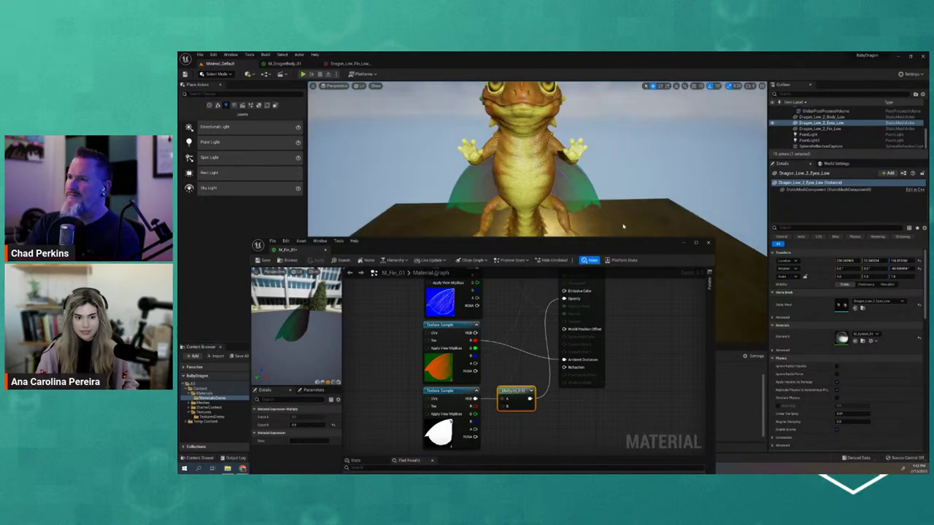
scroll(607, 220, "down", 1)
scroll(607, 221, "down", 1)
scroll(607, 223, "down", 1)
left_click_drag(608, 221, 609, 223, "alt")
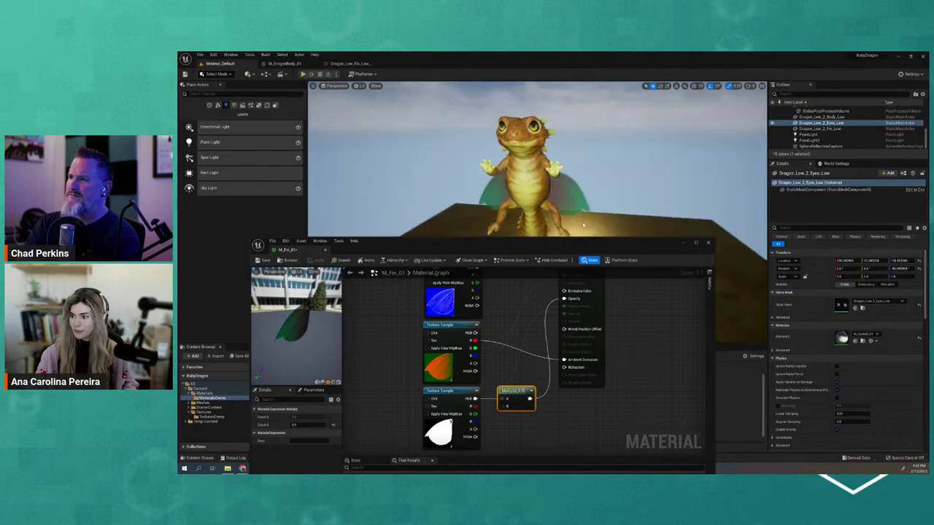
left_click(610, 222)
key("Delete")
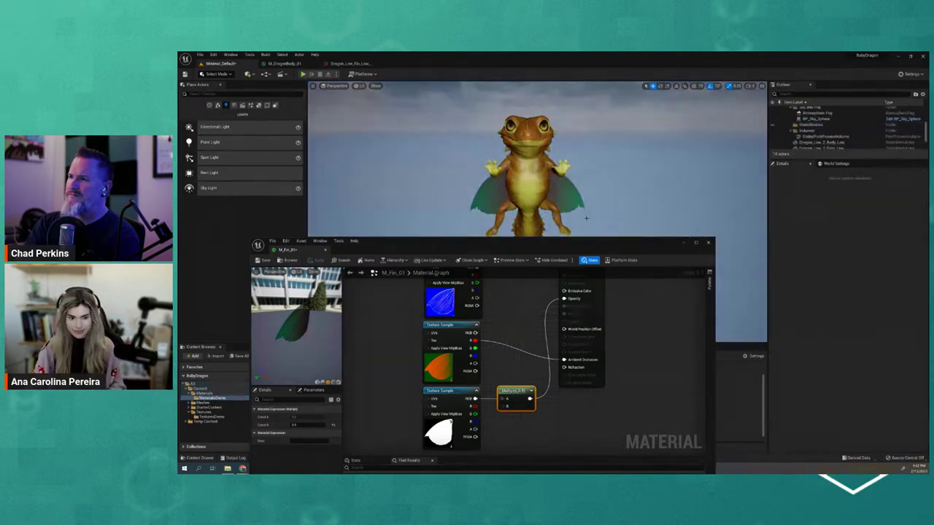
scroll(588, 195, "up", 3)
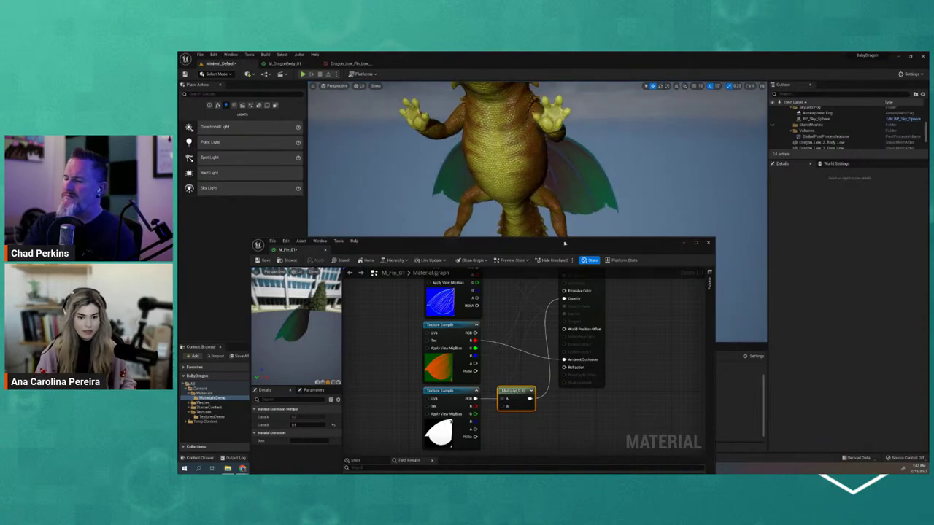
left_click_drag(327, 241, 345, 118)
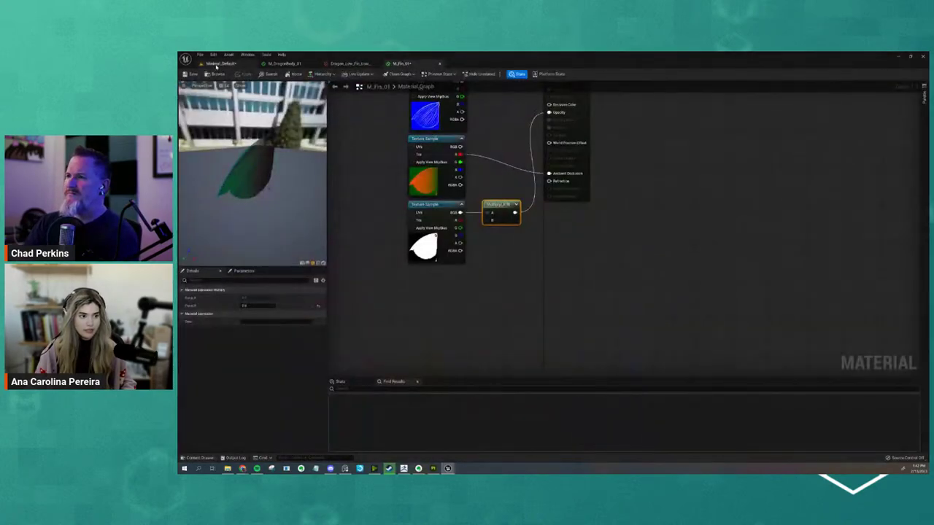
left_click(216, 64)
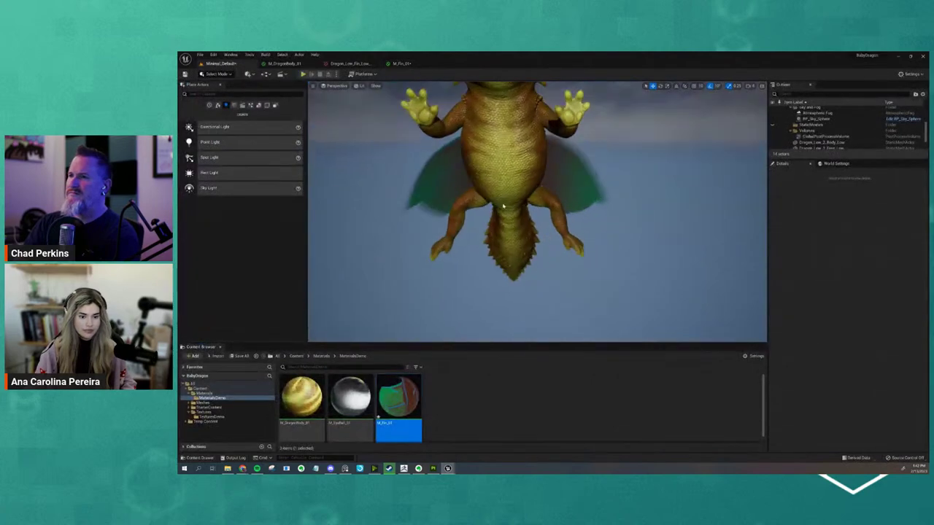
scroll(499, 219, "down", 3)
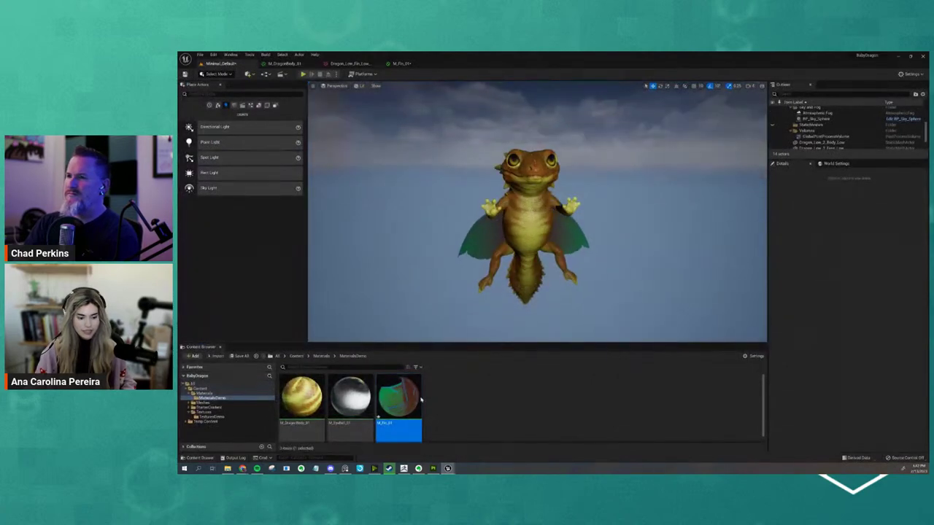
- In Substance 3D Painter, filter the asset shelf to the project's own textures
left_click(434, 469)
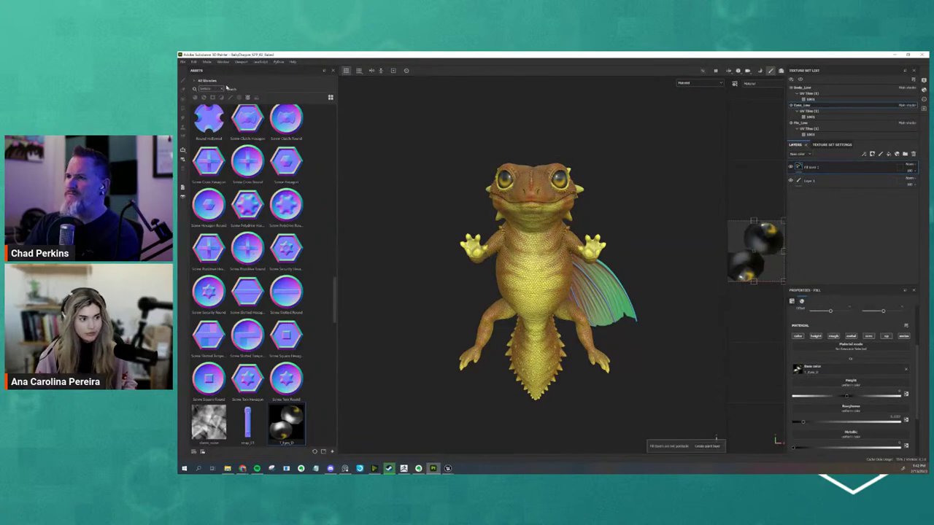
scroll(248, 277, "up", 5)
scroll(248, 277, "up", 5)
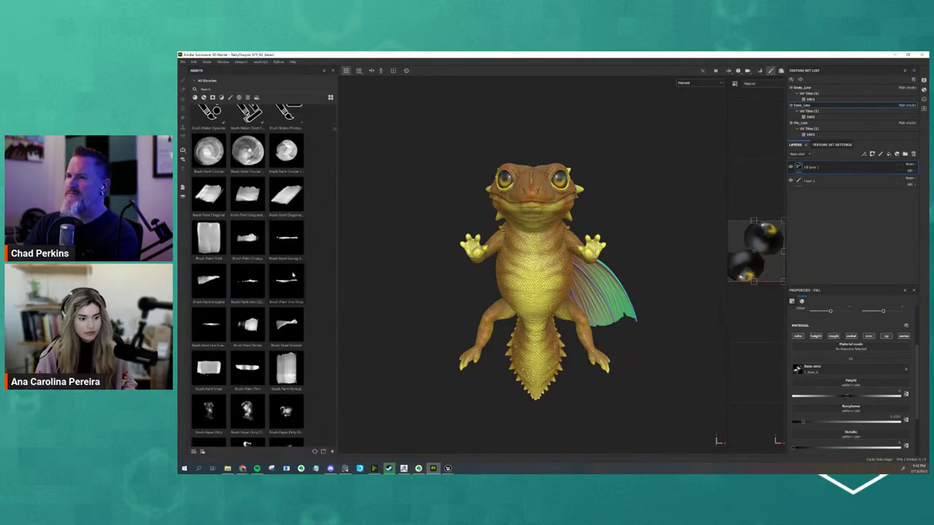
right_click(293, 274)
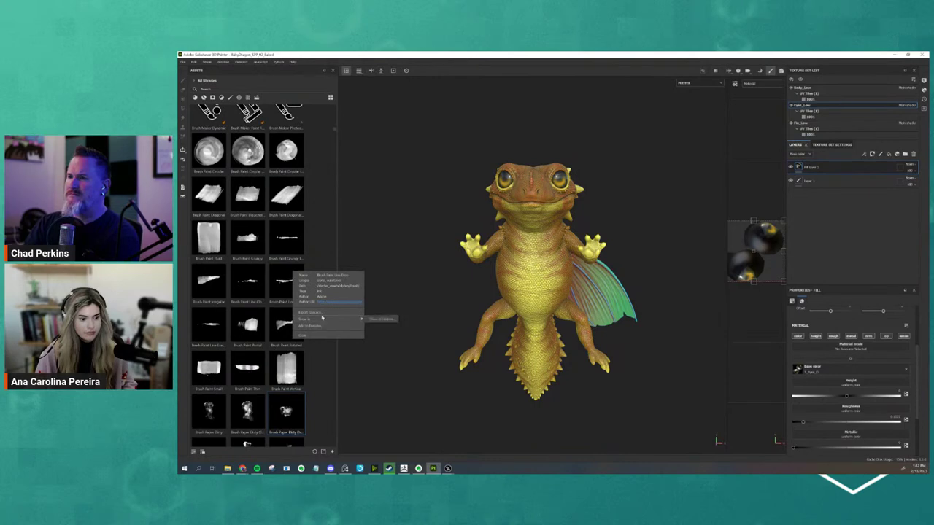
key("Escape")
left_click(248, 97)
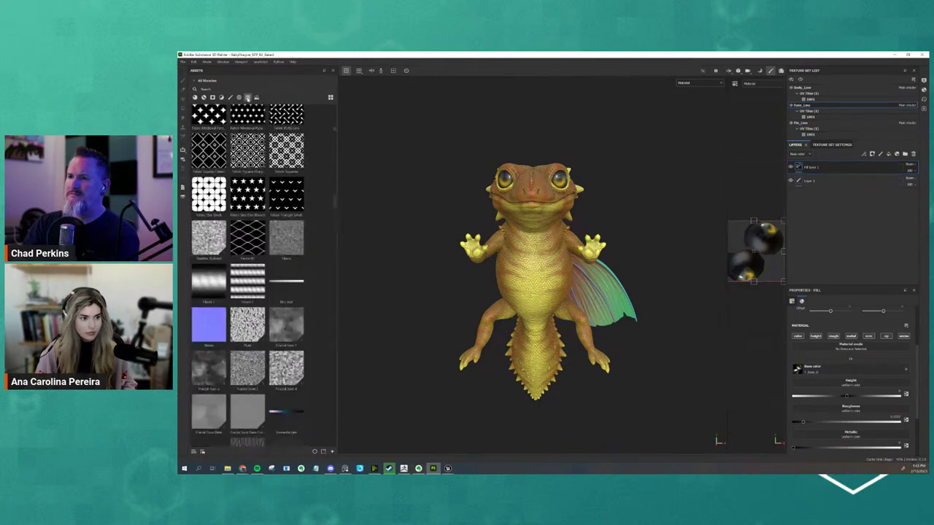
left_click(198, 82)
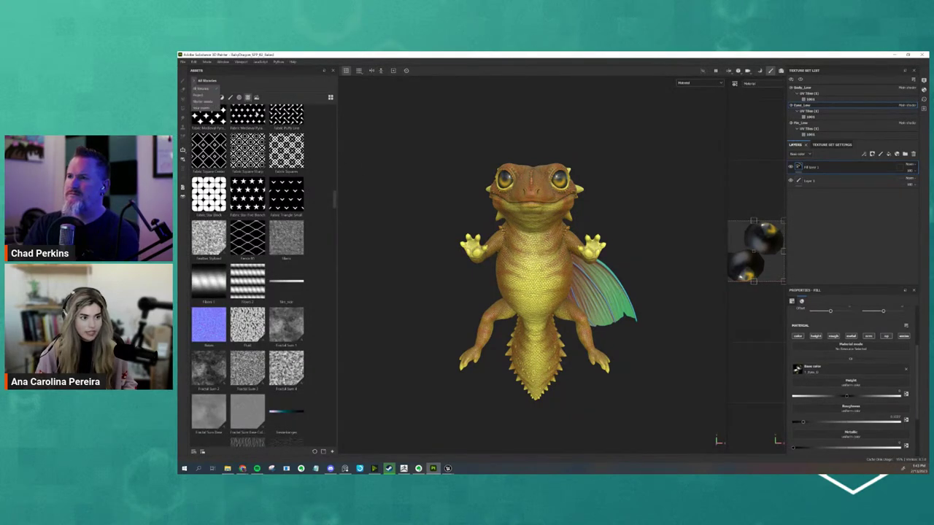
left_click(211, 96)
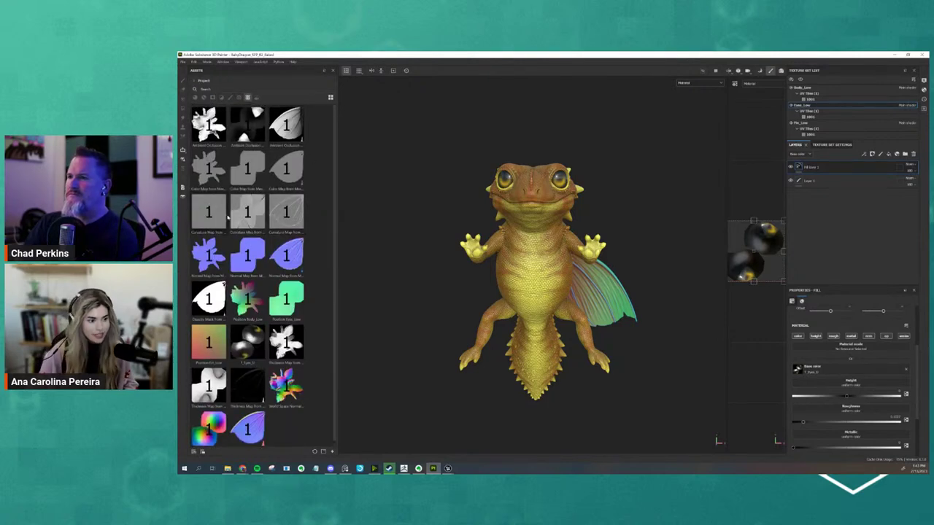
- Try exporting the fin's Curvature map, cancel the folder chooser, and return to Unreal Engine
scroll(286, 227, "down", 1)
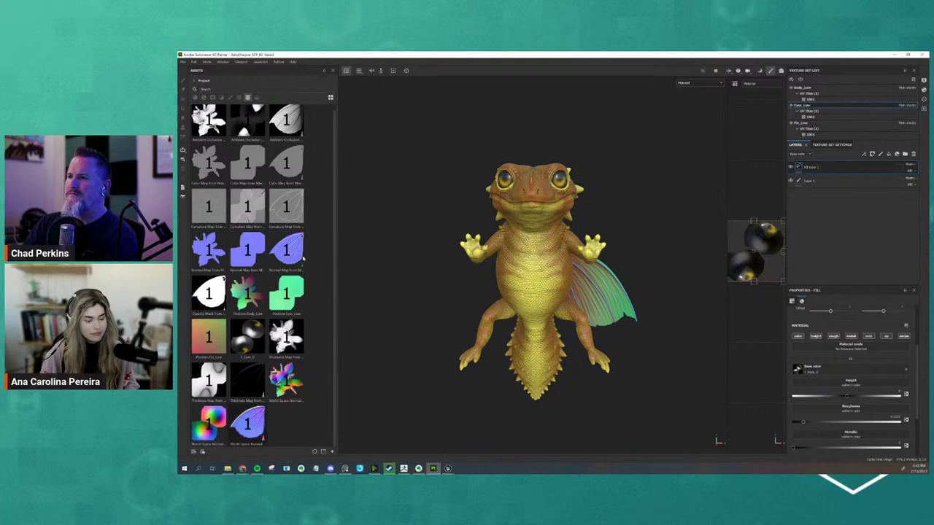
scroll(291, 211, "up", 1)
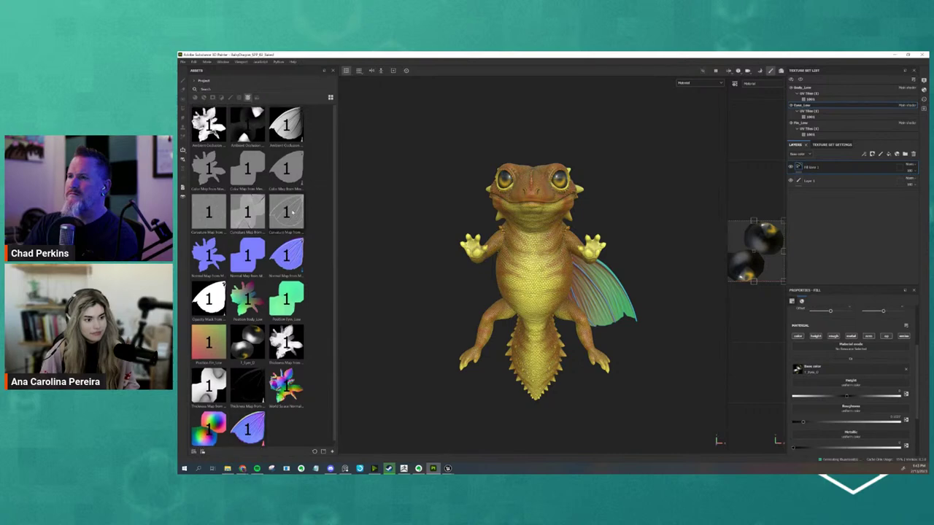
right_click(292, 211)
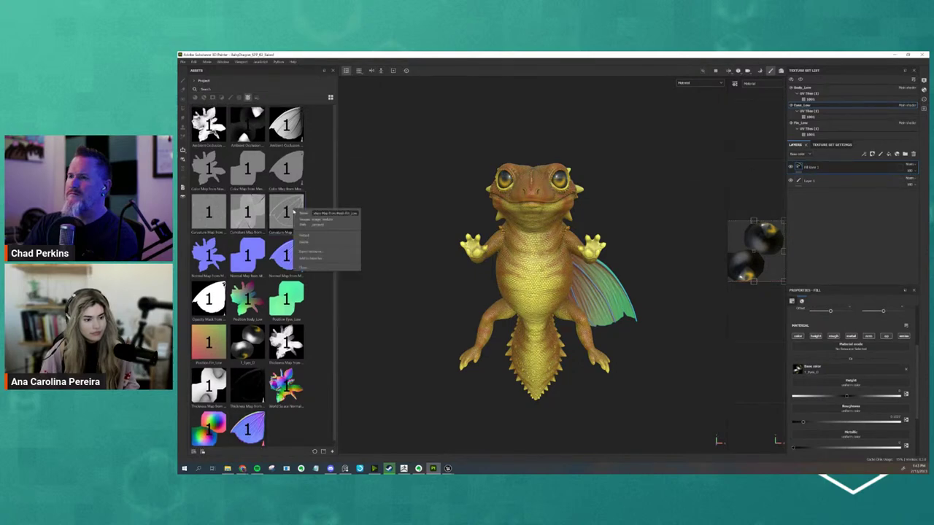
left_click(331, 251)
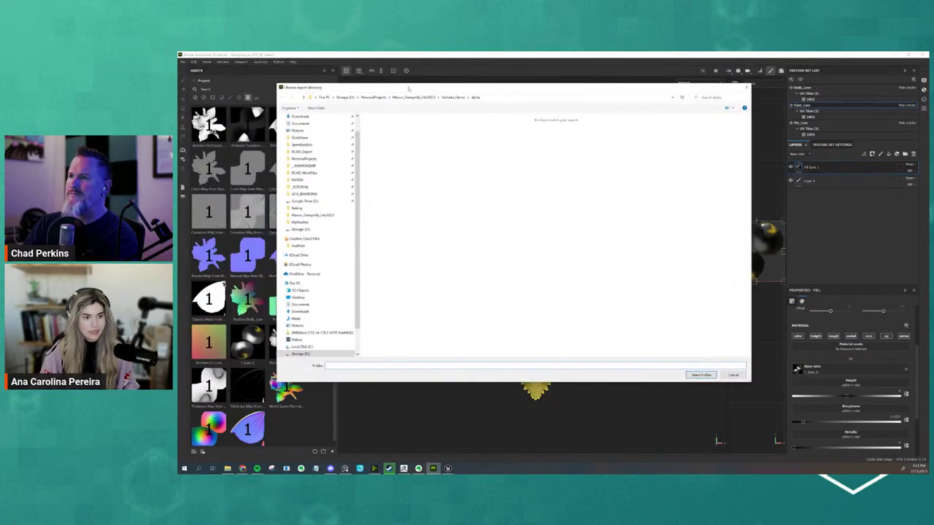
key("Return")
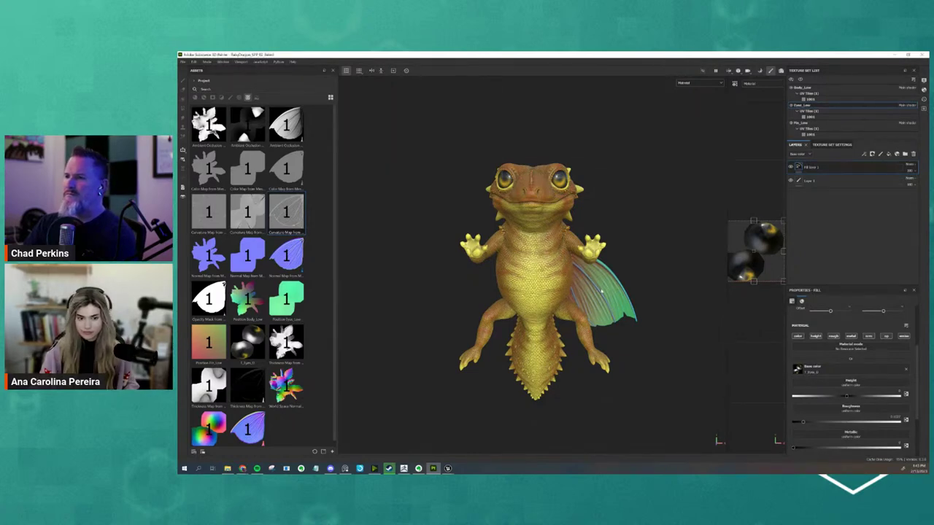
scroll(627, 308, "down", 2)
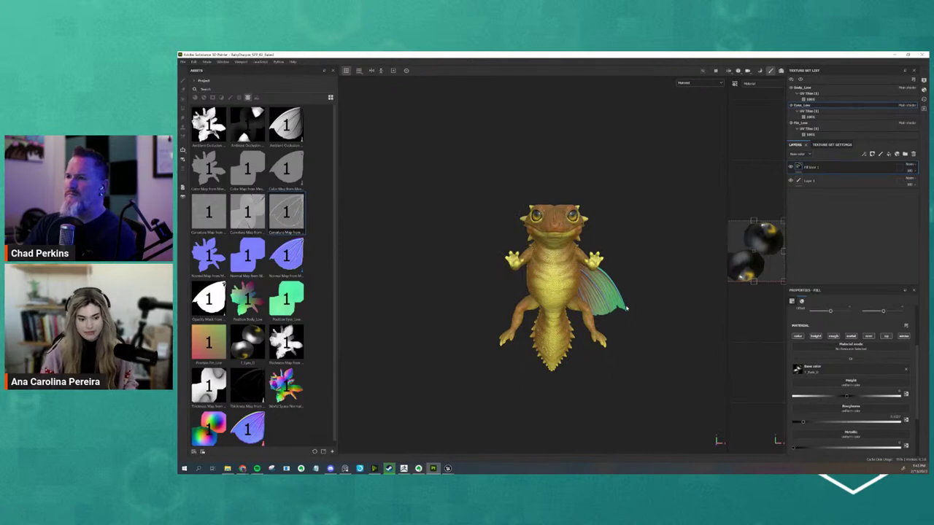
mouse_move(447, 469)
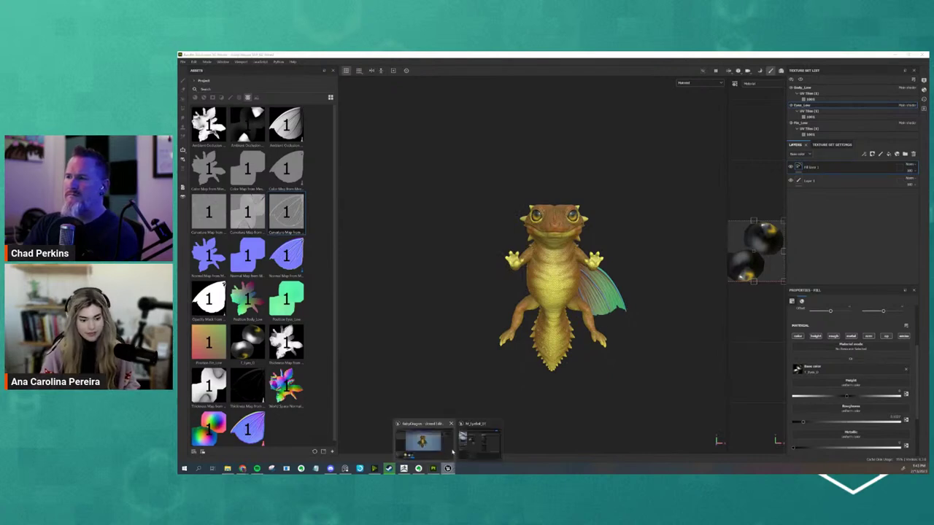
left_click(419, 439)
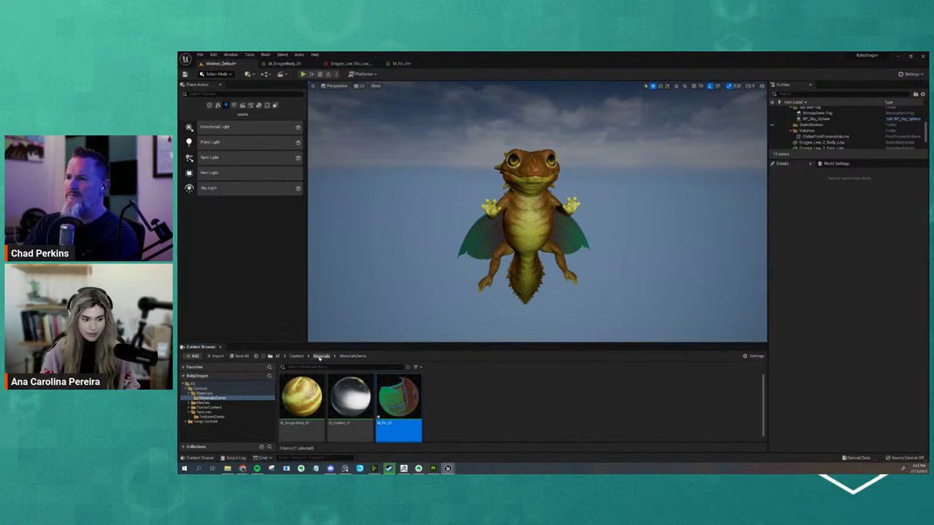
- Import the fin curvature map from File Explorer into the Content Browser's Textures folder
left_click(321, 356)
left_click(296, 356)
double_click(447, 398)
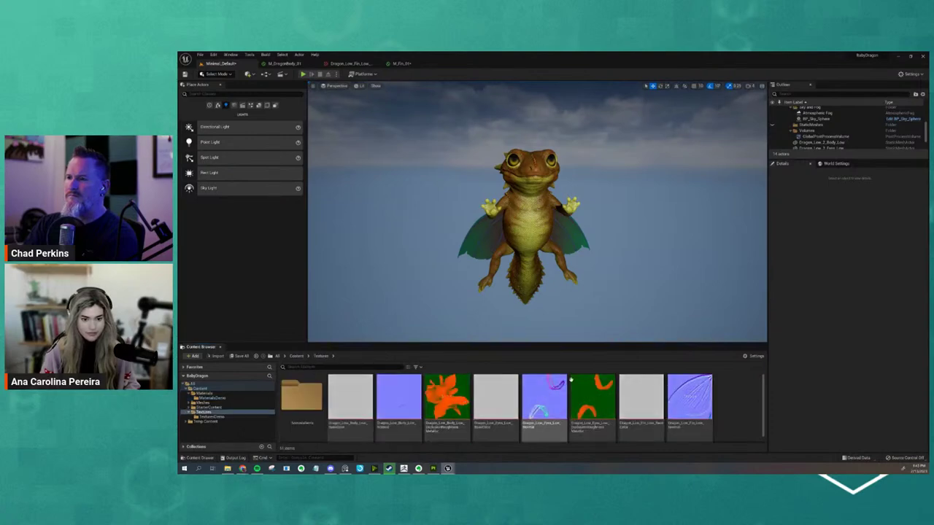
right_click_drag(579, 328, 569, 321)
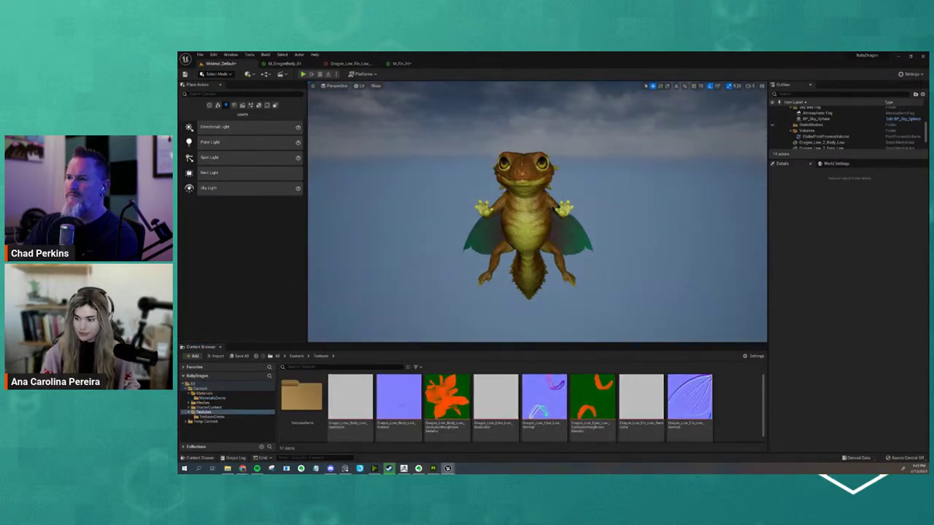
key("alt+Tab")
left_click_drag(706, 114, 933, 124)
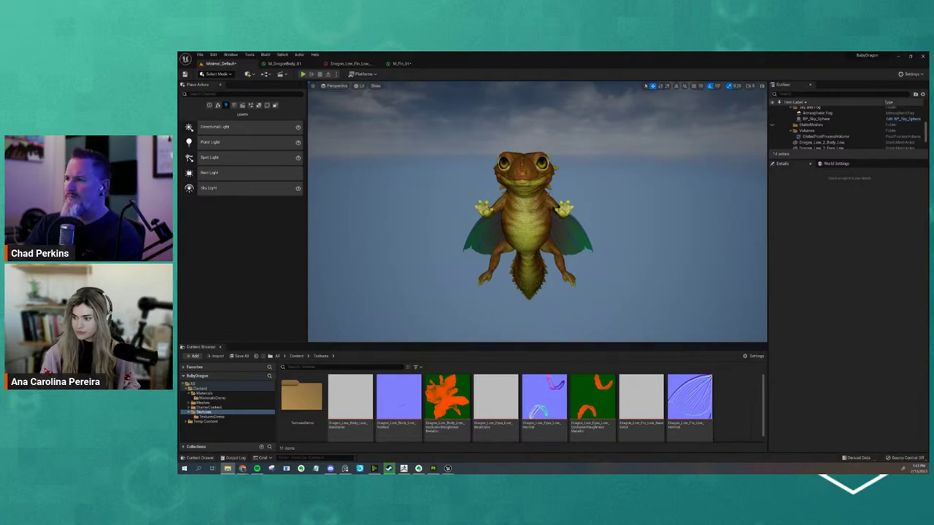
left_click_drag(752, 375, 720, 405)
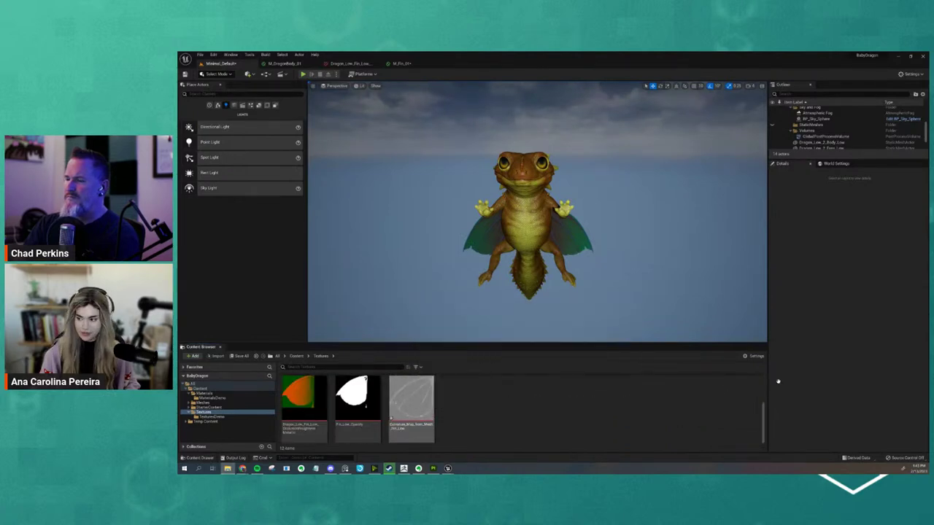
- Float the M_Fin_01 editor in its own window and add the curvature map texture node
left_click(400, 63)
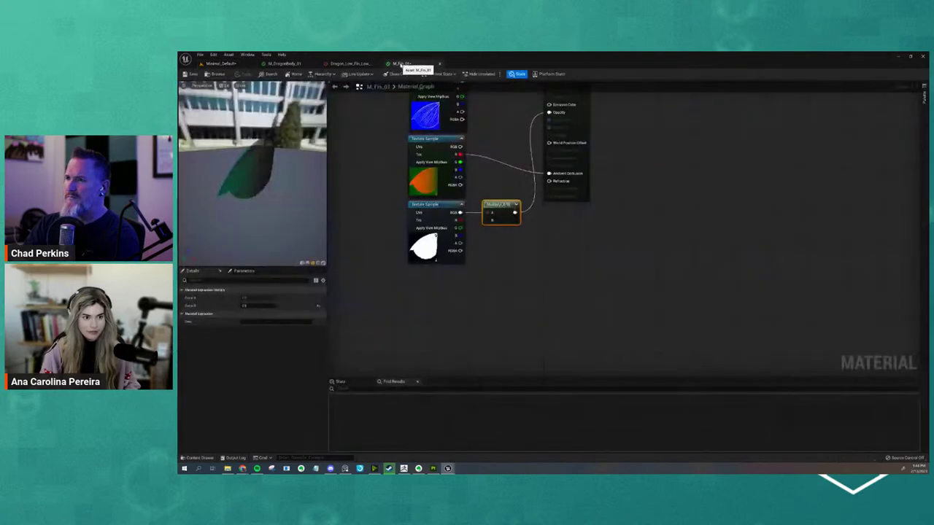
mouse_move(399, 64)
left_mouse_down()
mouse_move(646, 214)
mouse_move(828, 360)
left_mouse_up()
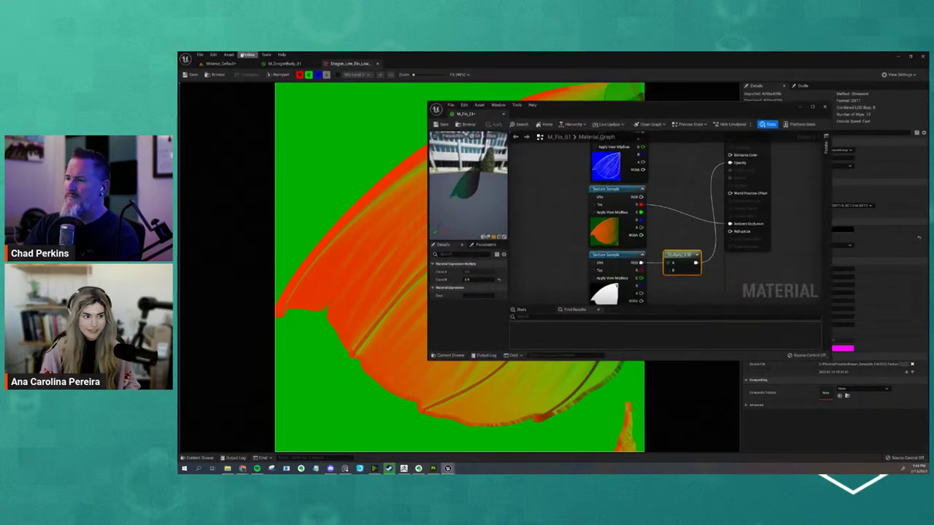
left_click(219, 64)
right_click_drag(657, 255, 637, 215)
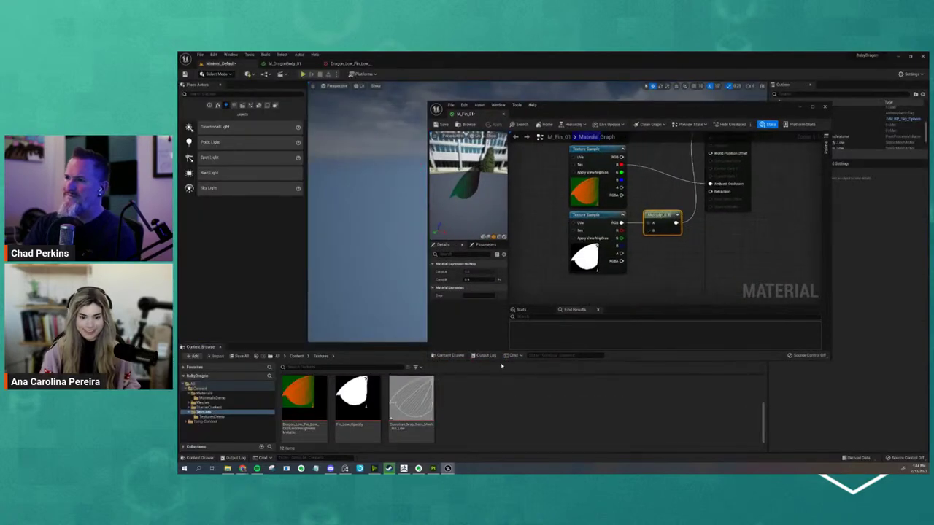
left_click_drag(412, 405, 582, 290)
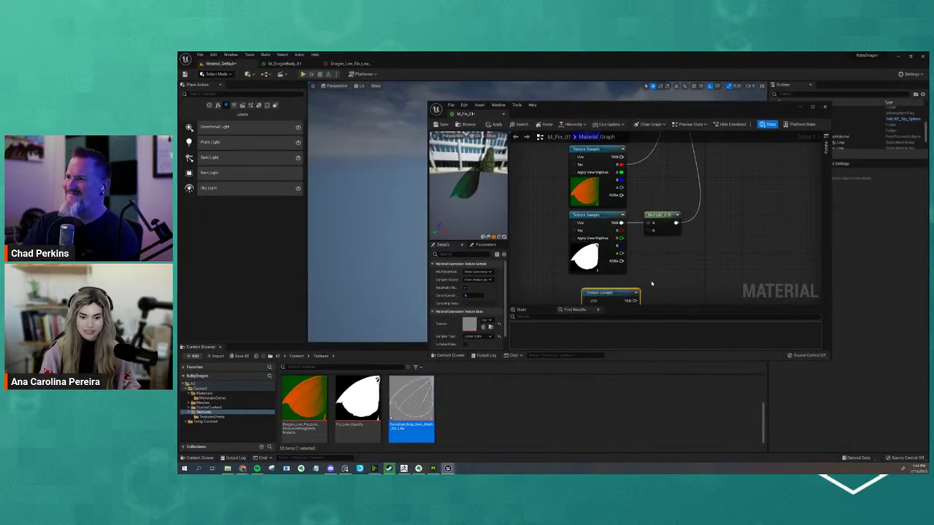
right_click_drag(630, 301, 627, 266)
- Connect the curvature map to the Multiply's B input and apply the change to the fins
left_click_drag(628, 266, 648, 195)
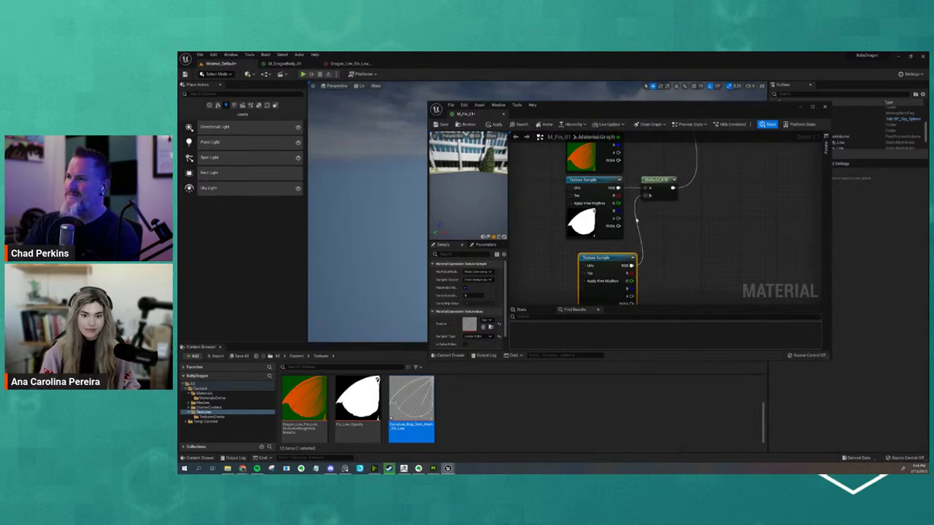
left_click_drag(612, 266, 599, 254)
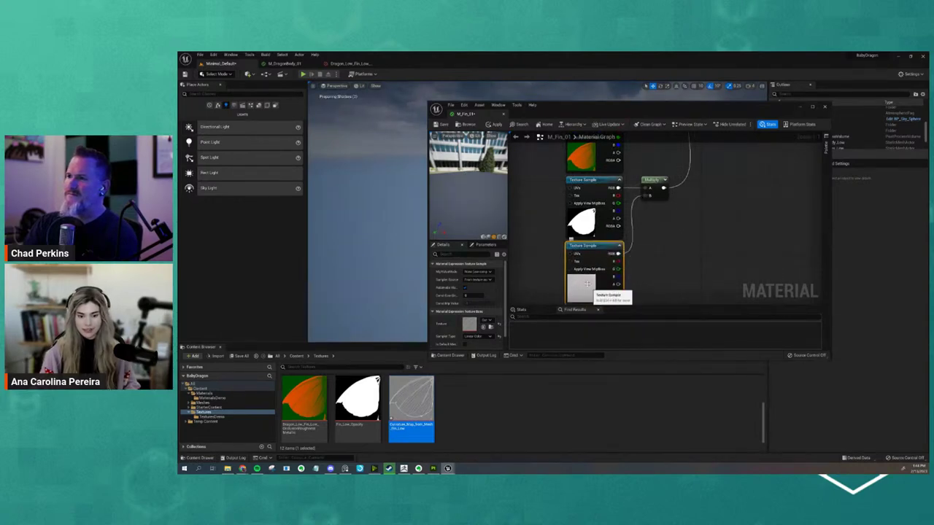
left_click_drag(496, 205, 453, 198)
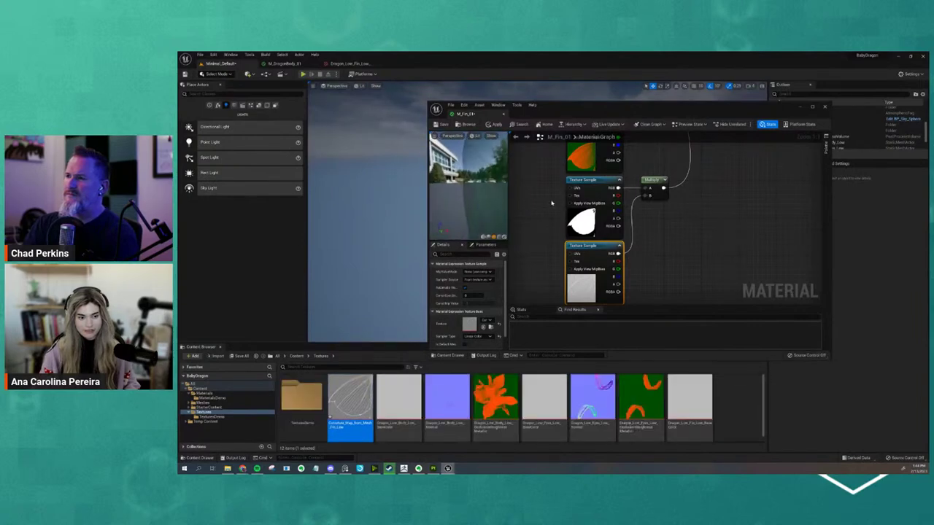
left_click(495, 124)
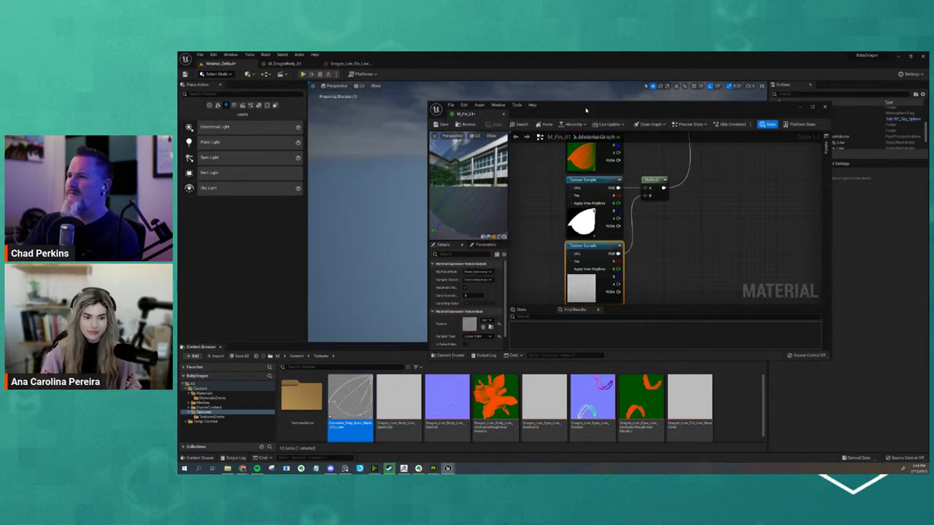
left_click_drag(569, 111, 460, 307)
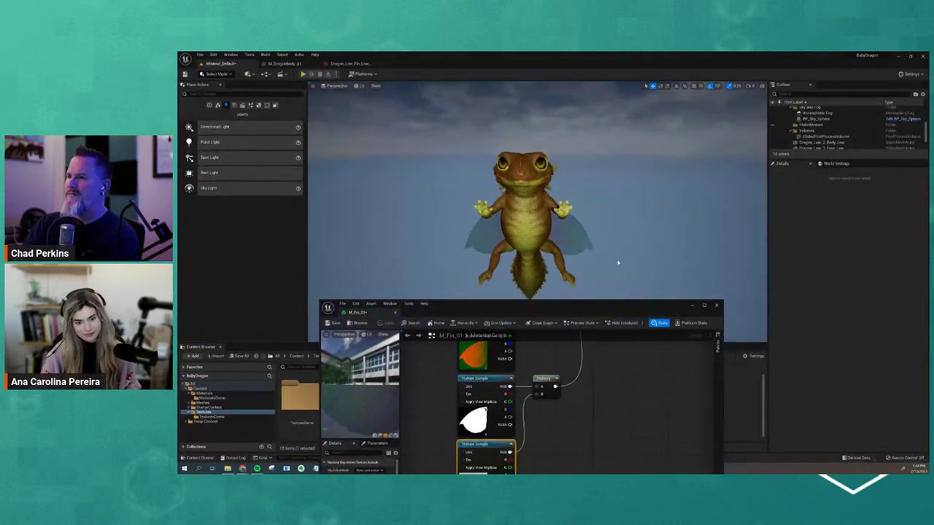
mouse_move(574, 278)
left_mouse_down("alt")
mouse_move(530, 264)
mouse_move(641, 255)
left_mouse_up("alt")
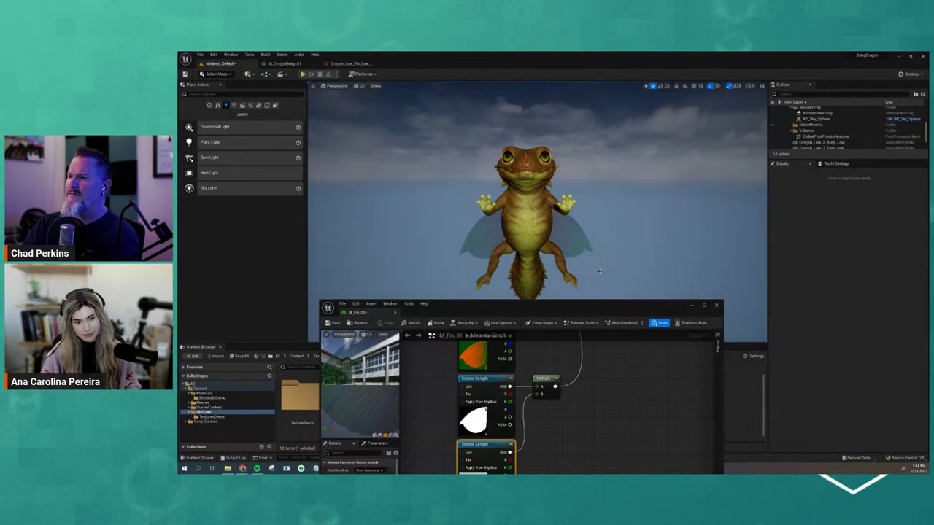
scroll(597, 268, "up", 5)
scroll(594, 265, "down", 3)
scroll(590, 260, "down", 2)
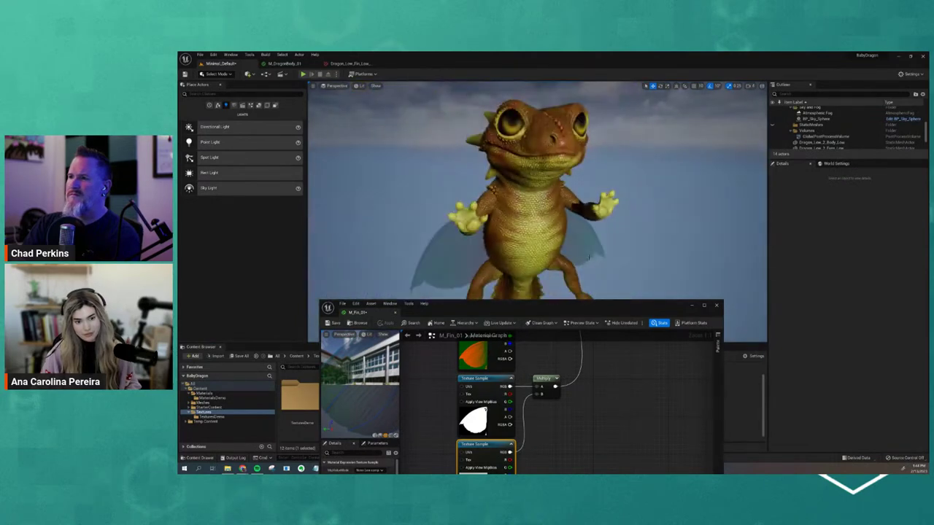
left_click_drag(588, 257, 730, 255, "alt")
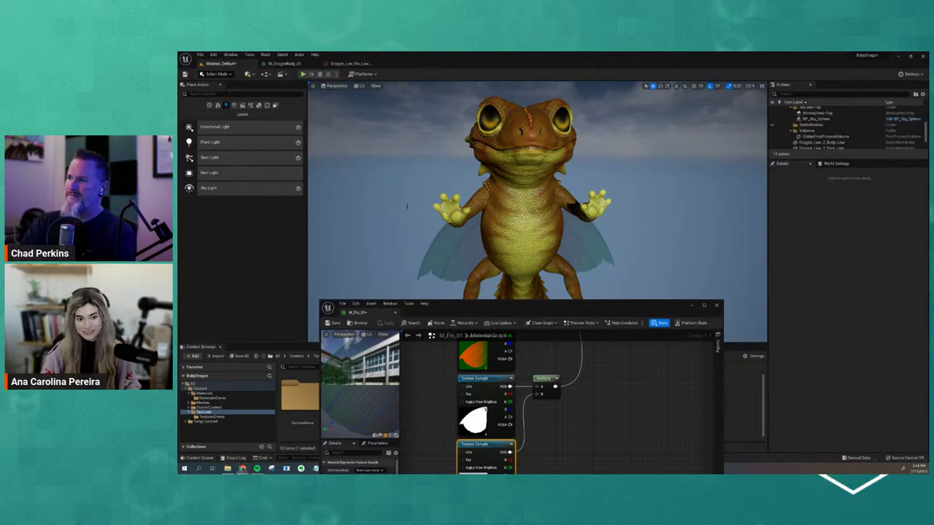
mouse_move(409, 192)
left_mouse_down("alt")
mouse_move(531, 243)
mouse_move(569, 287)
left_mouse_up("alt")
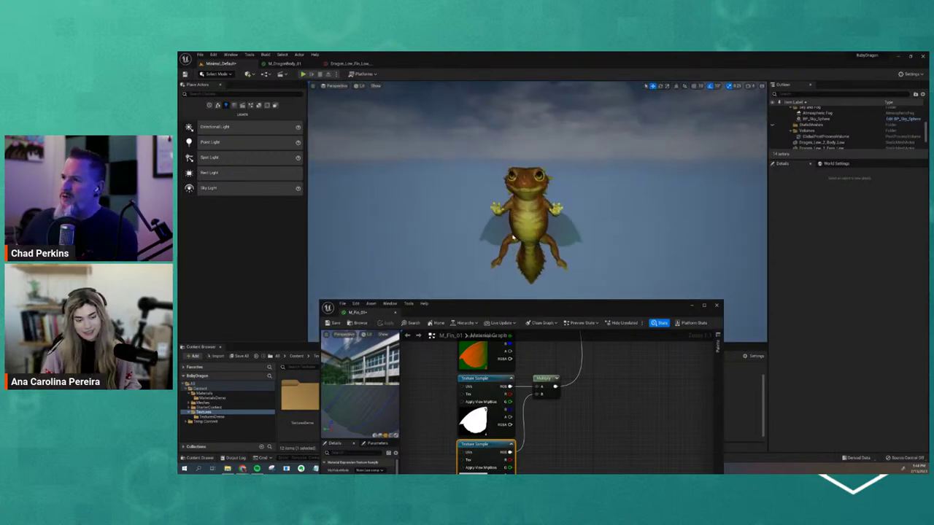
scroll(568, 278, "up", 2)
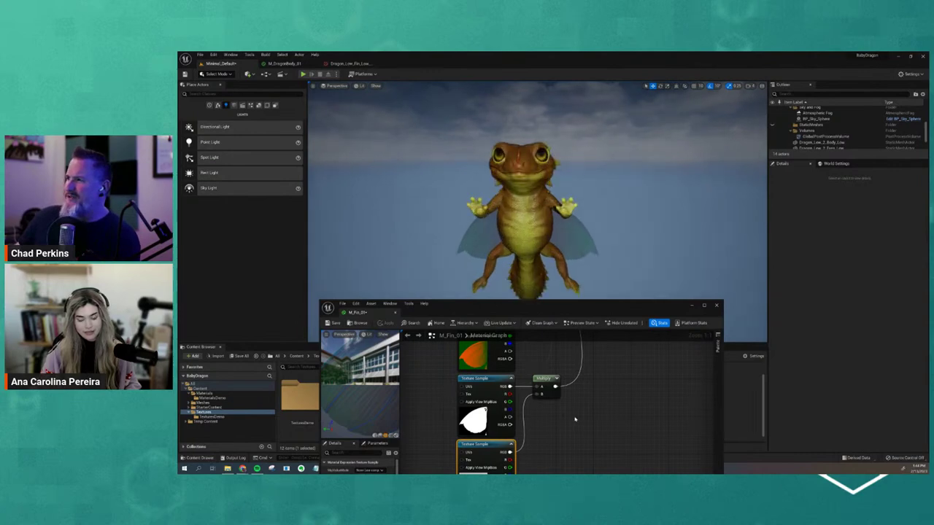
right_click_drag(575, 419, 532, 471)
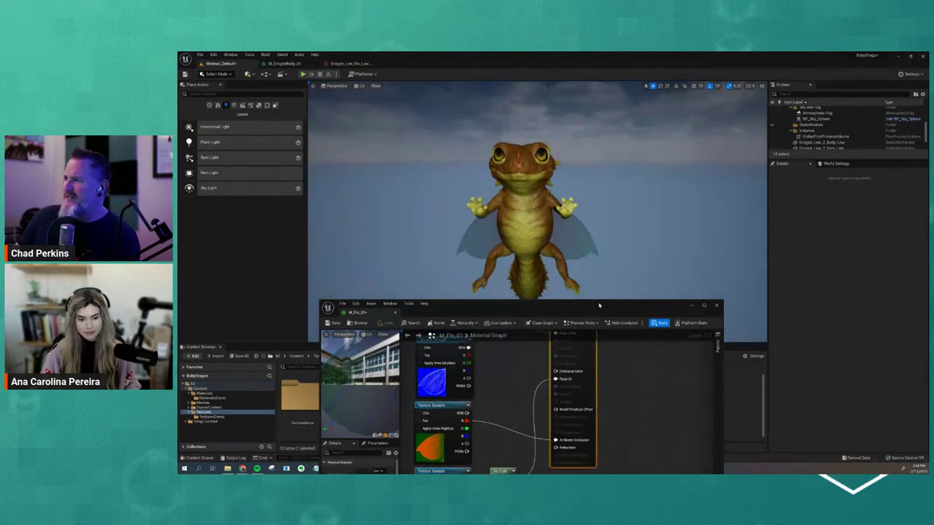
- Set M_Fin_01's Blend Mode to Masked, save it, and dock it back into the main window
left_click_drag(599, 305, 630, 156)
left_click(405, 378)
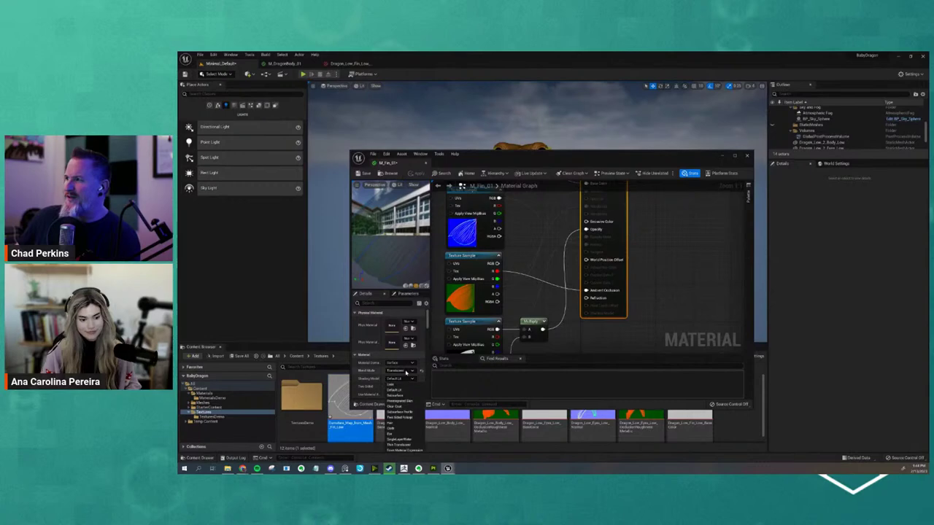
left_click(399, 384)
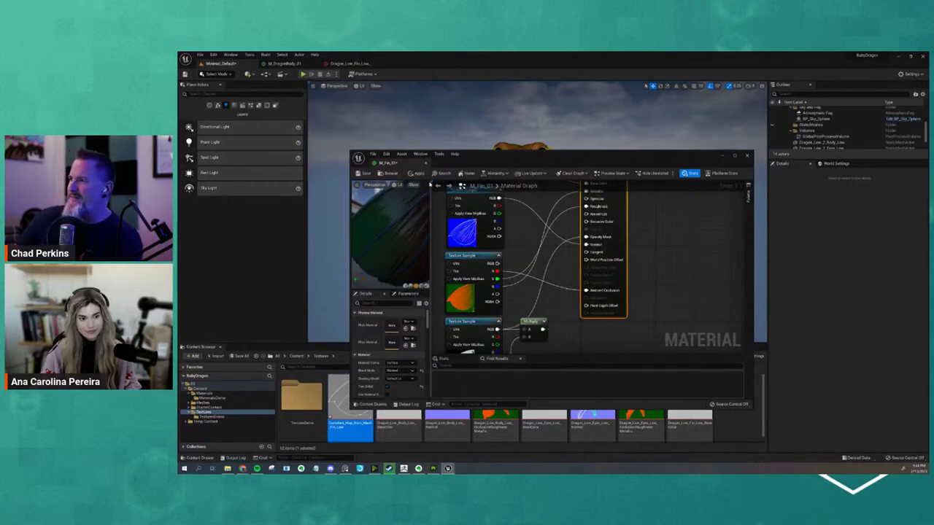
key("ctrl+s")
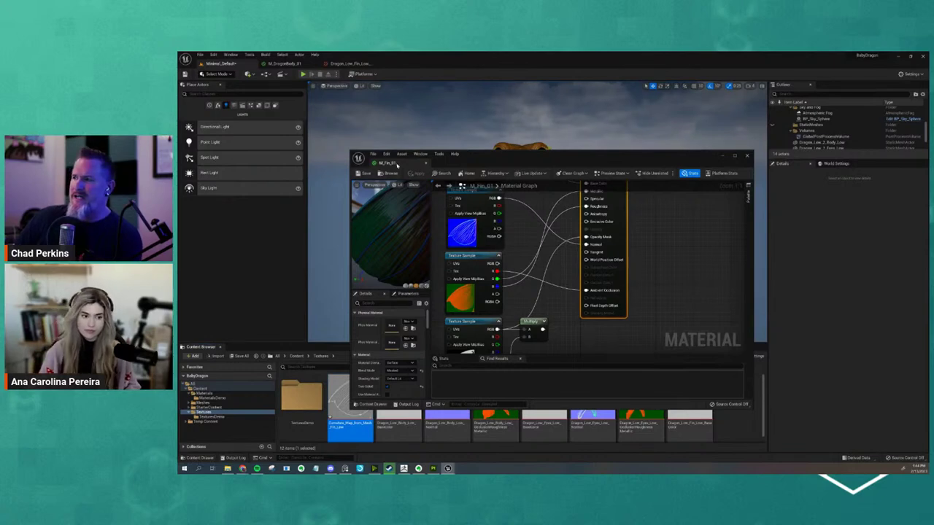
left_click_drag(396, 165, 408, 64)
left_click(202, 64)
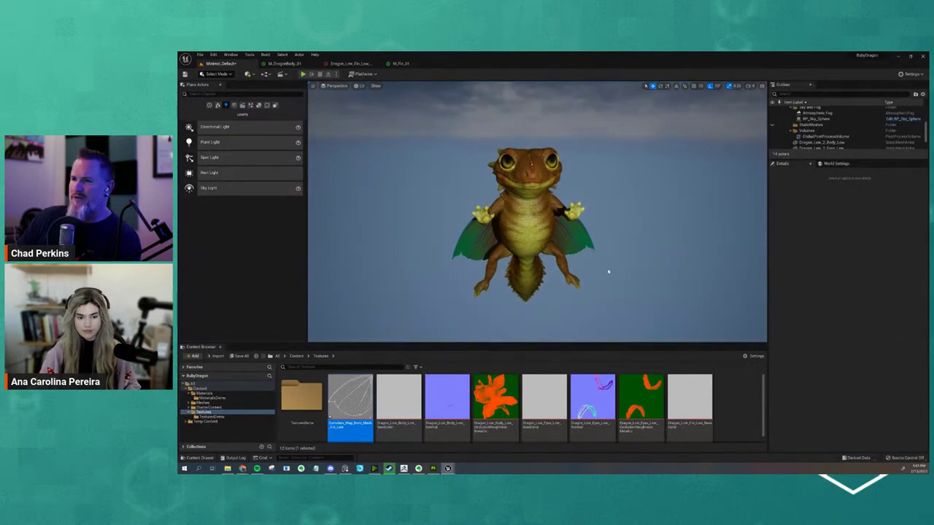
- Raise PointLight2's intensity and set its source radius to about 0.16
scroll(608, 272, "down", 5)
left_click(581, 228)
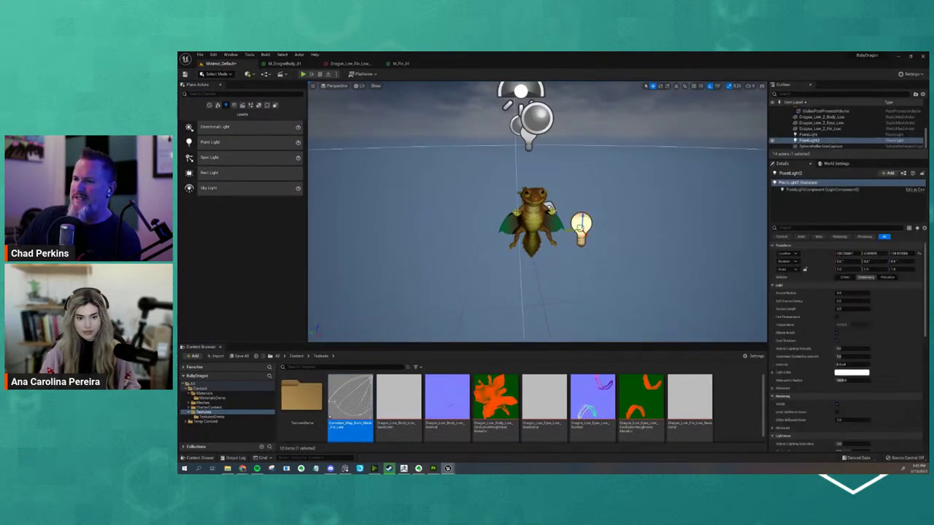
scroll(638, 255, "up", 2)
scroll(637, 255, "up", 2)
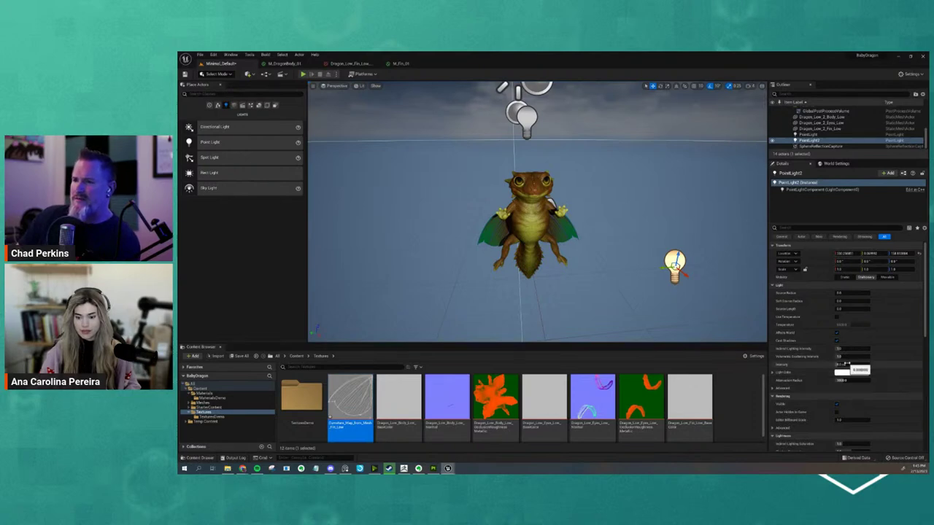
left_click_drag(846, 364, 851, 365)
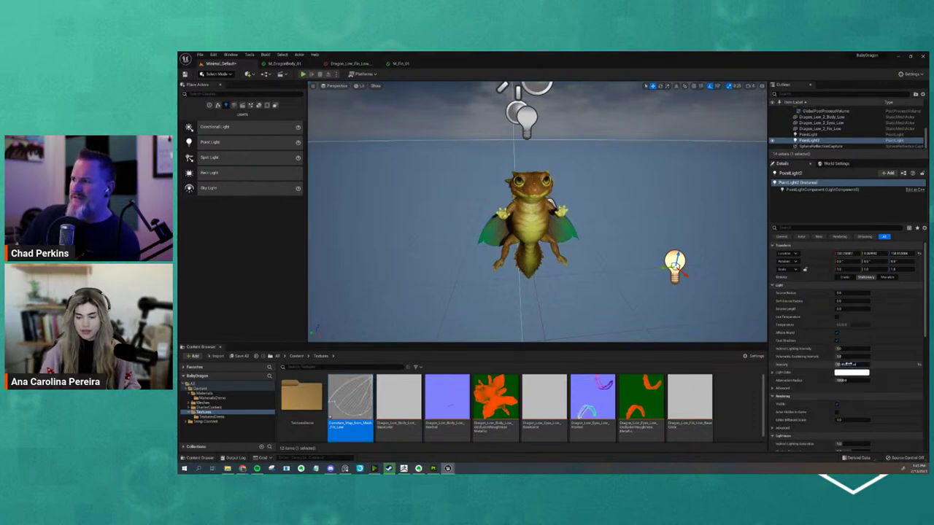
mouse_move(679, 299)
left_mouse_down("alt")
mouse_move(619, 300)
mouse_move(681, 307)
left_mouse_up("alt")
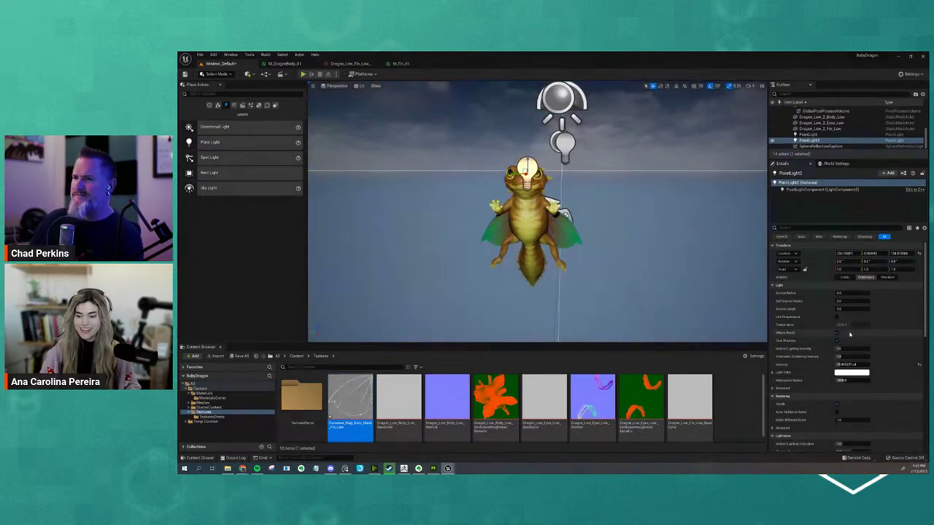
left_click_drag(847, 293, 897, 293)
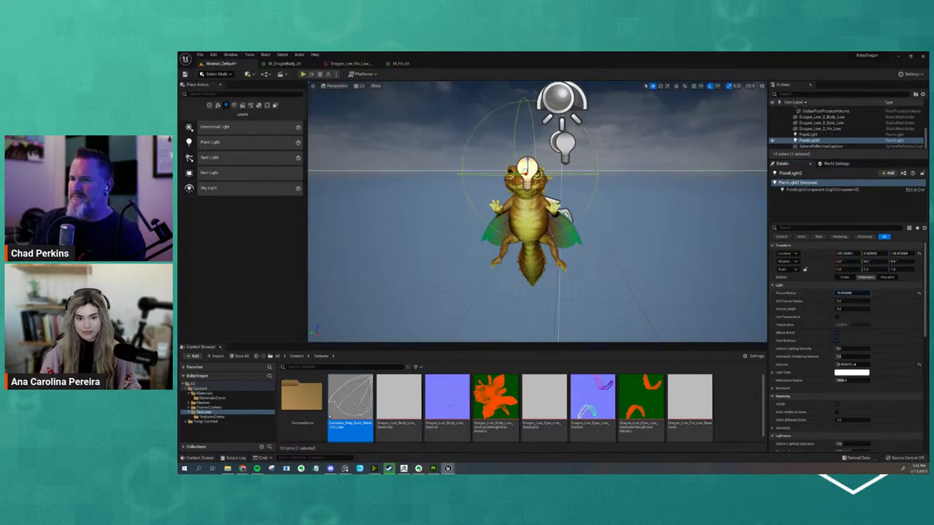
left_click(593, 286)
left_click_drag(554, 285, 593, 285, "alt")
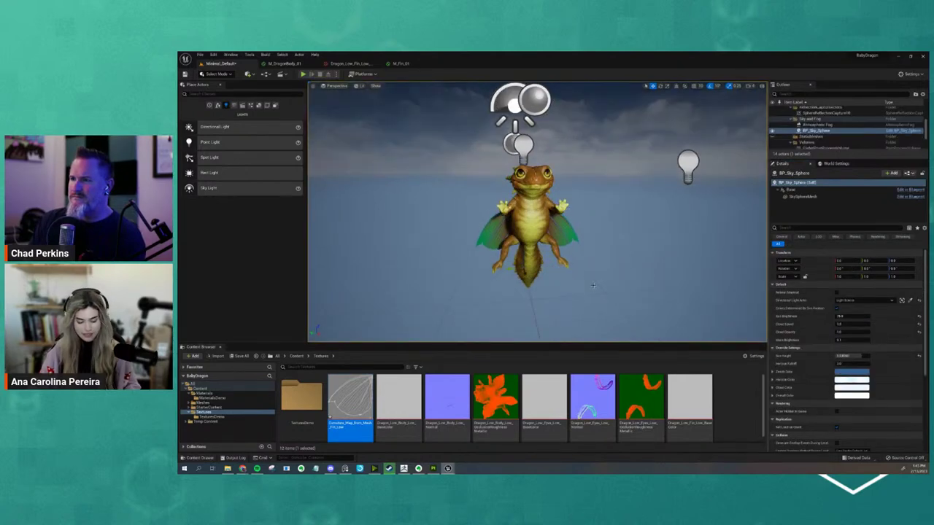
- Toggle Game View with G to see the lit dragon without light icons or helpers
key("g")
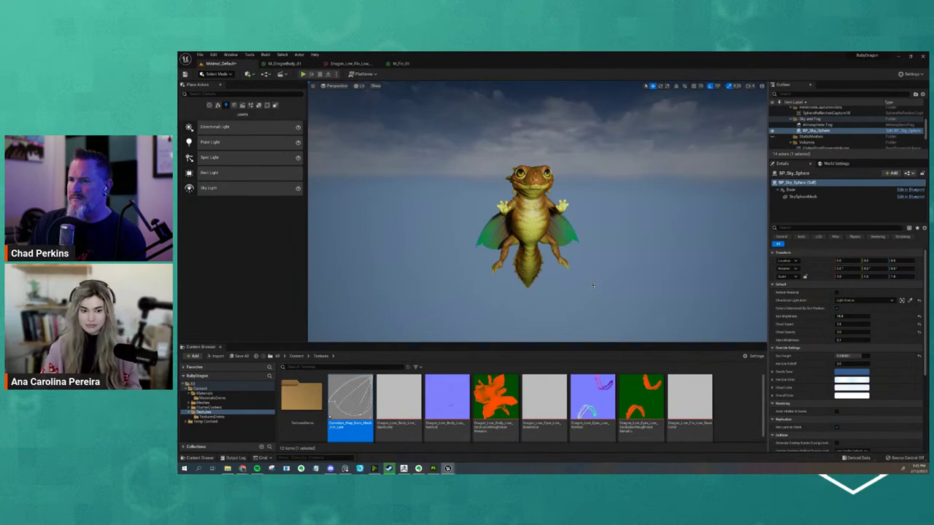
scroll(537, 212, "up", 3)
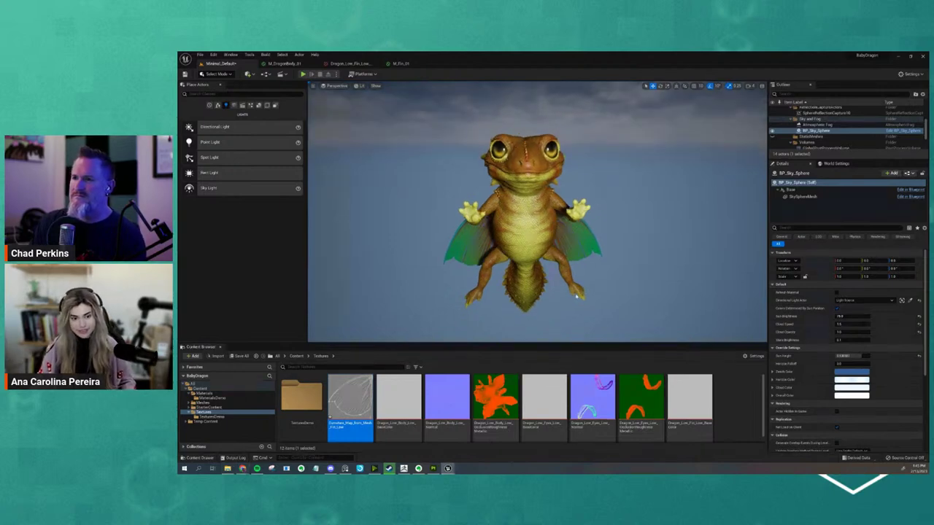
left_click_drag(536, 303, 581, 301, "alt")
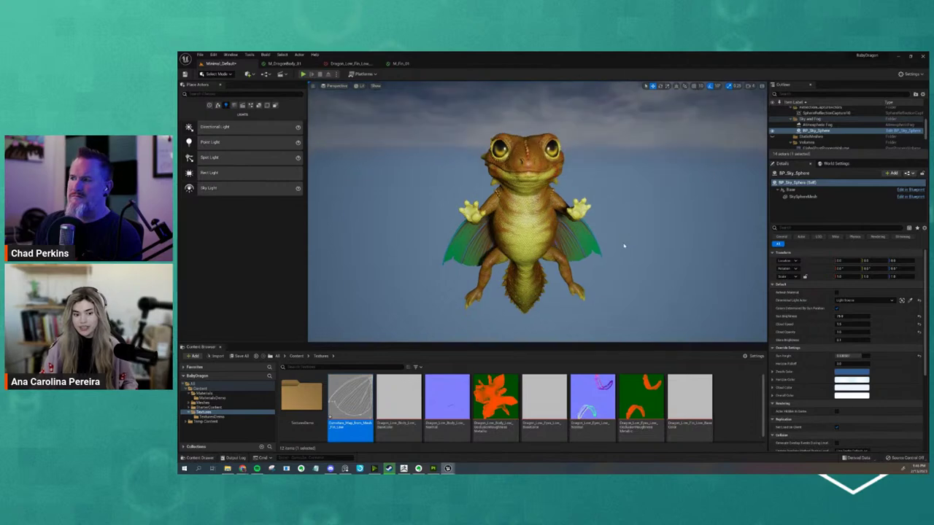
left_click_drag(635, 208, 546, 218, "alt")
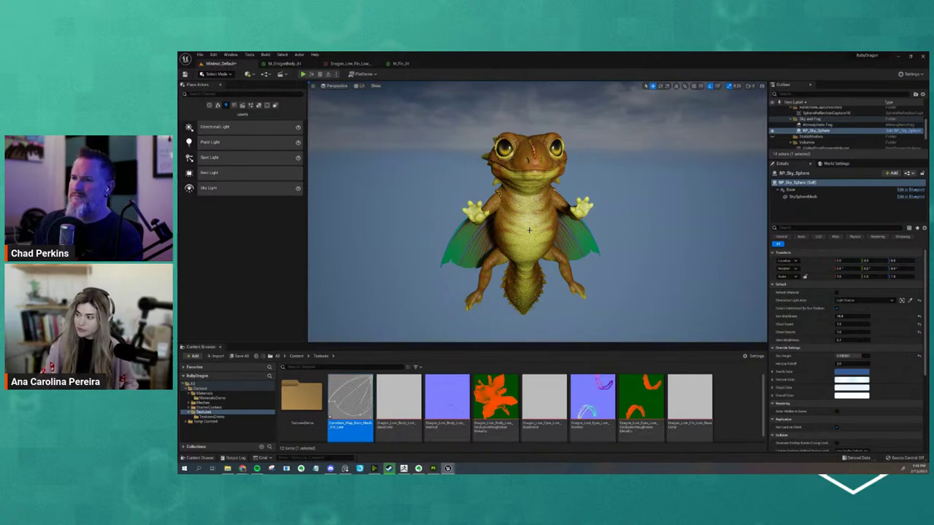
left_click_drag(586, 198, 617, 245, "alt")
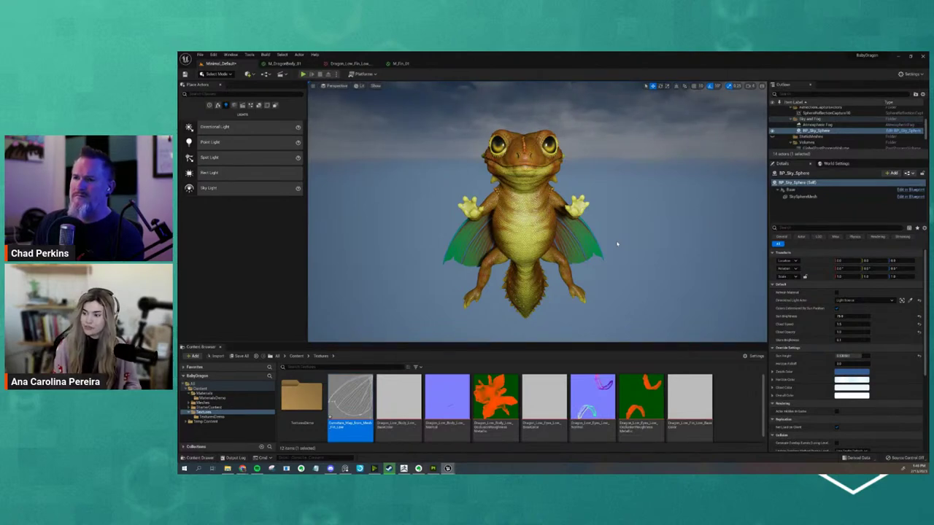
mouse_move(555, 270)
left_mouse_down("alt")
mouse_move(624, 270)
mouse_move(586, 256)
mouse_move(596, 263)
left_mouse_up("alt")
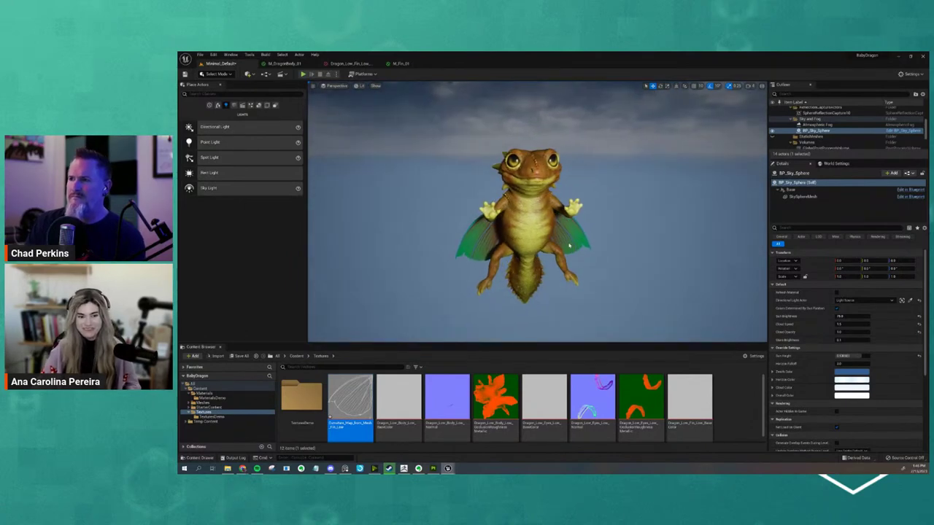
mouse_move(585, 239)
left_mouse_down("alt")
mouse_move(533, 255)
mouse_move(581, 255)
left_mouse_up("alt")
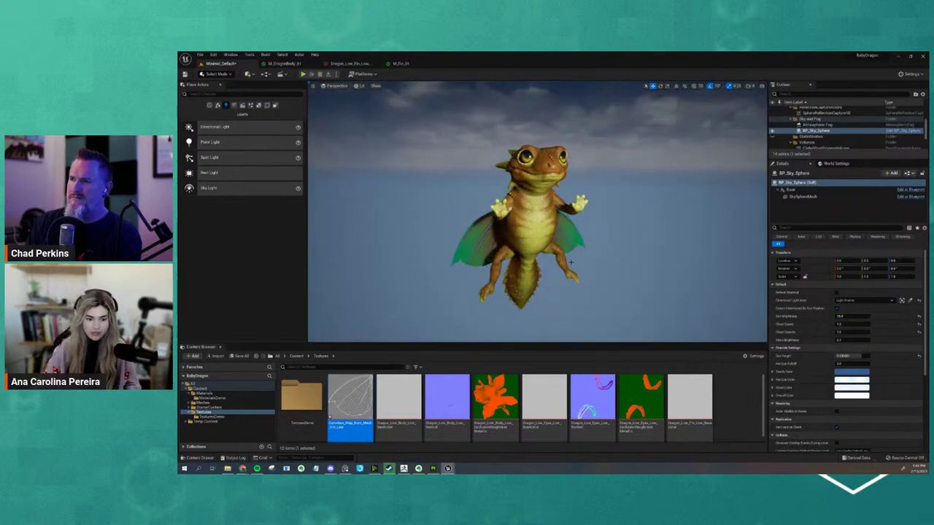
left_click_drag(535, 243, 523, 252, "alt")
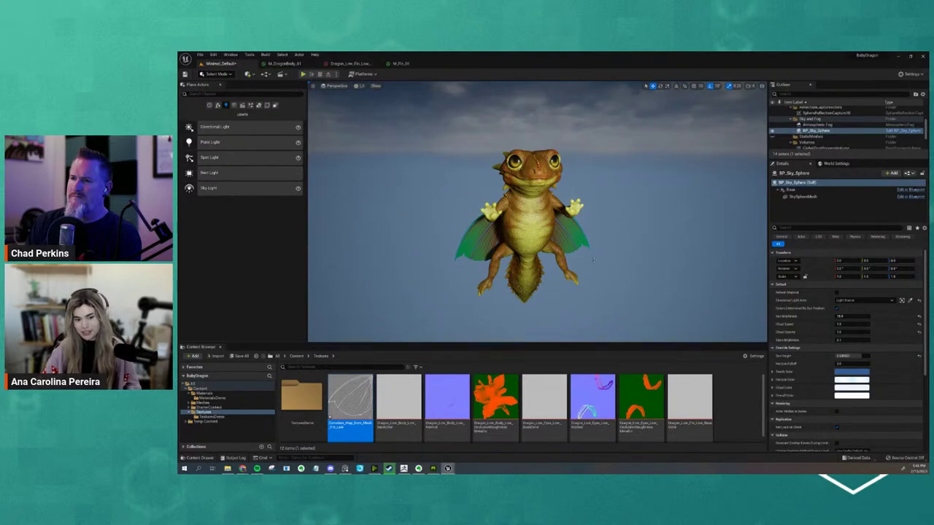
scroll(594, 258, "up", 2)
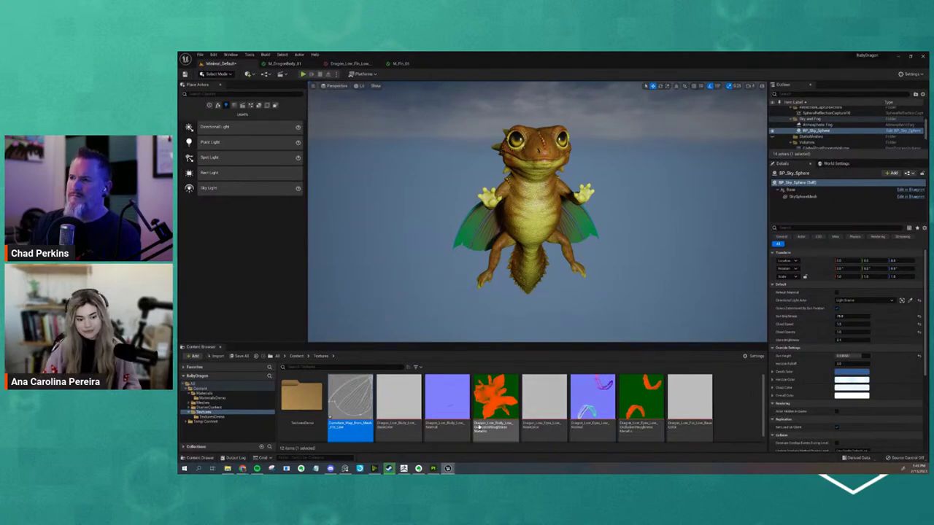
left_click(418, 469)
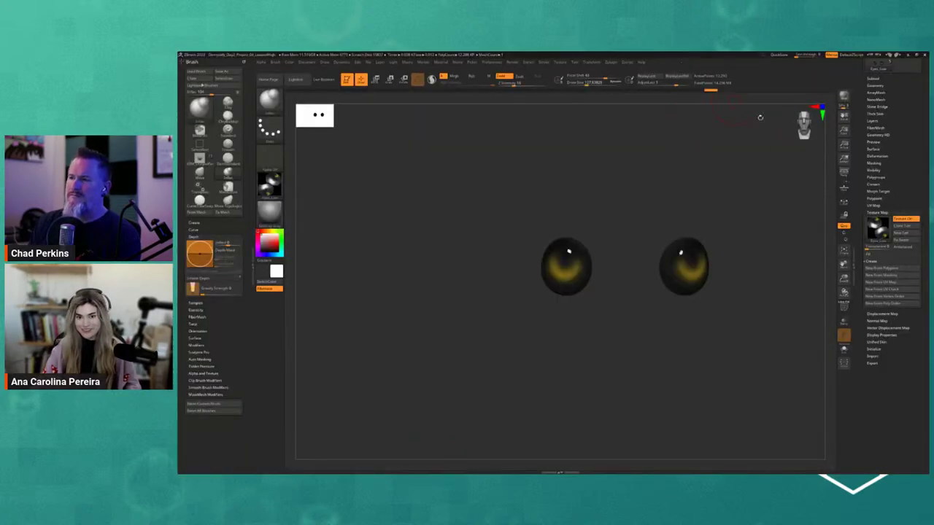
left_click(911, 55)
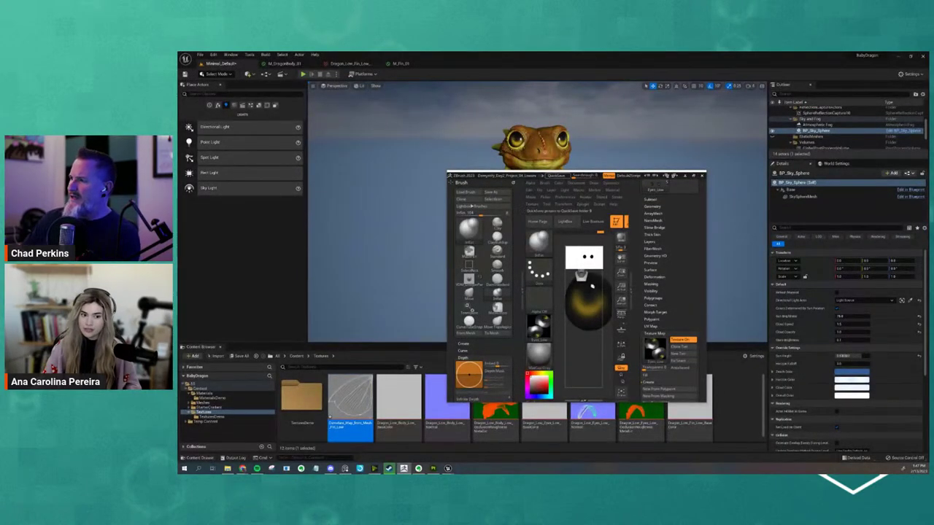
left_click(684, 175)
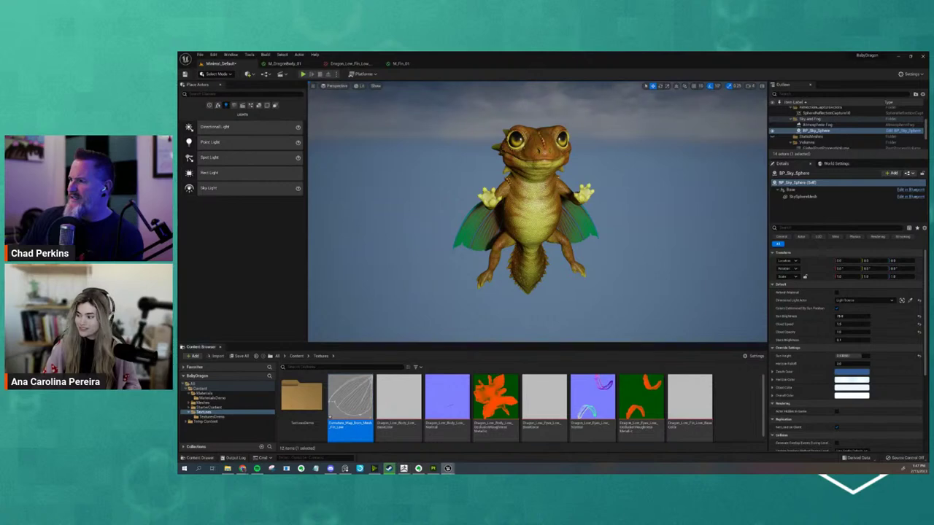
- Frame the dragon from above and show the light icons again with G
scroll(588, 287, "down", 2)
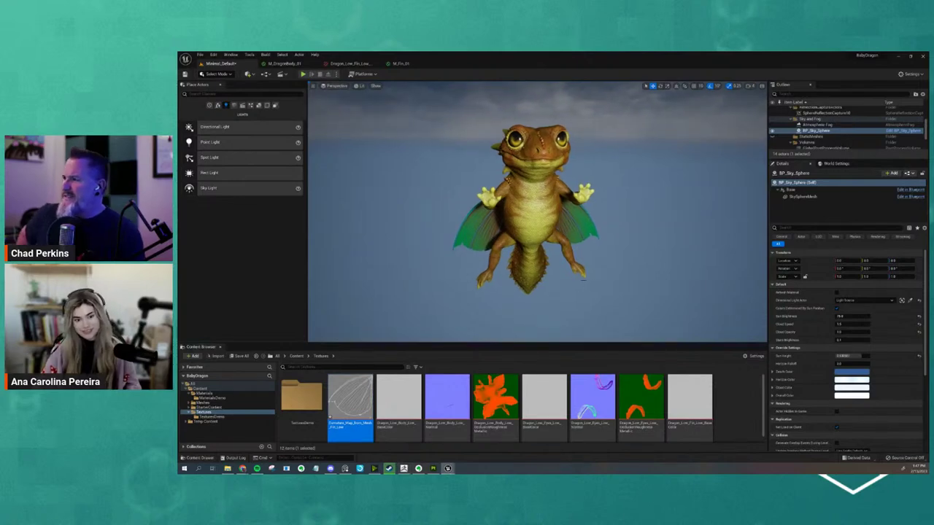
scroll(578, 272, "down", 2)
scroll(586, 272, "up", 2)
mouse_move(585, 273)
left_mouse_down("alt")
mouse_move(745, 284)
mouse_move(603, 272)
left_mouse_up("alt")
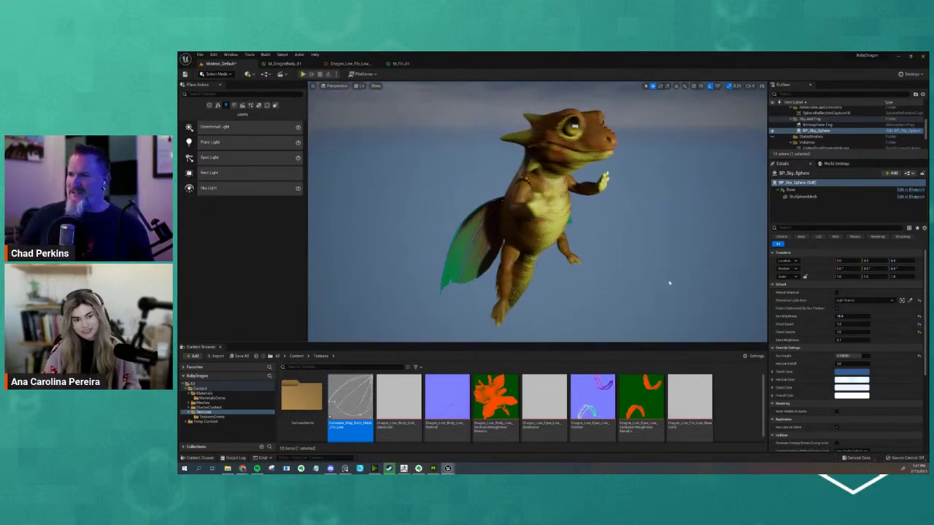
scroll(628, 277, "down", 3)
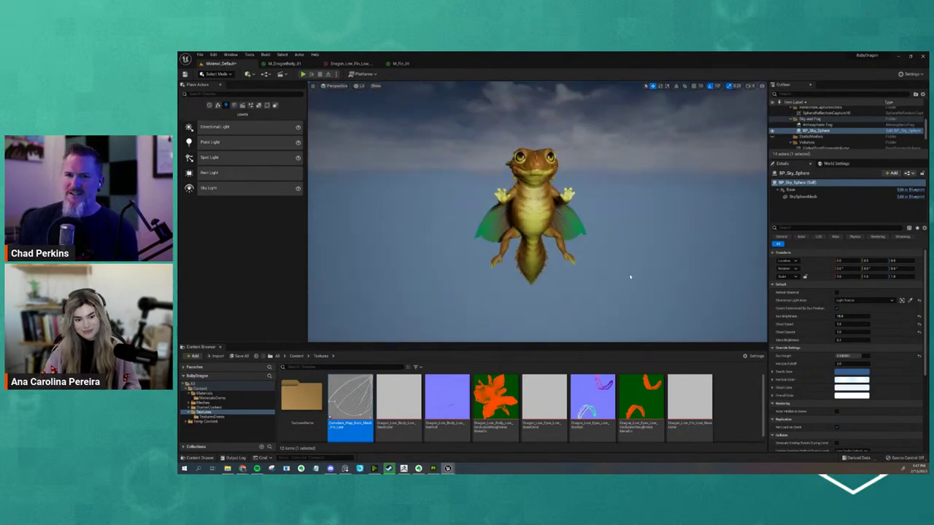
left_click_drag(357, 192, 625, 234, "alt")
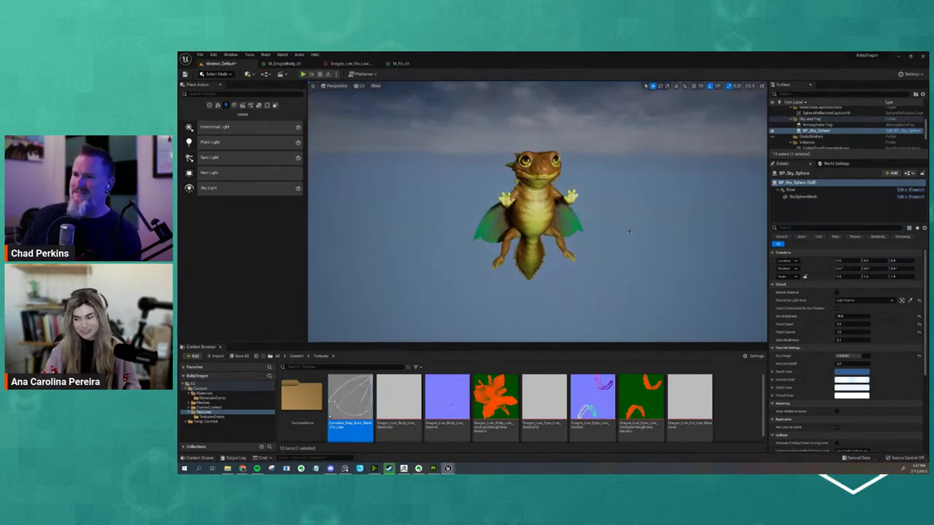
scroll(625, 234, "down", 5)
key("g")
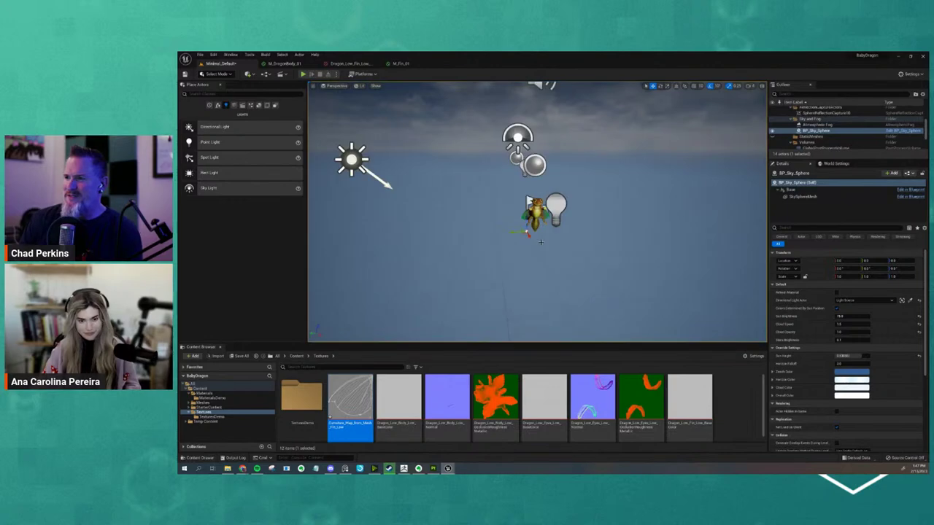
- Select PointLight3 and drag it left, closer above the dragon
left_click(553, 208)
mouse_move(553, 208)
left_mouse_down("alt")
mouse_move(554, 240)
mouse_move(519, 183)
mouse_move(568, 173)
mouse_move(606, 207)
left_mouse_up("alt")
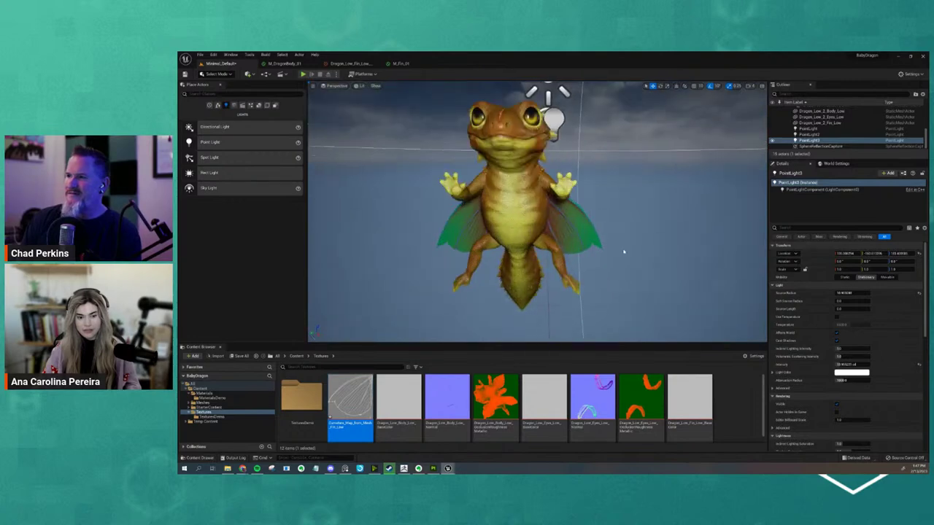
scroll(606, 206, "down", 5)
scroll(639, 192, "up", 2)
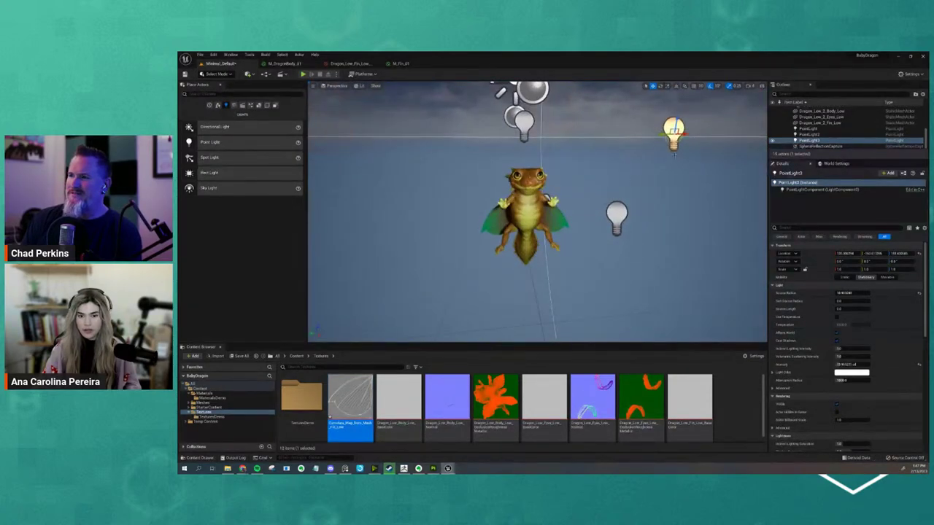
left_click_drag(661, 134, 577, 143)
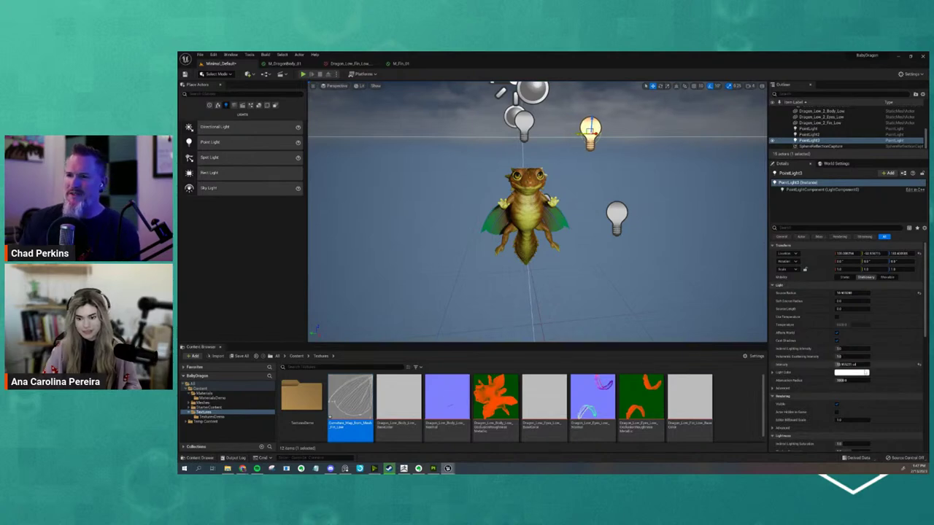
- Change PointLight3's Light Color from white to cyan on the colour wheel
left_click(851, 373)
left_click(775, 342)
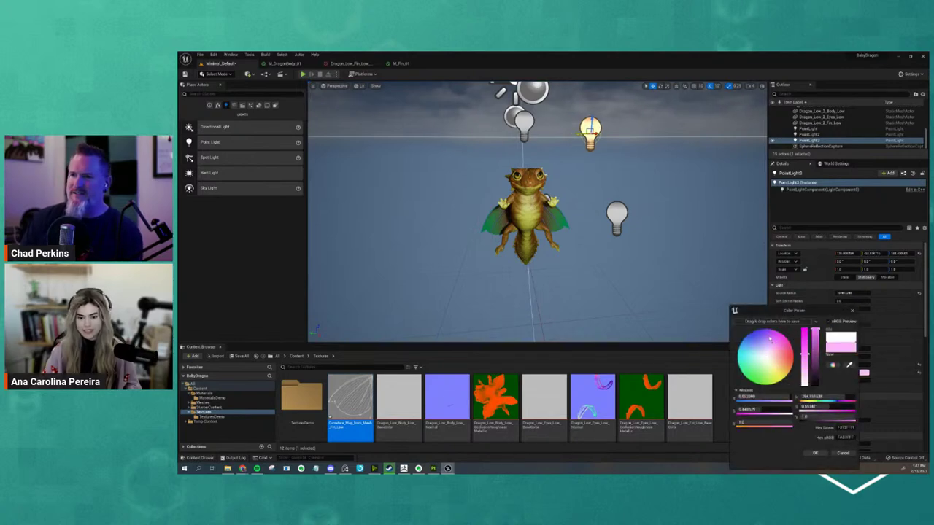
left_click_drag(770, 340, 757, 334)
left_click(815, 452)
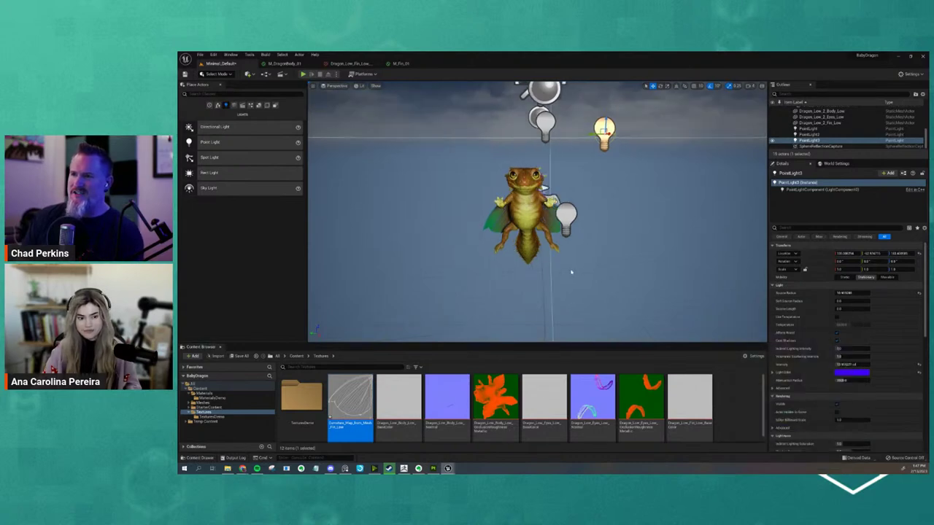
left_click(855, 373)
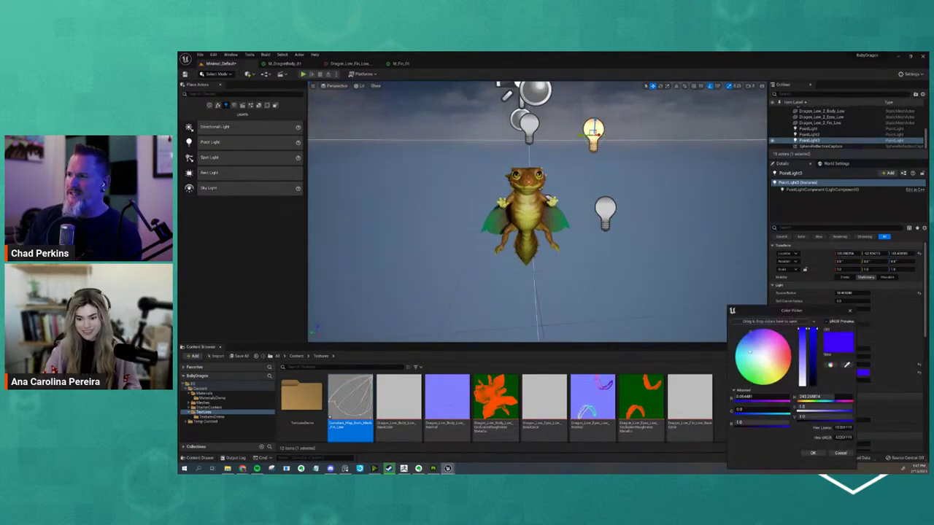
left_click_drag(750, 350, 737, 346)
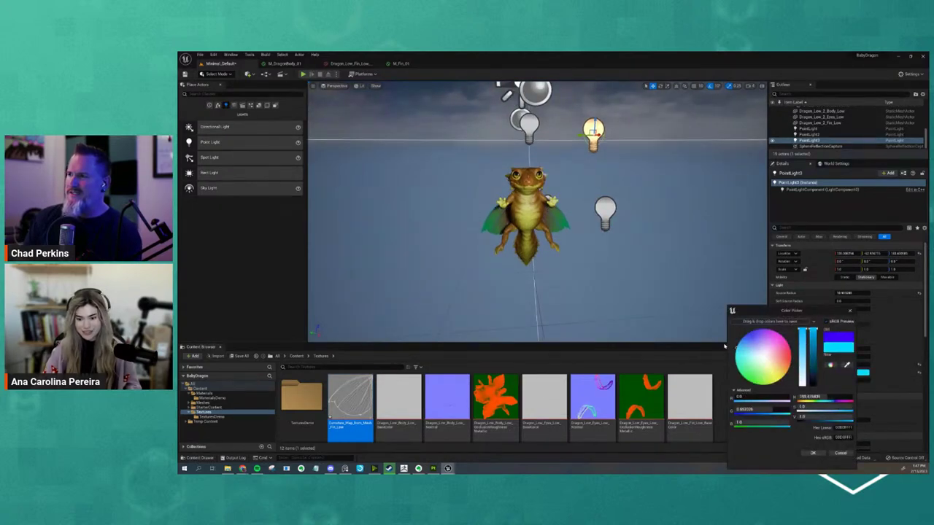
left_click(812, 453)
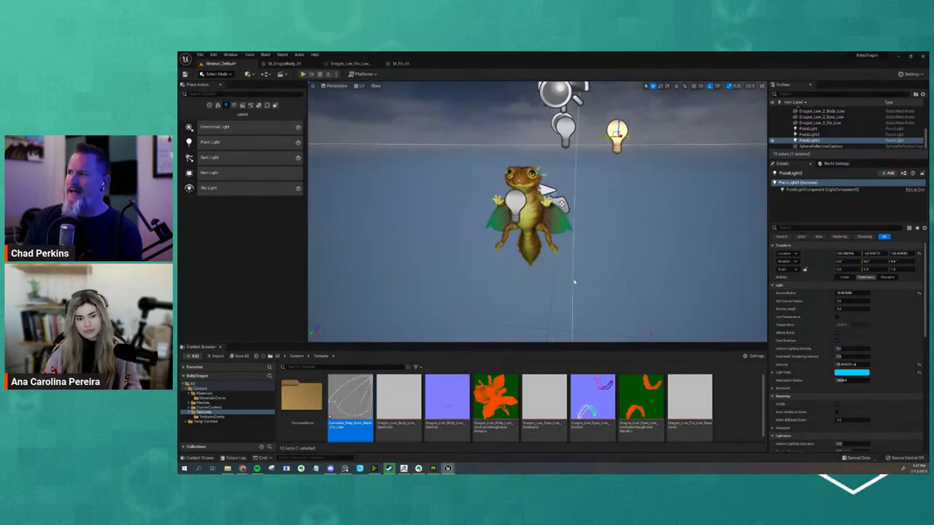
right_click_drag(595, 280, 590, 282)
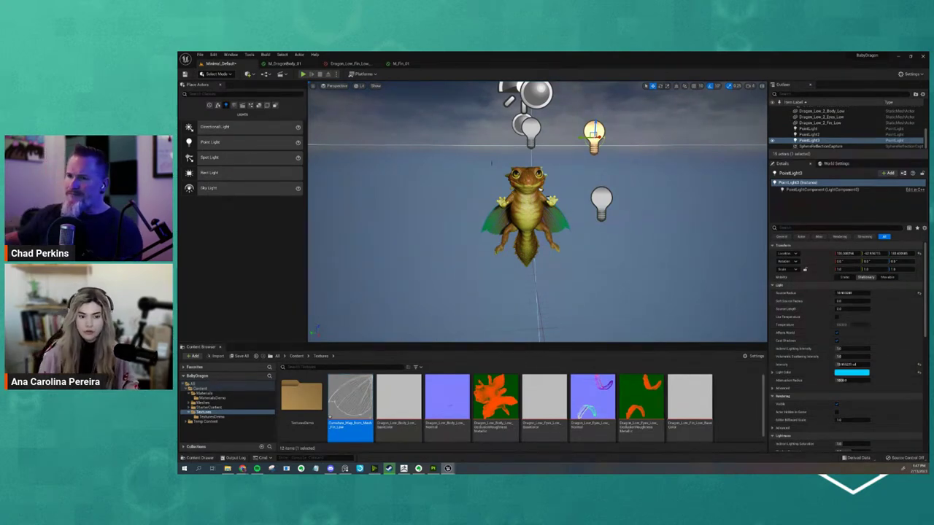
scroll(613, 229, "up", 1)
scroll(613, 229, "up", 1)
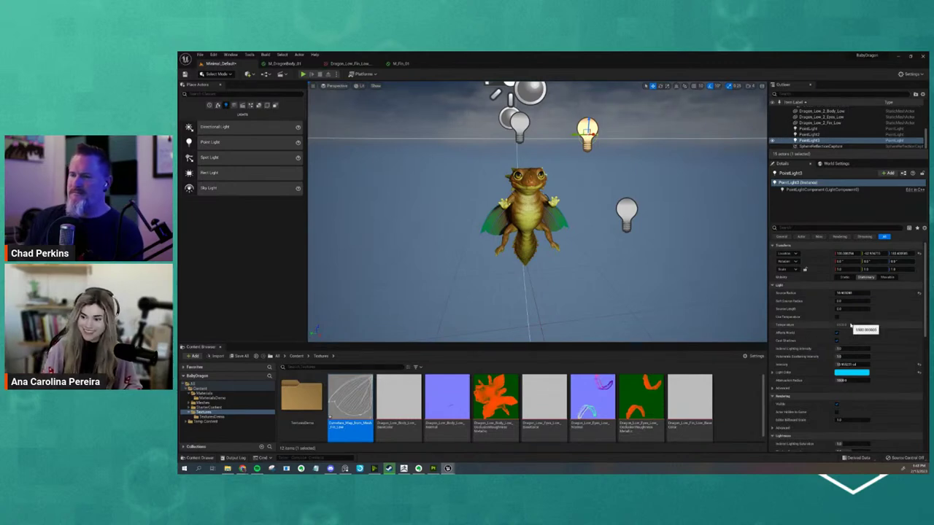
mouse_move(586, 252)
left_mouse_down("alt")
mouse_move(574, 256)
mouse_move(666, 220)
left_mouse_up("alt")
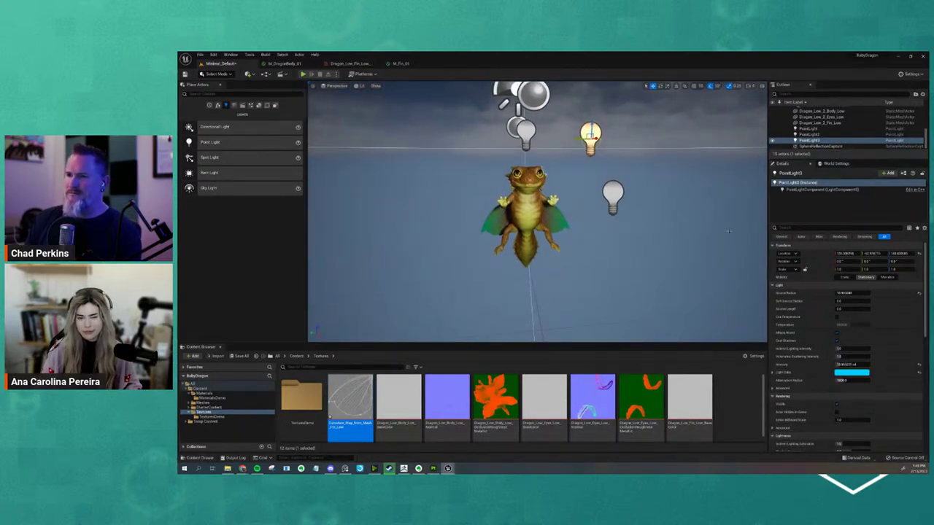
left_click_drag(644, 238, 639, 241, "alt")
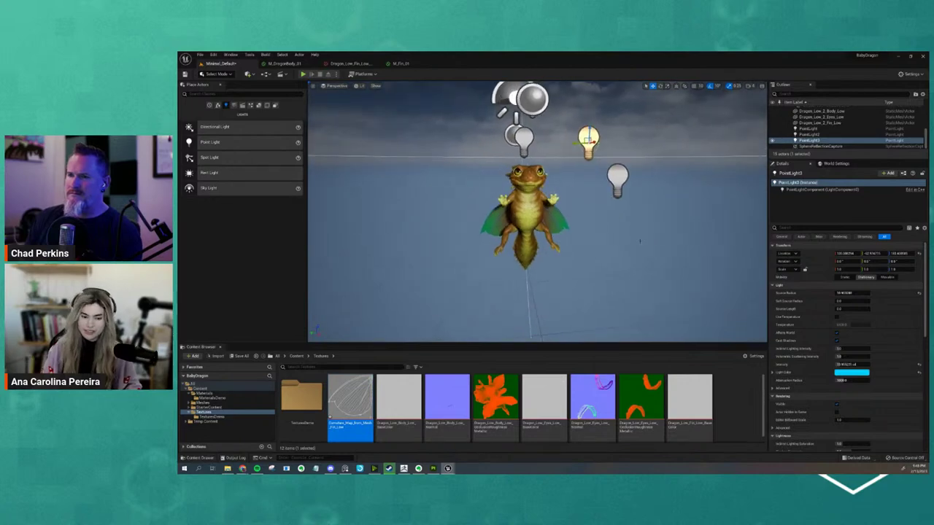
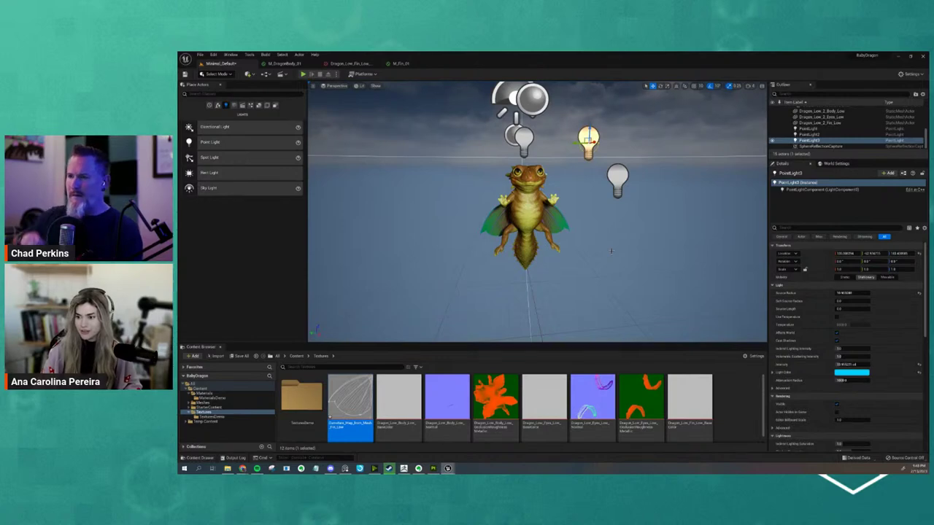
- Drag the point light's Source Length up to a large value so it casts a long streak
left_click_drag(564, 230, 675, 225, "alt")
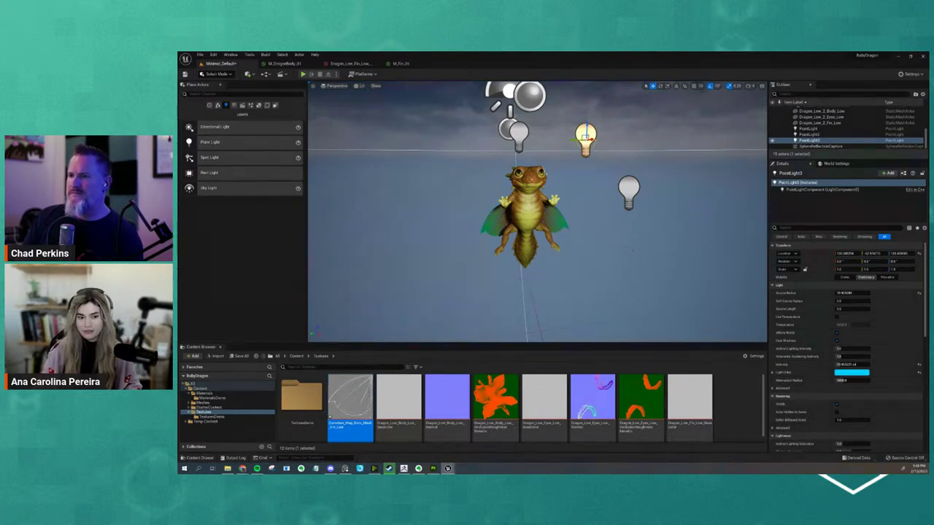
mouse_move(668, 246)
left_mouse_down("alt")
mouse_move(630, 250)
mouse_move(653, 261)
left_mouse_up("alt")
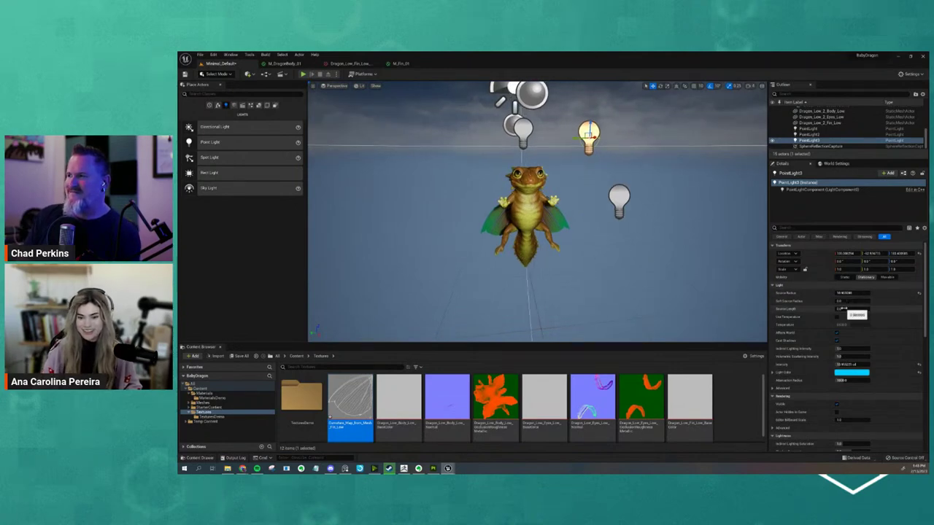
left_click_drag(859, 309, 904, 309)
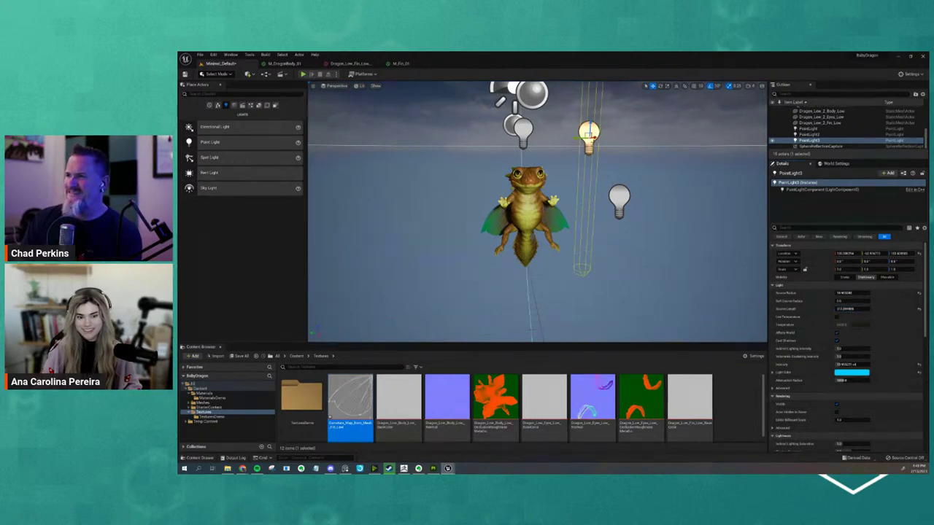
- Undo the accidental move of the point light and return to a front view of the dragon
left_click_drag(593, 139, 602, 146)
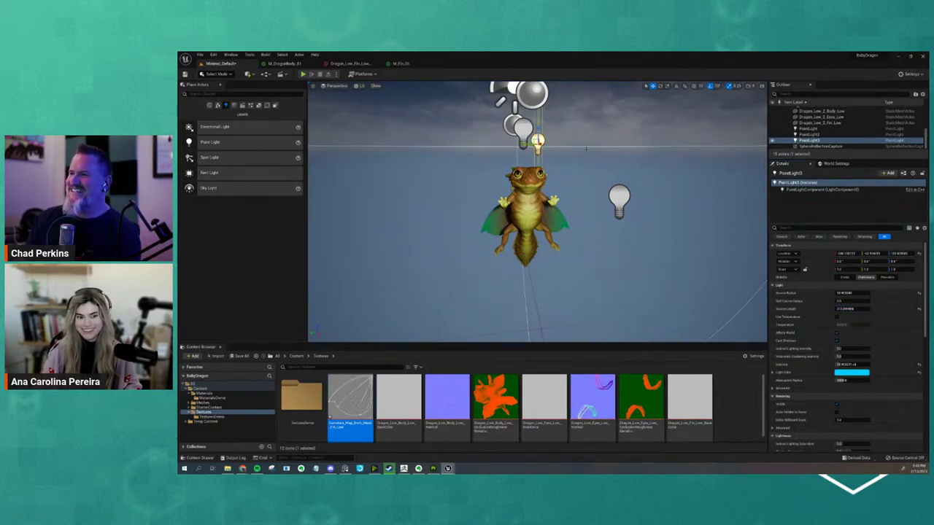
key("ctrl+z")
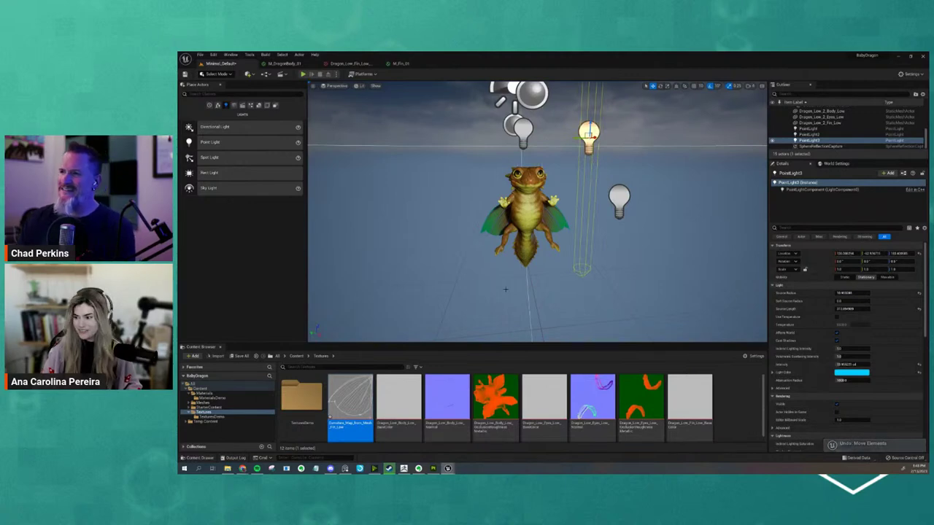
scroll(541, 289, "up", 2)
scroll(542, 290, "up", 2)
scroll(611, 258, "down", 1)
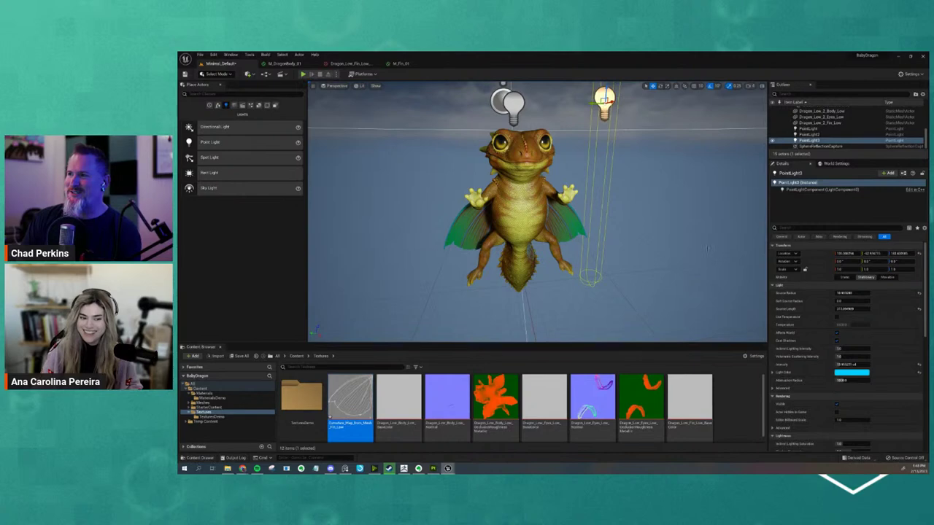
mouse_move(717, 251)
left_mouse_down("alt")
mouse_move(734, 292)
mouse_move(636, 294)
left_mouse_up("alt")
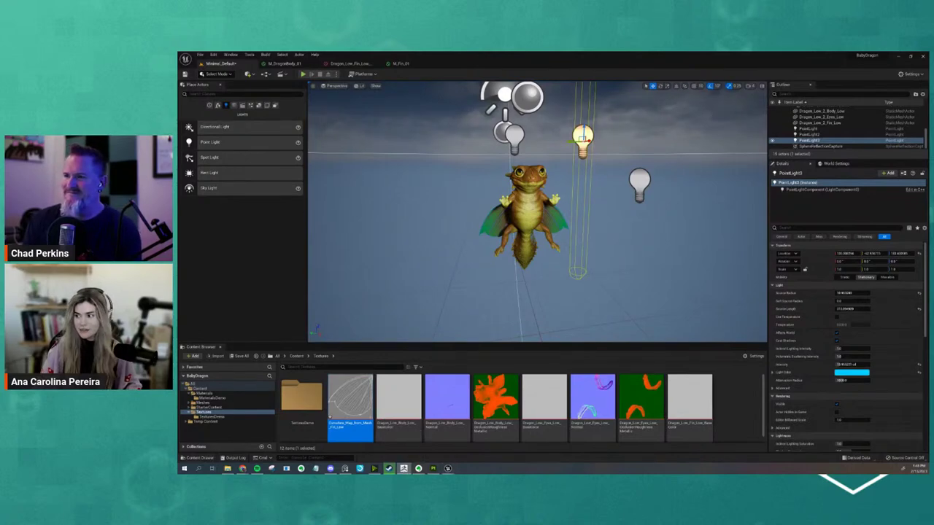
key("alt+Tab")
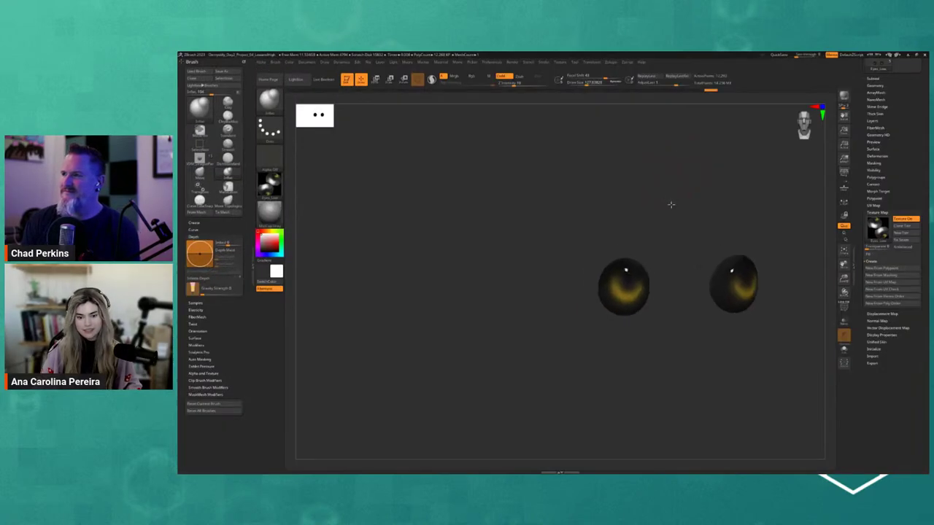
- Collapse the texture map settings, open the subtool list, and turn the dragon to three-quarter view
scroll(688, 202, "down", 3)
left_click_drag(688, 202, 590, 164, "alt")
left_click(886, 212)
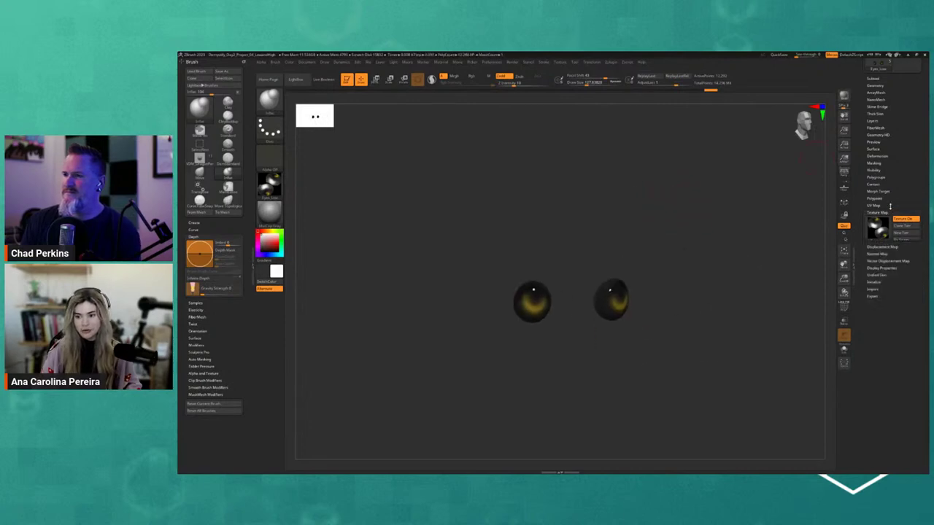
left_click(884, 211)
left_click(874, 79)
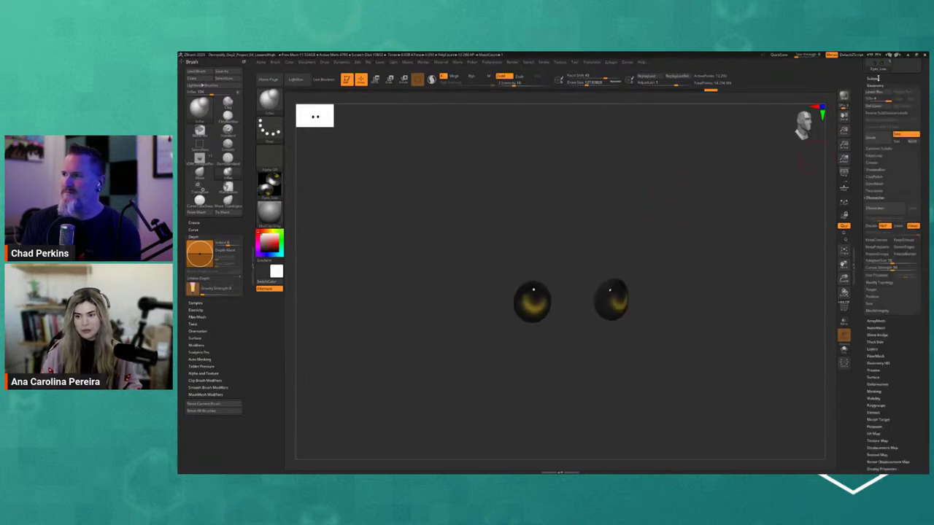
left_click(917, 166)
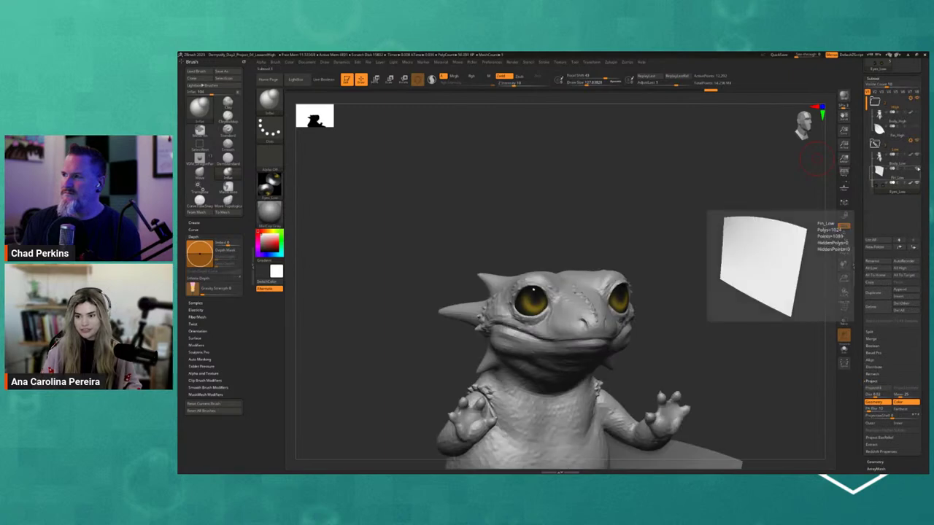
scroll(688, 219, "down", 2)
scroll(693, 214, "down", 2)
mouse_move(694, 215)
left_mouse_down()
mouse_move(691, 278)
mouse_move(692, 154)
left_mouse_up()
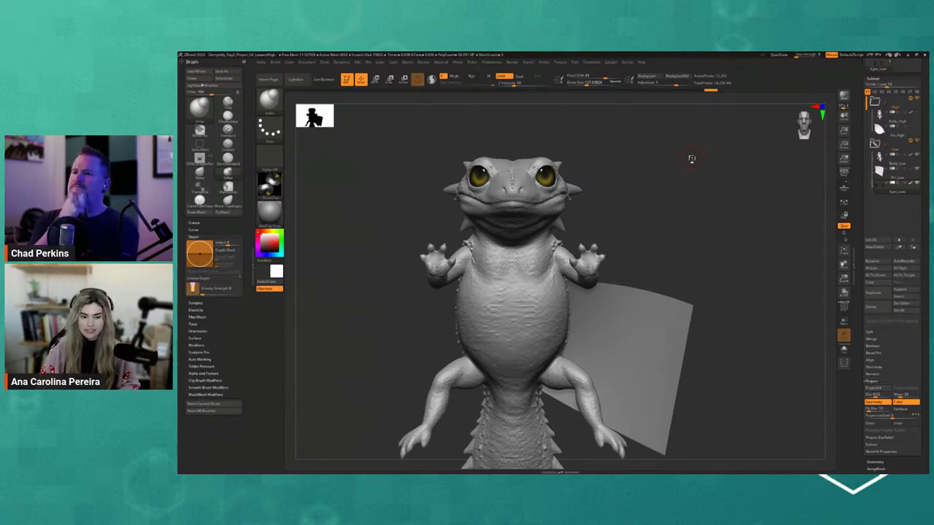
mouse_move(692, 156)
left_mouse_down()
mouse_move(694, 265)
mouse_move(694, 246)
mouse_move(677, 253)
mouse_move(812, 226)
left_mouse_up()
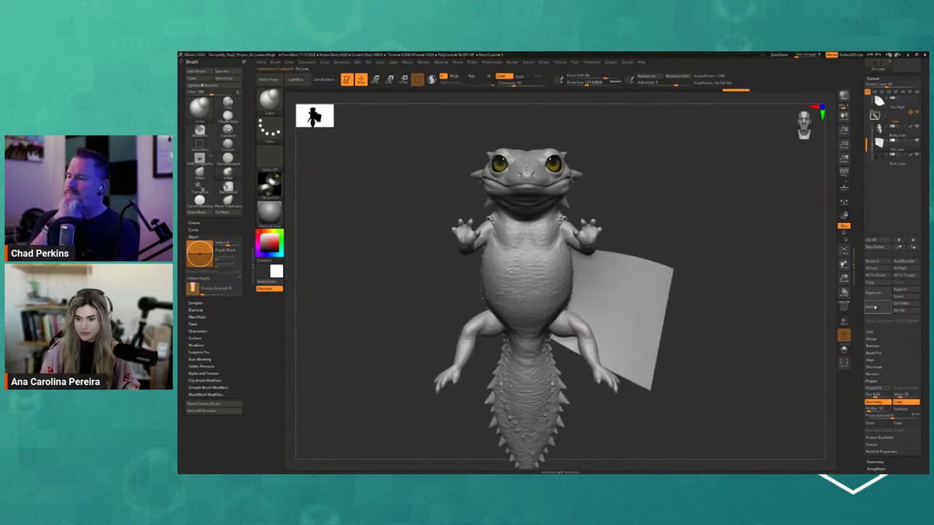
- Mirror the fin plane on the X axis in Tool > Deformation so both sides have wings
scroll(874, 321, "down", 5)
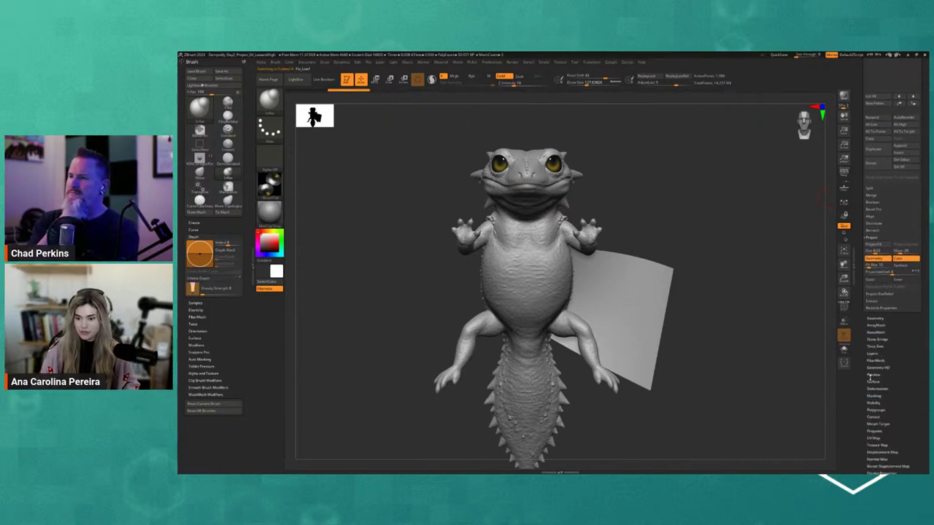
left_click(879, 389)
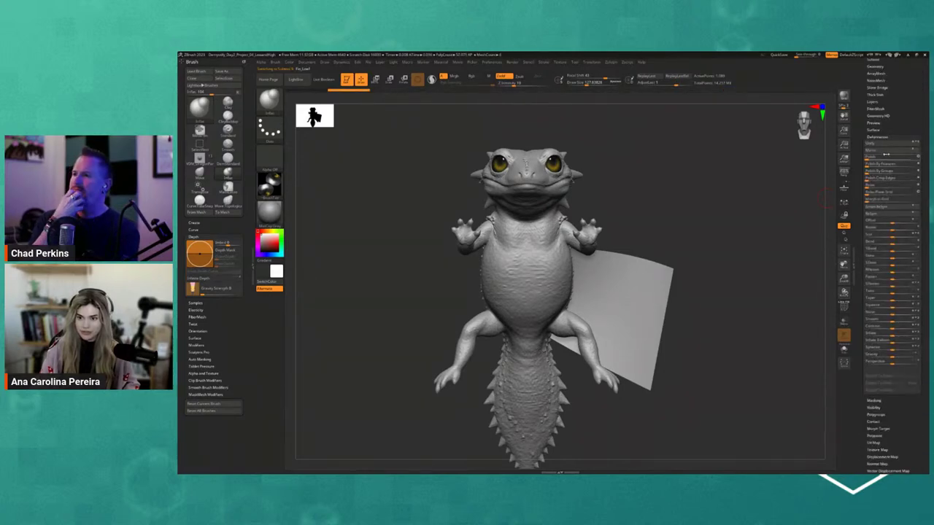
left_click(885, 152)
mouse_move(686, 277)
left_mouse_down()
mouse_move(655, 295)
mouse_move(693, 294)
mouse_move(664, 296)
mouse_move(740, 136)
left_mouse_up()
left_click(873, 59)
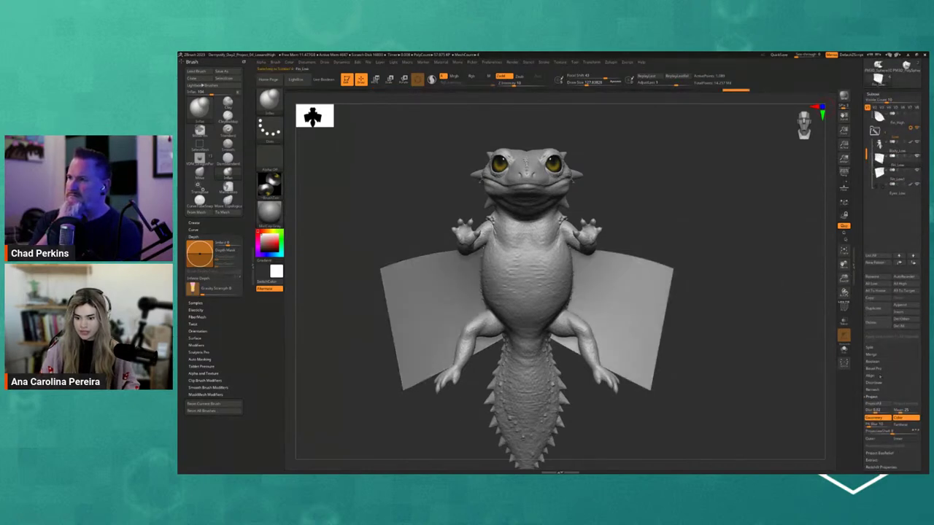
- Make Eyes_Low the active subtool and bring up the grid of loaded tools
left_click(871, 355)
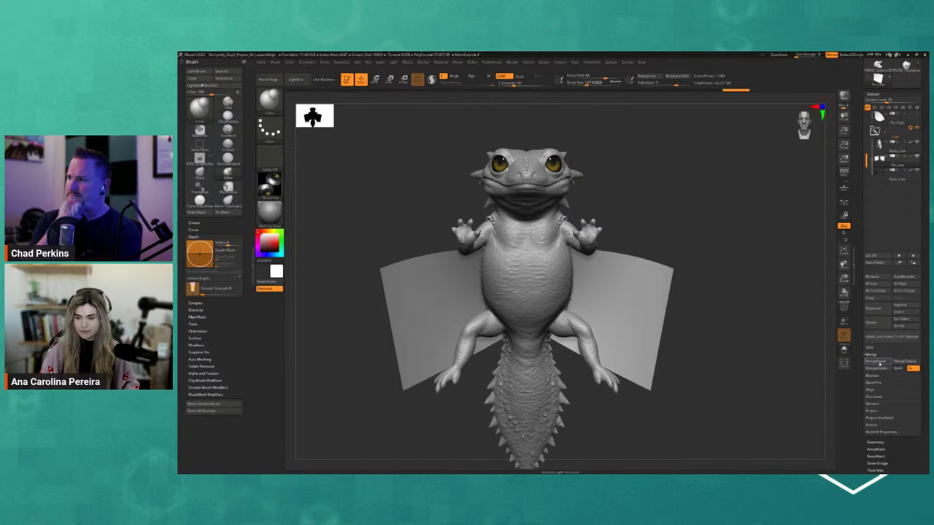
mouse_move(789, 333)
left_mouse_down()
mouse_move(736, 287)
mouse_move(740, 294)
mouse_move(734, 262)
left_mouse_up()
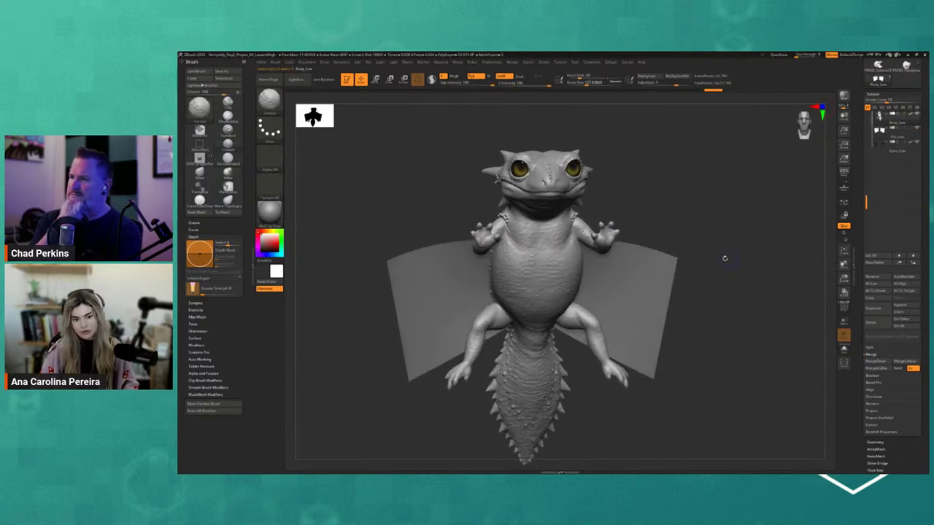
left_click(584, 170, "alt")
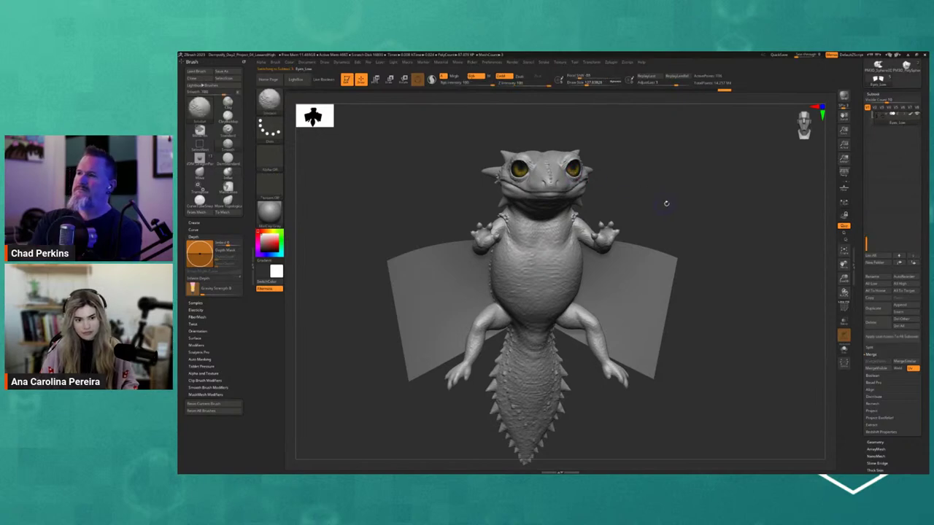
left_click(879, 103)
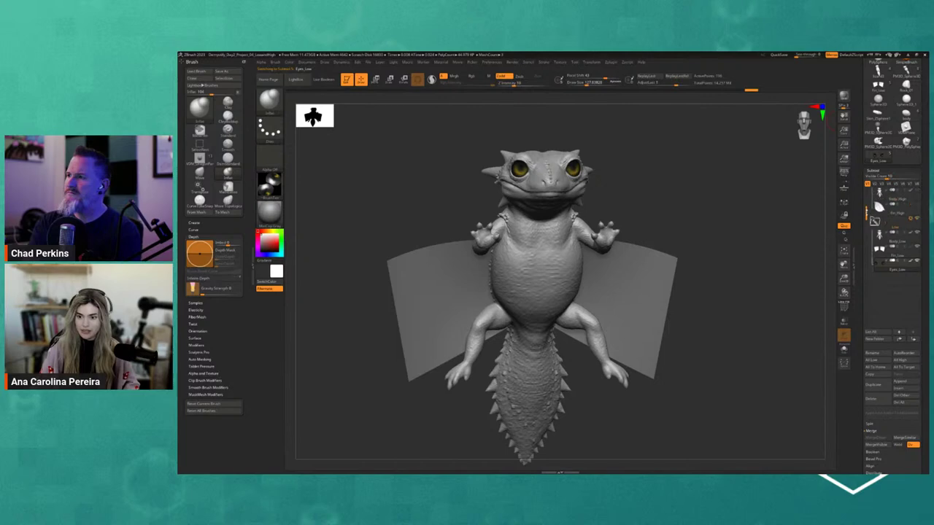
left_click_drag(780, 242, 715, 188)
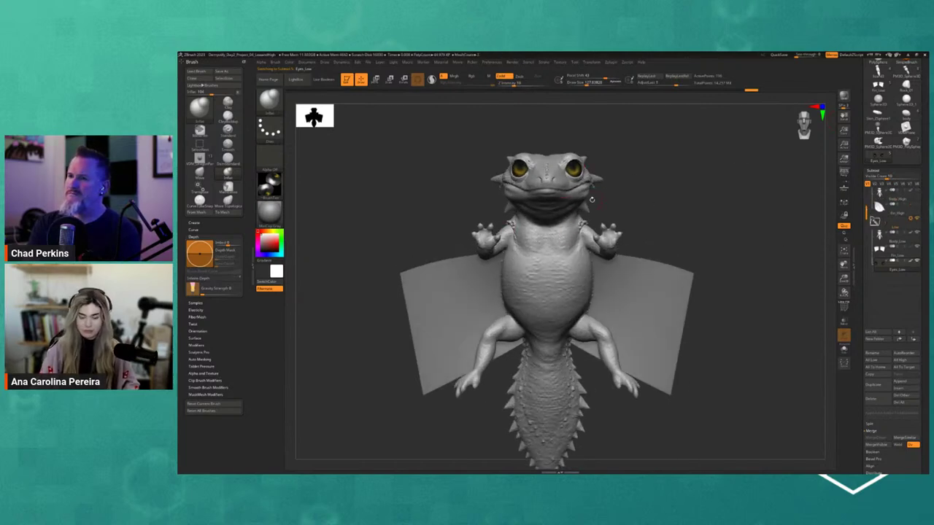
- Run Zplugin > Transpose Master > TPoseMesh to merge all subtools into one posing mesh
left_click(609, 62)
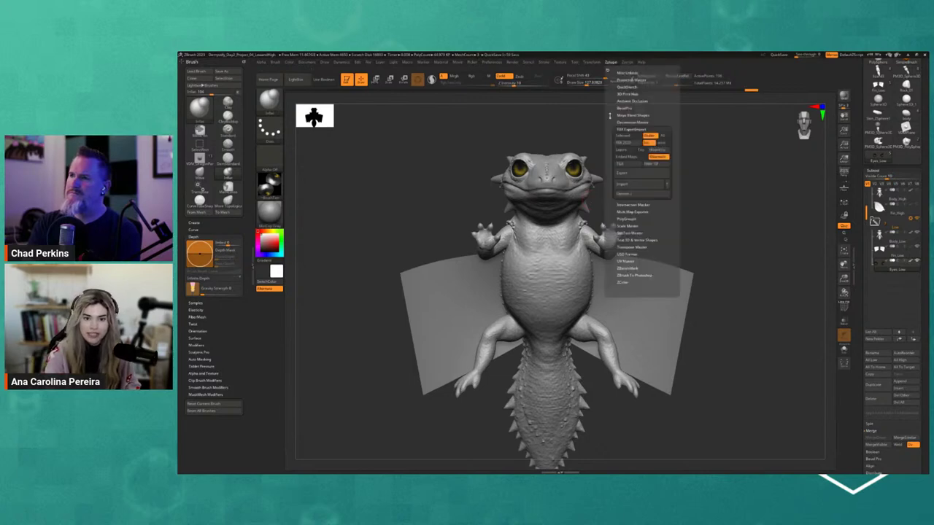
left_click(623, 130)
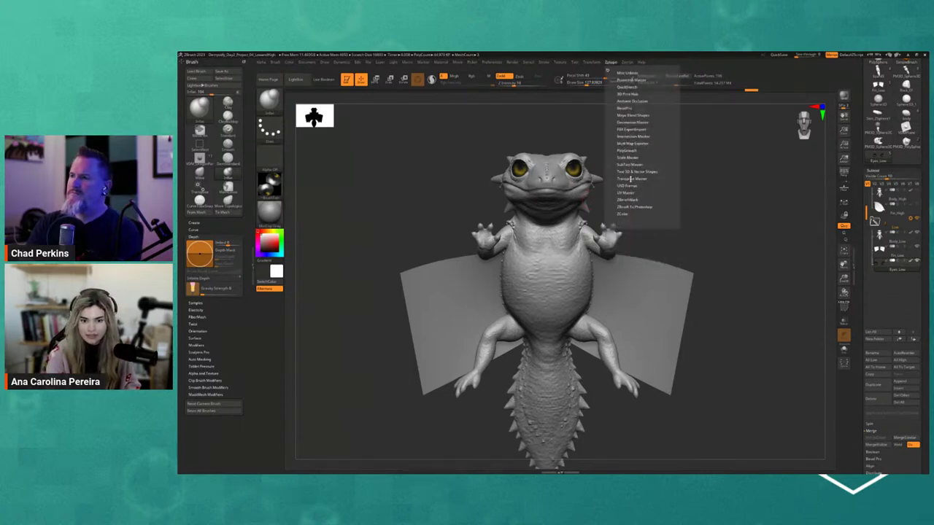
left_click(630, 179)
left_click(627, 189)
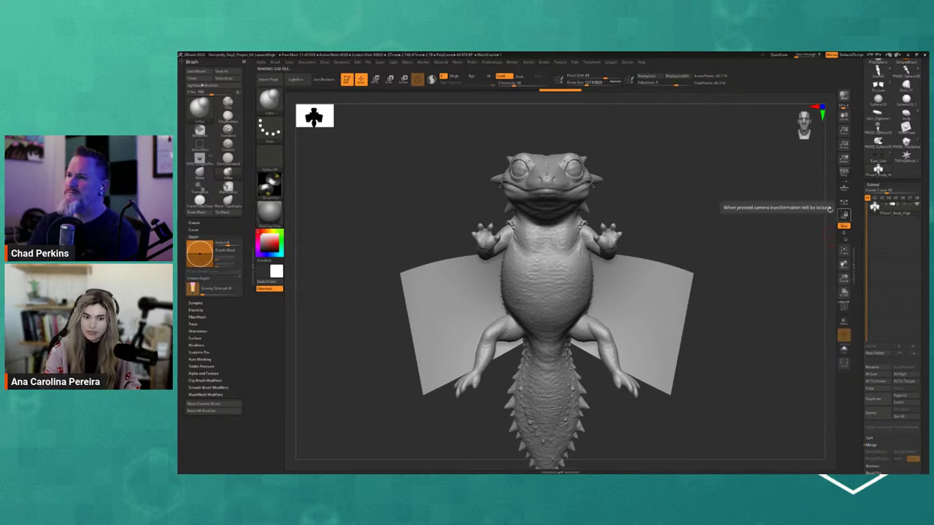
left_click_drag(828, 237, 827, 228)
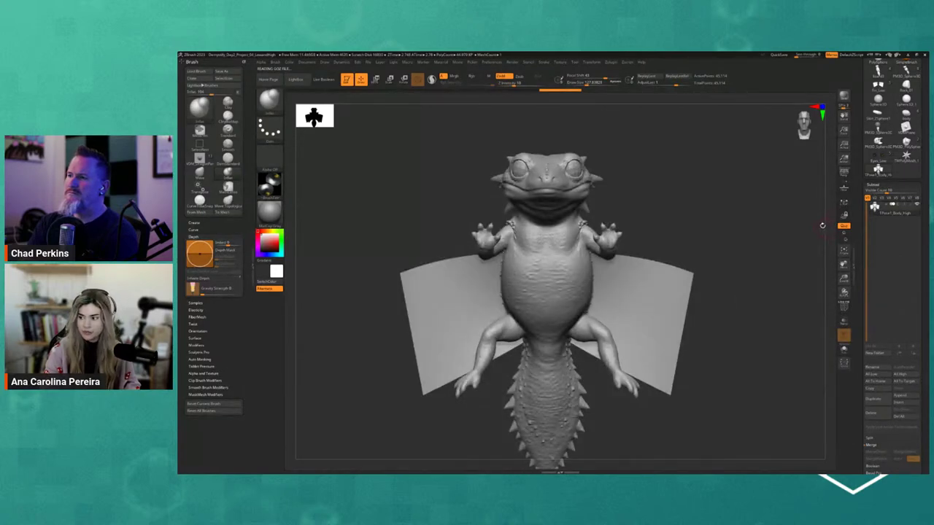
left_click_drag(651, 167, 652, 156)
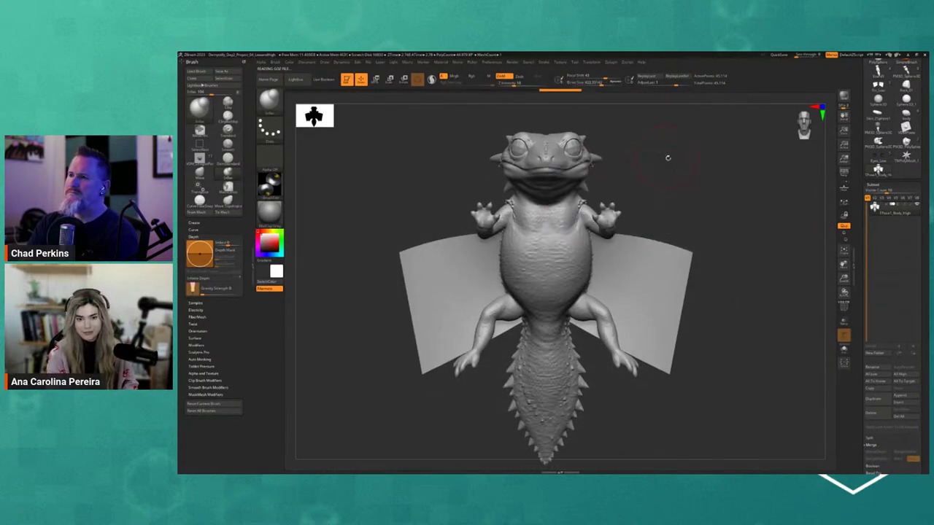
- Hide the two fin planes so only the dragon's body shows
left_click(636, 251, "ctrl+shift")
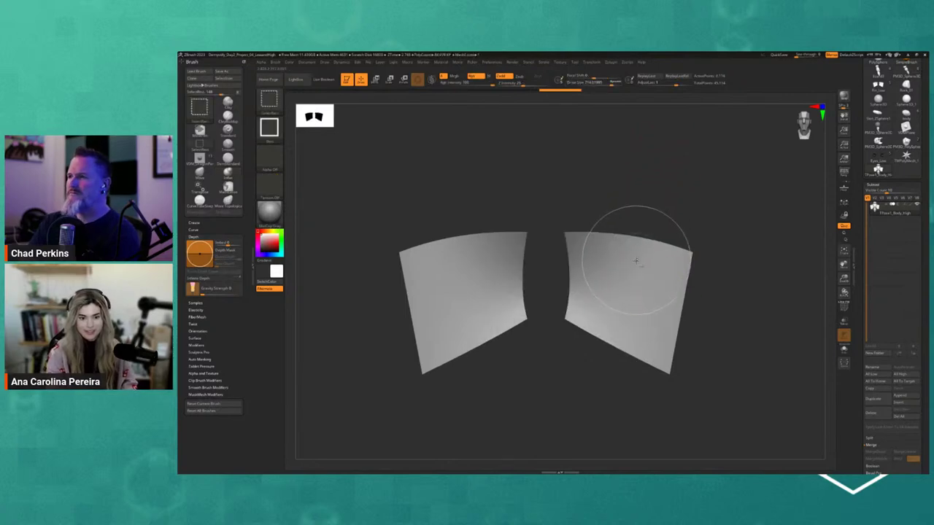
left_click(651, 248, "ctrl+shift")
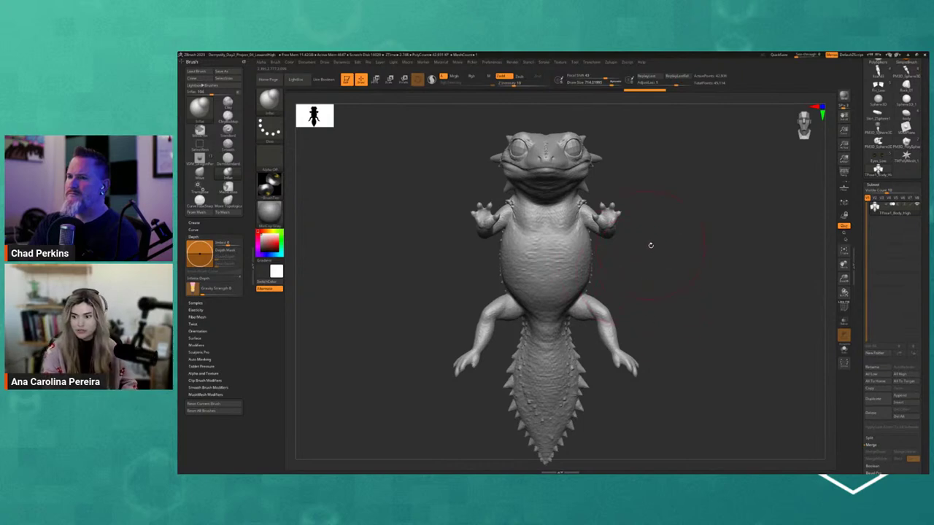
mouse_move(656, 254)
left_mouse_down()
mouse_move(652, 241)
mouse_move(646, 253)
left_mouse_up()
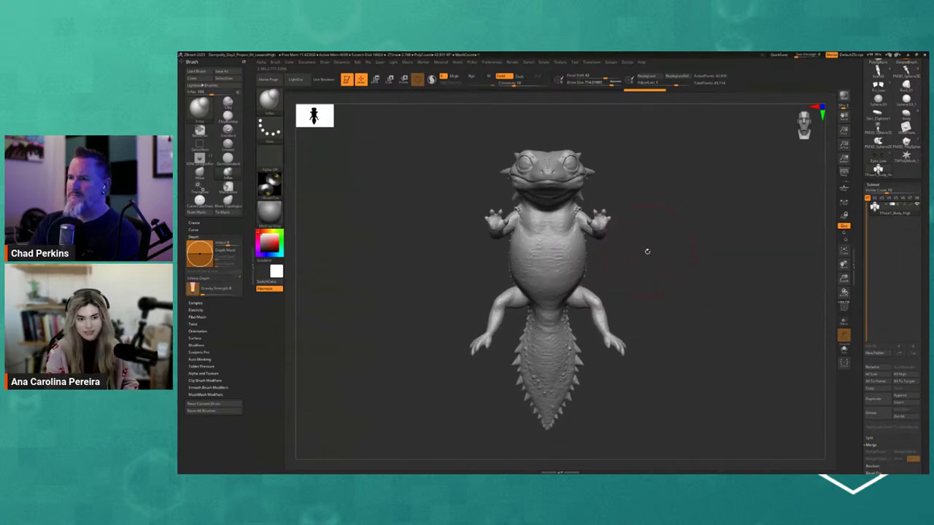
- Insert two curved planes beside the dragon's body from the gizmo's Transform Type menu
key("w")
left_click(516, 120)
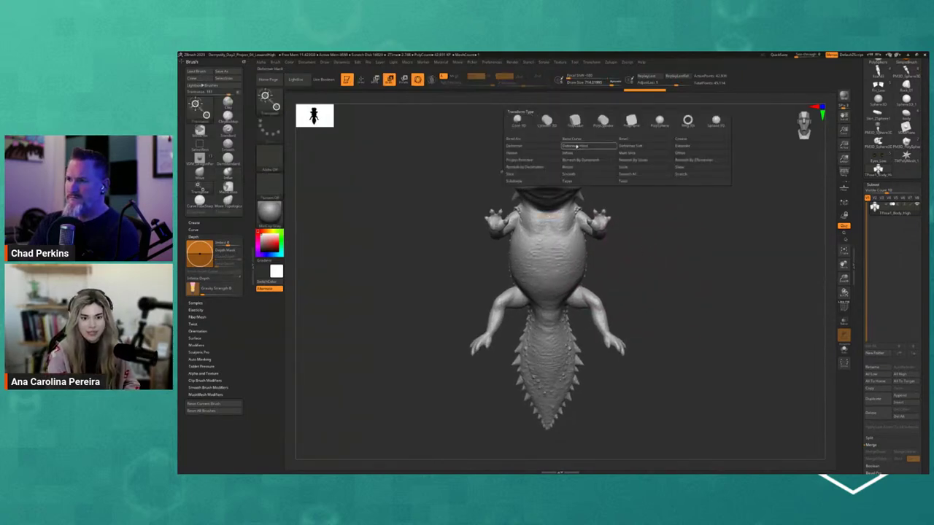
left_click(575, 146)
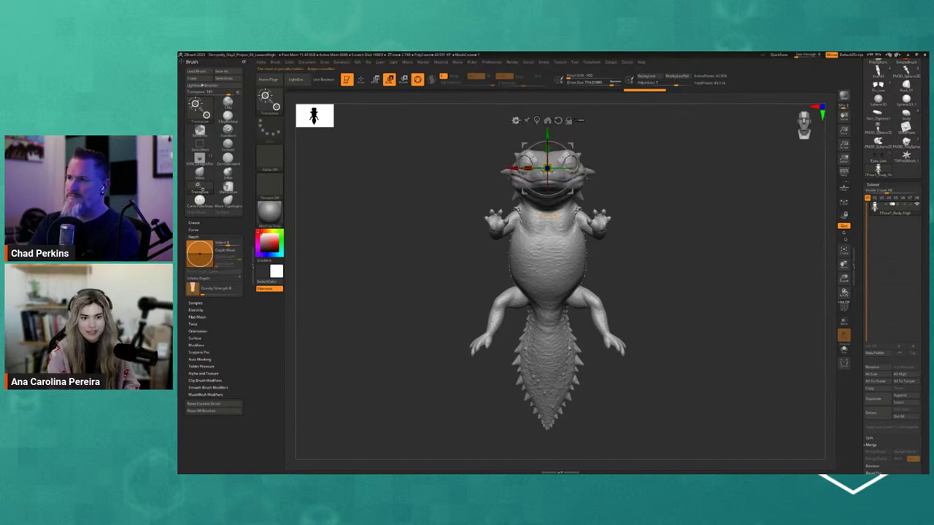
left_click(516, 121)
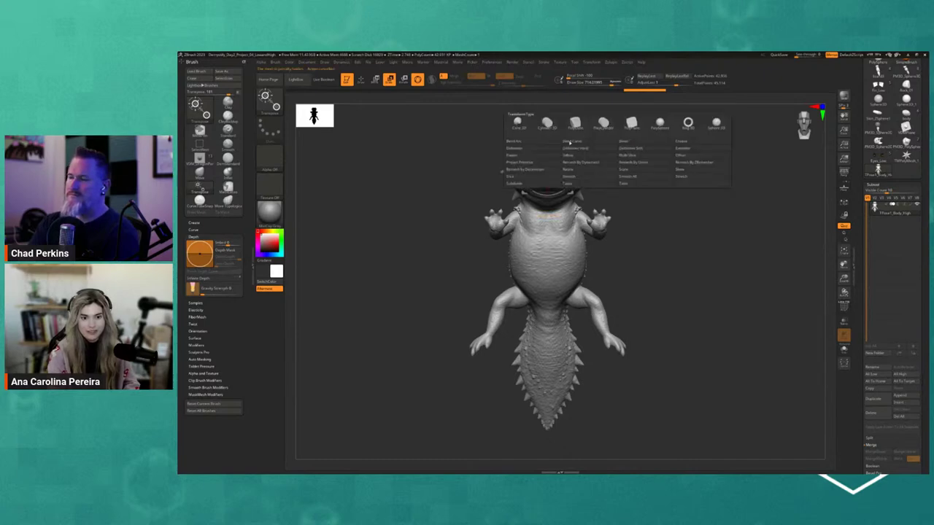
left_click(583, 142)
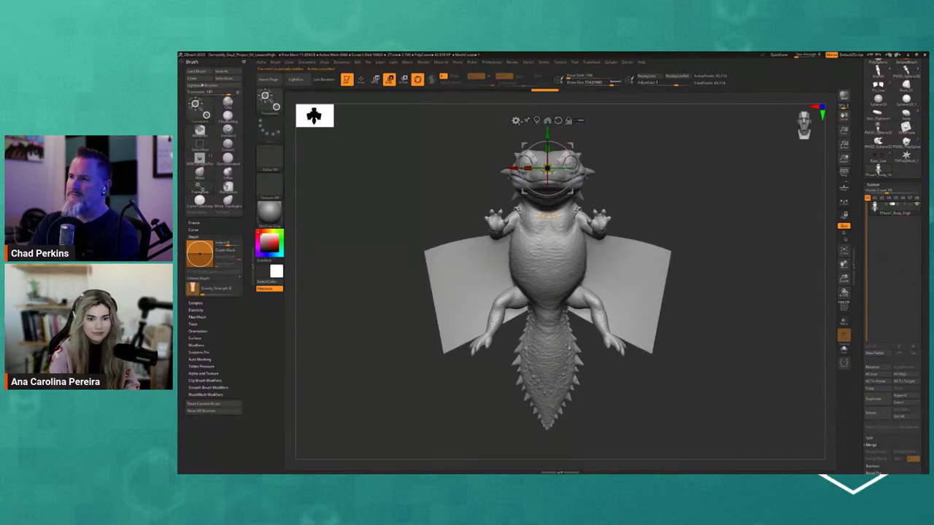
left_click(516, 120)
left_click(578, 143)
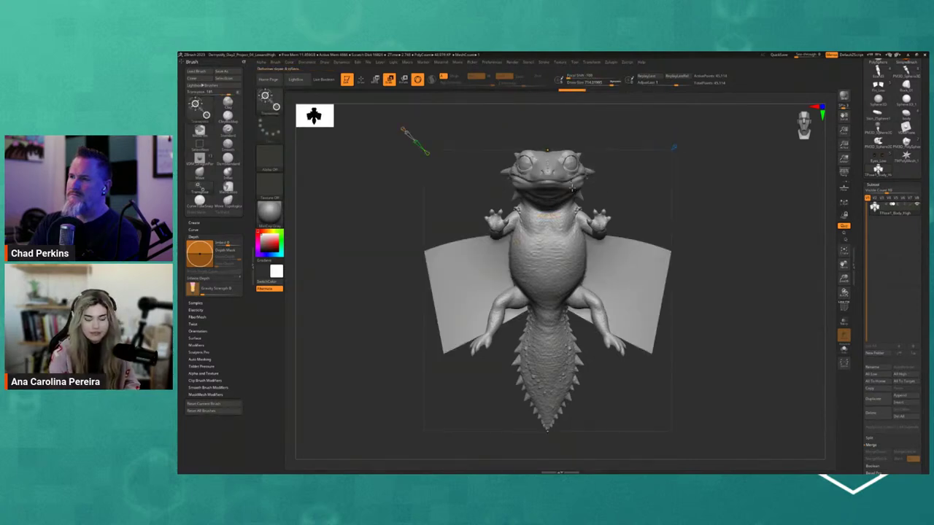
- Select the dragon's body and bend the body and tail into a pose with Transpose
left_click(578, 241, "alt")
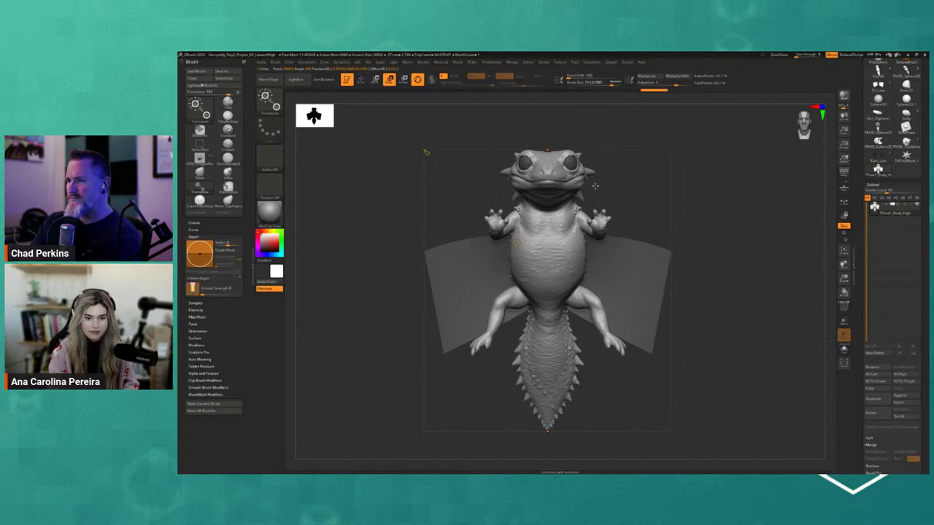
left_click_drag(426, 152, 449, 177)
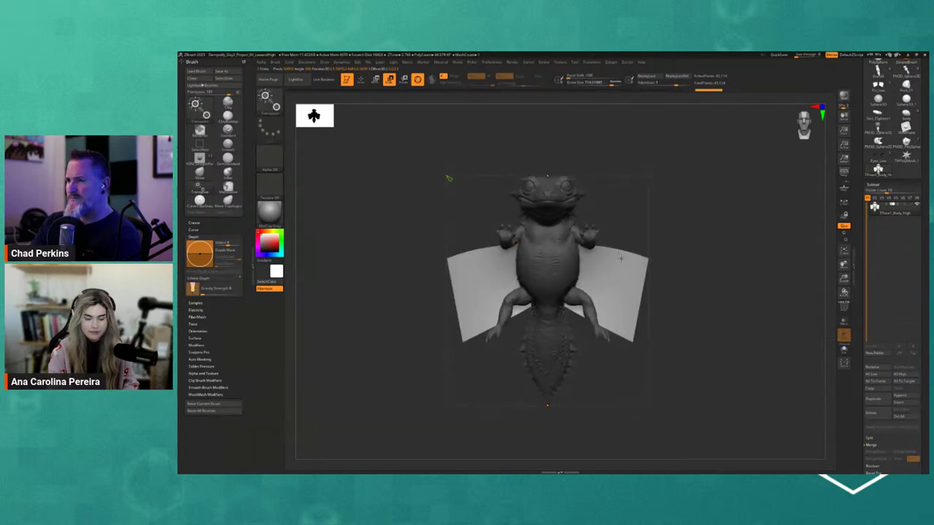
left_click_drag(448, 177, 425, 155, "shift")
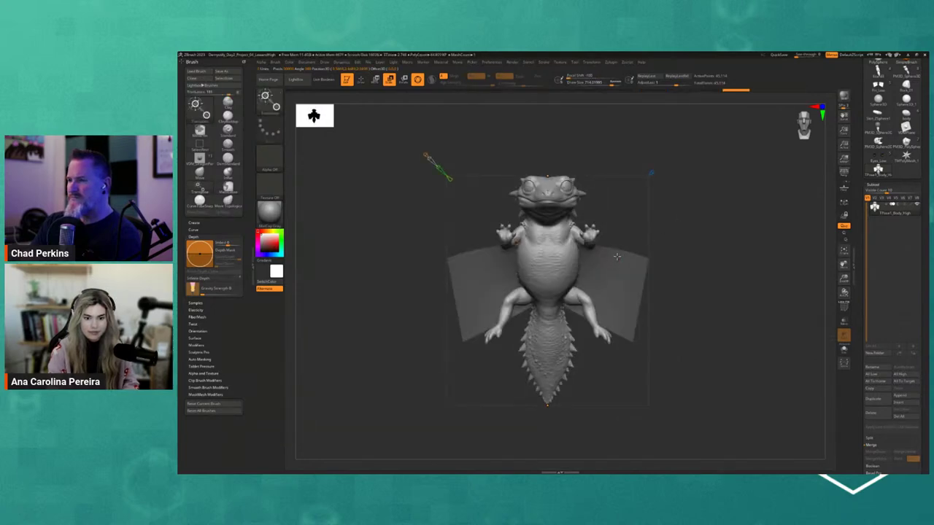
left_click_drag(566, 139, 460, 155)
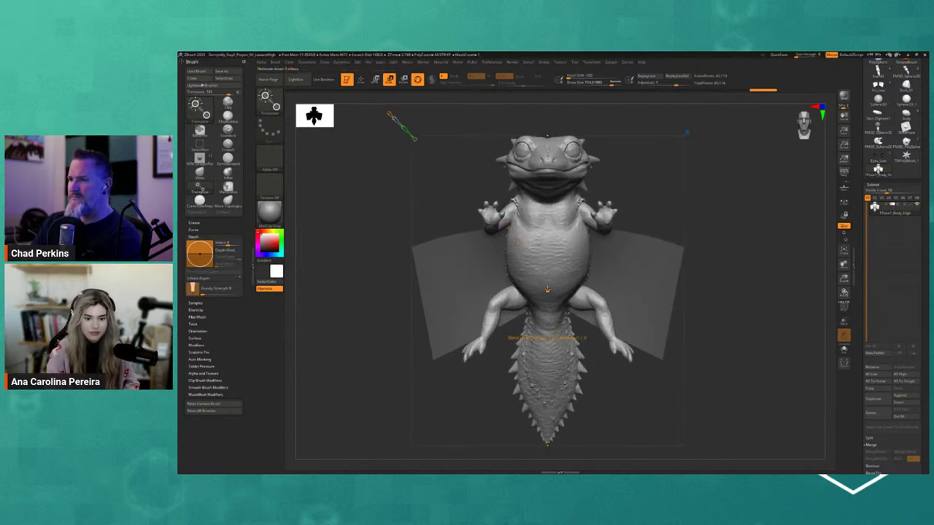
left_click_drag(547, 289, 538, 295)
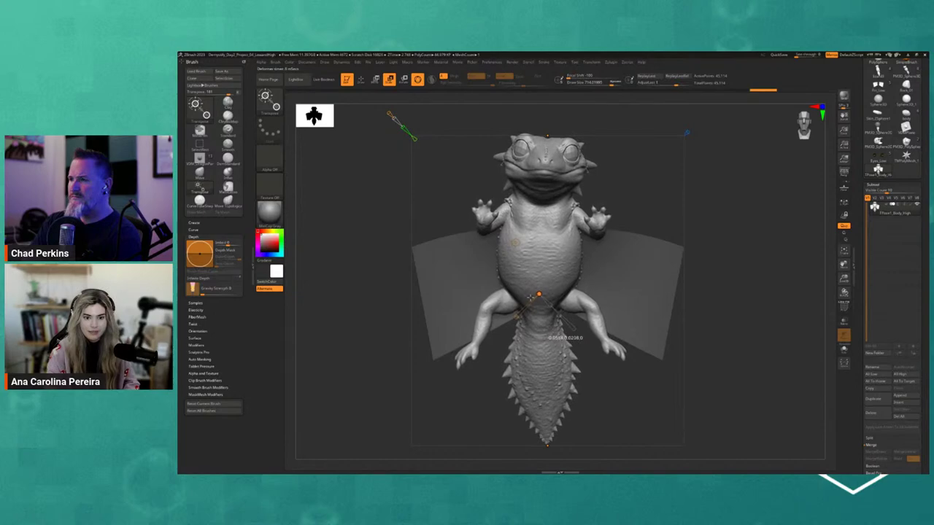
right_click_drag(698, 251, 698, 219, "ctrl")
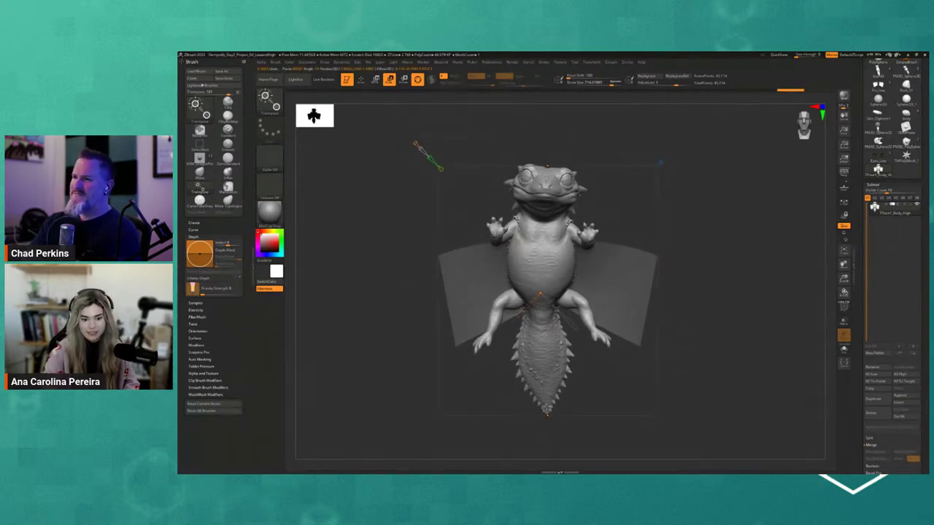
left_click_drag(548, 416, 608, 446)
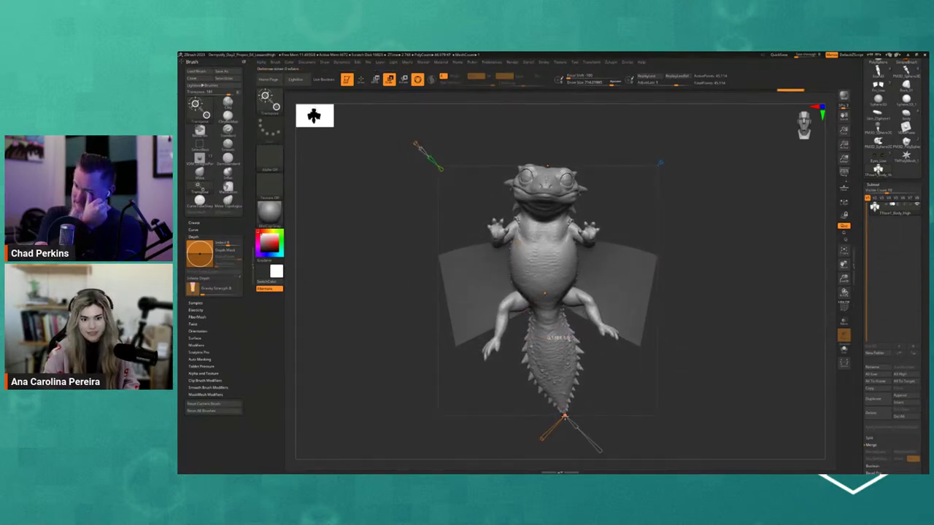
mouse_move(711, 365)
left_mouse_down()
mouse_move(652, 386)
mouse_move(626, 371)
left_mouse_up()
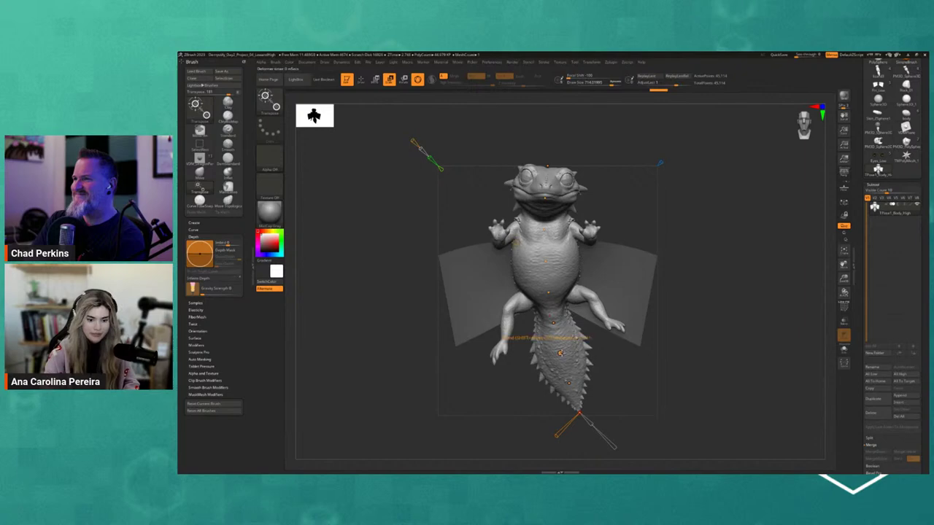
- Swing the tail right around its base and tilt the dragon's head to the left
left_click_drag(559, 354, 538, 377)
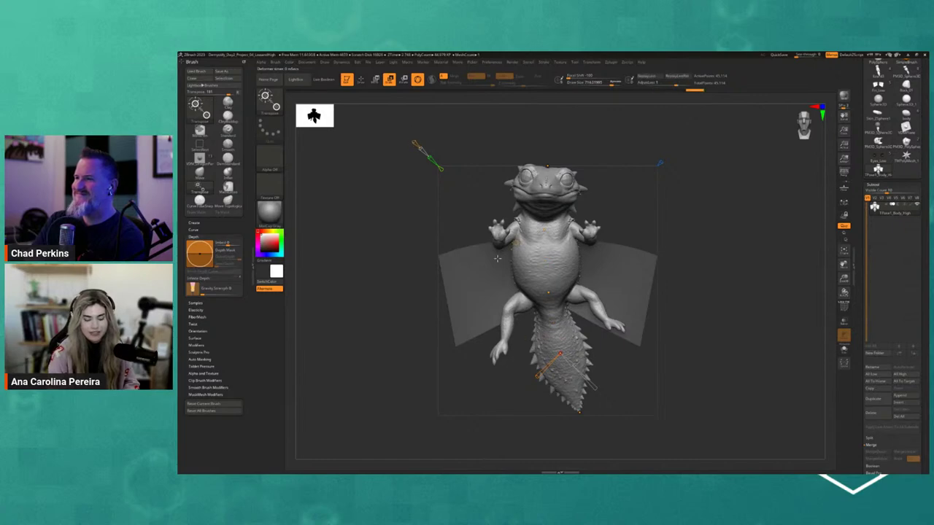
mouse_move(579, 410)
left_mouse_down()
mouse_move(605, 427)
mouse_move(589, 412)
left_mouse_up()
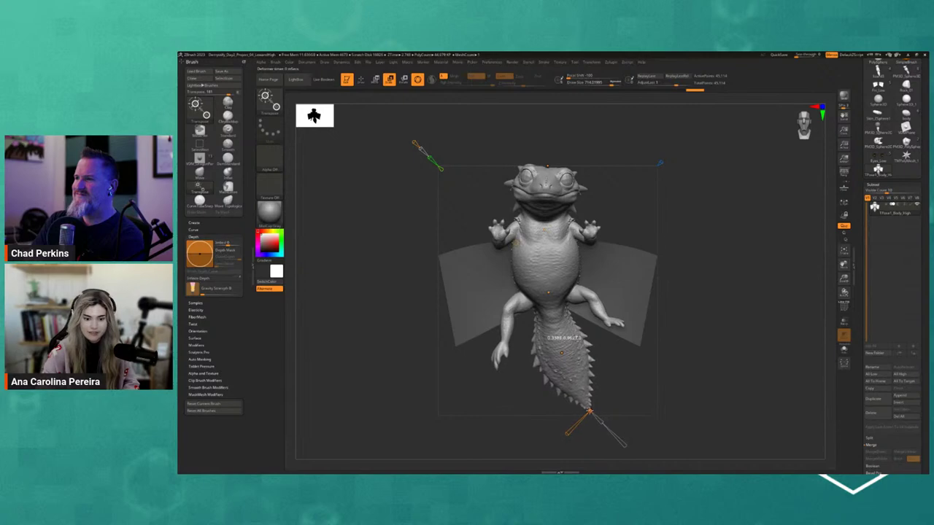
key("ctrl+z")
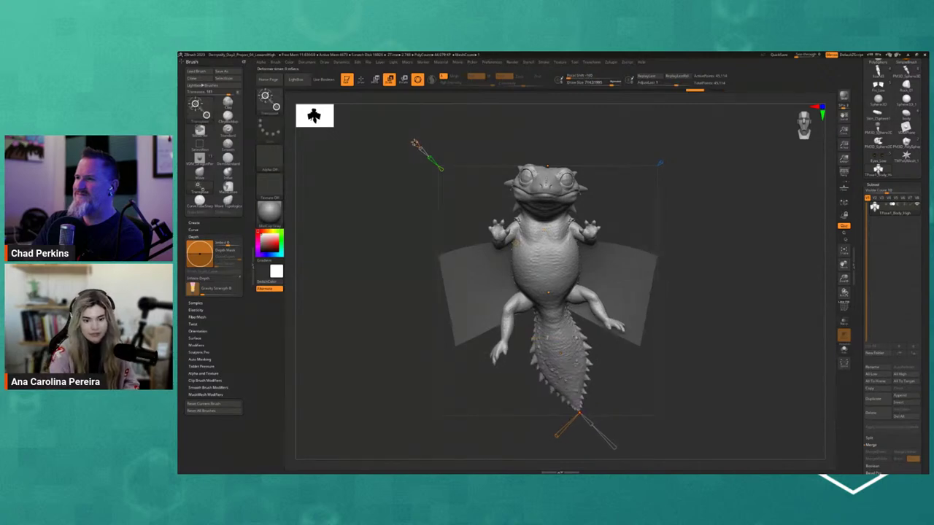
left_click_drag(579, 413, 617, 410)
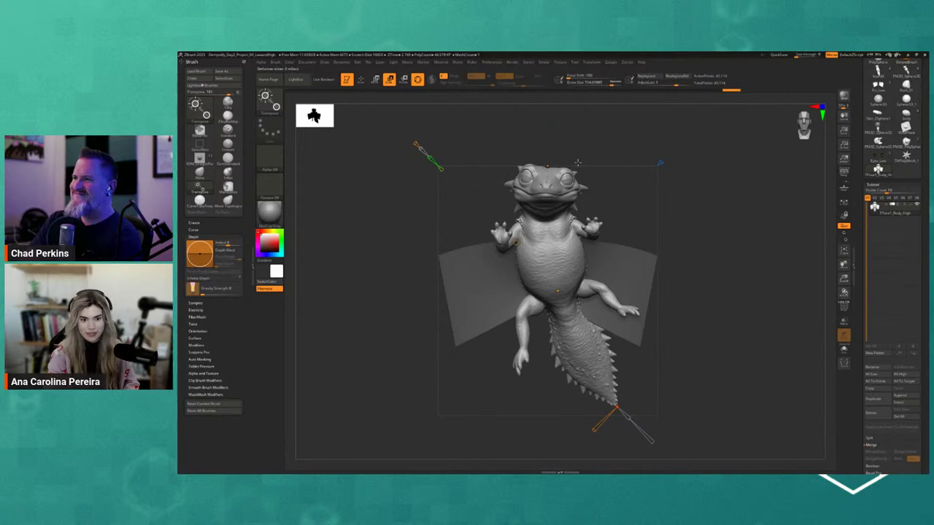
left_click_drag(548, 164, 541, 164)
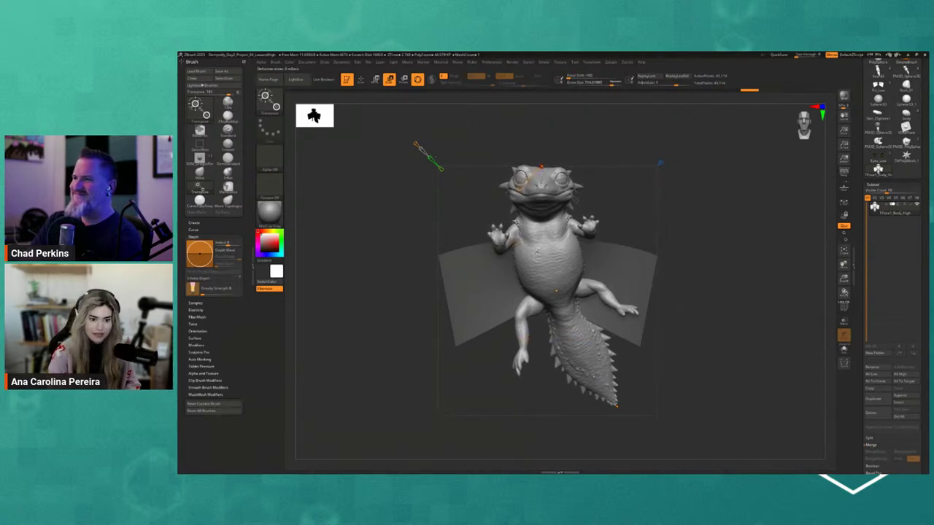
right_click(515, 243)
- Clear the mask from the dragon and return to Draw mode with a different brush
left_click(584, 241)
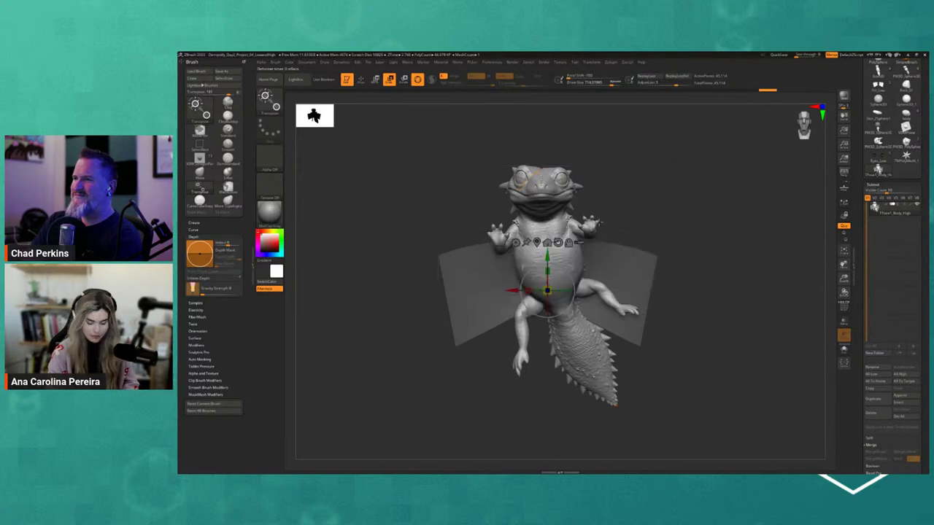
left_click(595, 213, "ctrl")
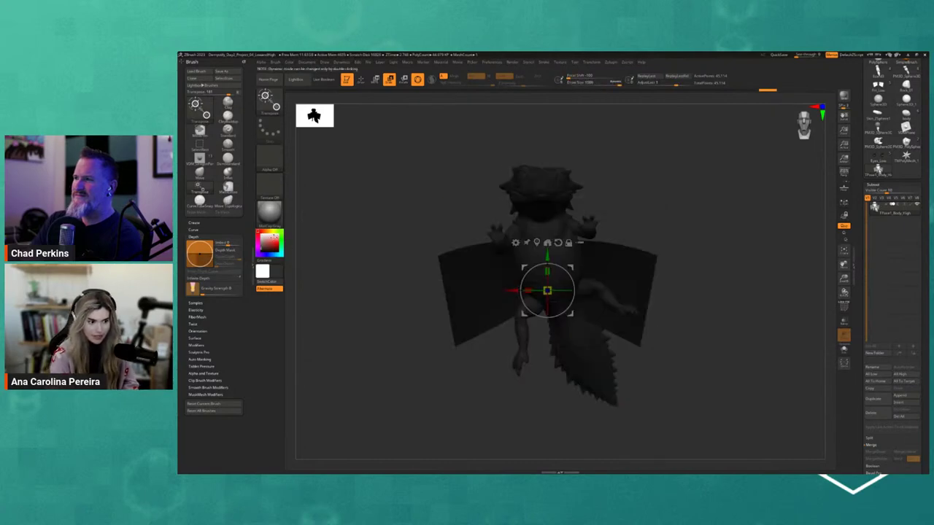
key("ctrl+shift+a")
key("b")
key("s")
key("t")
key("q")
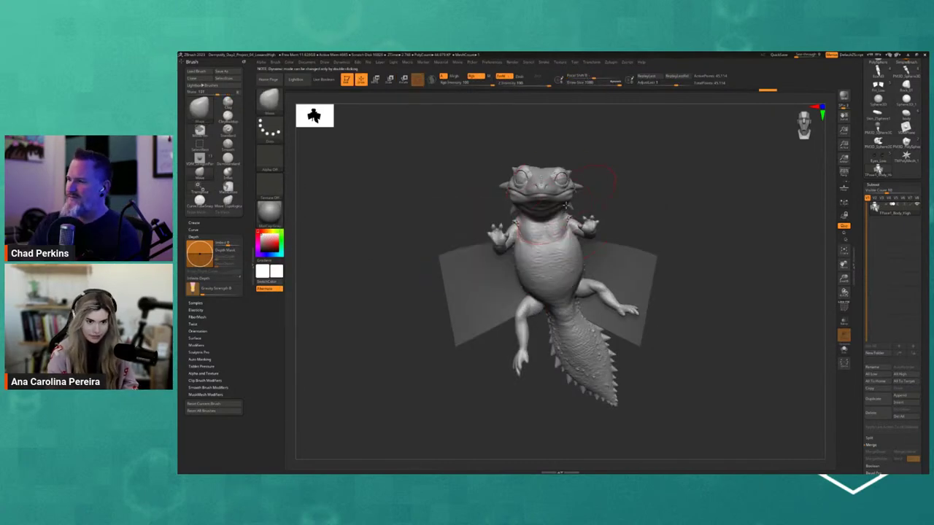
- Select the plane subtool behind the dragon and orbit to an upright three-quarter view
mouse_move(597, 184)
right_mouse_down()
mouse_move(556, 176)
mouse_move(621, 180)
right_mouse_up()
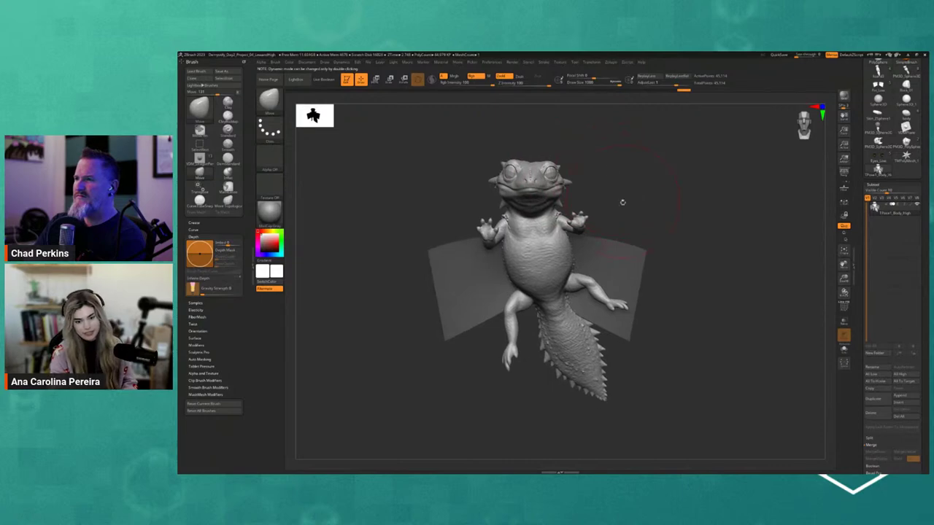
left_click(641, 241, "alt")
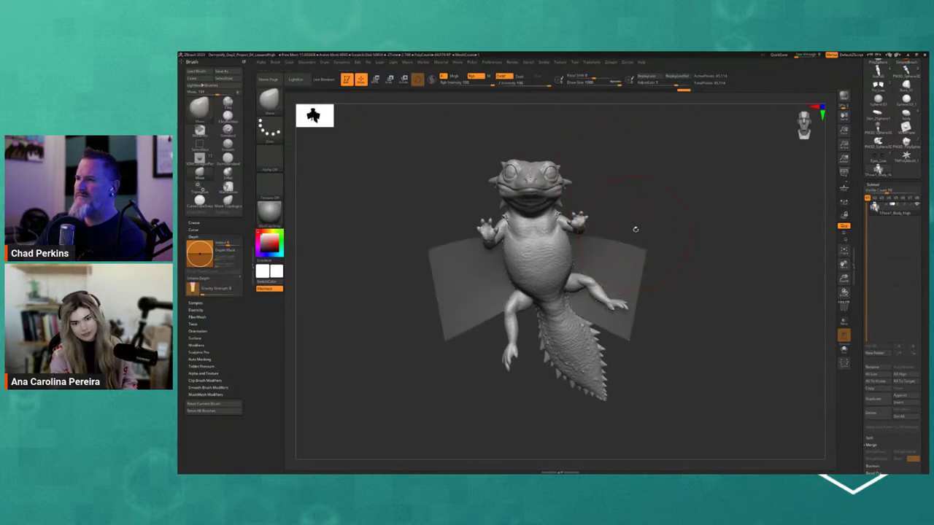
mouse_move(640, 209)
right_mouse_down()
mouse_move(659, 206)
mouse_move(625, 240)
mouse_move(638, 240)
mouse_move(654, 207)
mouse_move(654, 221)
mouse_move(580, 275)
right_mouse_up()
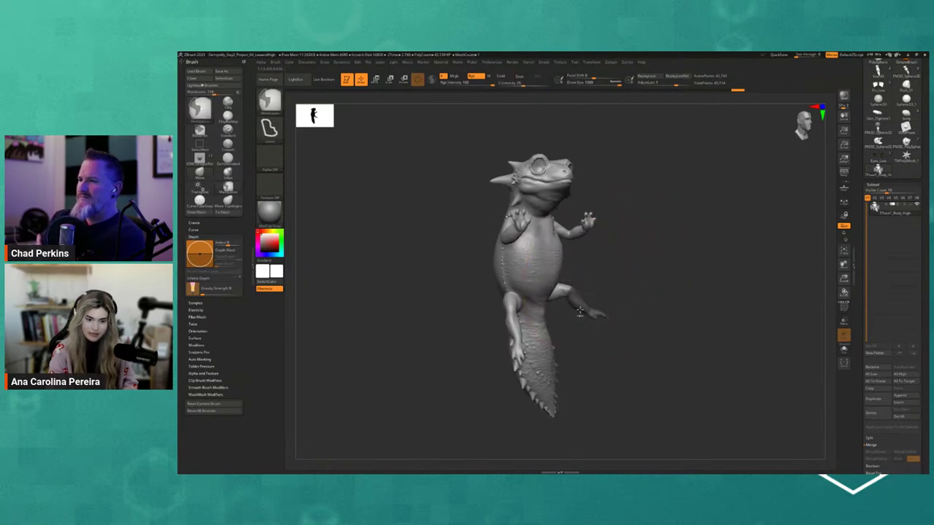
- Hide the back plane and rotate the hind leg down so it hangs beside the belly
left_click(613, 291, "ctrl+shift")
right_click_drag(614, 291, 583, 254)
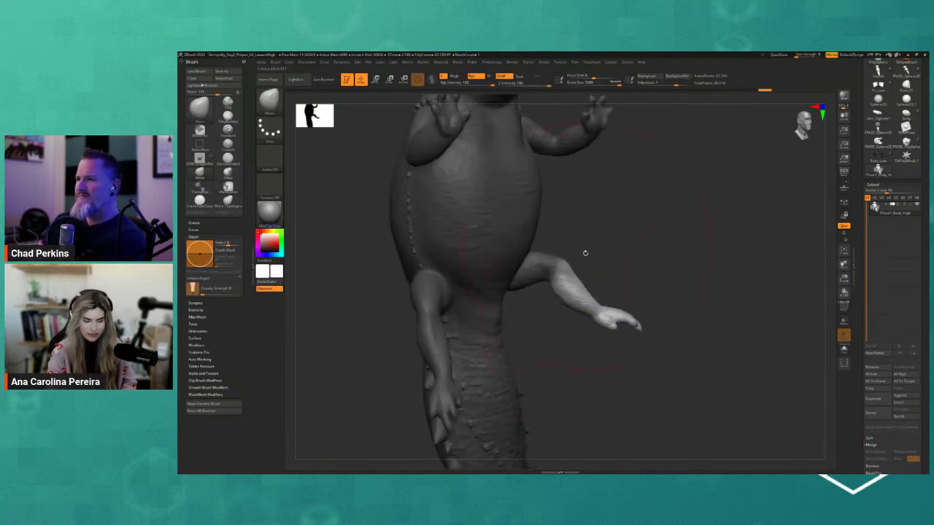
key("w")
left_click(565, 266)
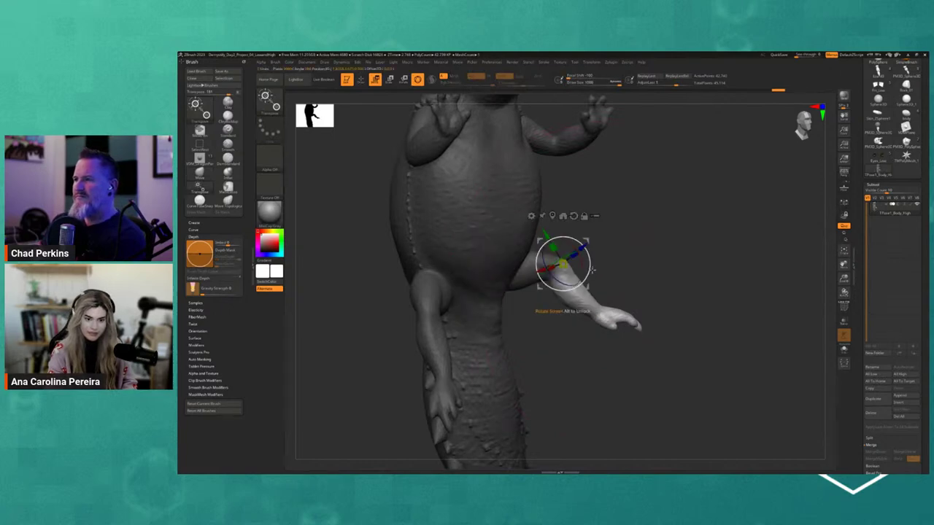
left_click_drag(593, 270, 588, 278)
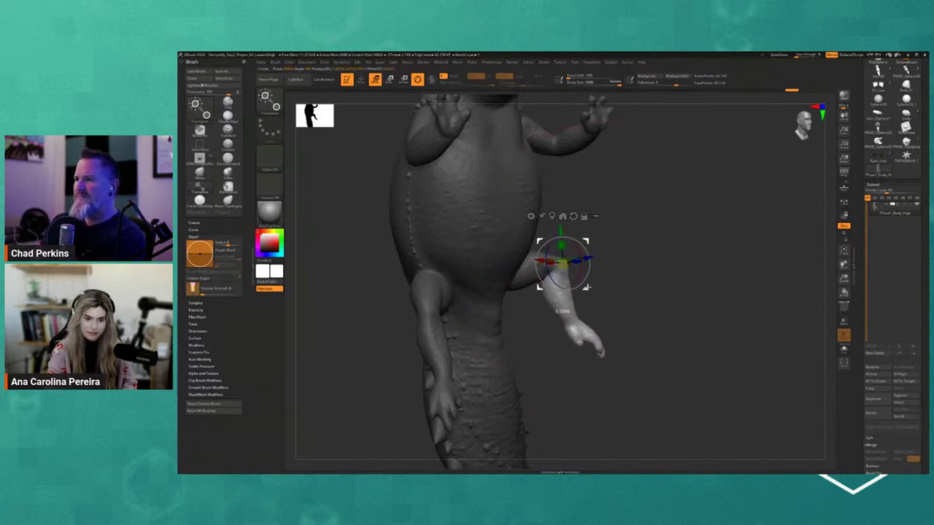
mouse_move(585, 286)
right_mouse_down()
mouse_move(583, 278)
mouse_move(625, 288)
mouse_move(587, 285)
right_mouse_up()
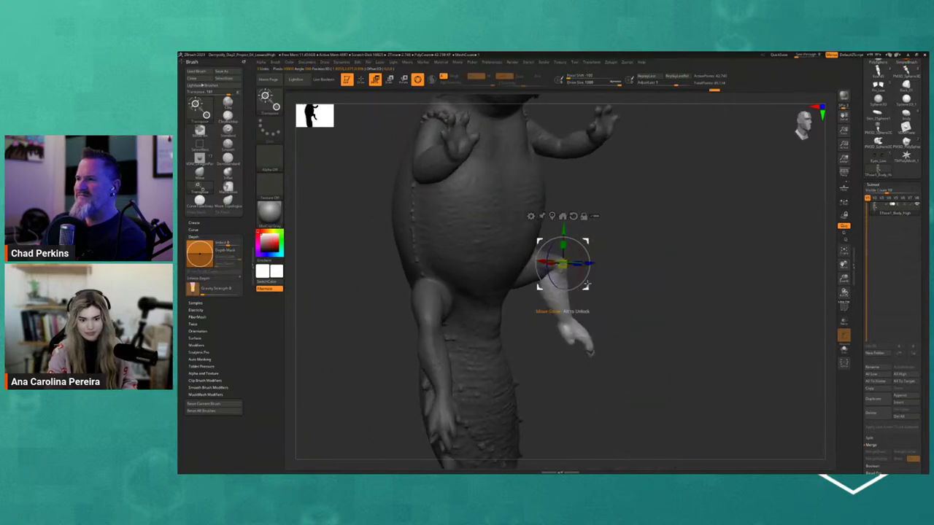
left_click_drag(565, 288, 560, 321)
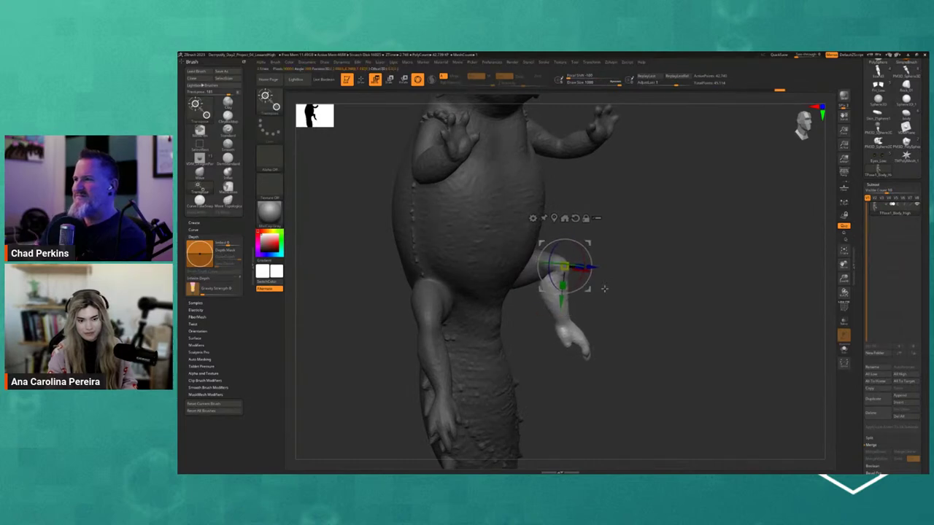
- Choose a new sculpting brush from Quick Pick and open its settings over the model
right_click_drag(603, 289, 609, 309)
key("b")
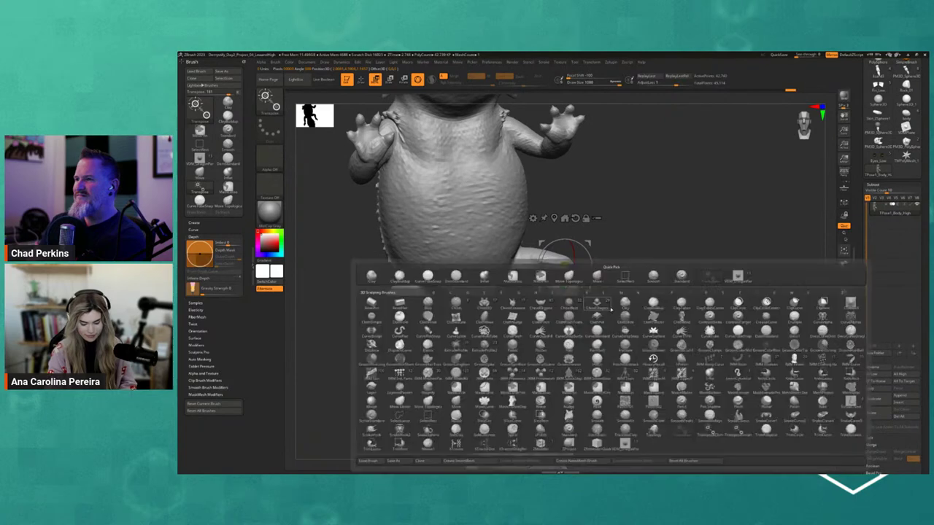
left_click(608, 309)
right_click(545, 282)
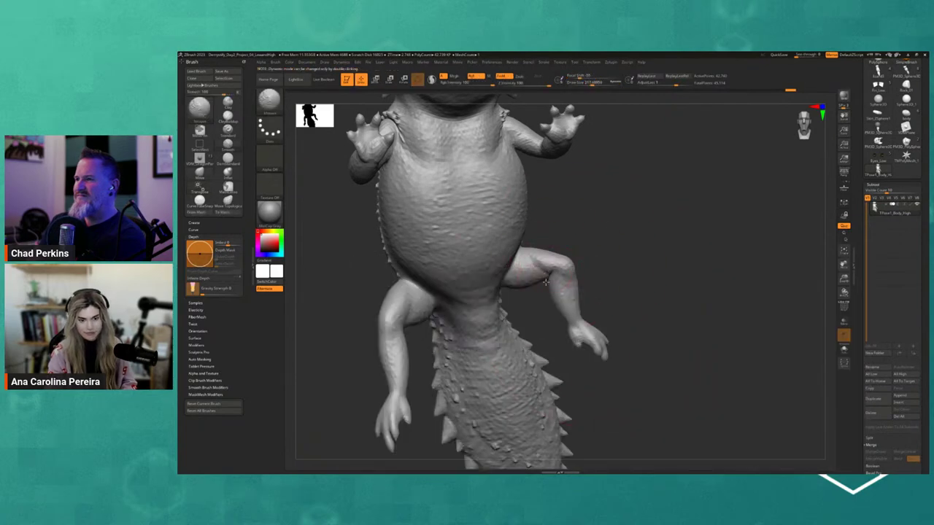
- Frame the whole dragon with F, orbit around it, and swap to a different brush via Quick Pick
key("f")
mouse_move(596, 231)
right_mouse_down()
mouse_move(591, 240)
mouse_move(556, 196)
right_mouse_up()
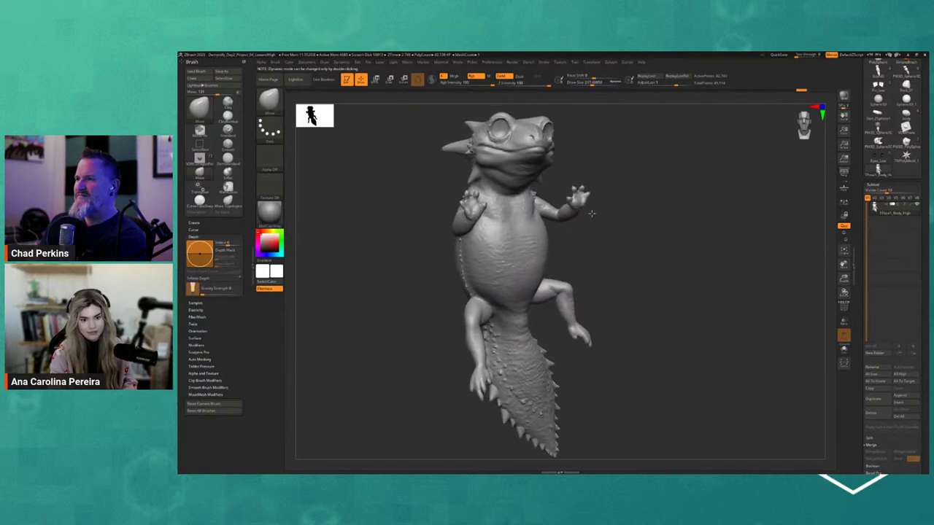
key("shift")
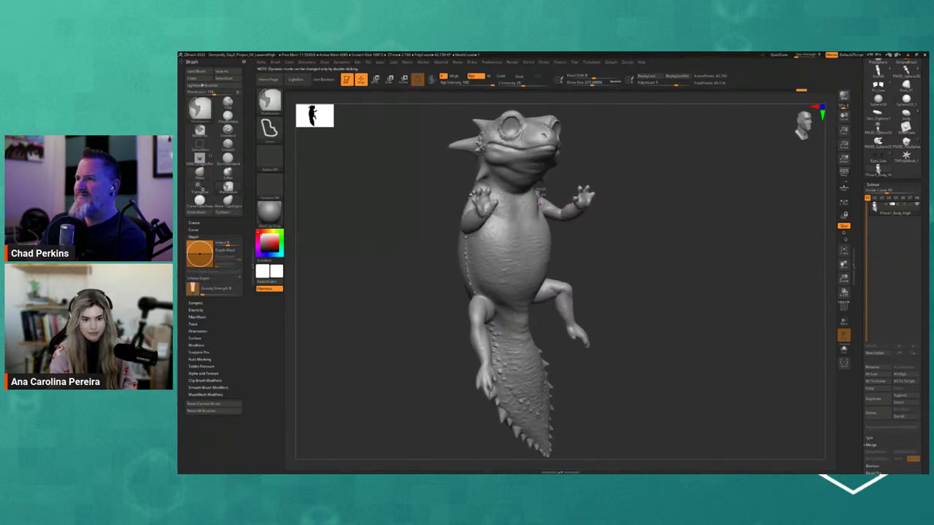
right_click_drag(604, 156, 515, 206)
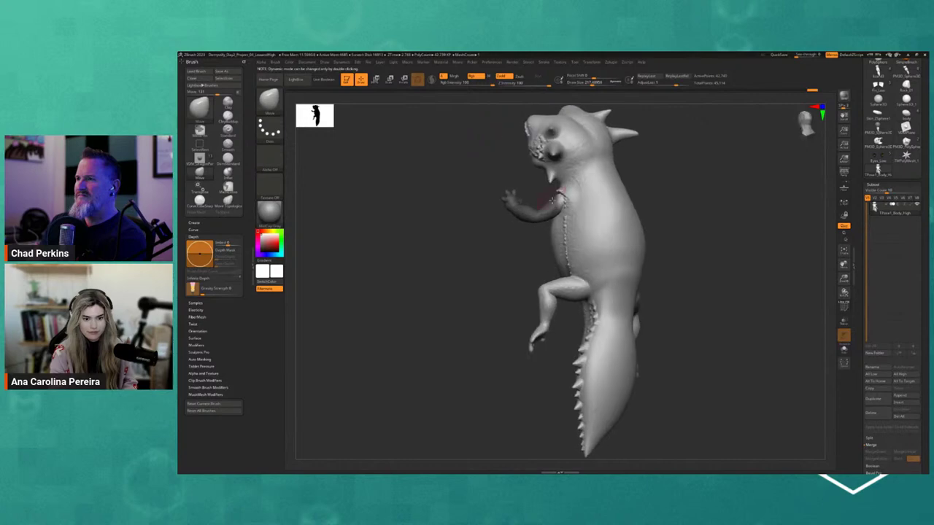
key("space")
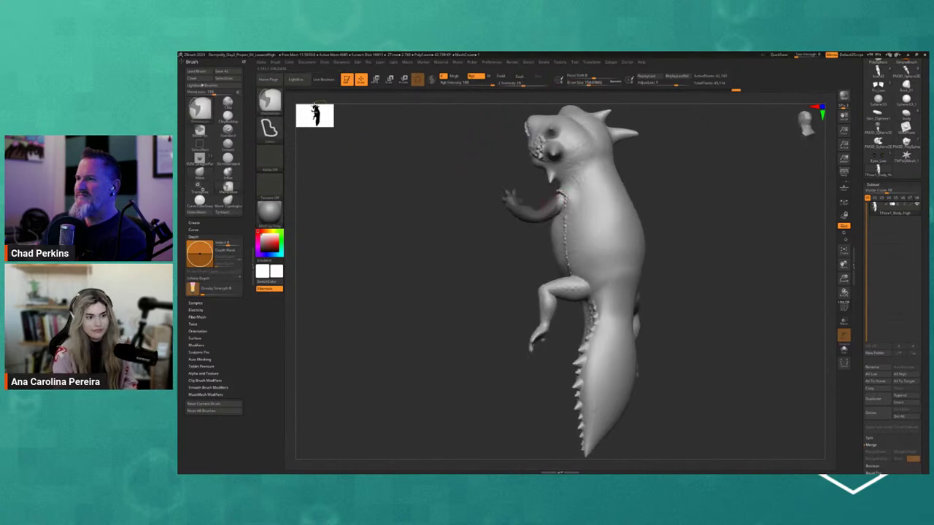
key("b")
left_click(333, 106)
key("space")
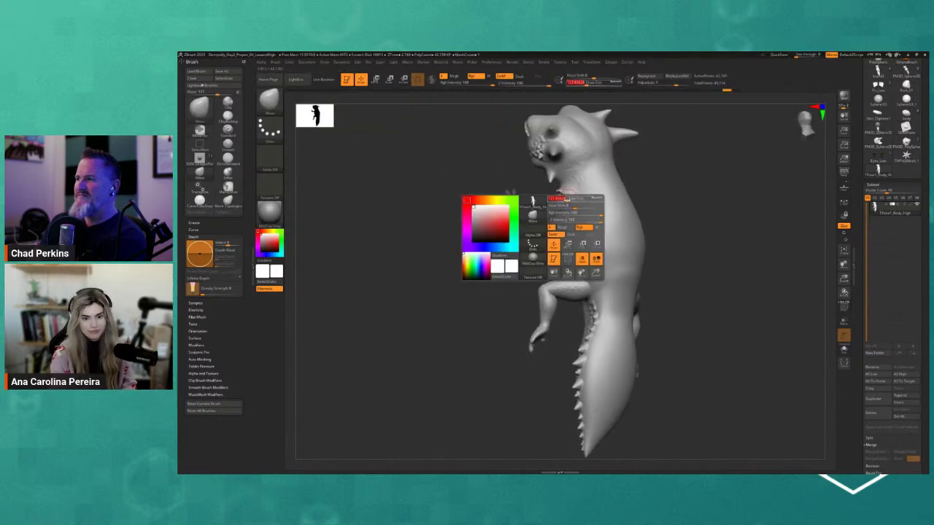
mouse_move(540, 203)
right_mouse_down()
mouse_move(554, 199)
mouse_move(537, 252)
right_mouse_up()
- Set the Transpose gizmo pivot on the shoulder and rotate the arm up beside the head
key("w")
left_click(568, 199)
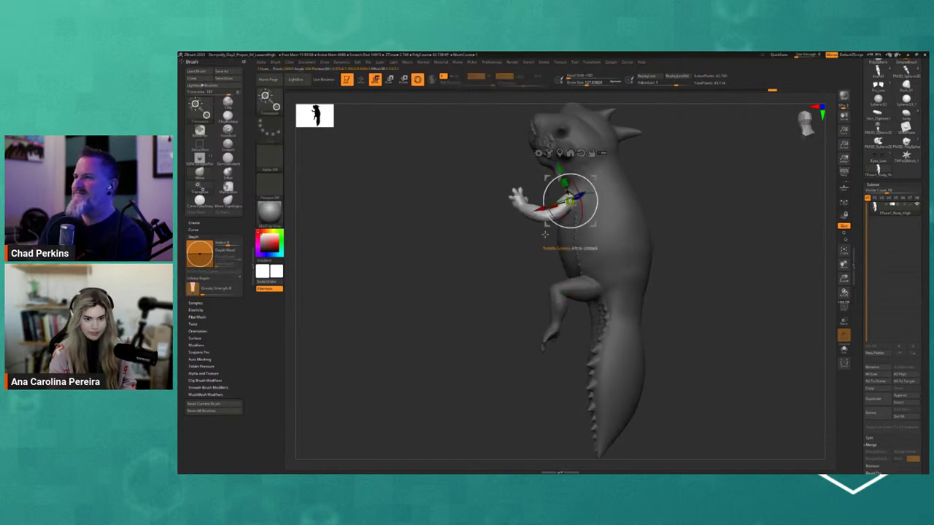
right_click_drag(567, 198, 582, 213)
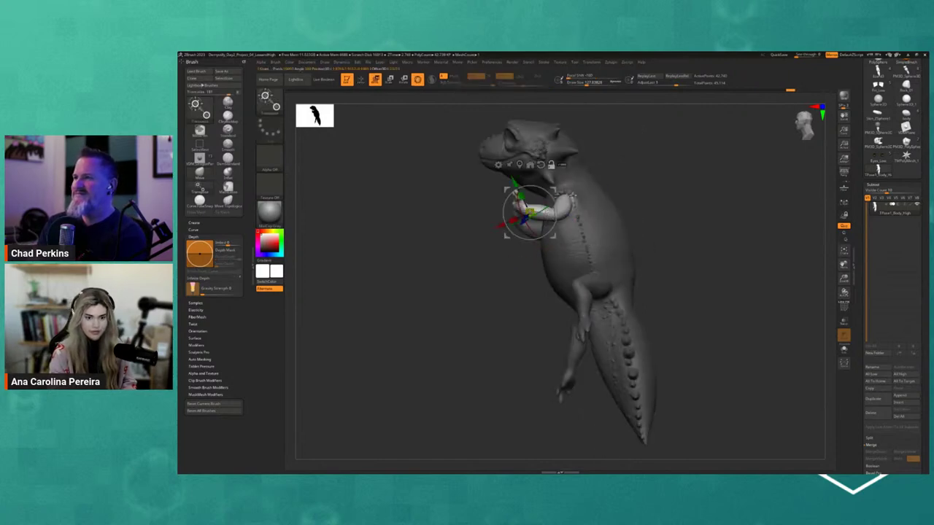
left_click_drag(584, 182, 576, 192)
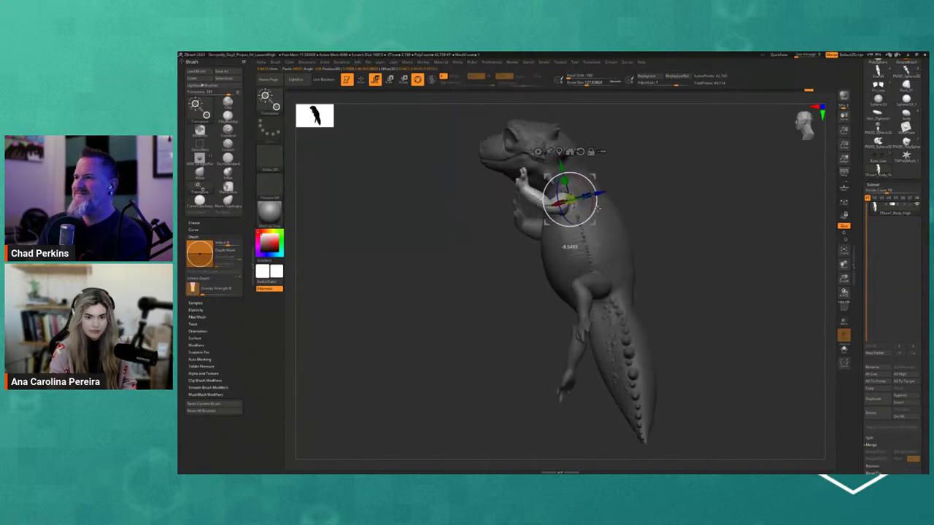
left_click(605, 228)
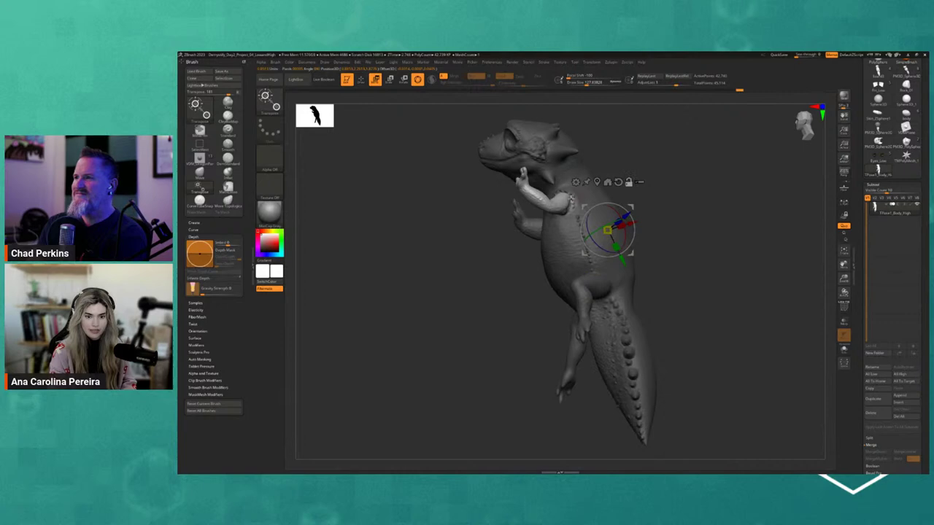
left_click(571, 197)
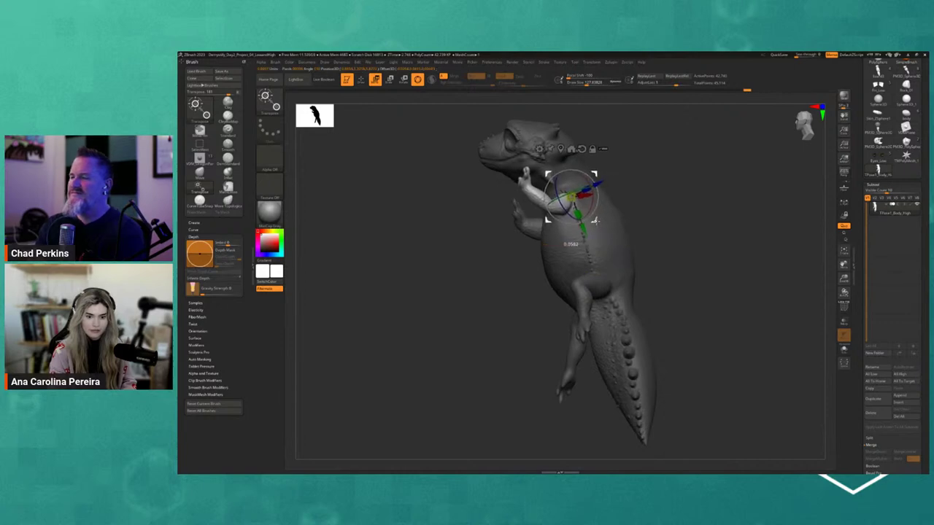
mouse_move(593, 219)
left_mouse_down()
mouse_move(628, 214)
mouse_move(547, 248)
mouse_move(540, 276)
left_mouse_up()
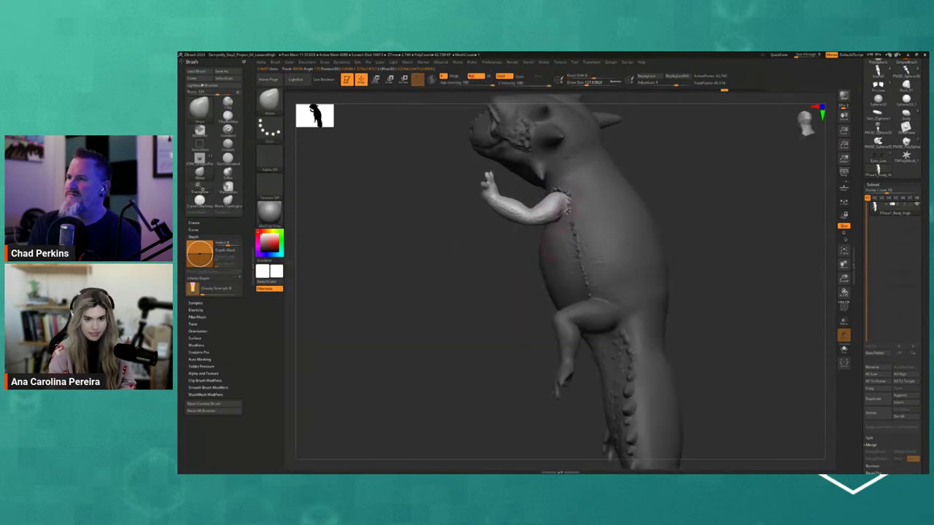
- Orbit around the shoulder to check the raised arm's pose
key("q")
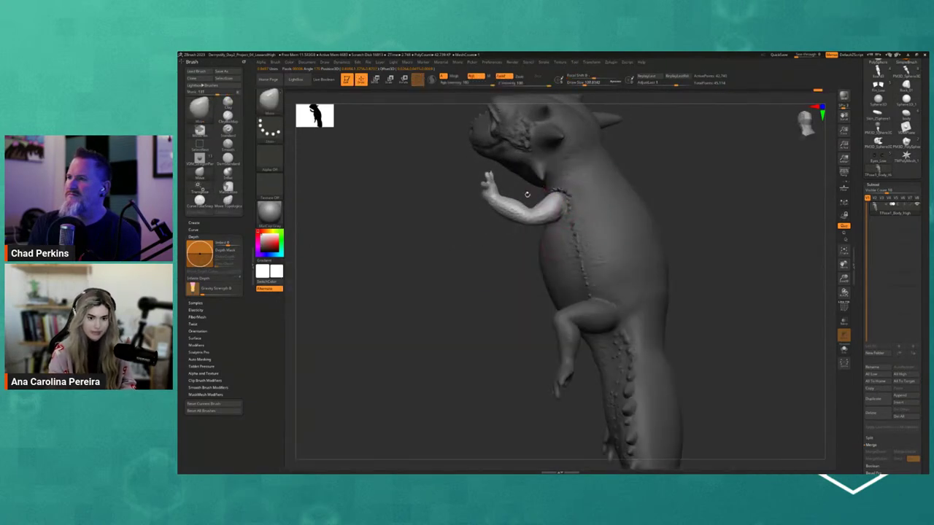
left_click_drag(571, 210, 540, 194)
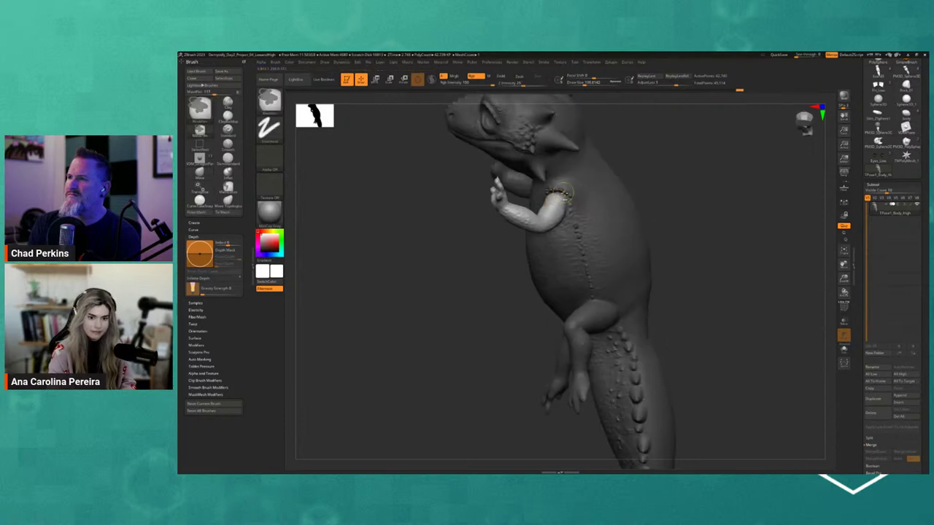
mouse_move(627, 218)
left_mouse_down()
mouse_move(594, 208)
mouse_move(636, 221)
mouse_move(598, 217)
mouse_move(592, 205)
mouse_move(631, 219)
mouse_move(650, 248)
mouse_move(636, 229)
mouse_move(608, 289)
left_mouse_up()
key("w")
- Cycle through brushes with Quick Pick, trying a clay-style brush before settling on another
key("b")
key("s")
key("t")
key("b")
key("c")
key("b")
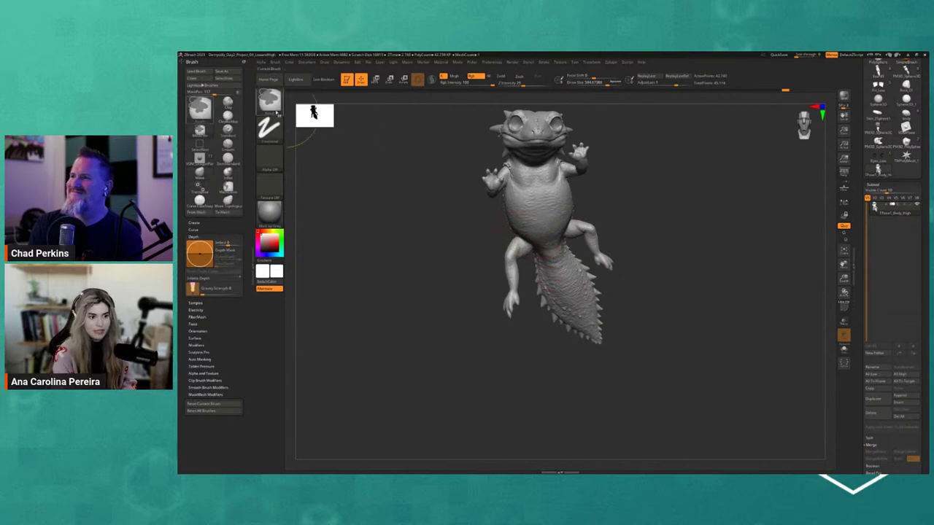
key("b")
key("s")
key("t")
left_click_drag(353, 153, 555, 244)
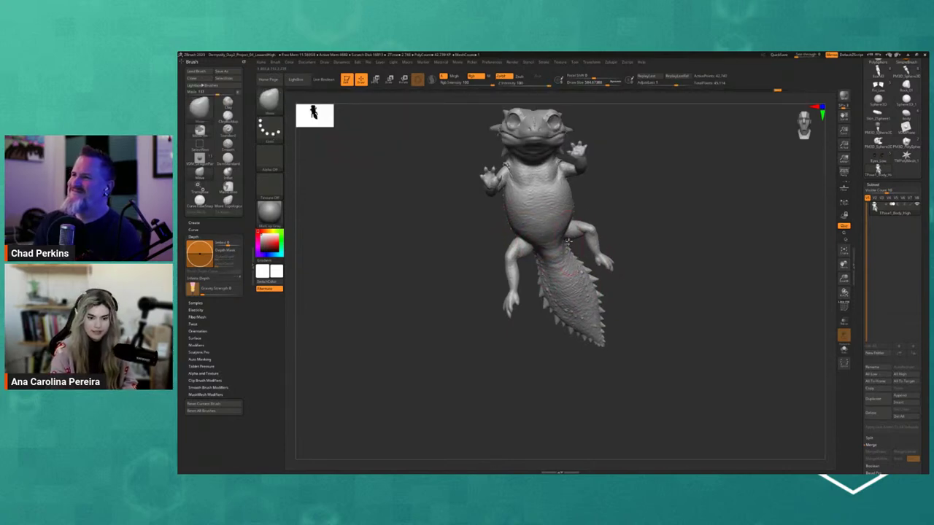
- Mask and invert so only the tail is editable, then sculpt relief onto it
left_click_drag(530, 279, 609, 292, "ctrl")
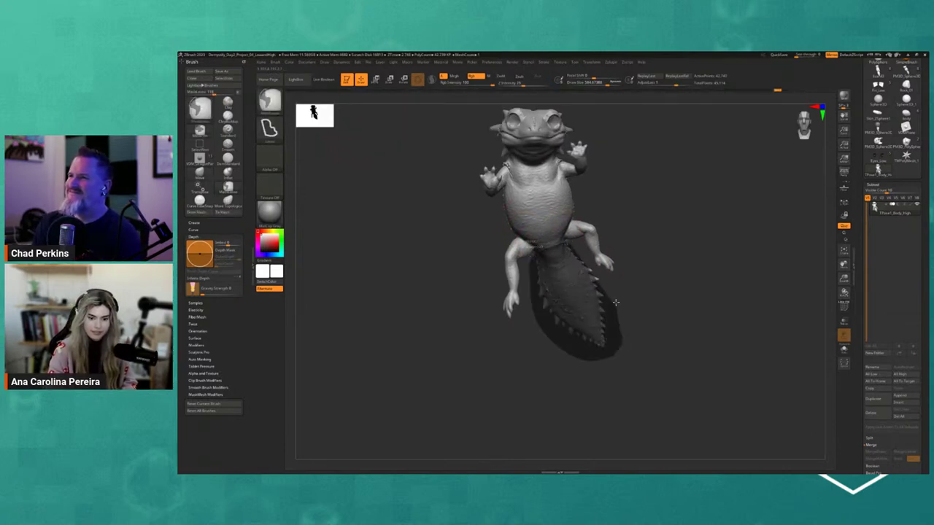
left_click(628, 251, "ctrl")
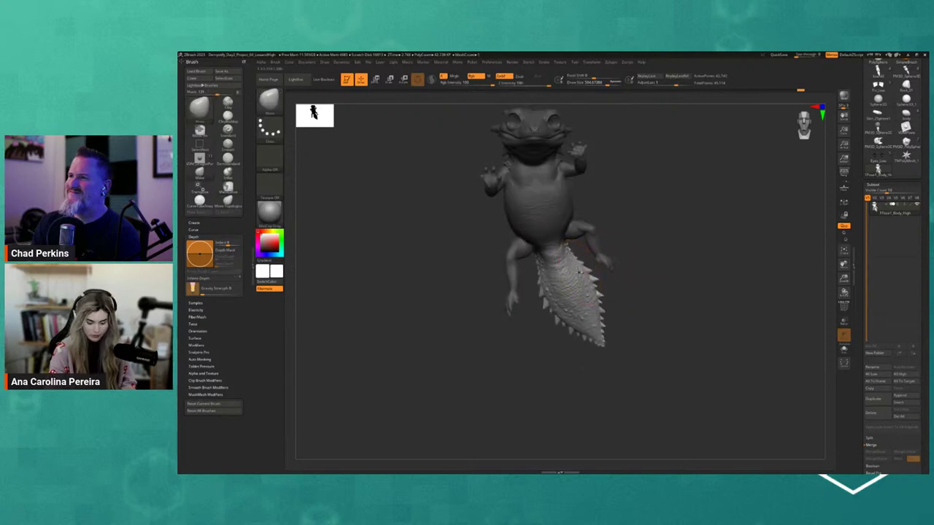
key("b")
key("space")
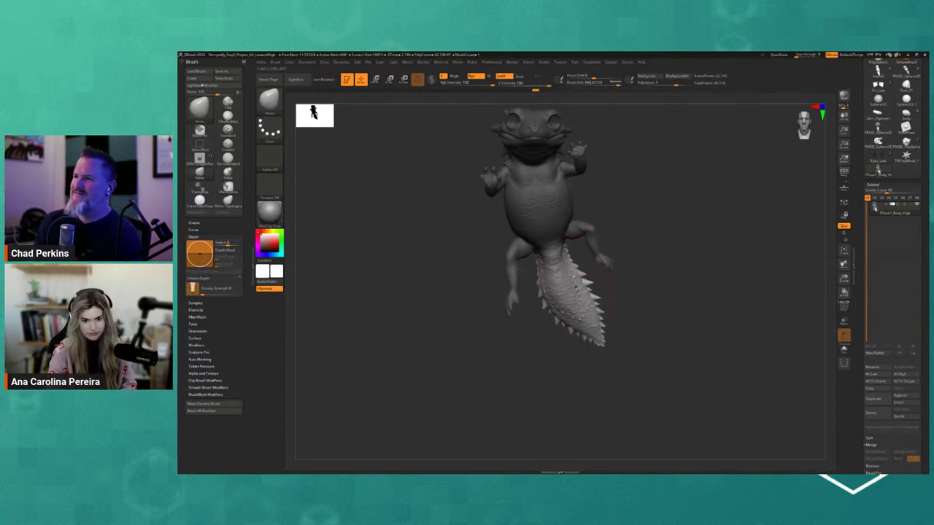
left_click_drag(552, 305, 556, 299)
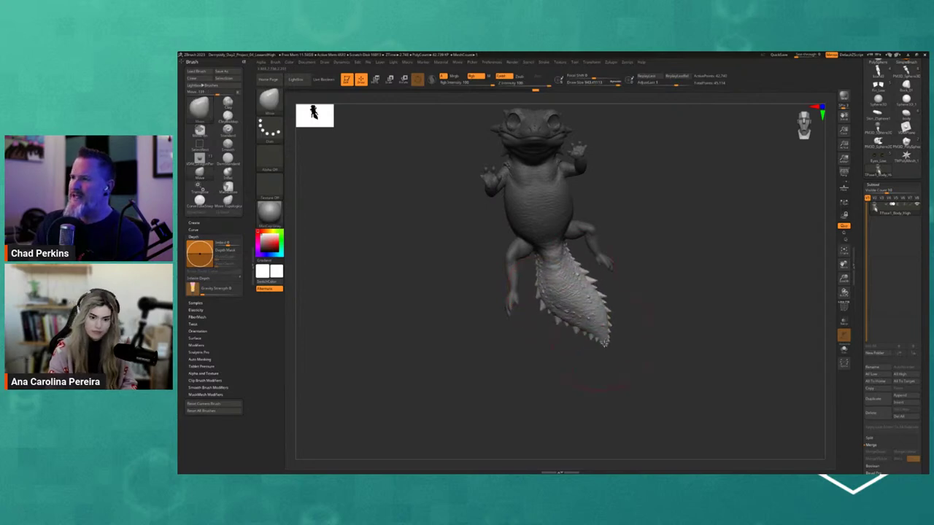
- Try inflating the dragon's body, compare with undo/redo, and revert to keep it slim
left_click_drag(598, 321, 604, 343)
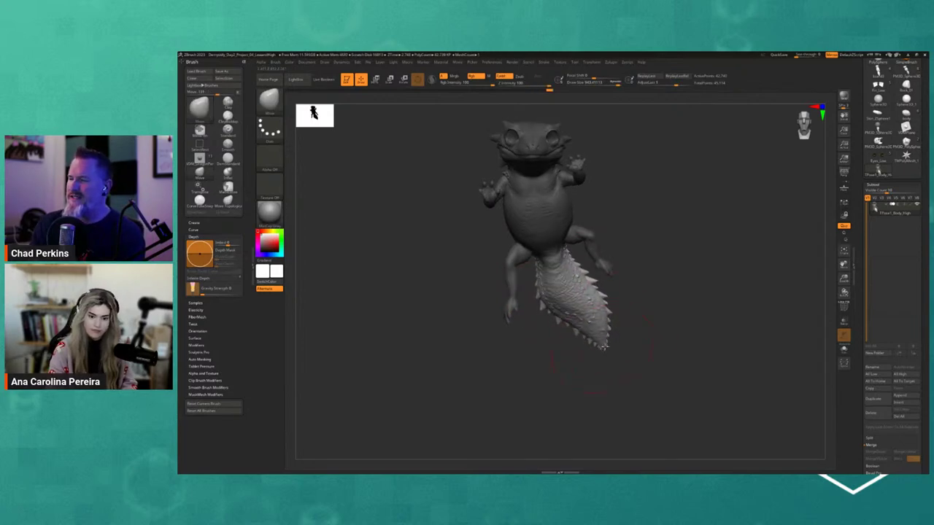
key("ctrl+z")
key("ctrl+shift+z")
key("ctrl+z")
key("ctrl+shift+z")
key("ctrl+z")
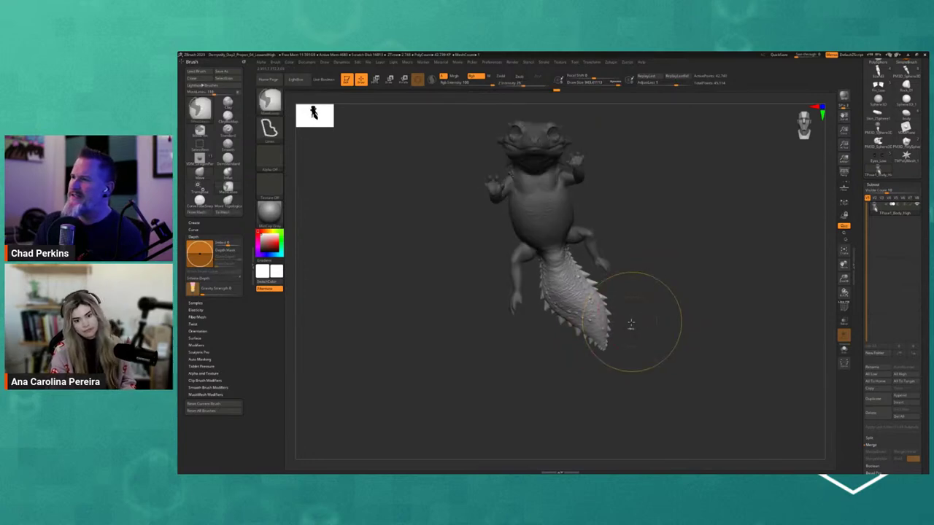
key("ctrl+z")
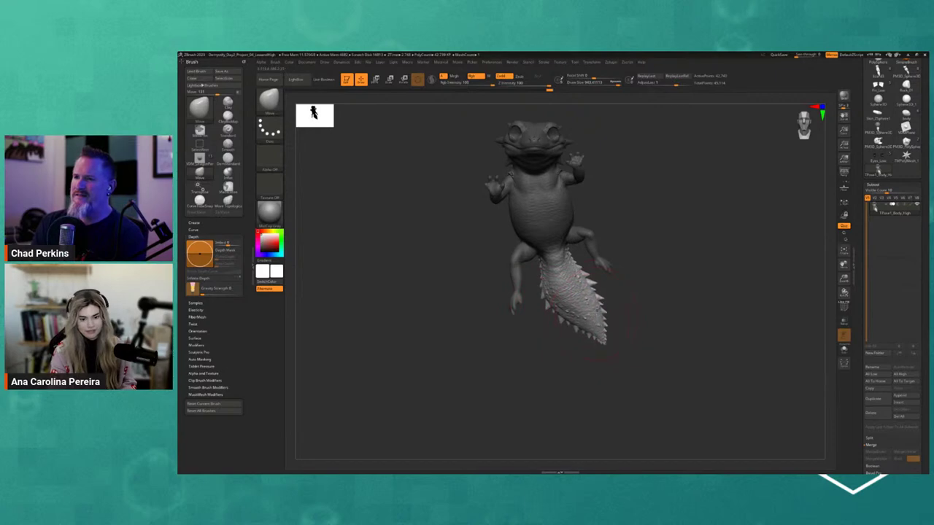
- Delete the flat planes behind the dragon and orbit to inspect the posed model
mouse_move(601, 310)
left_mouse_down()
mouse_move(611, 296)
mouse_move(640, 286)
left_mouse_up()
key("space")
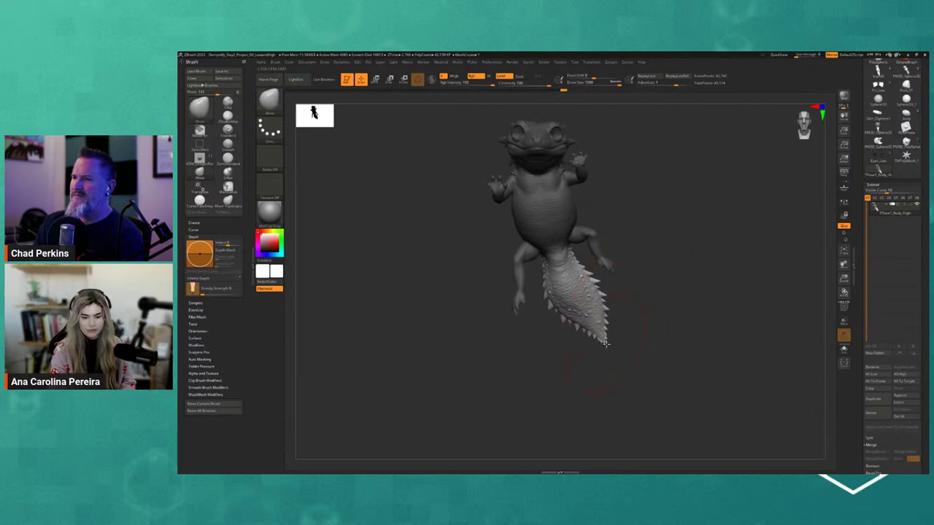
mouse_move(612, 333)
left_mouse_down()
mouse_move(671, 247)
mouse_move(675, 265)
left_mouse_up()
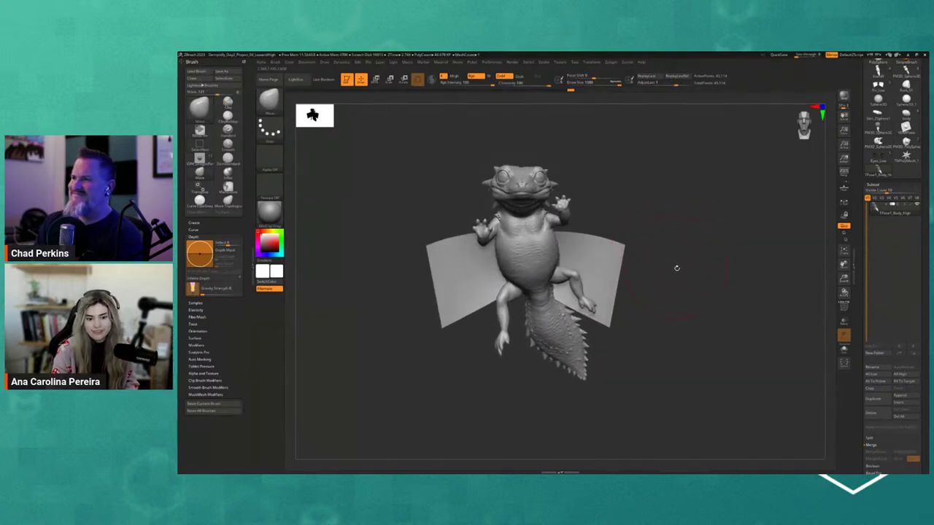
left_click(543, 244, "ctrl+shift")
mouse_move(518, 326)
left_mouse_down()
mouse_move(508, 307)
mouse_move(517, 293)
mouse_move(505, 369)
mouse_move(503, 343)
left_mouse_up()
right_click(510, 302)
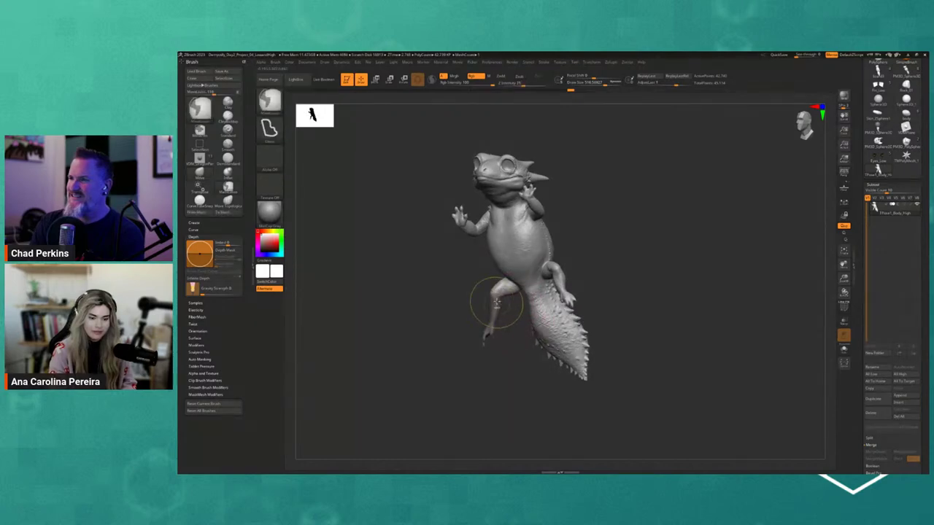
- Mask the dragon's body so only the hind leg stays free, and set the Transpose pivot
left_click(512, 307, "ctrl")
key("w")
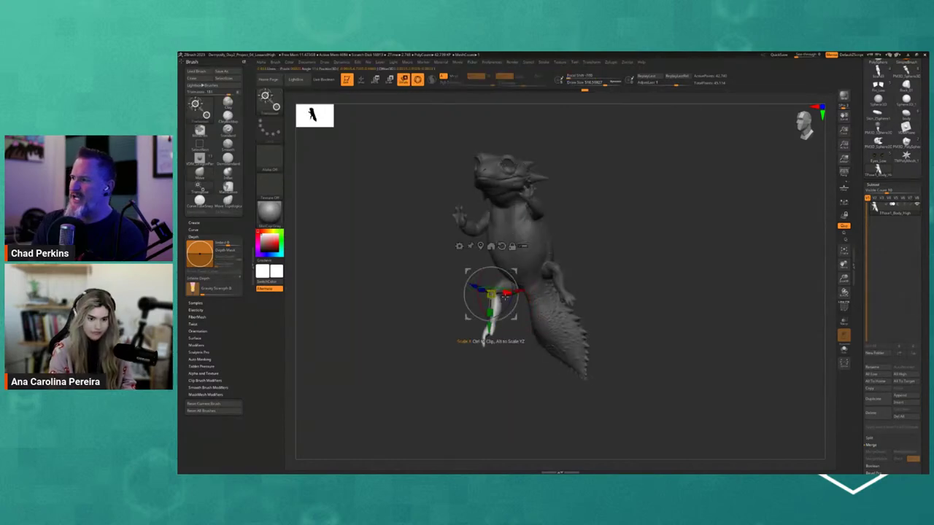
mouse_move(512, 333)
left_mouse_down()
mouse_move(554, 328)
mouse_move(546, 325)
mouse_move(526, 377)
mouse_move(503, 343)
mouse_move(537, 281)
left_mouse_up()
left_click(531, 241)
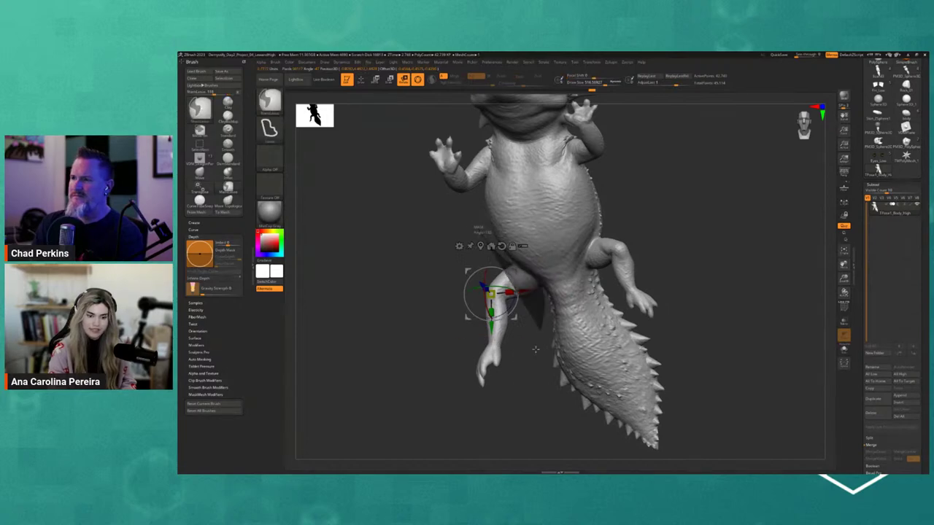
left_click_drag(535, 350, 538, 234)
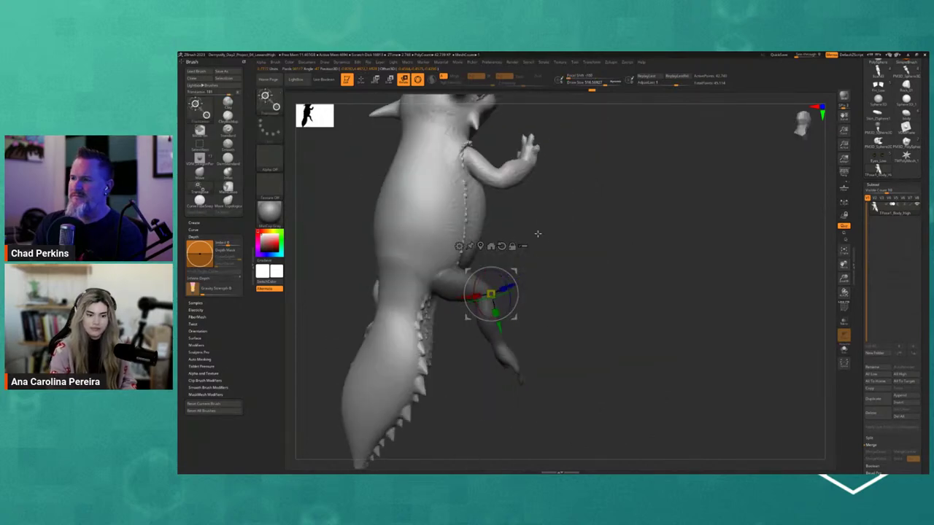
key("ctrl+h")
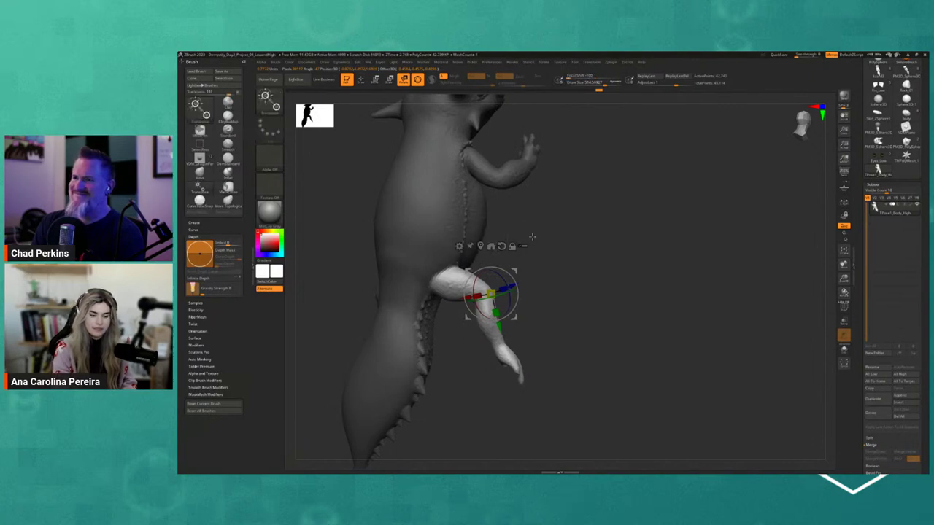
left_click_drag(445, 248, 520, 238)
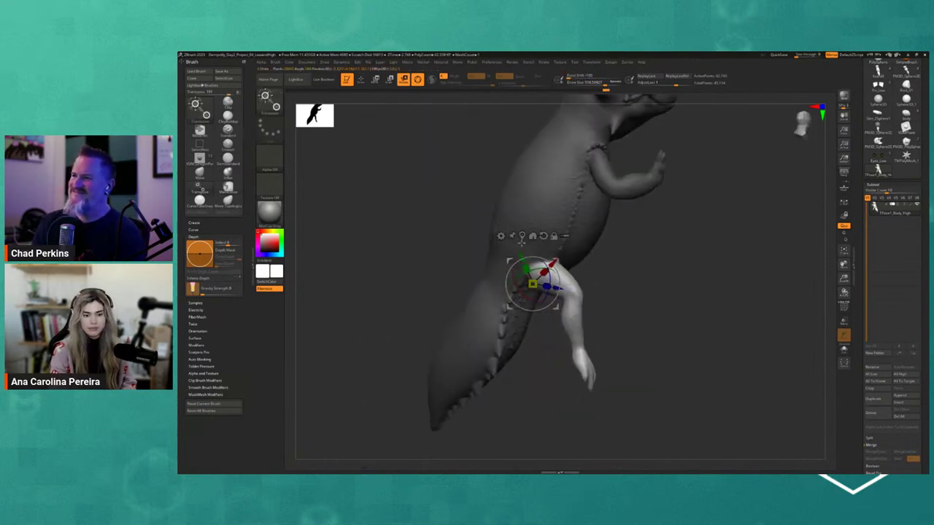
left_click(585, 222)
- Rotate the hind leg about 9.6 degrees at the hip joint
key("b")
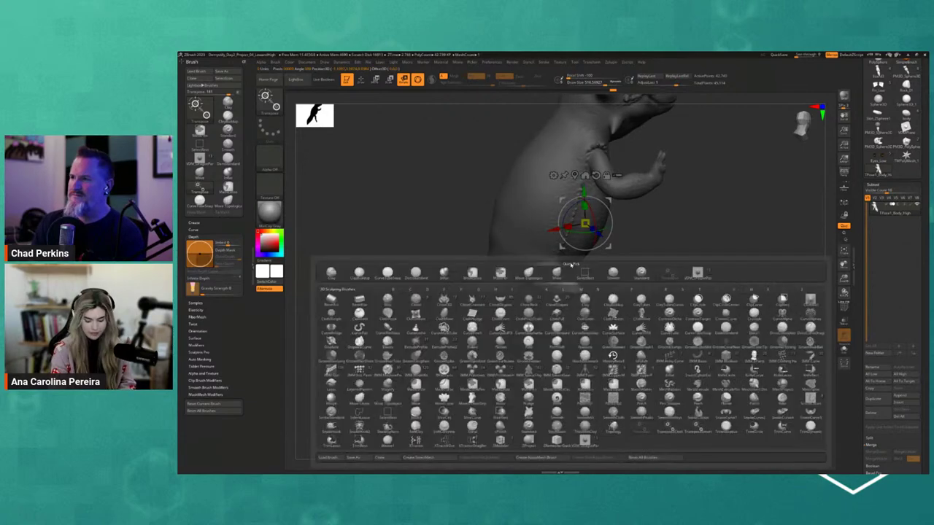
key("s")
key("t")
key("w")
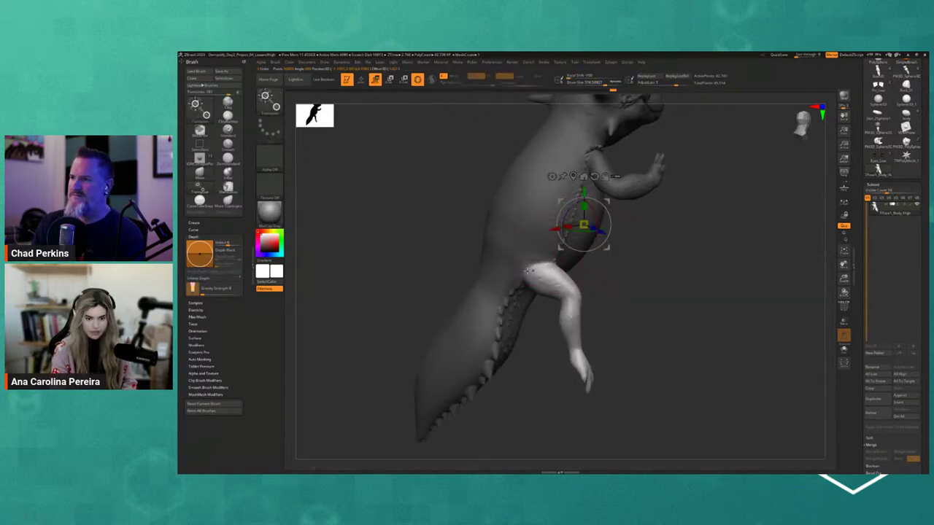
left_click(527, 267)
mouse_move(552, 263)
left_mouse_down()
mouse_move(543, 286)
mouse_move(557, 277)
left_mouse_up()
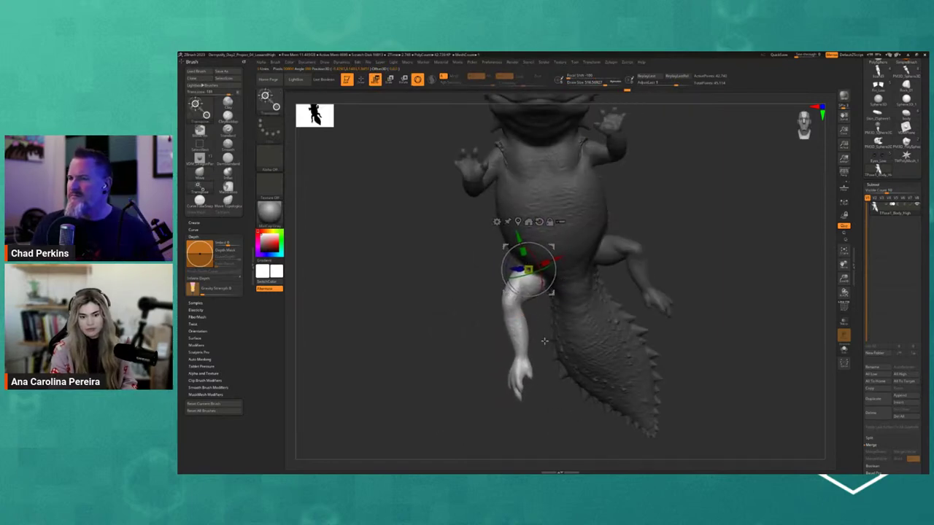
key("q")
- Check the leg from the side and underside, then revert it two steps to an earlier pose
mouse_move(593, 301)
left_mouse_down()
mouse_move(708, 263)
mouse_move(671, 223)
mouse_move(538, 259)
left_mouse_up()
key("w")
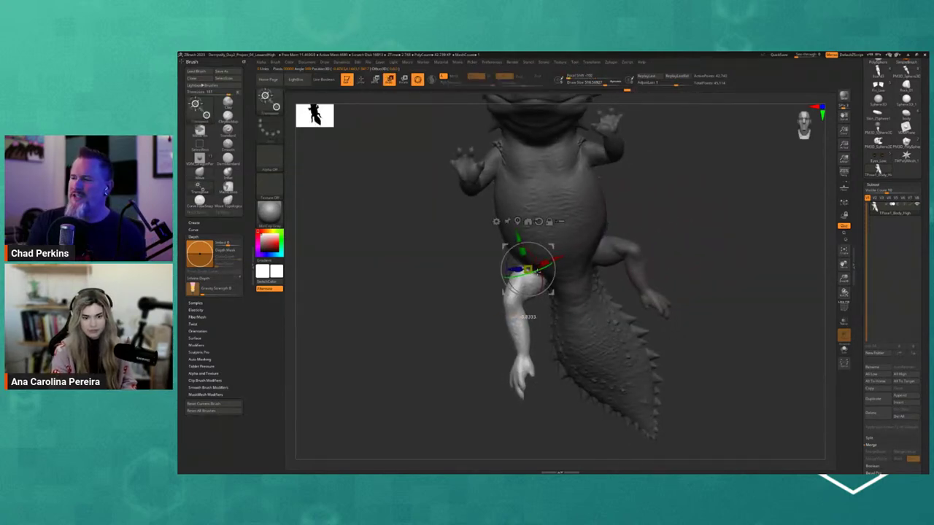
mouse_move(409, 329)
left_mouse_down()
mouse_move(496, 321)
mouse_move(591, 244)
left_mouse_up()
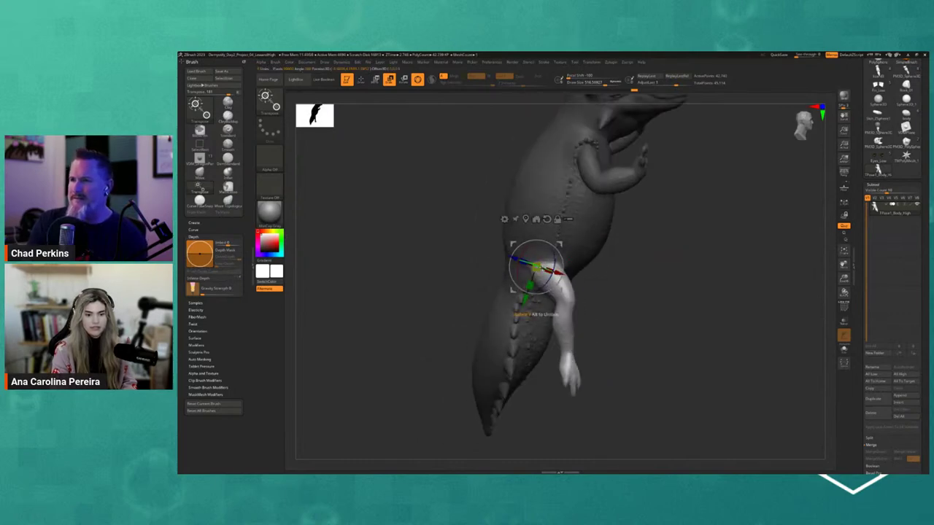
left_click_drag(540, 313, 574, 294)
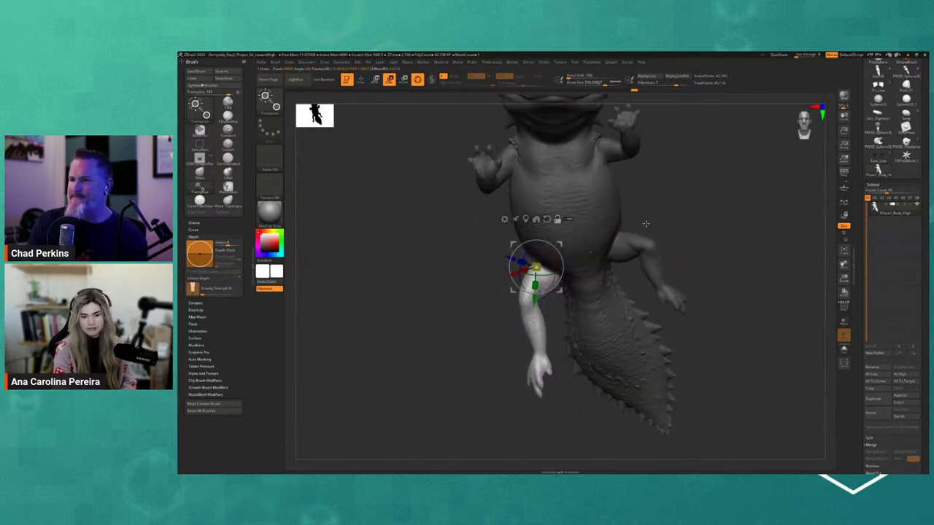
left_click_drag(645, 223, 618, 234)
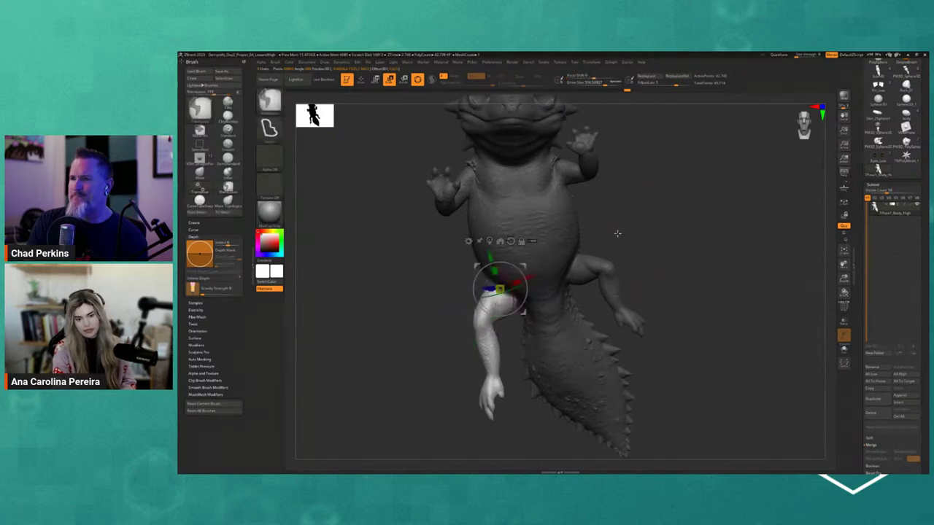
key("ctrl+z")
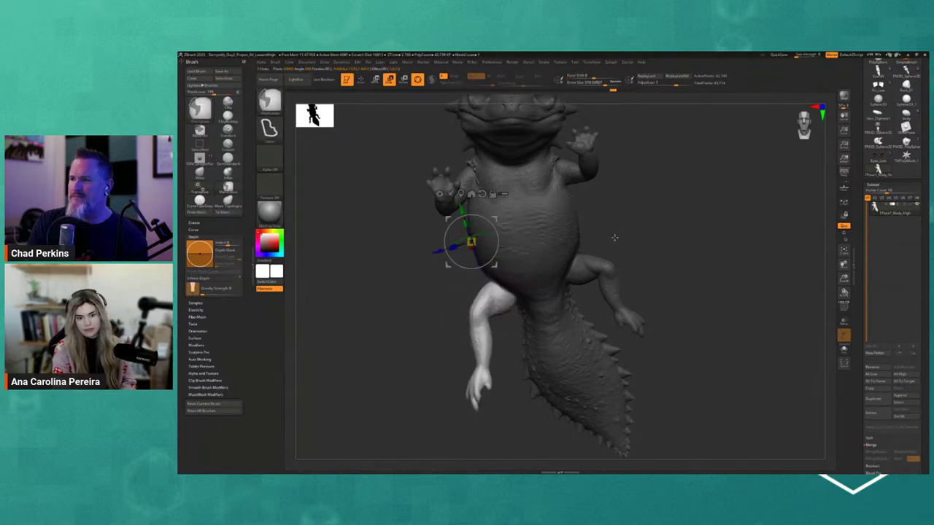
key("ctrl+z")
key("ctrl+z")
key("ctrl+z")
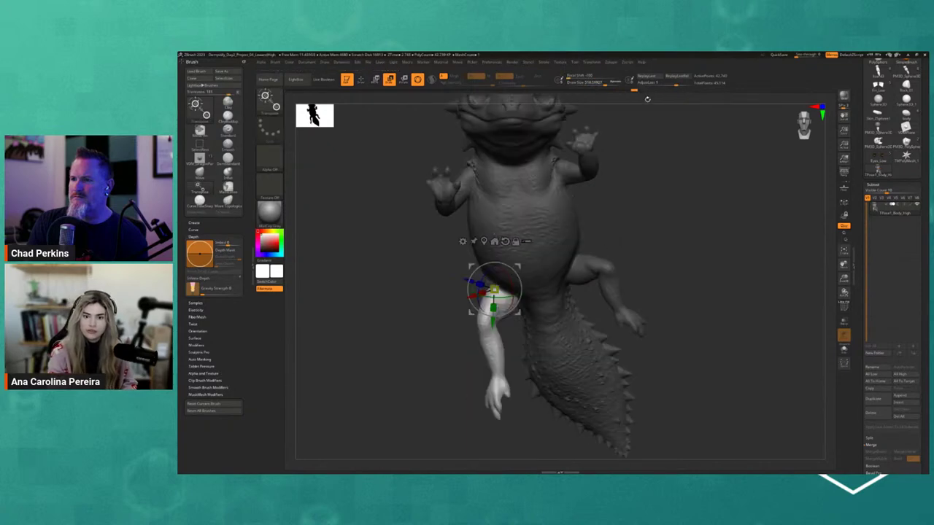
mouse_move(638, 134)
left_mouse_down()
mouse_move(644, 192)
mouse_move(652, 185)
mouse_move(650, 240)
left_mouse_up()
- Unhide the curved panels, rotate them about 6.5 degrees, clear the mask and undo the last rotation
left_click(717, 246, "ctrl+shift")
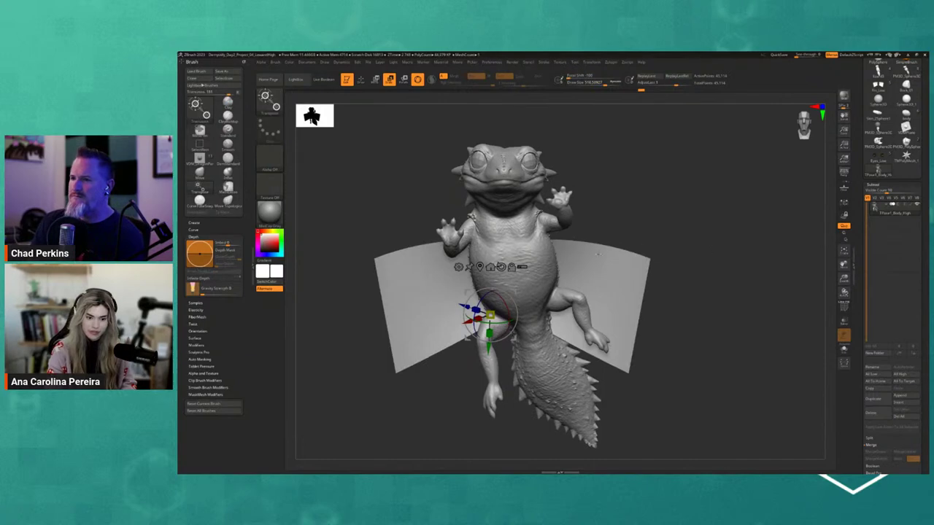
left_click(438, 306, "alt")
left_click_drag(479, 266, 487, 305)
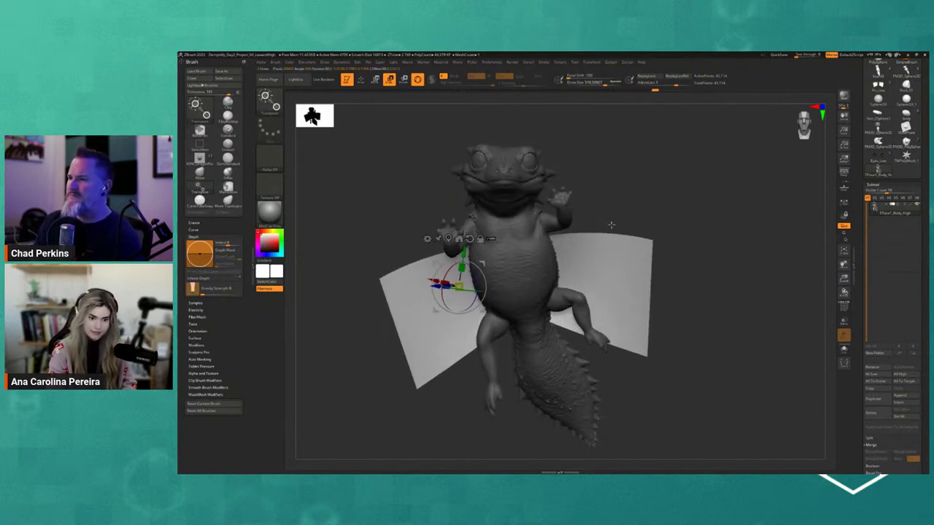
left_click_drag(678, 240, 582, 228)
mouse_move(485, 311)
left_mouse_down()
mouse_move(536, 277)
mouse_move(485, 285)
mouse_move(482, 310)
left_mouse_up()
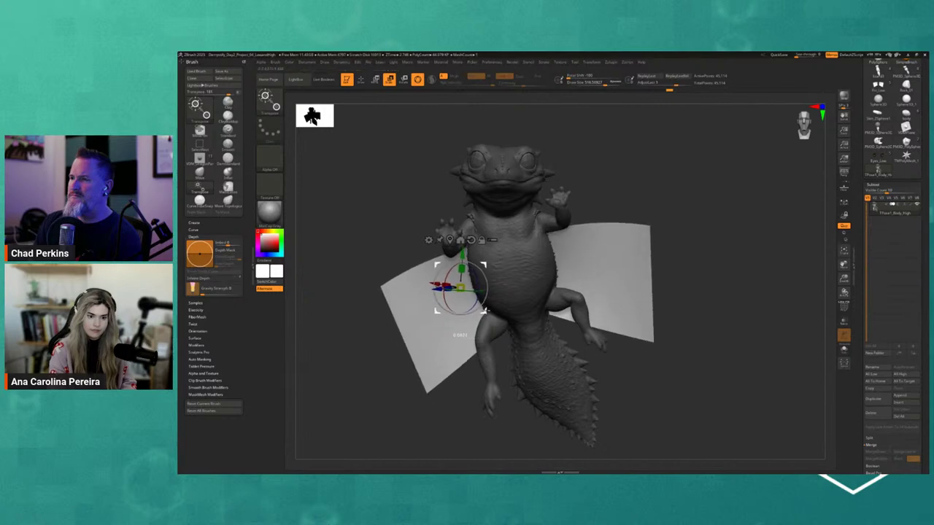
left_click_drag(678, 289, 685, 291, "ctrl")
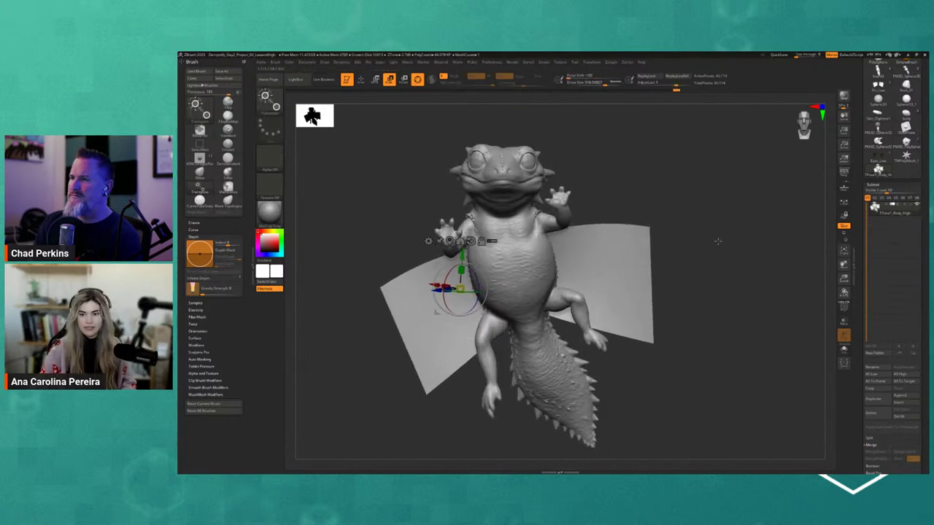
key("ctrl+z")
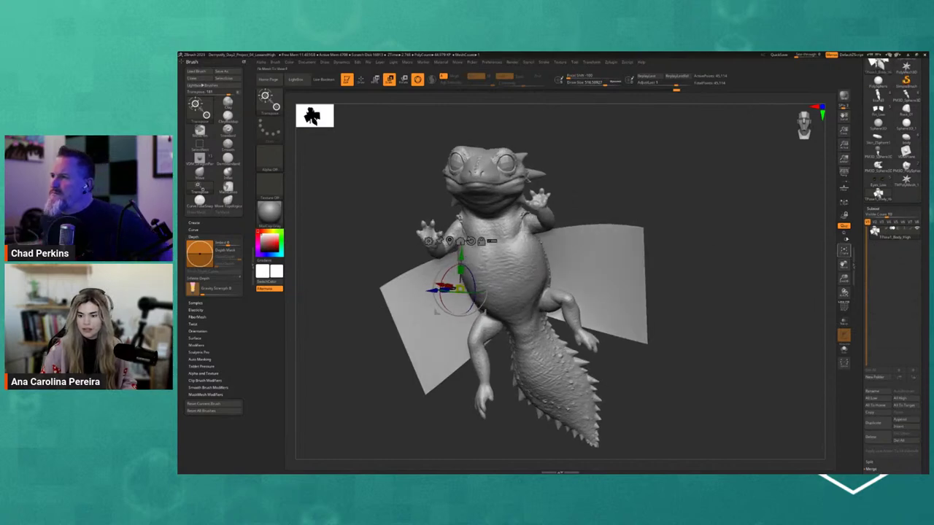
- Transfer the pose back to all subtools via Transpose Master TPose > SubT and expand the SubTool list
left_click(610, 62)
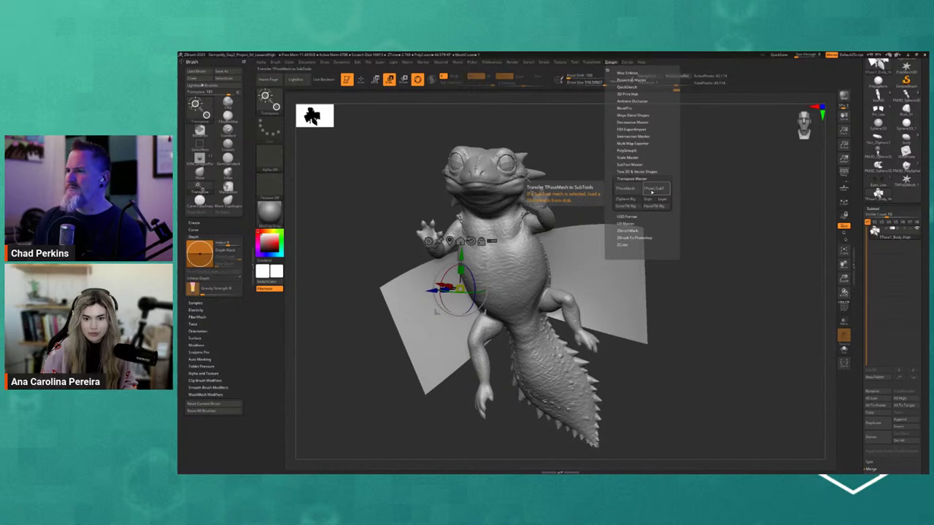
left_click(651, 191)
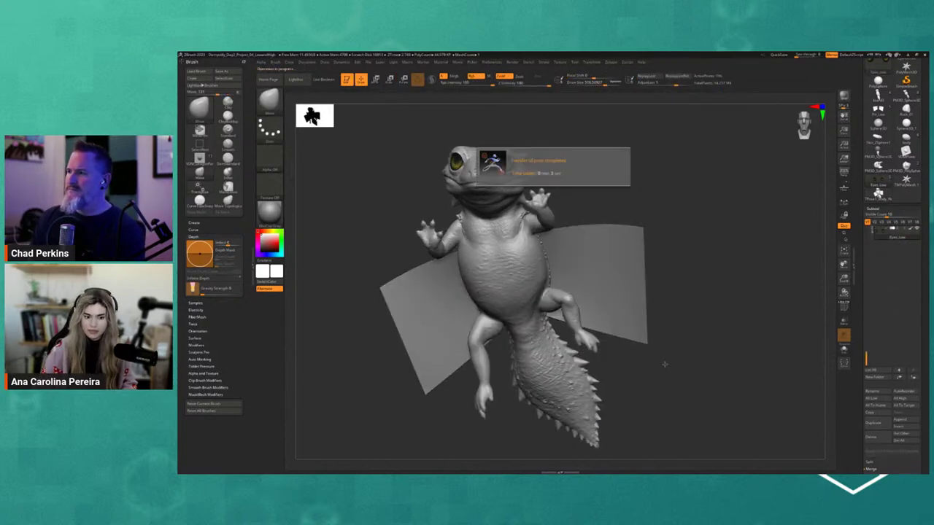
left_click_drag(688, 355, 710, 340)
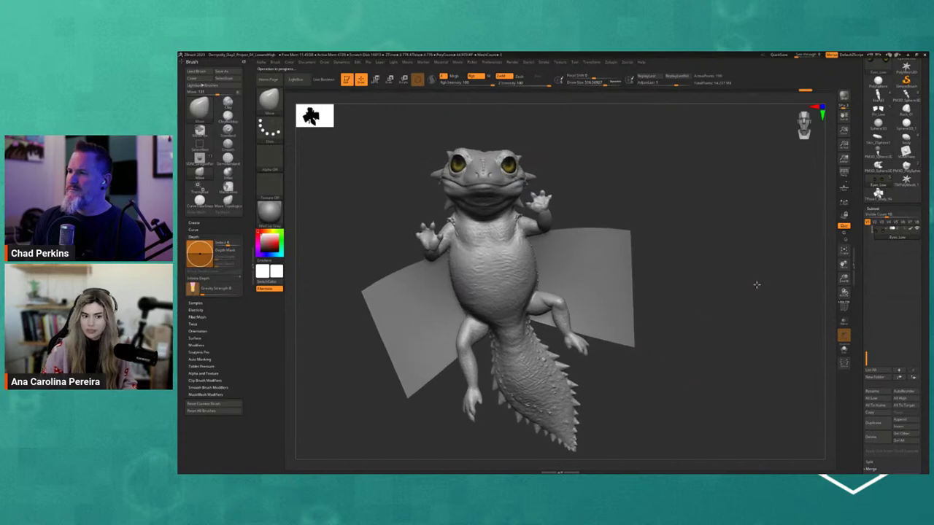
left_click_drag(764, 285, 766, 241)
left_click_drag(864, 245, 863, 310)
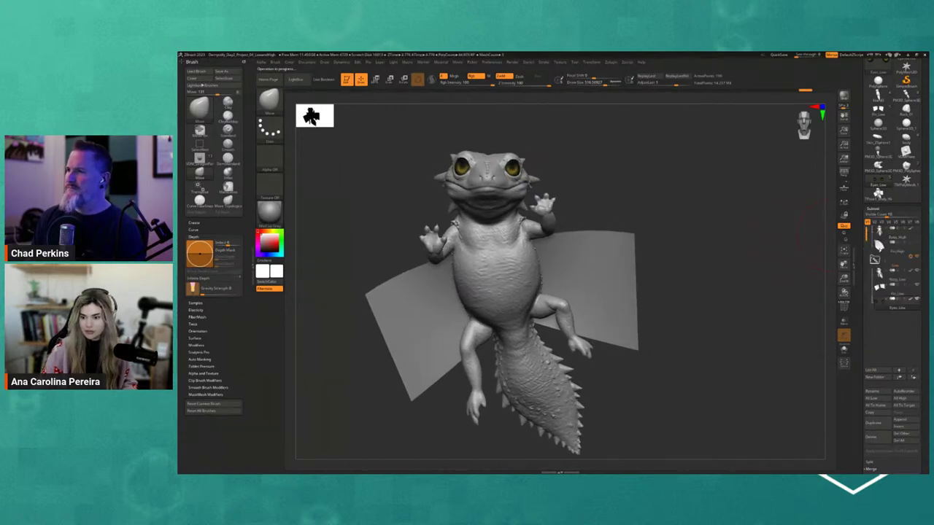
- Bring up the Zplugin FBX ExportImport options
left_click(610, 64)
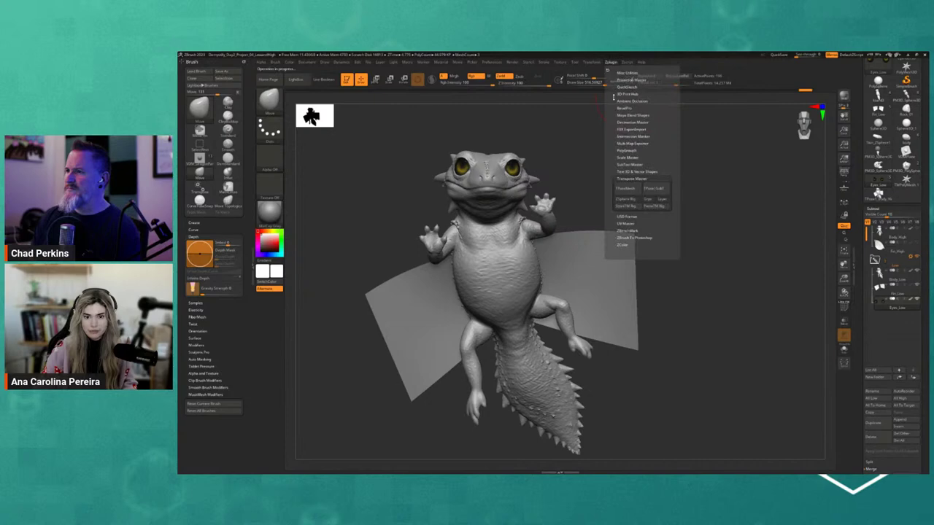
left_click(641, 178)
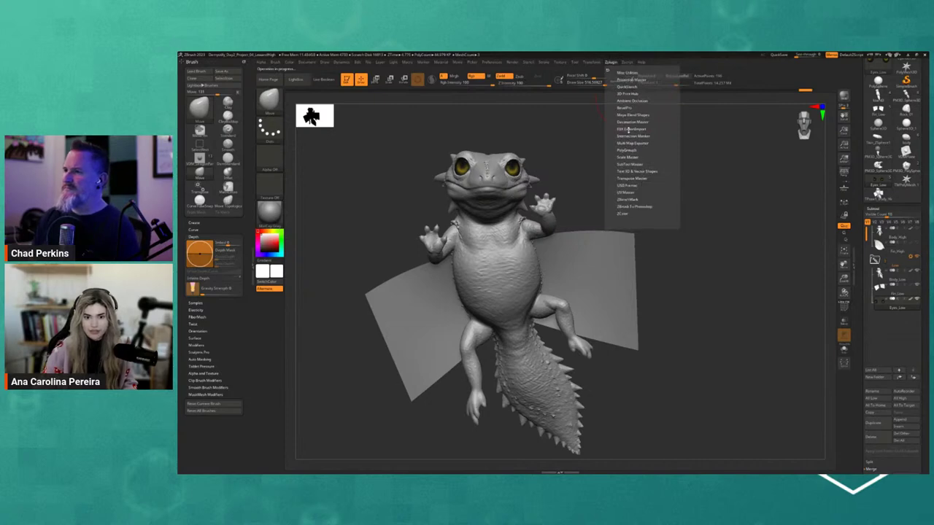
left_click(631, 129)
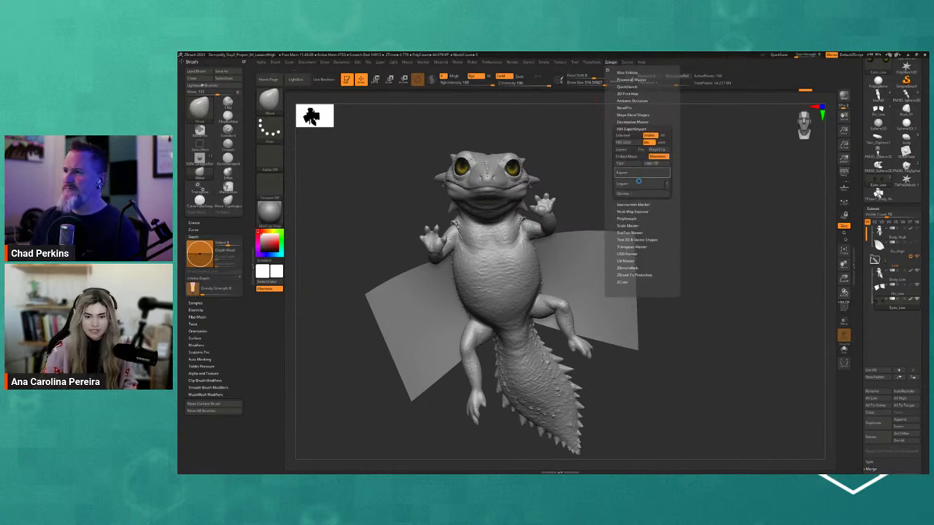
- Save the posed dragon as the FBX file Dragon_Low_2 in the Baking folder
left_click(615, 189)
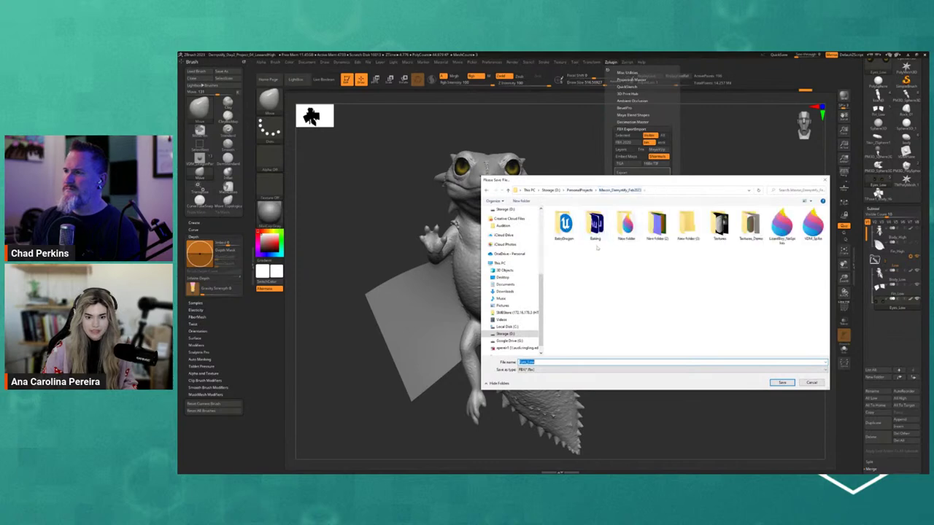
double_click(586, 233)
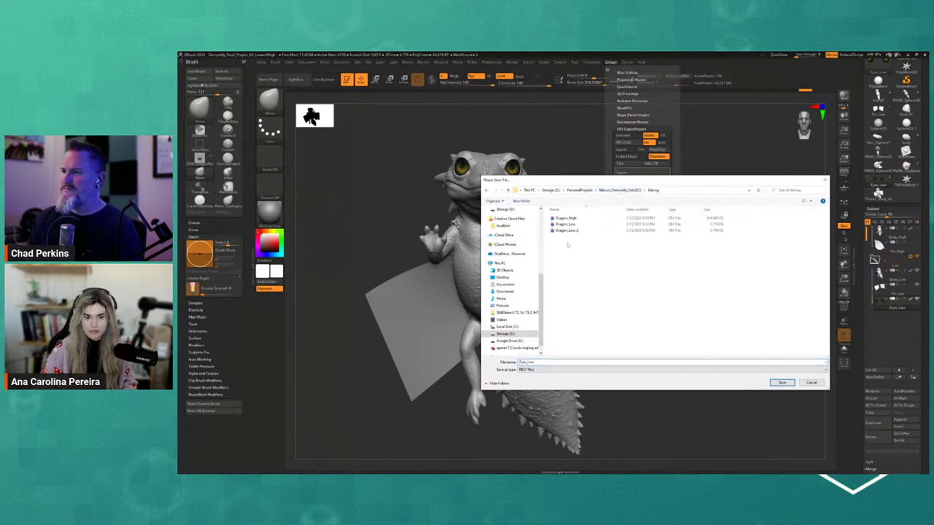
left_click(566, 231)
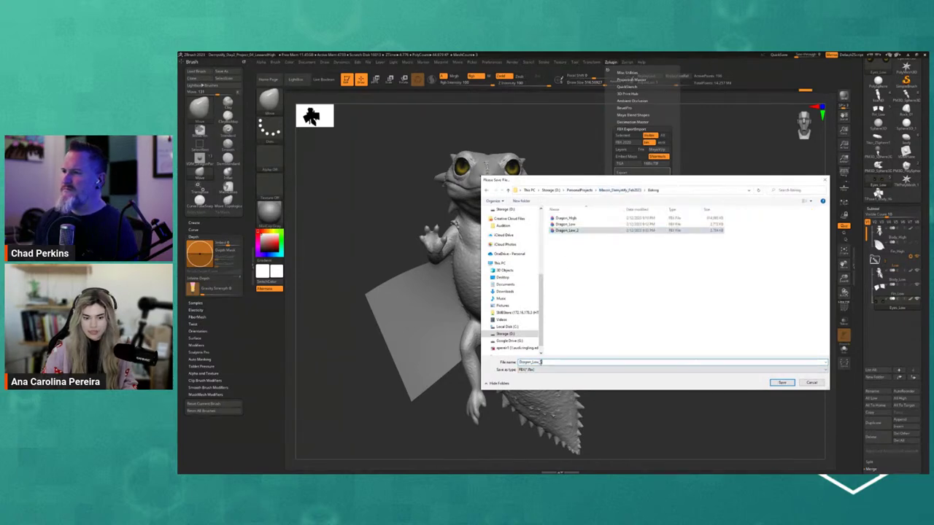
type("Fixed")
key("Return")
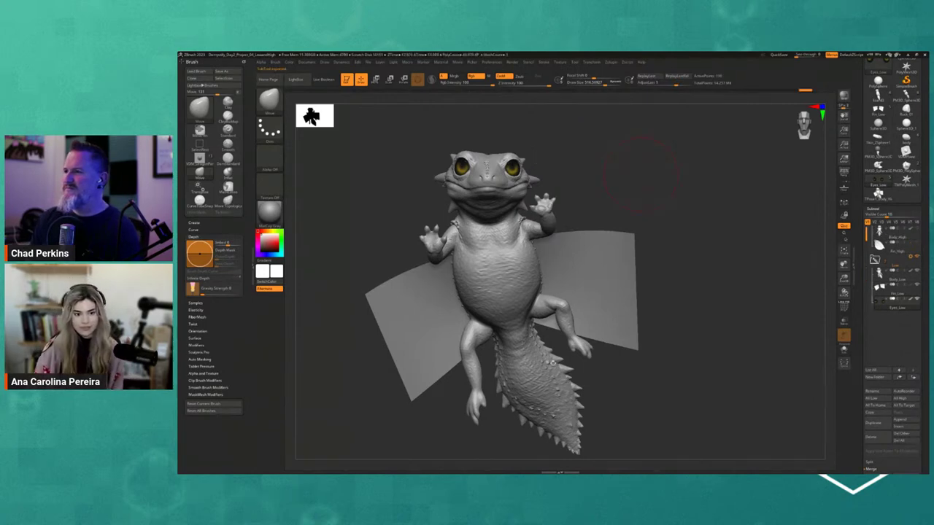
- In Unreal's Content Browser, create a DemoDragon_Posed folder inside Meshes
key("alt+Tab")
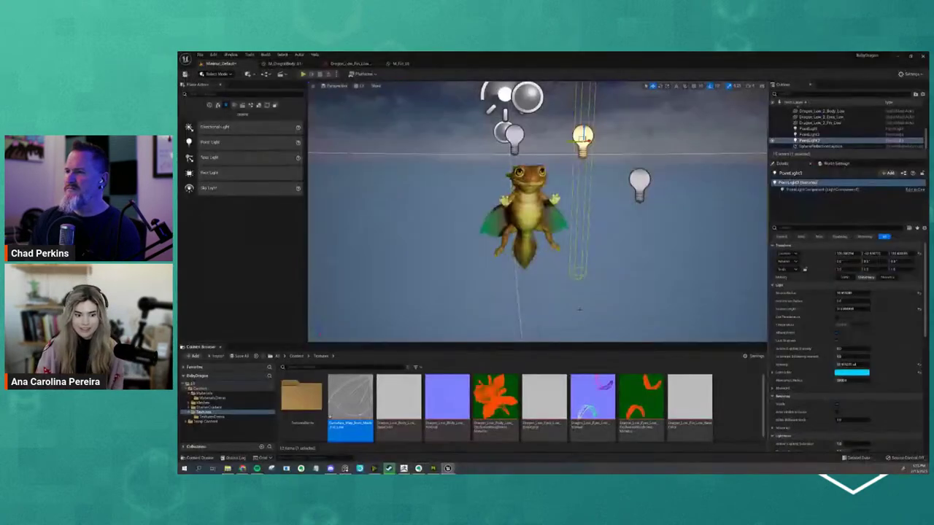
left_click(296, 357)
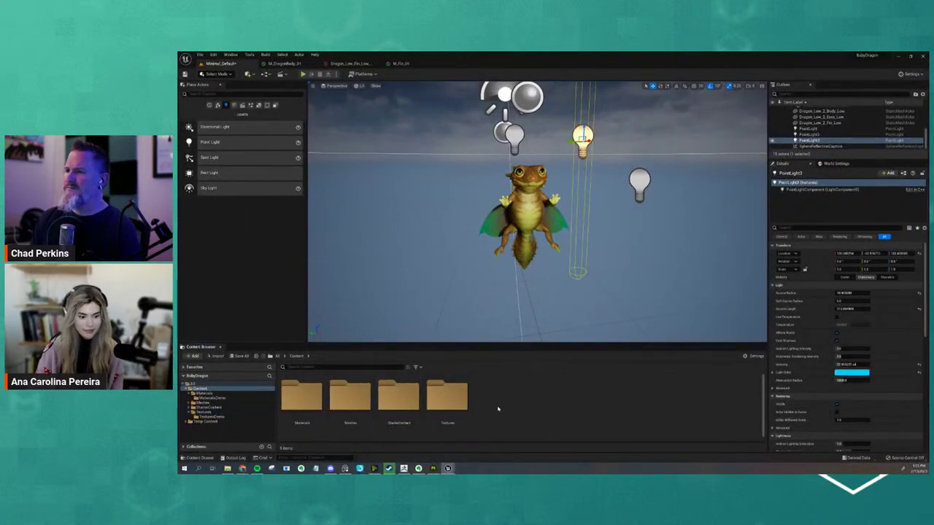
double_click(350, 398)
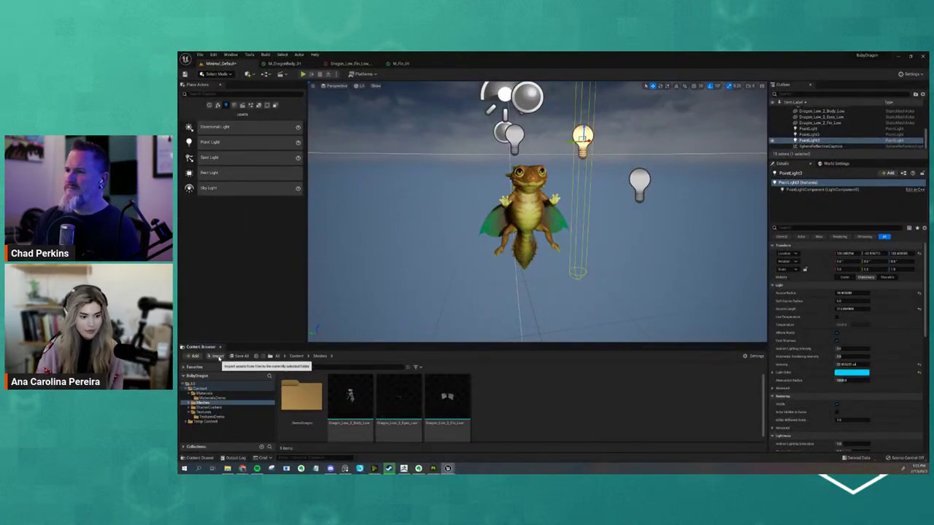
right_click(490, 404)
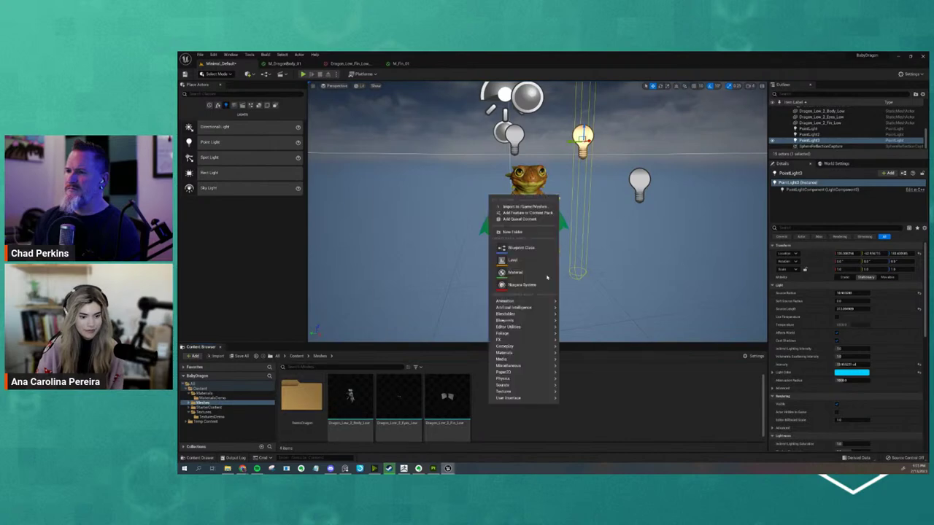
left_click(512, 231)
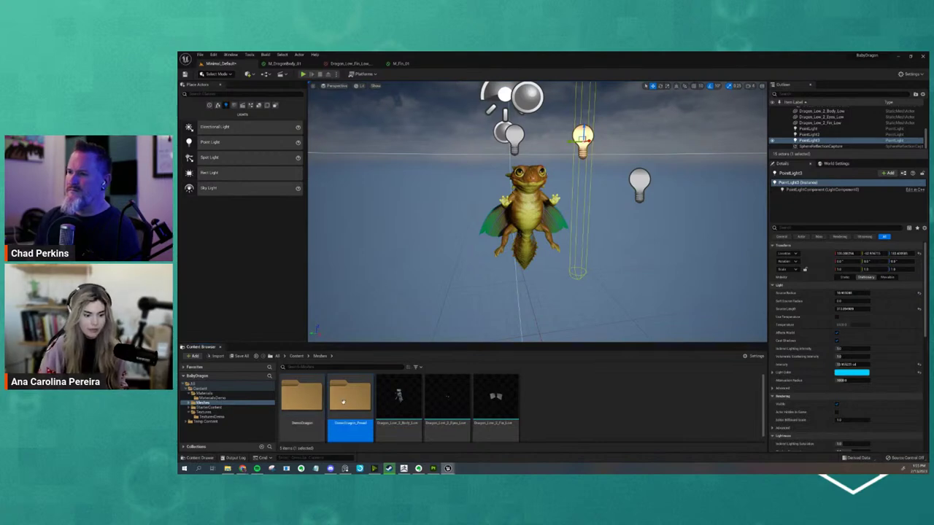
- Import the posed dragon FBX into DemoDragon_Posed, confirming the import options
double_click(350, 398)
left_click(218, 356)
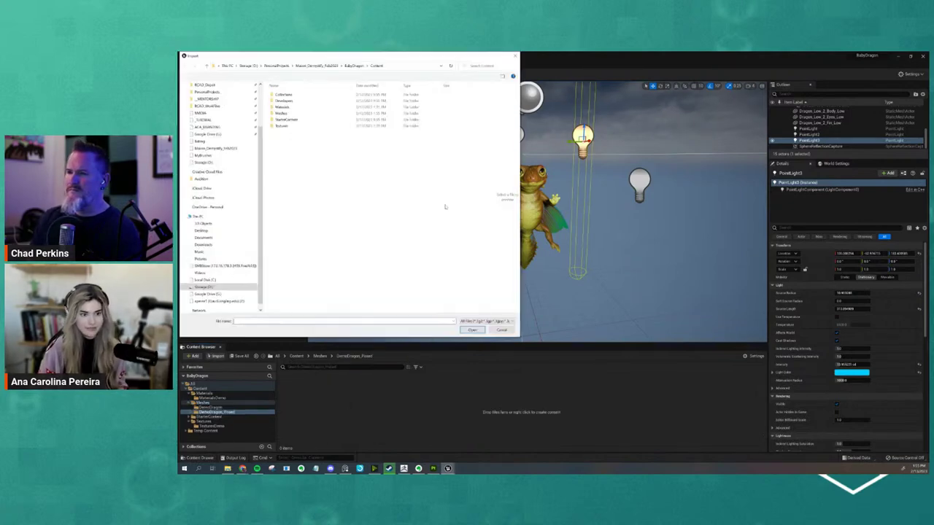
key("Escape")
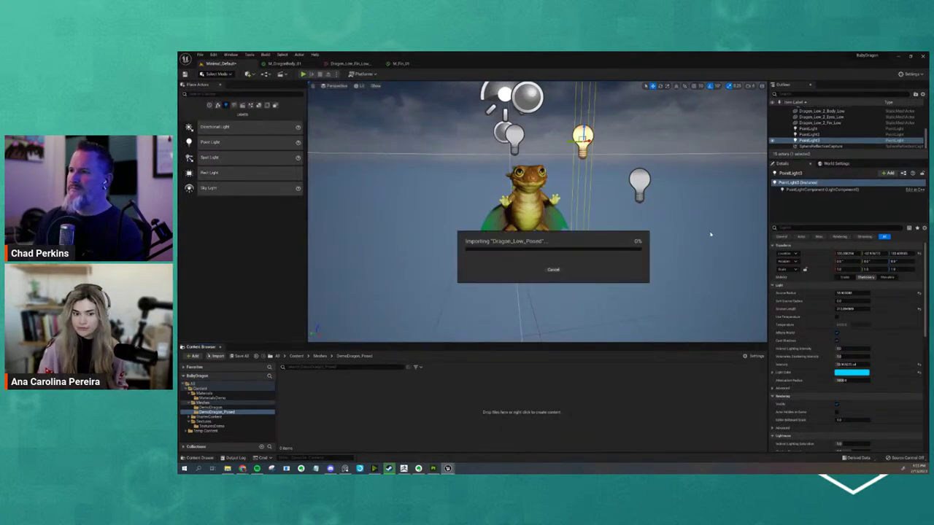
left_click(540, 373)
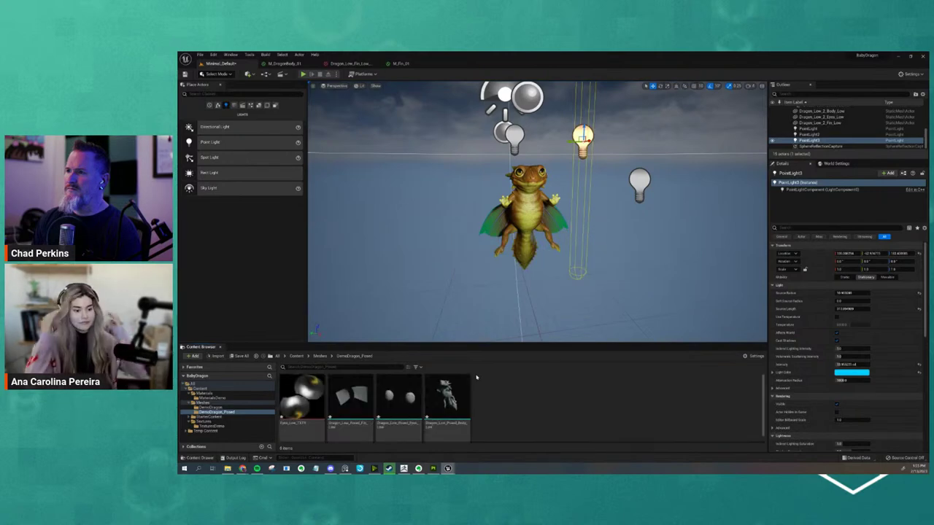
- Place the posed dragon's meshes beside the original, rotated 90° to face forward and raised to match
left_click(448, 397)
left_click(351, 397, "shift")
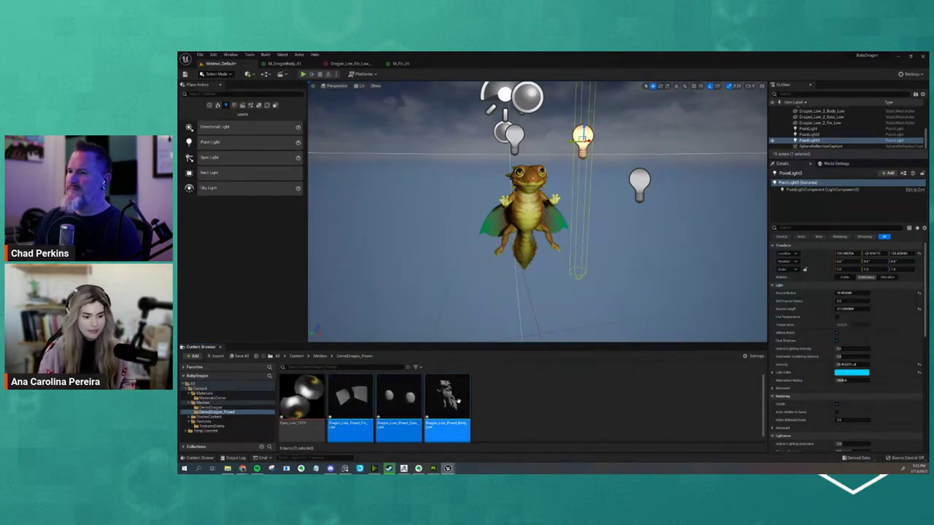
left_click_drag(453, 400, 607, 271)
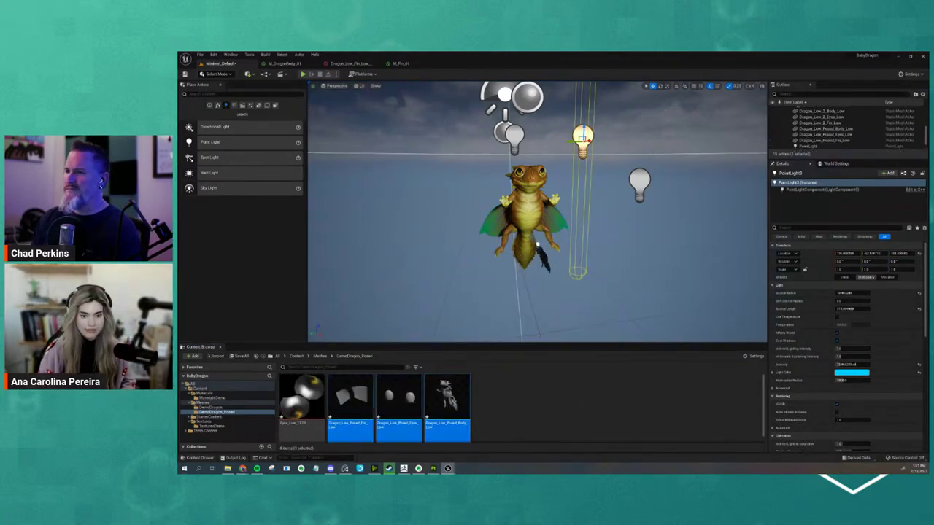
mouse_move(540, 251)
left_mouse_down()
mouse_move(528, 219)
mouse_move(559, 224)
mouse_move(442, 219)
left_mouse_up()
key("e")
left_click_drag(435, 184, 429, 163)
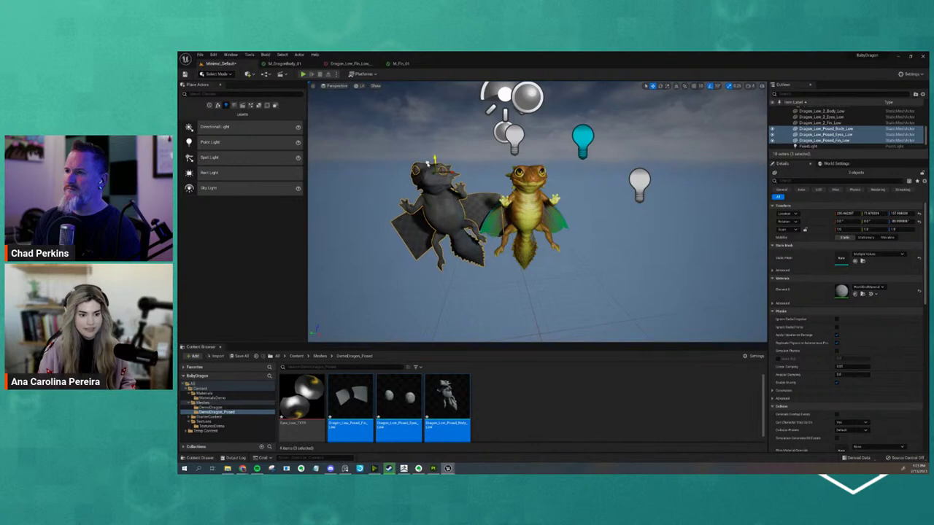
- Apply the gold M_DragonBody_01, green M_Fin_01 and eyeball materials to the posed dragon
left_click(523, 221)
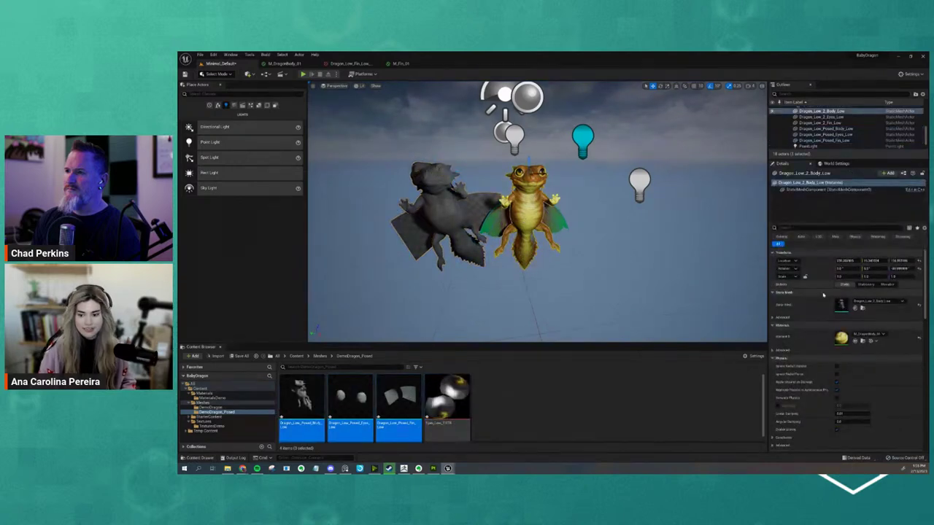
left_click(856, 341)
left_click_drag(309, 396, 460, 241)
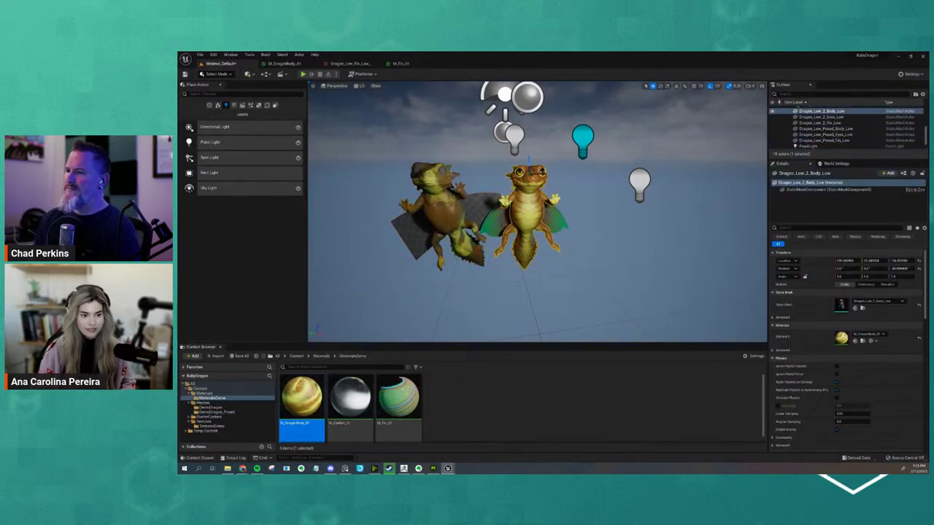
scroll(569, 198, "up", 5)
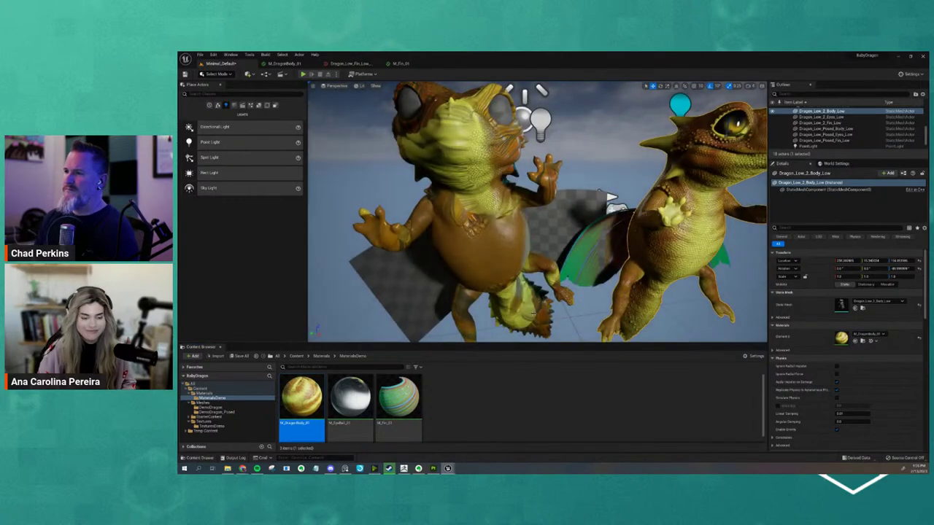
scroll(573, 199, "down", 5)
left_click_drag(398, 398, 554, 213)
mouse_move(350, 397)
left_mouse_down()
mouse_move(532, 193)
mouse_move(580, 198)
left_mouse_up()
scroll(539, 211, "up", 5)
left_click(516, 232)
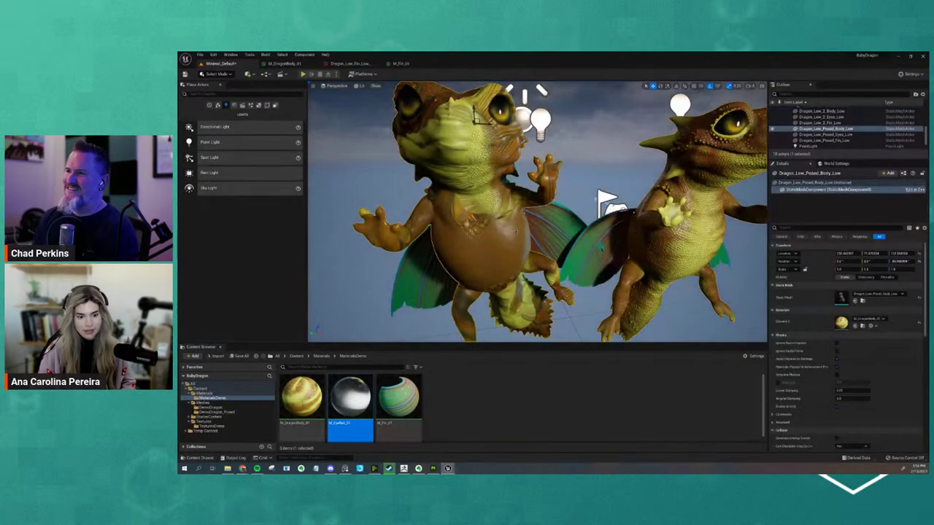
scroll(516, 232, "down", 3)
scroll(515, 232, "up", 3)
left_click_drag(301, 397, 490, 255)
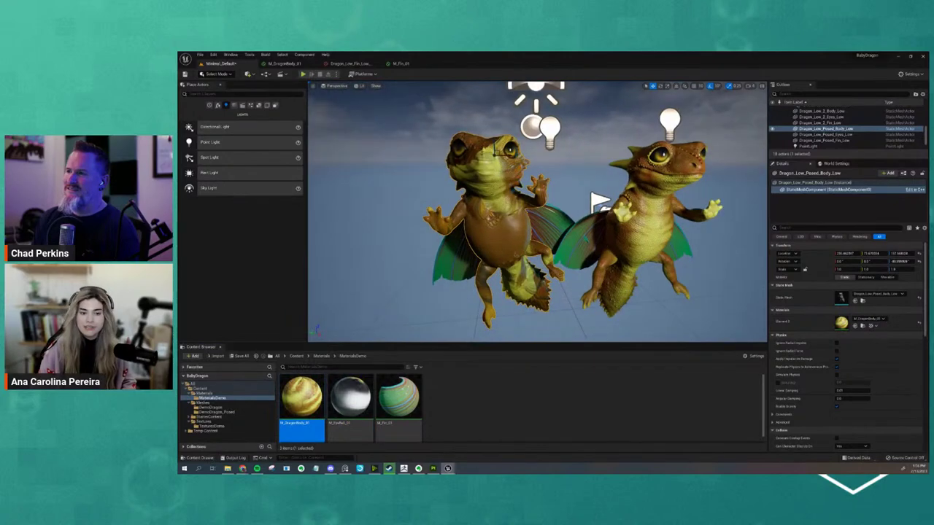
- Orbit and zoom the viewport to compare both dragons side by side
left_click_drag(542, 319, 666, 243, "alt")
scroll(594, 202, "down", 3)
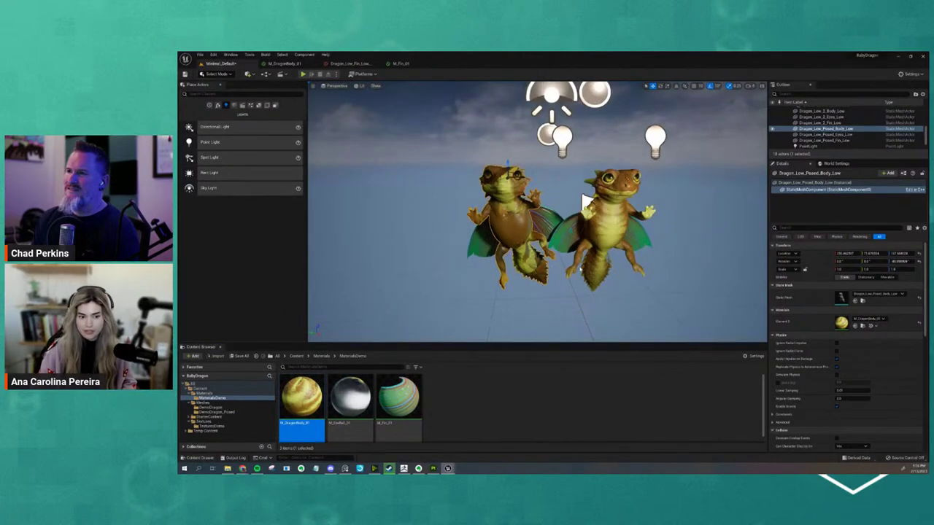
mouse_move(587, 202)
left_mouse_down("alt")
mouse_move(562, 202)
mouse_move(584, 203)
left_mouse_up("alt")
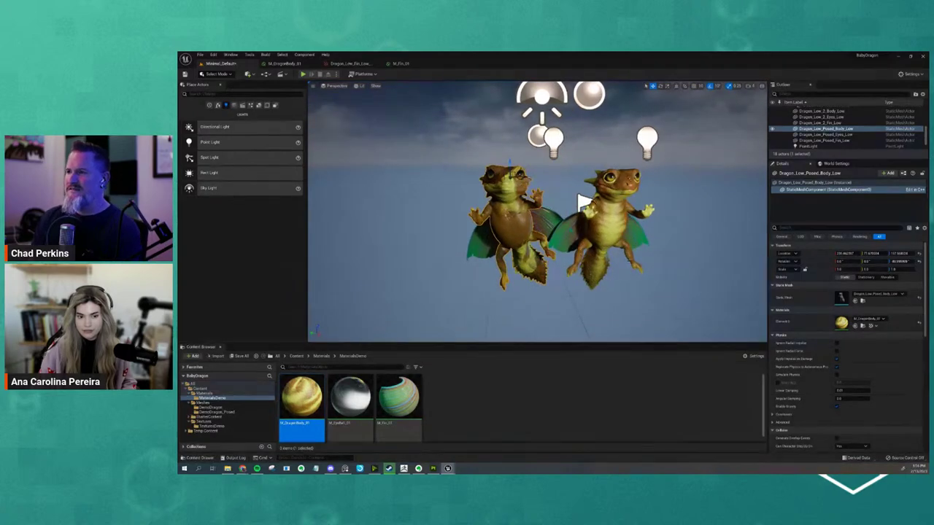
mouse_move(583, 202)
right_mouse_down("alt")
mouse_move(663, 206)
mouse_move(623, 204)
right_mouse_up("alt")
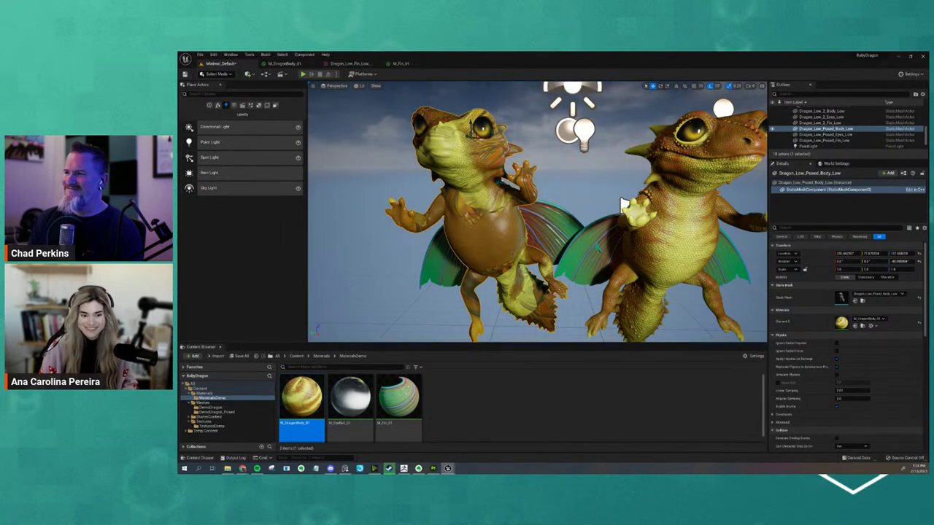
right_click_drag(624, 204, 598, 199, "alt")
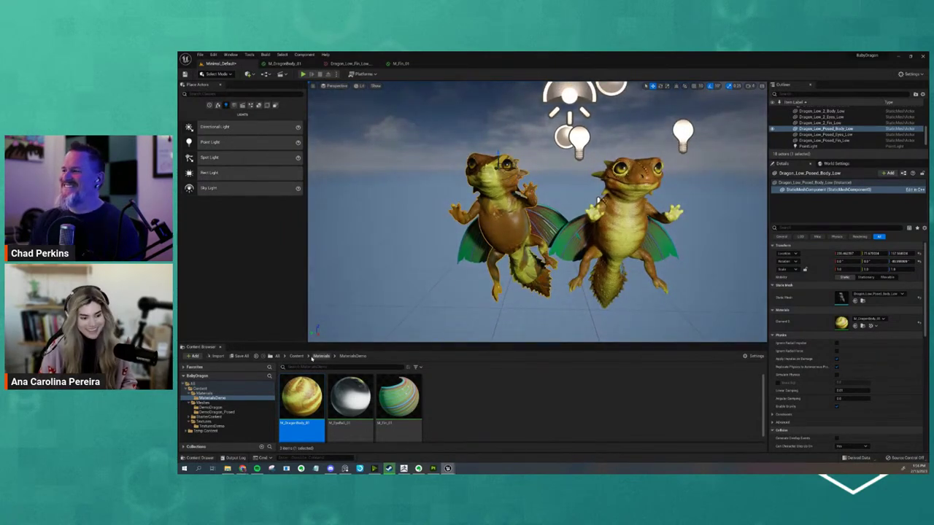
- Drag M_BabyDragon_Body from Content > Materials onto the posed dragon, turning its body white
left_click(298, 356)
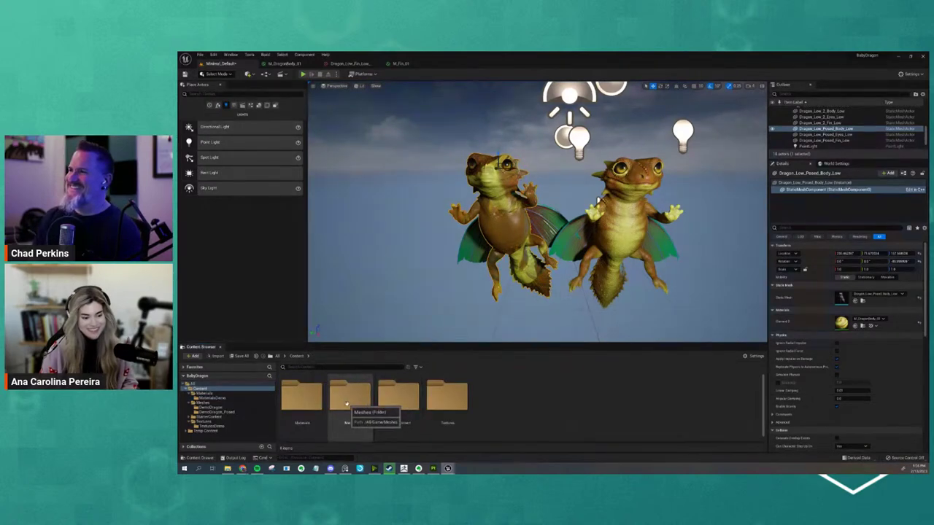
double_click(301, 398)
left_click_drag(350, 397, 499, 233)
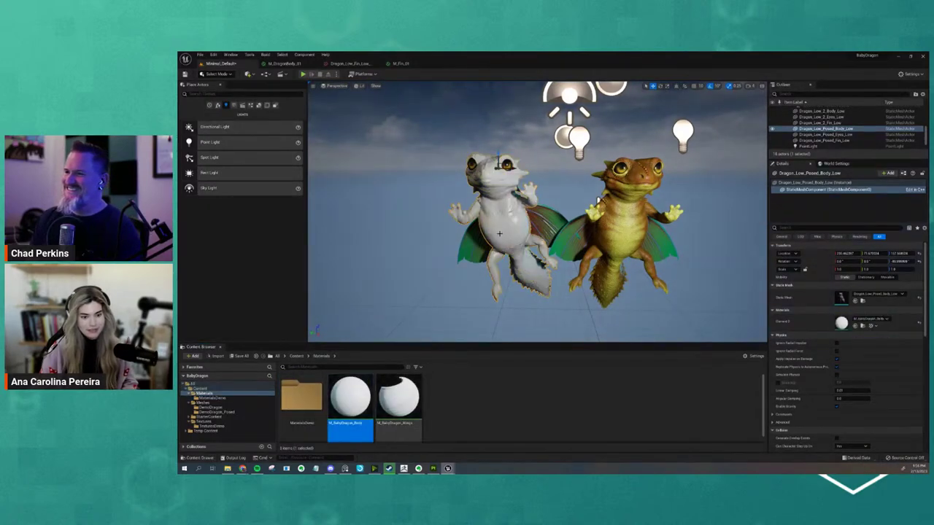
left_click_drag(518, 310, 533, 325, "alt")
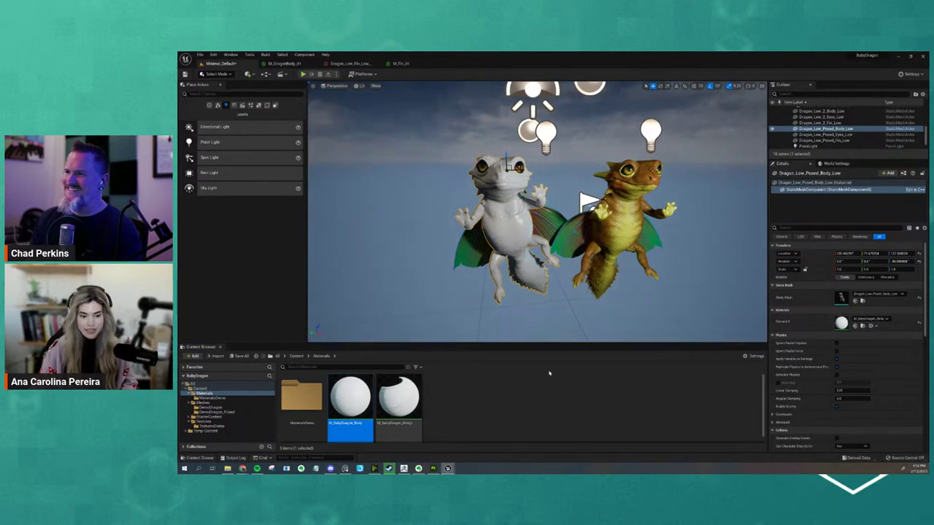
left_click(445, 395)
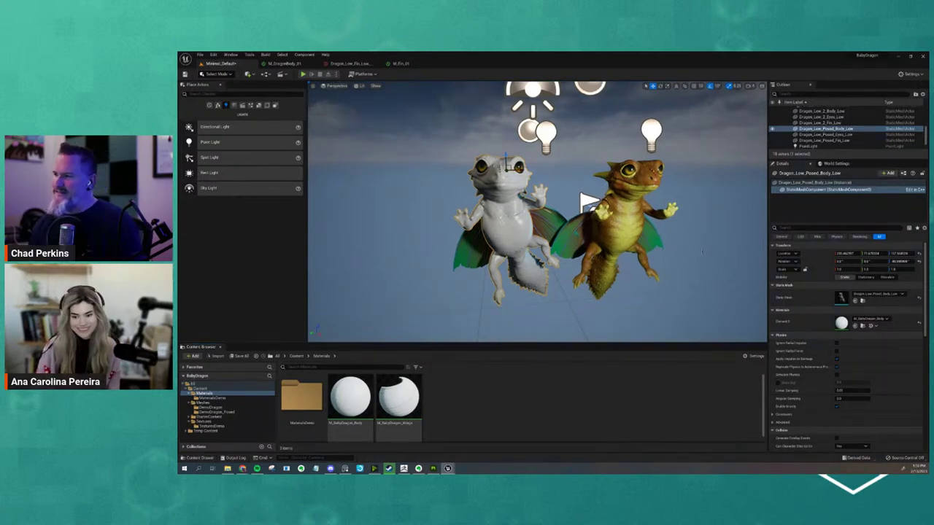
- Browse to the Materials > MaterialsDemo folder, deselect the dragon and reframe both dragons
left_click(295, 356)
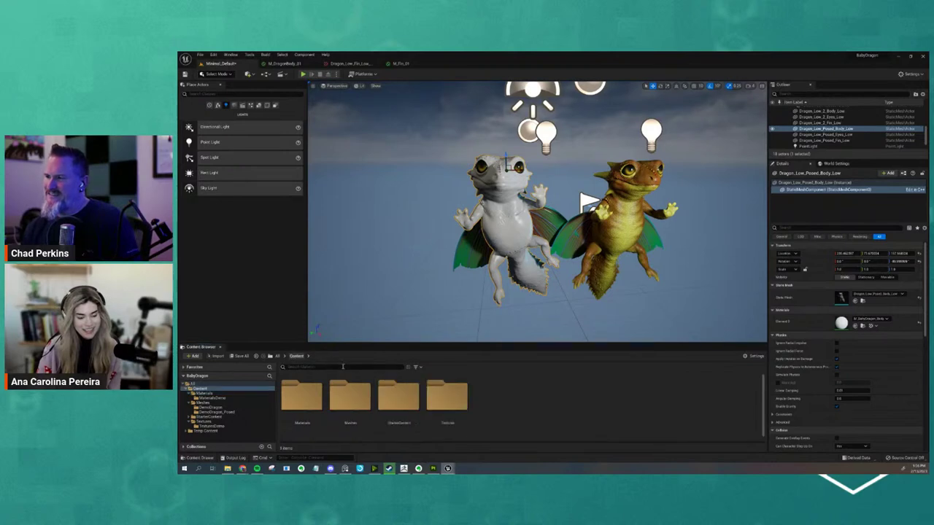
double_click(301, 397)
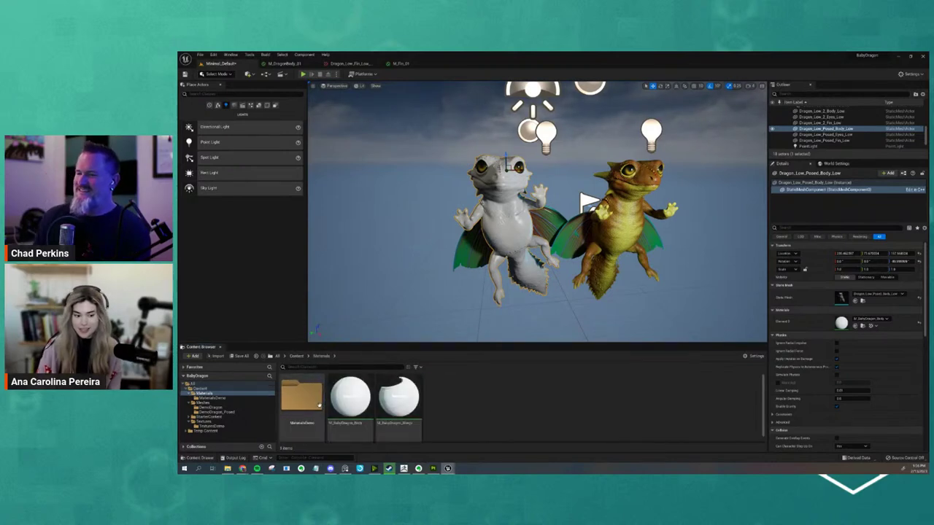
double_click(301, 398)
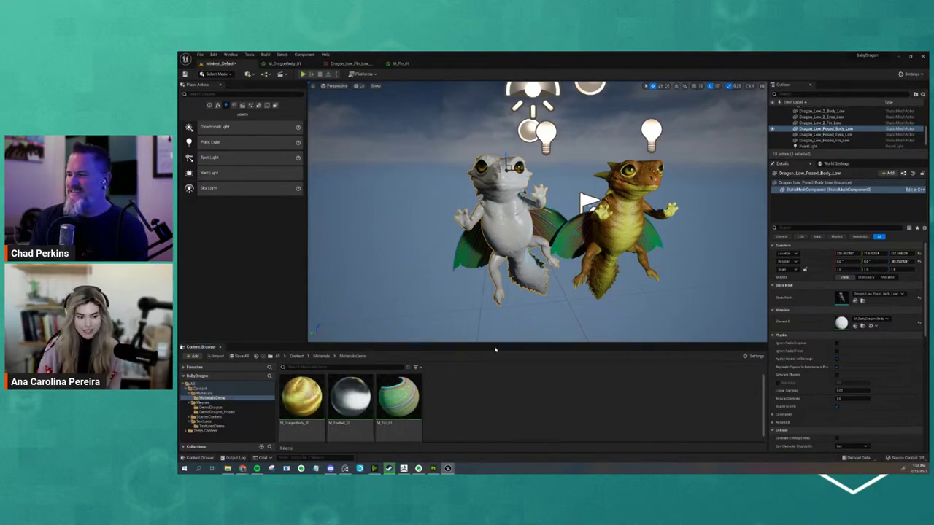
left_click(650, 132)
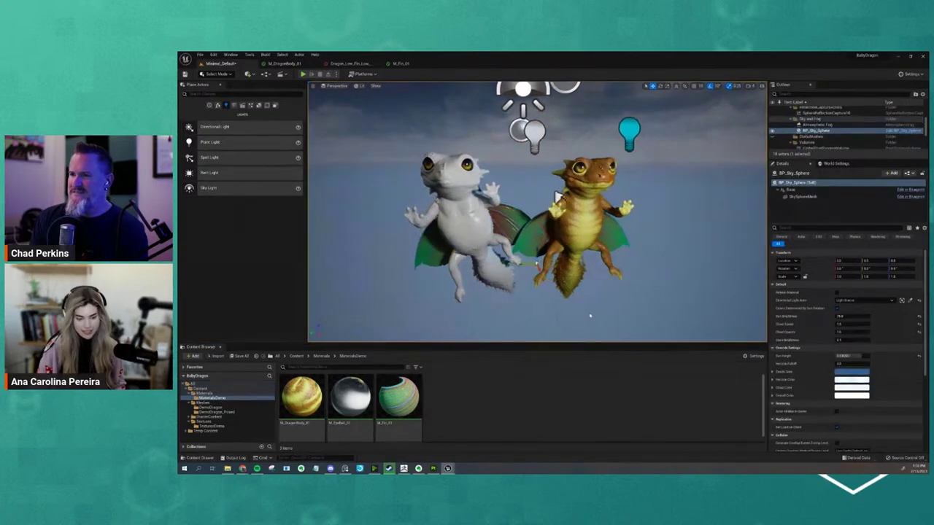
right_click_drag(650, 131, 585, 314)
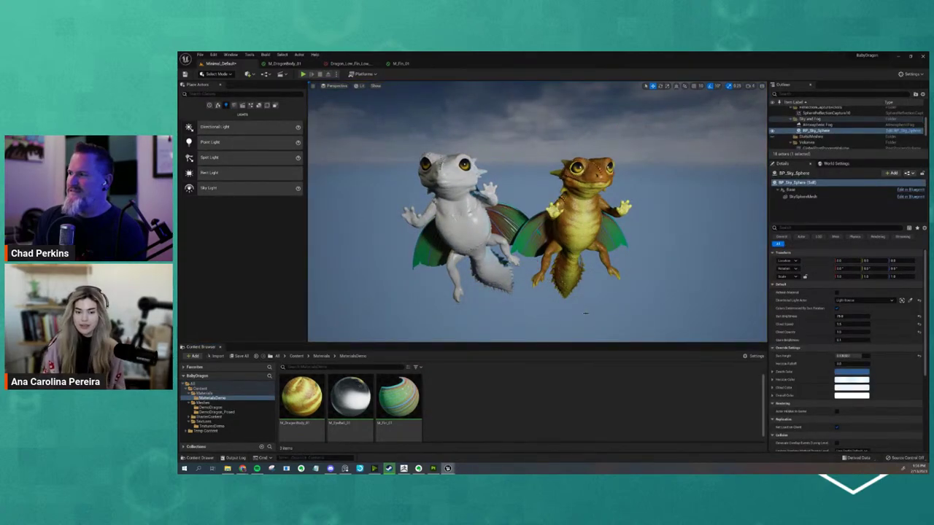